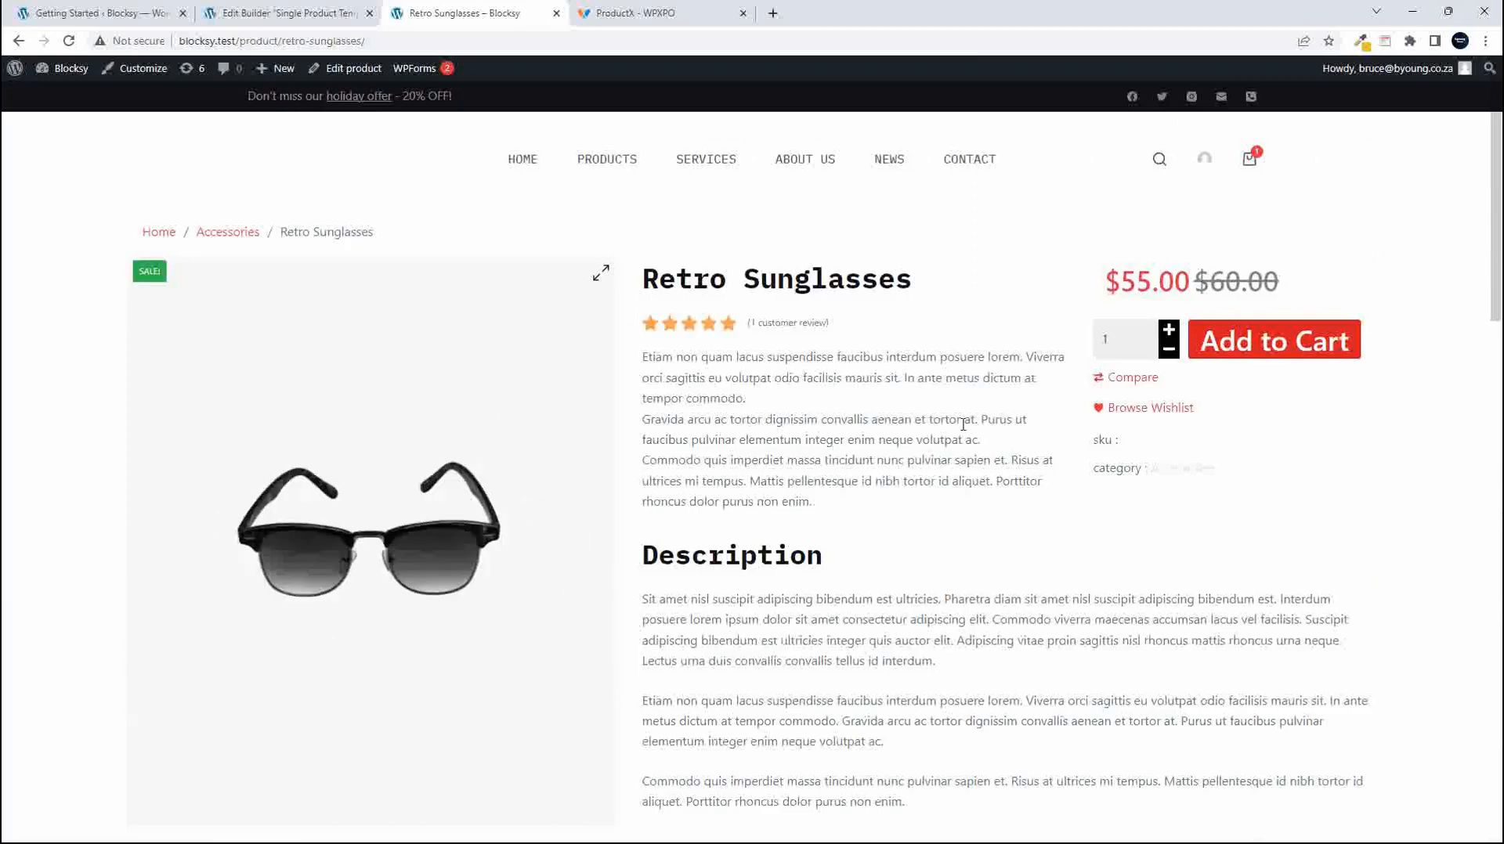
Preview the Retro Sunglasses product page as a Pixel 5 in the browser's device emulation.
right_click(1429, 292)
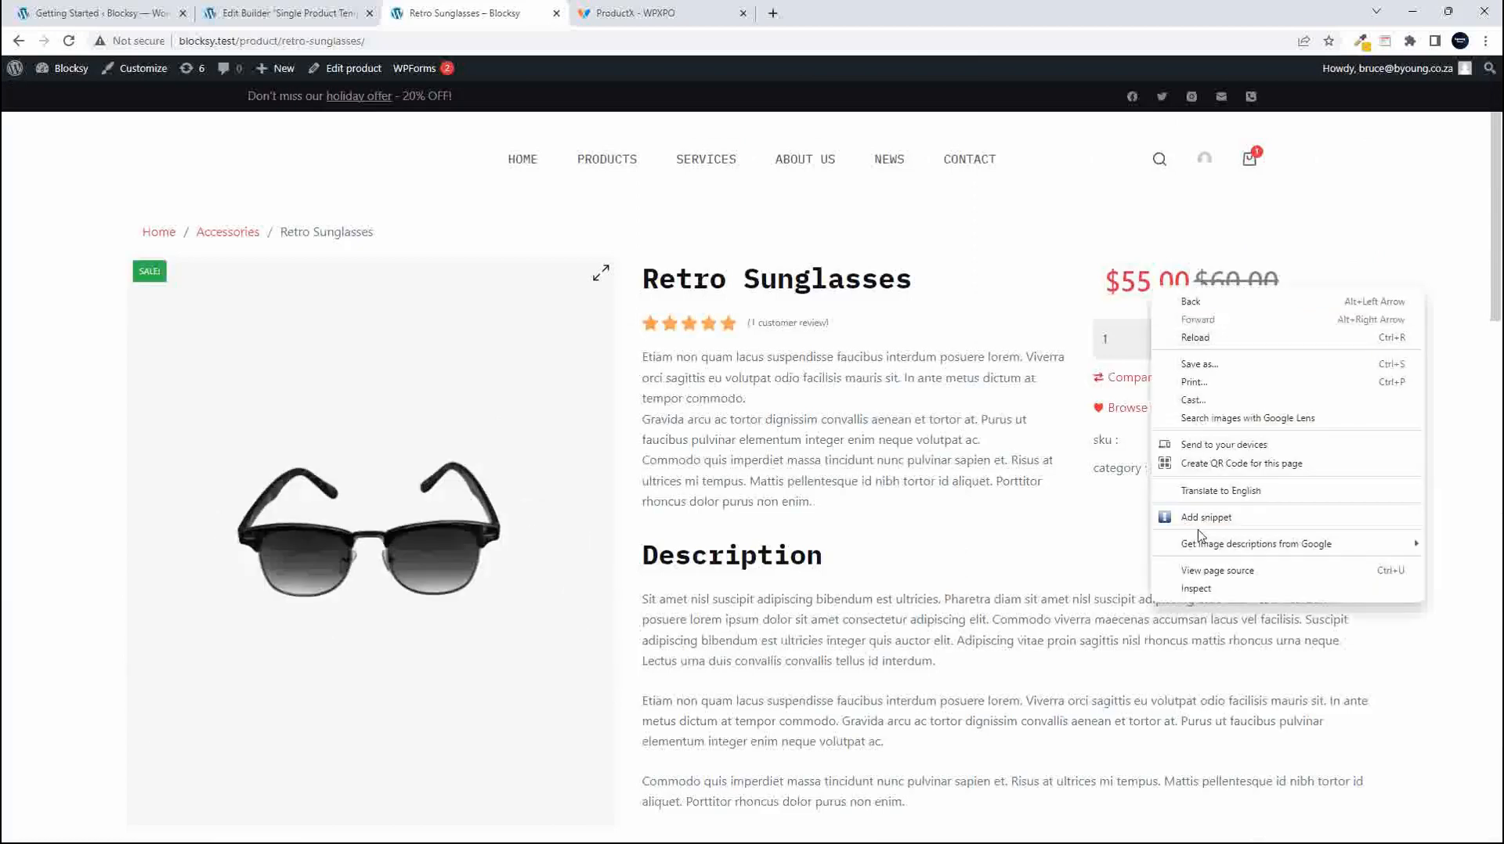
left_click(1218, 594)
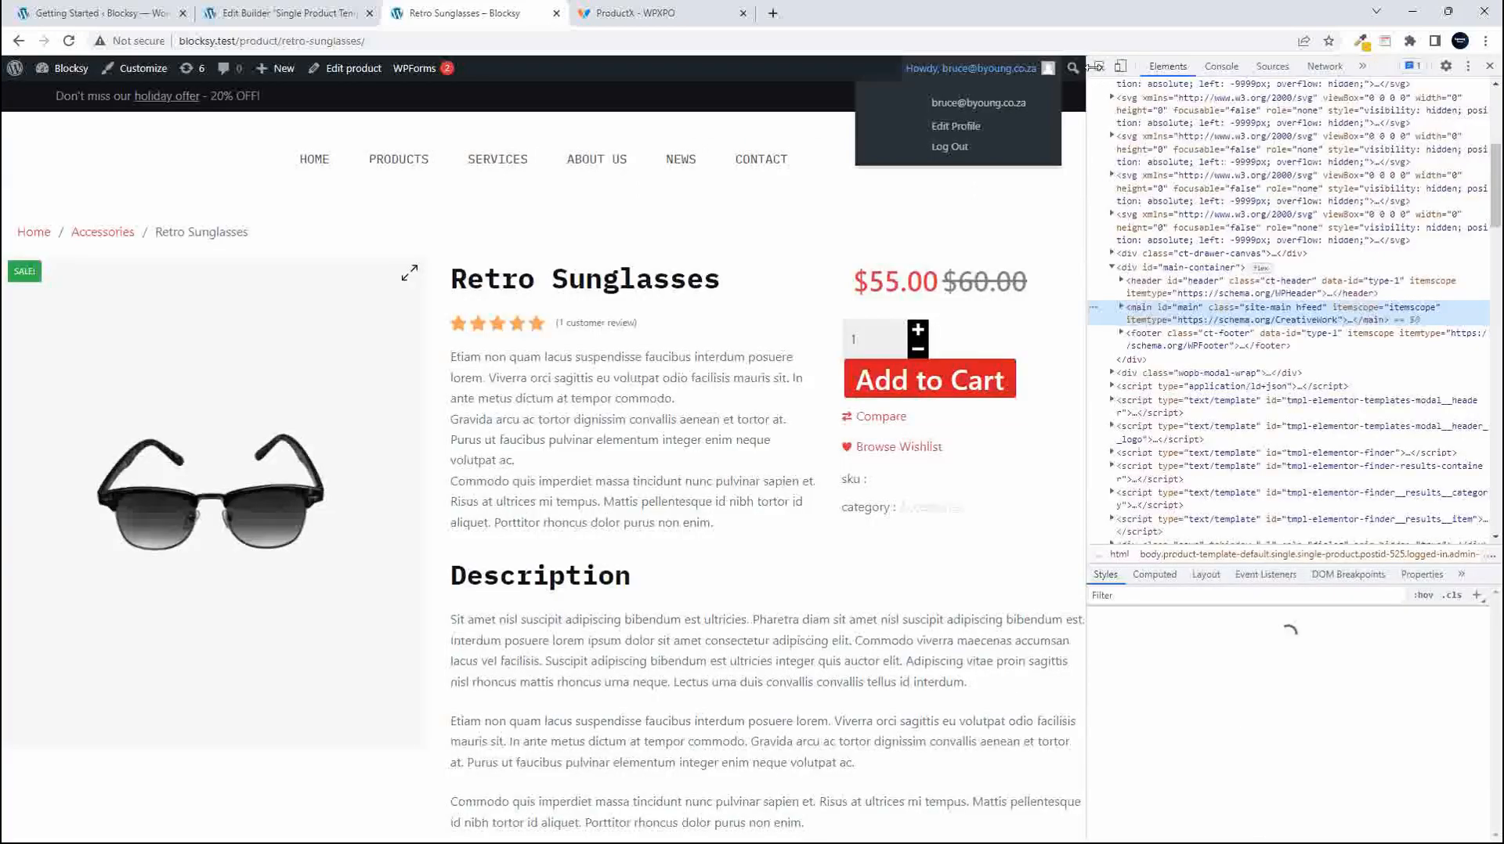
left_click(1120, 67)
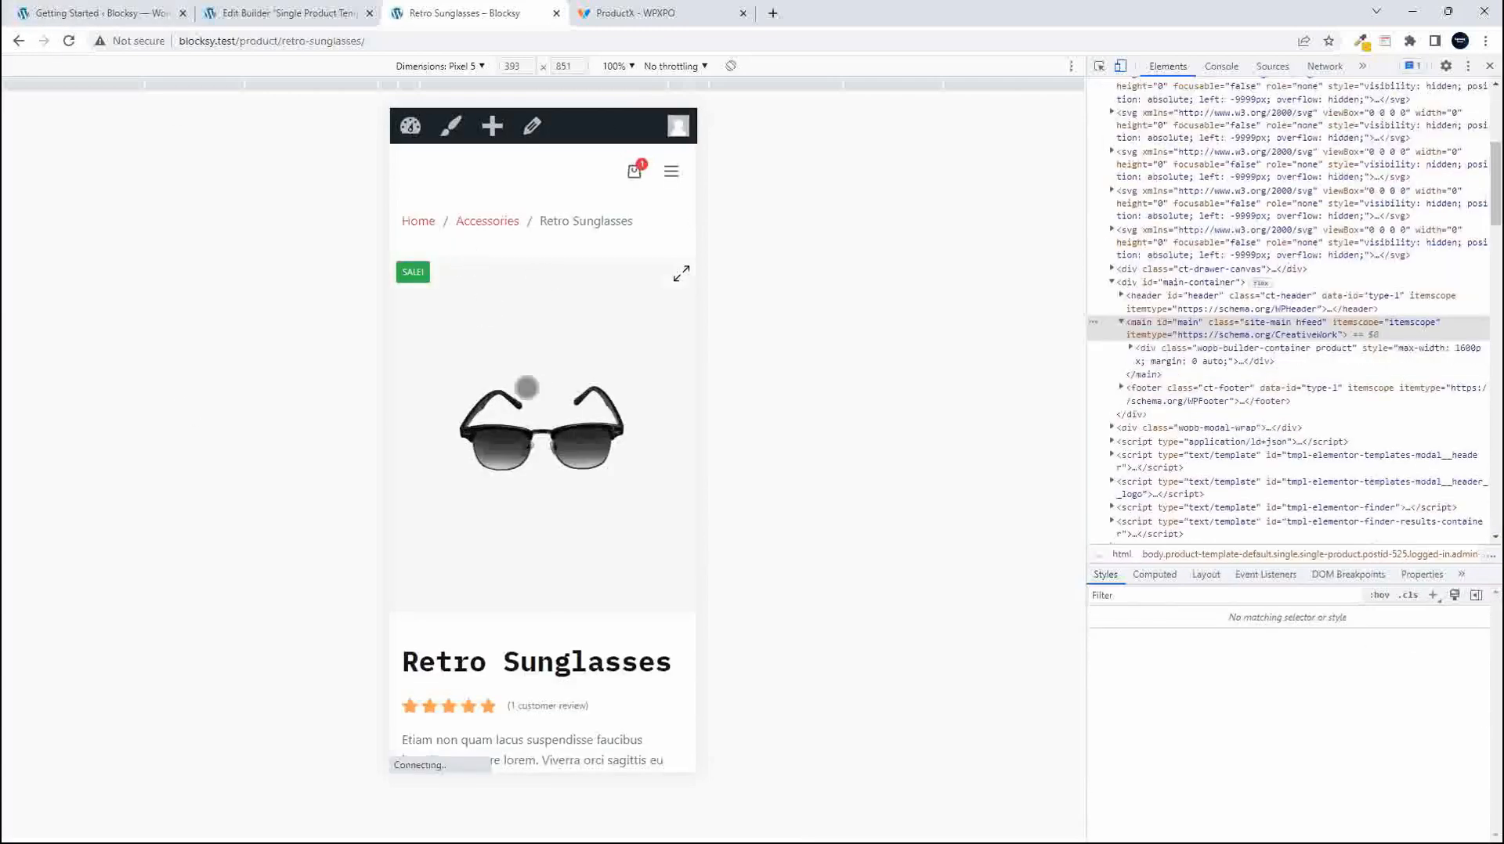
Examine the mobile layout from the product image down to the review form, and close the developer tools.
scroll(544, 453, "down", 3)
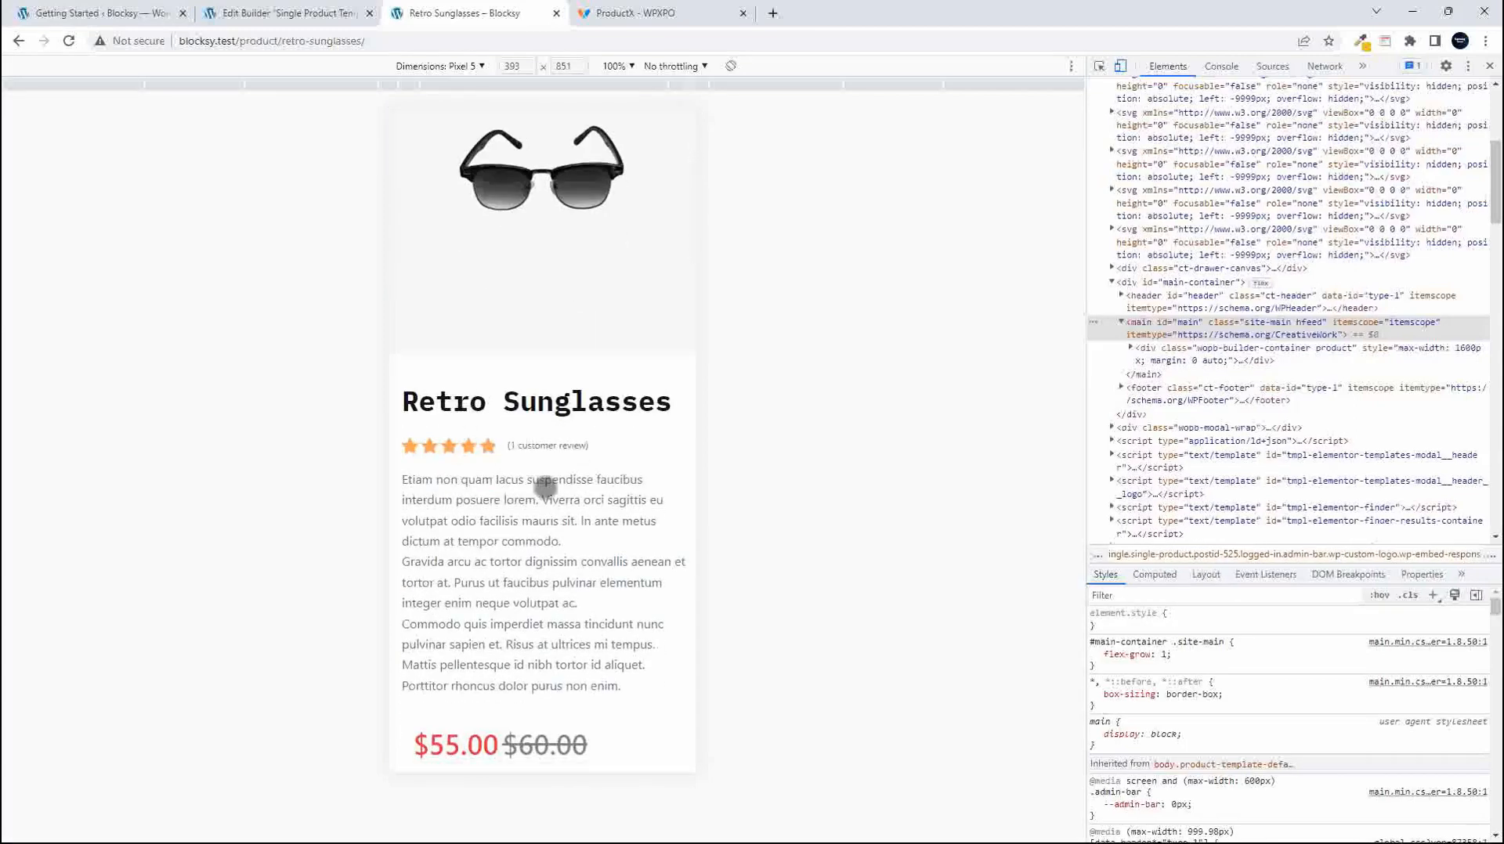
scroll(502, 447, "down", 1)
scroll(437, 392, "down", 4)
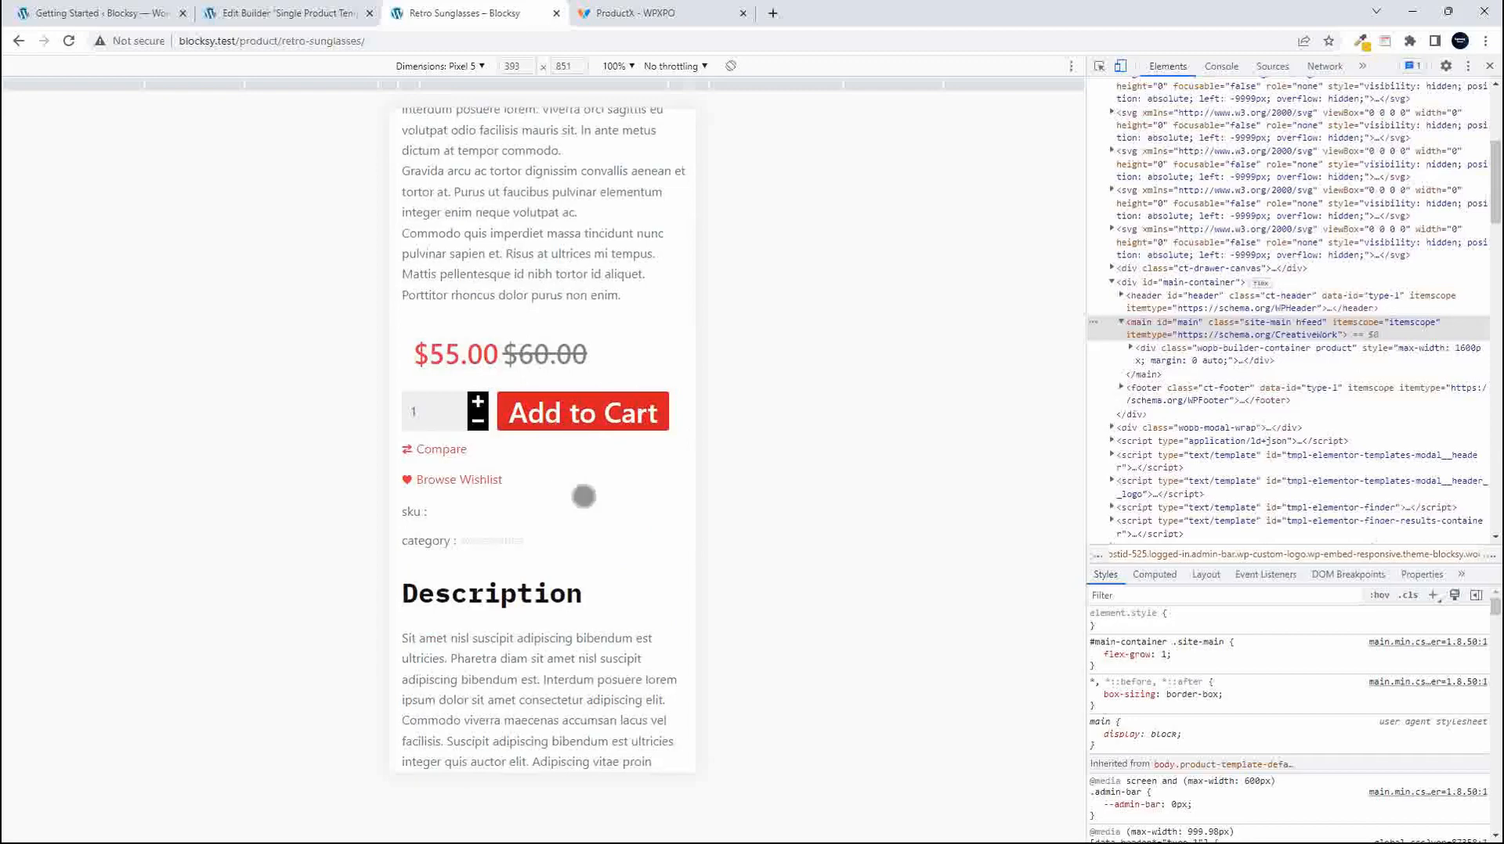
scroll(583, 495, "down", 3)
scroll(582, 495, "down", 10)
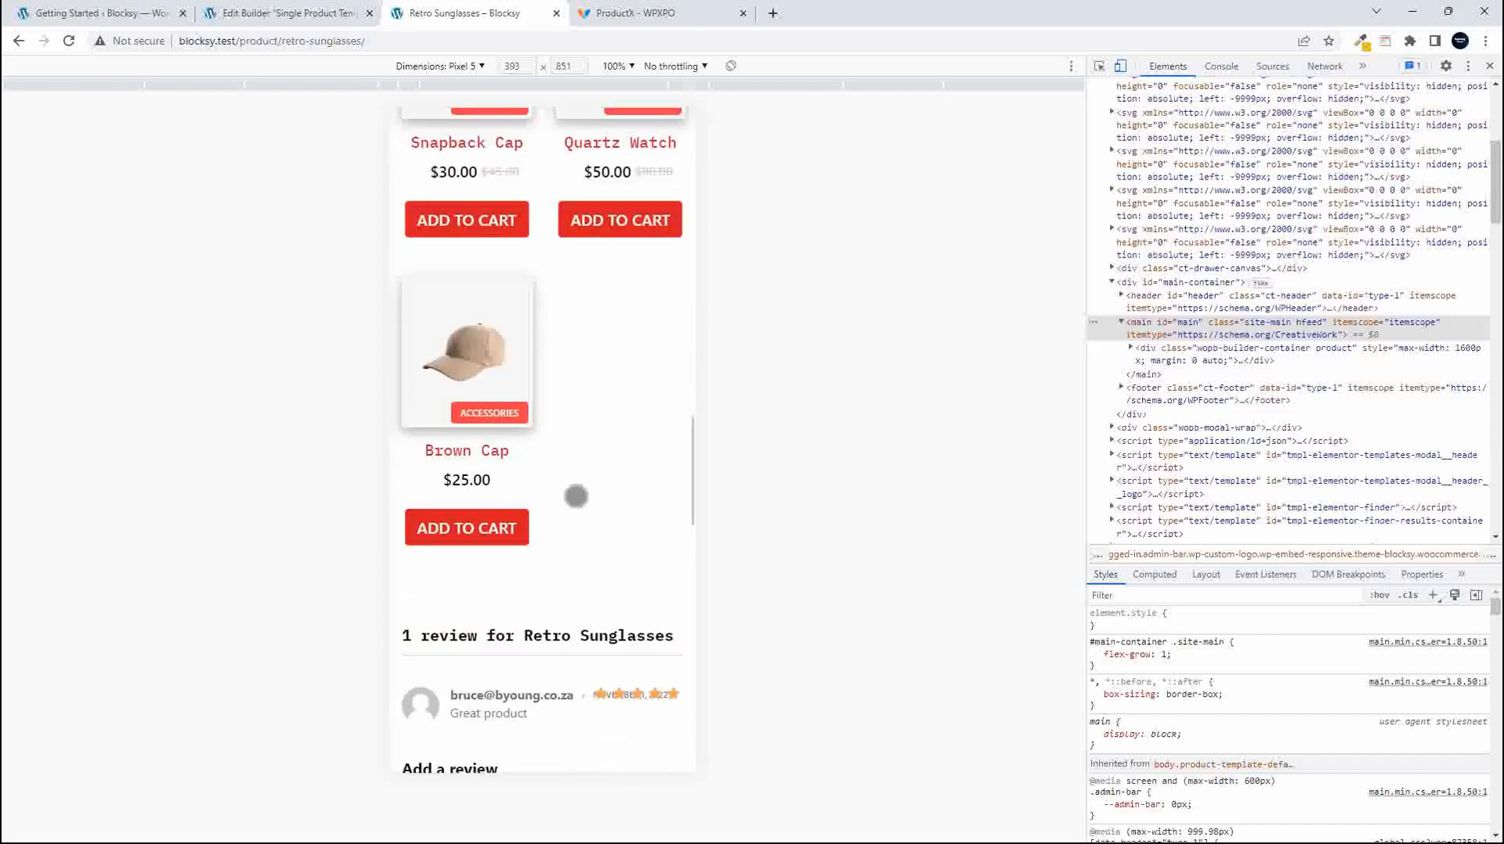
scroll(576, 497, "up", 3)
scroll(598, 506, "down", 8)
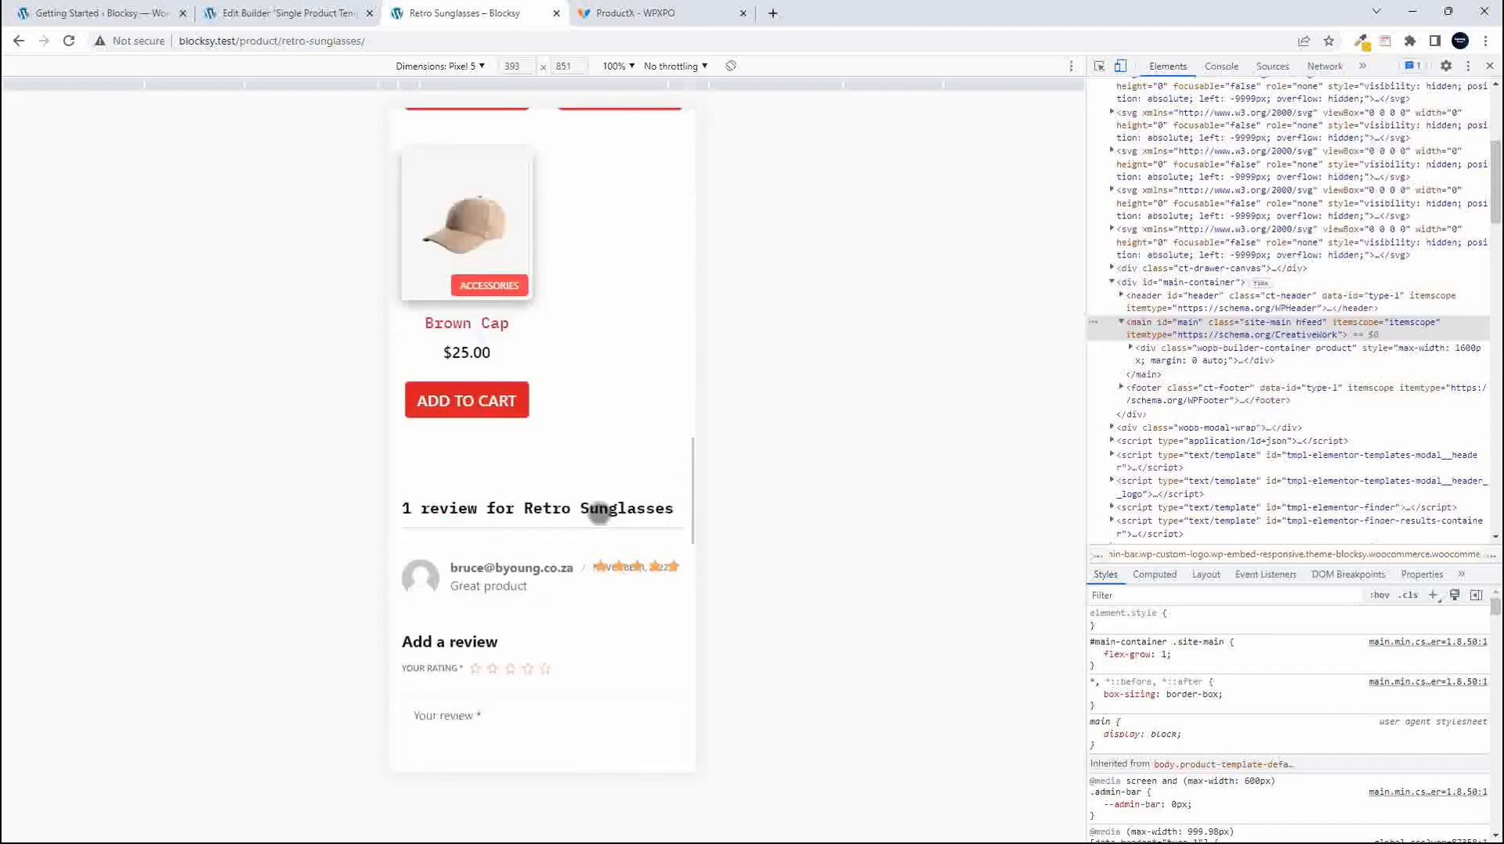
scroll(572, 533, "down", 1)
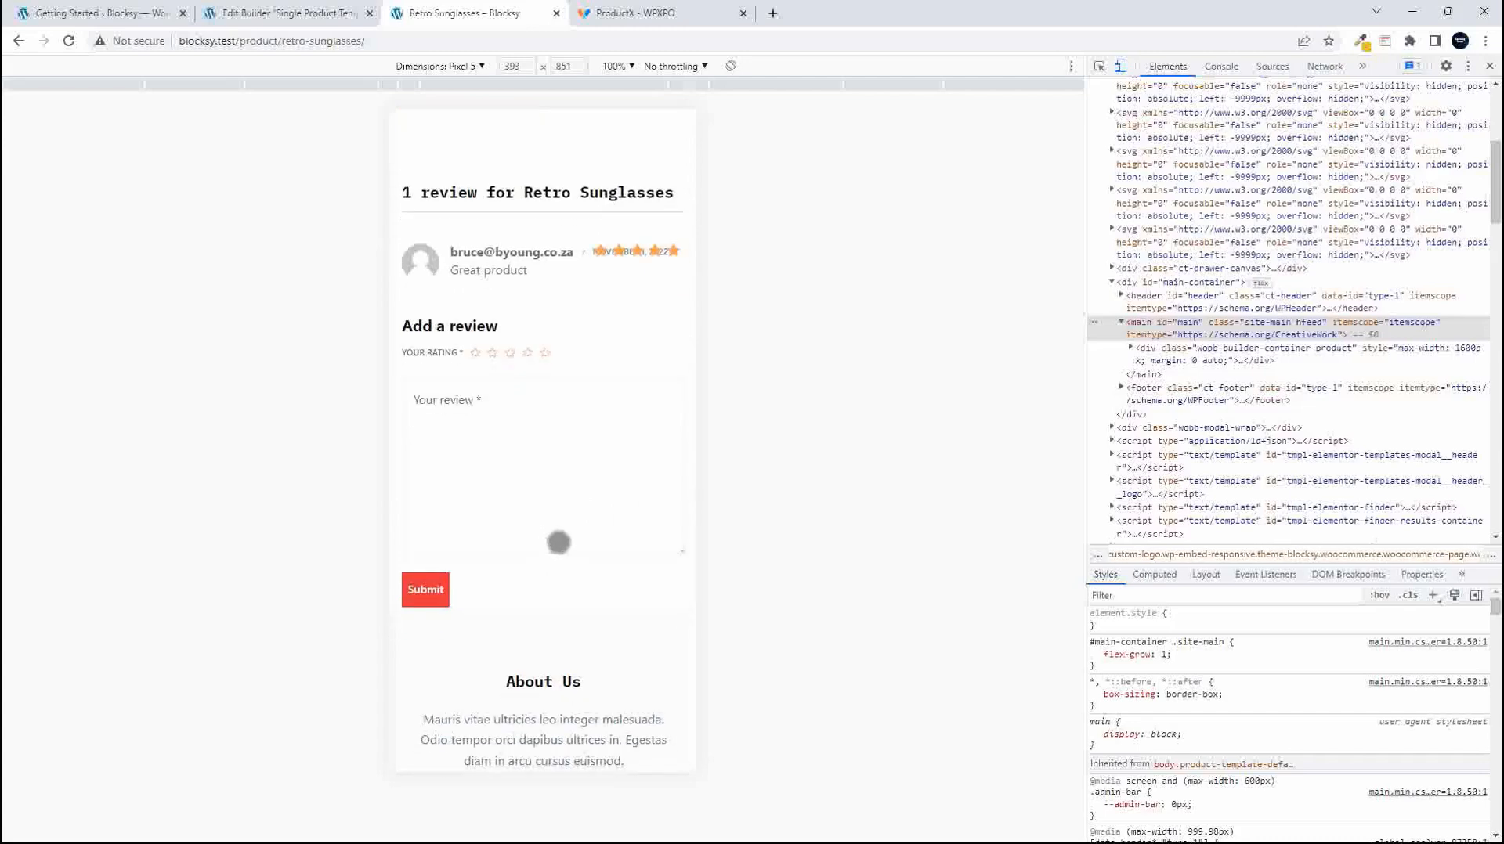
scroll(559, 543, "up", 15)
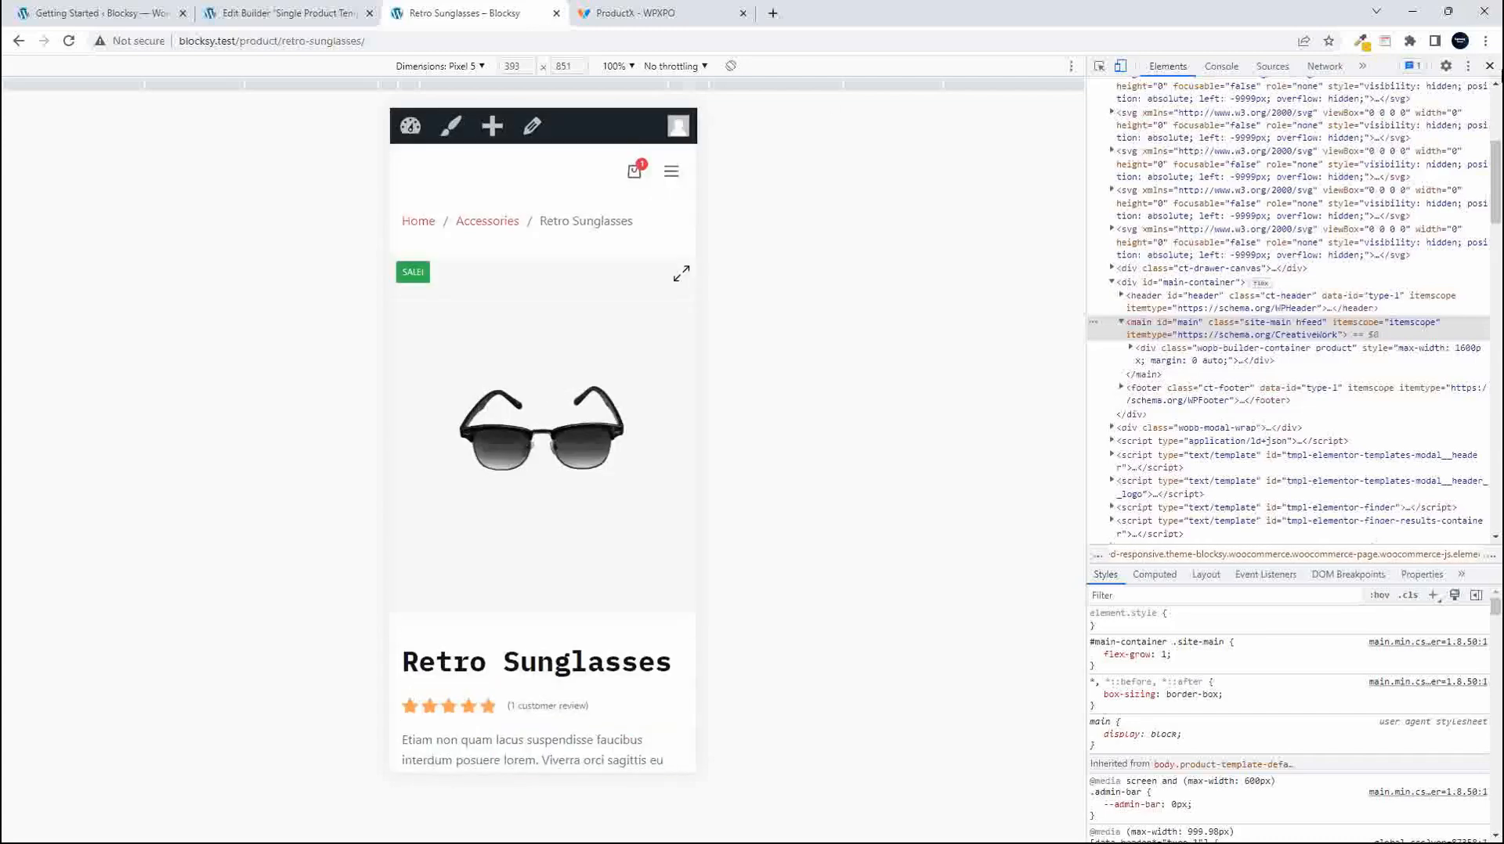
left_click(1492, 68)
View the ProductX plugin page on the WPXPO site, and return to the Retro Sunglasses product page to examine its layout.
scroll(540, 336, "down", 1)
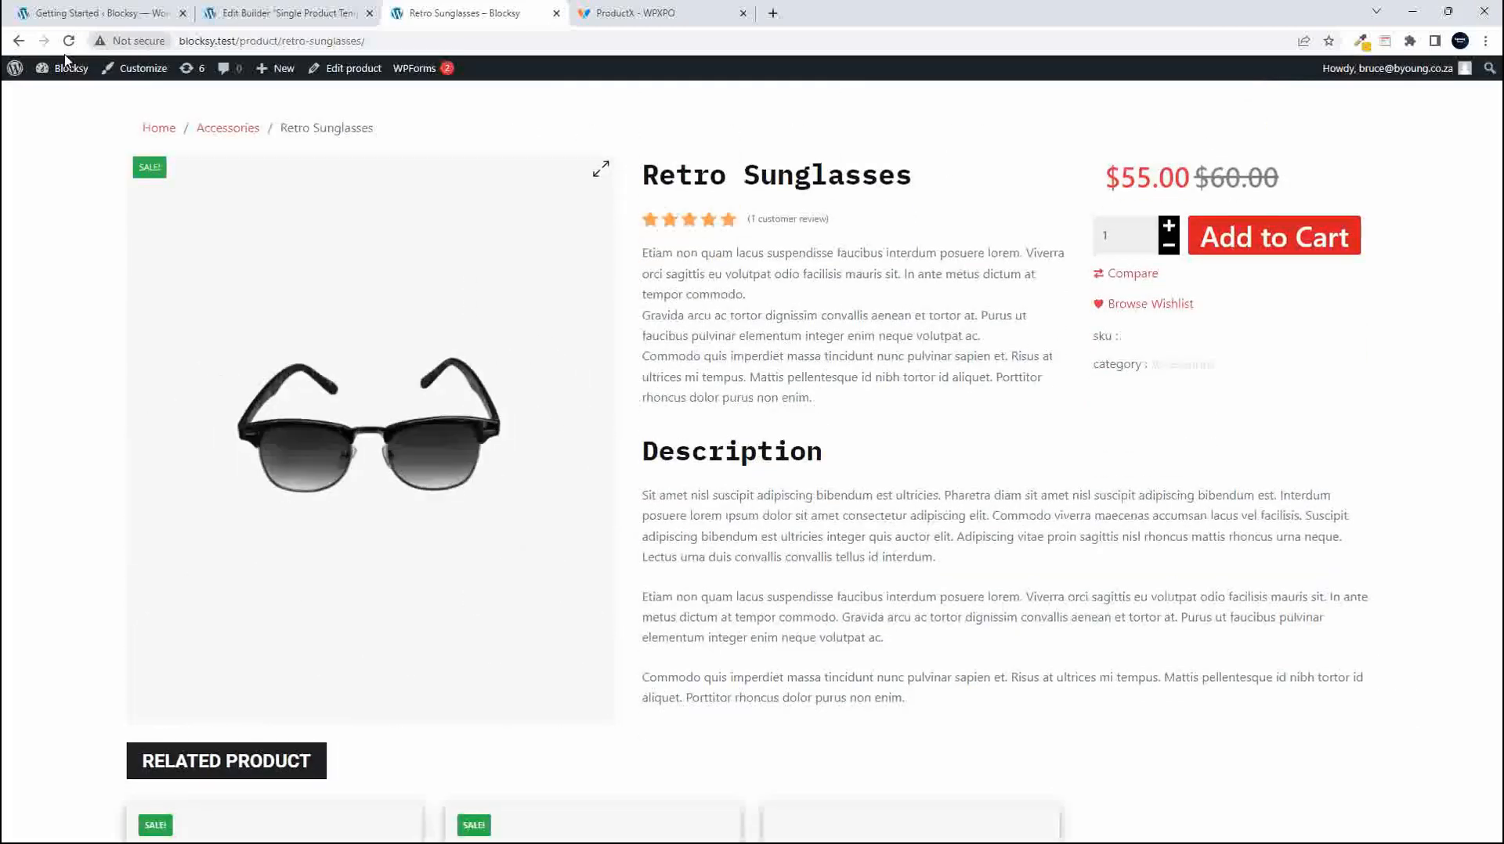
left_click(616, 13)
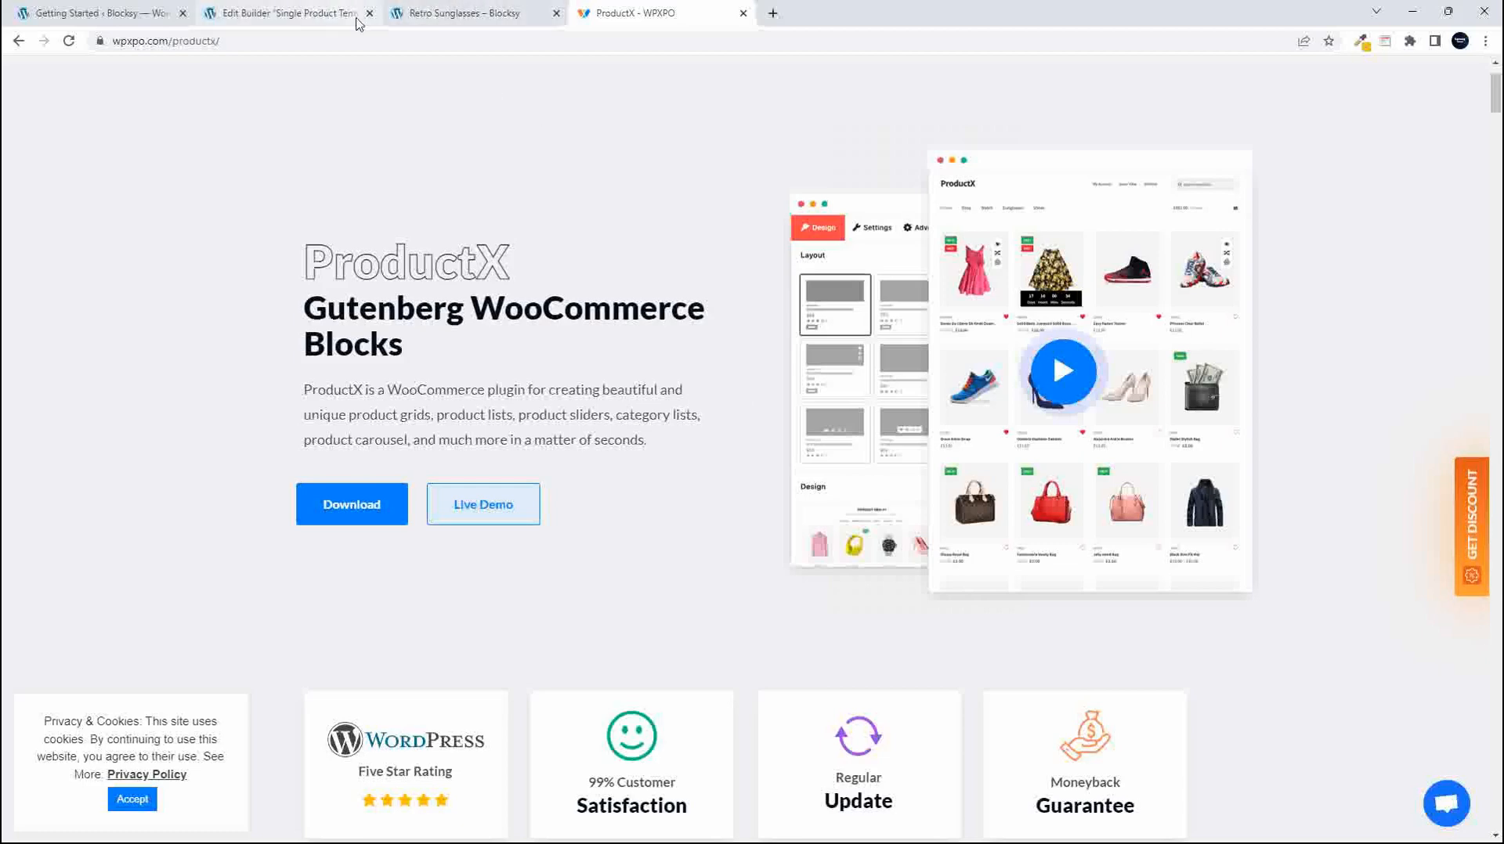
left_click(463, 12)
scroll(686, 478, "down", 5)
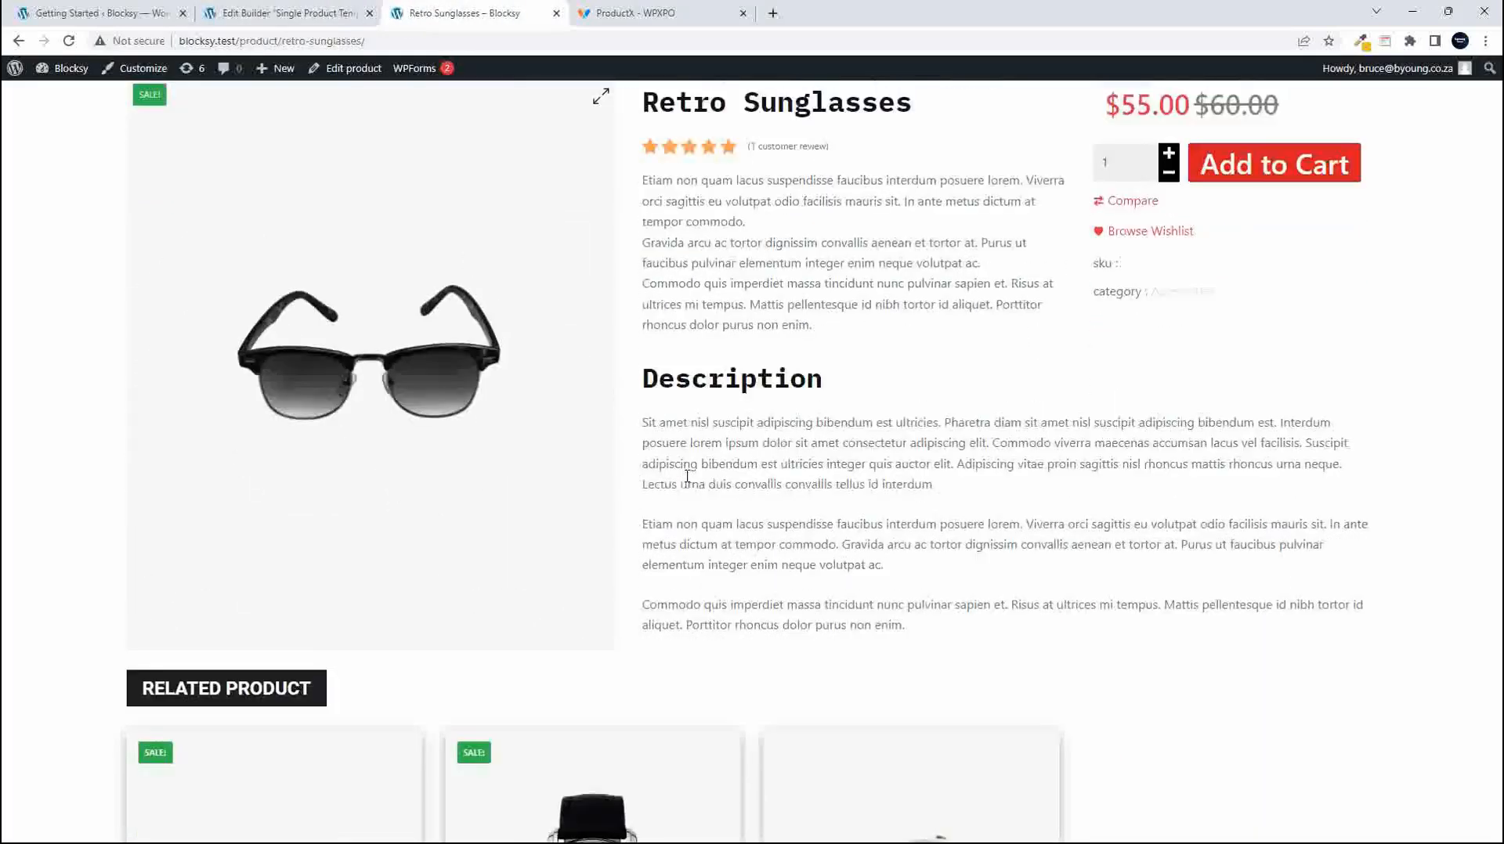
scroll(689, 480, "up", 5)
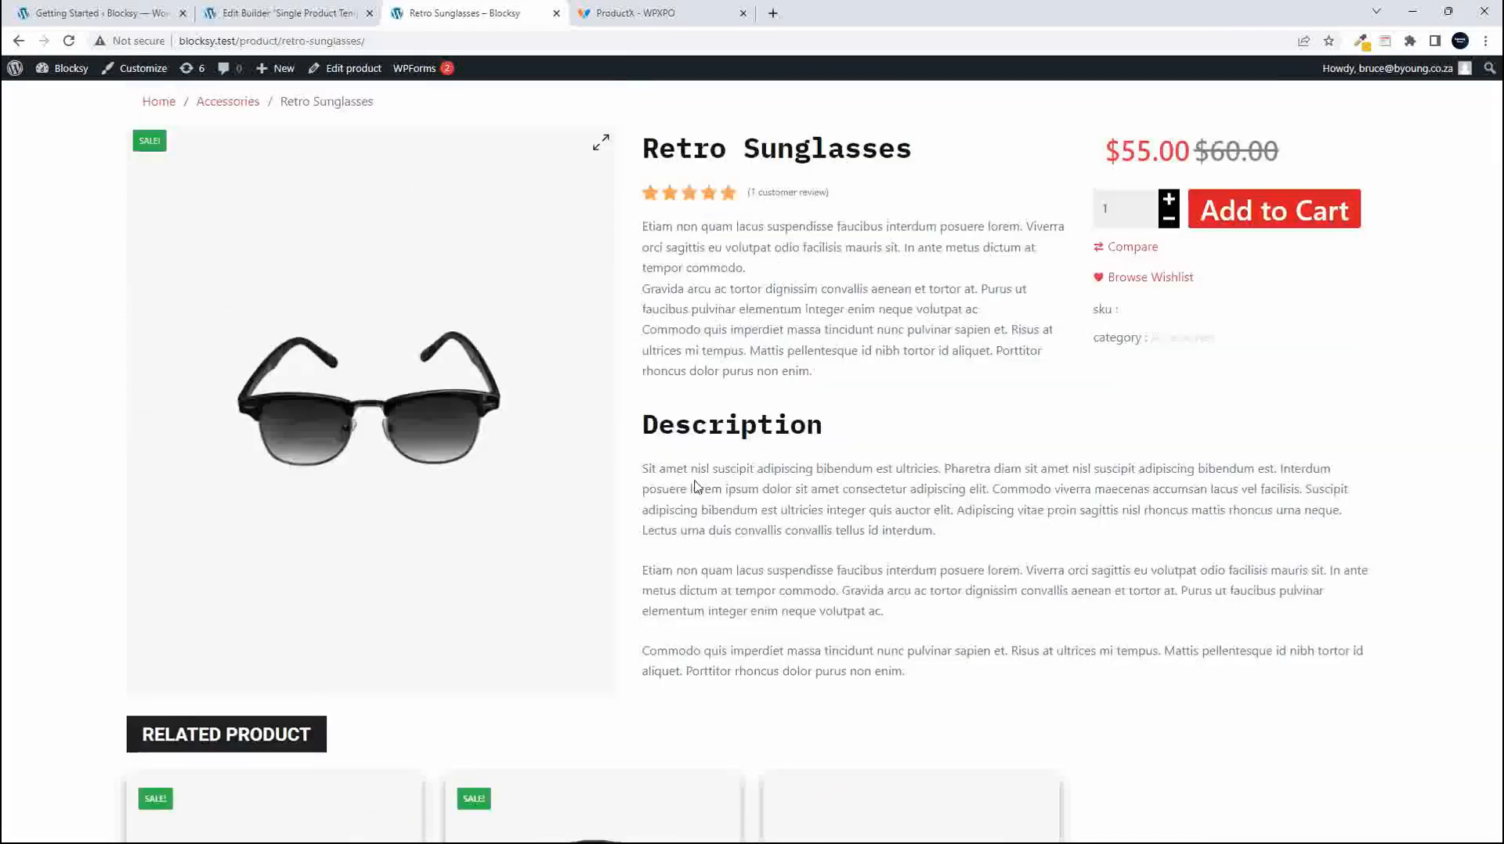
Go back to the Black T-shirt page, open Quartz Watch from the top rated products and examine its layout.
left_click(18, 40)
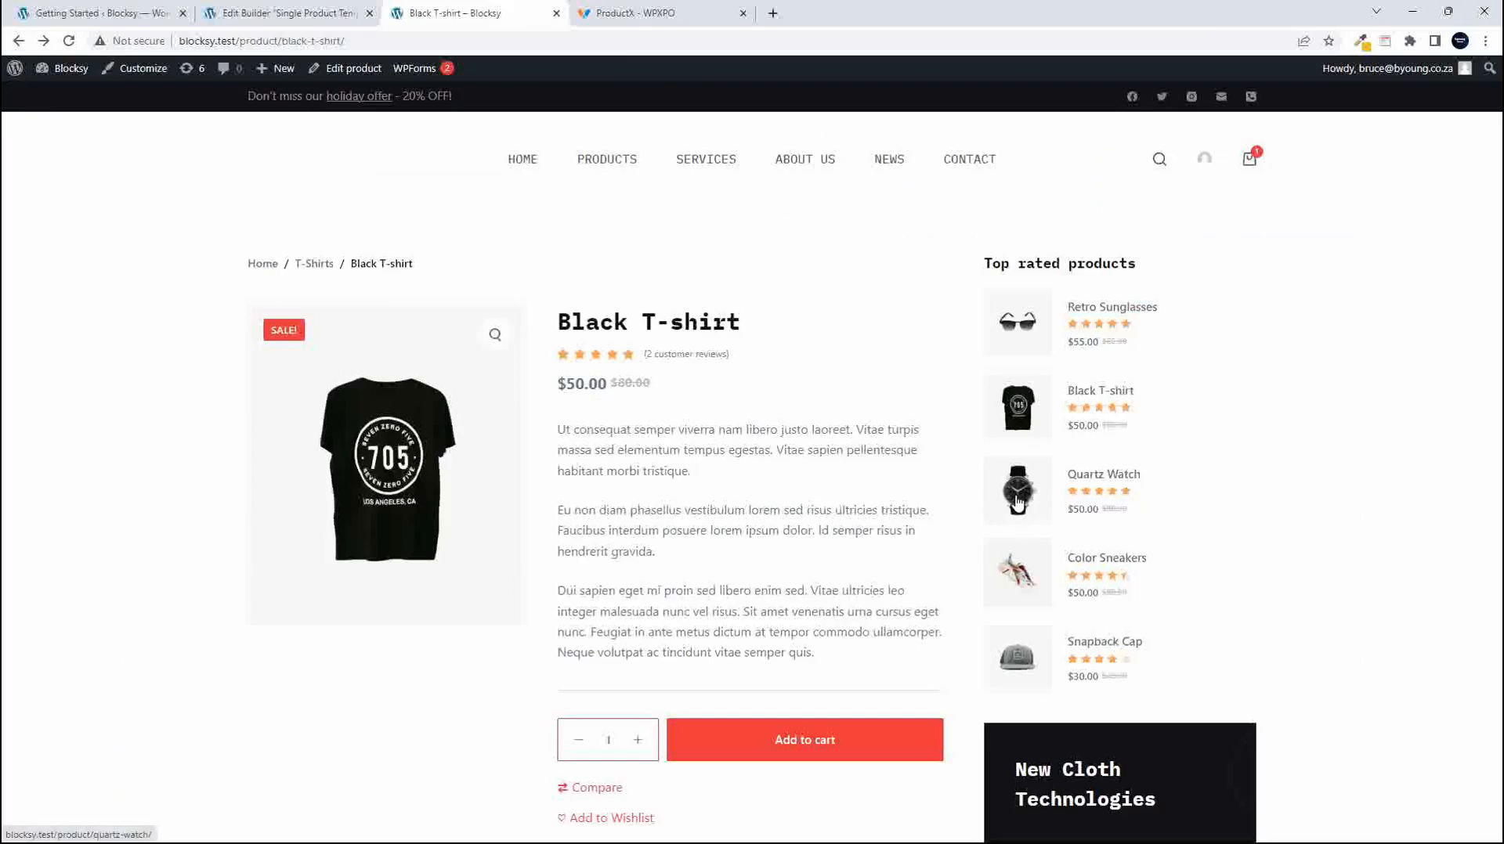
left_click(1016, 501)
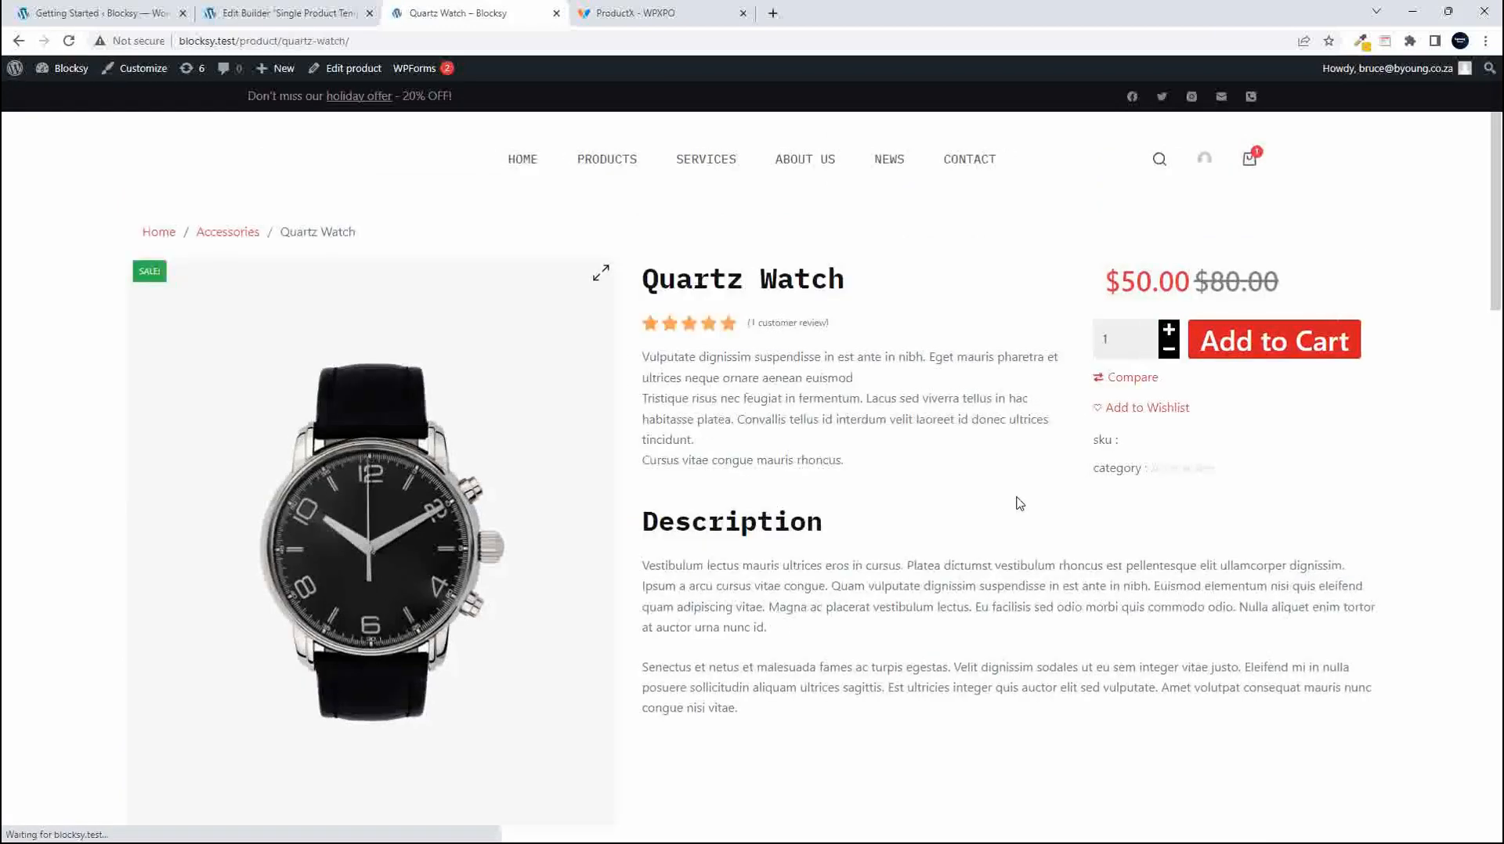
scroll(1021, 511, "down", 2)
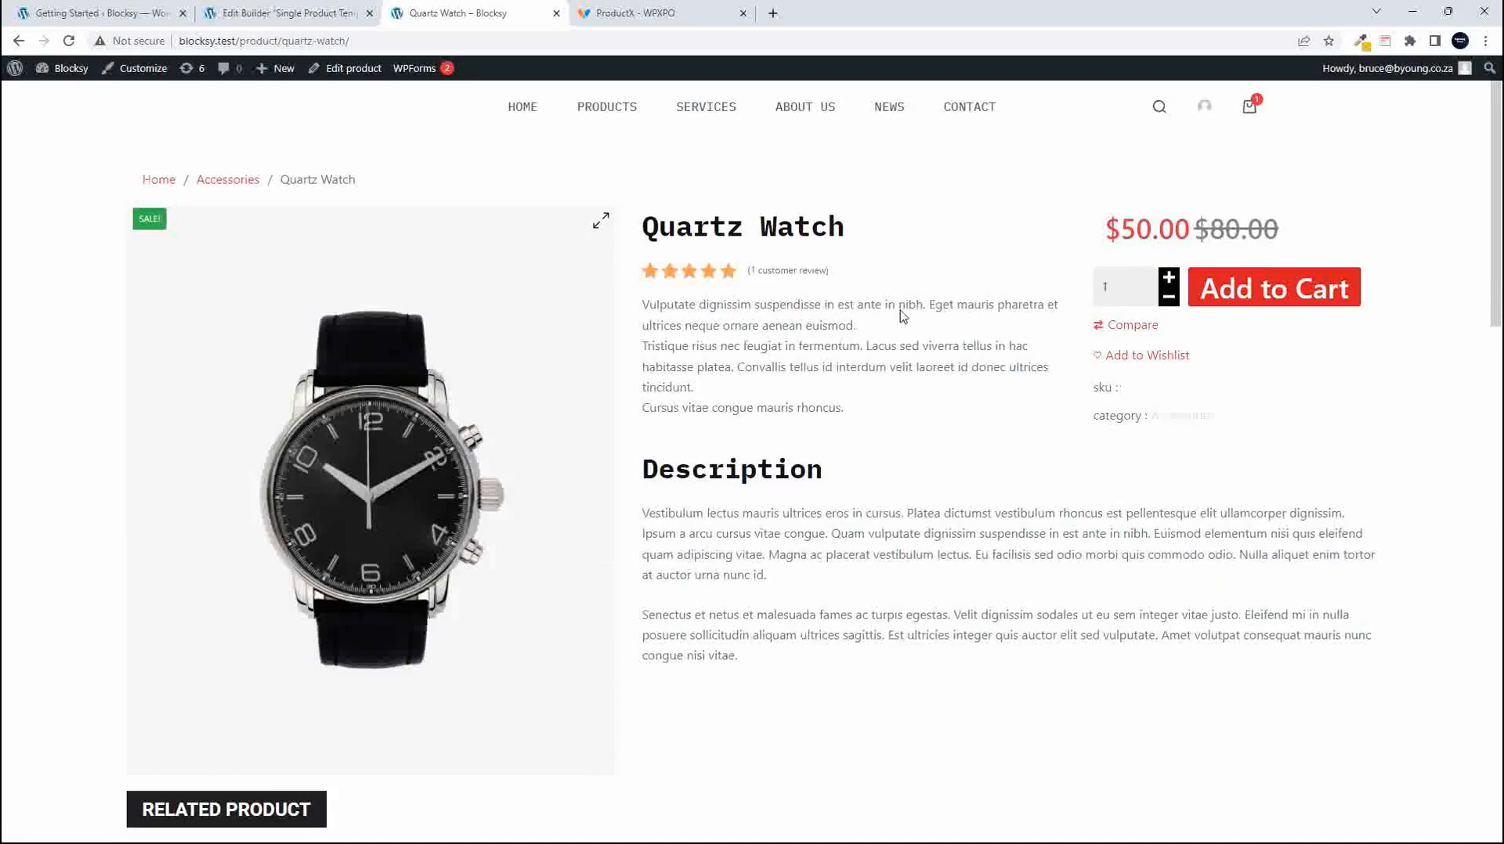
scroll(867, 437, "down", 1)
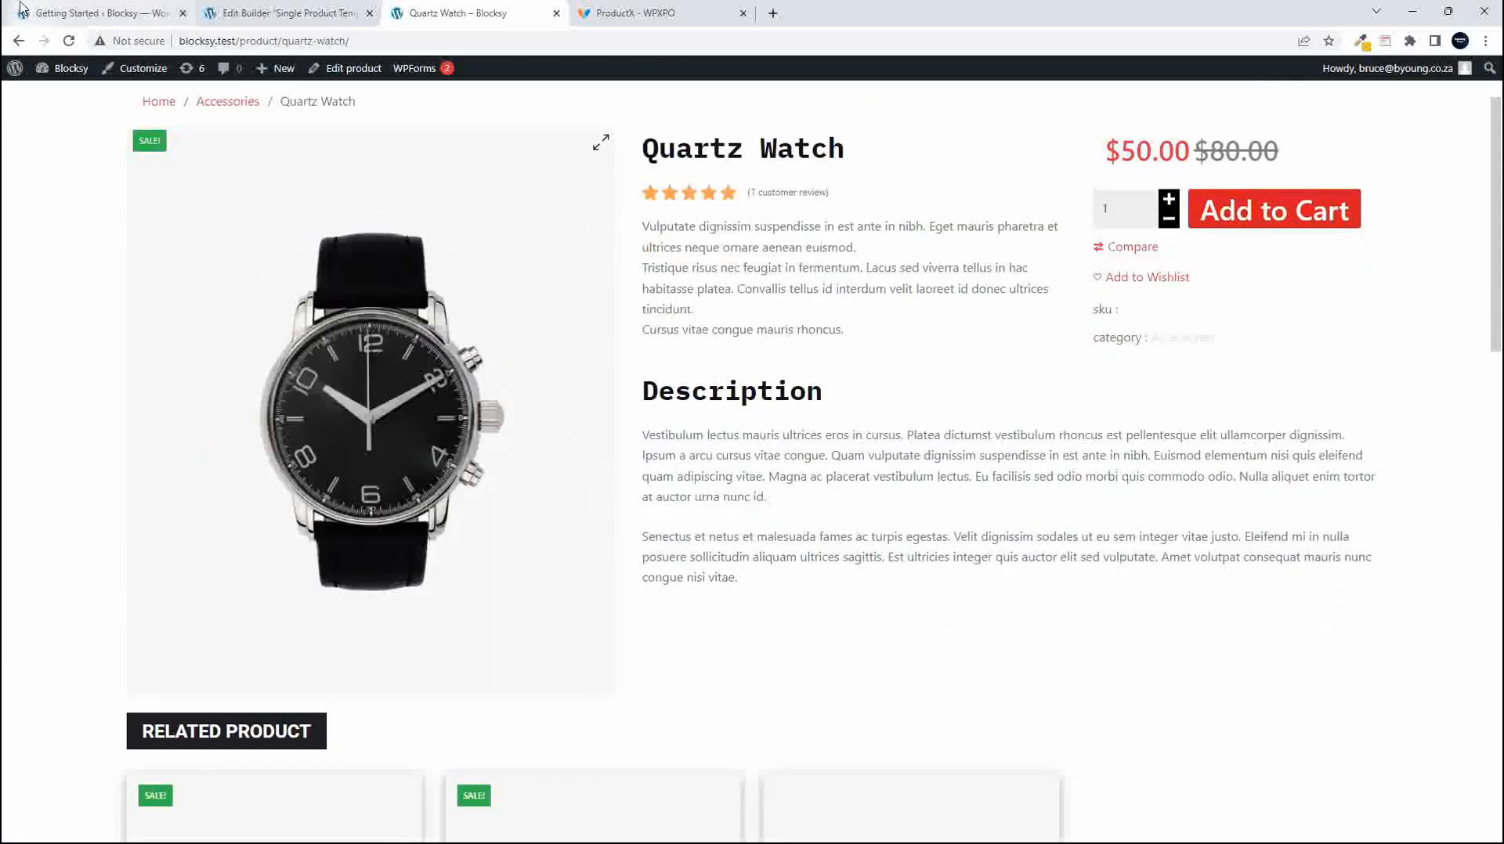
Return to the Black T-shirt page and examine its default layout, with a brief look at the ProductX plugin page.
left_click(18, 41)
scroll(796, 433, "down", 2)
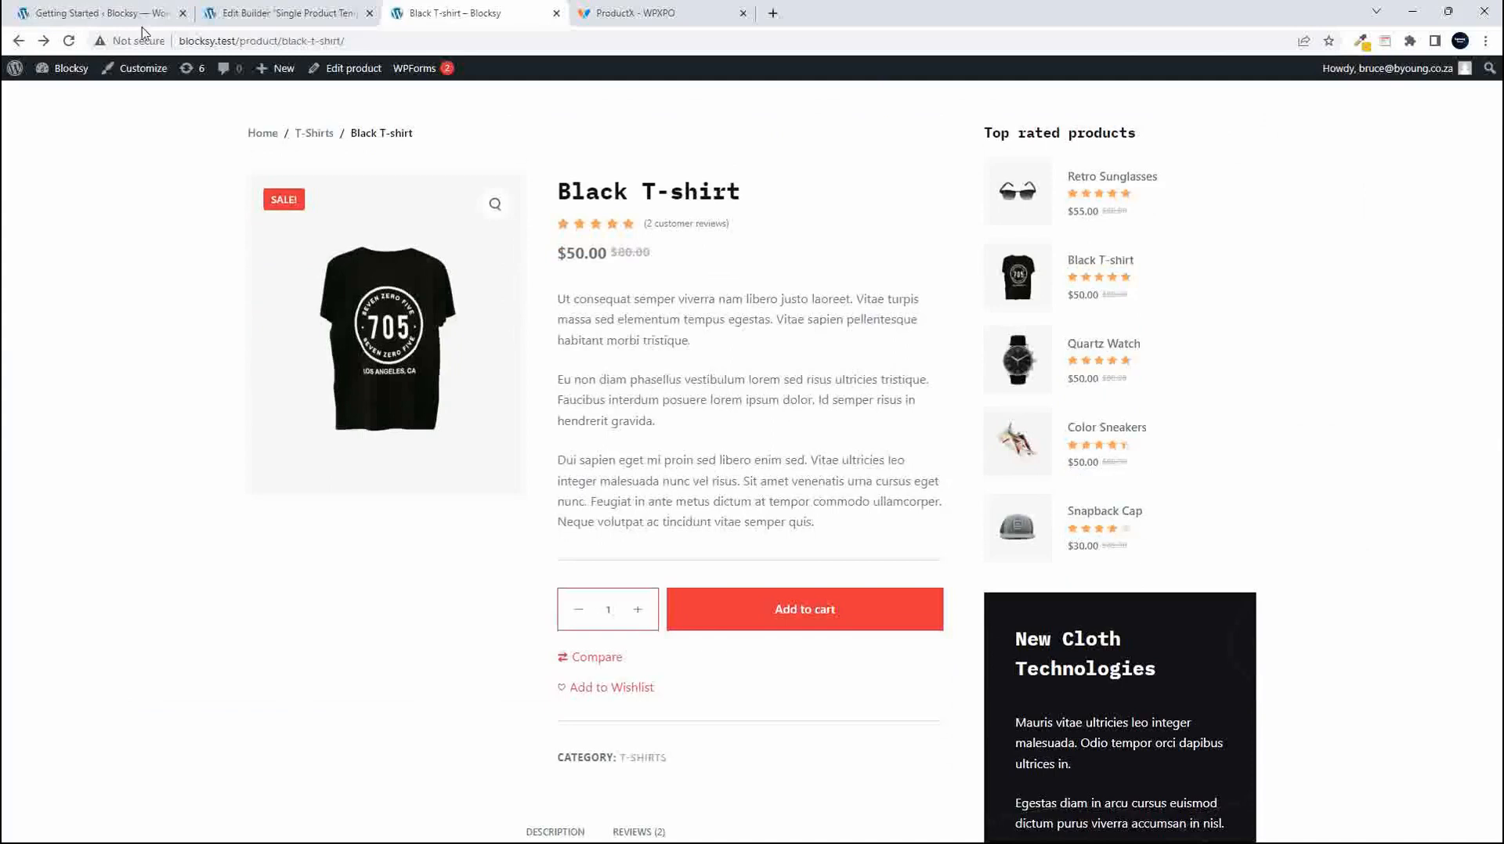
mouse_move(70, 76)
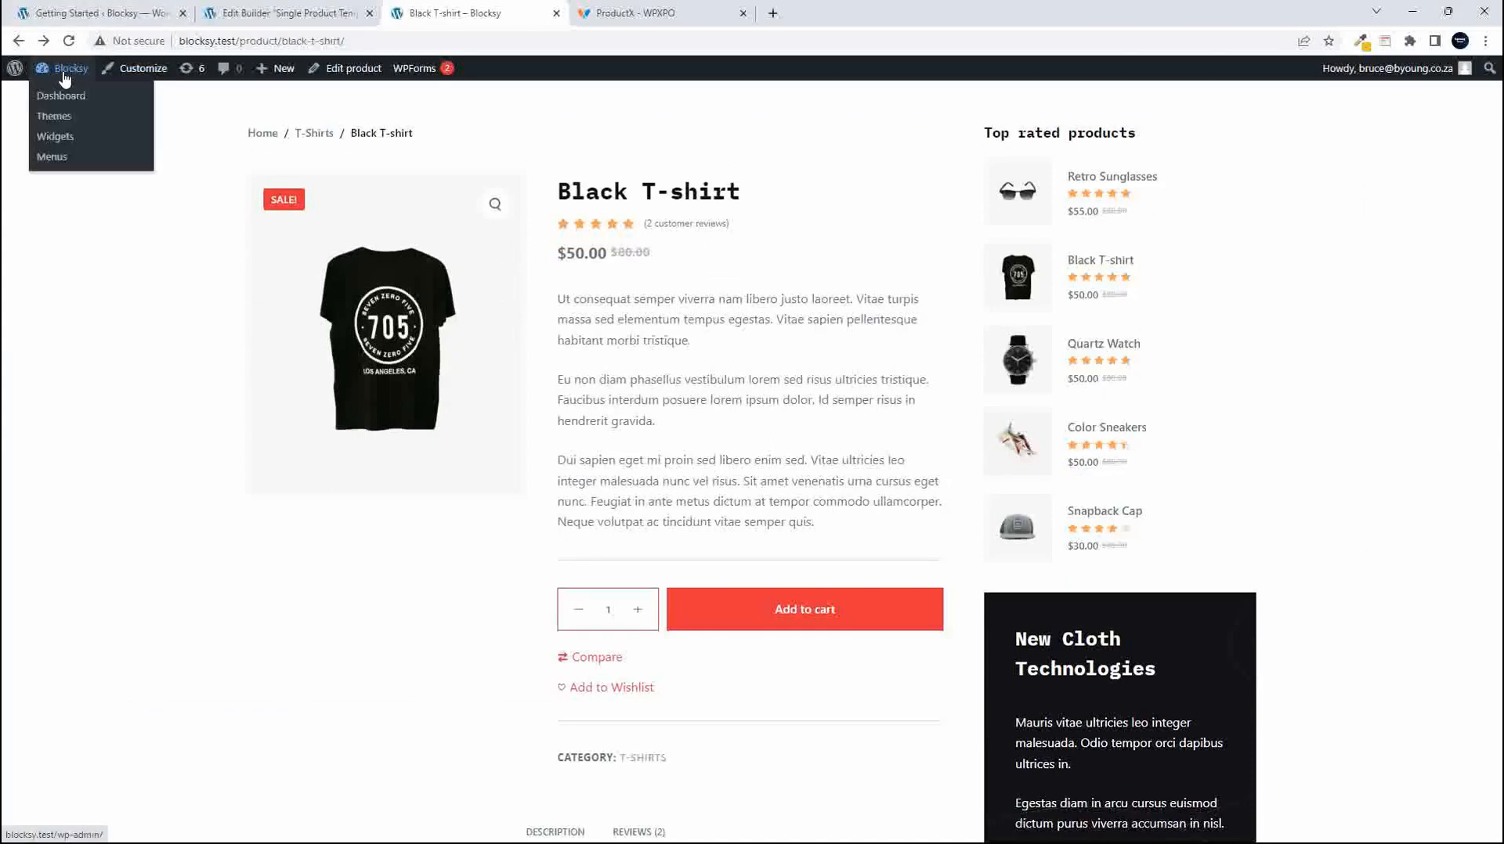
scroll(739, 403, "up", 2)
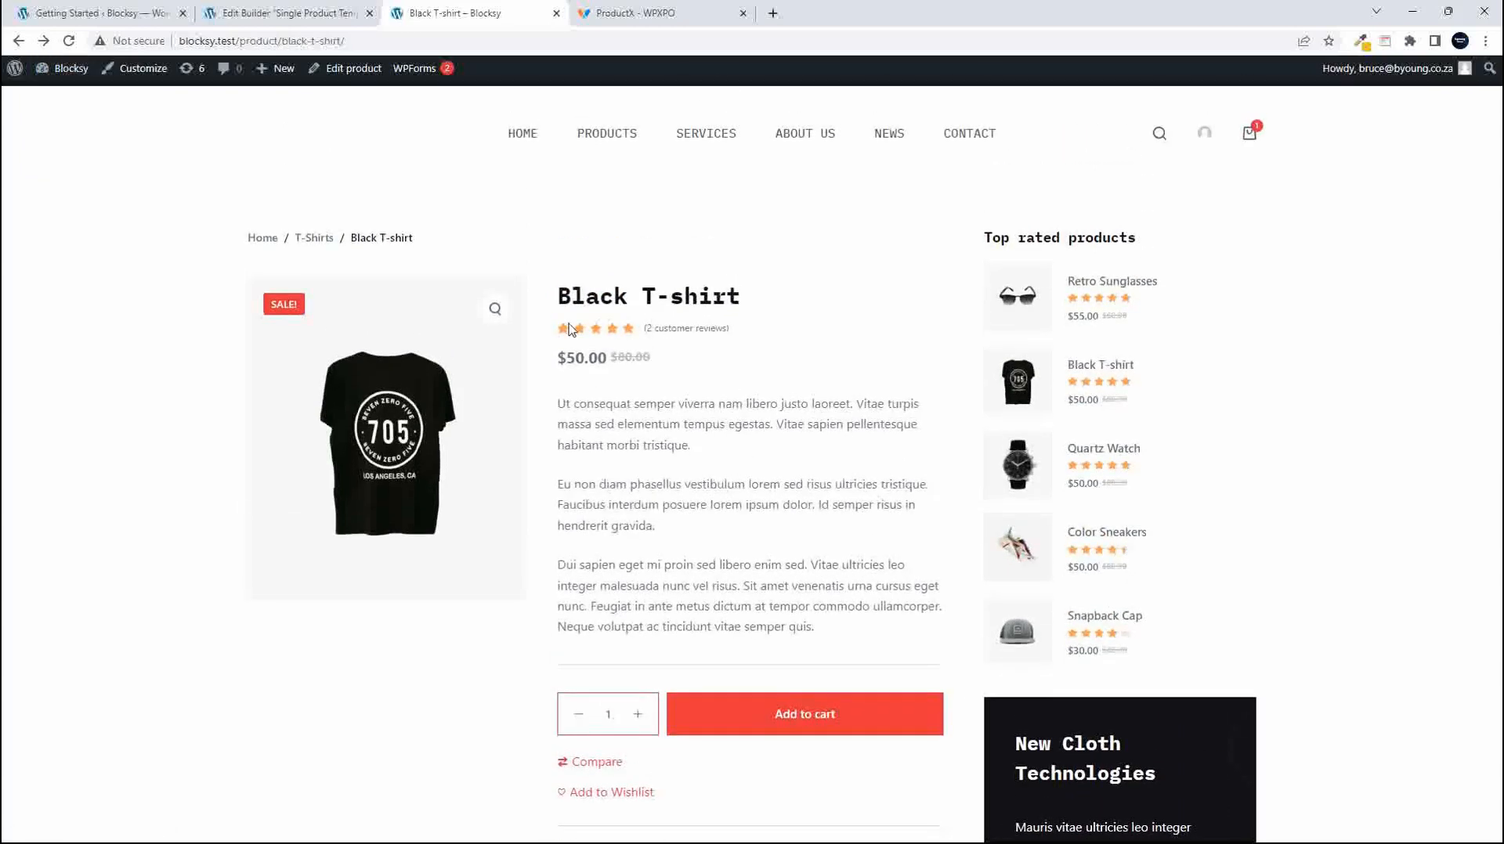
key("ctrl+Tab")
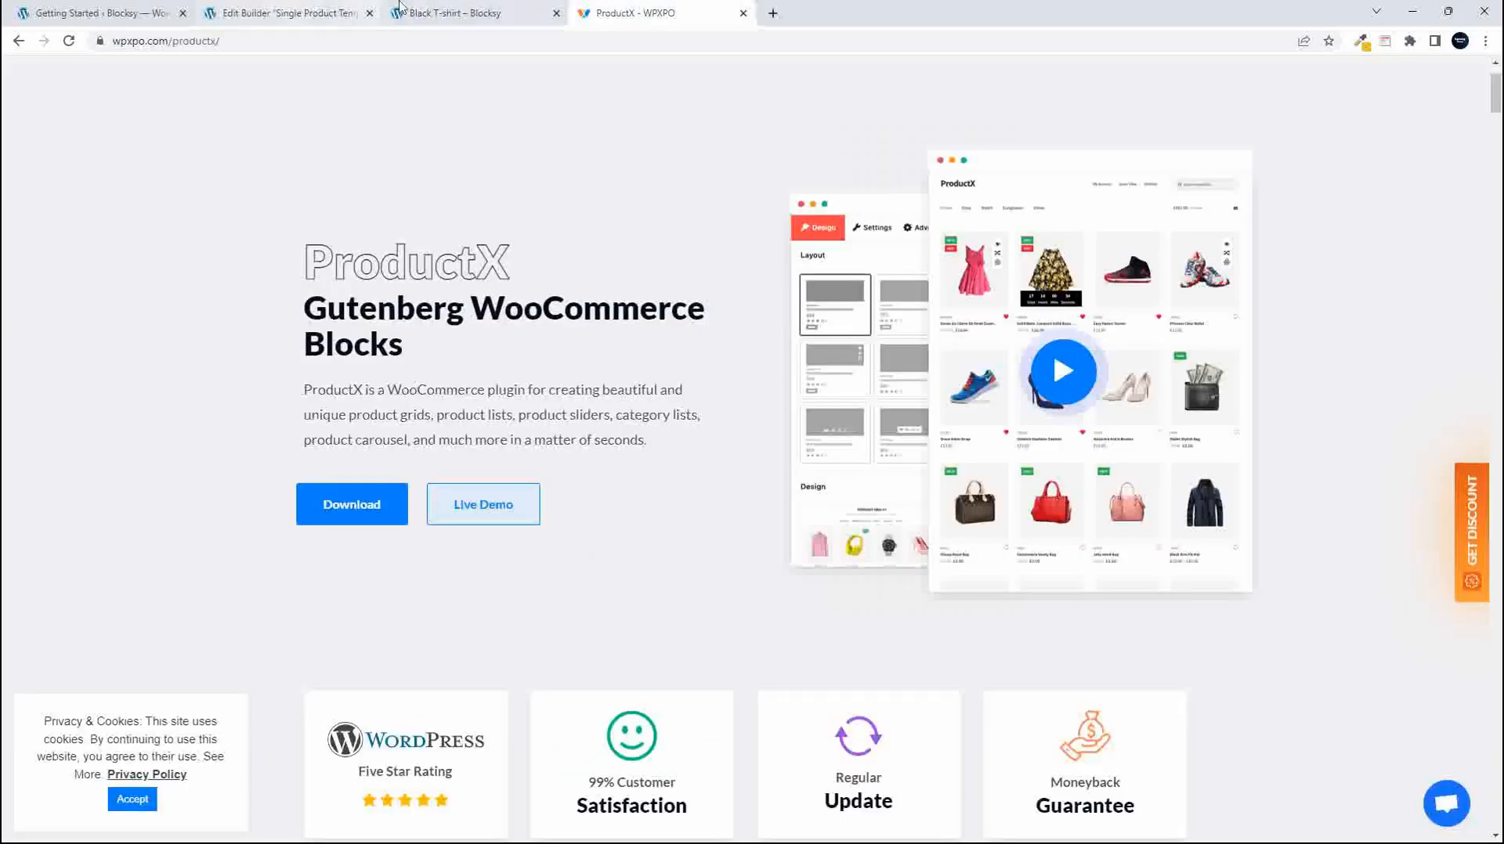
key("ctrl+shift+Tab")
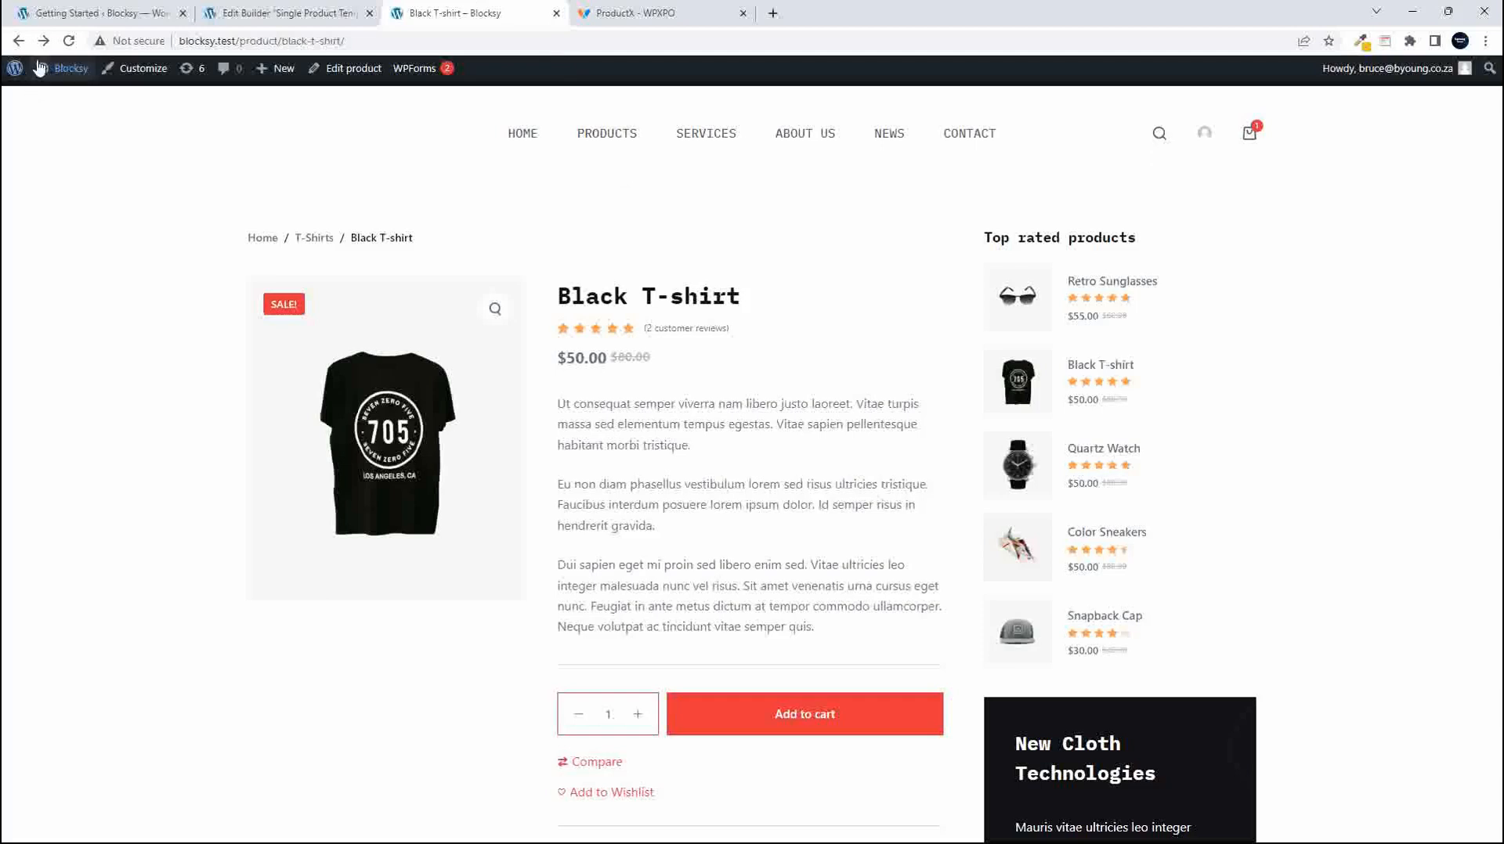
Reopen the Retro Sunglasses product page and examine its custom layout.
key("F5")
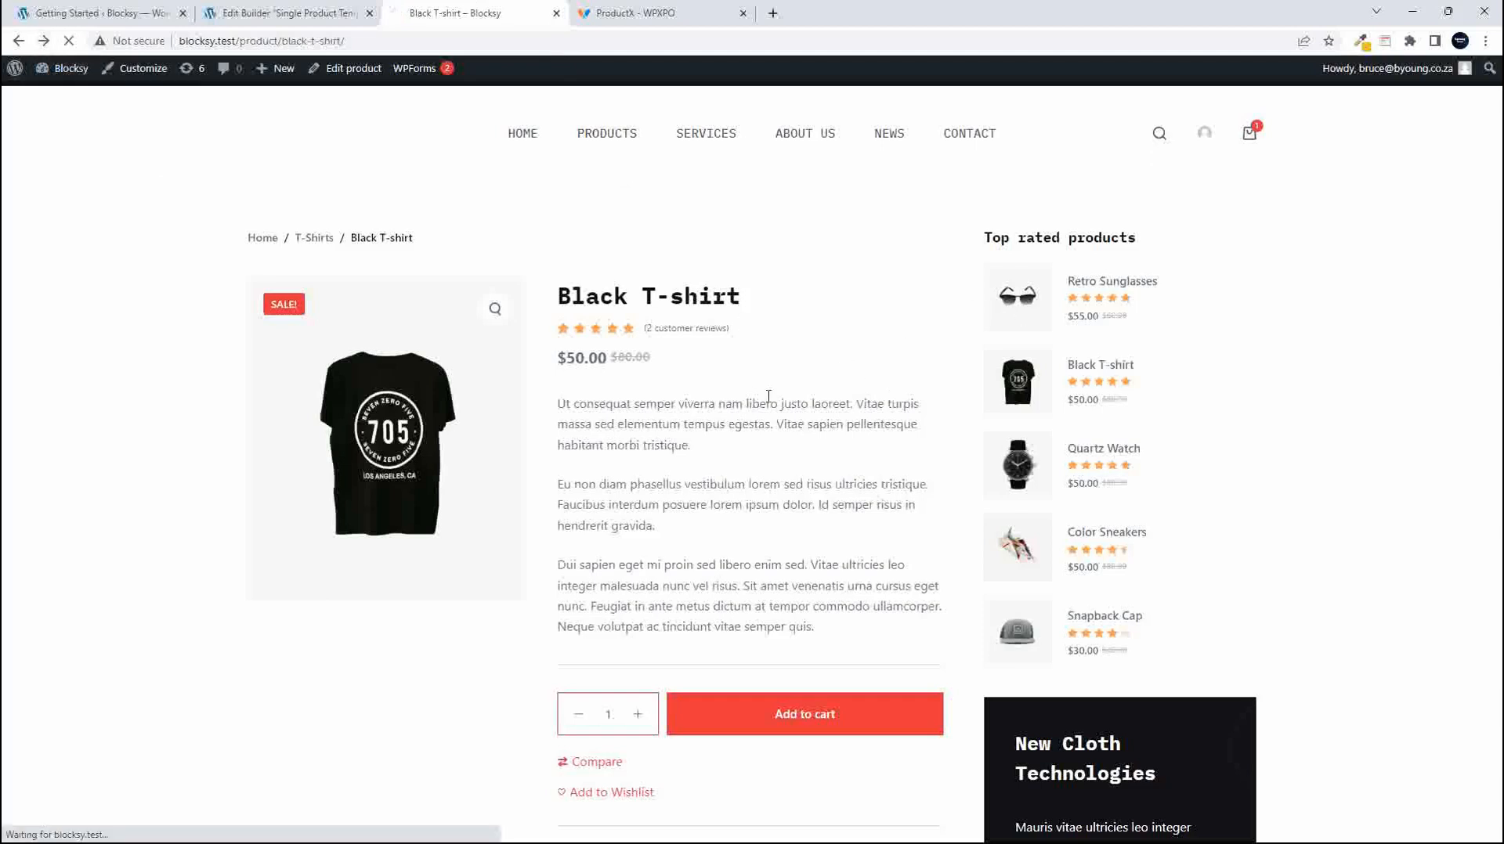
key("alt+Right")
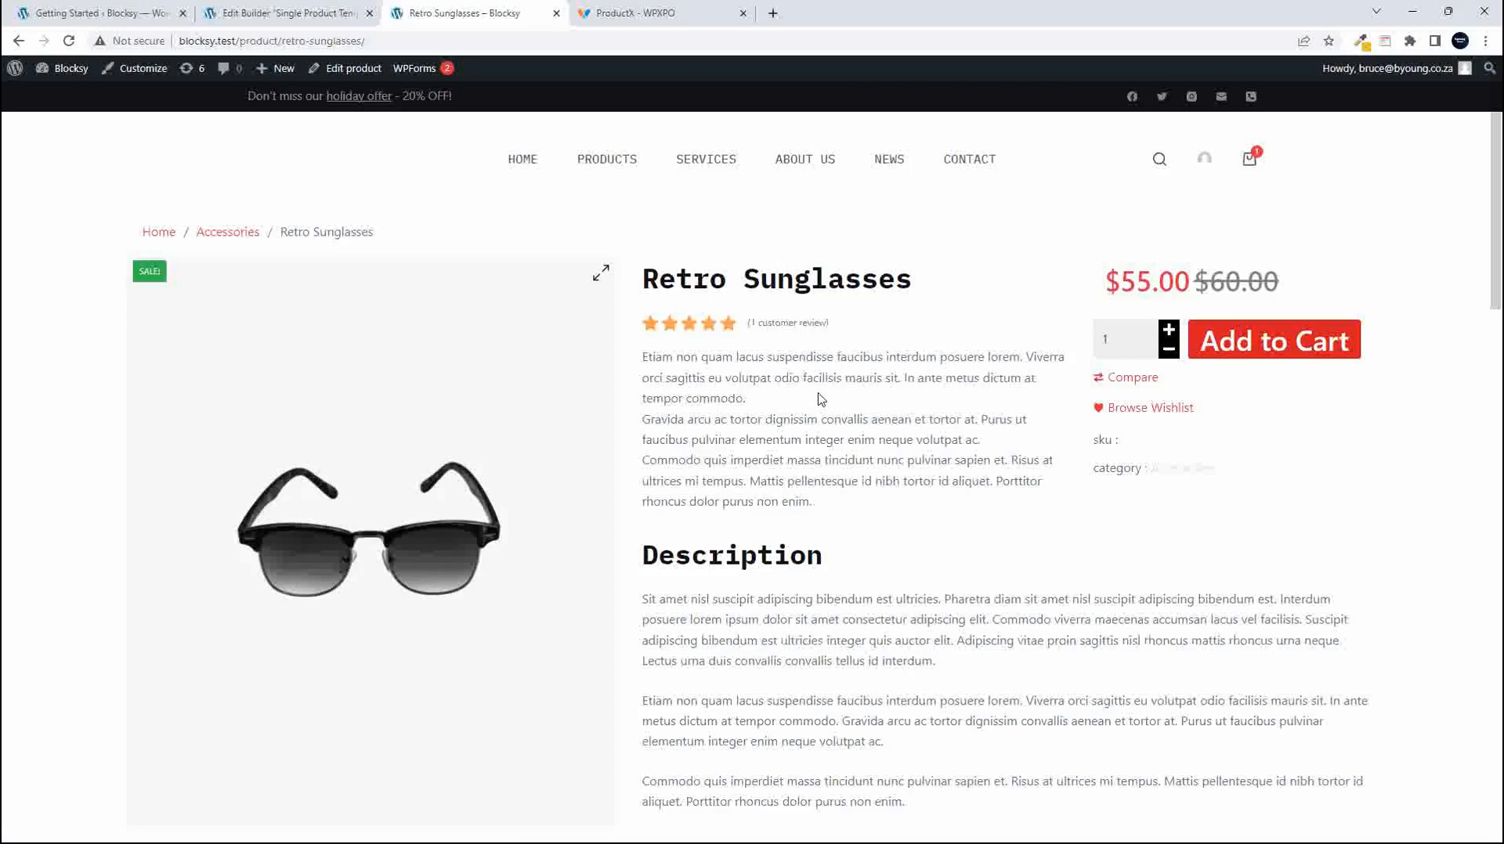
scroll(820, 399, "down", 2)
scroll(820, 399, "up", 2)
Switch to the Single Product Template in the block editor and look through its blocks.
left_click(264, 14)
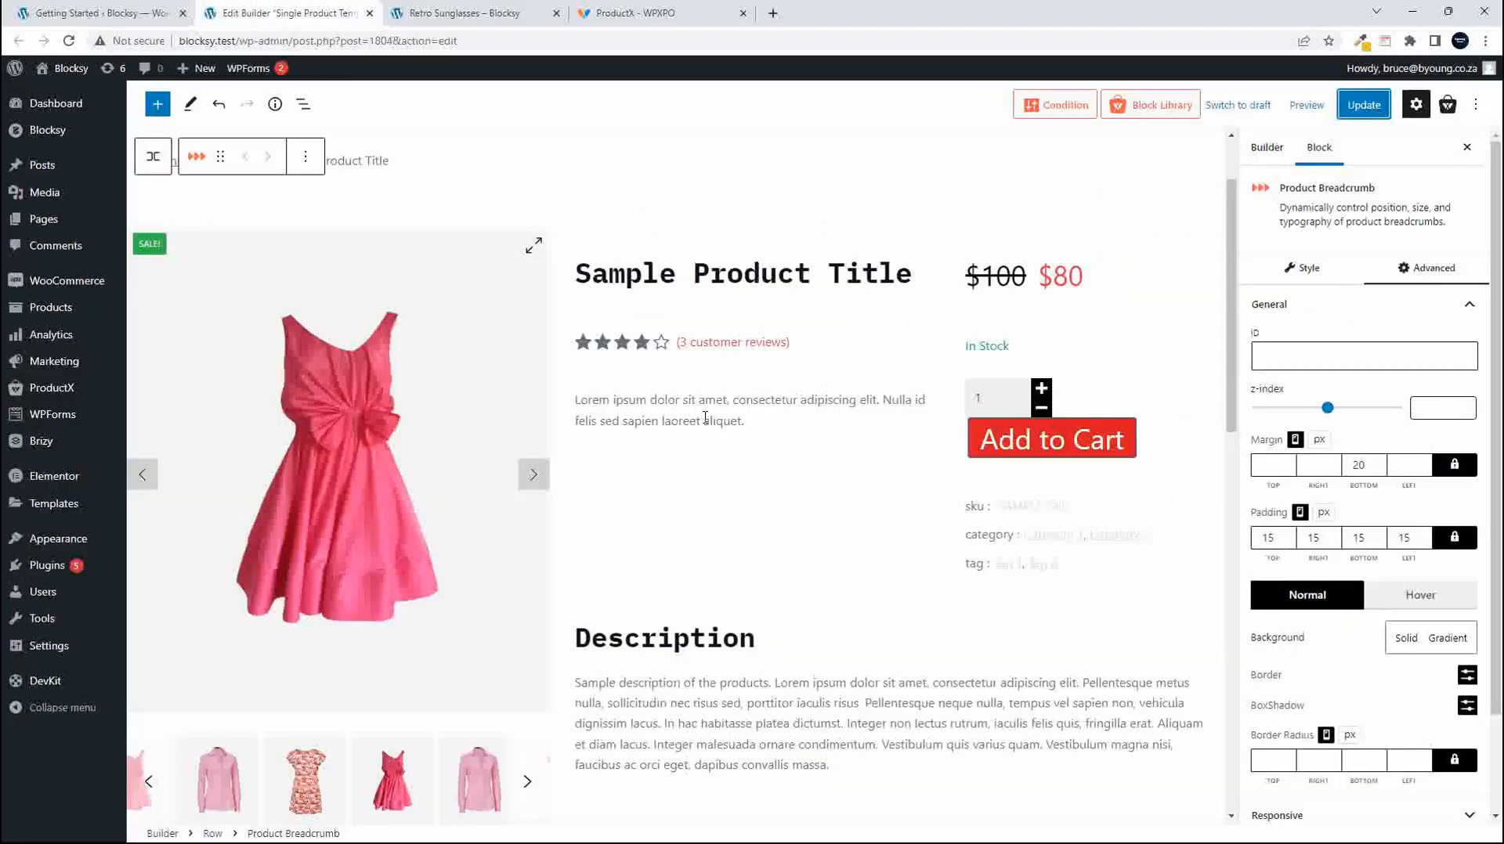
scroll(708, 425, "down", 1)
scroll(708, 425, "down", 8)
scroll(705, 426, "up", 10)
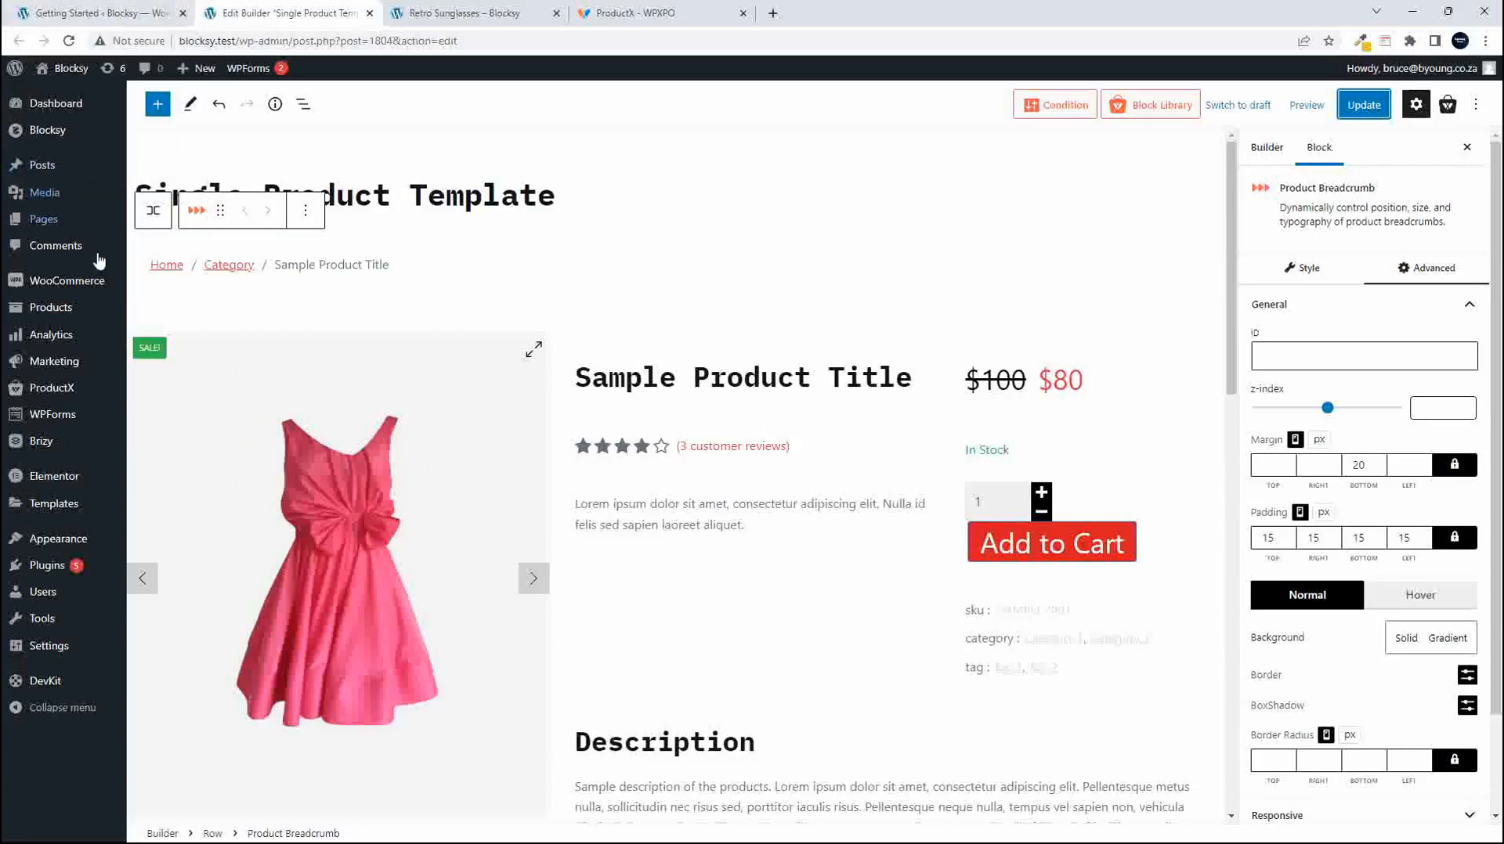
Open the ProductX Getting Started page in the WordPress admin and look through its feature overview.
mouse_move(44, 392)
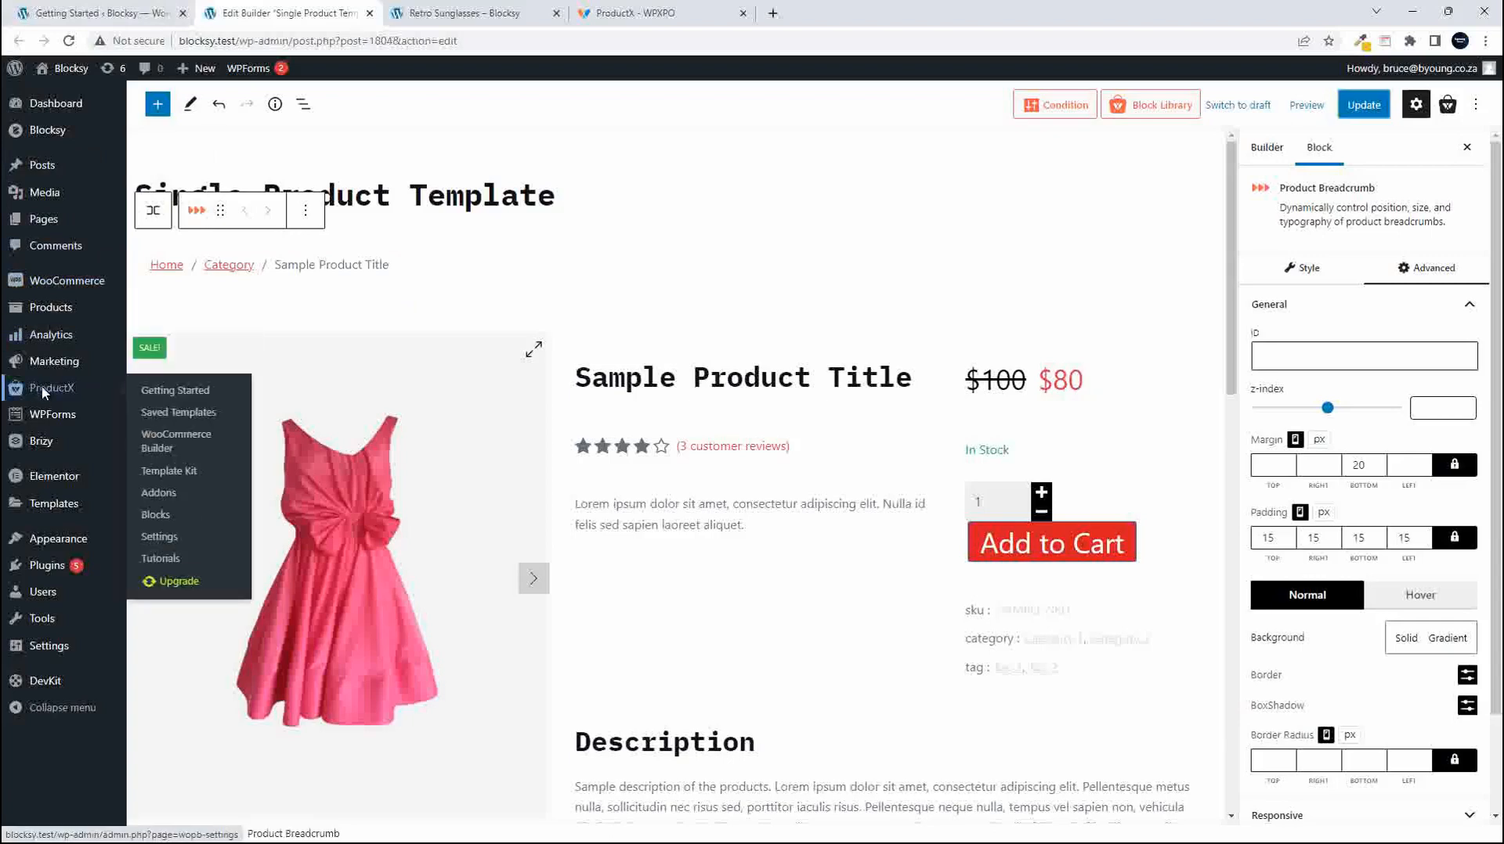
left_click(43, 392)
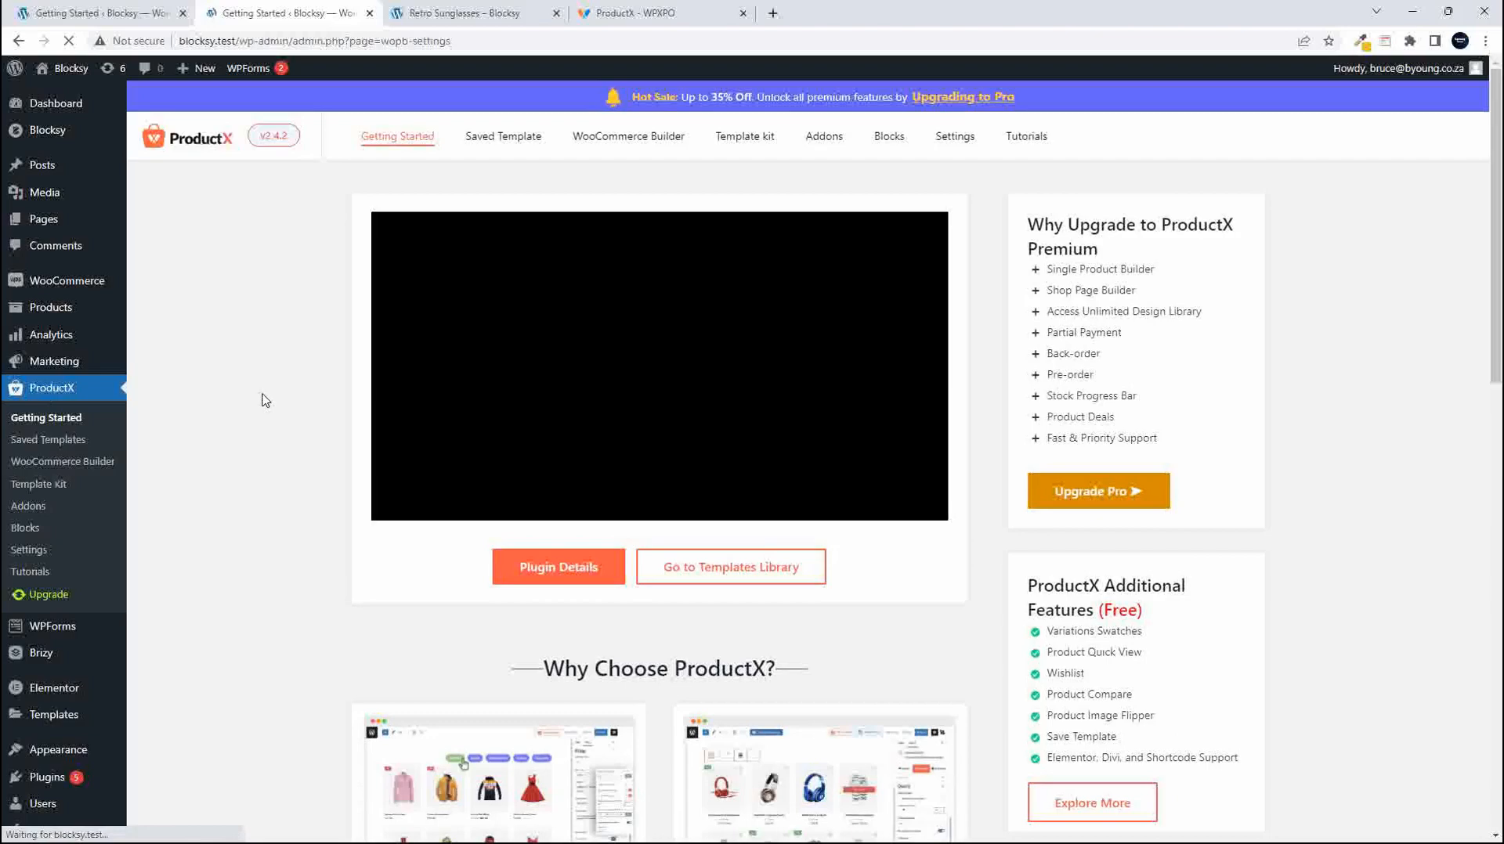
scroll(270, 406, "down", 8)
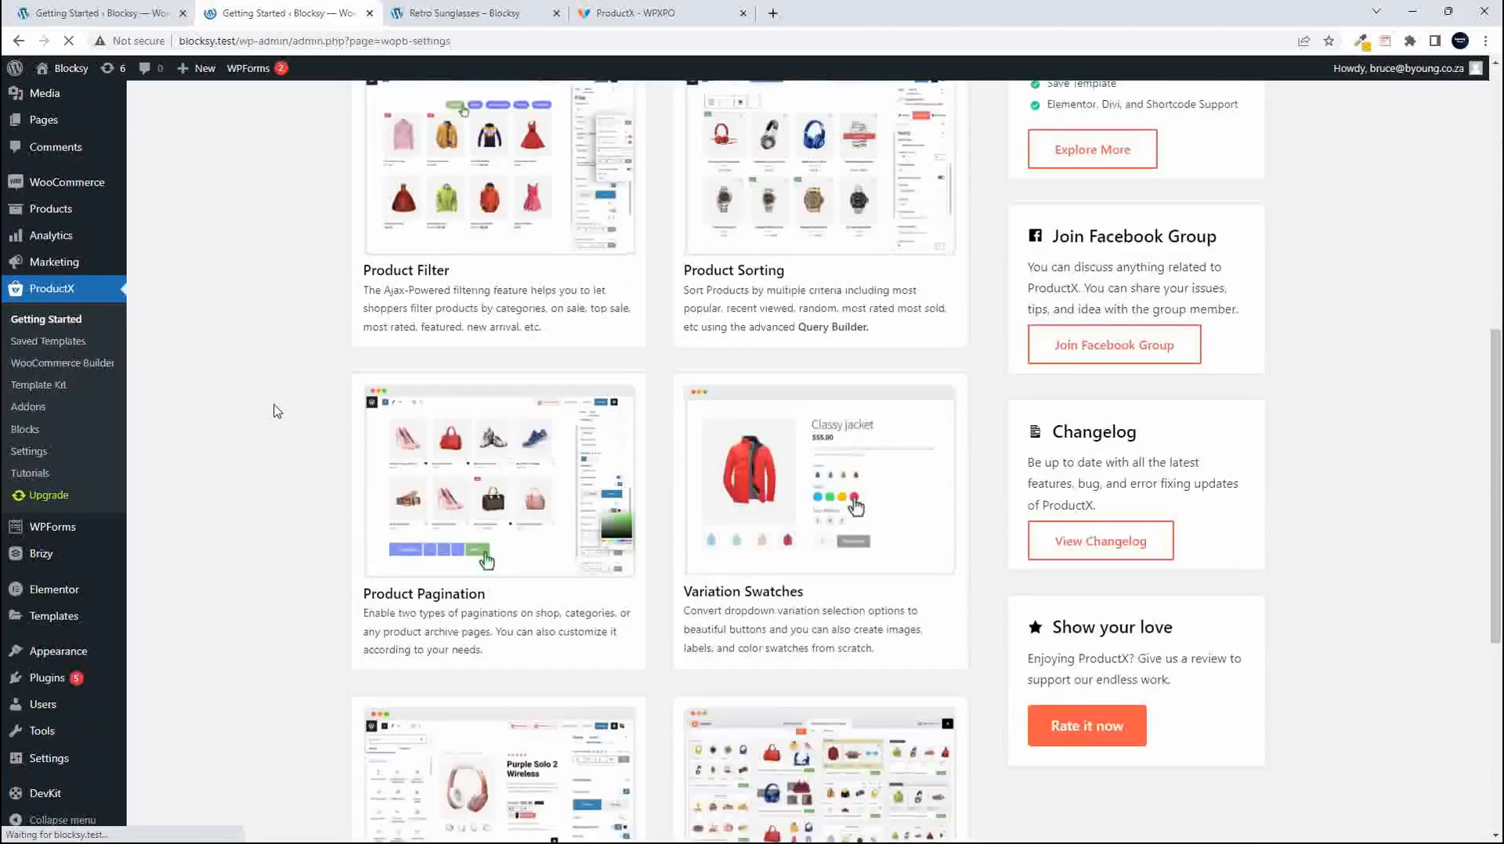
scroll(275, 411, "down", 6)
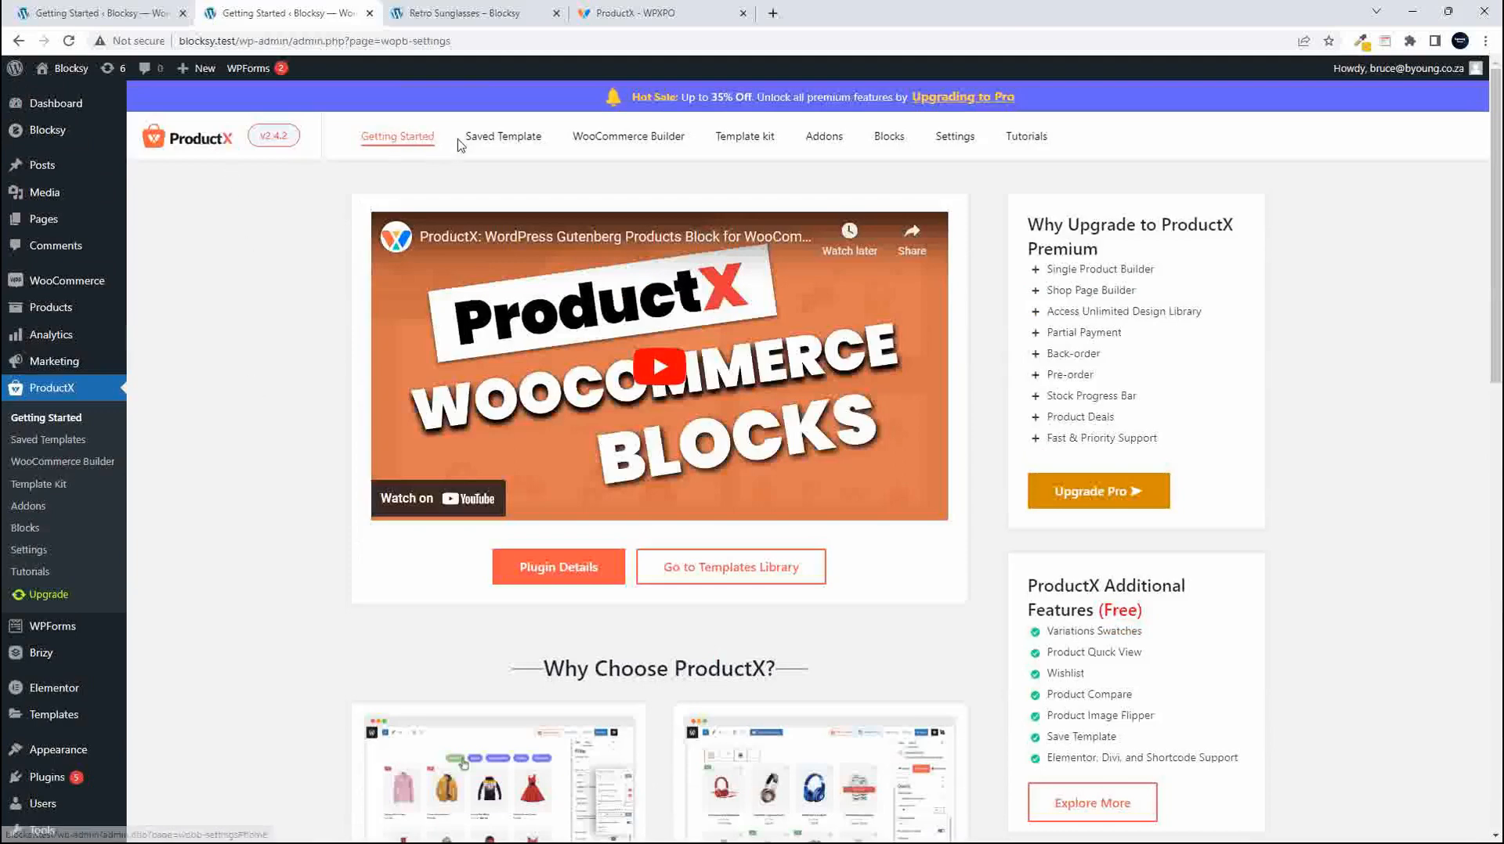
Open the WooCommerce Builder's single product templates and check the display conditions of the Single Product Template.
left_click(608, 141)
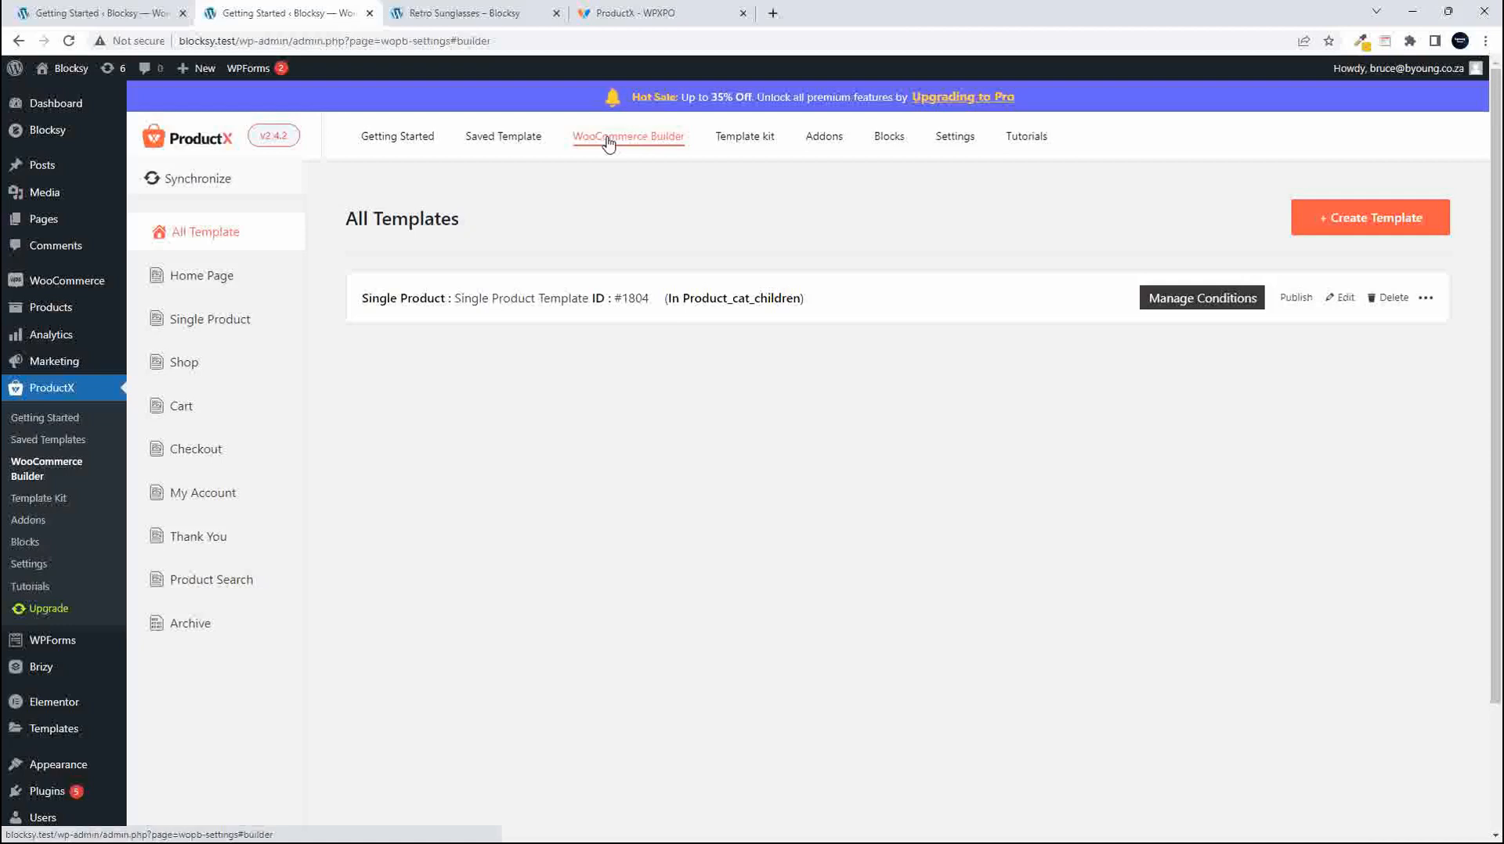
left_click(221, 327)
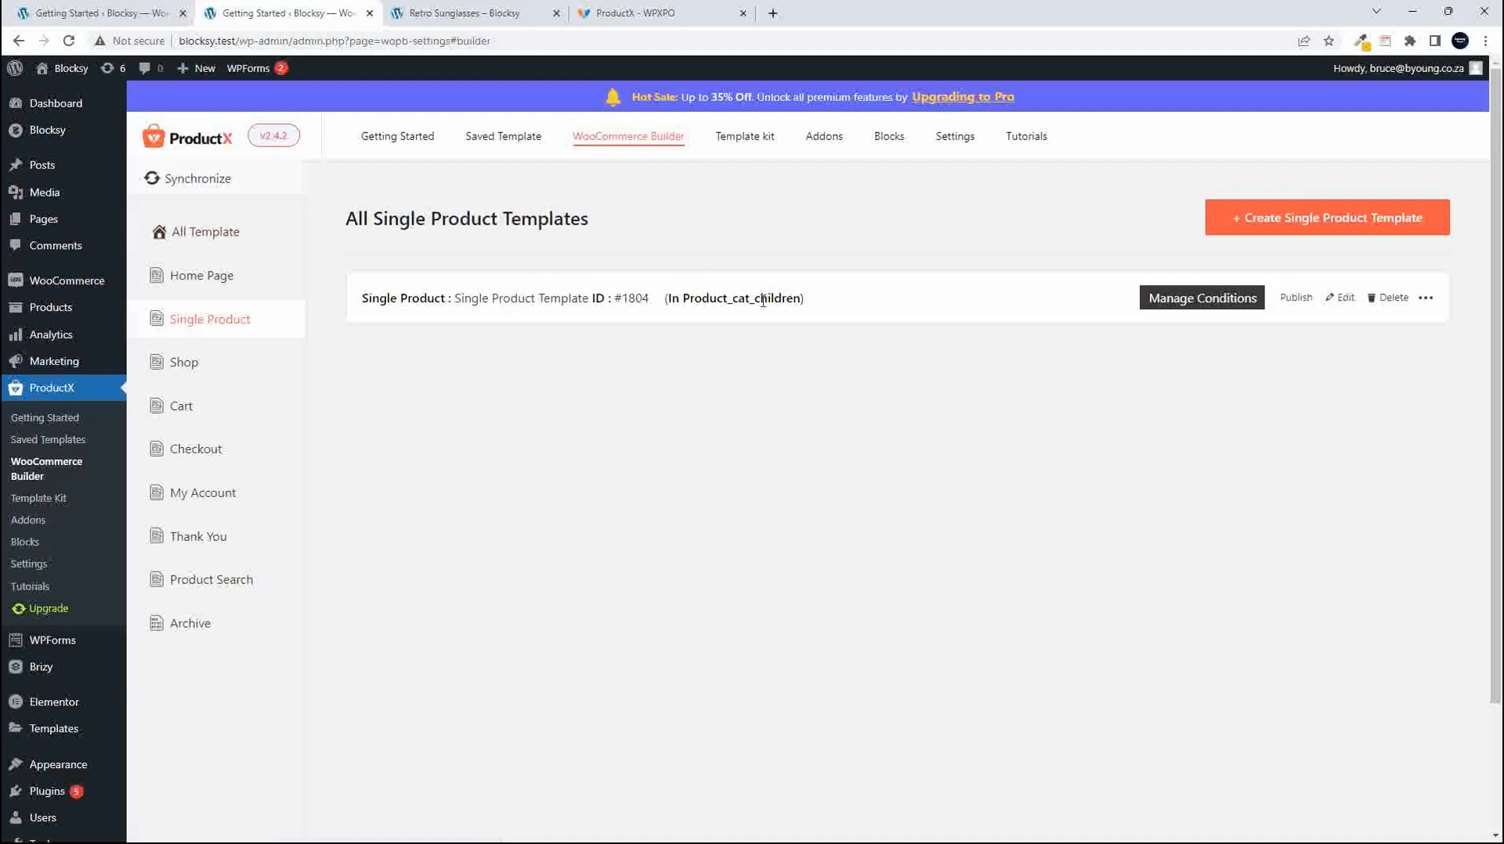
left_click(1189, 303)
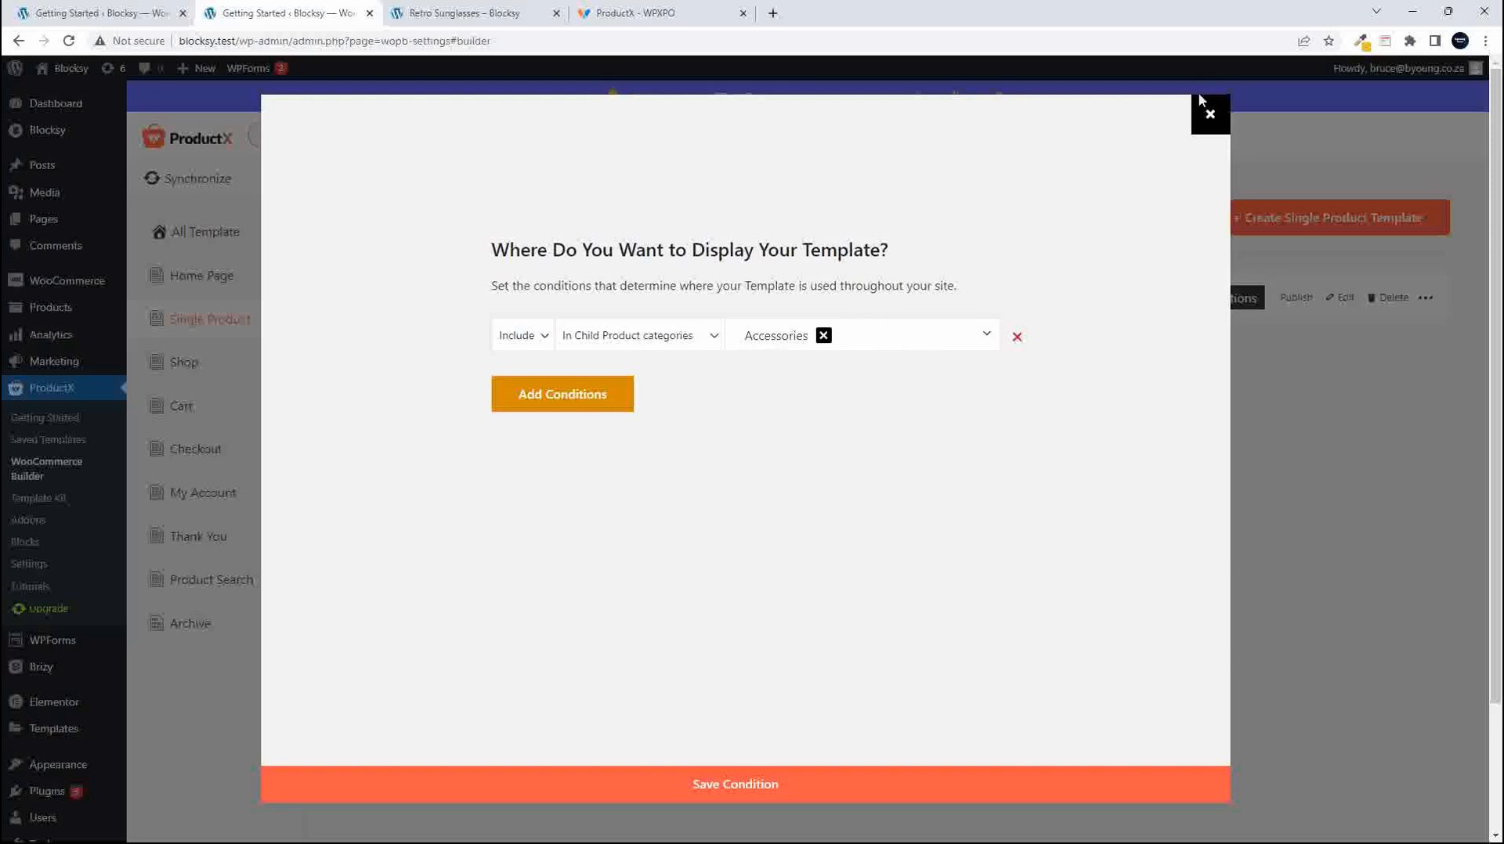
left_click(1209, 114)
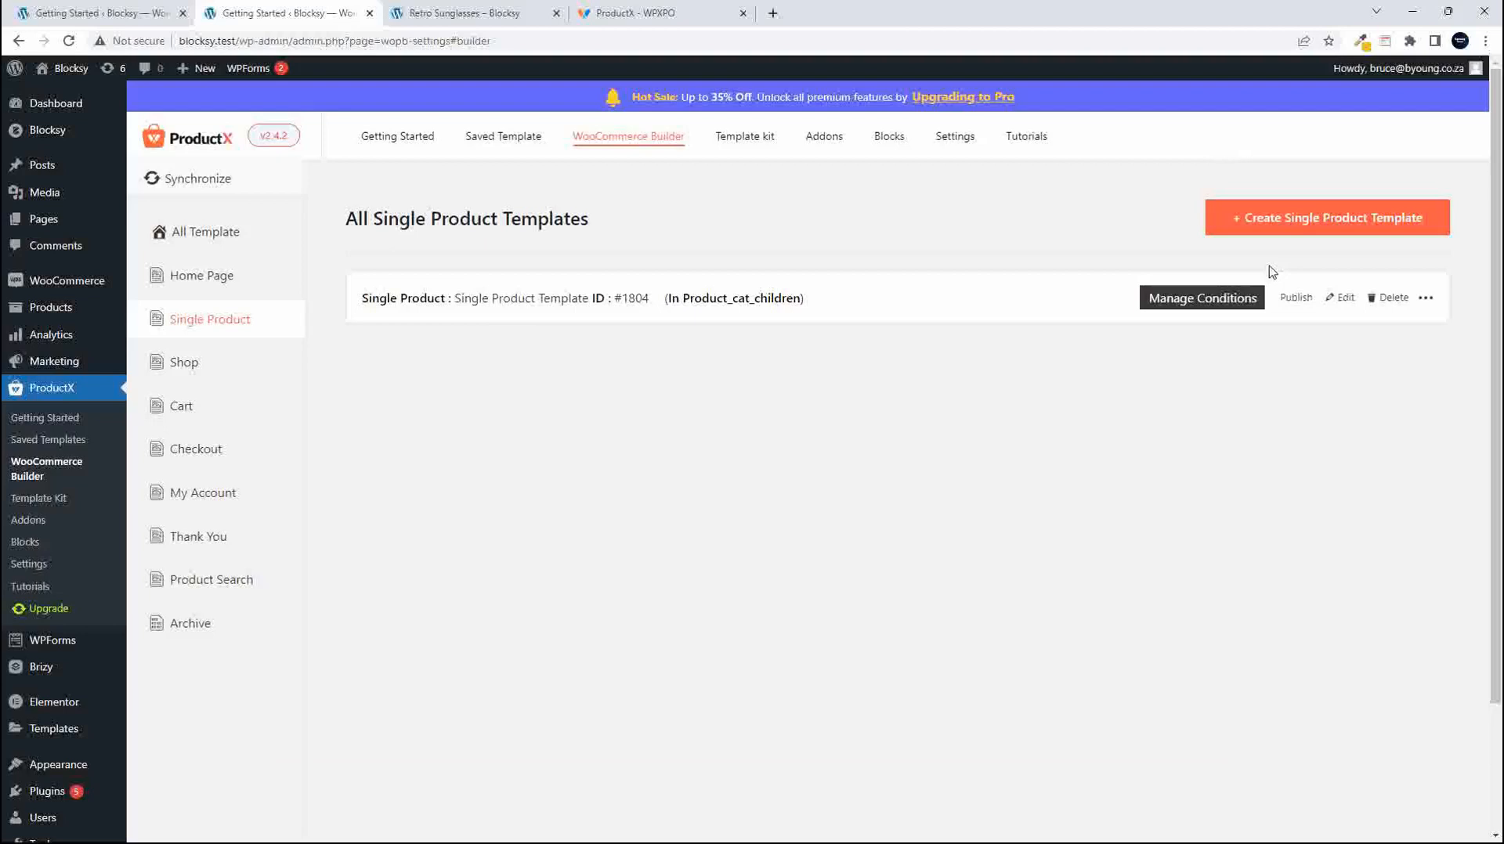
Delete the existing Single Product Template from the WooCommerce Builder and confirm the deletion.
left_click(1391, 298)
left_click(820, 135)
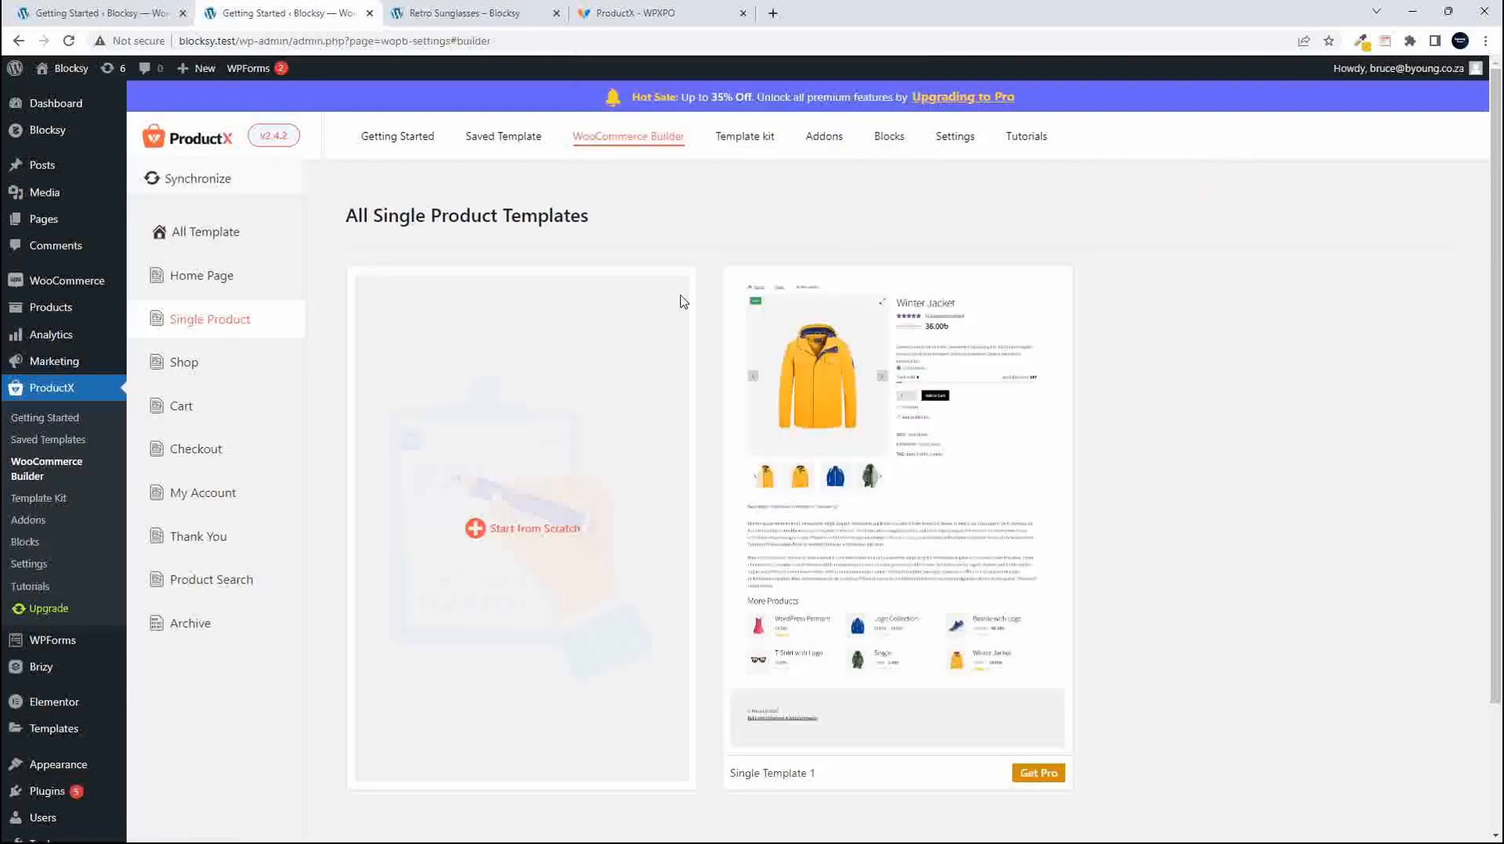
Start a new single product template from scratch in the WooCommerce Builder.
scroll(514, 396, "down", 1)
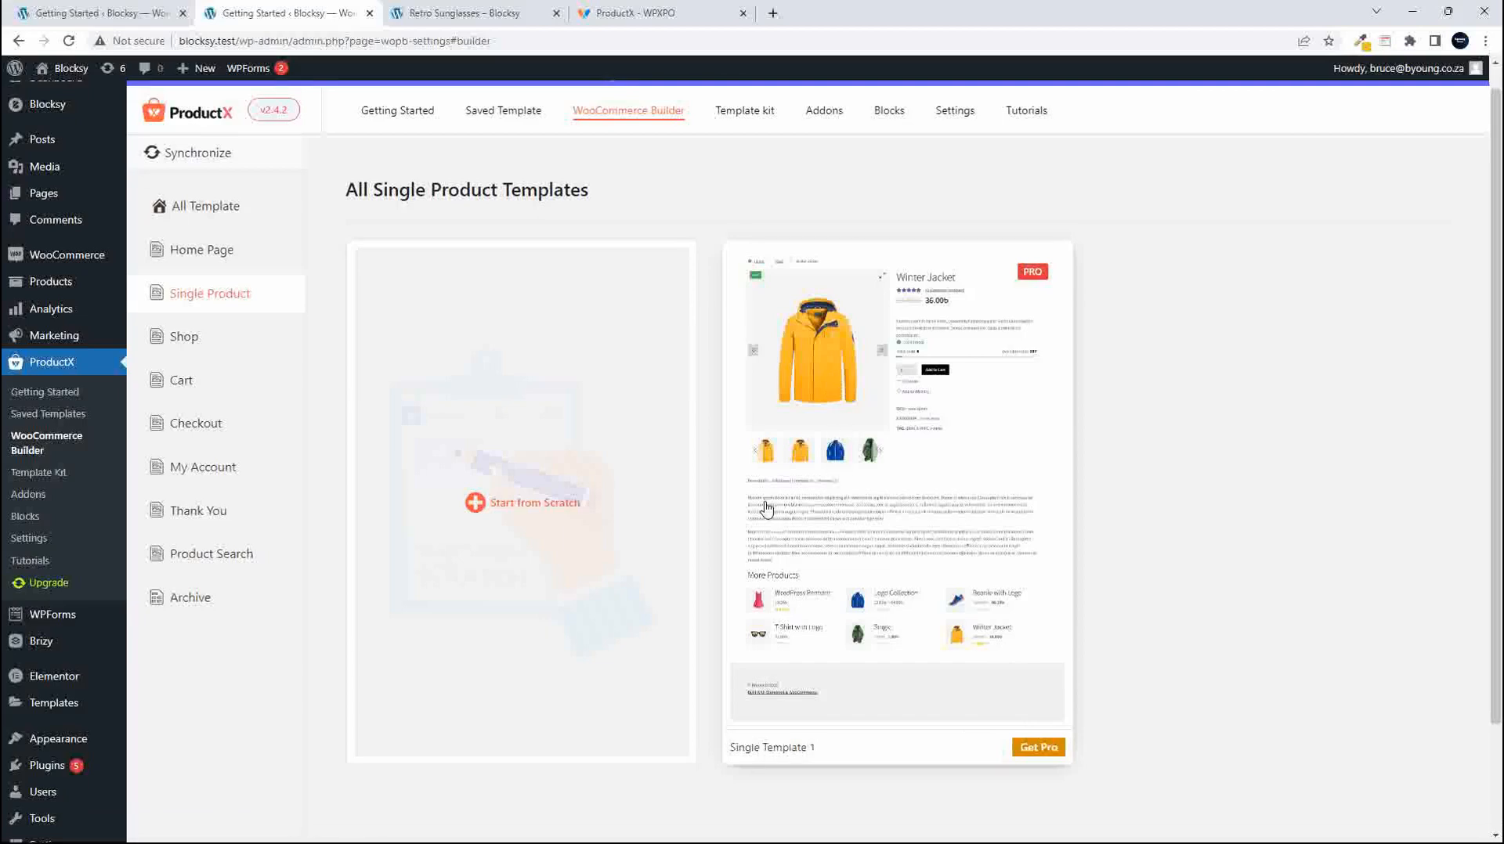
left_click(476, 507)
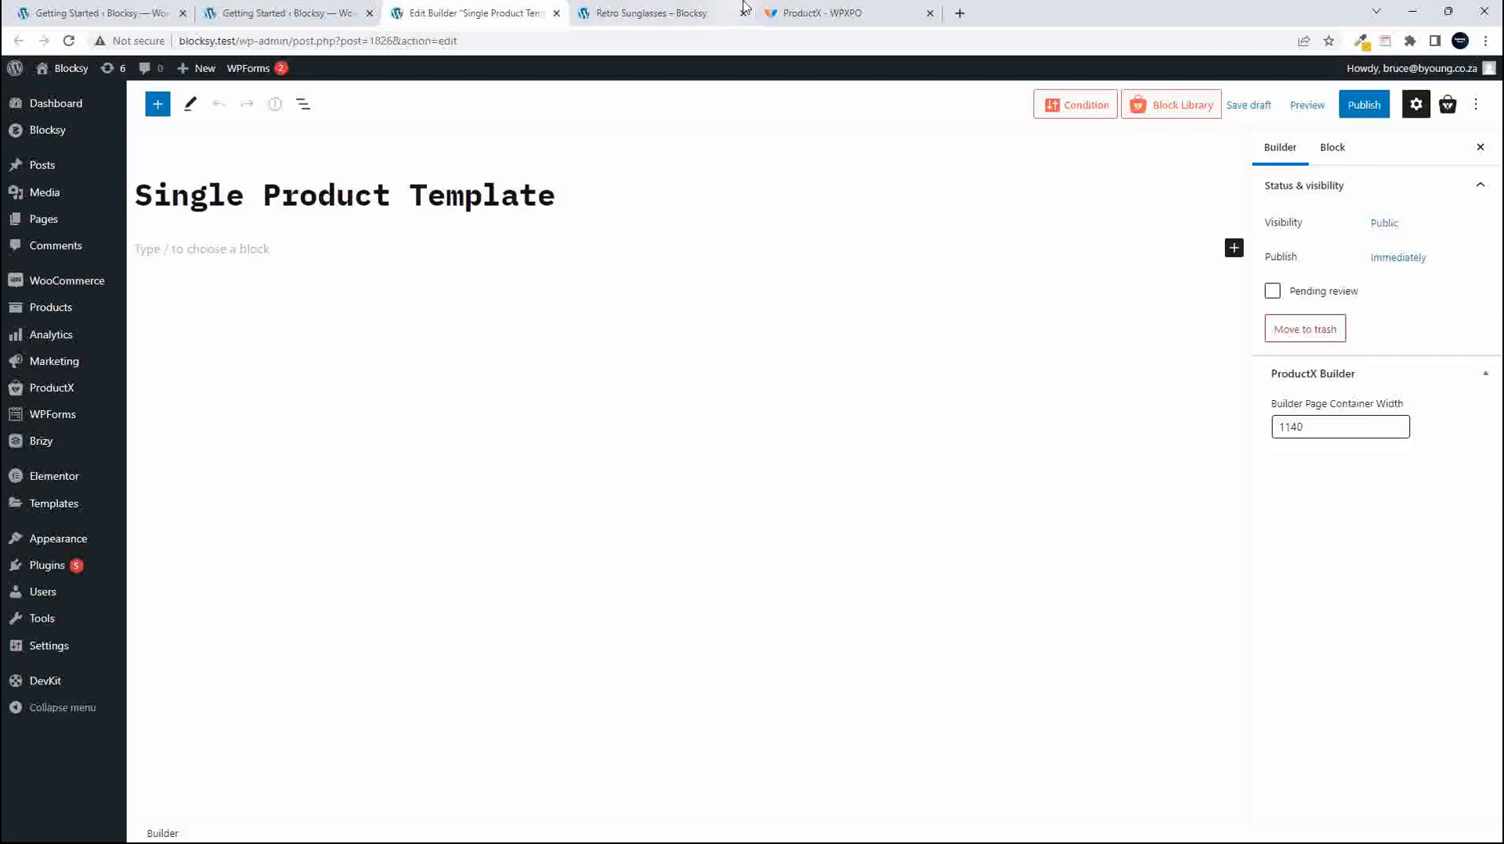
Look over the Retro Sunglasses product page and reload it to check its layout without the deleted template.
left_click(707, 22)
scroll(901, 548, "down", 6)
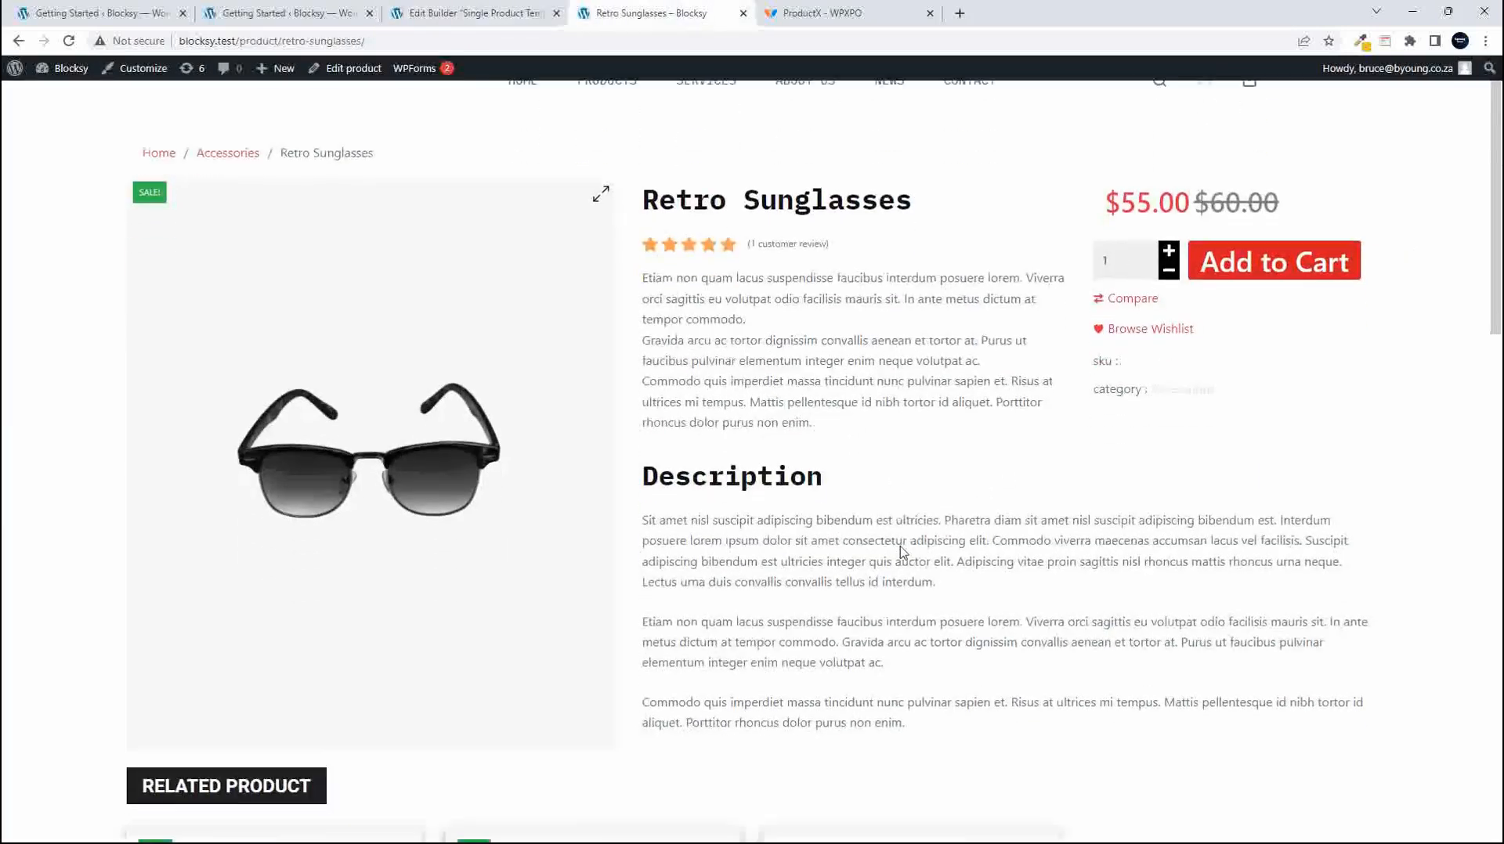
scroll(901, 553, "up", 6)
scroll(875, 537, "down", 1)
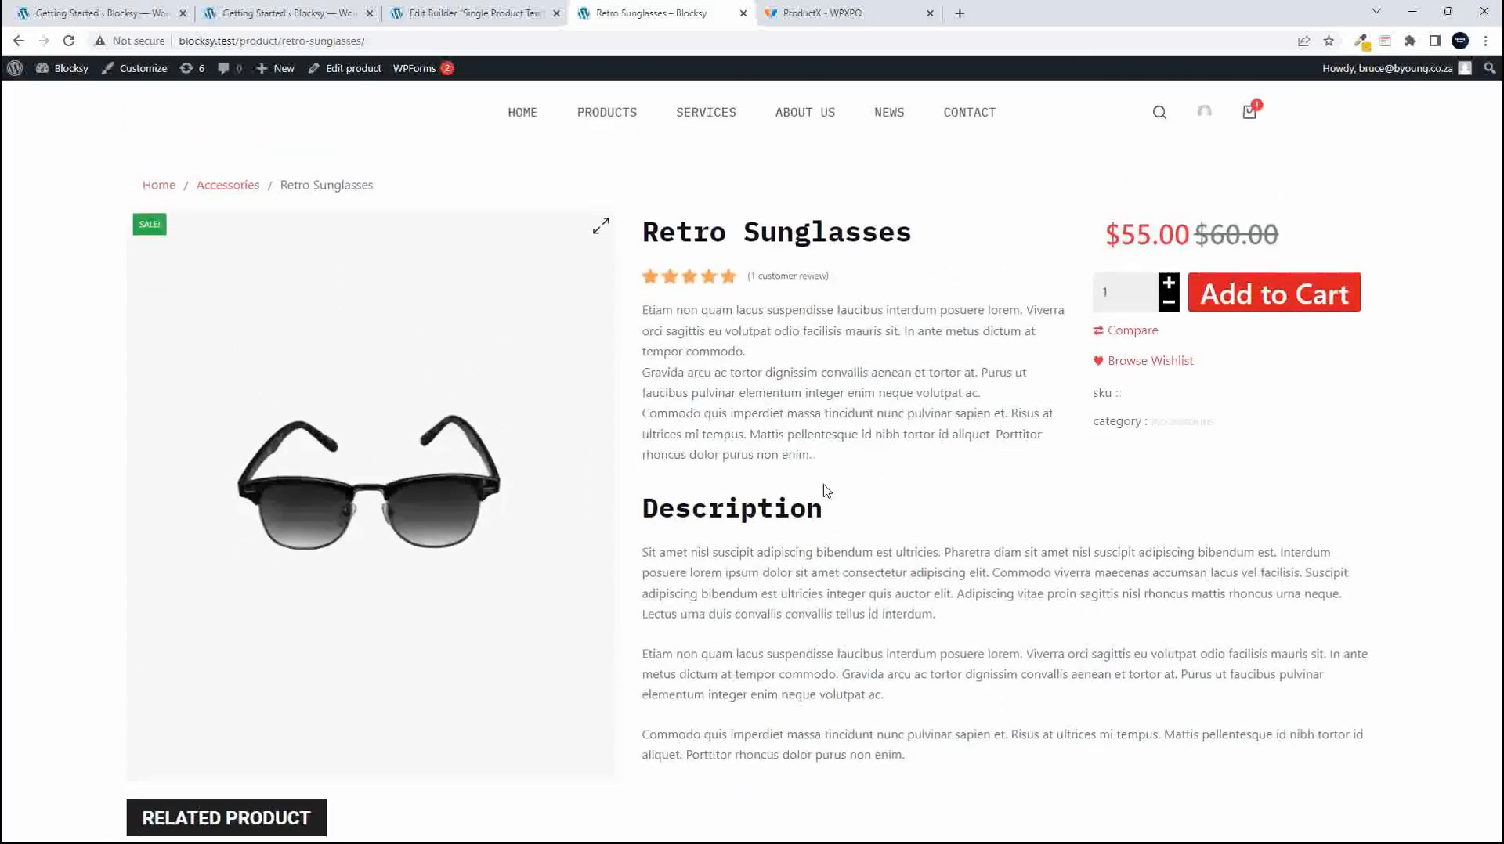
left_click(69, 41)
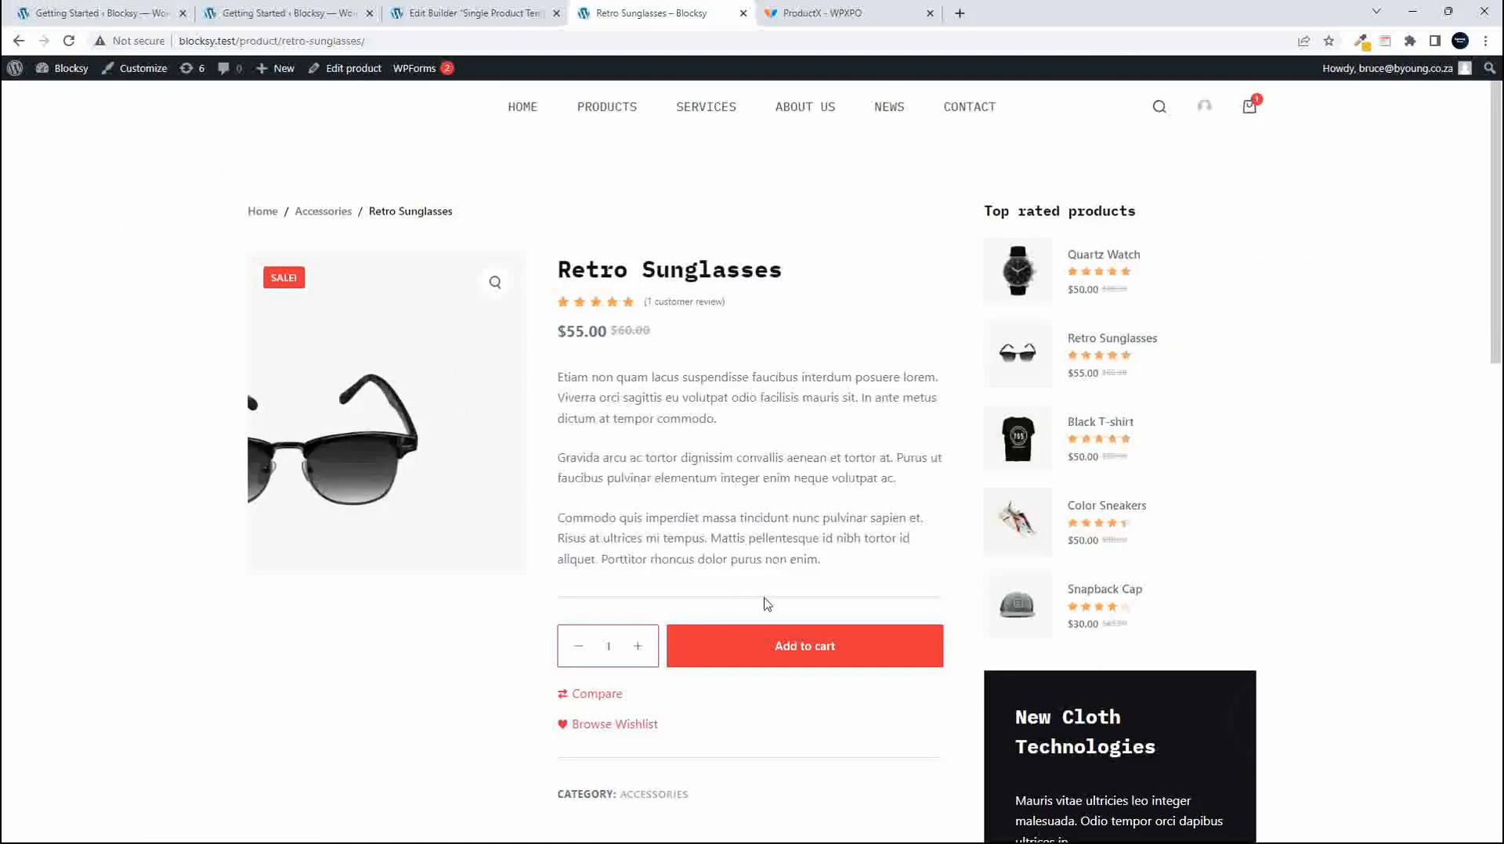
Insert a Columns block with the 50 / 50 variation into the new Single Product Template.
key("ctrl+Page_Up")
left_click(158, 104)
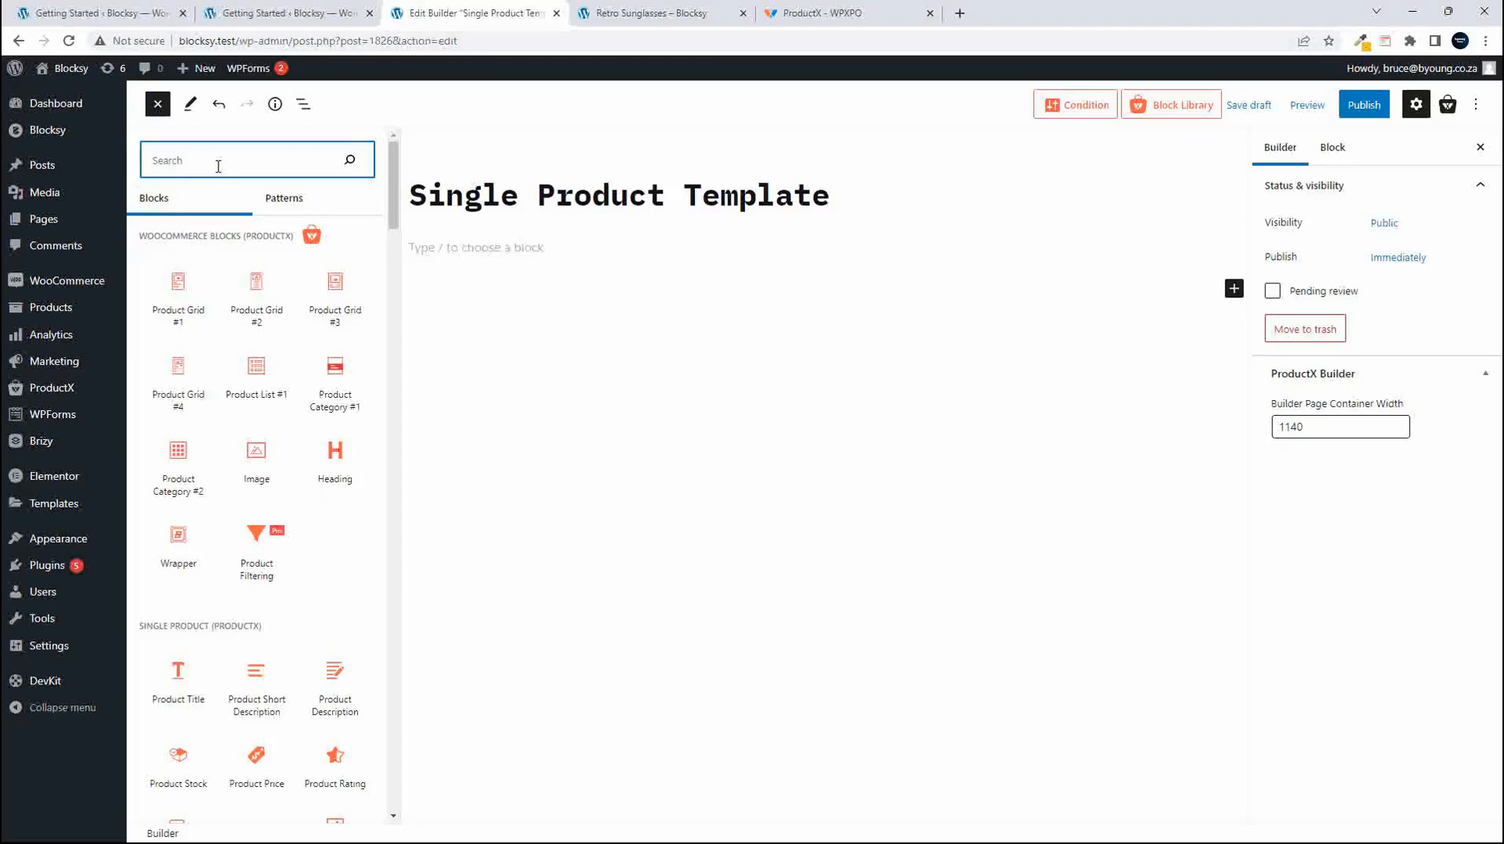
type("column")
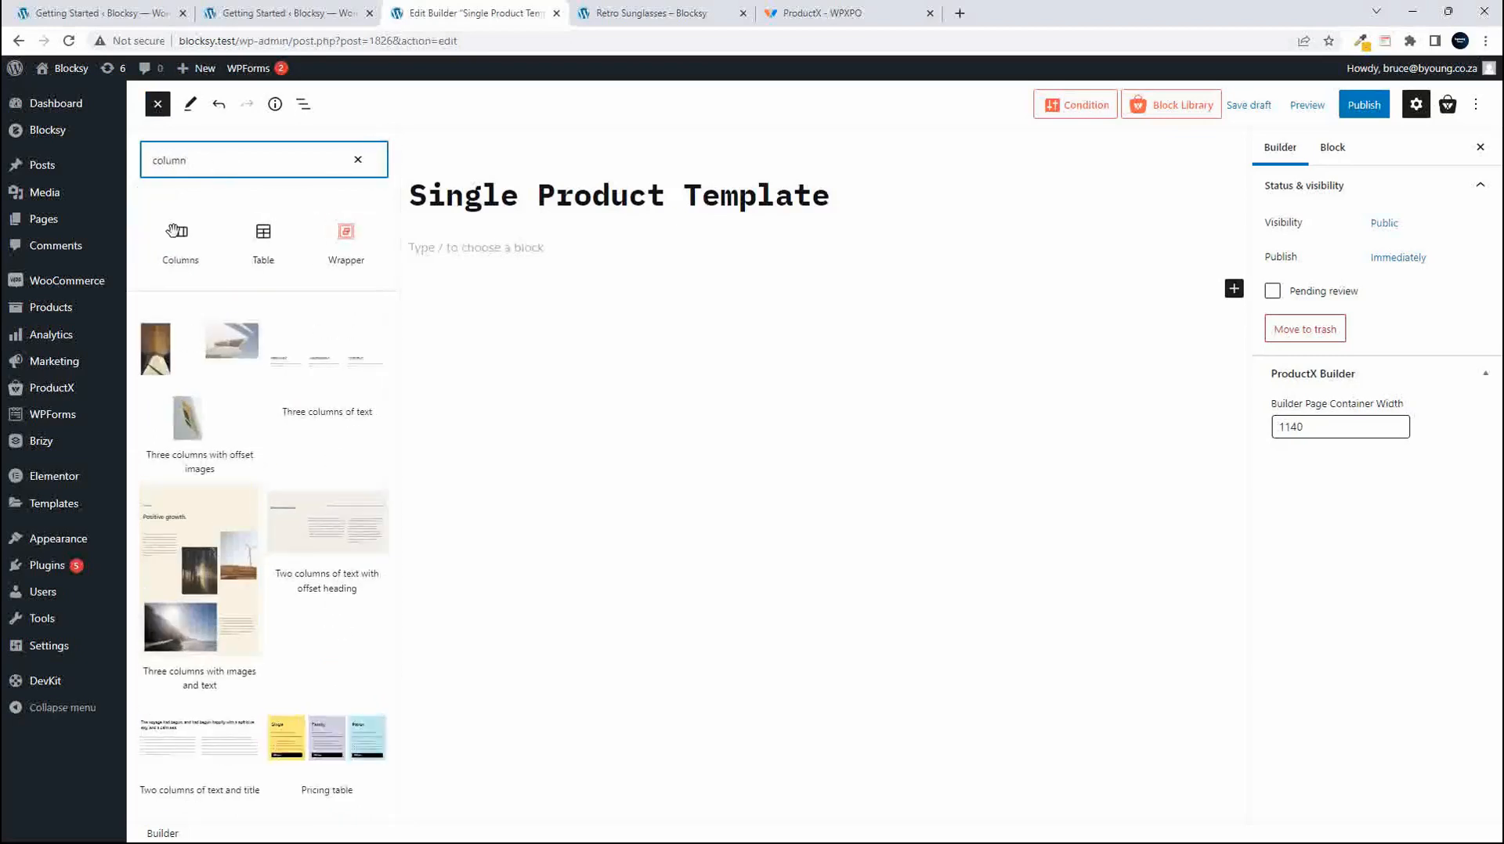
left_click(176, 231)
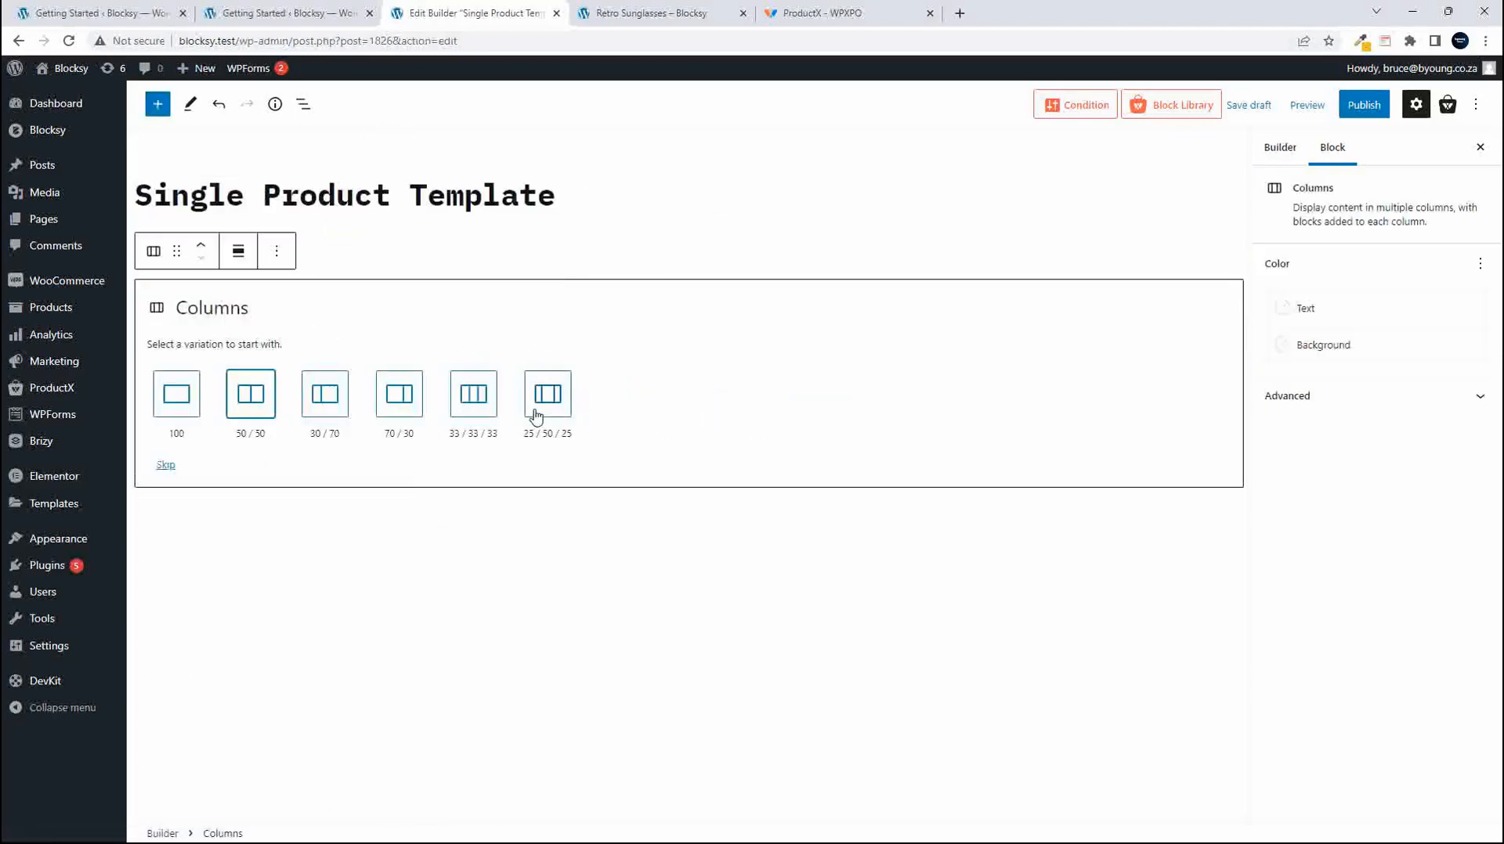
left_click(250, 405)
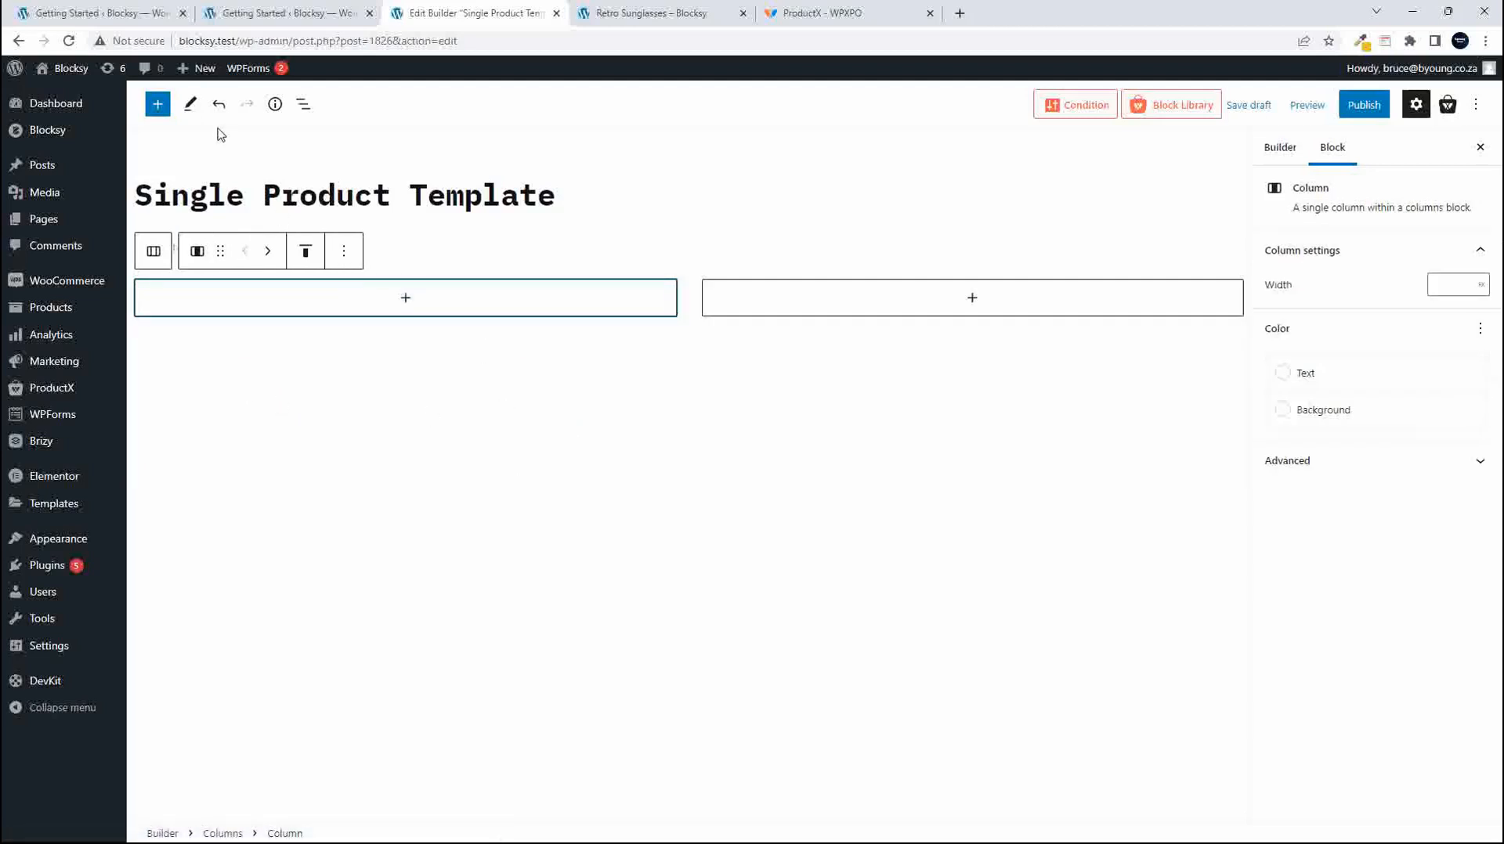
Place the Product Image block from the Single Product (ProductX) group in the first column.
left_click(158, 104)
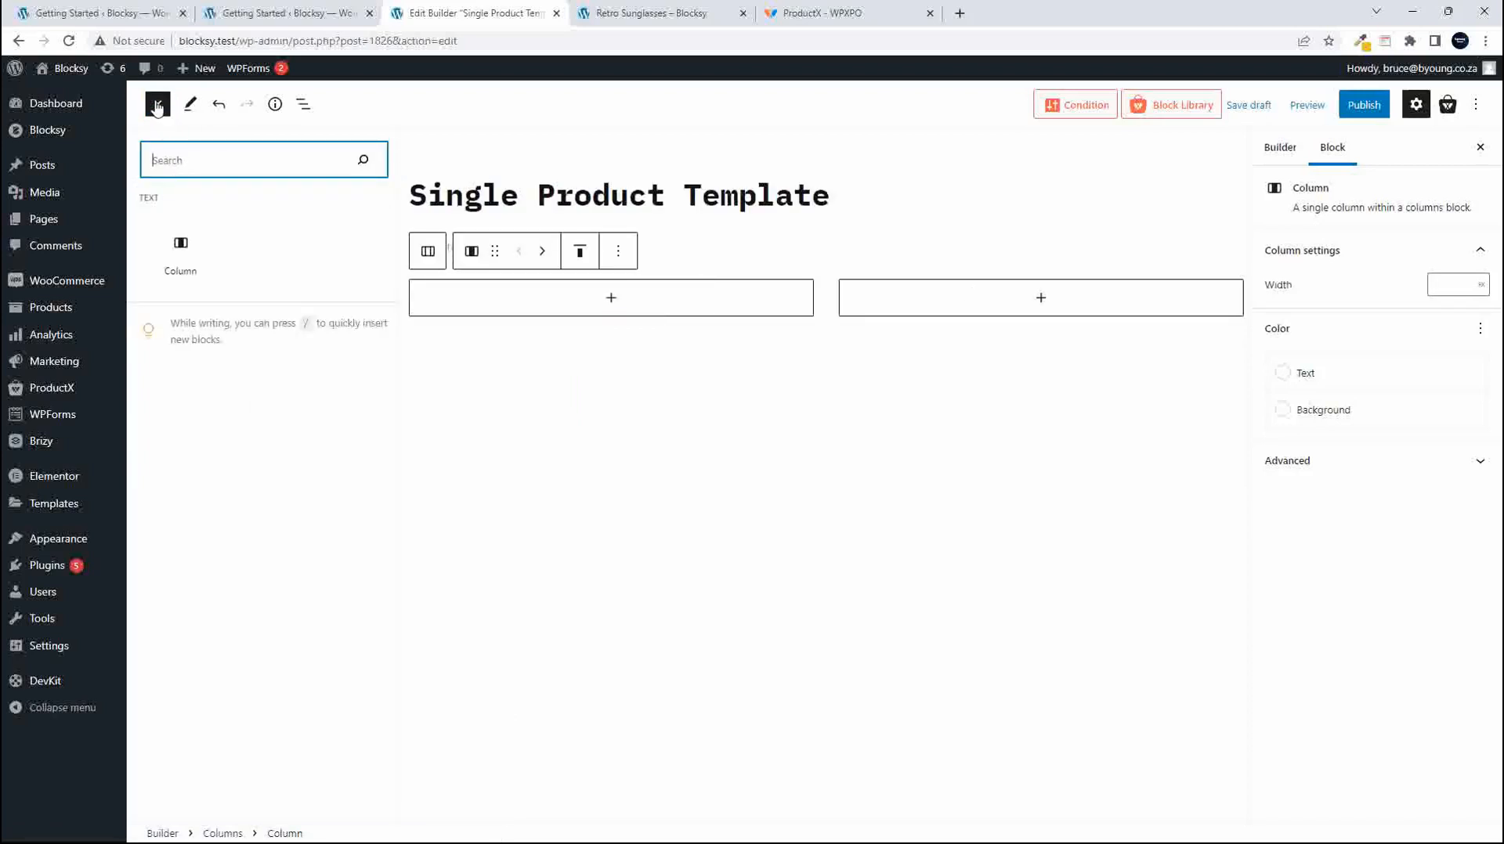
mouse_move(181, 243)
left_click(614, 412)
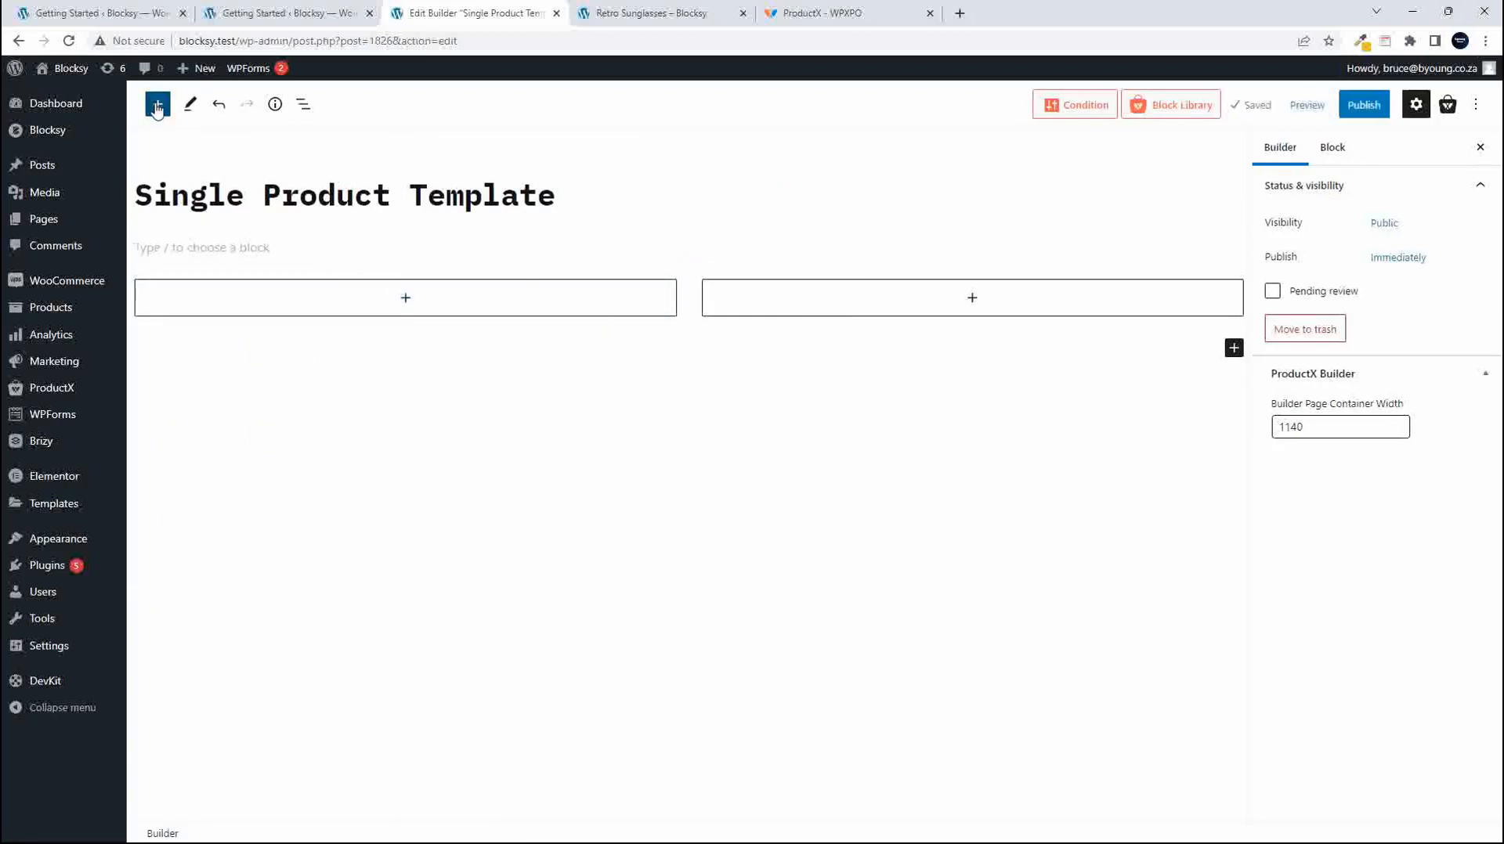
left_click(156, 103)
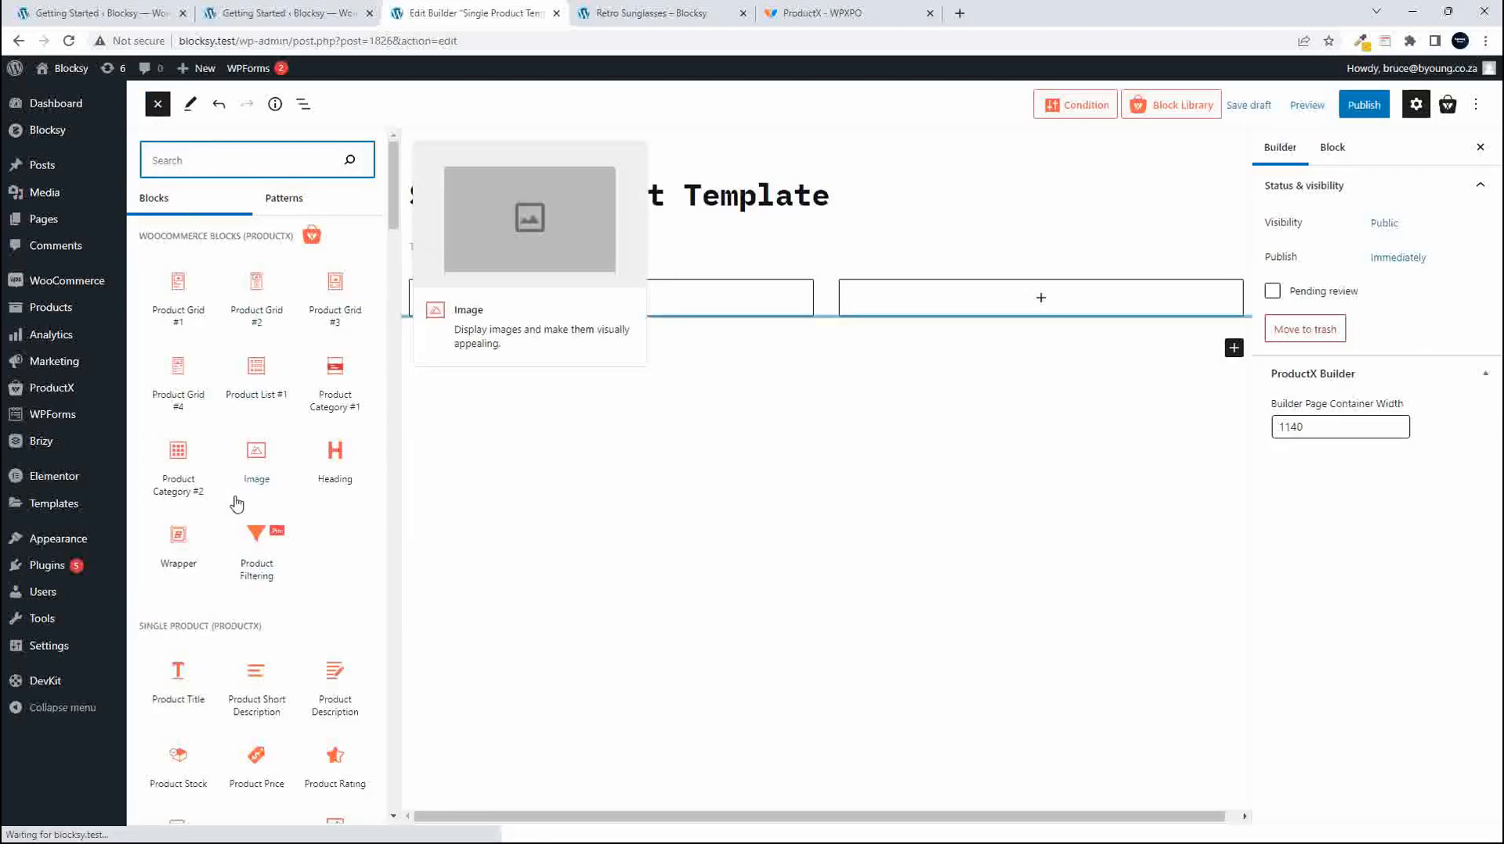
scroll(235, 470, "down", 5)
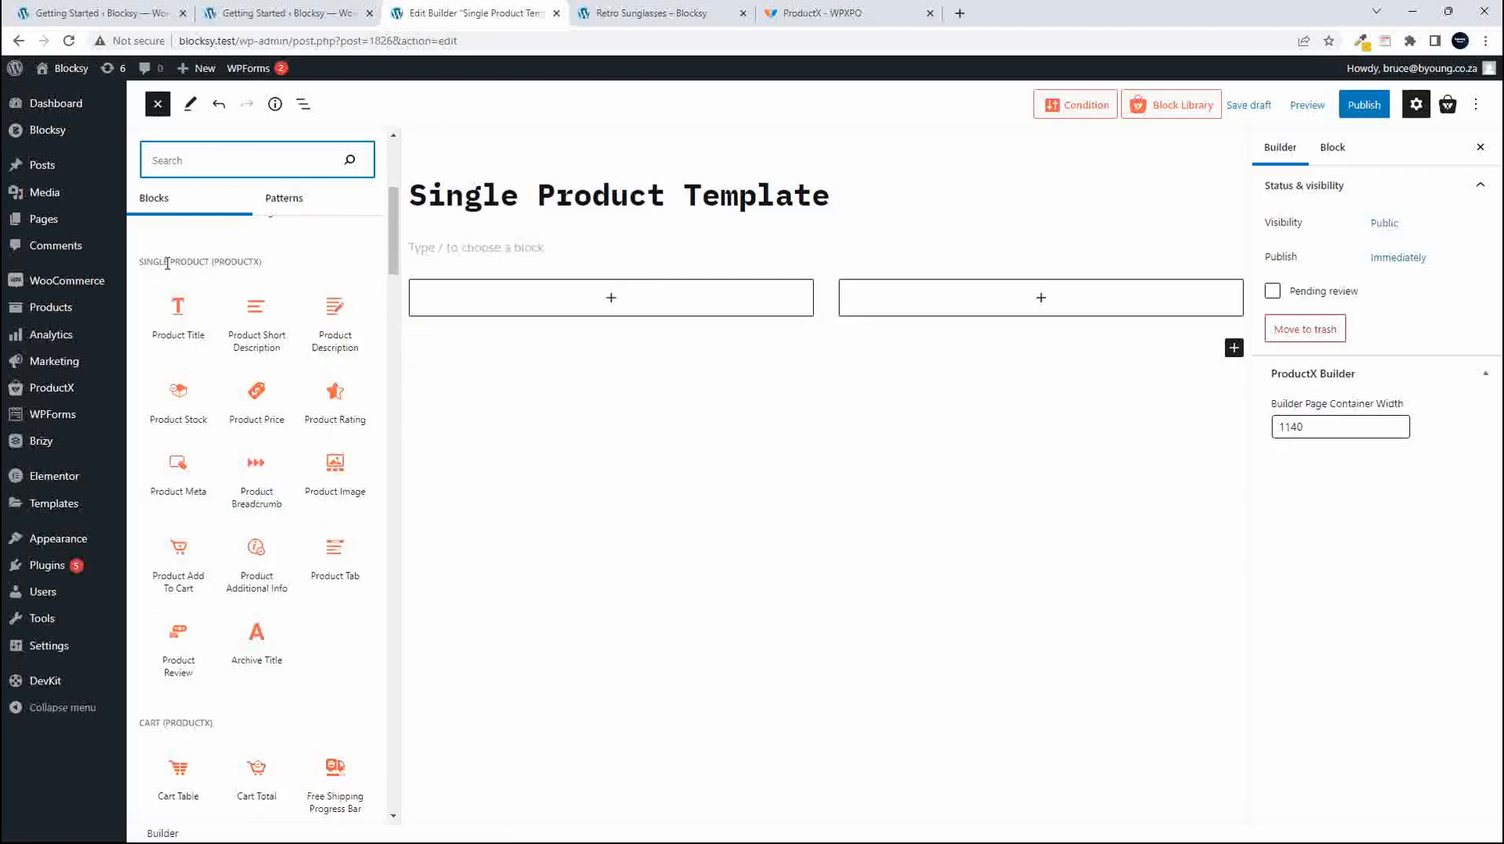
left_click_drag(332, 472, 596, 296)
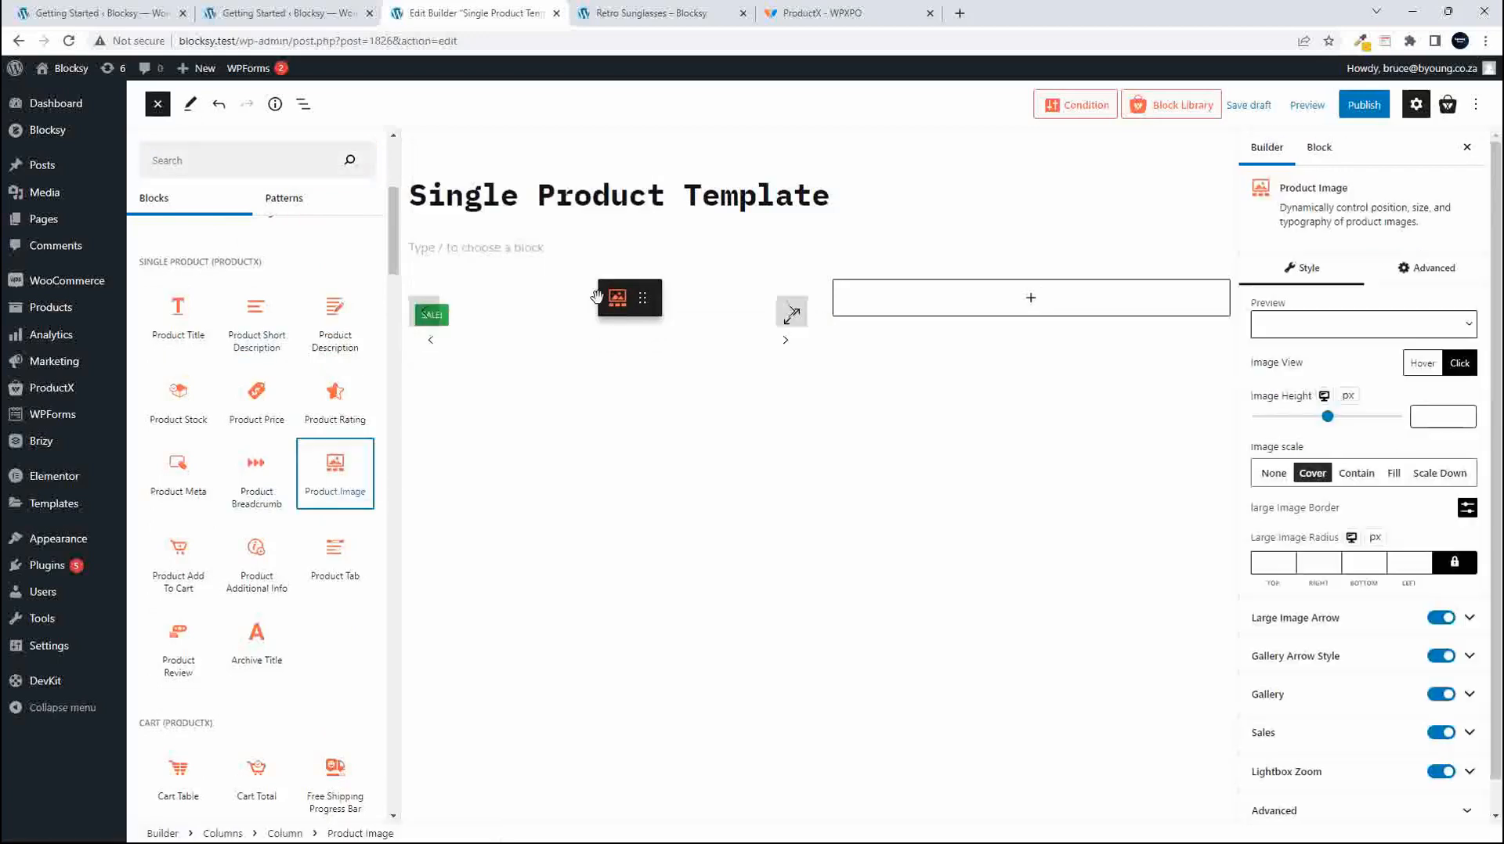
scroll(689, 576, "down", 1)
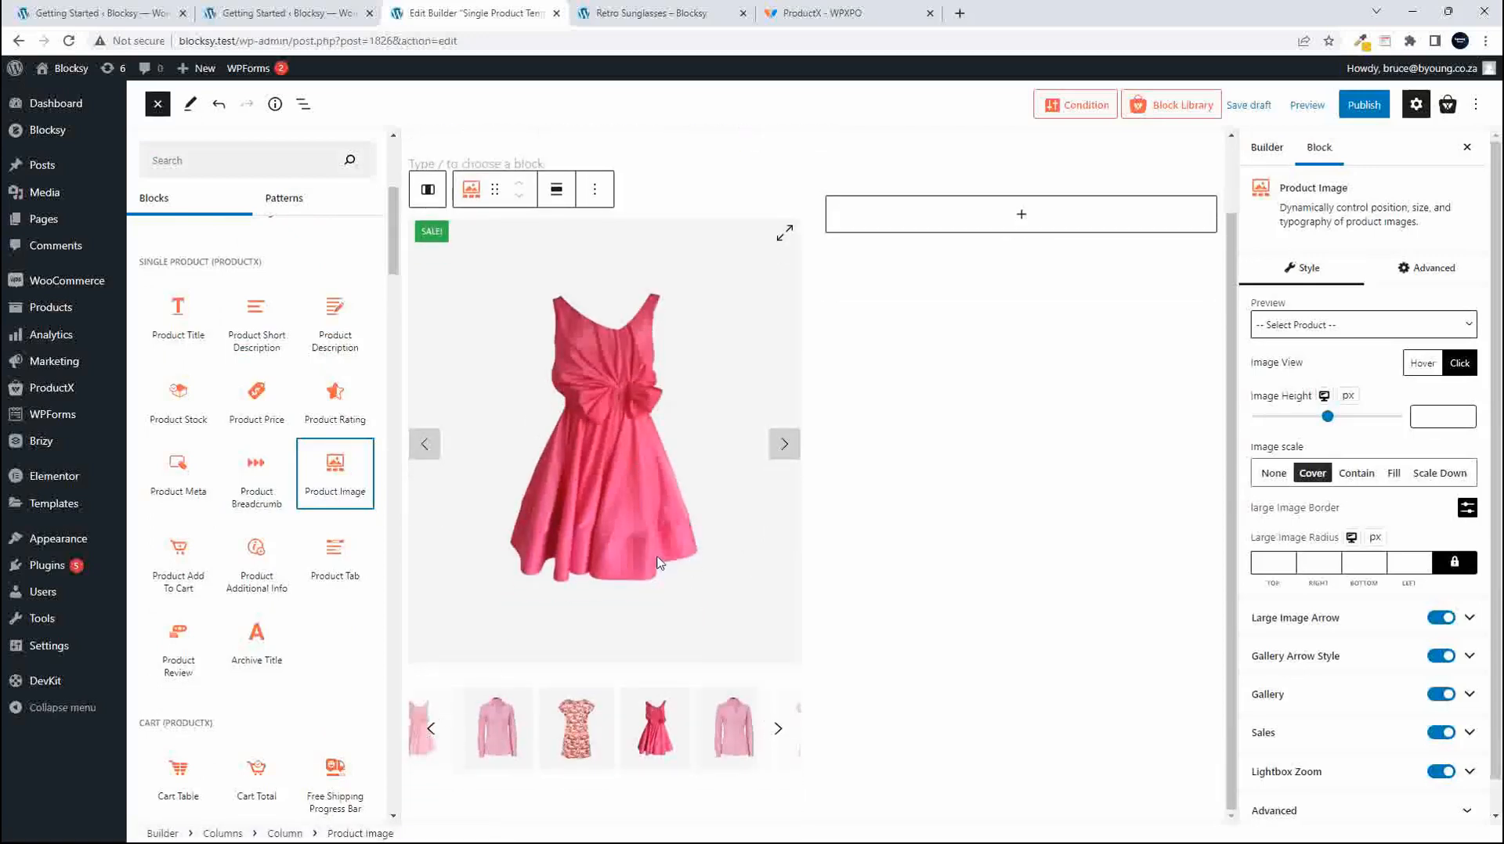
scroll(658, 562, "up", 1)
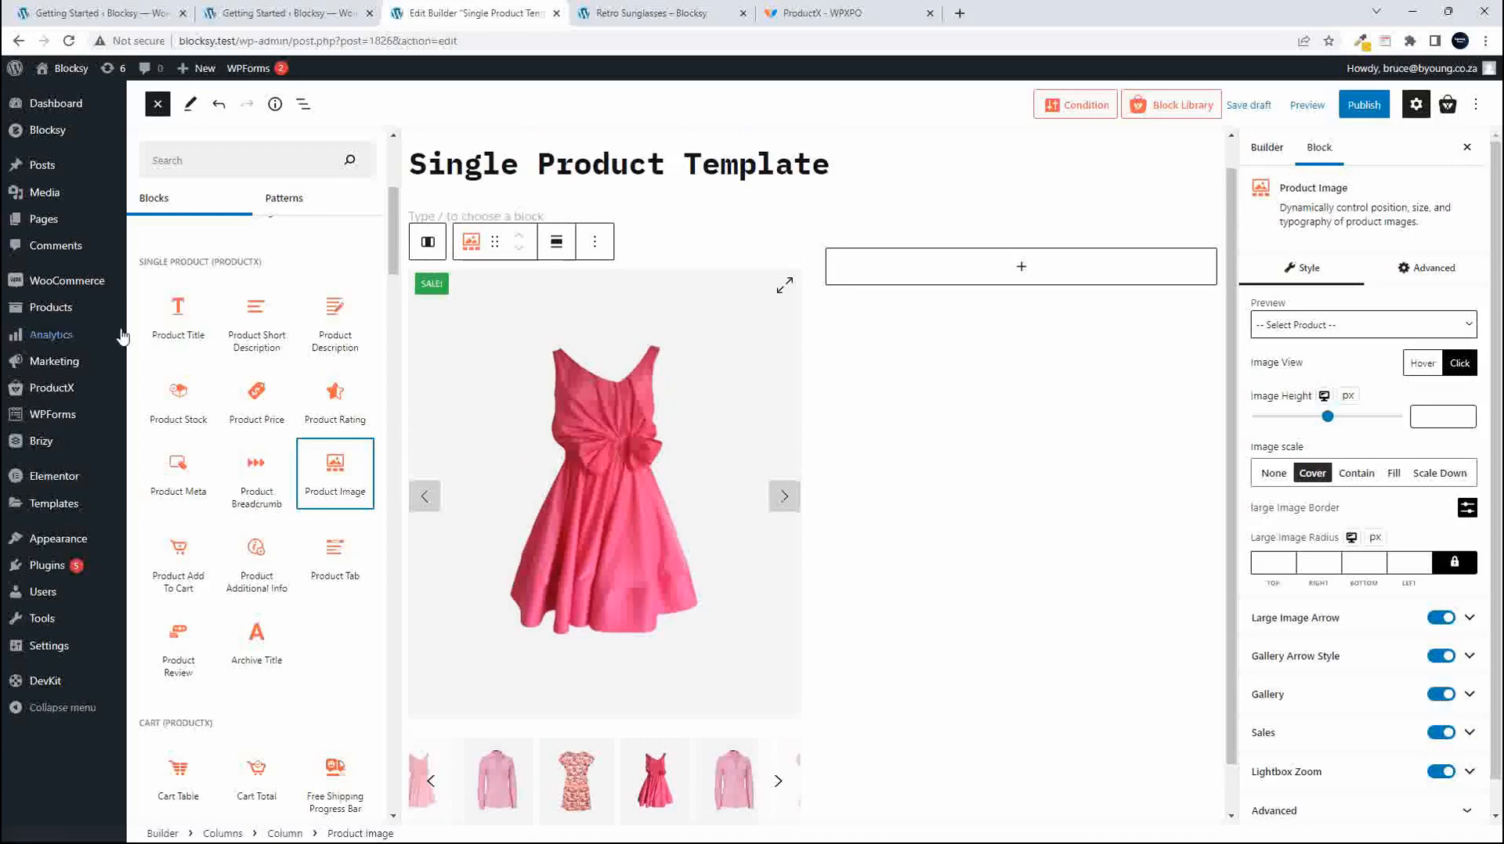
Try to place the Product Title and Product Rating blocks in the second column.
left_click_drag(173, 307, 1026, 270)
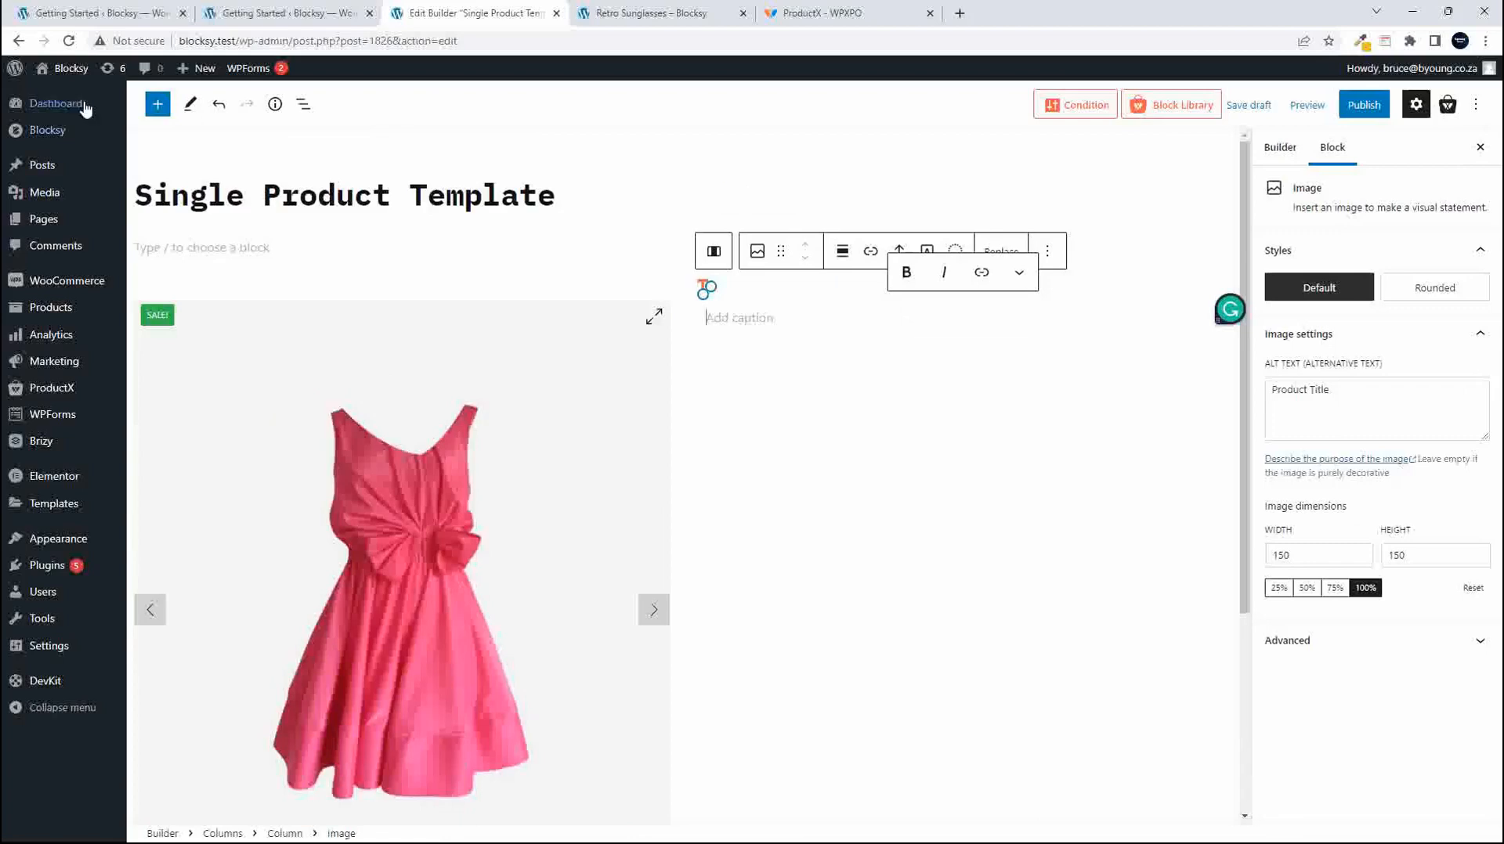
left_click(157, 104)
scroll(231, 527, "down", 2)
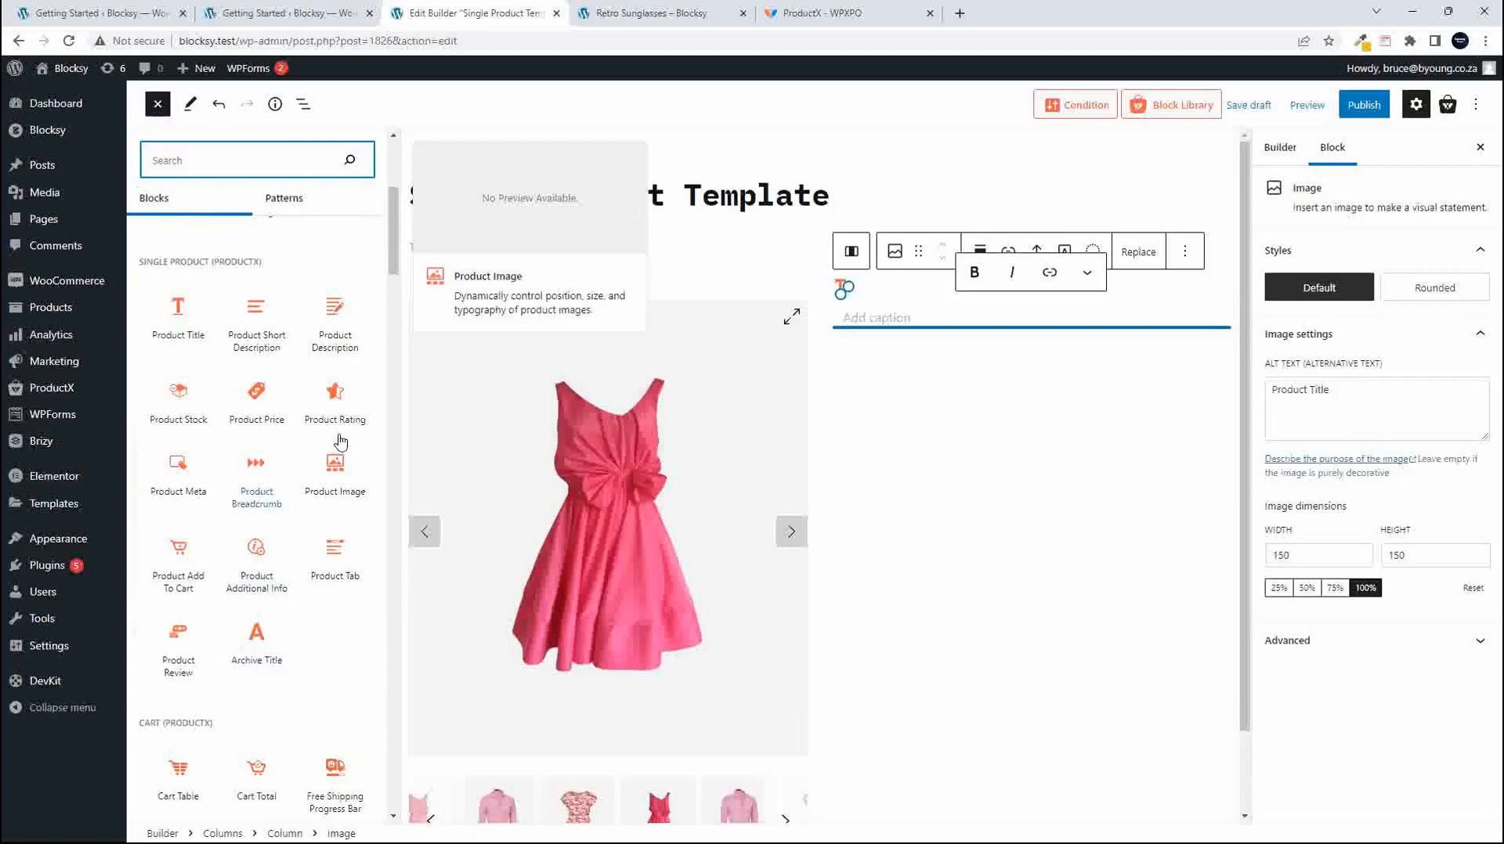
left_click_drag(333, 399, 976, 330)
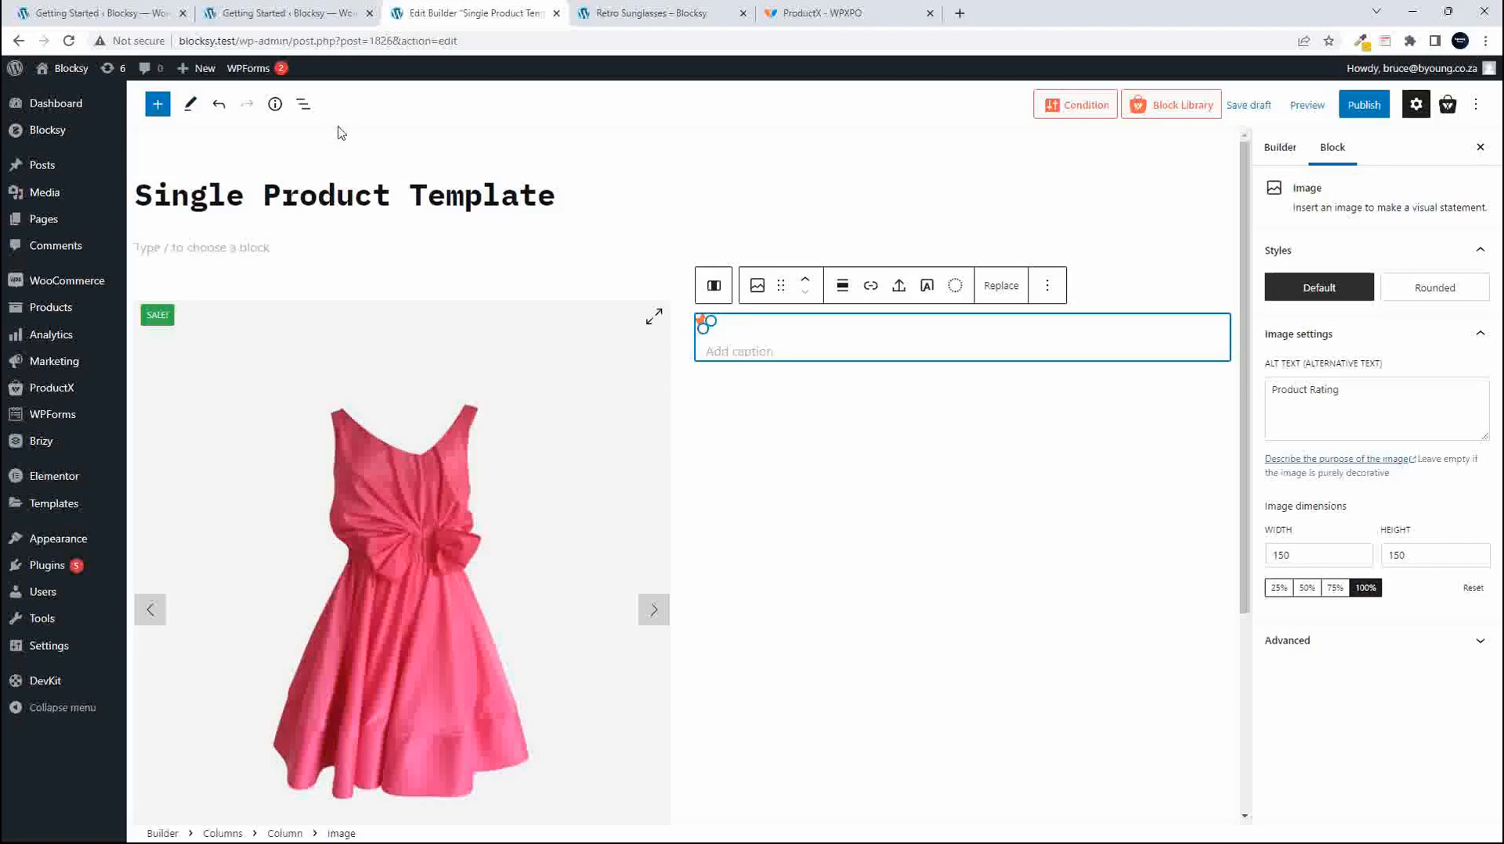
Remove both stray Image blocks from the second column using the block list.
left_click(303, 103)
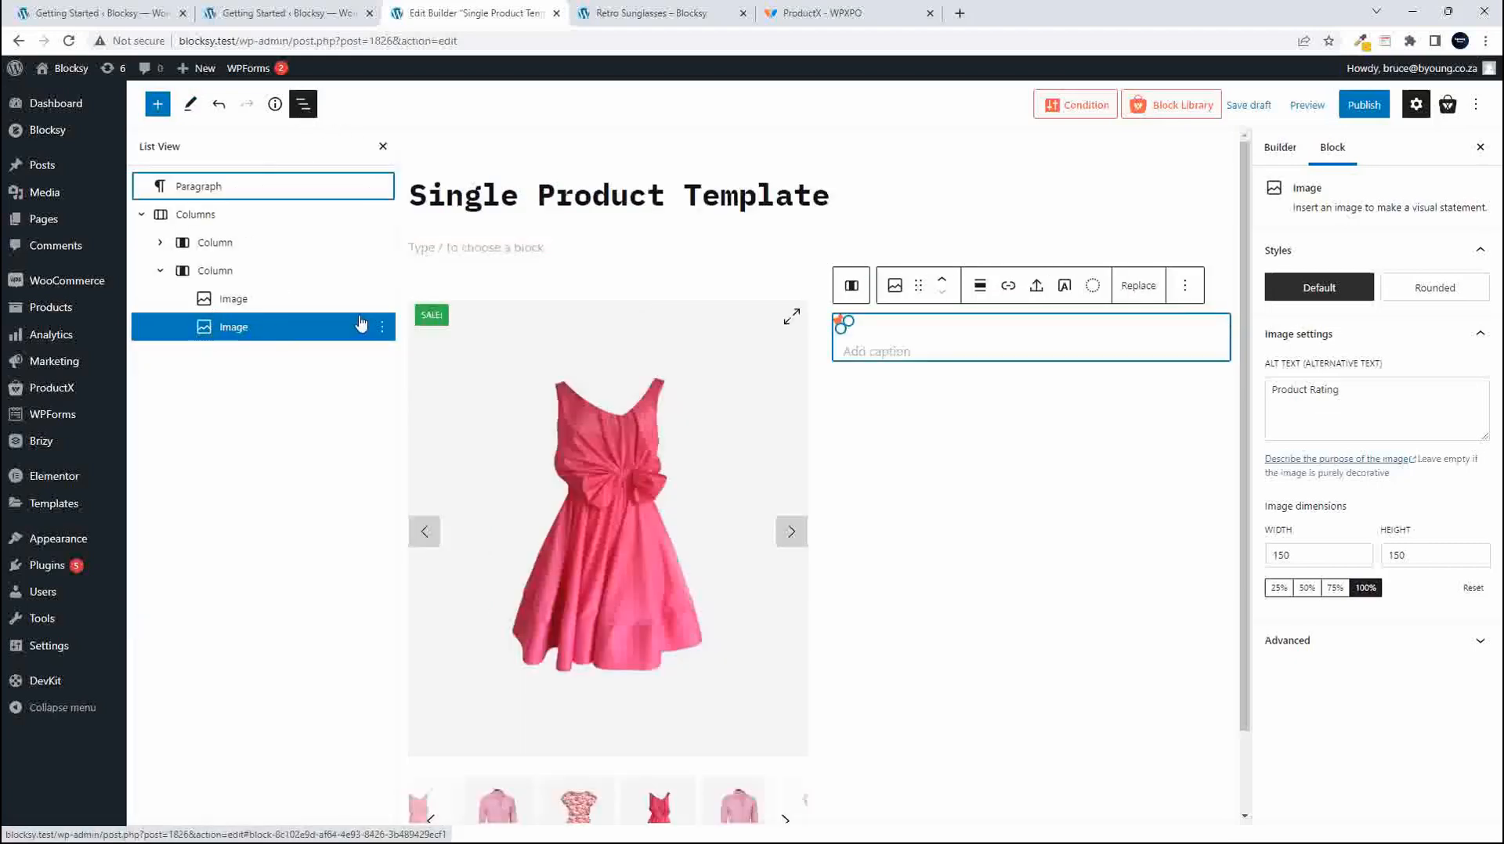
left_click(382, 327)
left_click(429, 702)
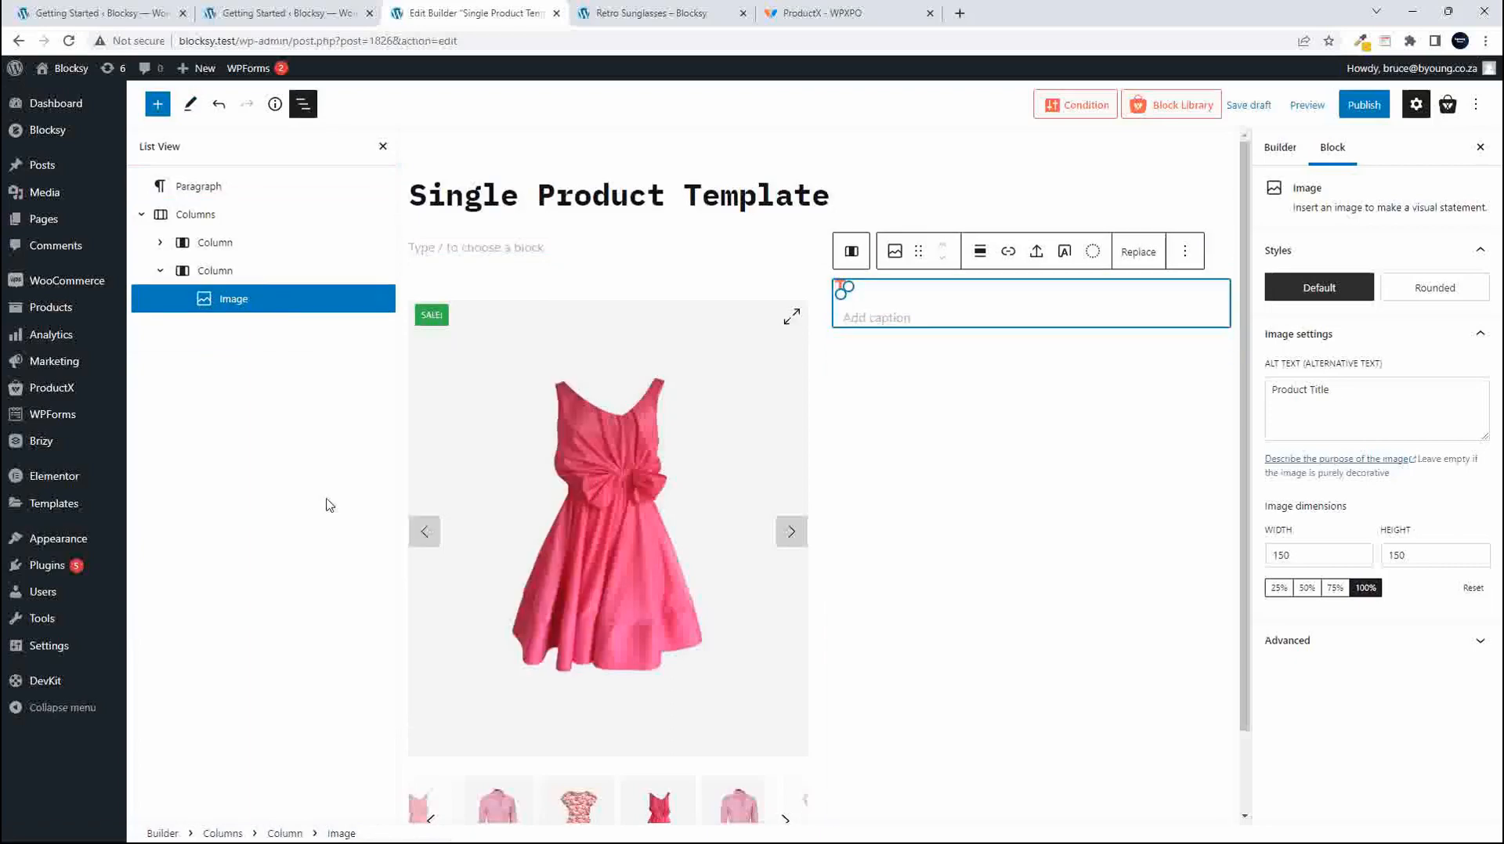
left_click(382, 301)
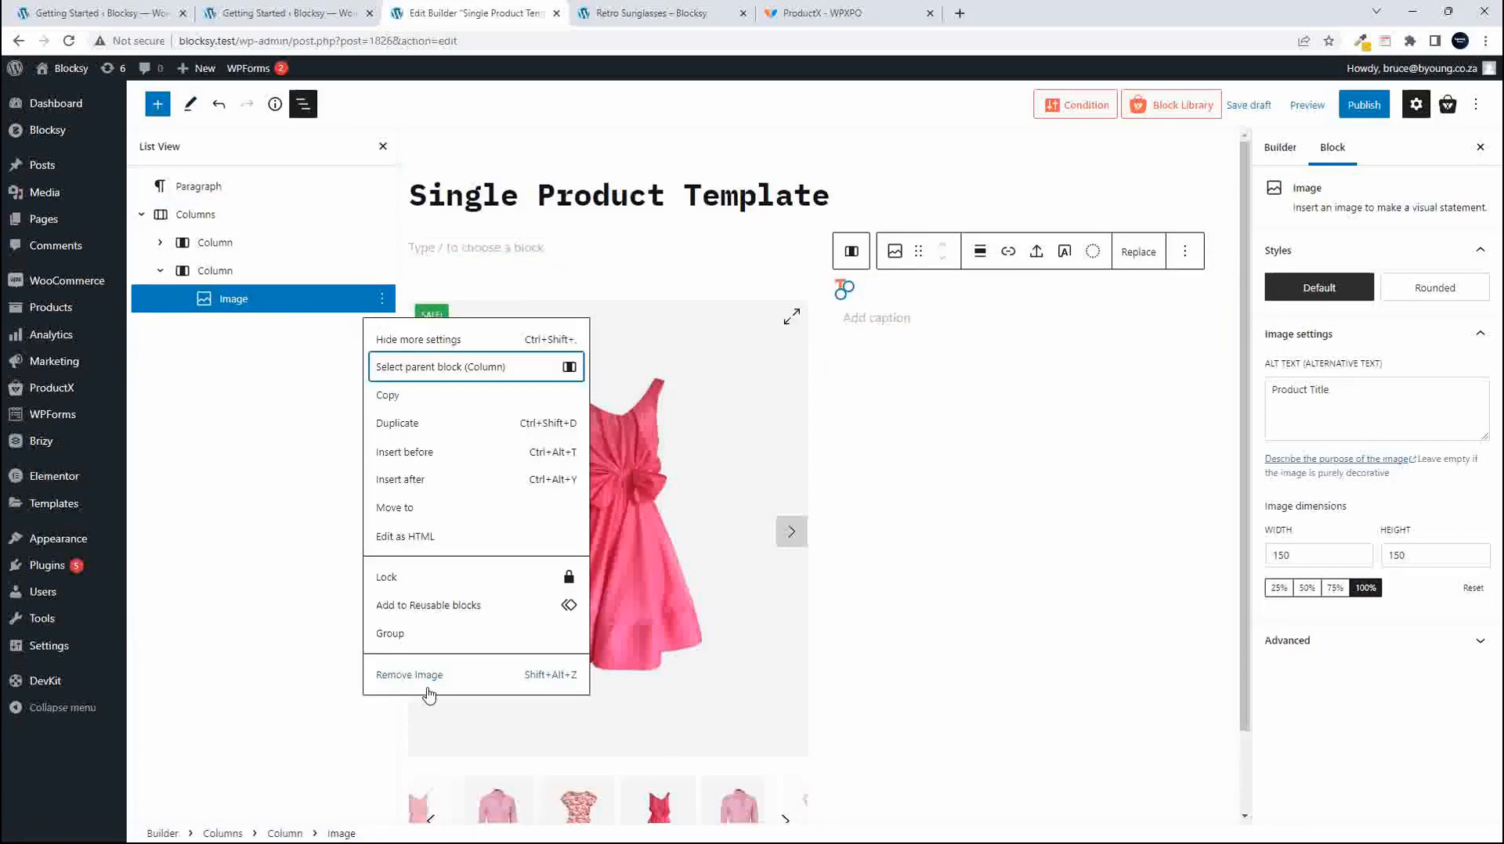
left_click(431, 678)
Place the Product Title block in the empty second column.
left_click(157, 104)
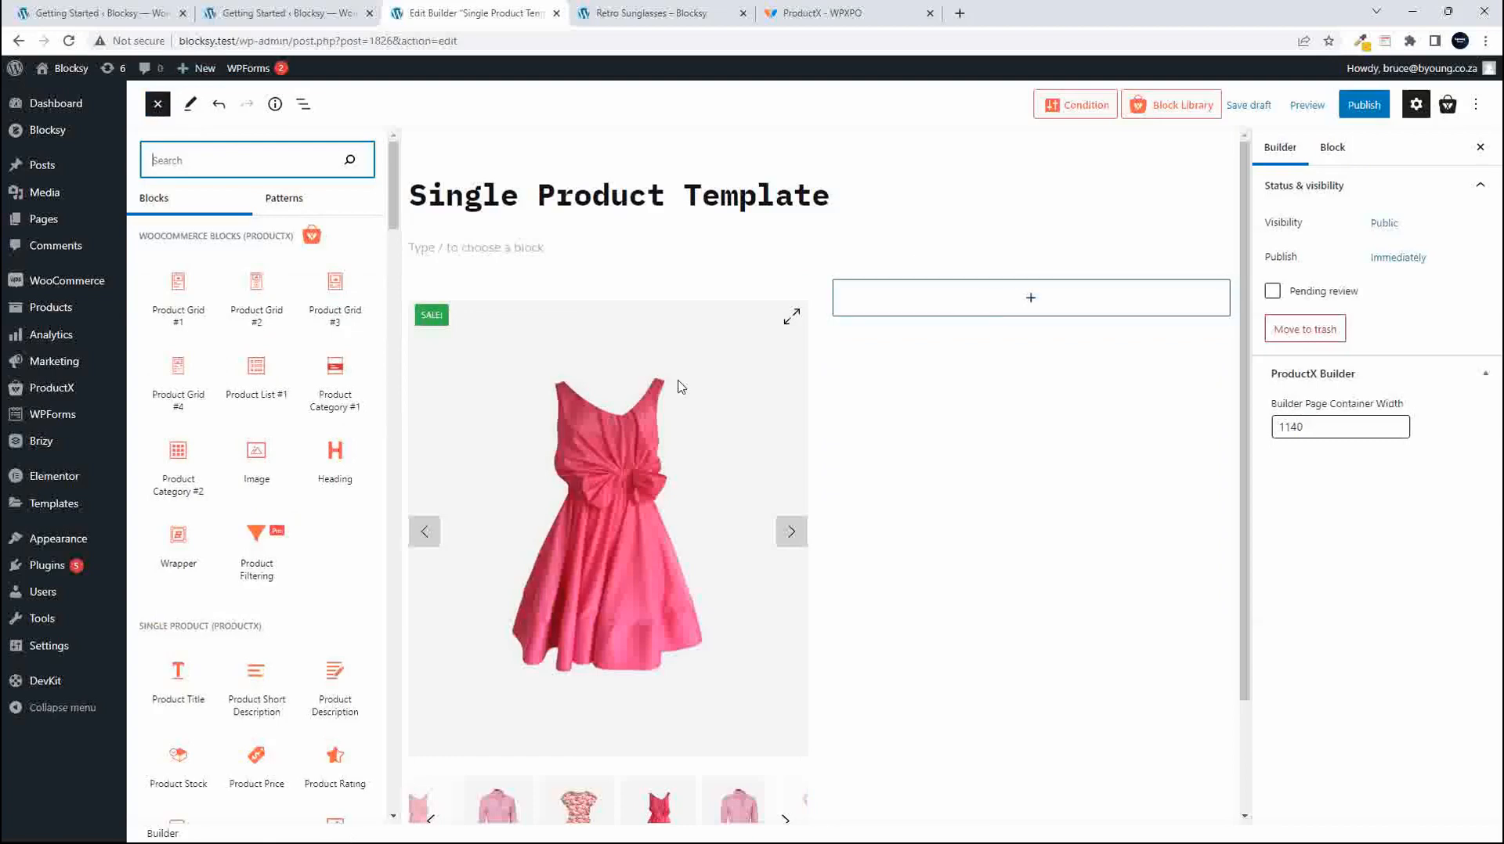
scroll(192, 540, "down", 3)
scroll(196, 541, "down", 2)
left_click_drag(169, 381, 1055, 306)
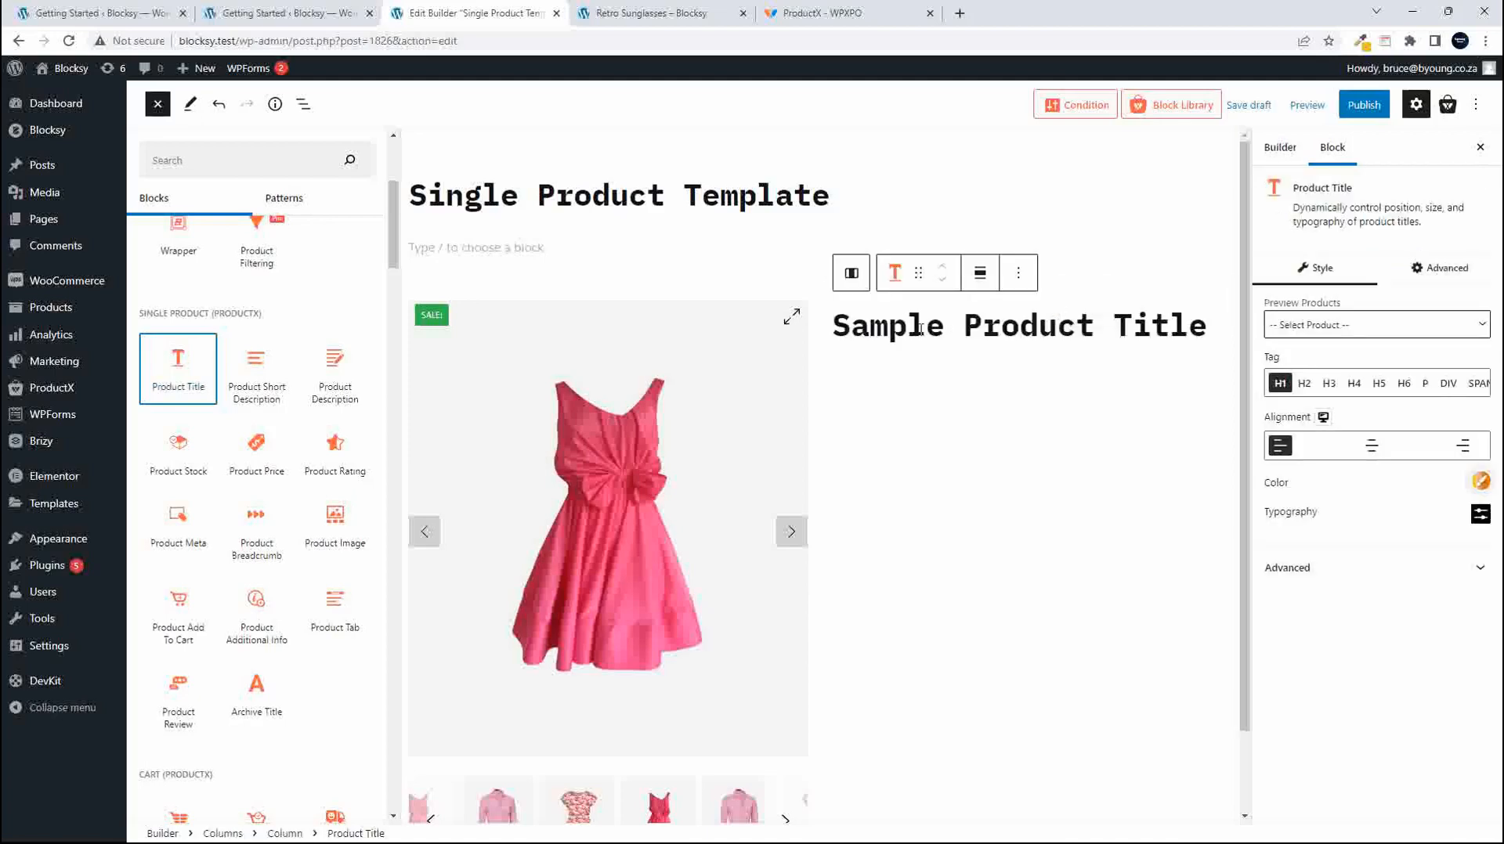
Add the Product Rating block below the product title and the Product Short Description block beneath it.
mouse_move(260, 362)
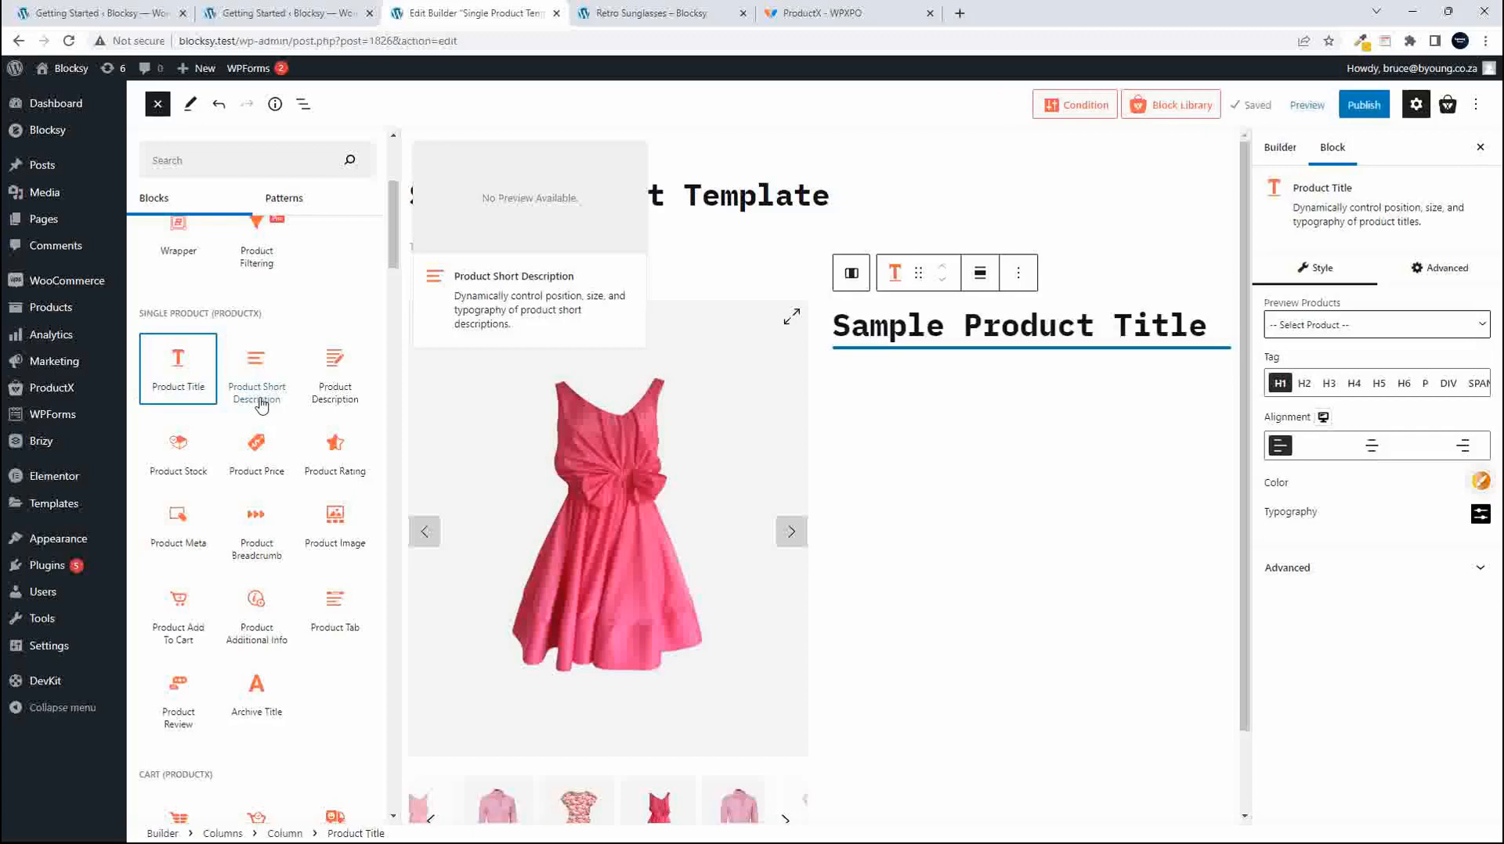
mouse_move(245, 427)
left_click_drag(329, 470, 975, 365)
mouse_move(333, 470)
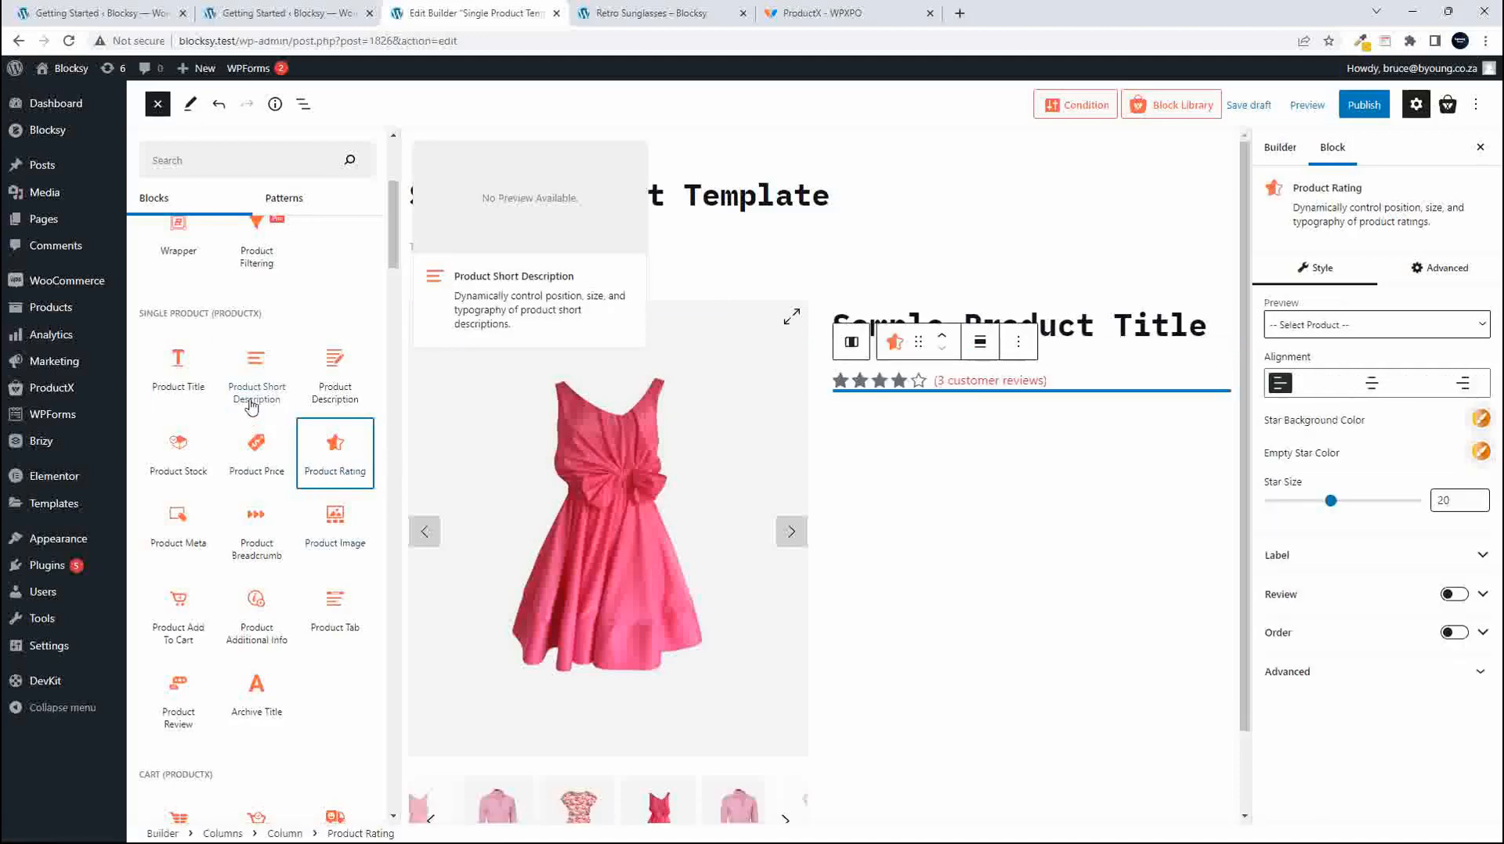
left_click_drag(286, 413, 907, 419)
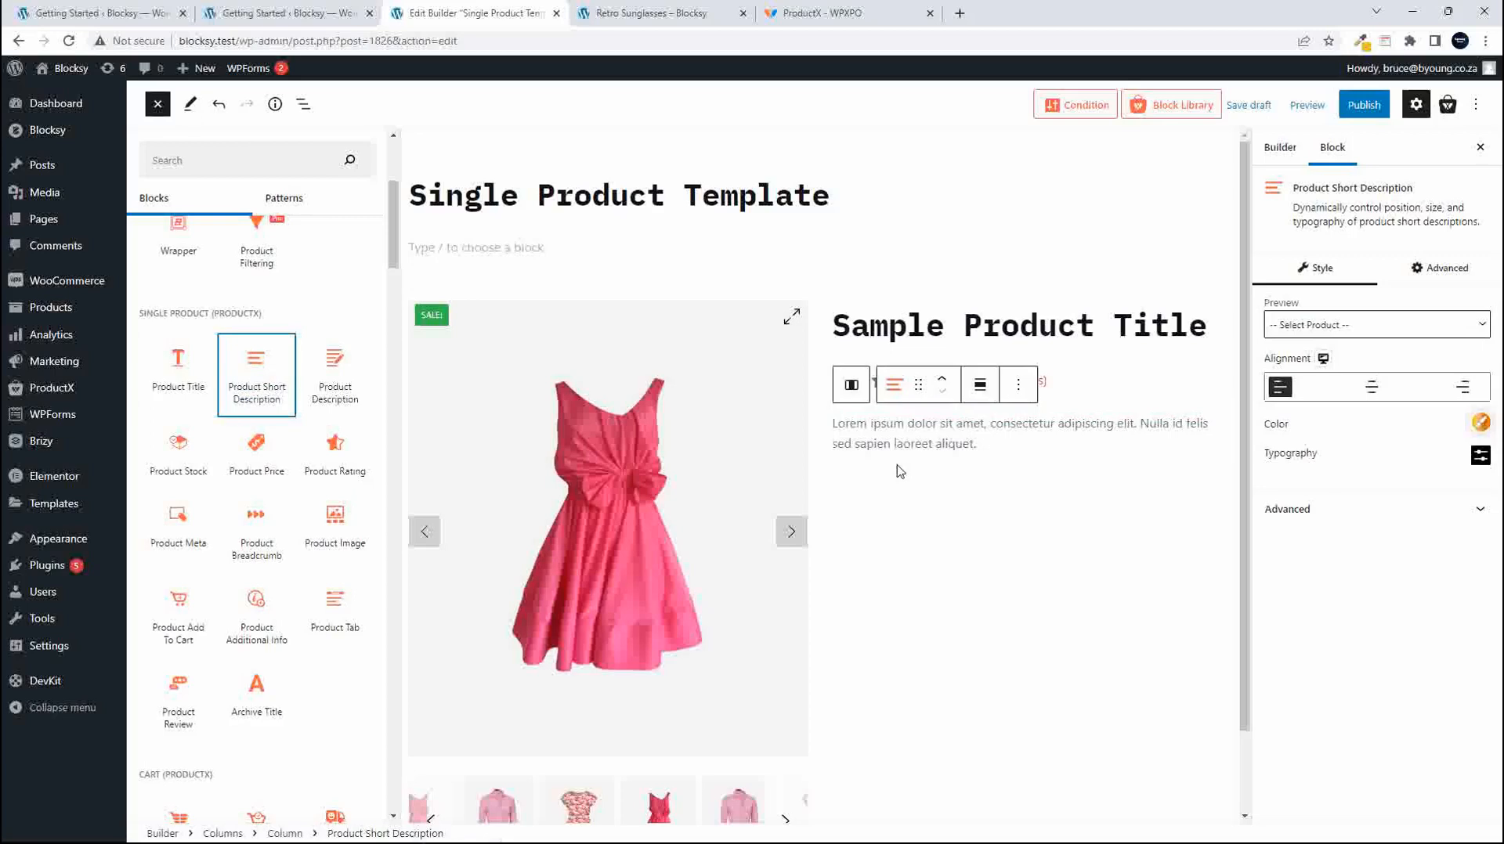
Add the Product Price, Product Stock and Product Add To Cart blocks in that order below the short description.
left_click_drag(252, 475, 928, 491)
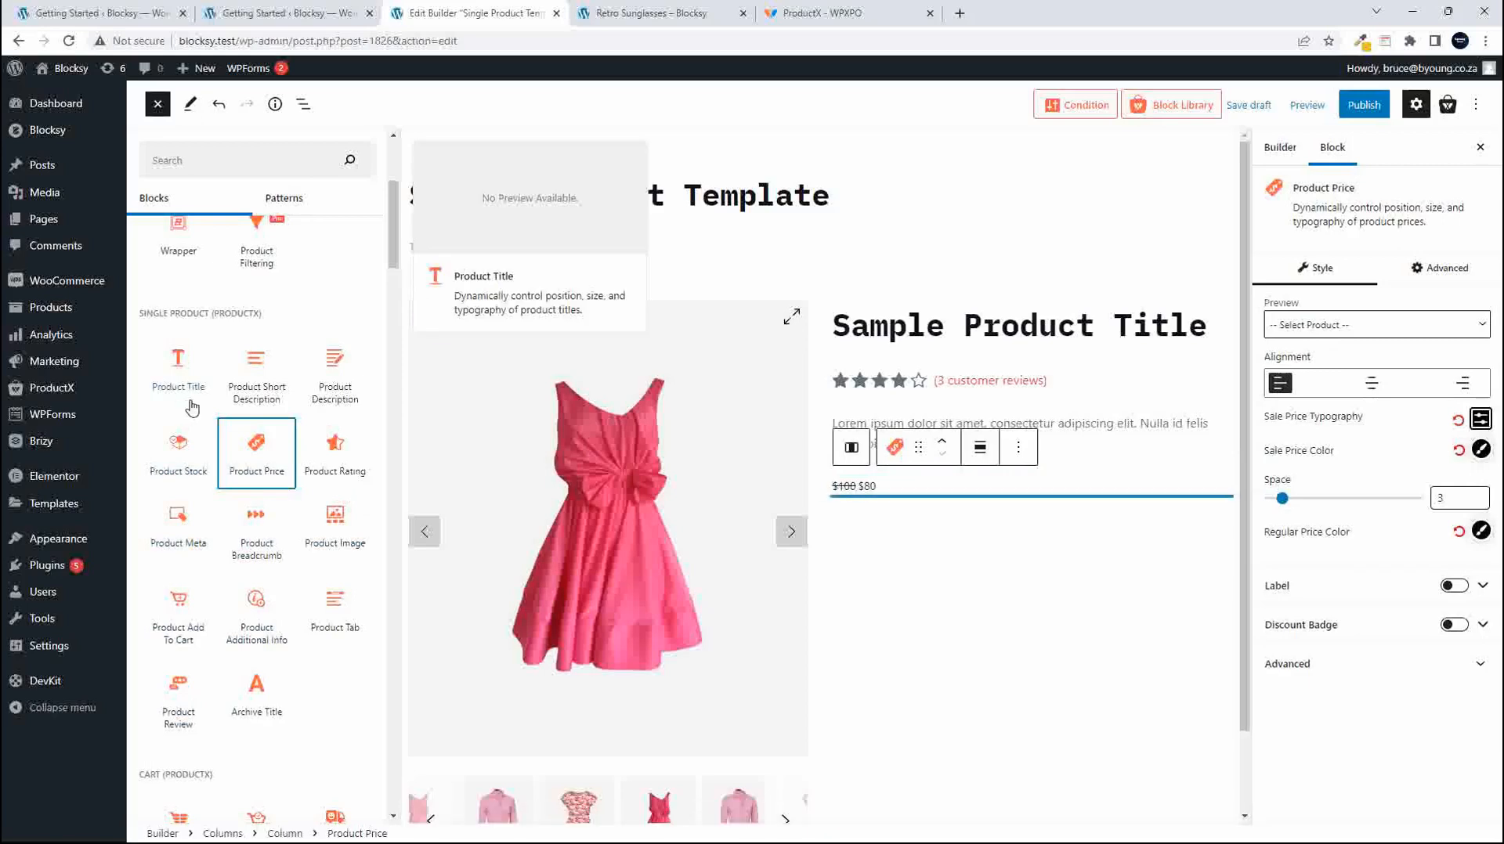
left_click_drag(175, 486, 871, 503)
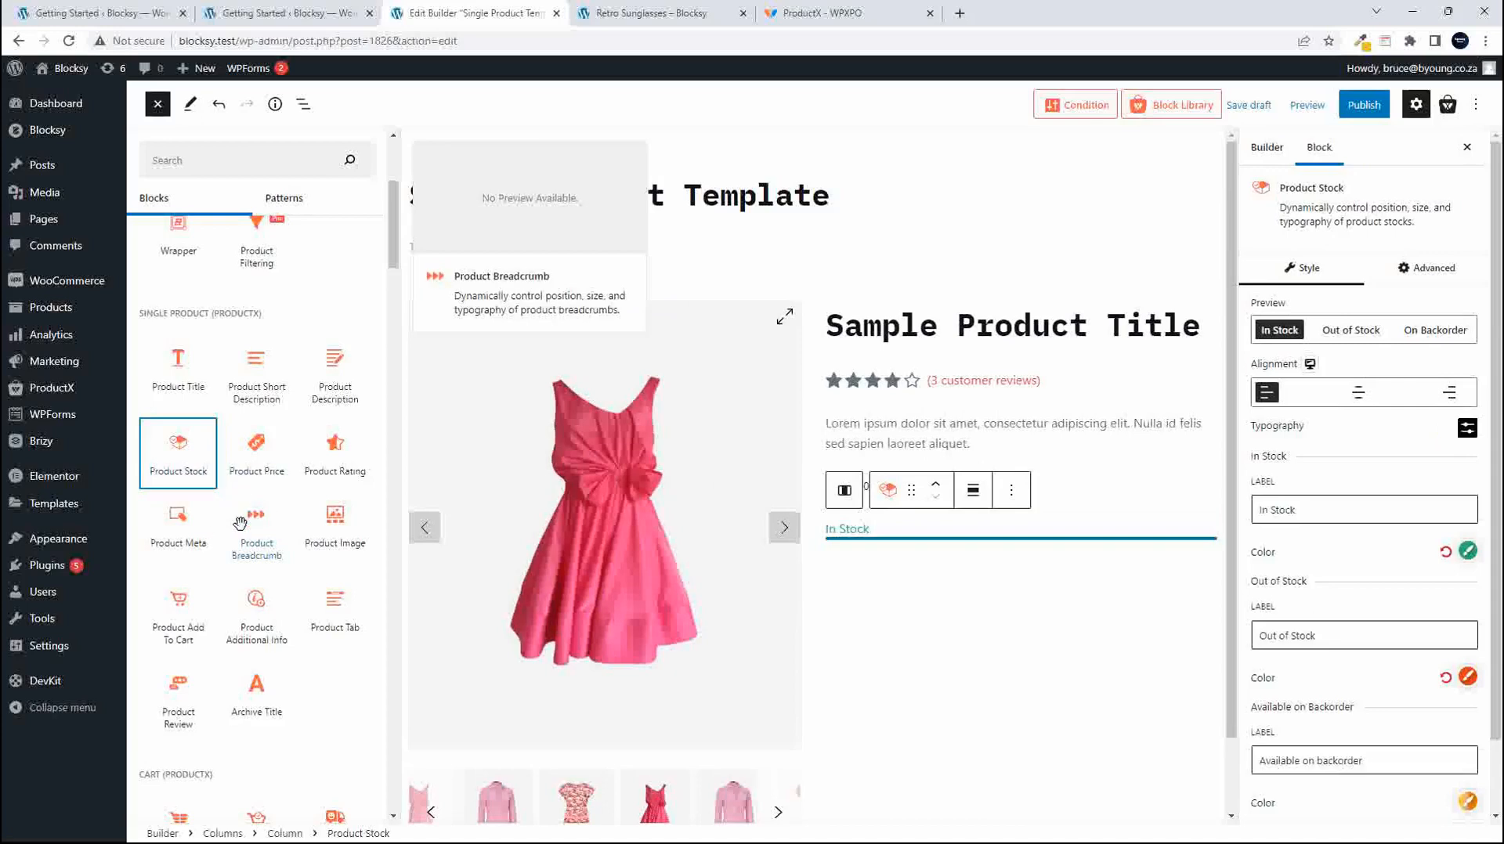
left_click_drag(173, 636, 877, 550)
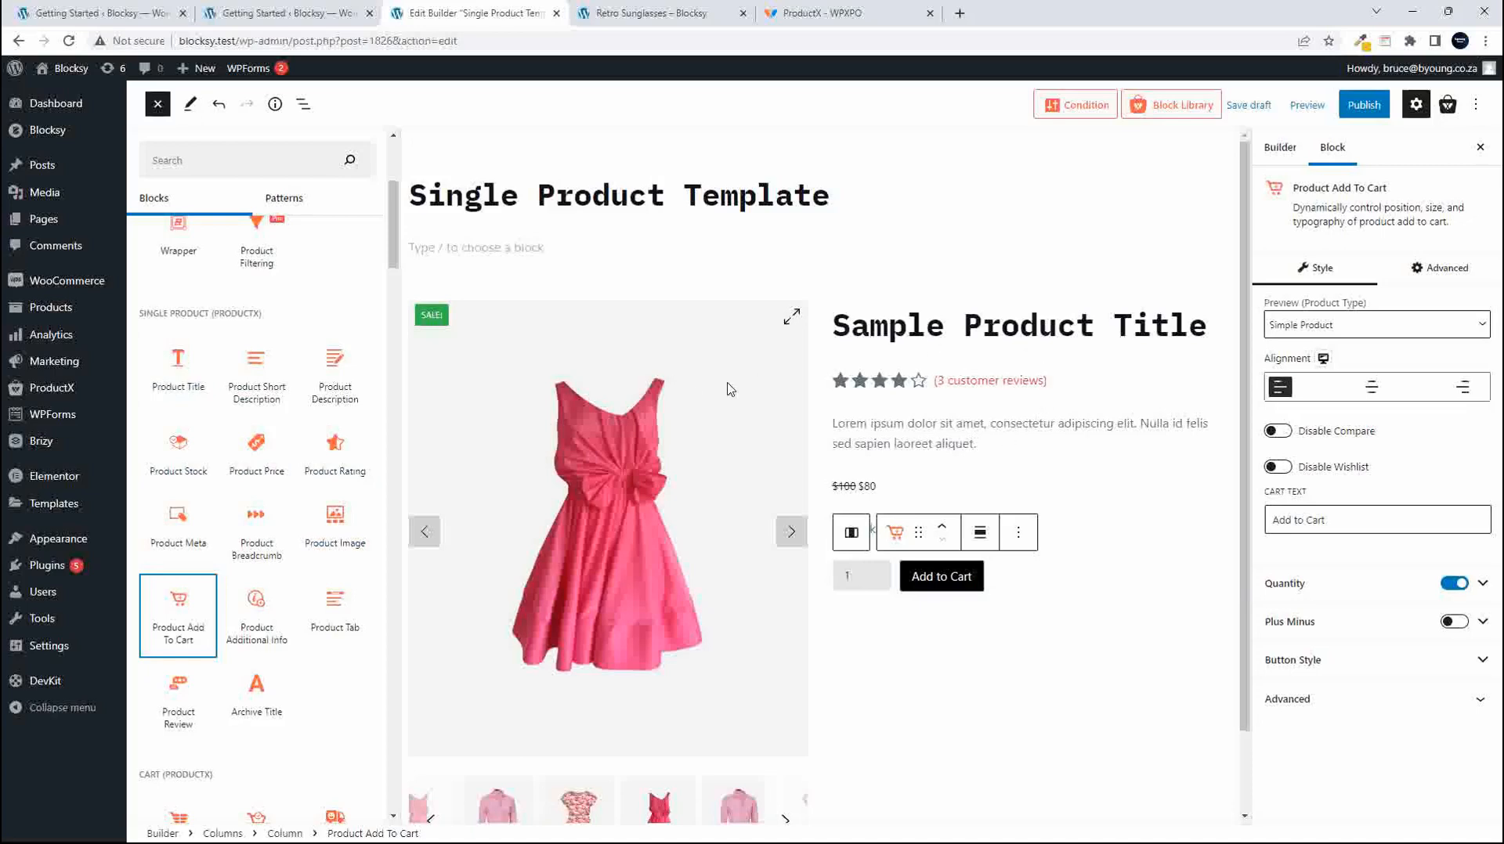
left_click(303, 106)
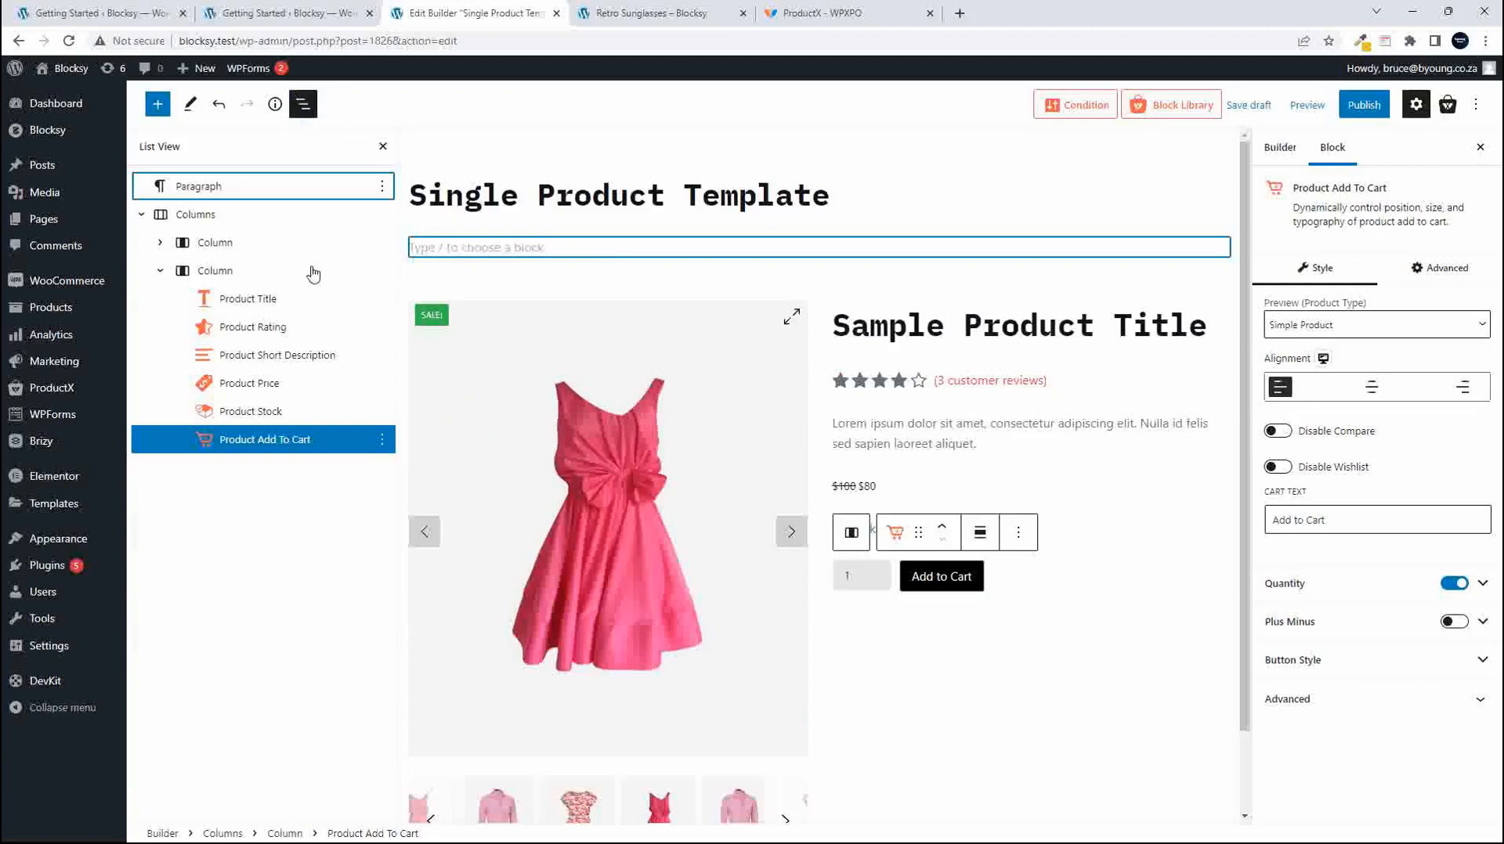
left_click(215, 244)
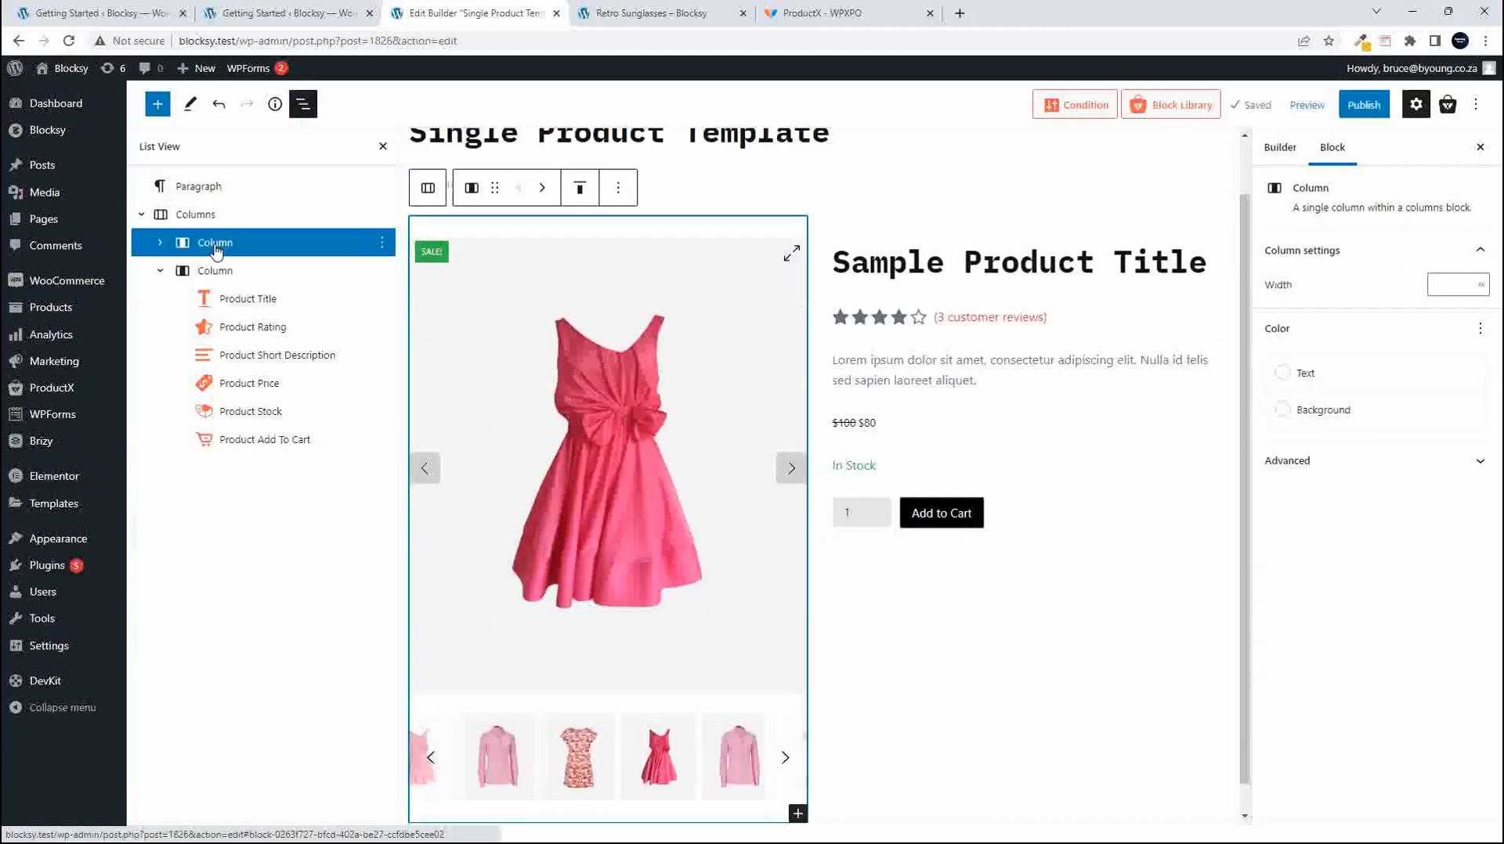
left_click(161, 246)
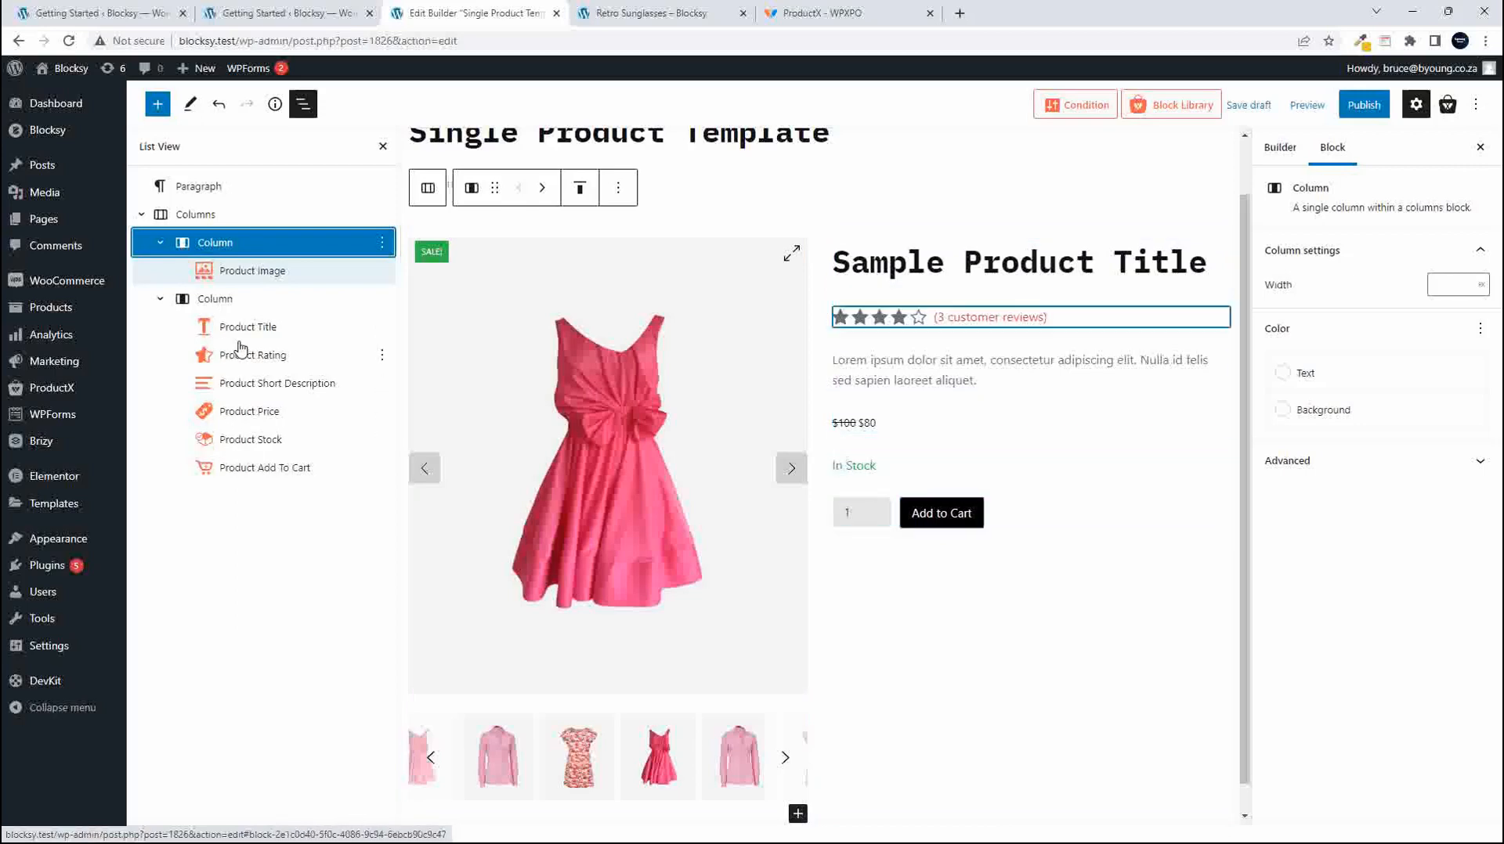
left_click(217, 302)
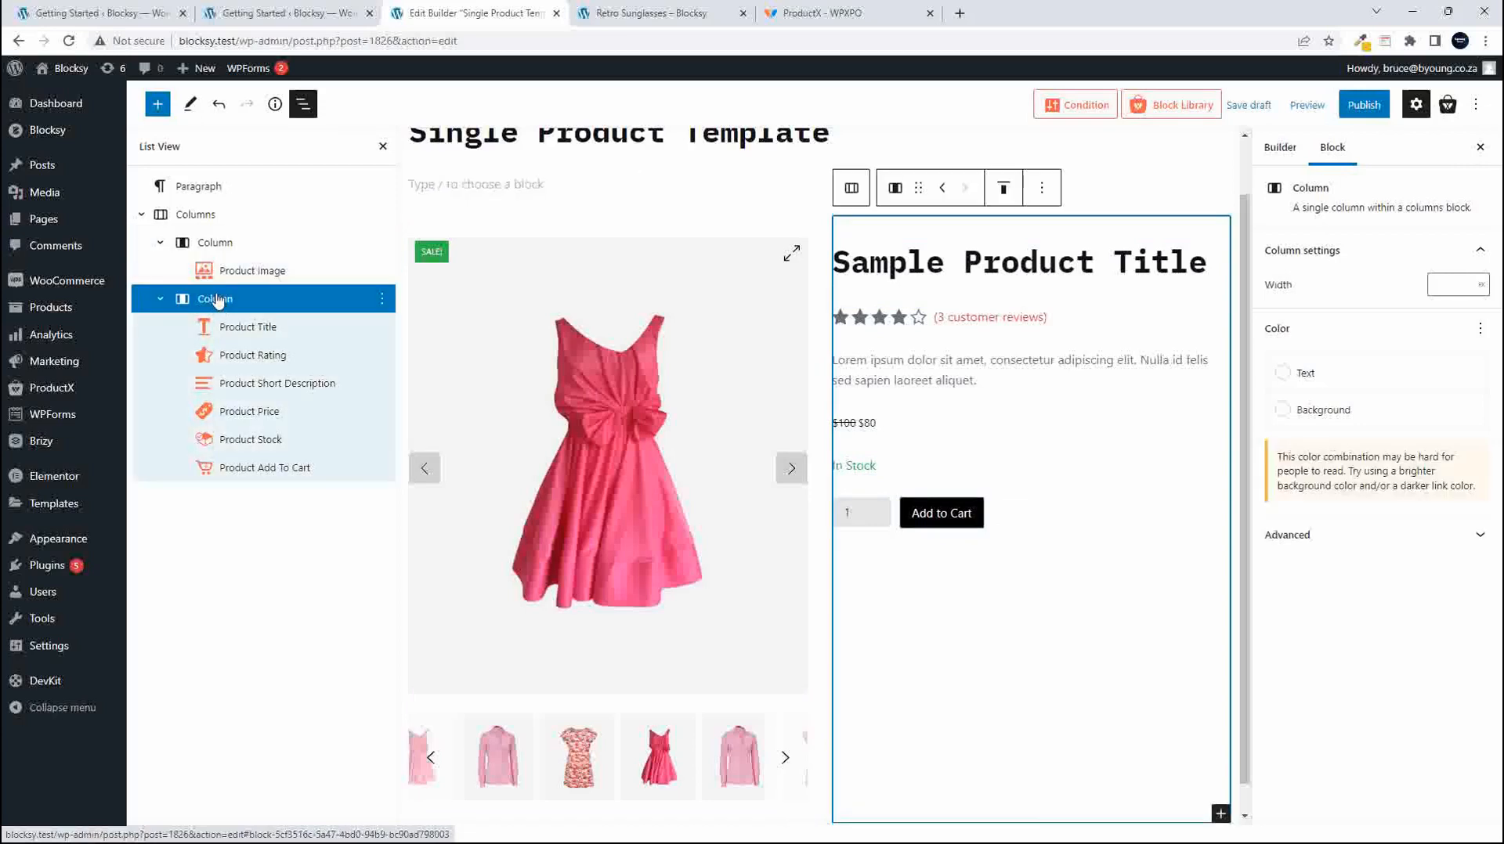
left_click(158, 103)
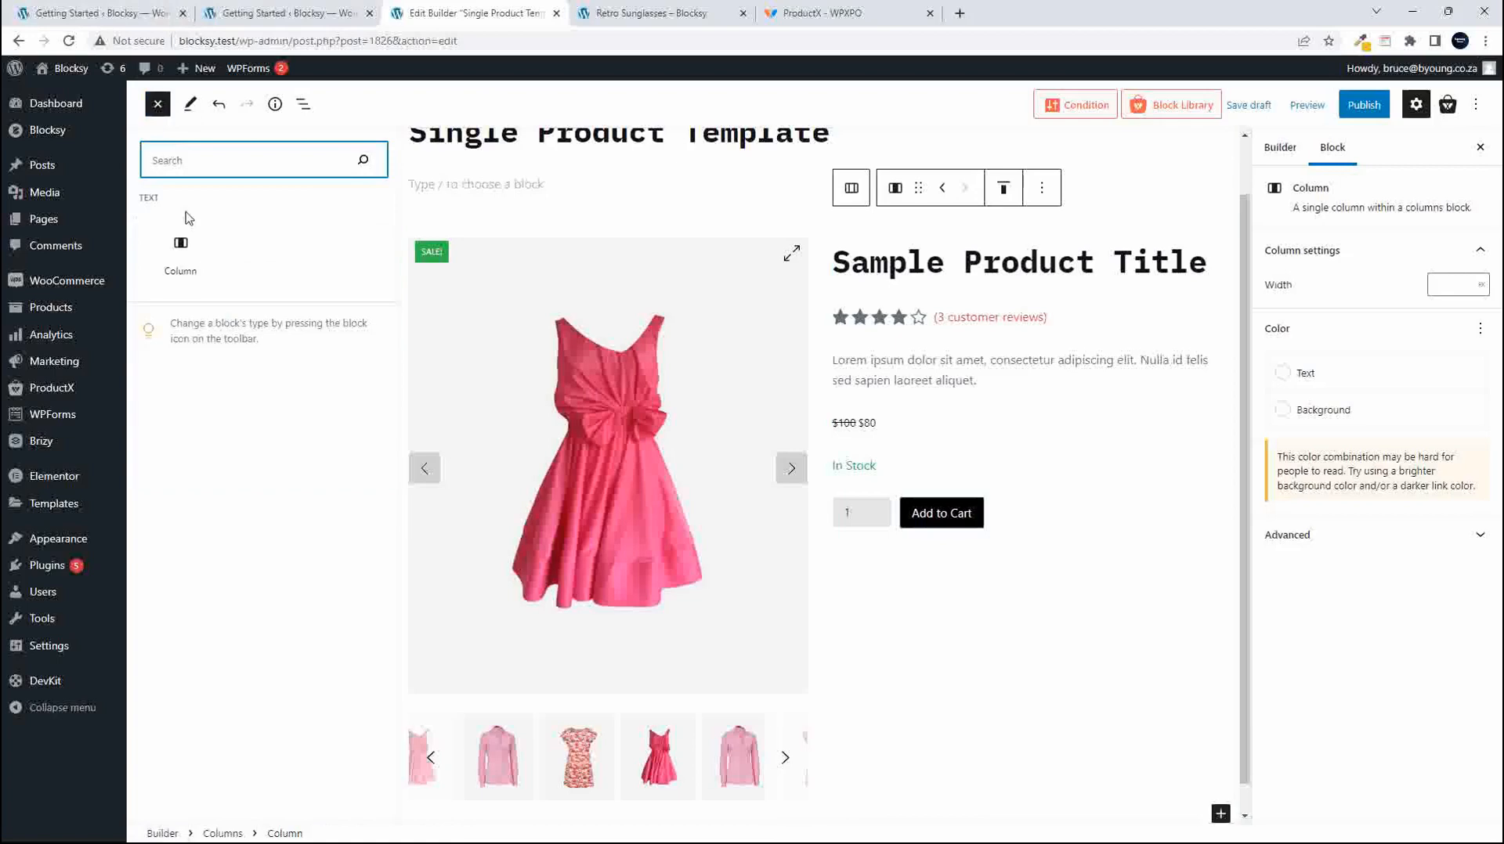
left_click(180, 248)
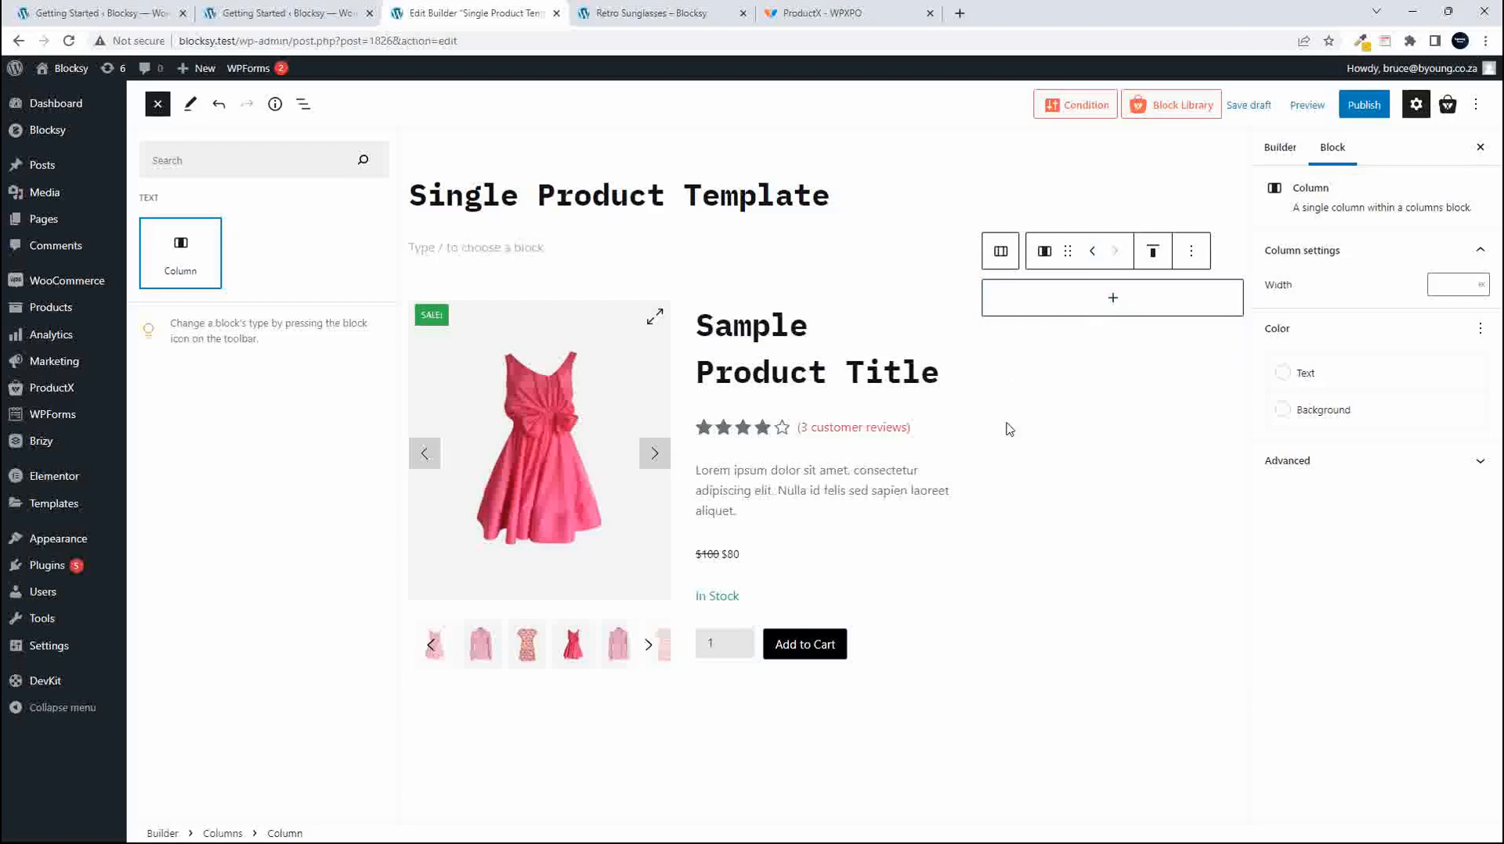
left_click(1192, 255)
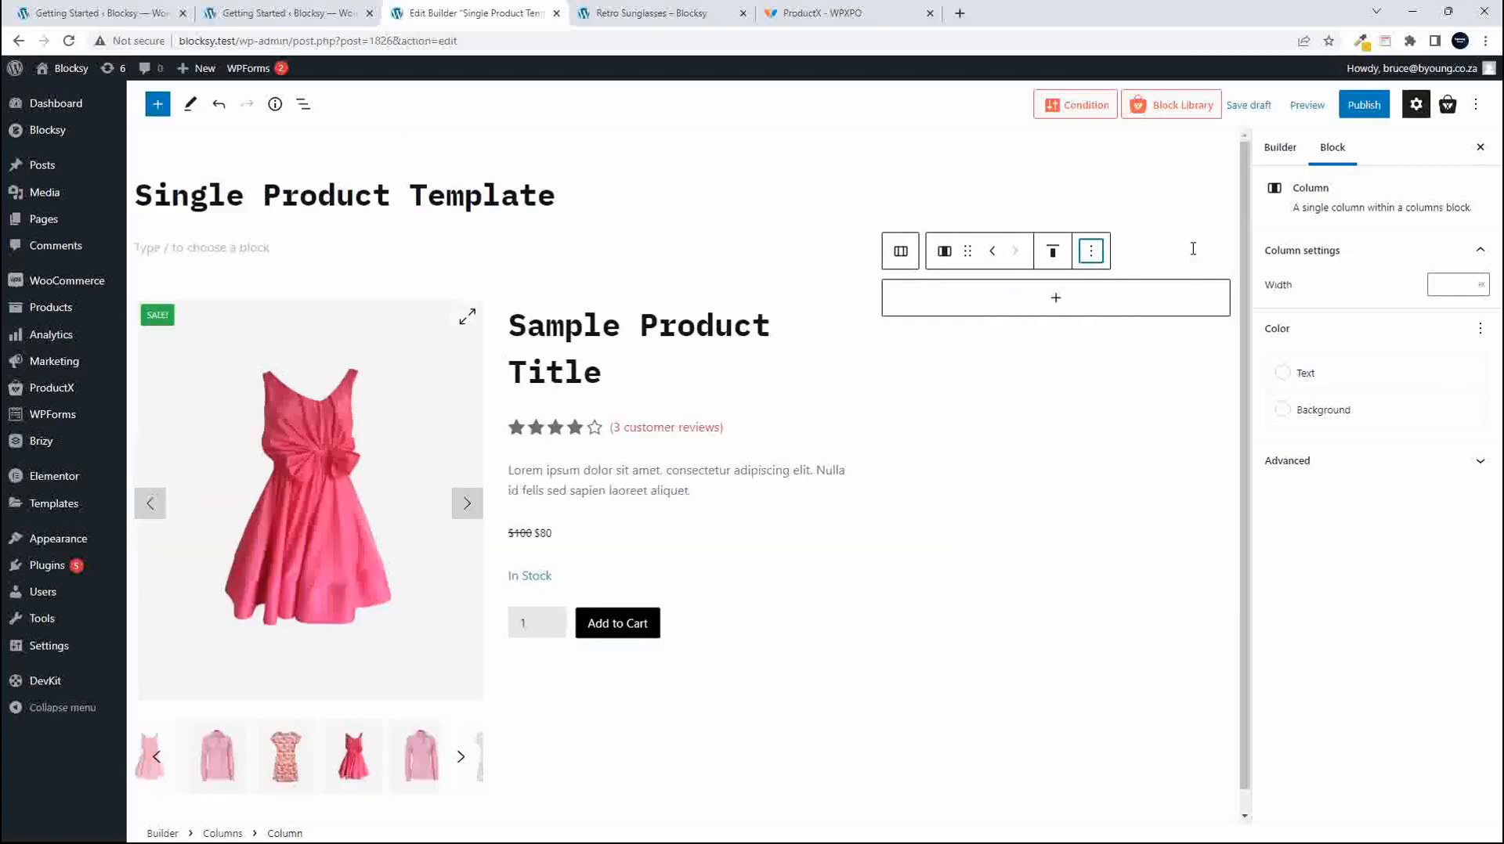
left_click(1091, 250)
left_click(1122, 502)
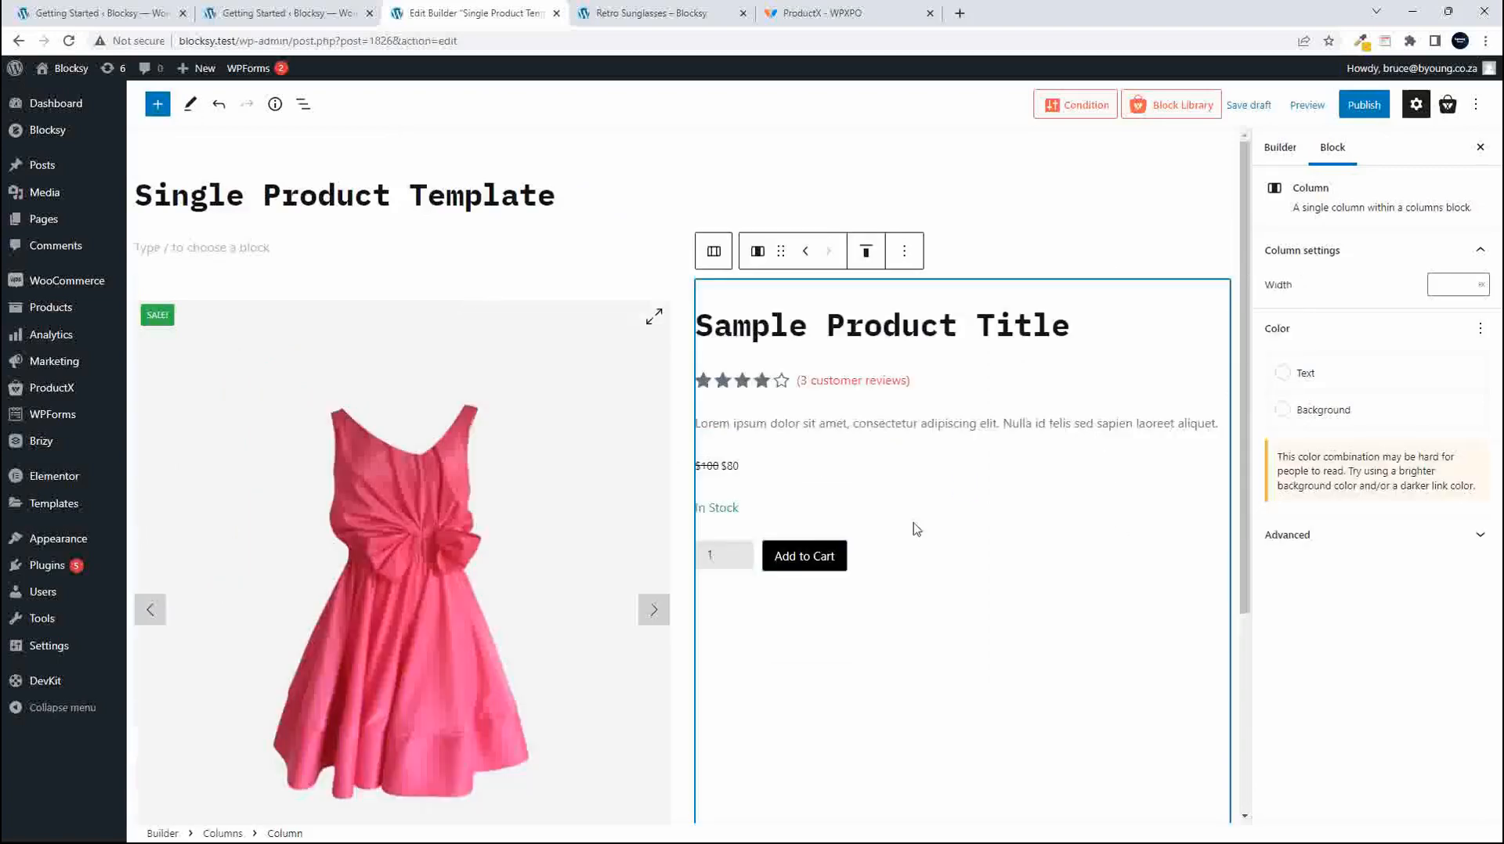
Insert a Columns block with the 50 / 50 variation below the Product Add To Cart block in the second column.
left_click(884, 566)
left_click(867, 611)
left_click(907, 569)
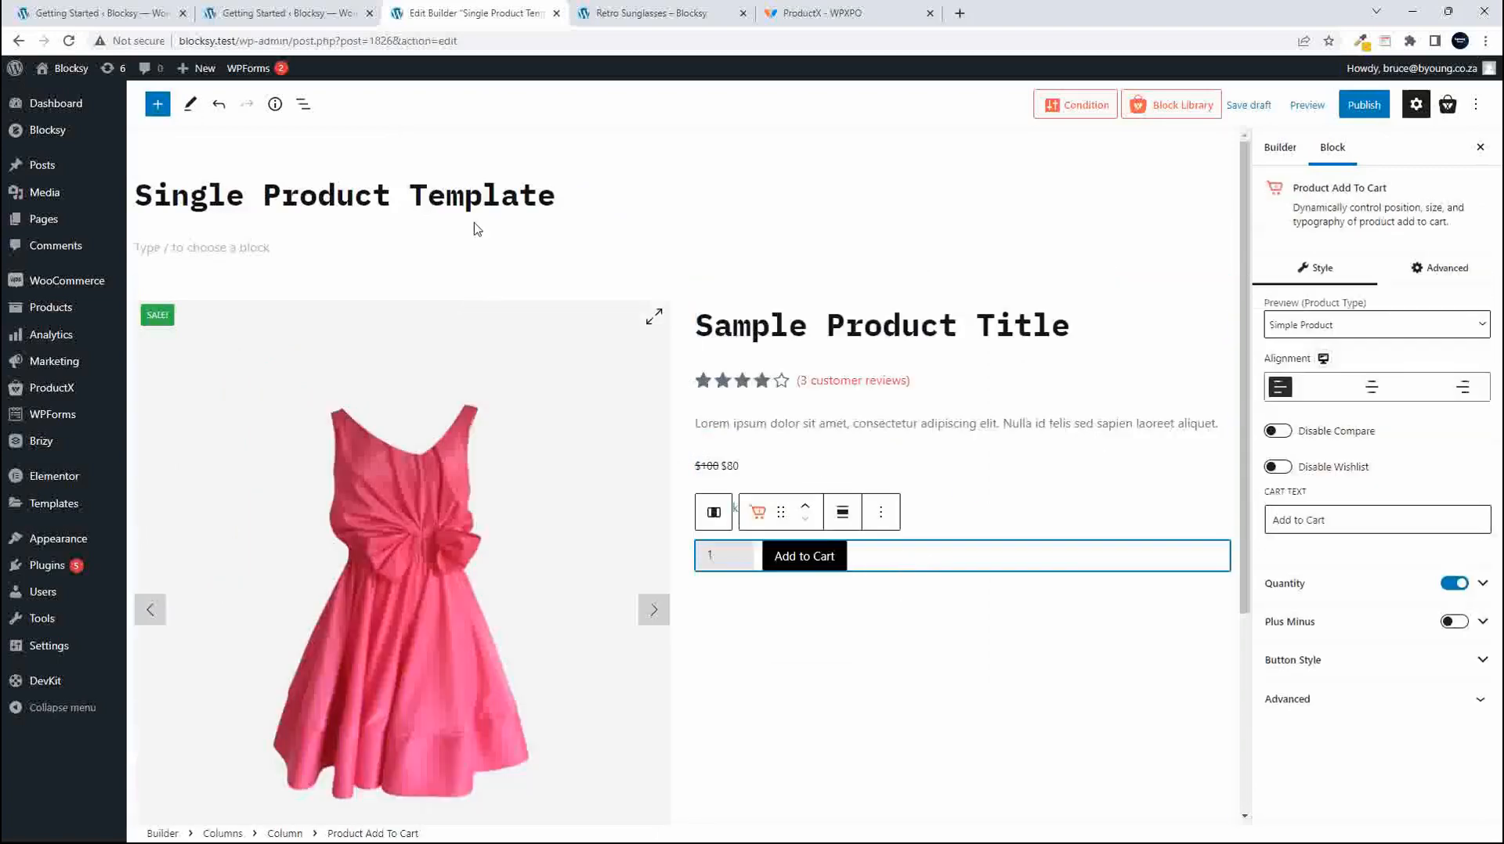
left_click(157, 104)
type("col")
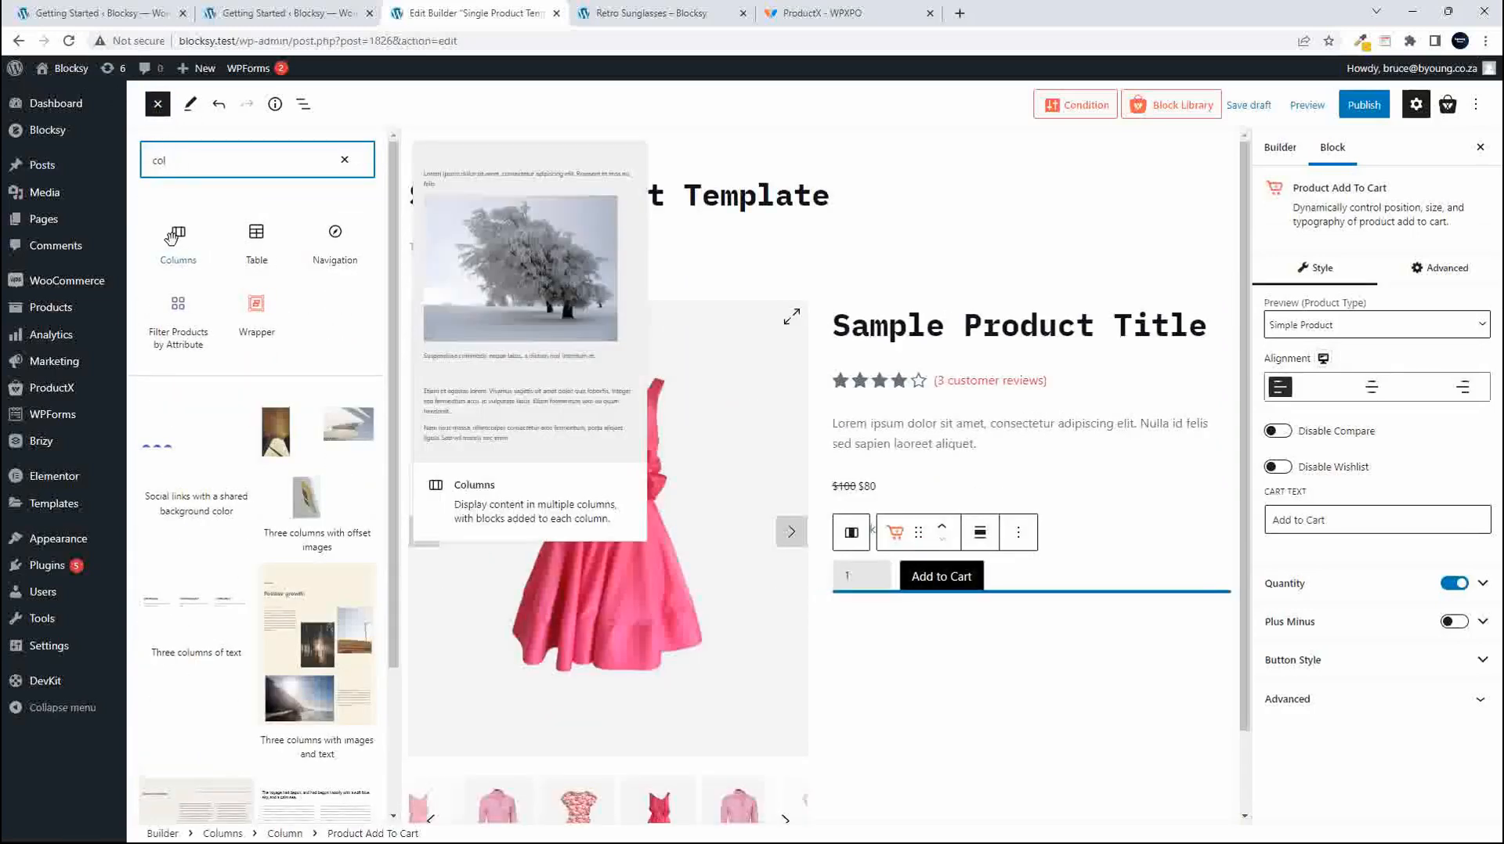
left_click_drag(172, 256, 1000, 628)
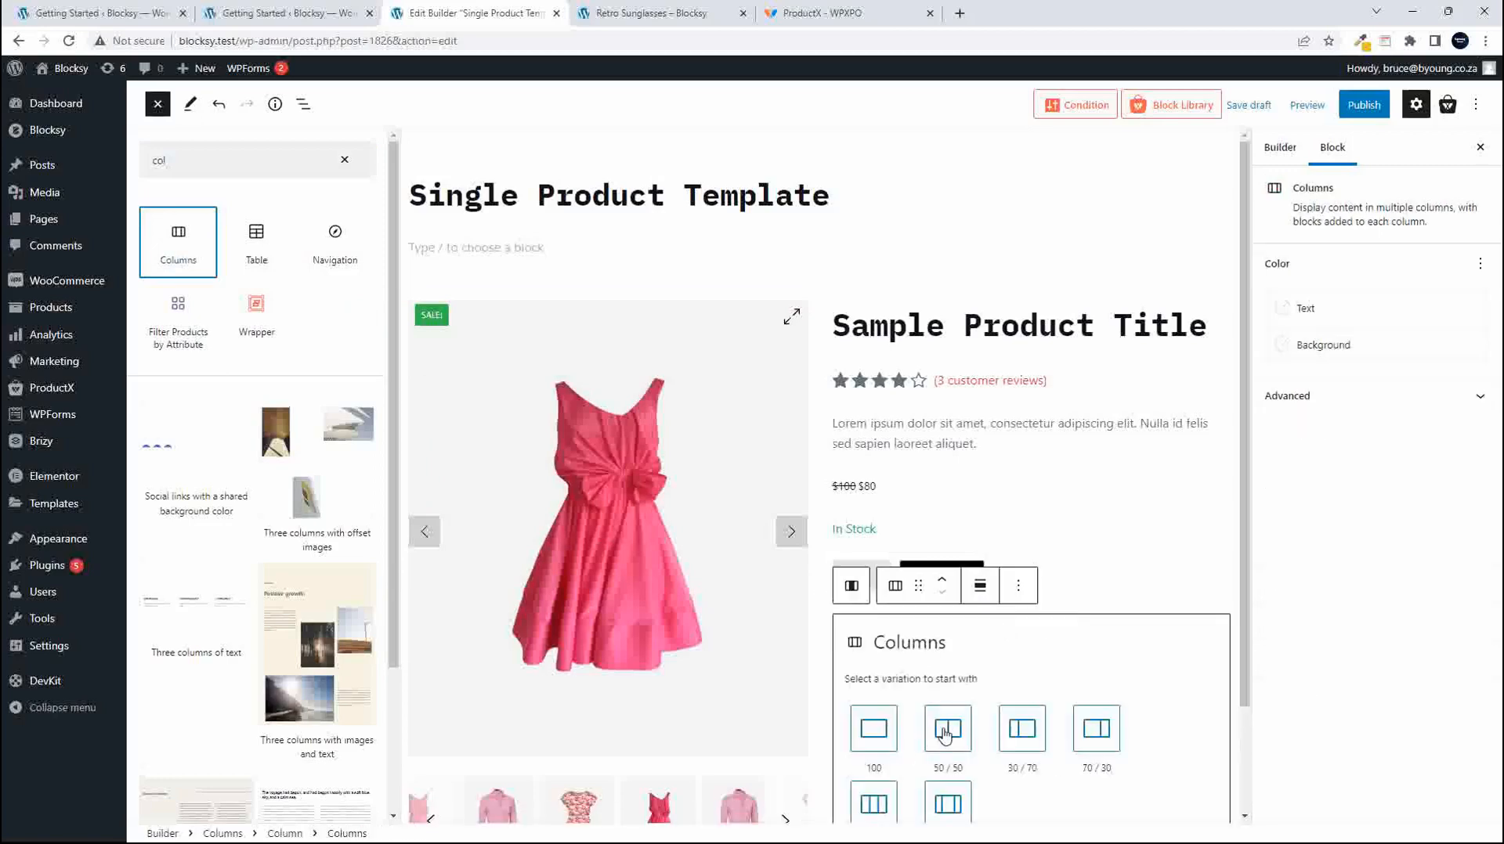
left_click(813, 717)
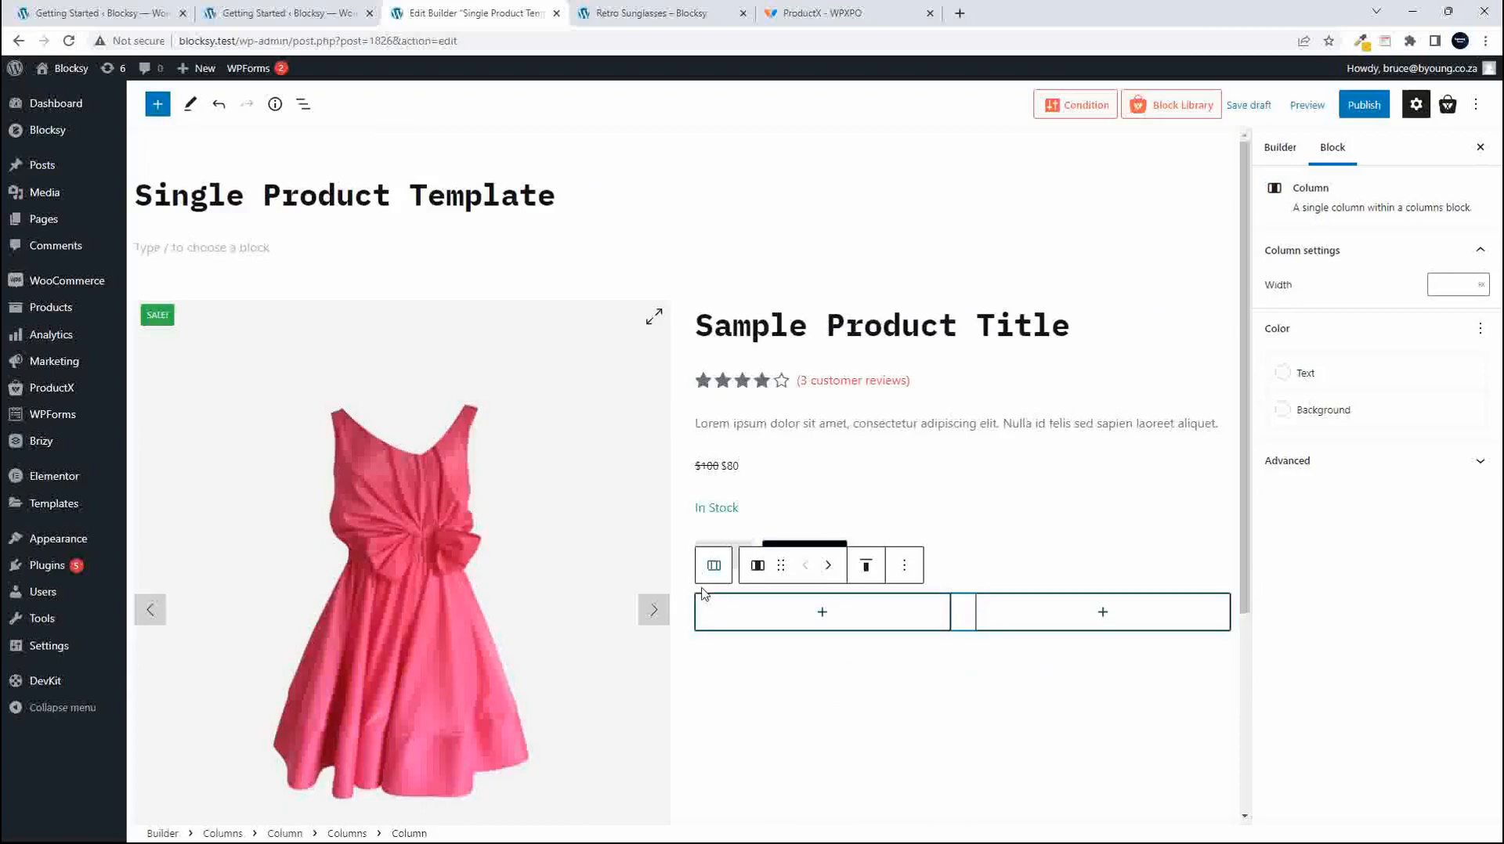
left_click_drag(779, 569, 803, 308)
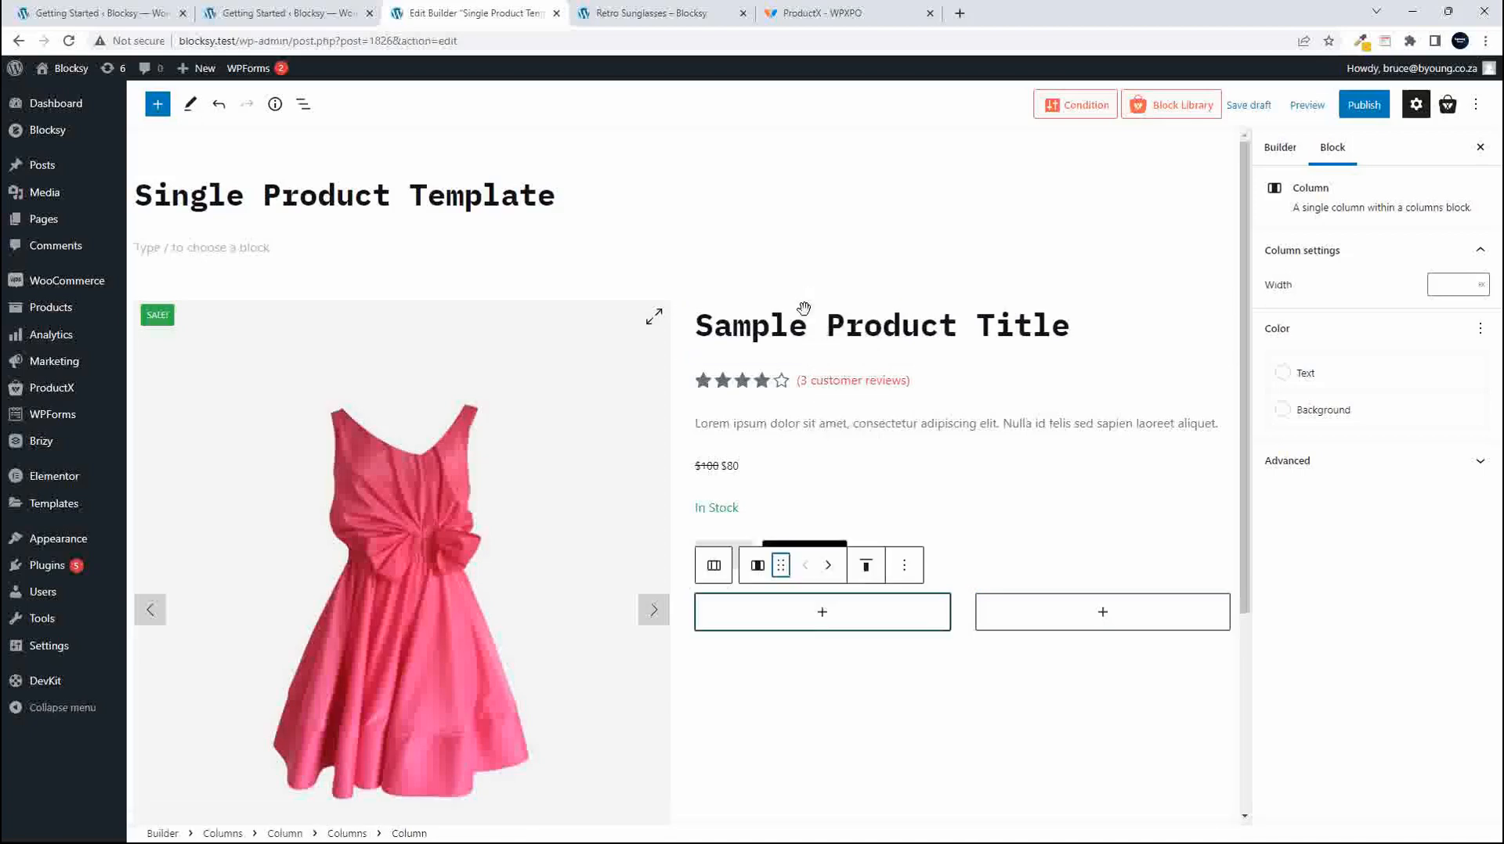
left_click_drag(778, 566, 780, 326)
left_click_drag(779, 567, 802, 354)
Move the Product Title block into the first of the two nested columns.
left_click(775, 326)
left_click_drag(782, 270, 860, 285)
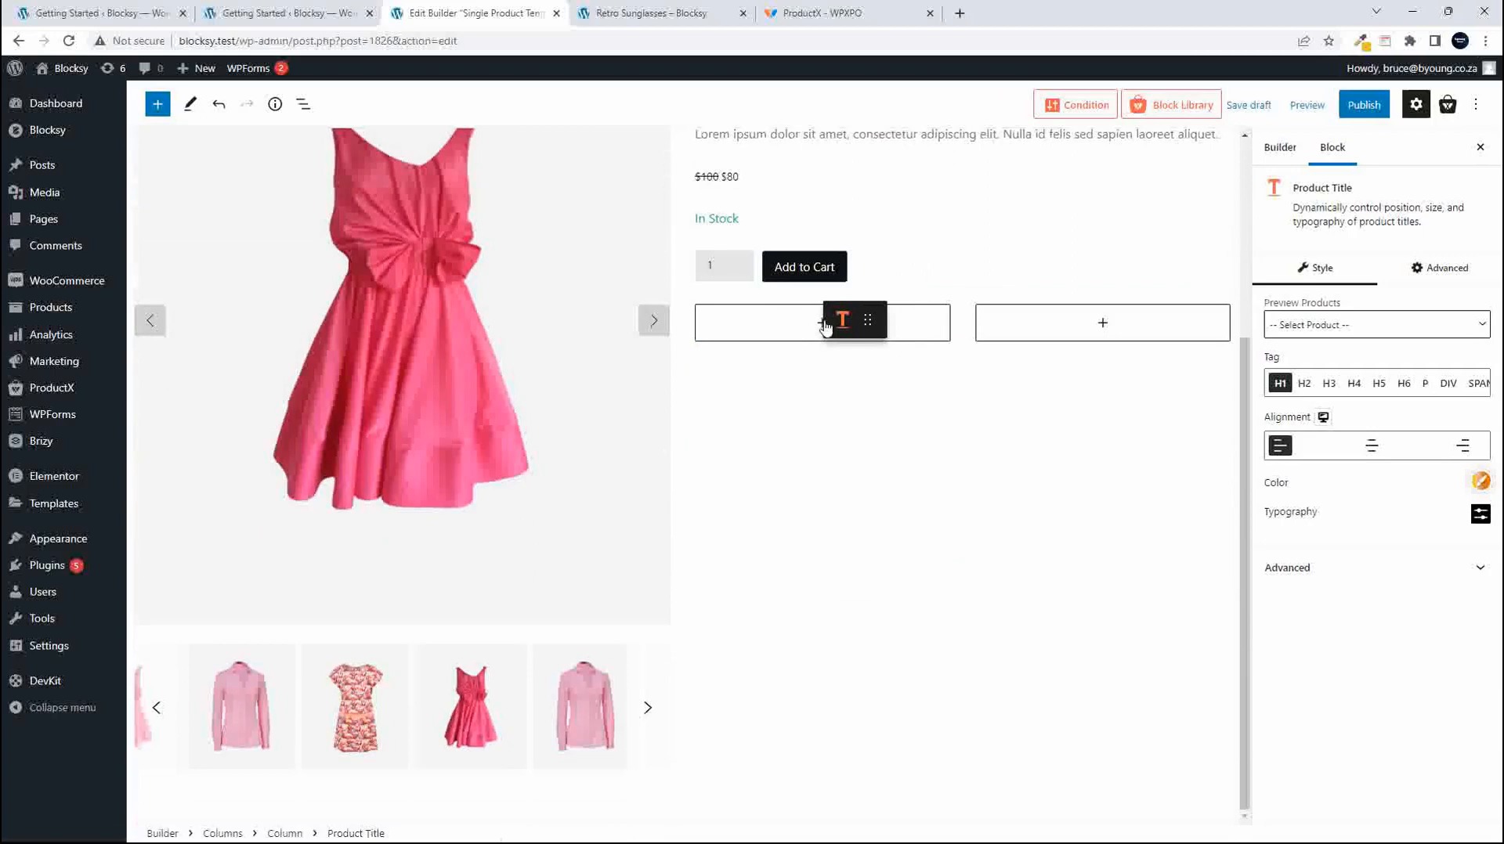
left_click(852, 316)
Move the Product Rating block below the title in the first nested column and the Product Short Description block beneath it.
scroll(979, 521, "up", 3)
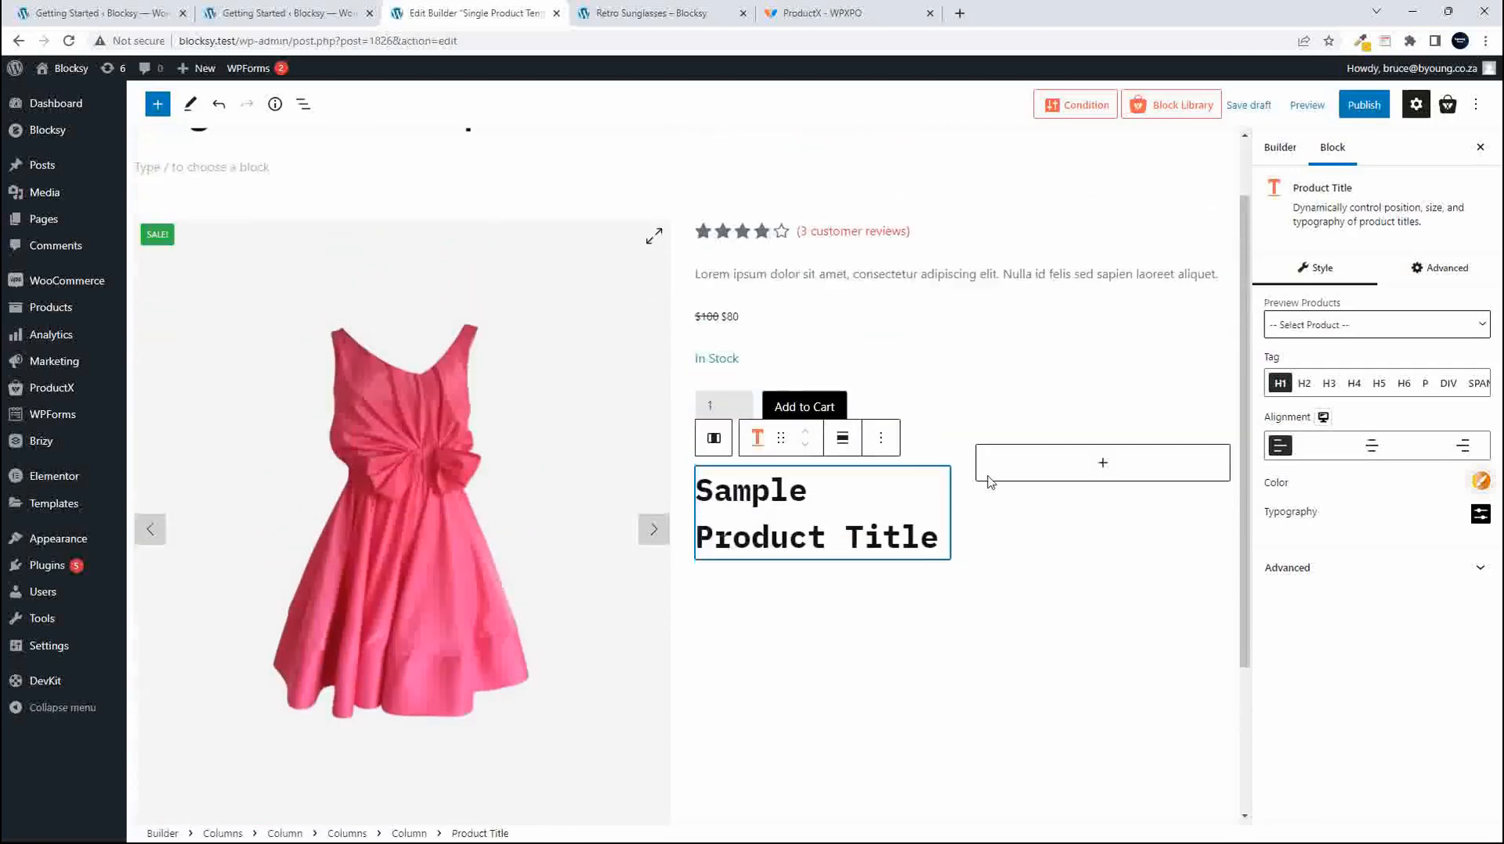
left_click(913, 229)
left_click(912, 229)
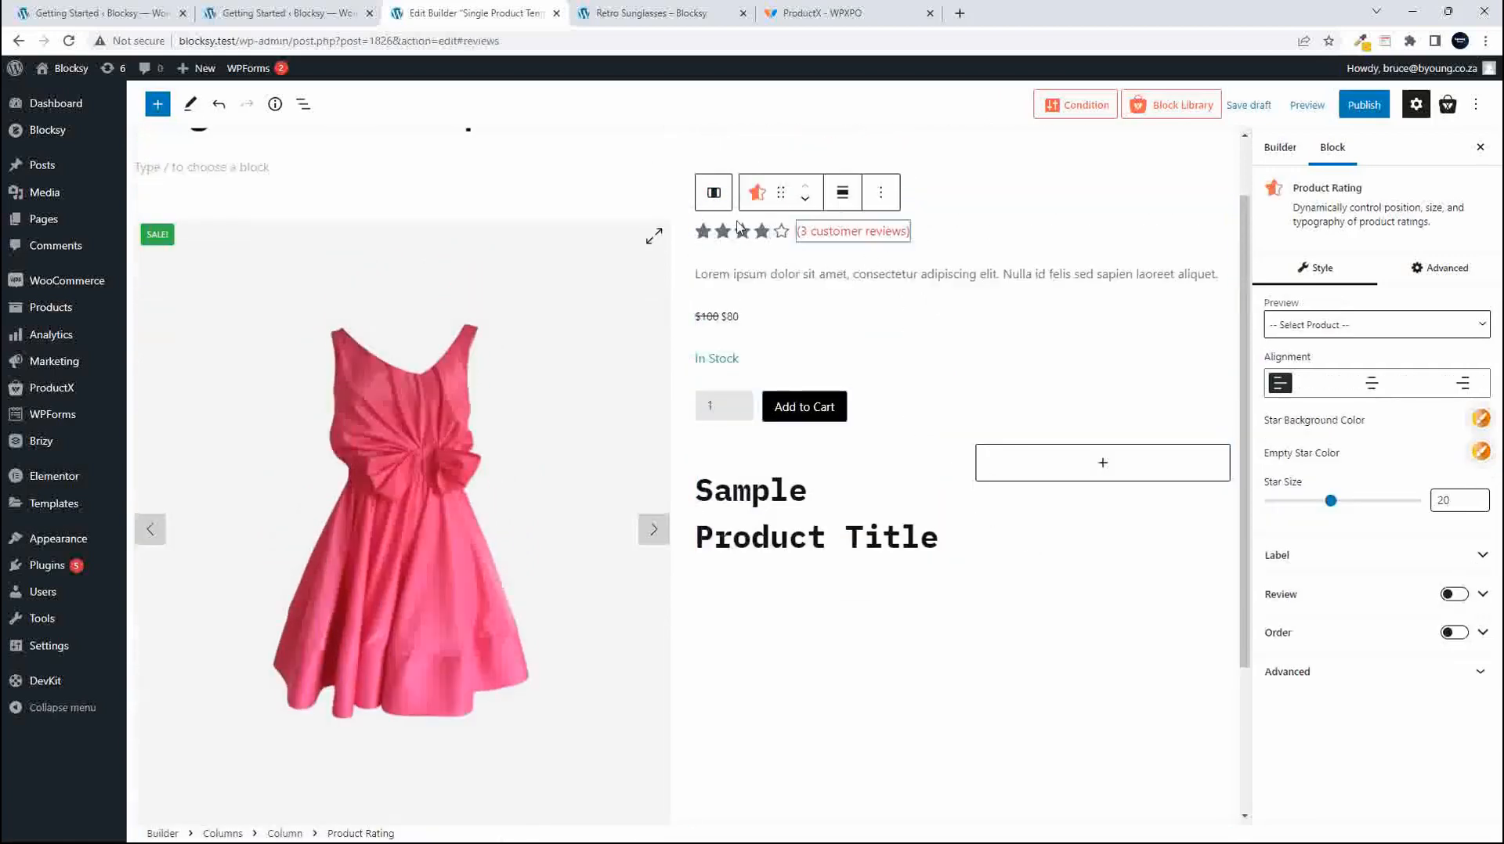
left_click_drag(780, 191, 772, 340)
scroll(1081, 497, "up", 3)
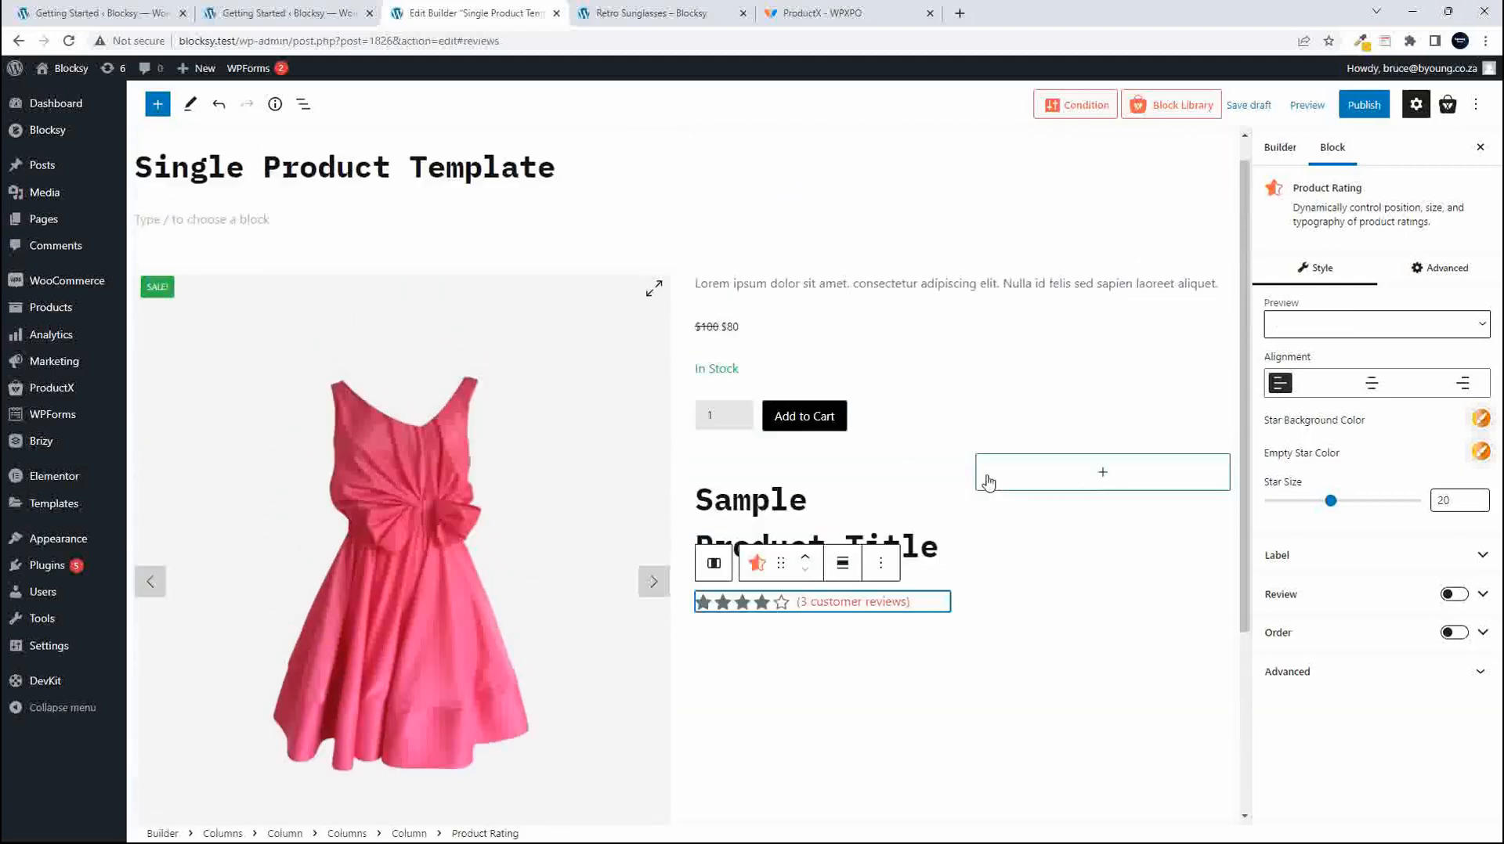
left_click(752, 284)
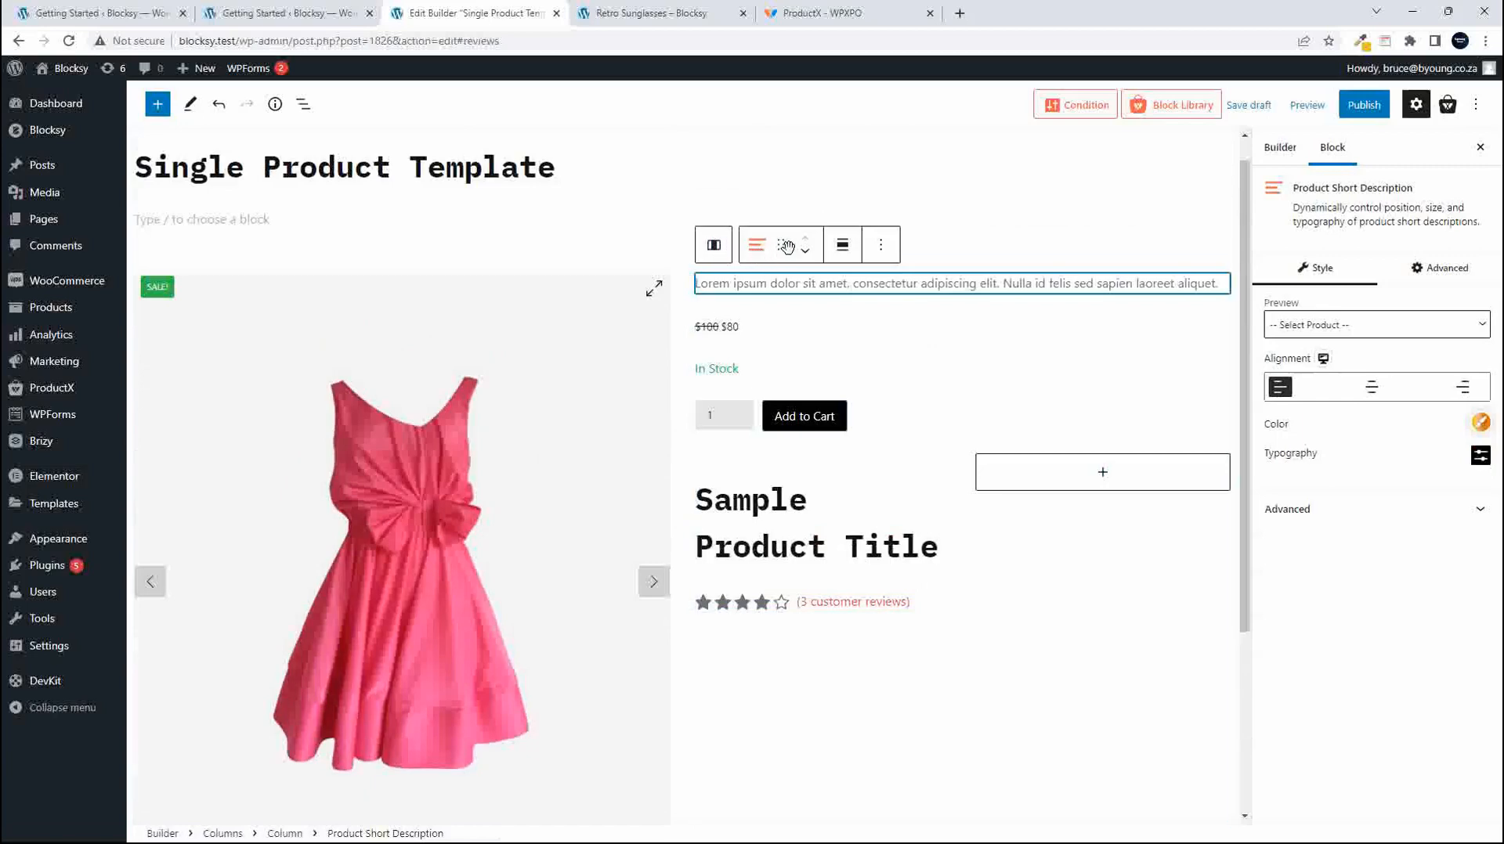
left_click_drag(783, 246, 798, 363)
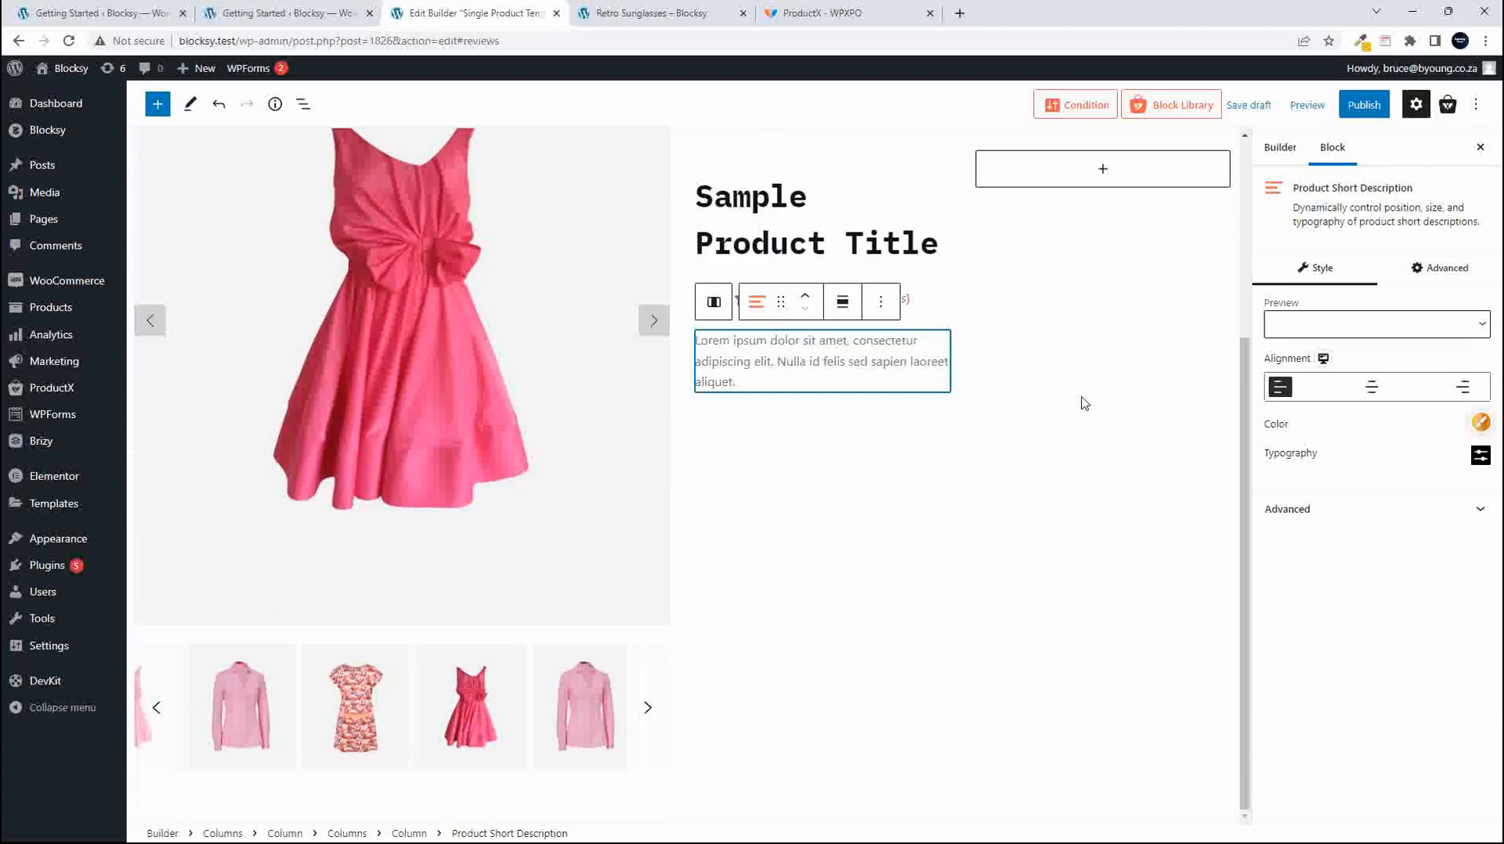
Move the Product Price, Product Stock and Product Add To Cart blocks in that order into the second nested column.
scroll(1097, 411, "up", 4)
left_click(747, 313)
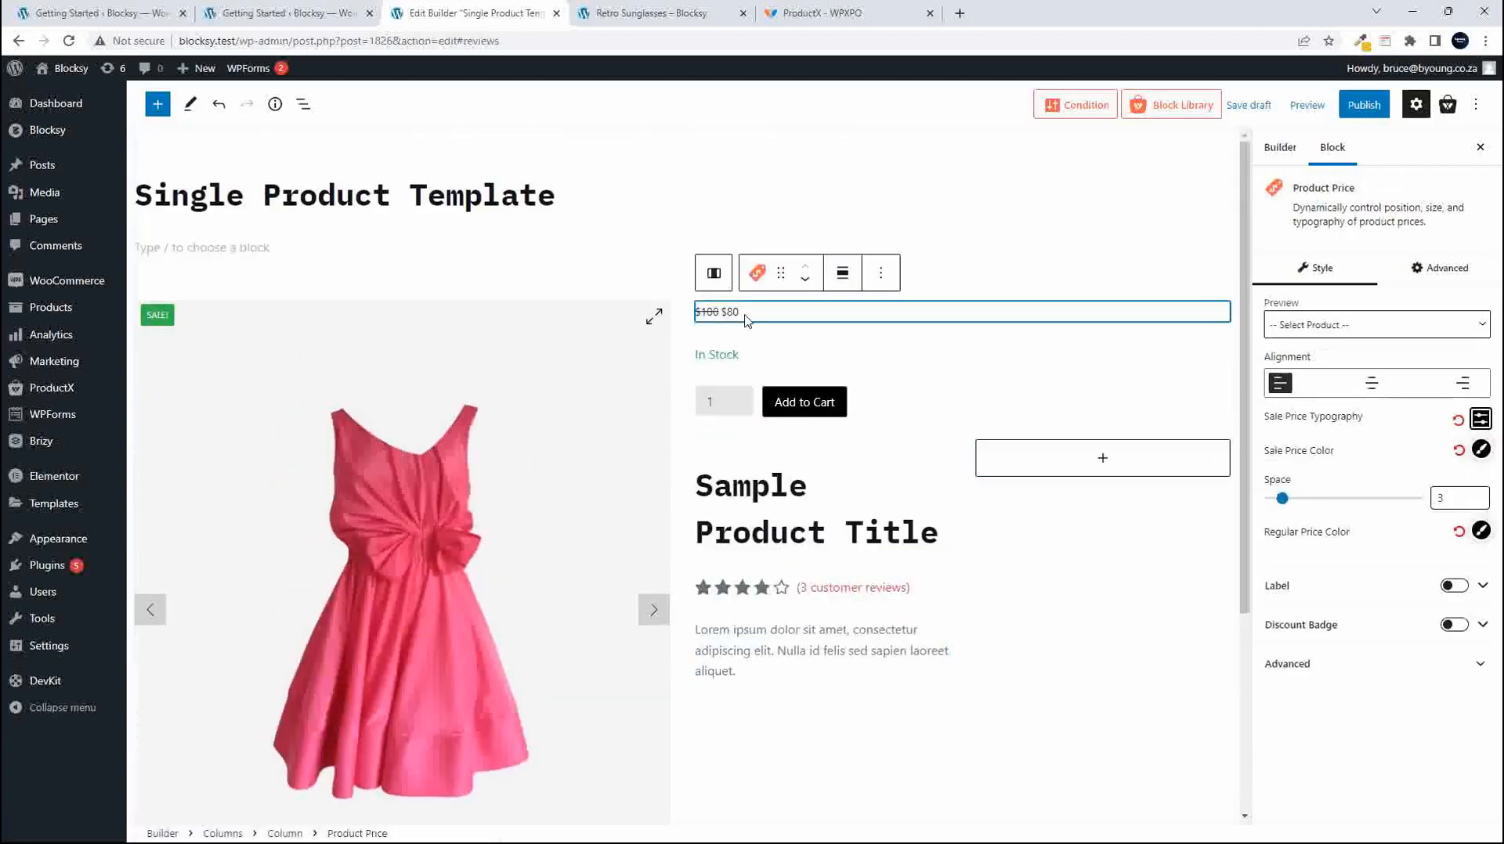
left_click_drag(780, 270, 1095, 354)
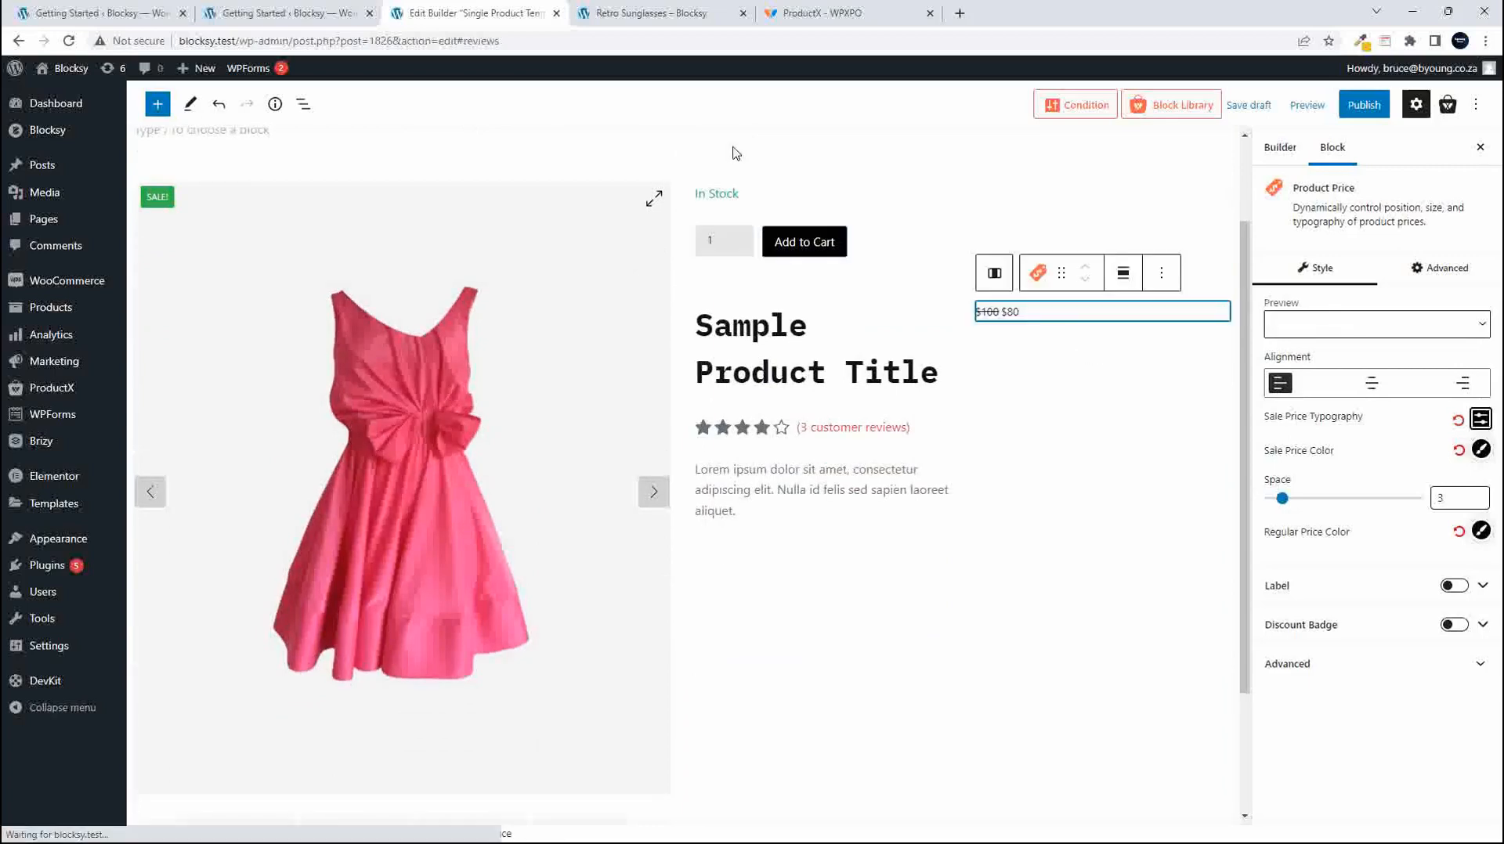
left_click(728, 204)
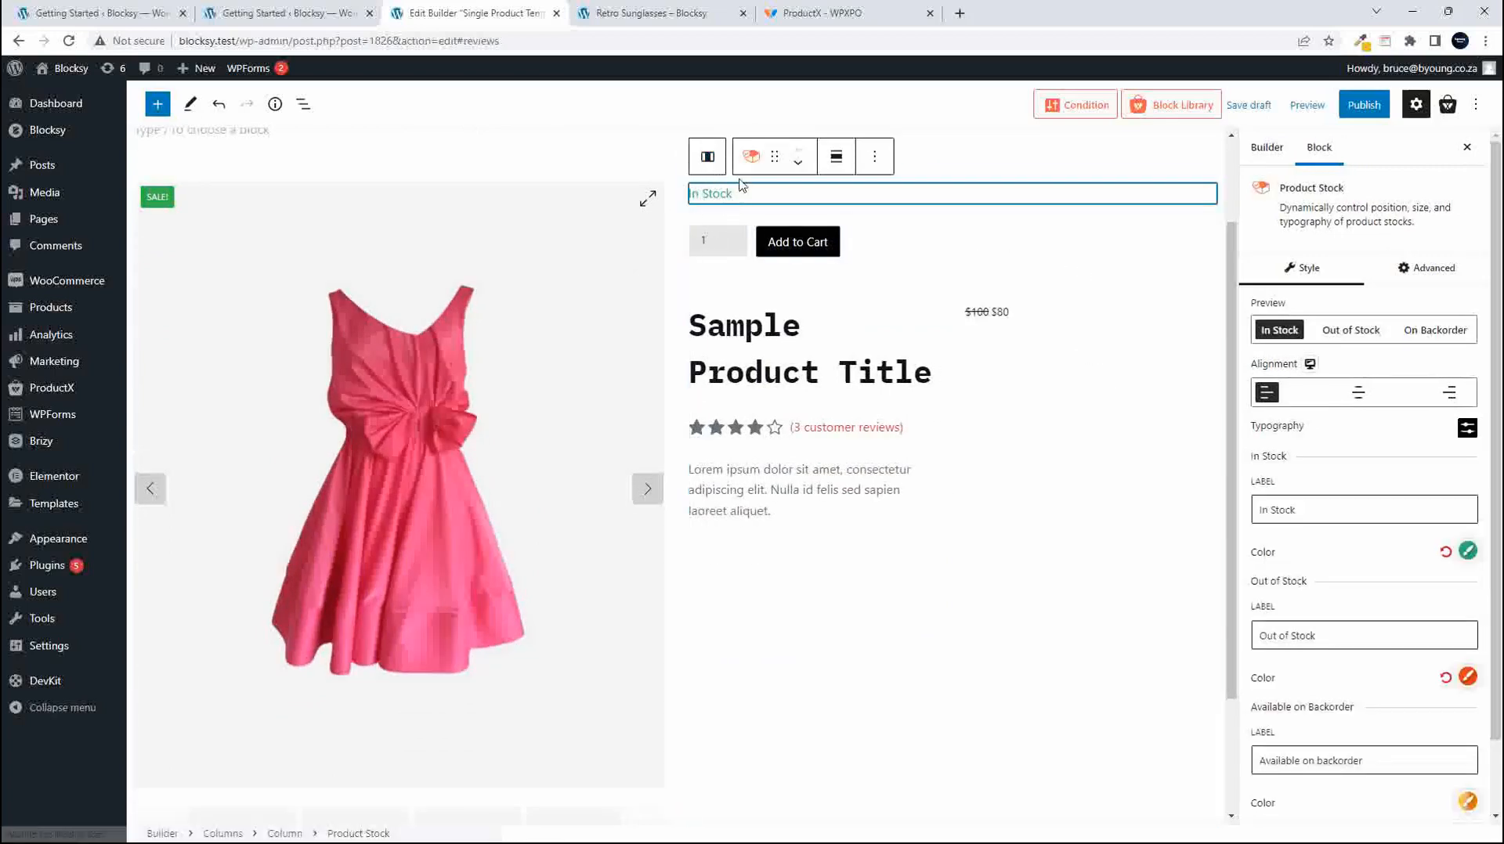
left_click_drag(775, 156, 1004, 212)
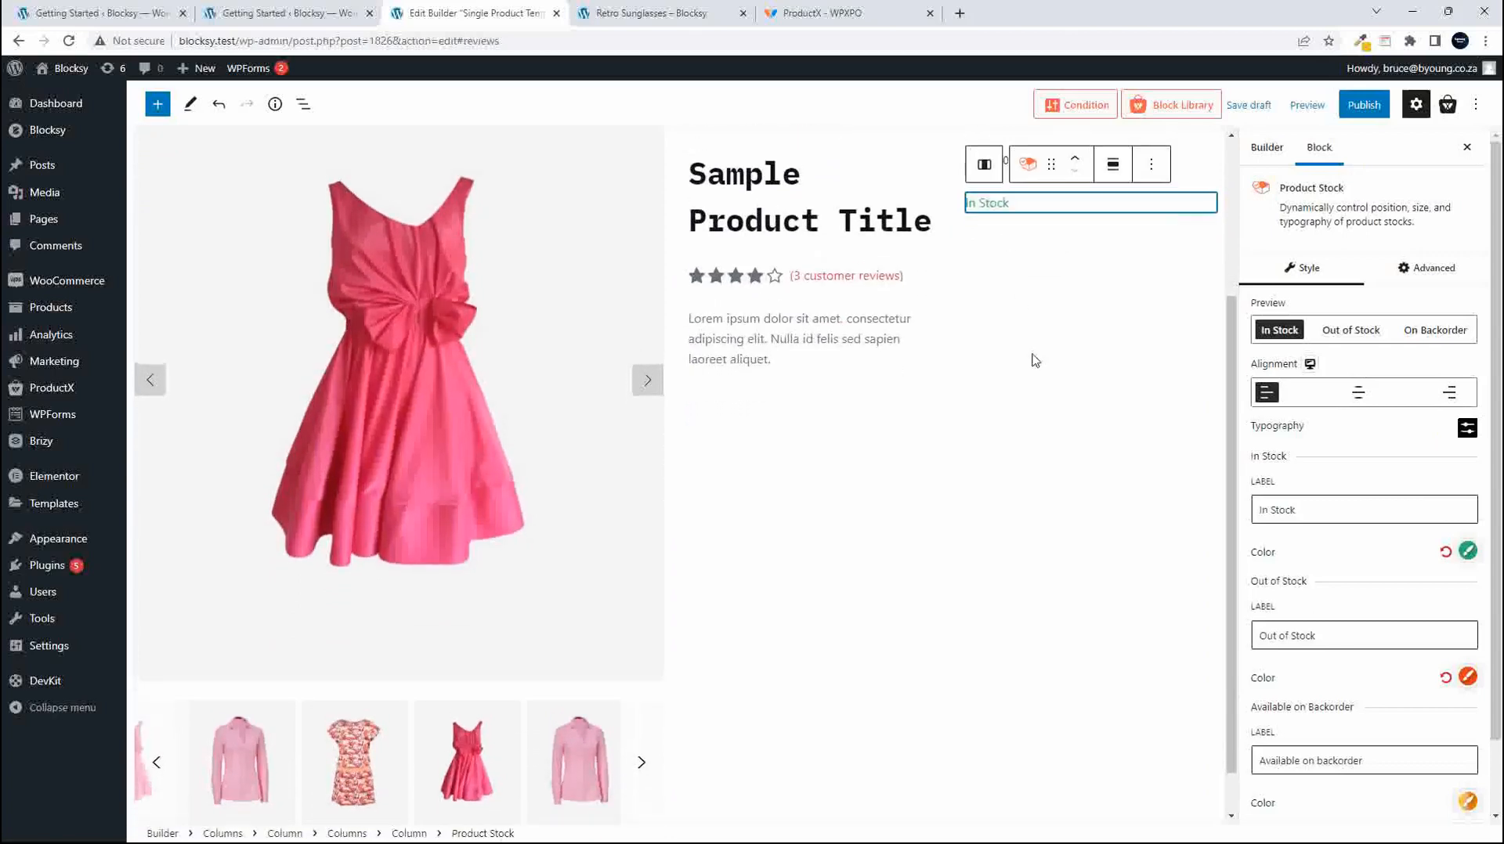
left_click(730, 240)
left_click_drag(780, 192, 1016, 272)
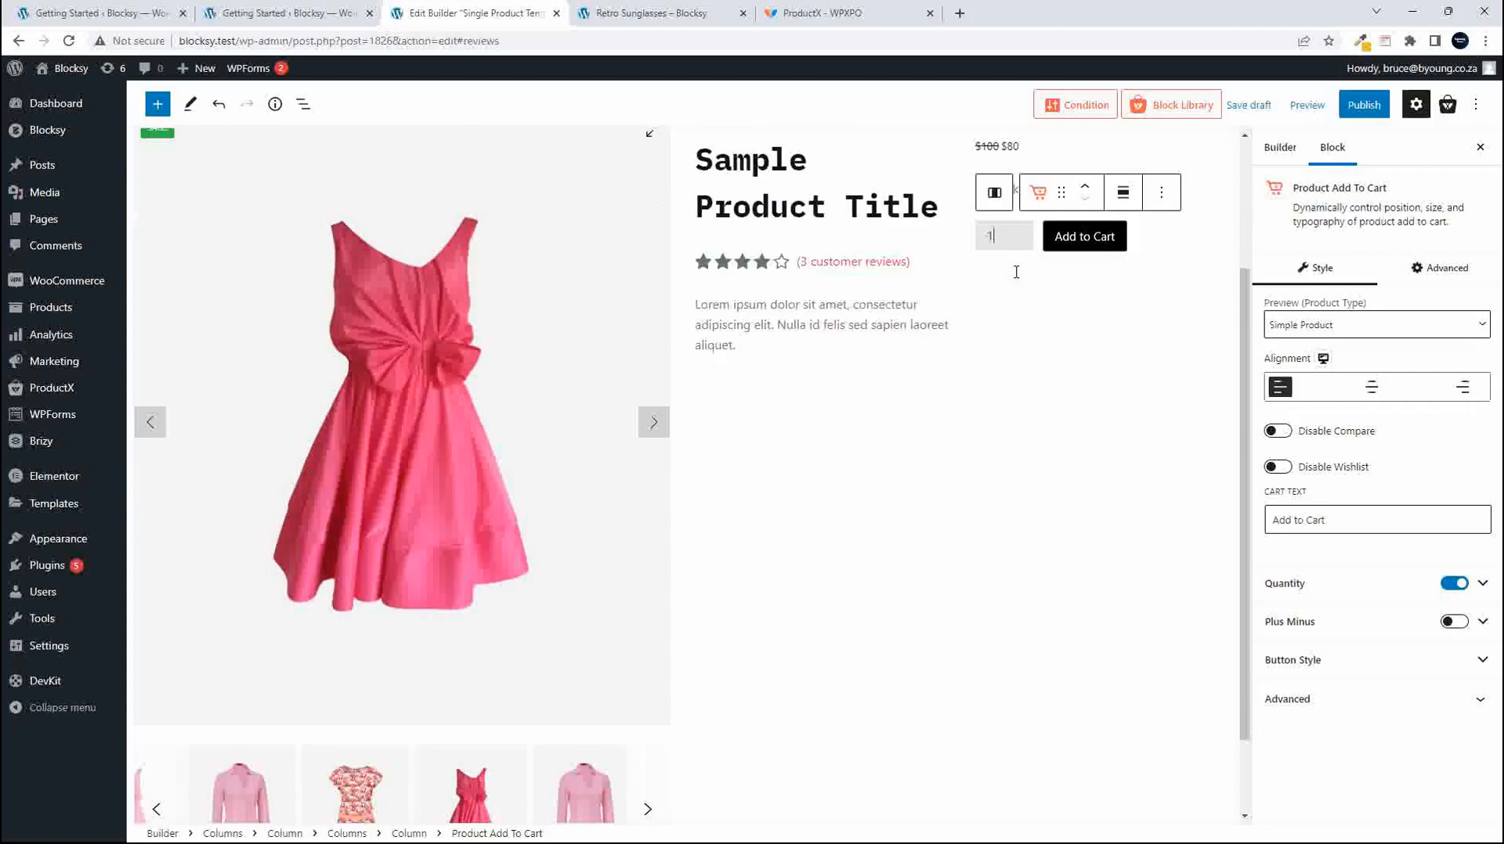
Add the Product Description block below the nested columns, across the full width of the outer second column.
scroll(962, 448, "up", 3)
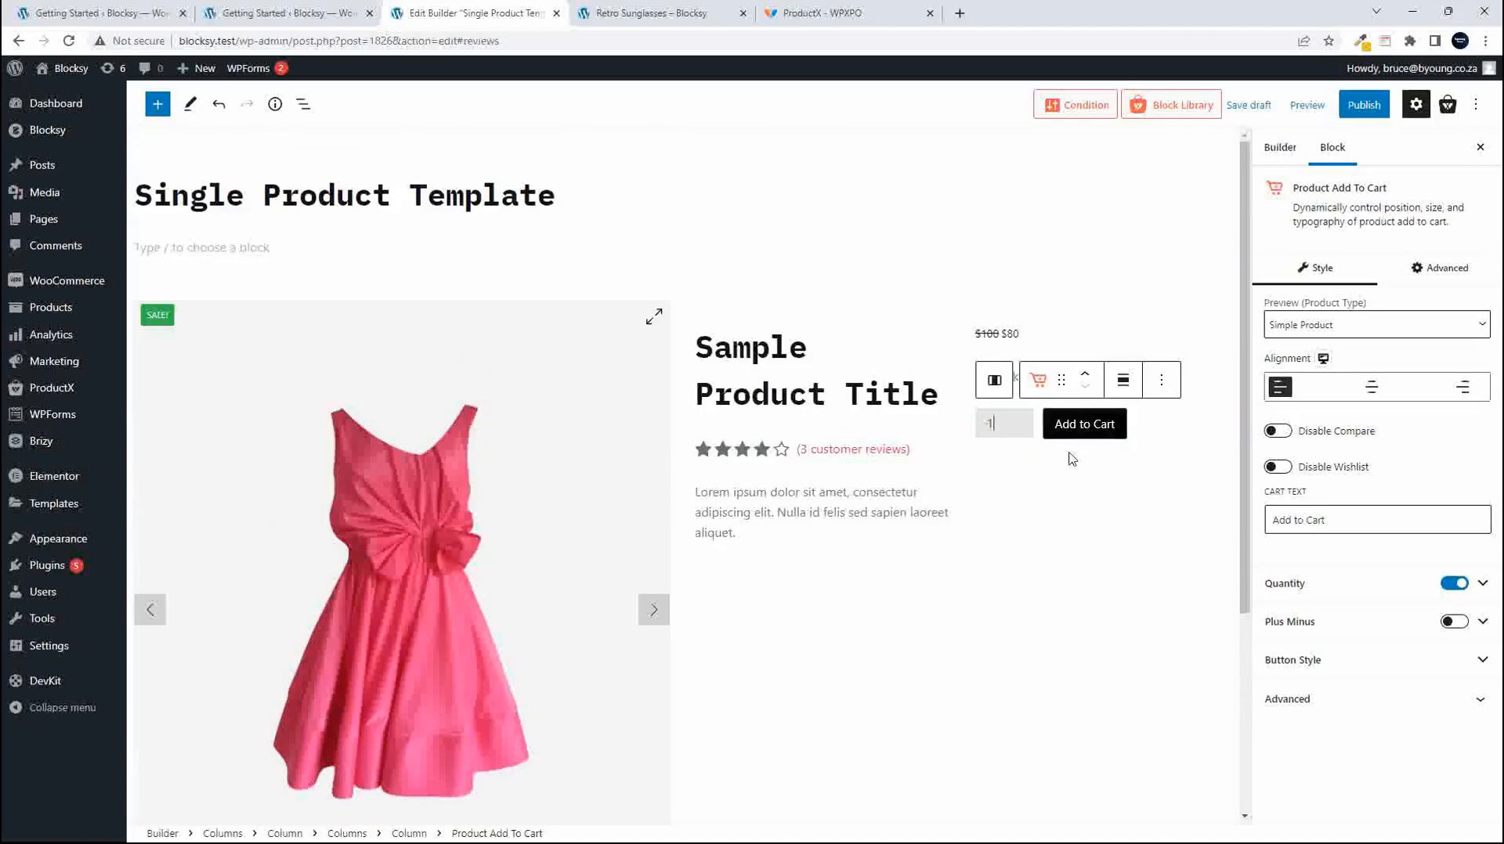
left_click(955, 548)
left_click(852, 495)
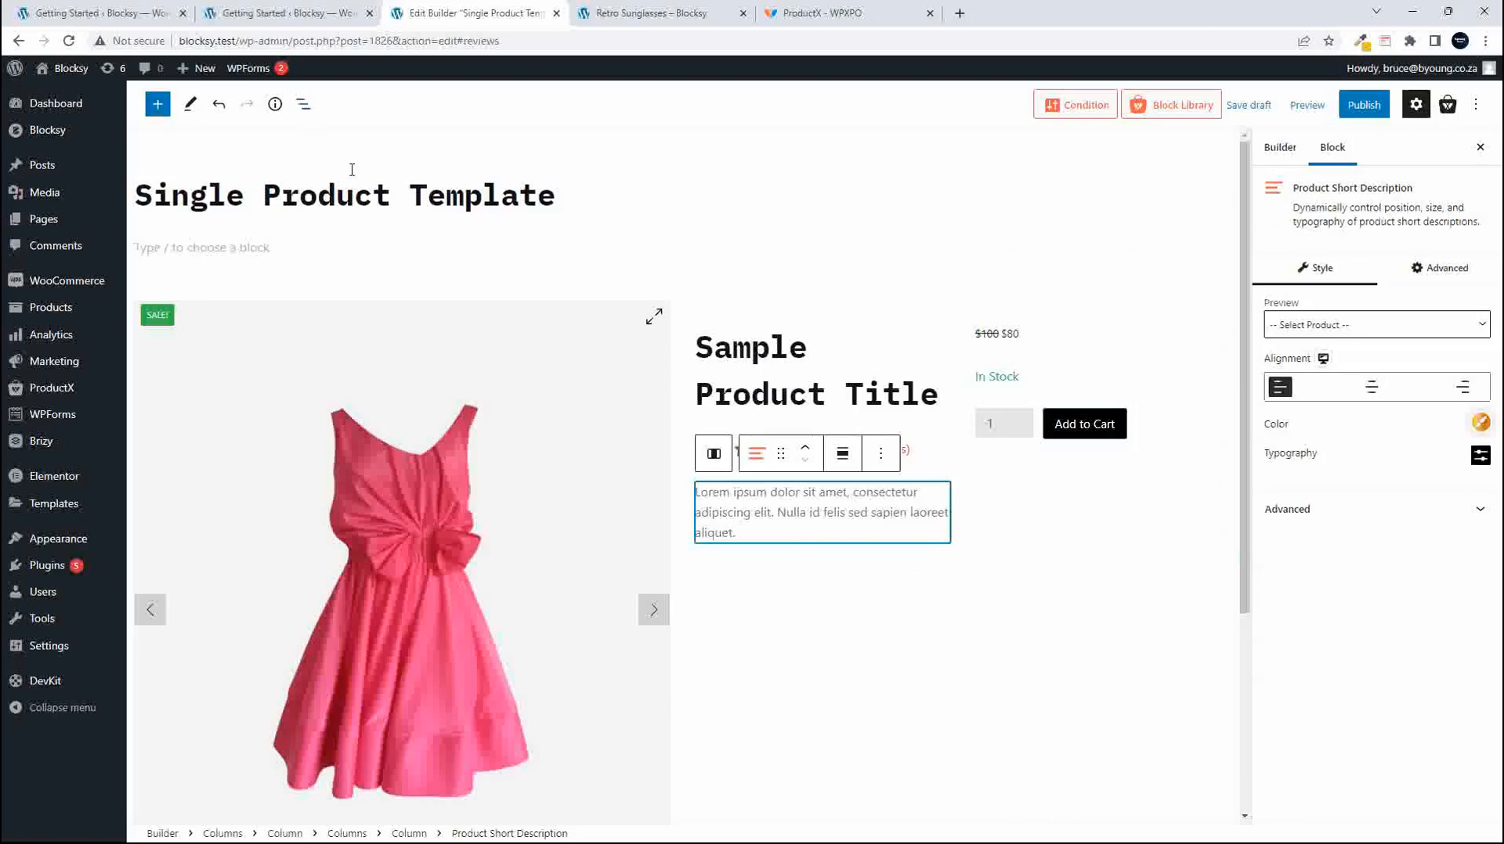
left_click(159, 107)
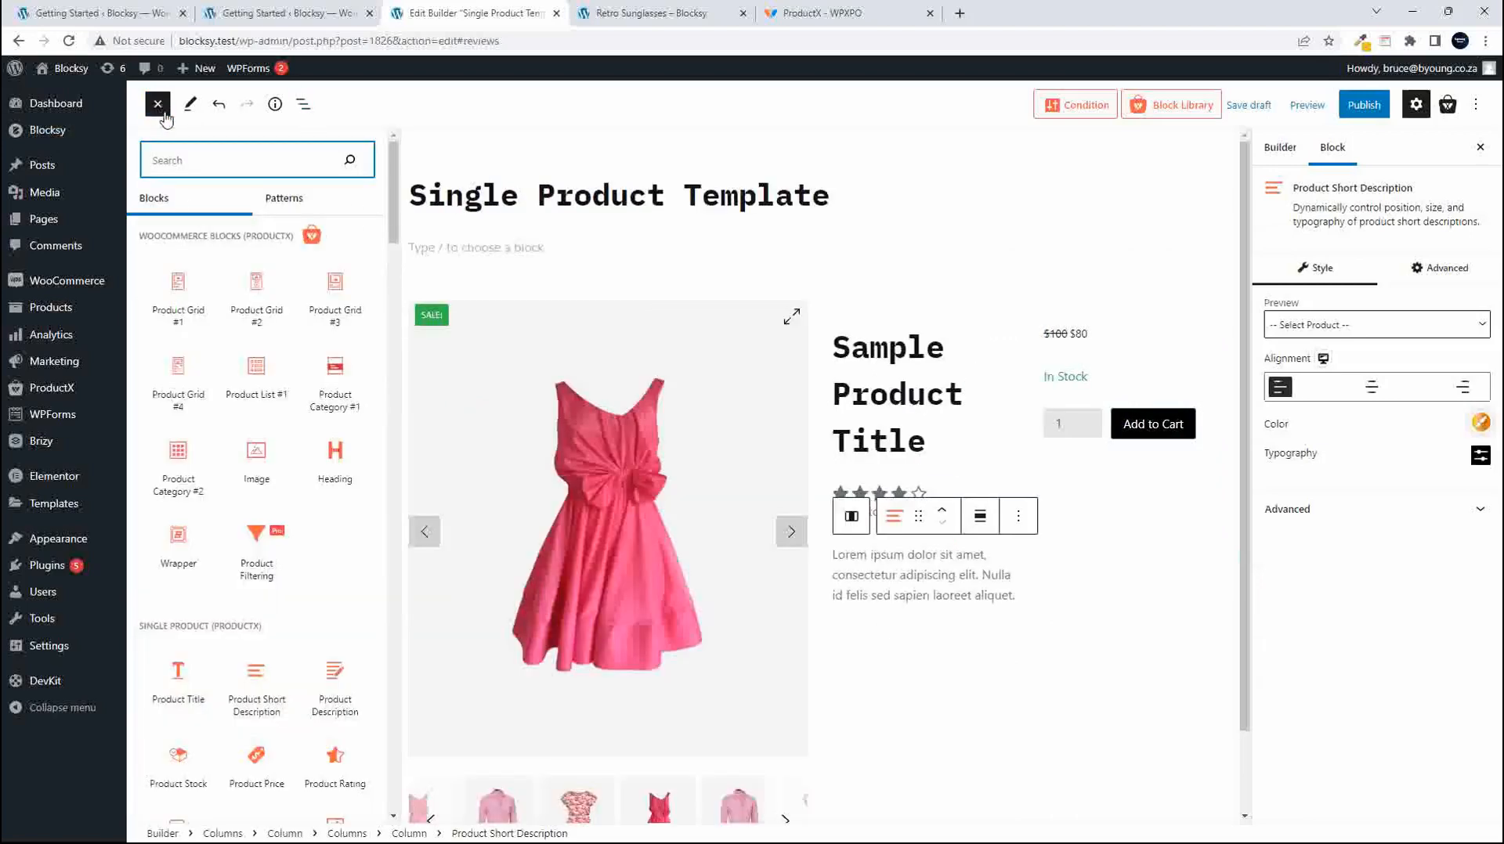
scroll(248, 439, "down", 5)
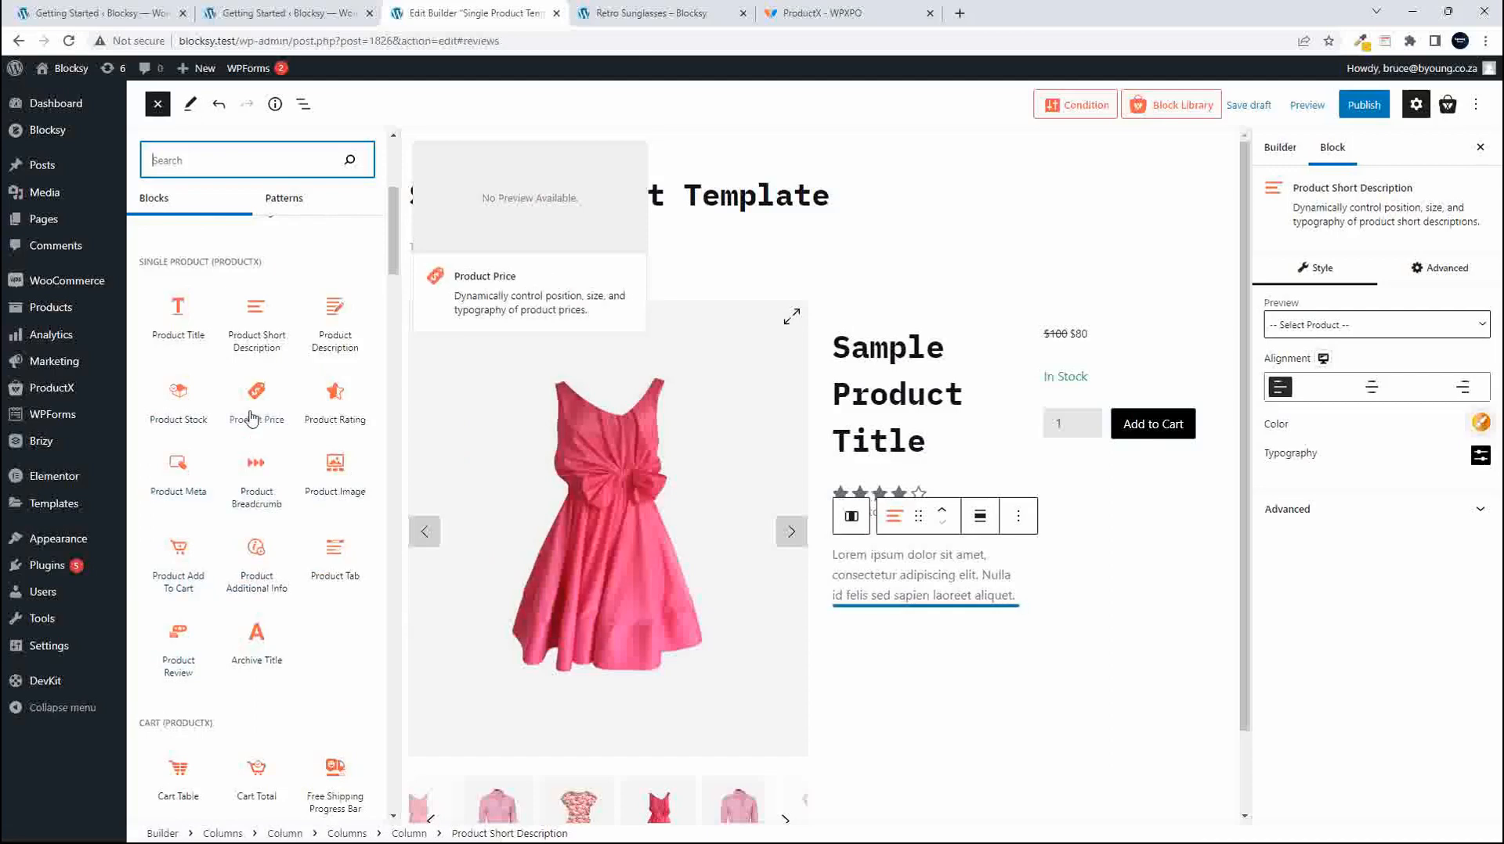
left_click_drag(332, 323, 987, 644)
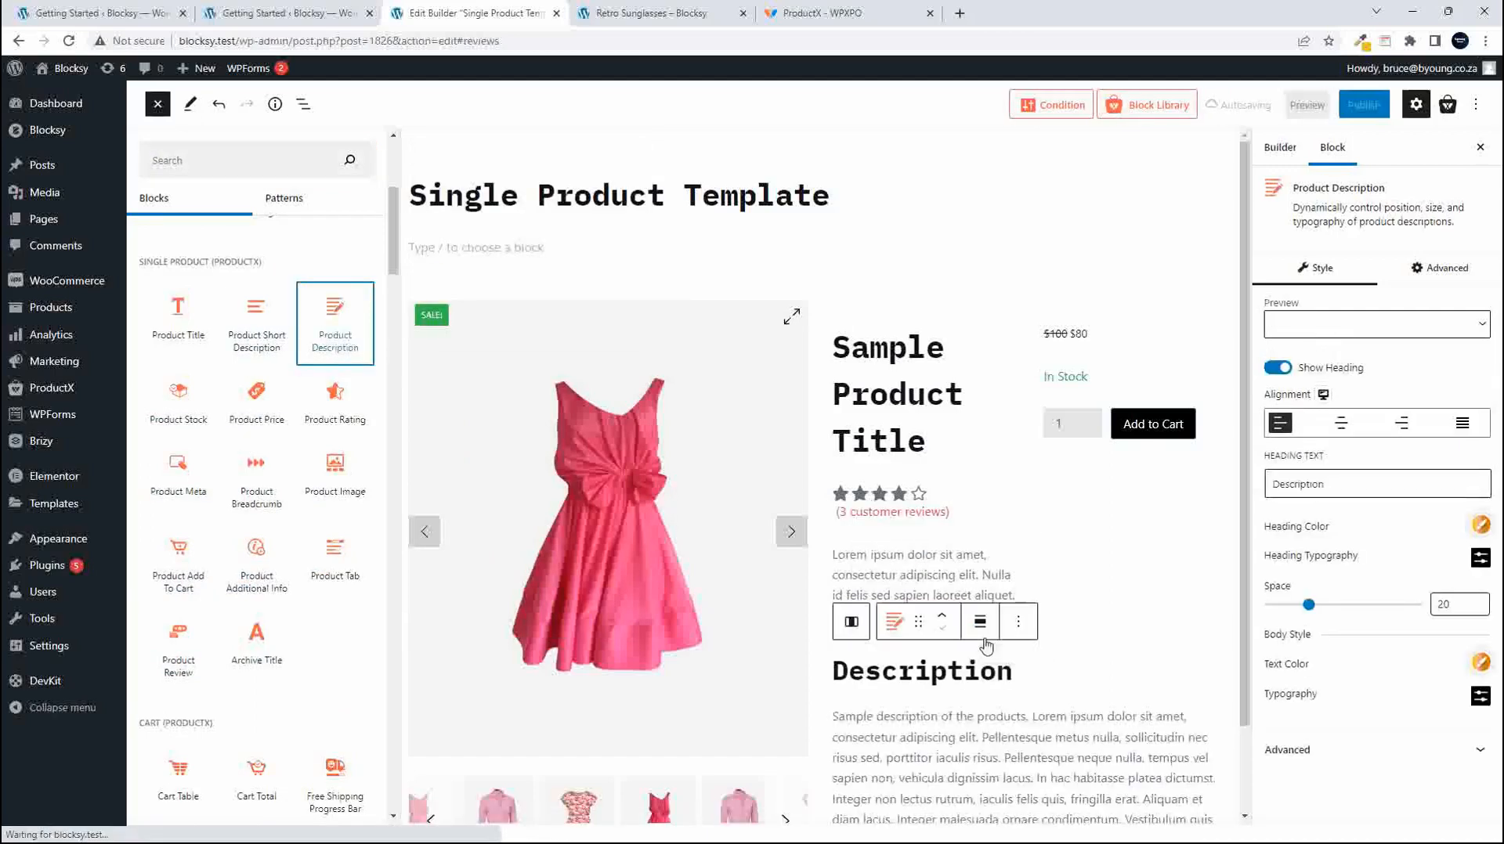
scroll(1064, 703, "down", 1)
scroll(1064, 702, "up", 1)
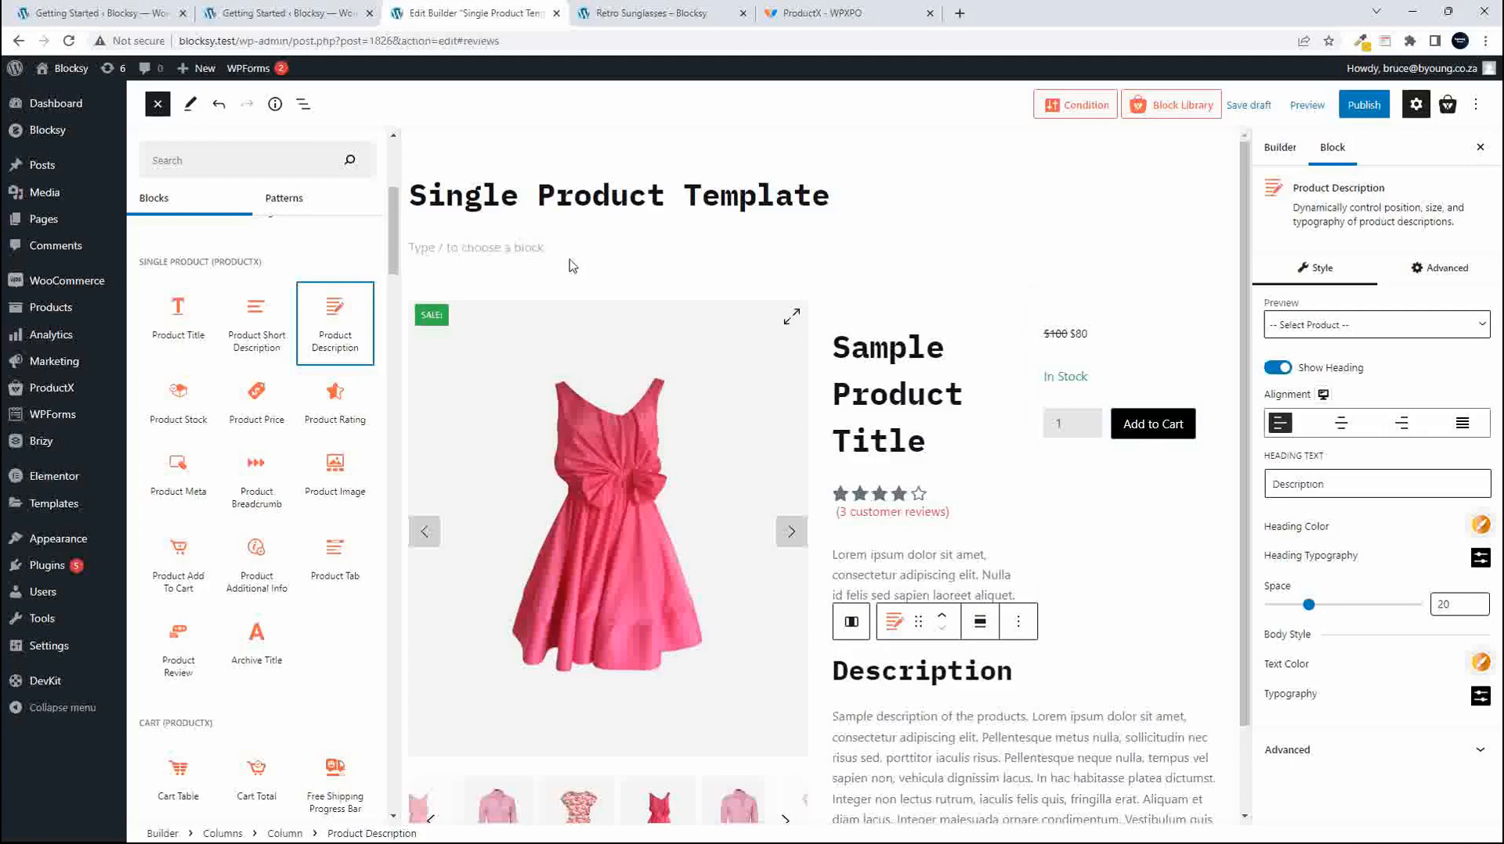
Insert a Row block in place of the empty paragraph above the main columns and clear the block search.
left_click(544, 245)
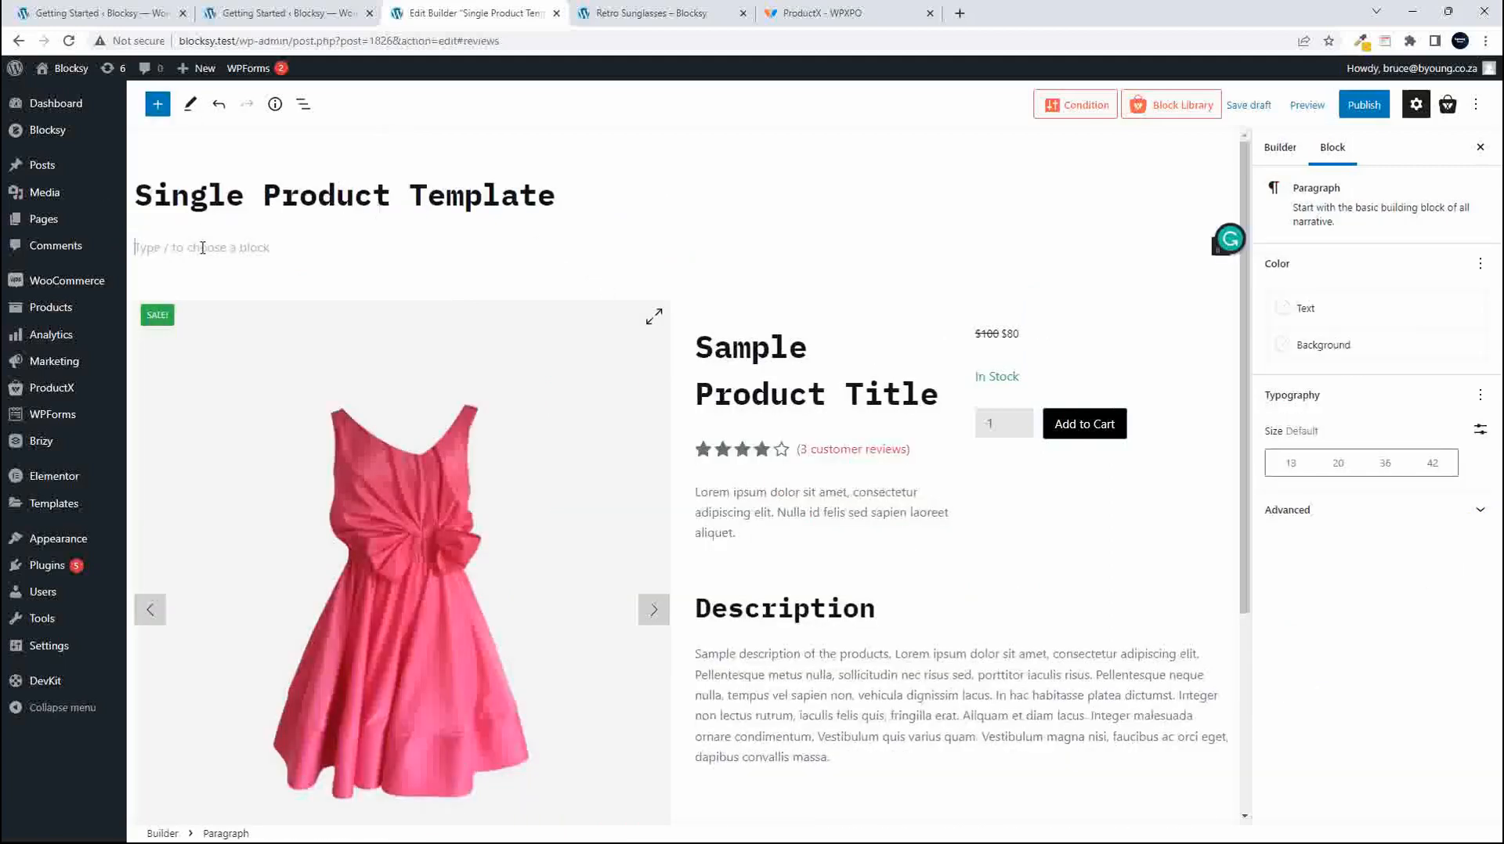
left_click(157, 104)
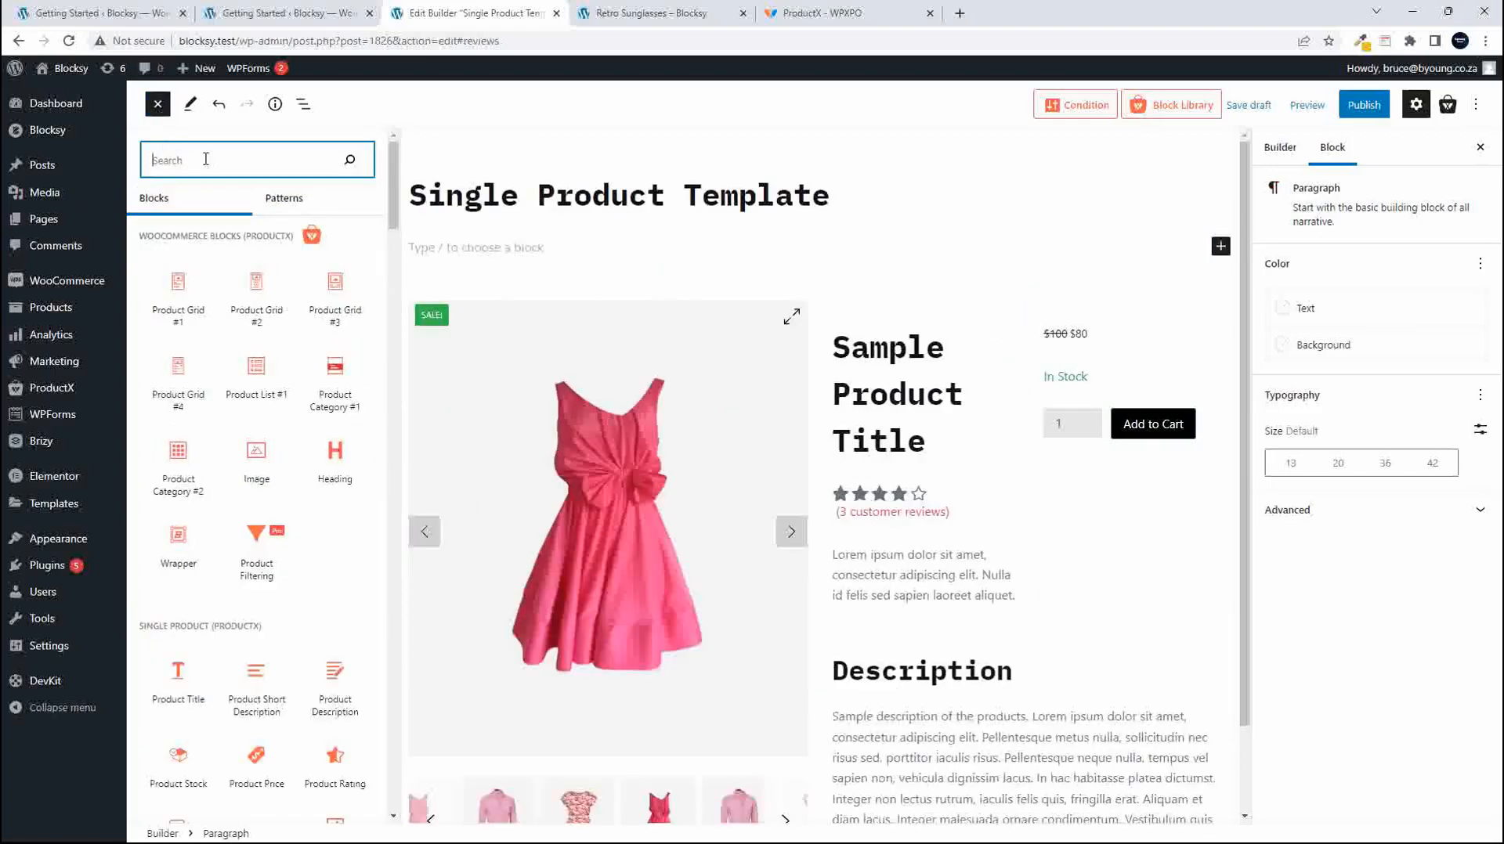
type("row")
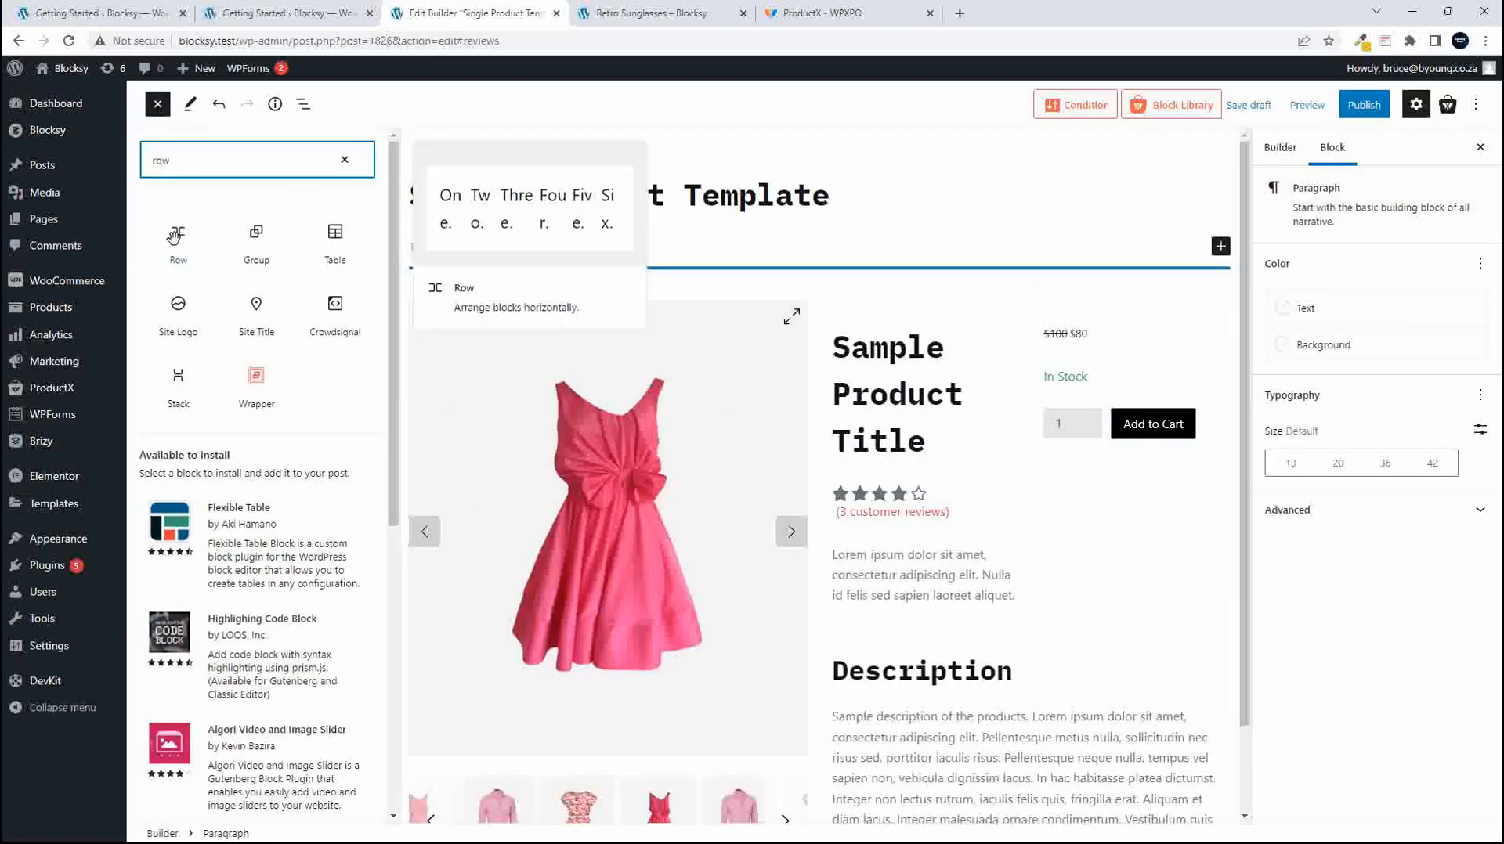
left_click(174, 235)
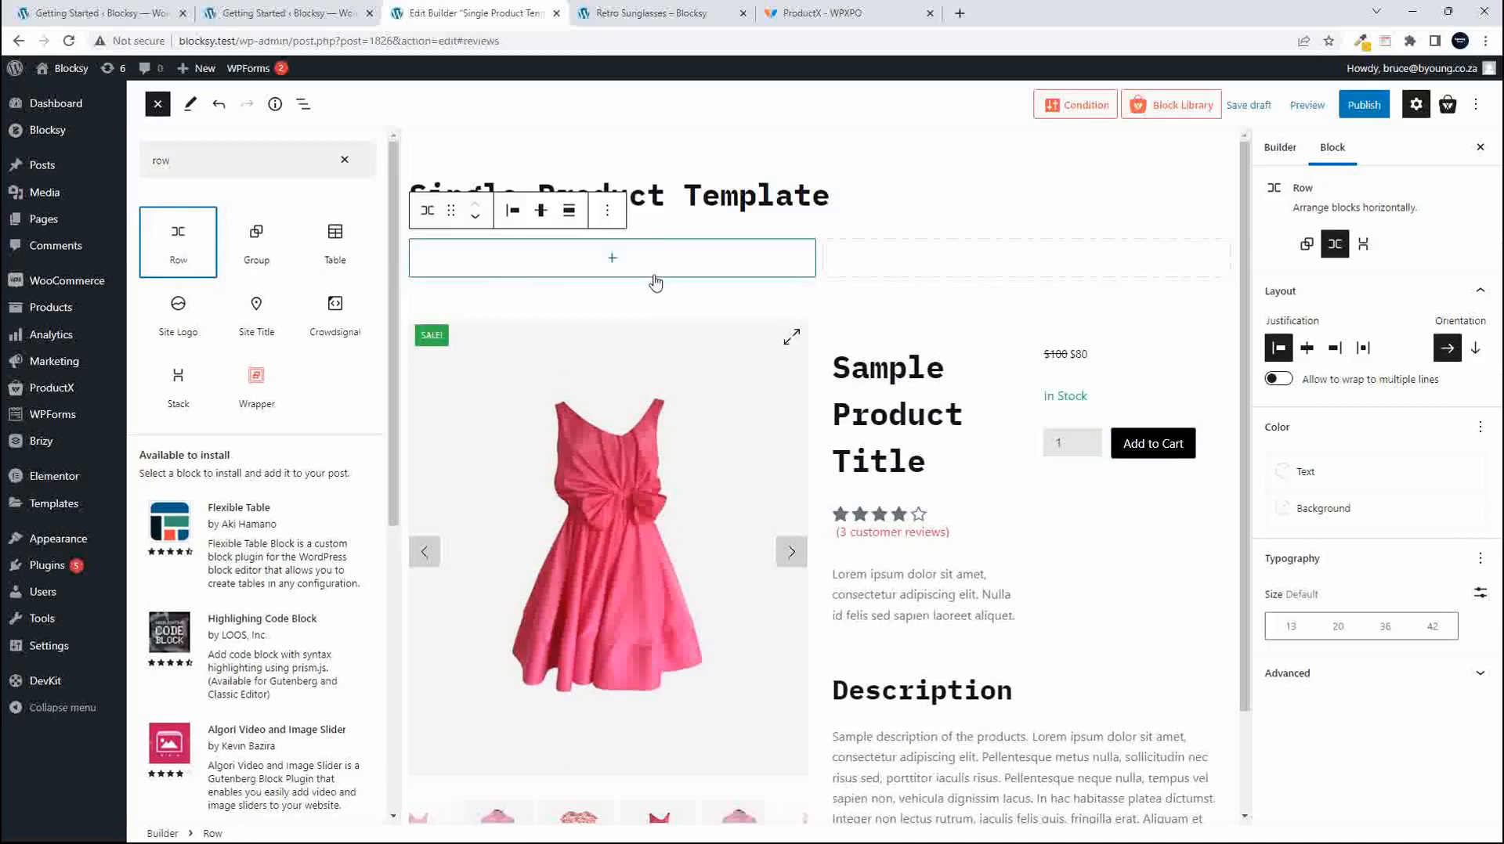
left_click(345, 160)
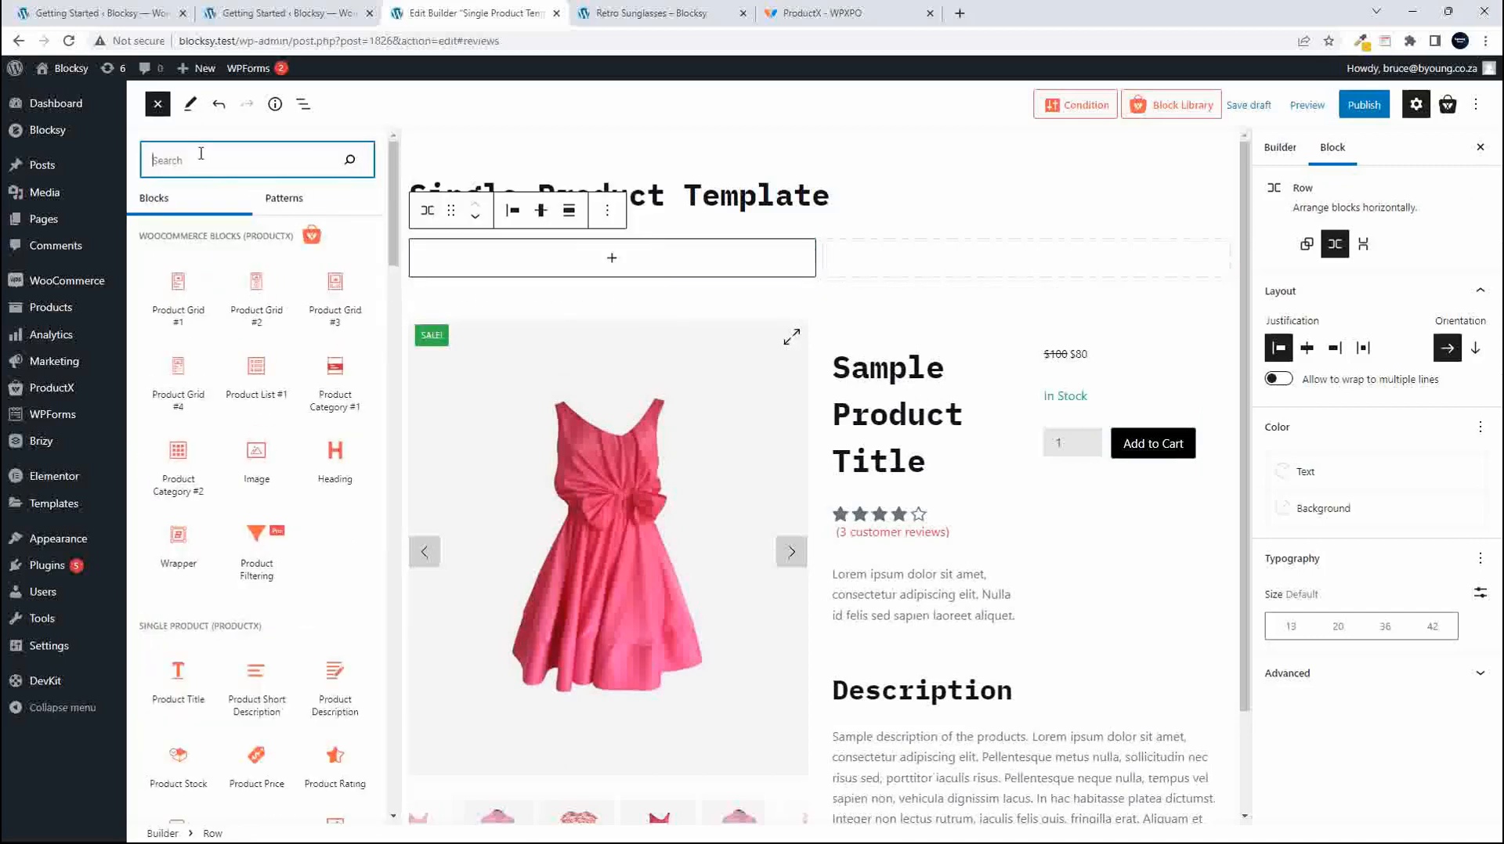
Add the Product Breadcrumb block inside the Row block above the main columns.
scroll(247, 525, "down", 5)
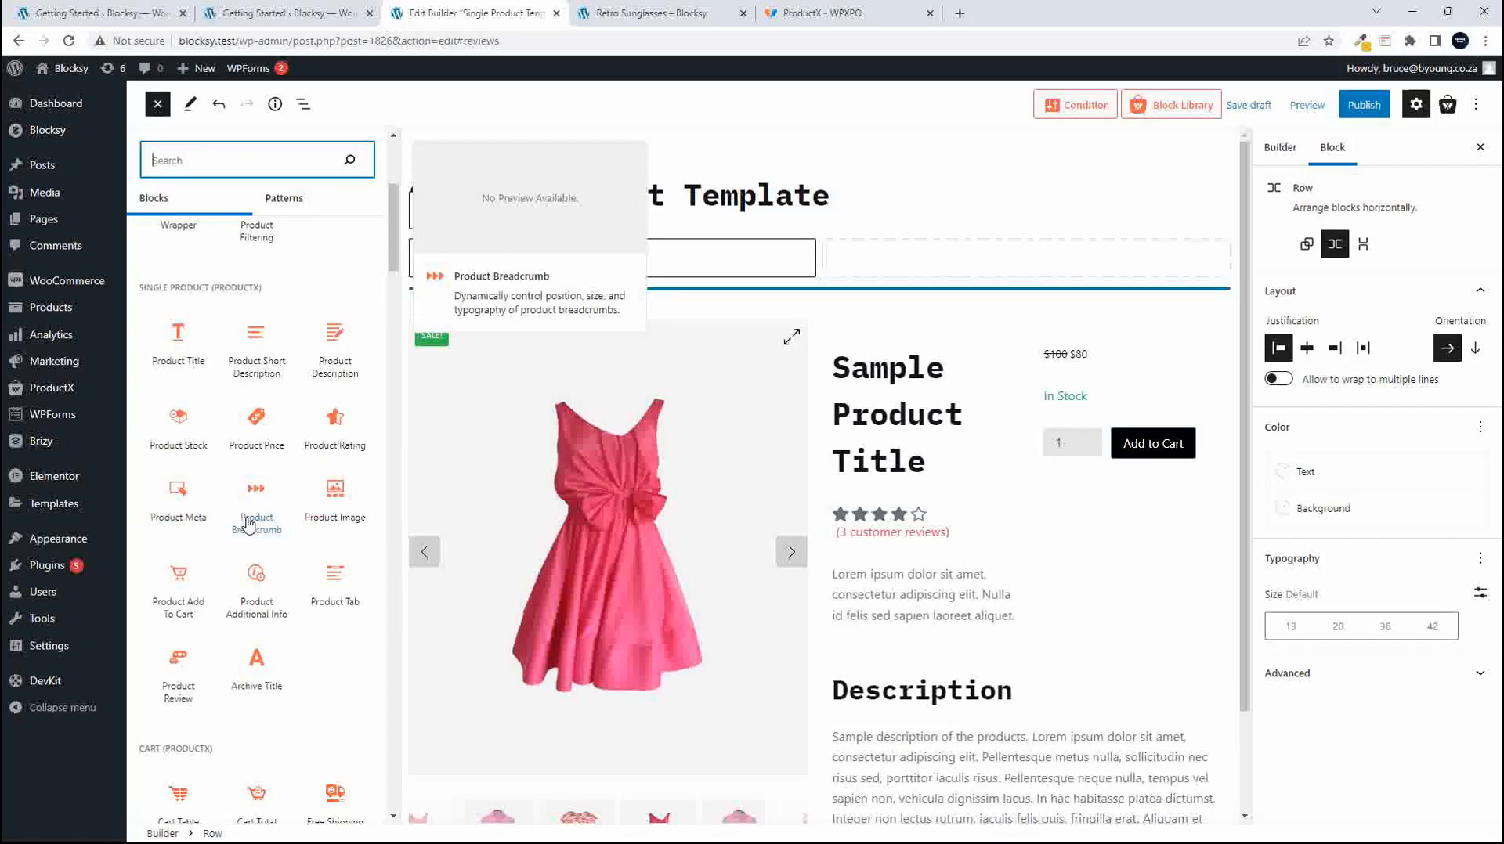
left_click_drag(259, 532, 670, 261)
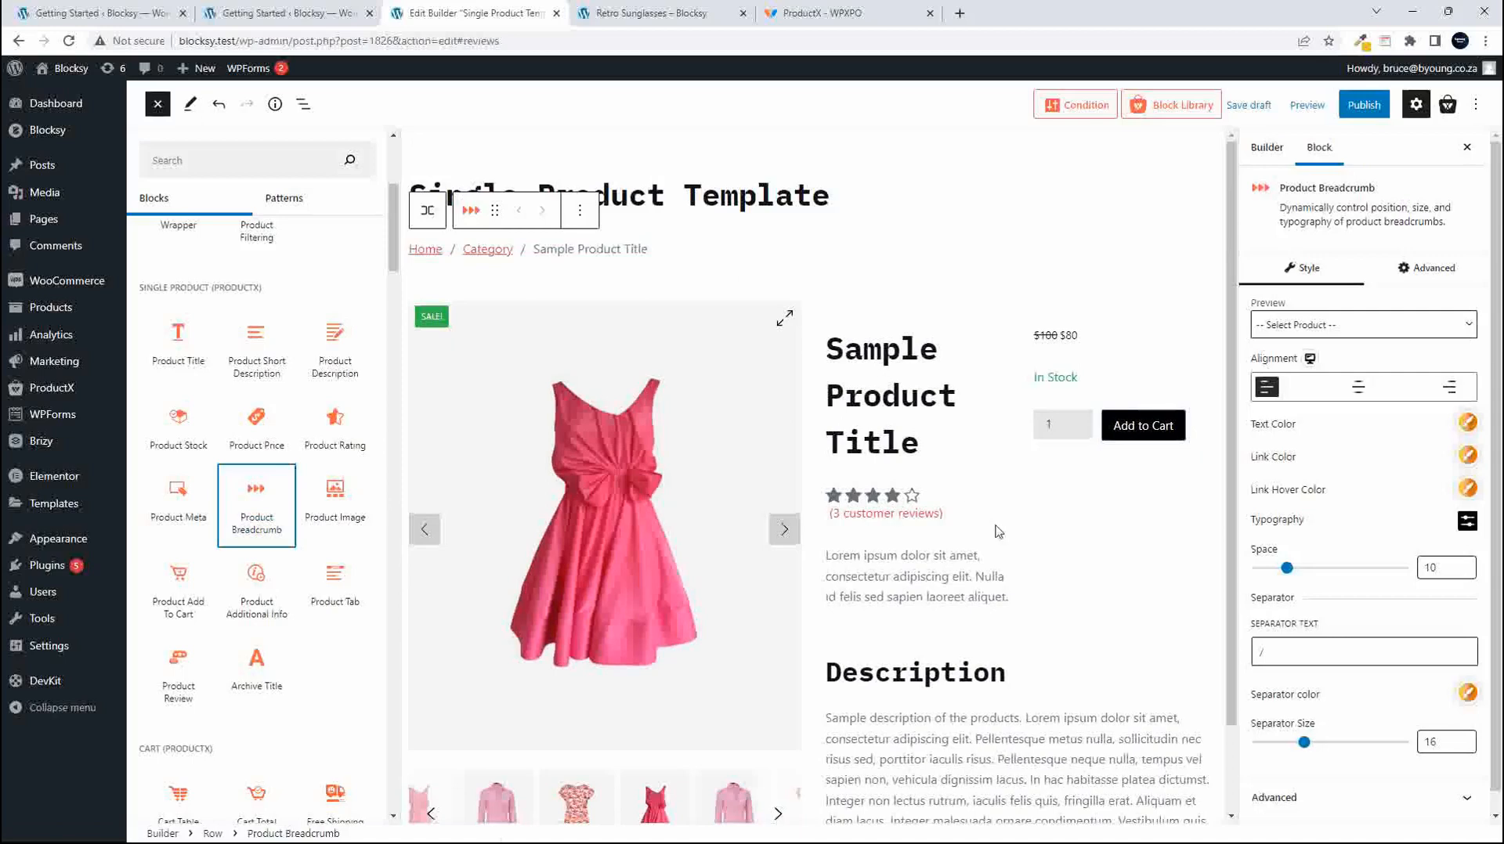
scroll(1081, 543, "down", 1)
scroll(1080, 543, "up", 1)
Expand the main and nested columns in the block list view and set the outer product image column's width to 40%.
left_click(307, 104)
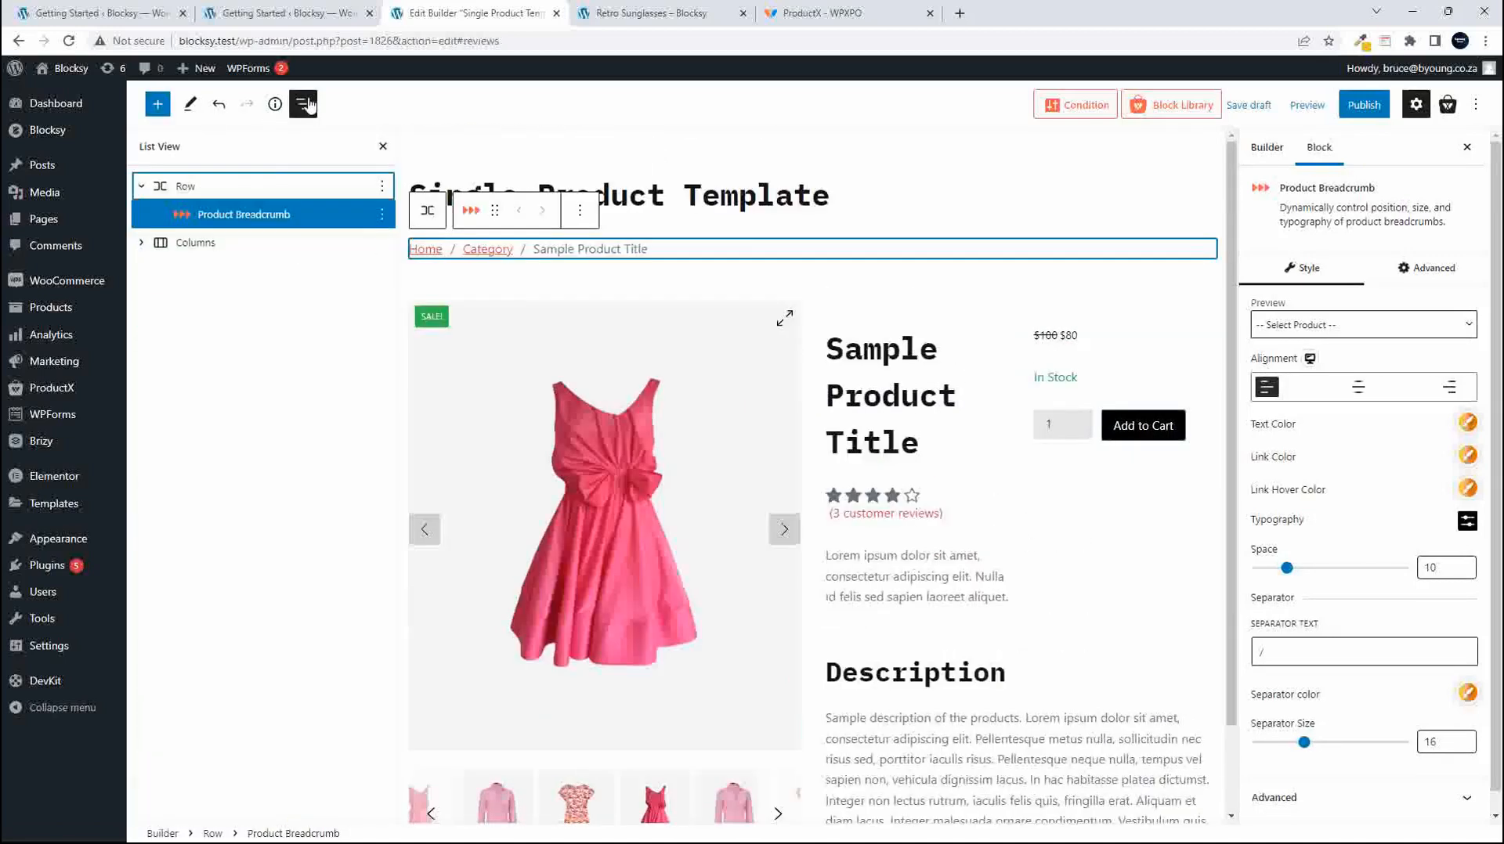
left_click(141, 242)
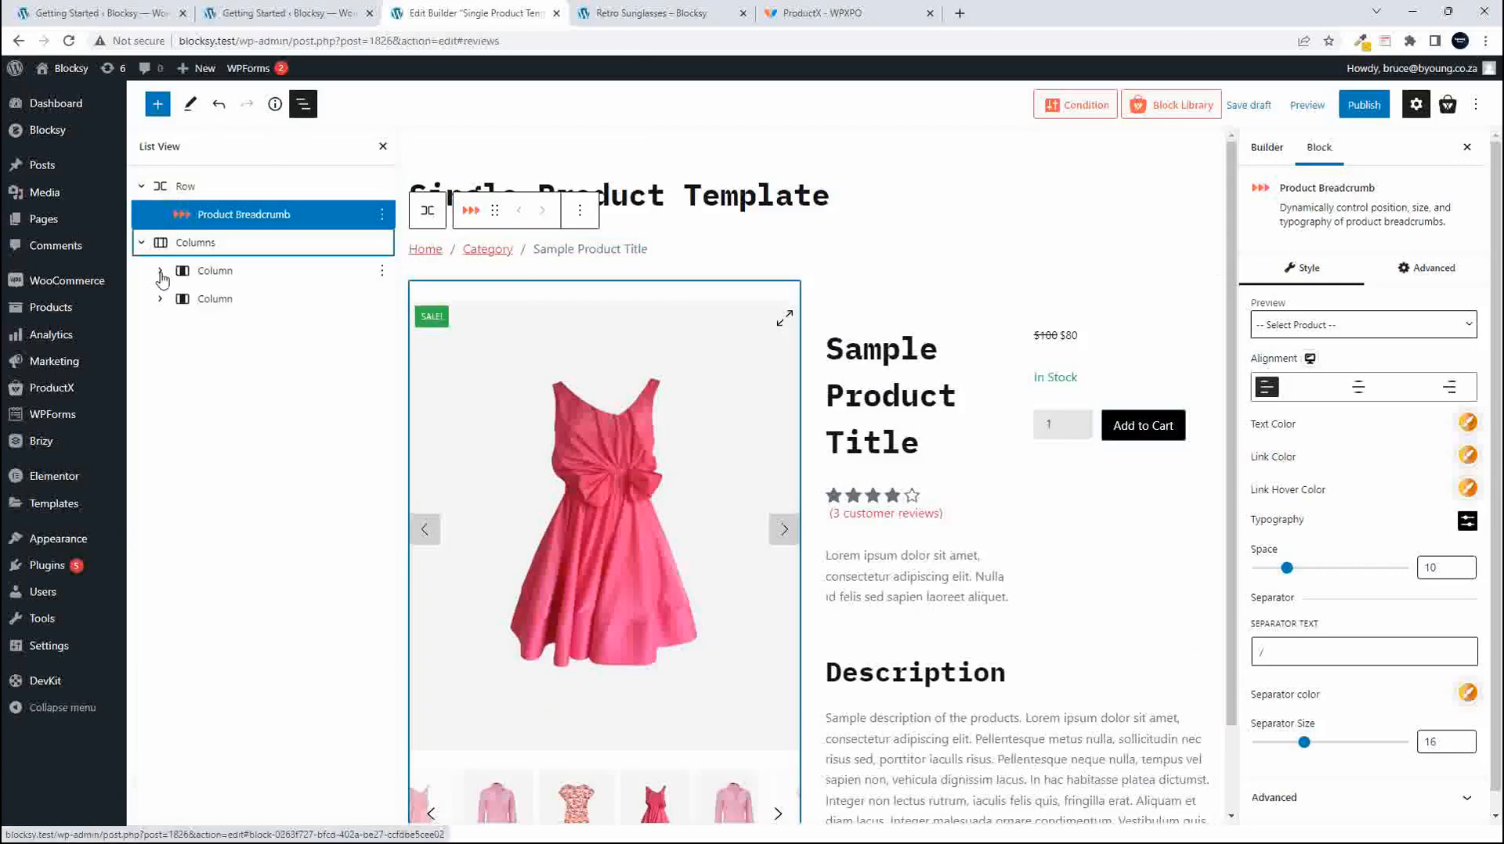
left_click(161, 270)
left_click(161, 328)
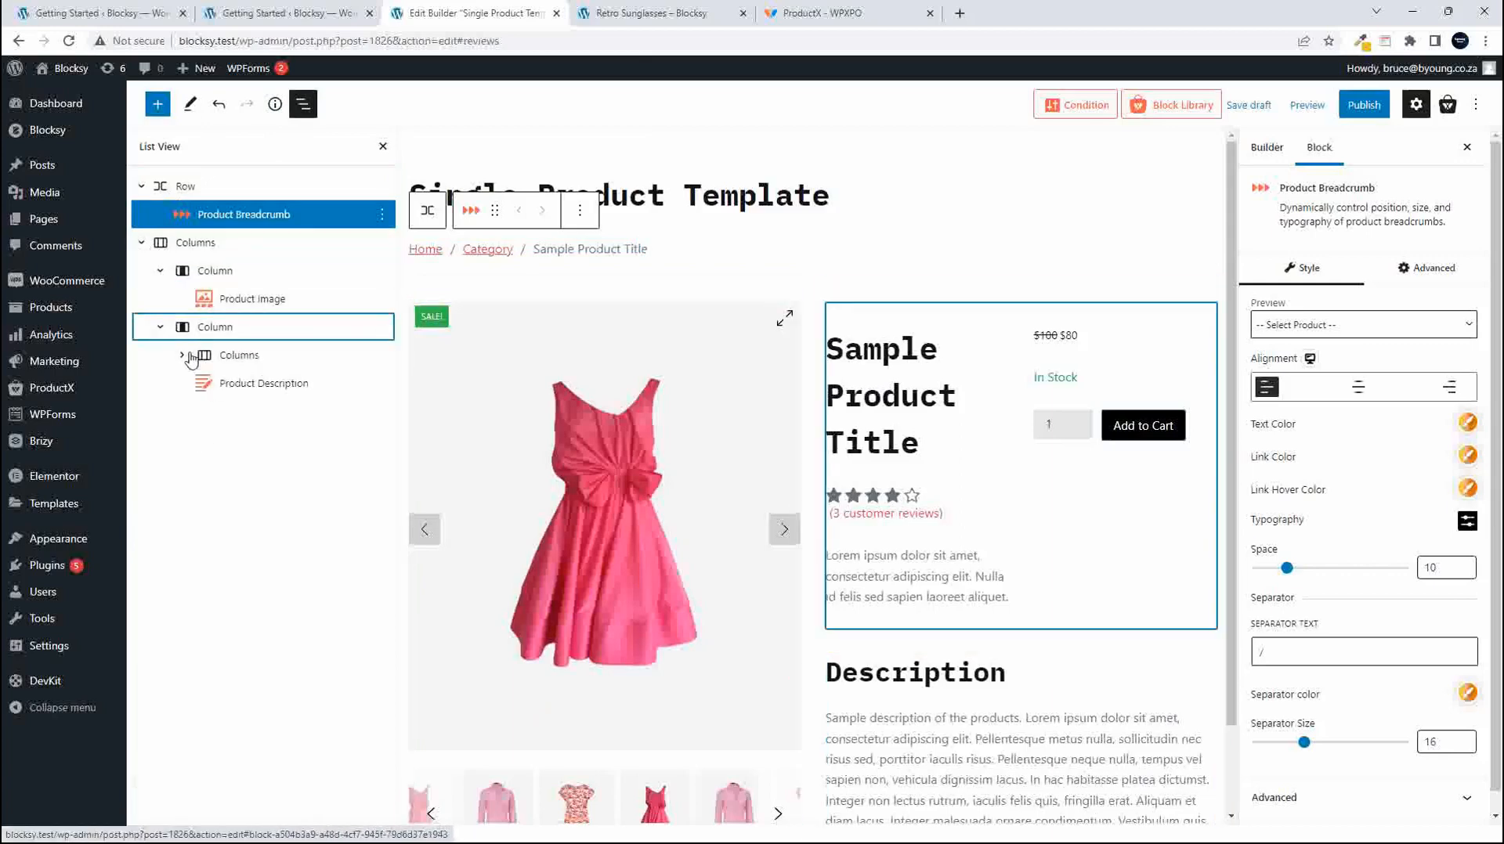
left_click(182, 355)
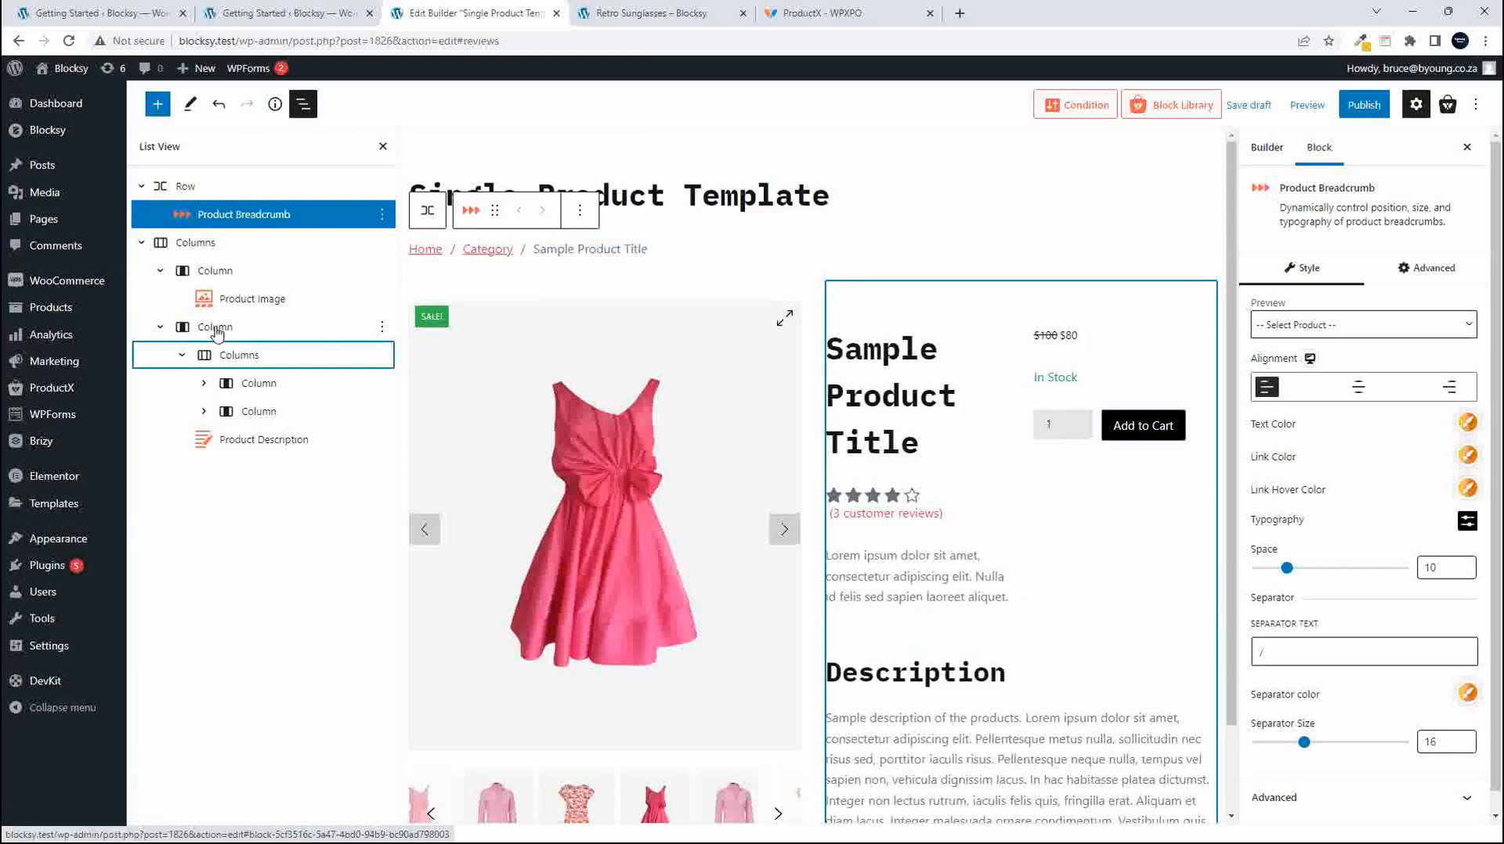
left_click(211, 270)
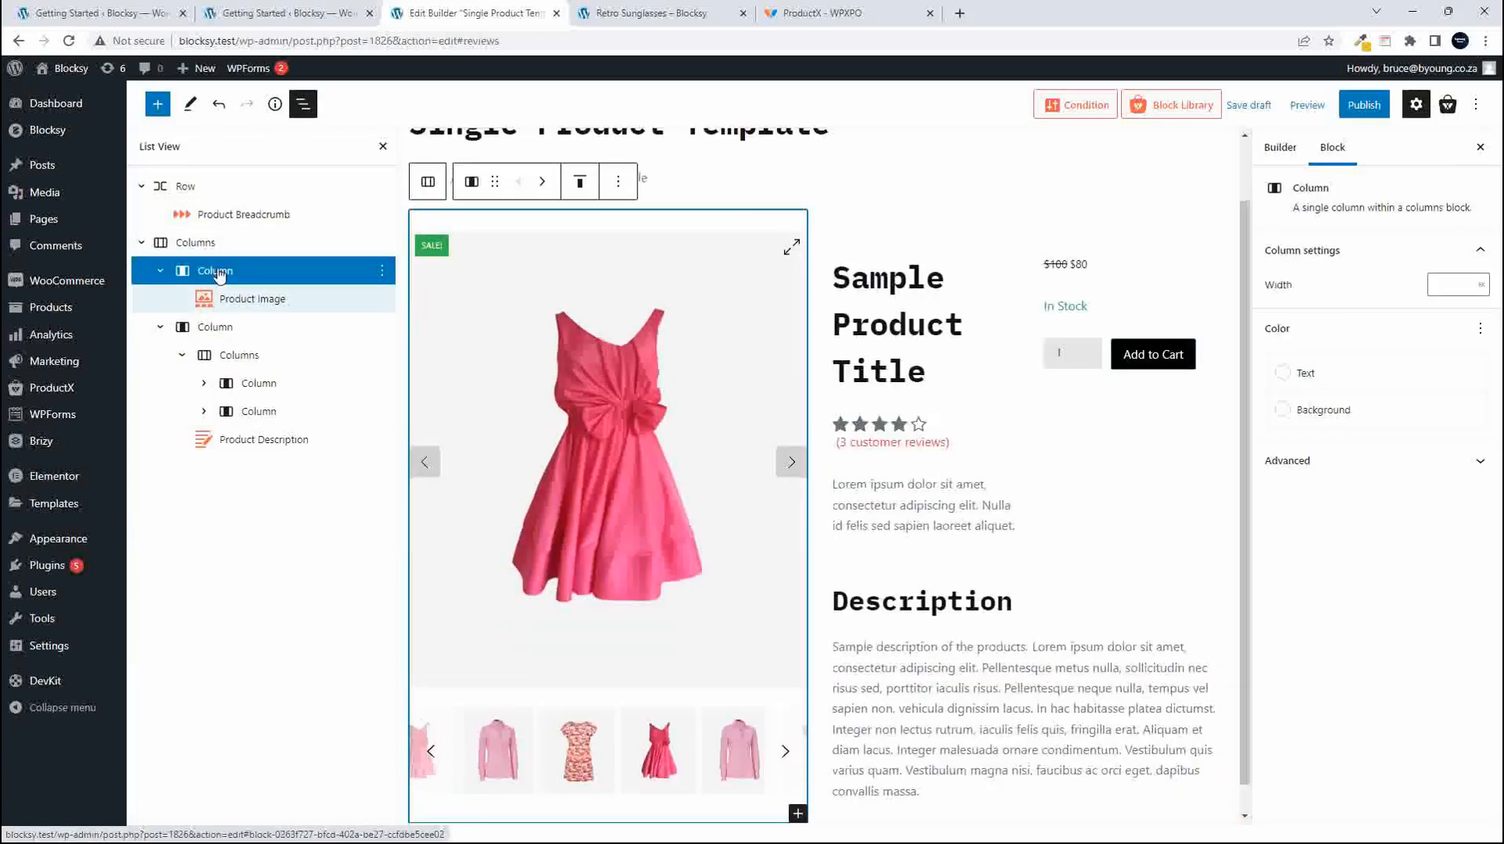
left_click(222, 332)
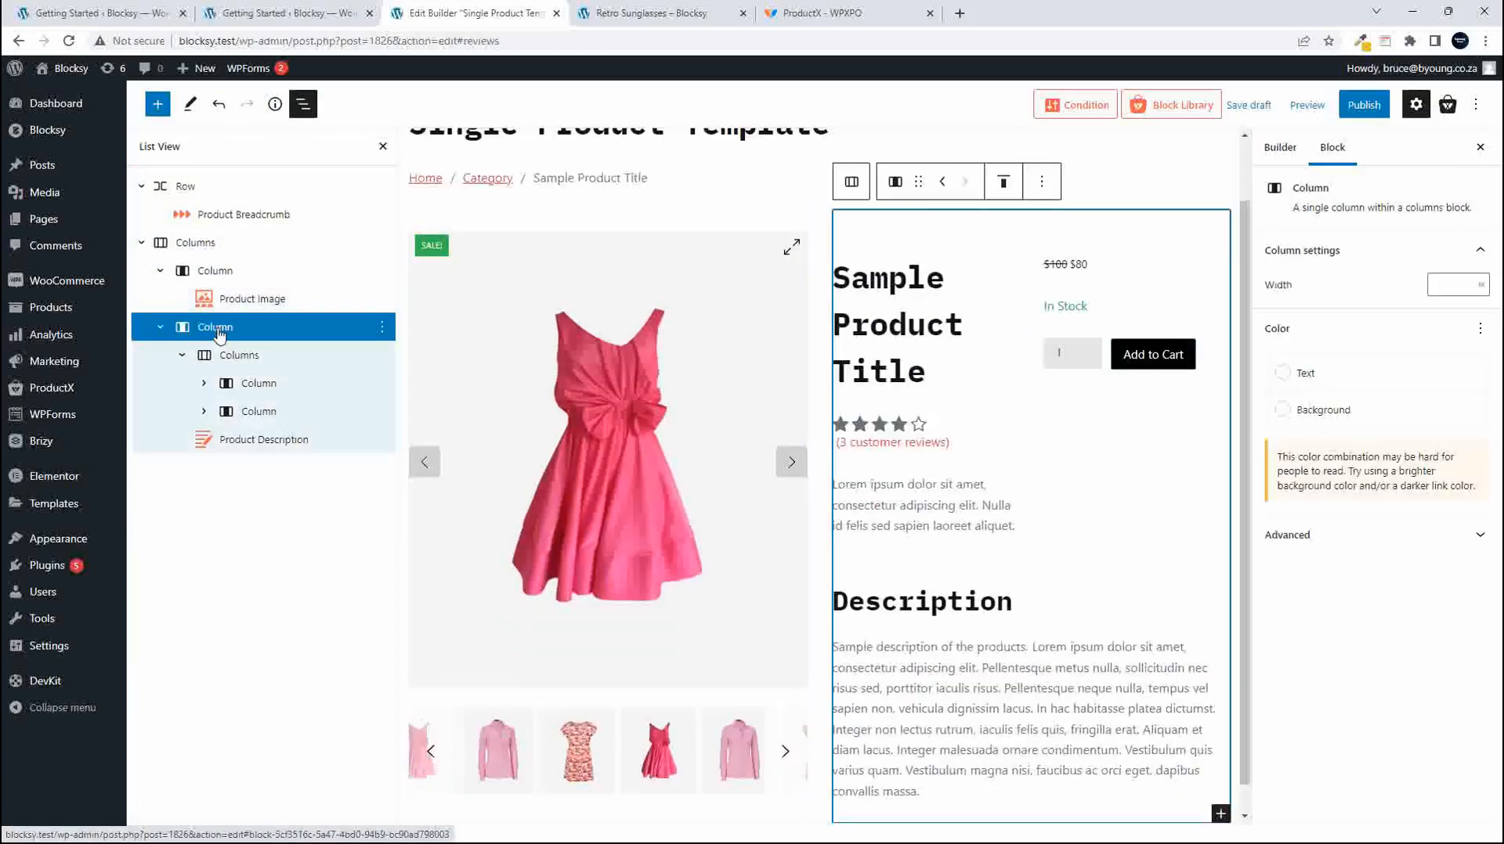
scroll(975, 481, "up", 1)
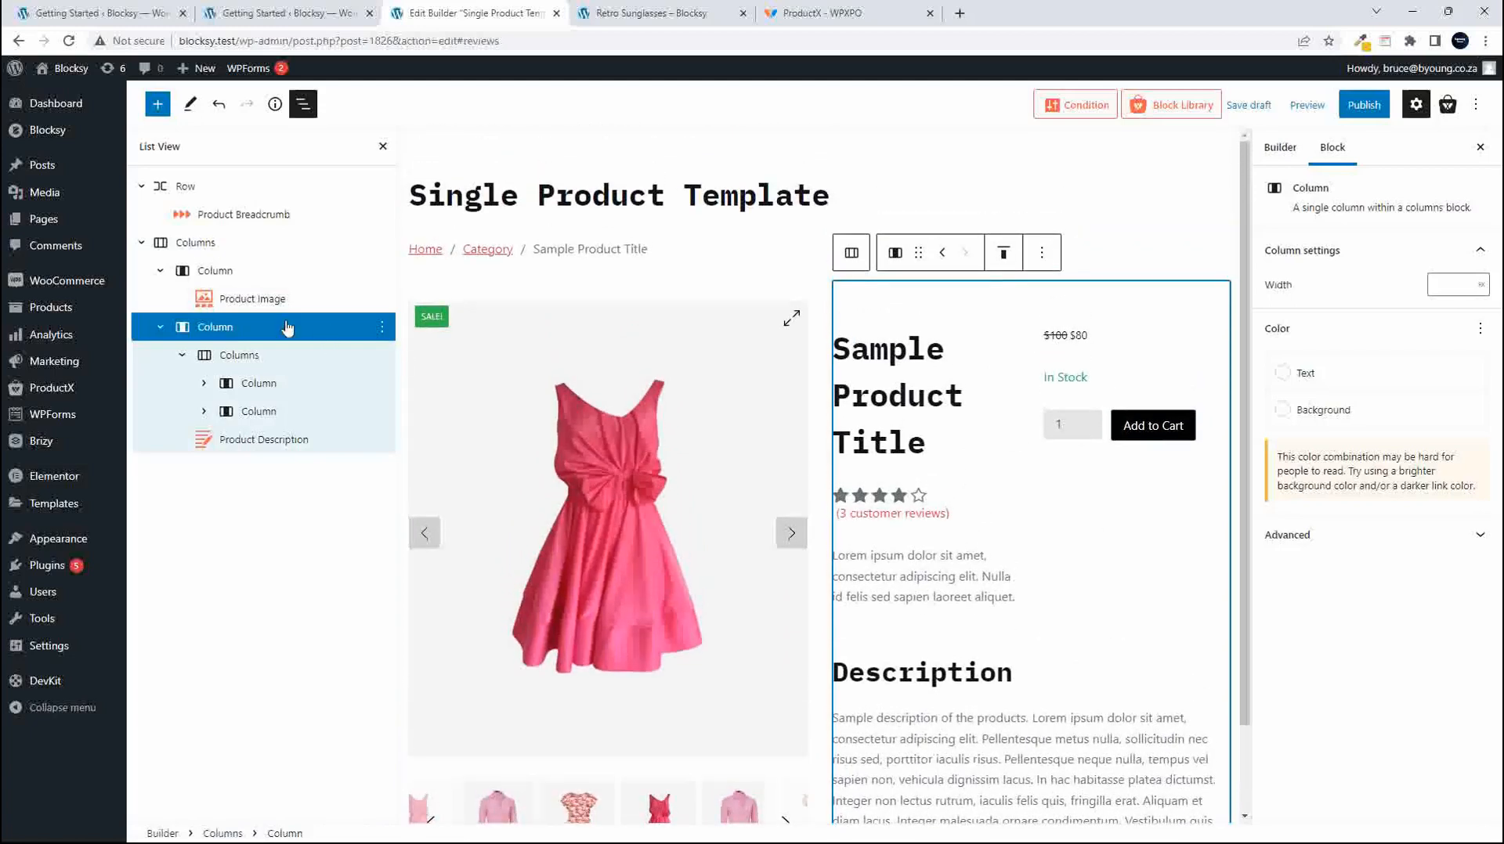
left_click(213, 271)
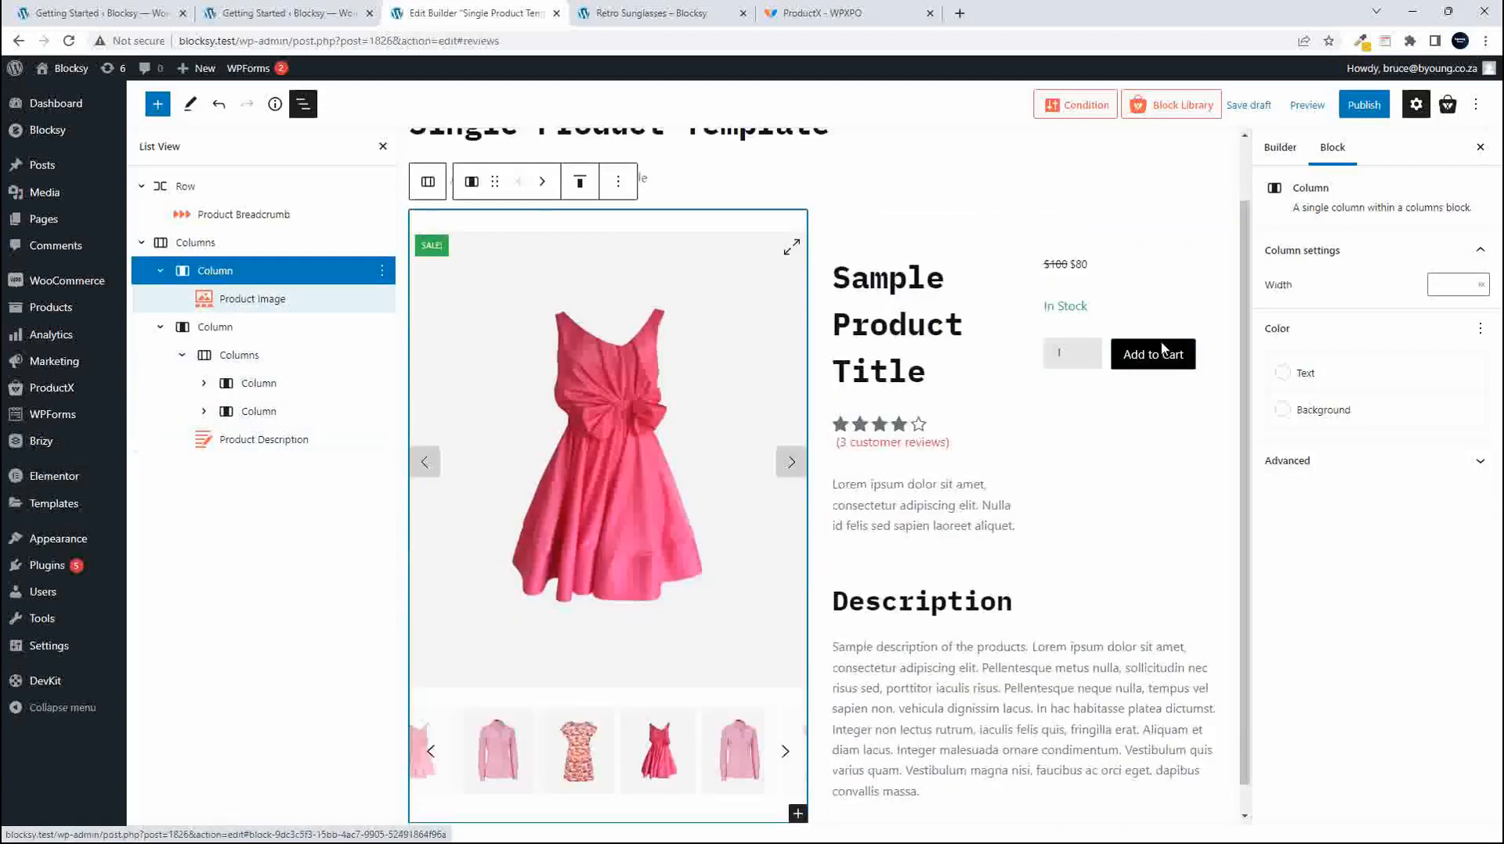
left_click(1481, 285)
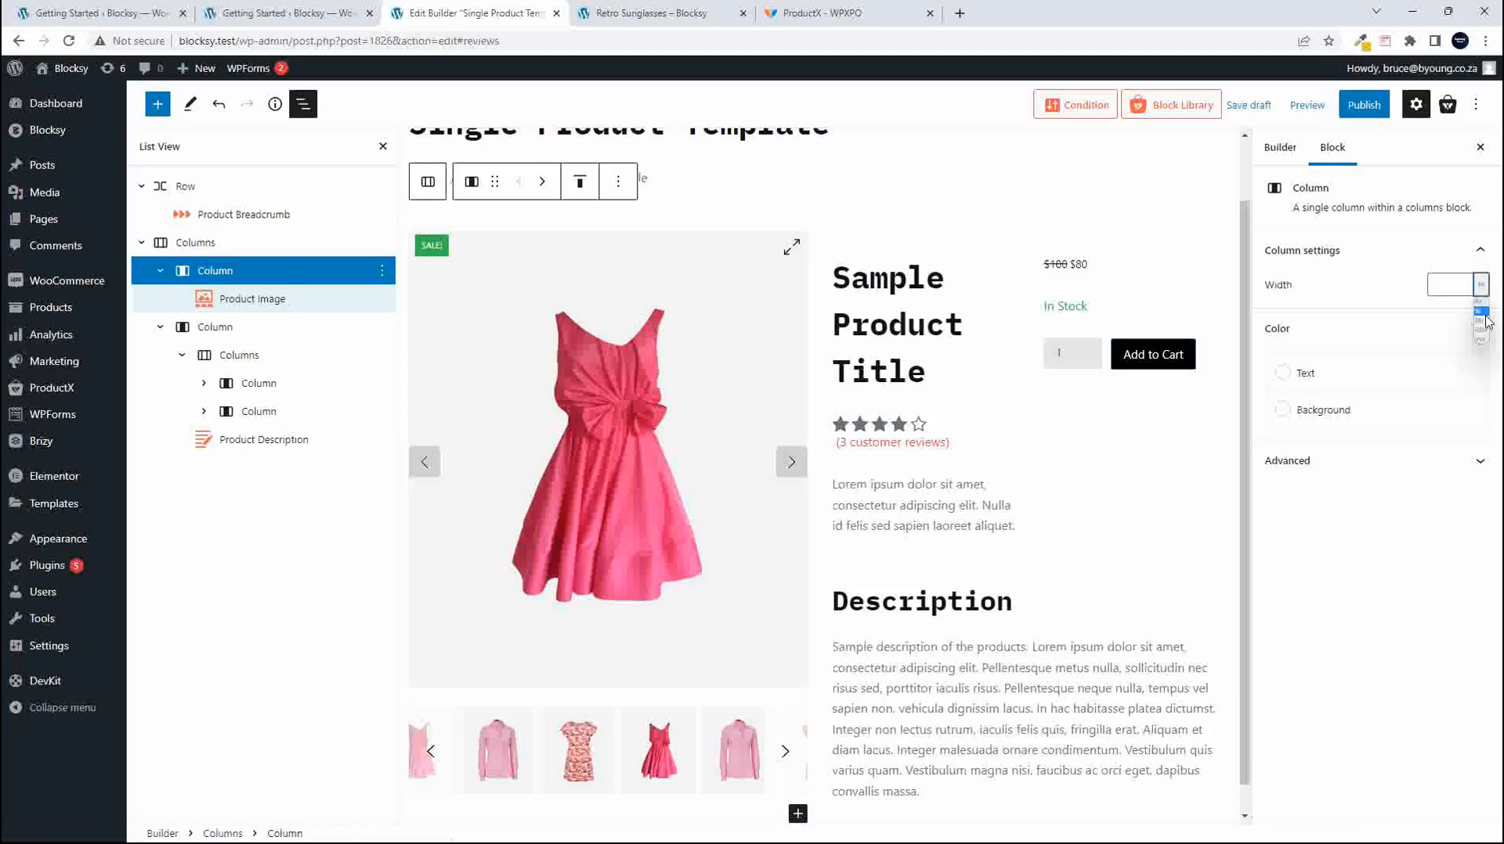
left_click(1481, 313)
left_click(1453, 287)
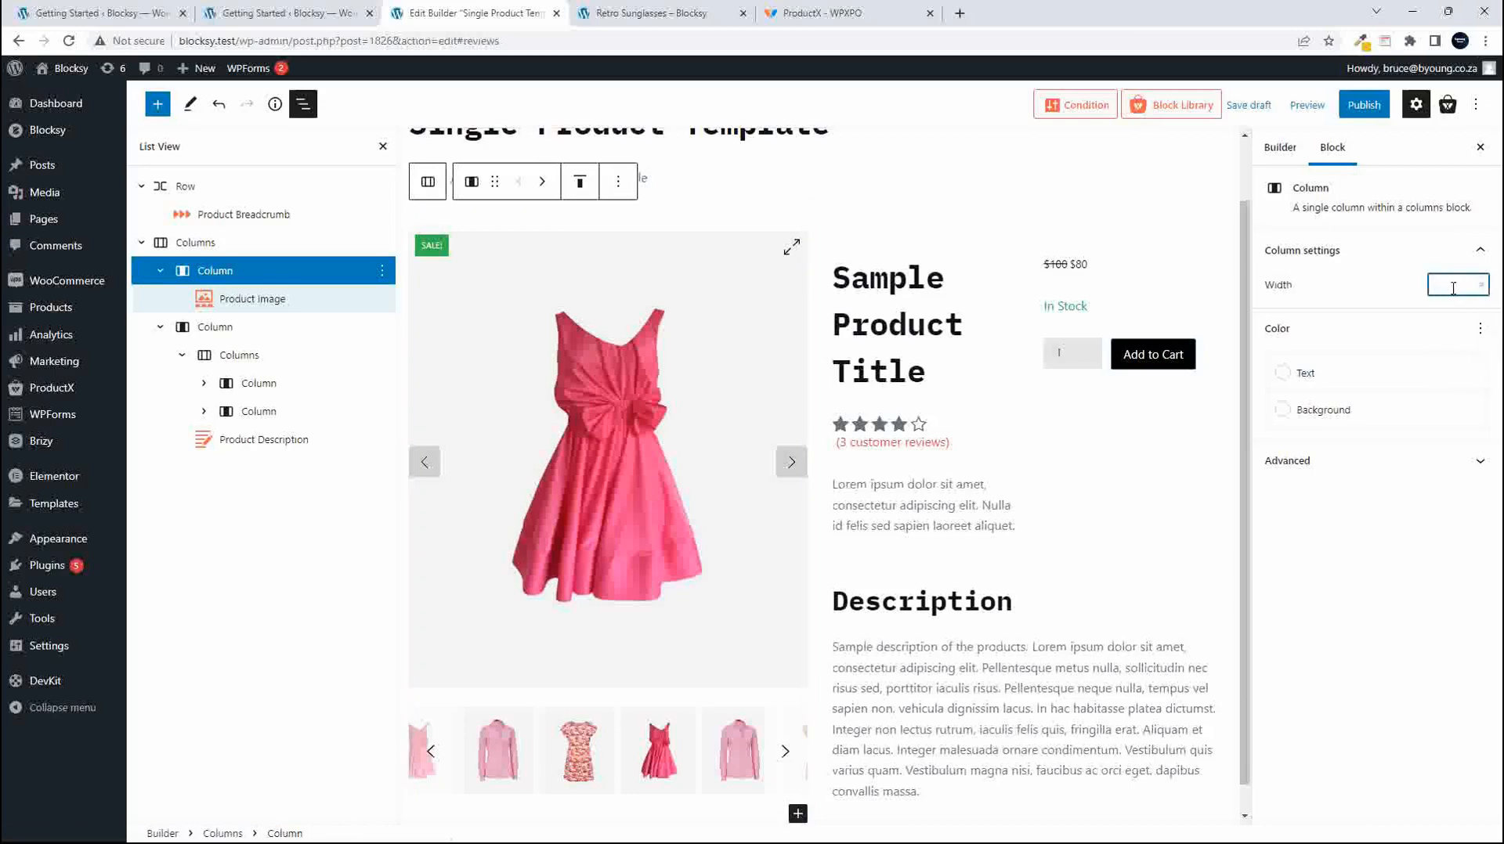
type("40")
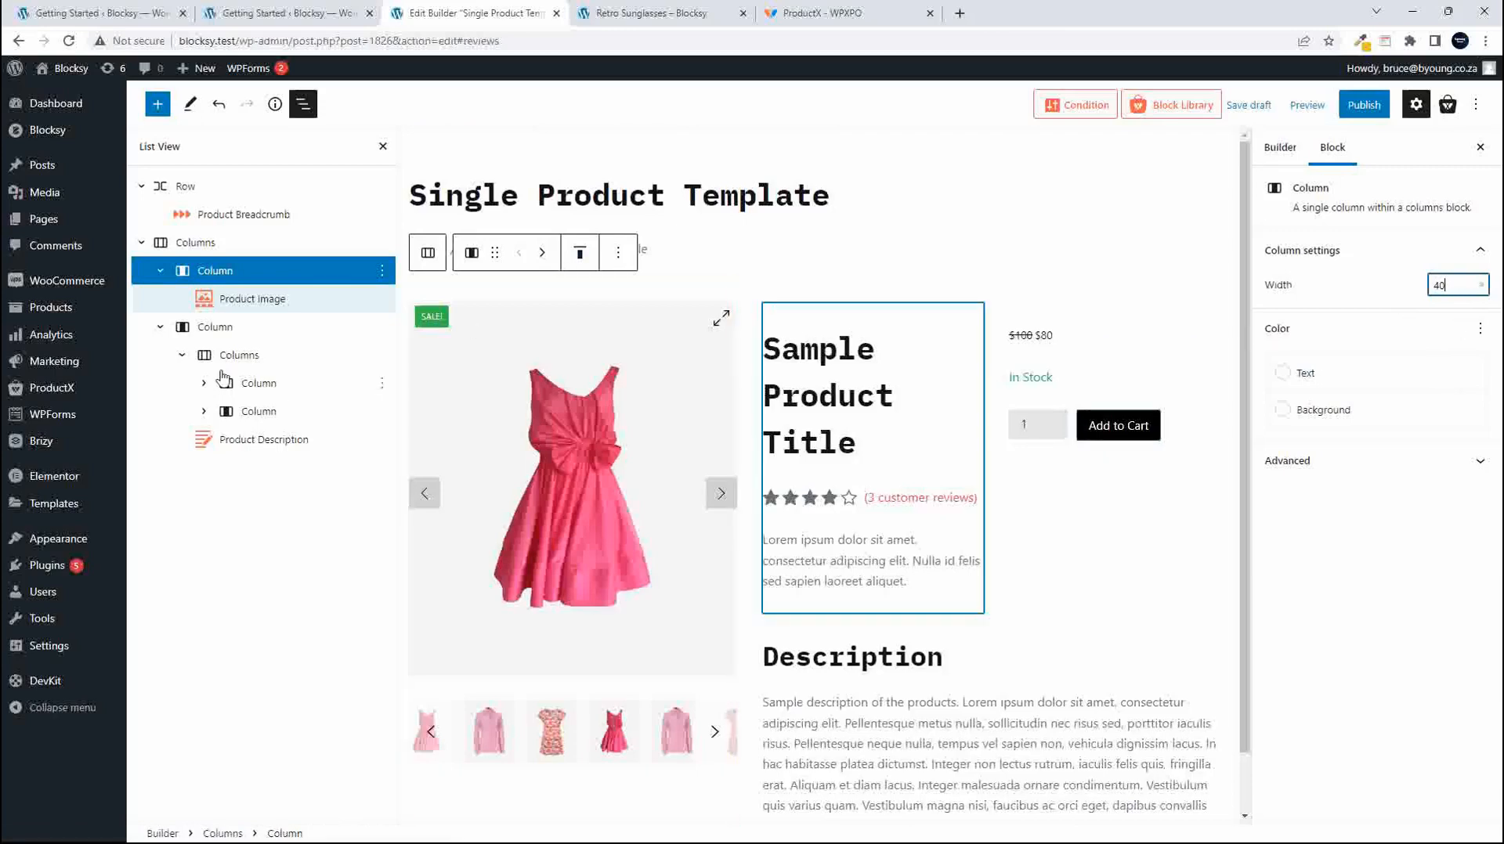
Set the width of the outer second column, which holds the nested columns and description, to 60%.
left_click(206, 329)
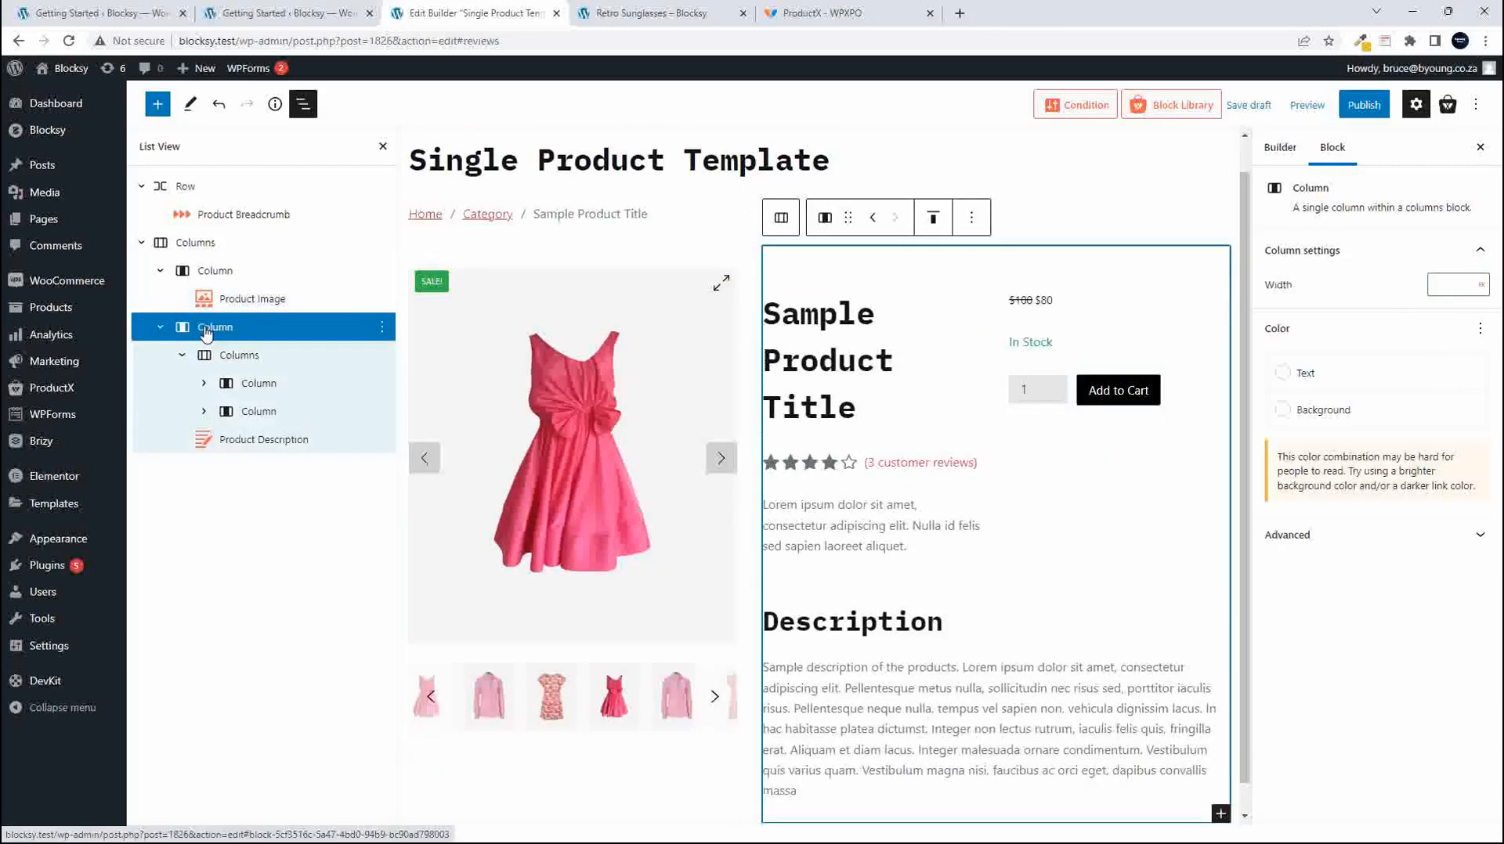
left_click(1454, 293)
type("60")
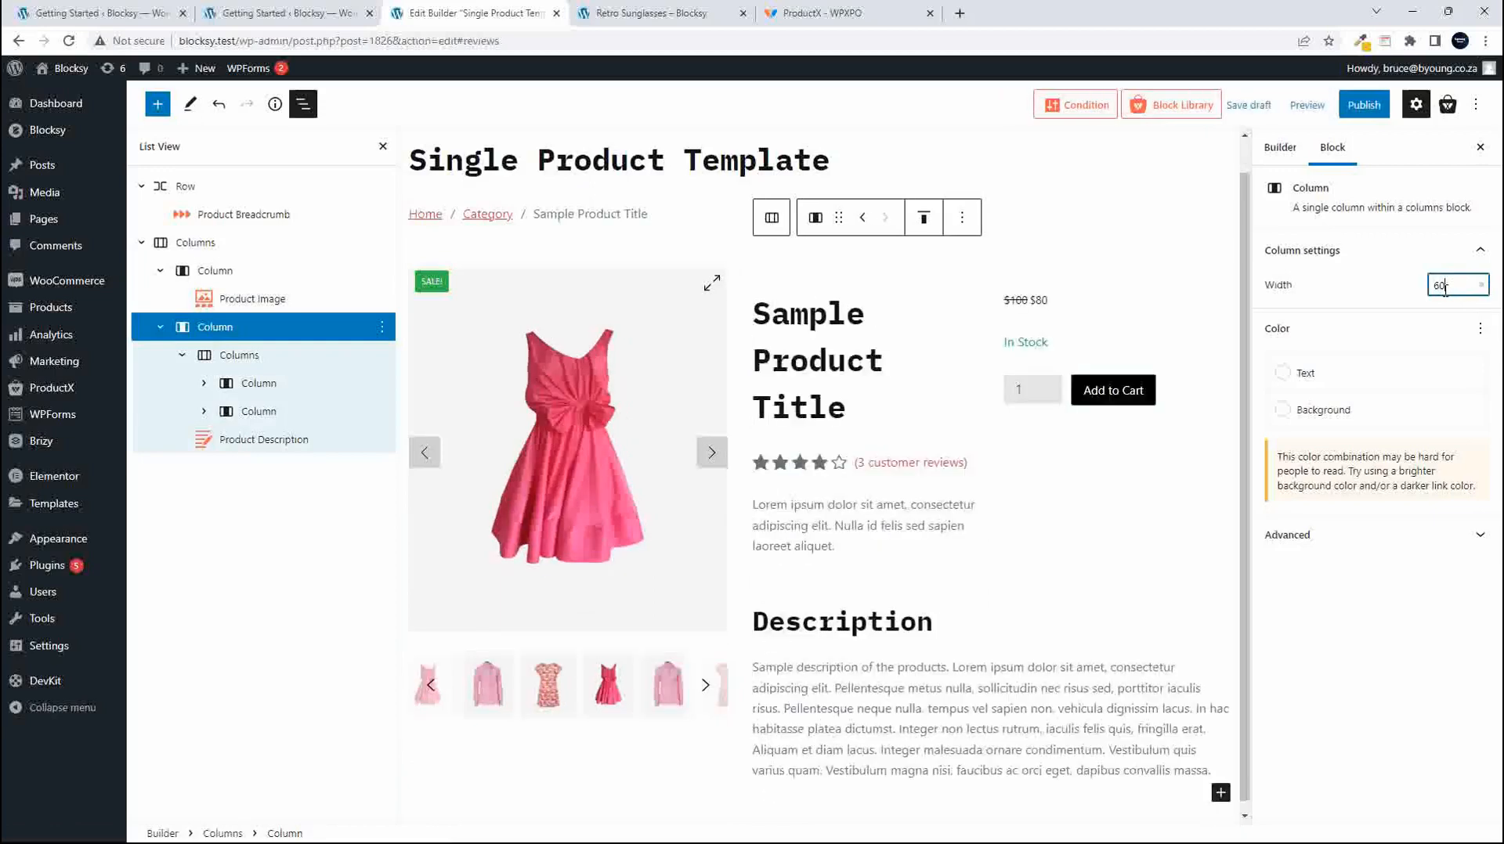
Set the width of the first nested column, containing the title, rating and short description, to 60%.
left_click(263, 386)
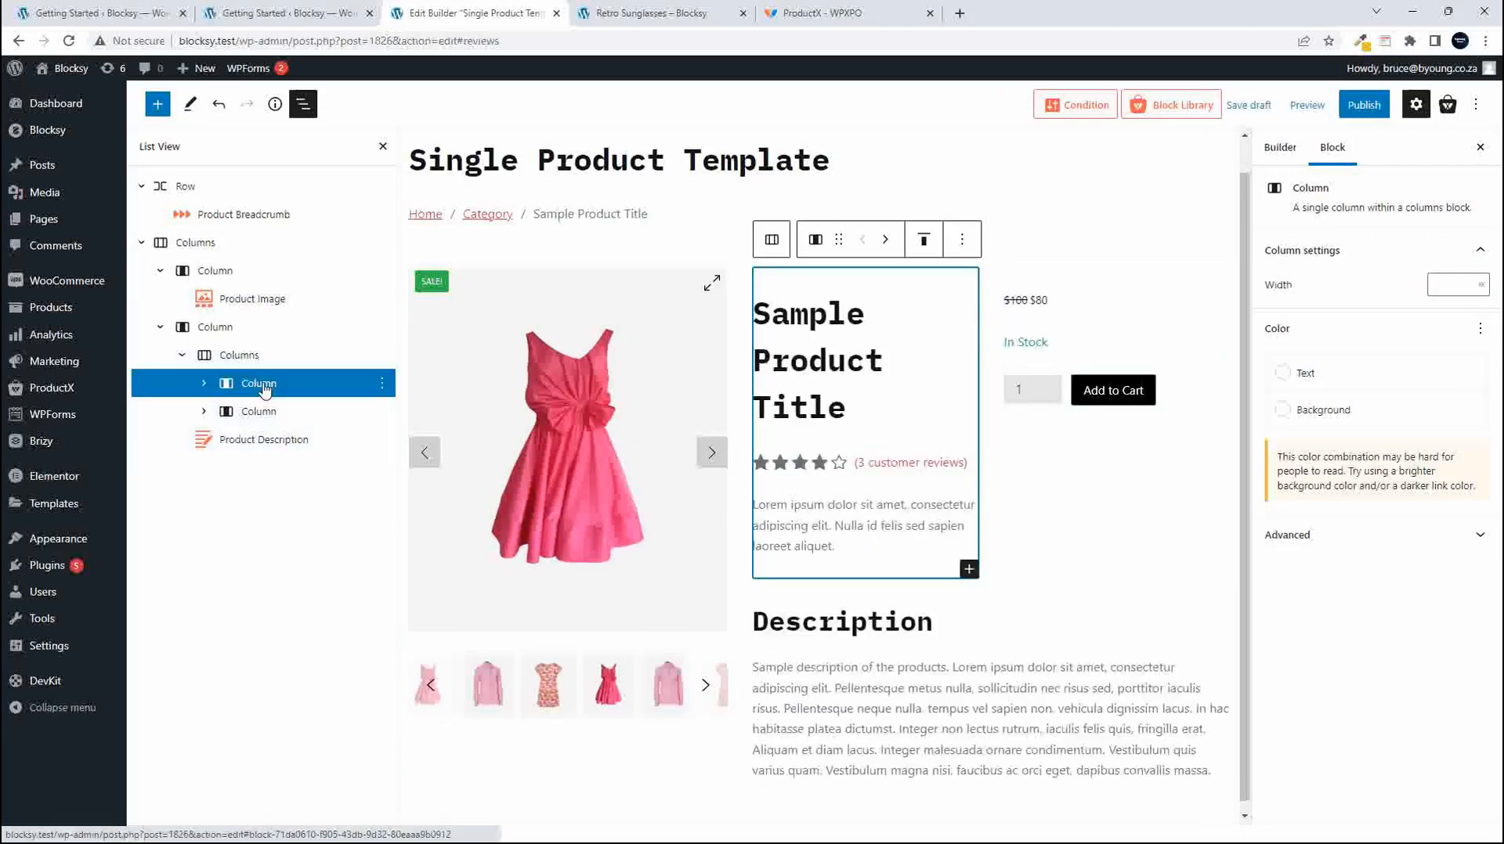
left_click(1480, 285)
left_click(1480, 314)
left_click(1458, 286)
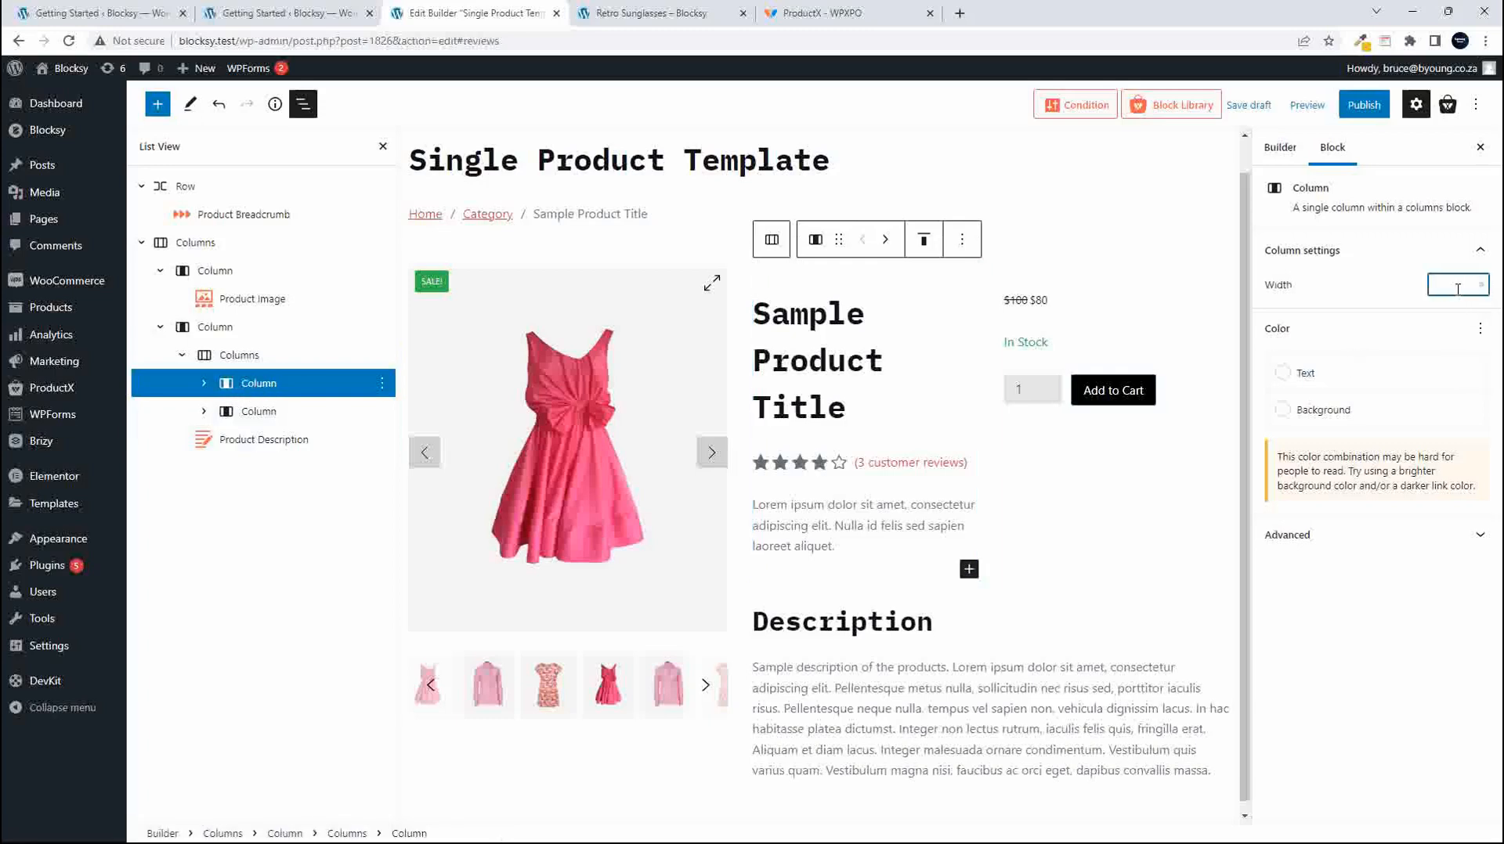
type("60")
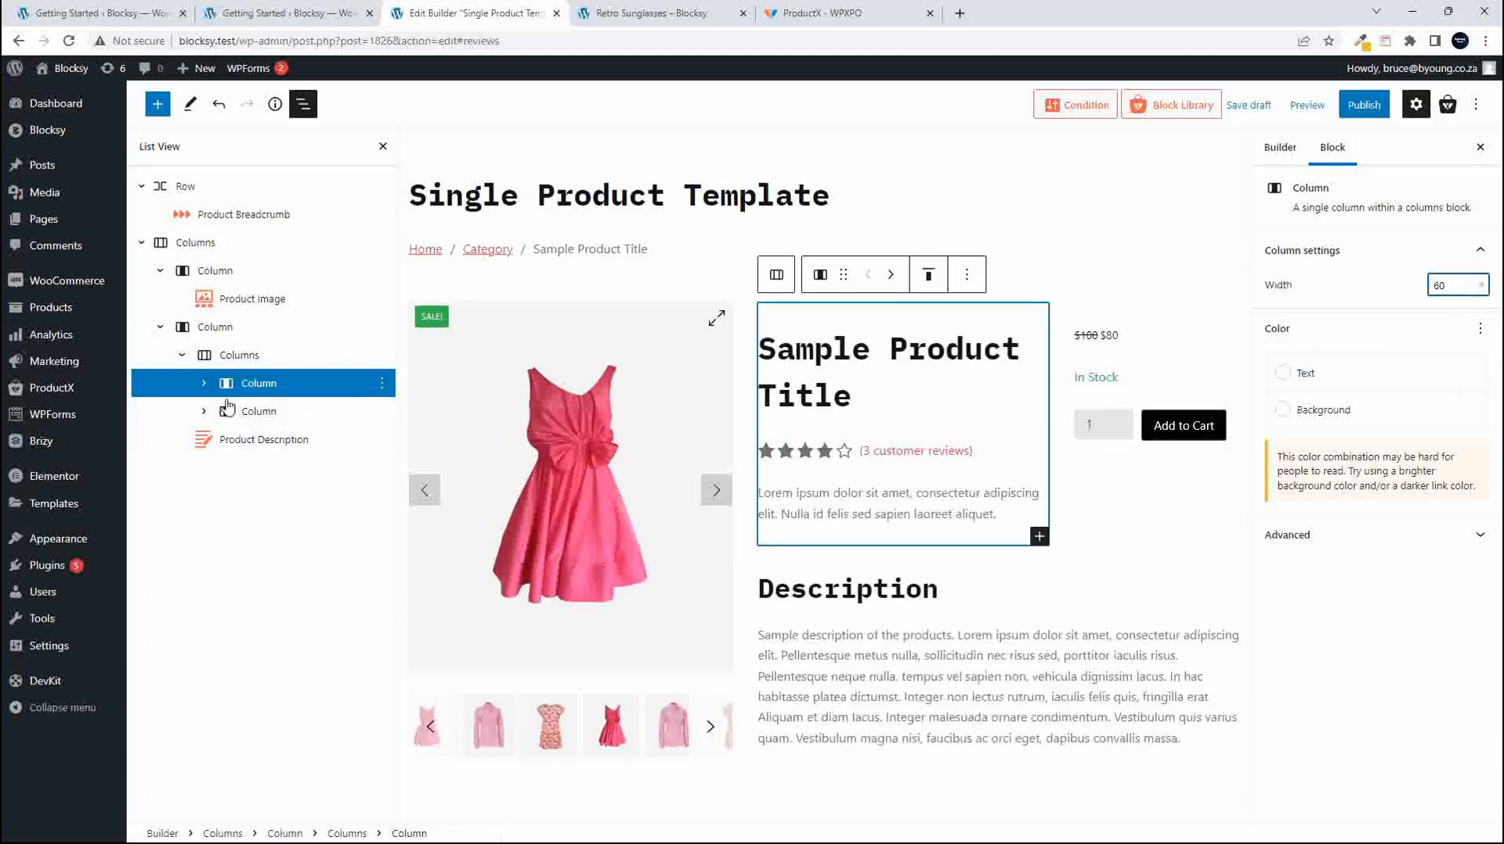
Set the width of the second nested column, containing the price, stock and add-to-cart blocks, to 40%.
left_click(258, 414)
left_click(1480, 285)
left_click(1483, 318)
left_click(1458, 284)
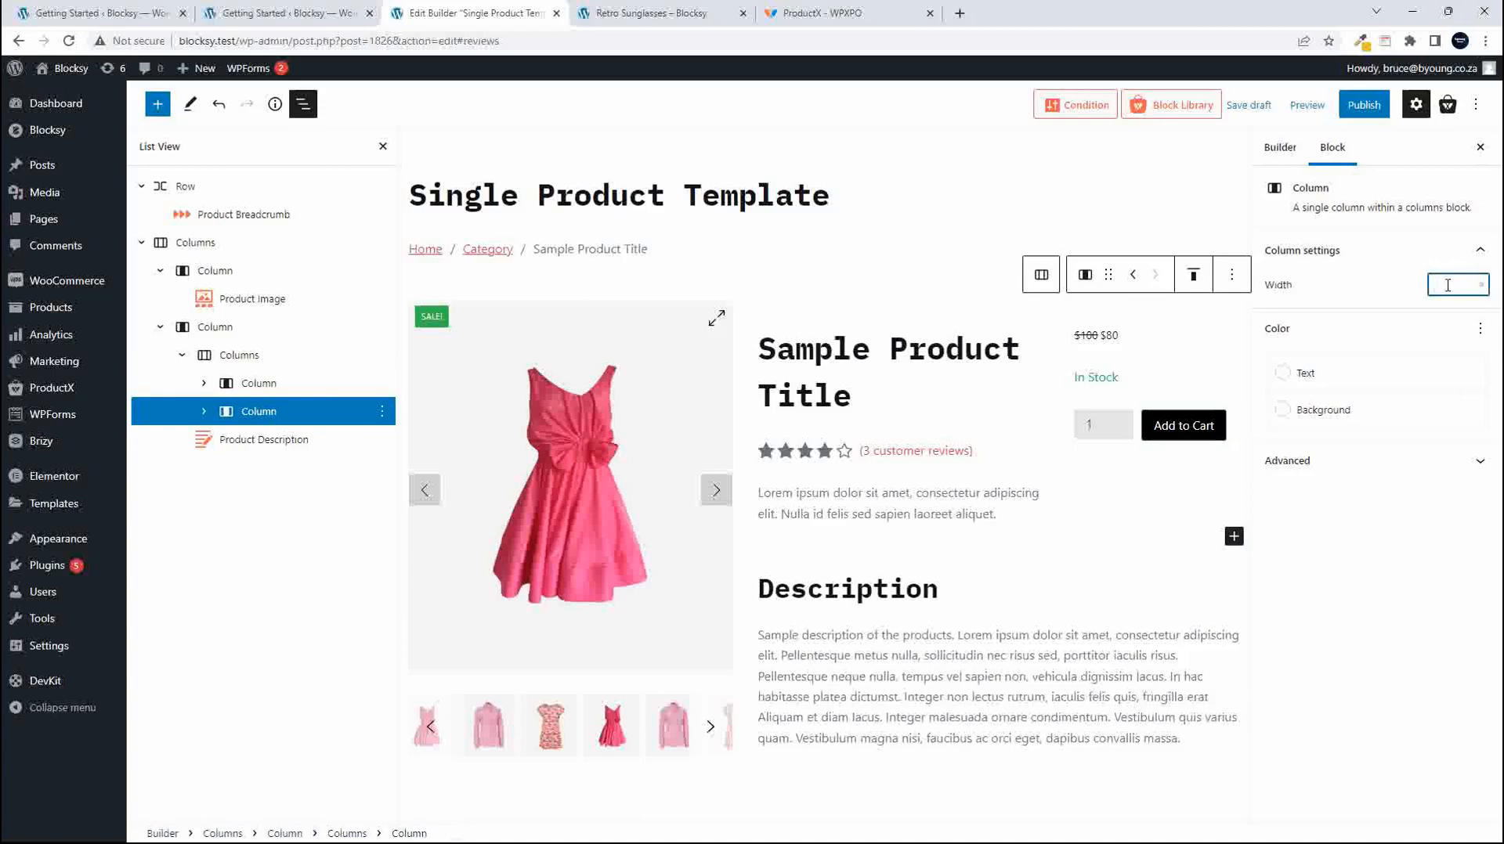
type("40")
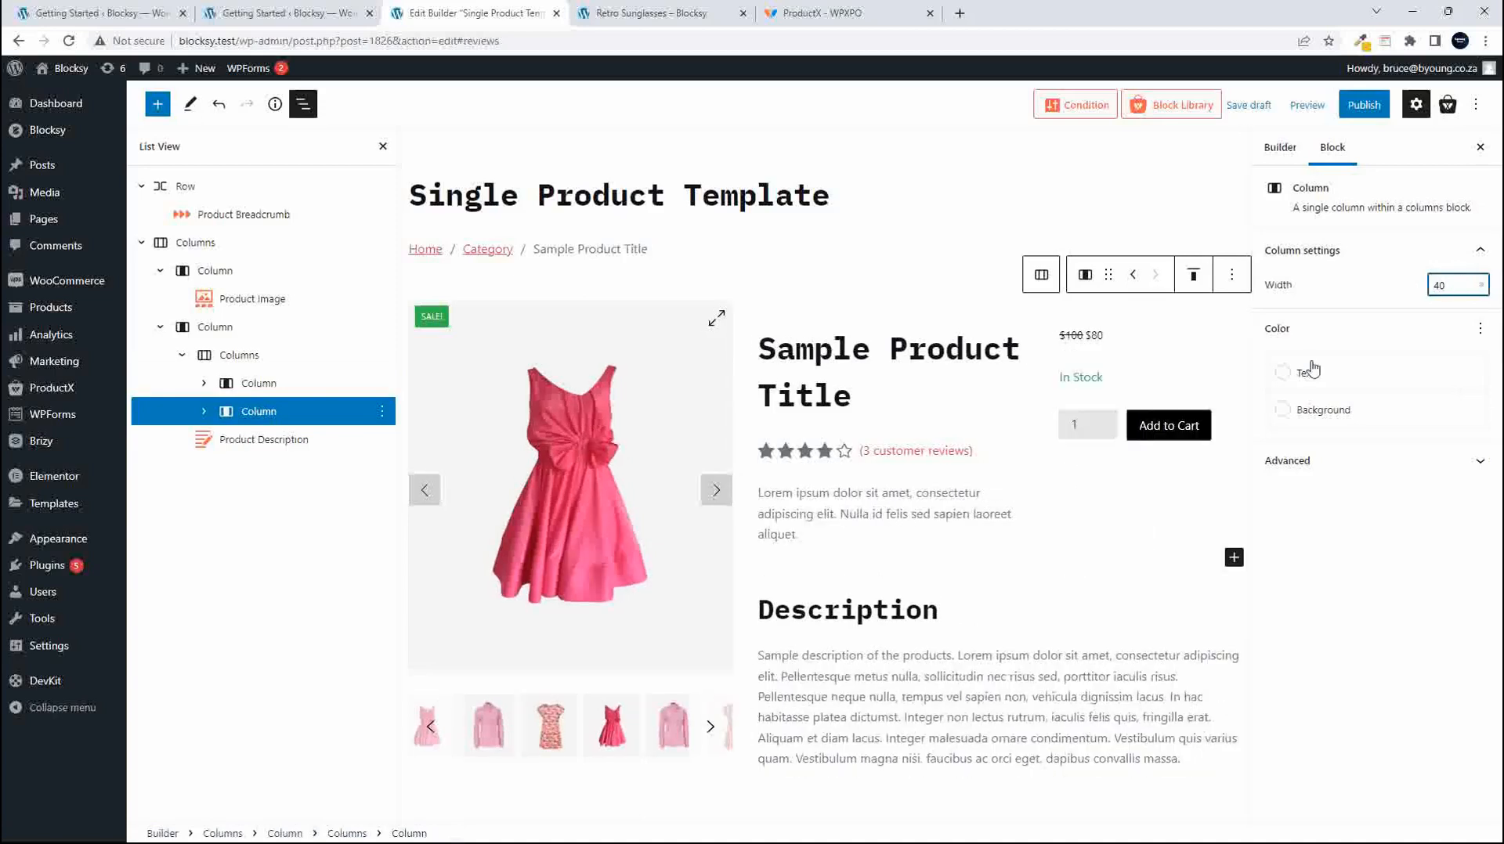
Publish the template with a saved display condition of Include, In Child Product categories, Accessories, and update it.
left_click(1364, 105)
left_click(1339, 108)
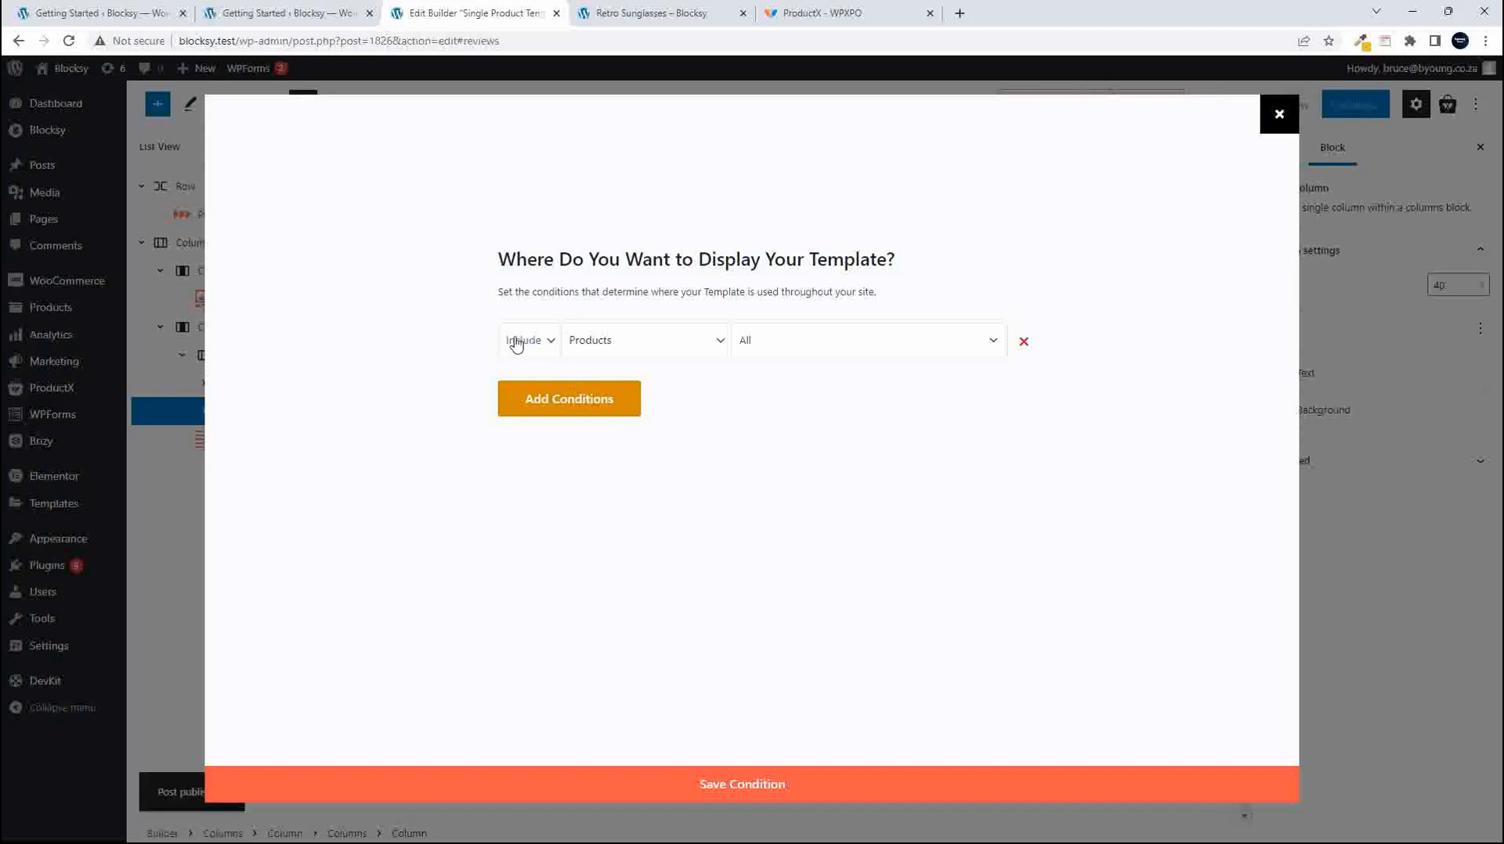
left_click(690, 357)
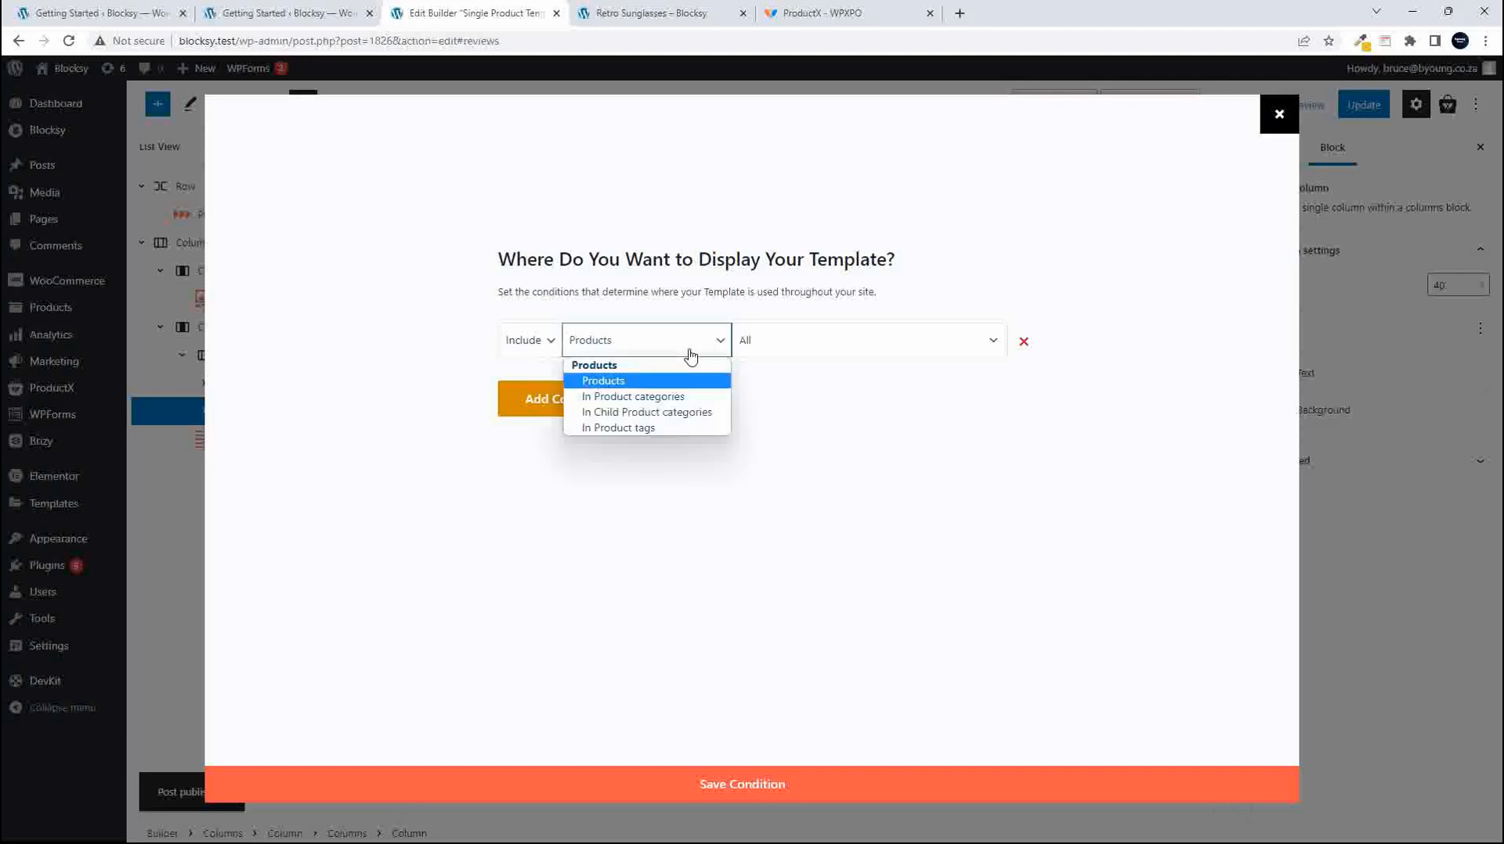
left_click(662, 412)
left_click(758, 356)
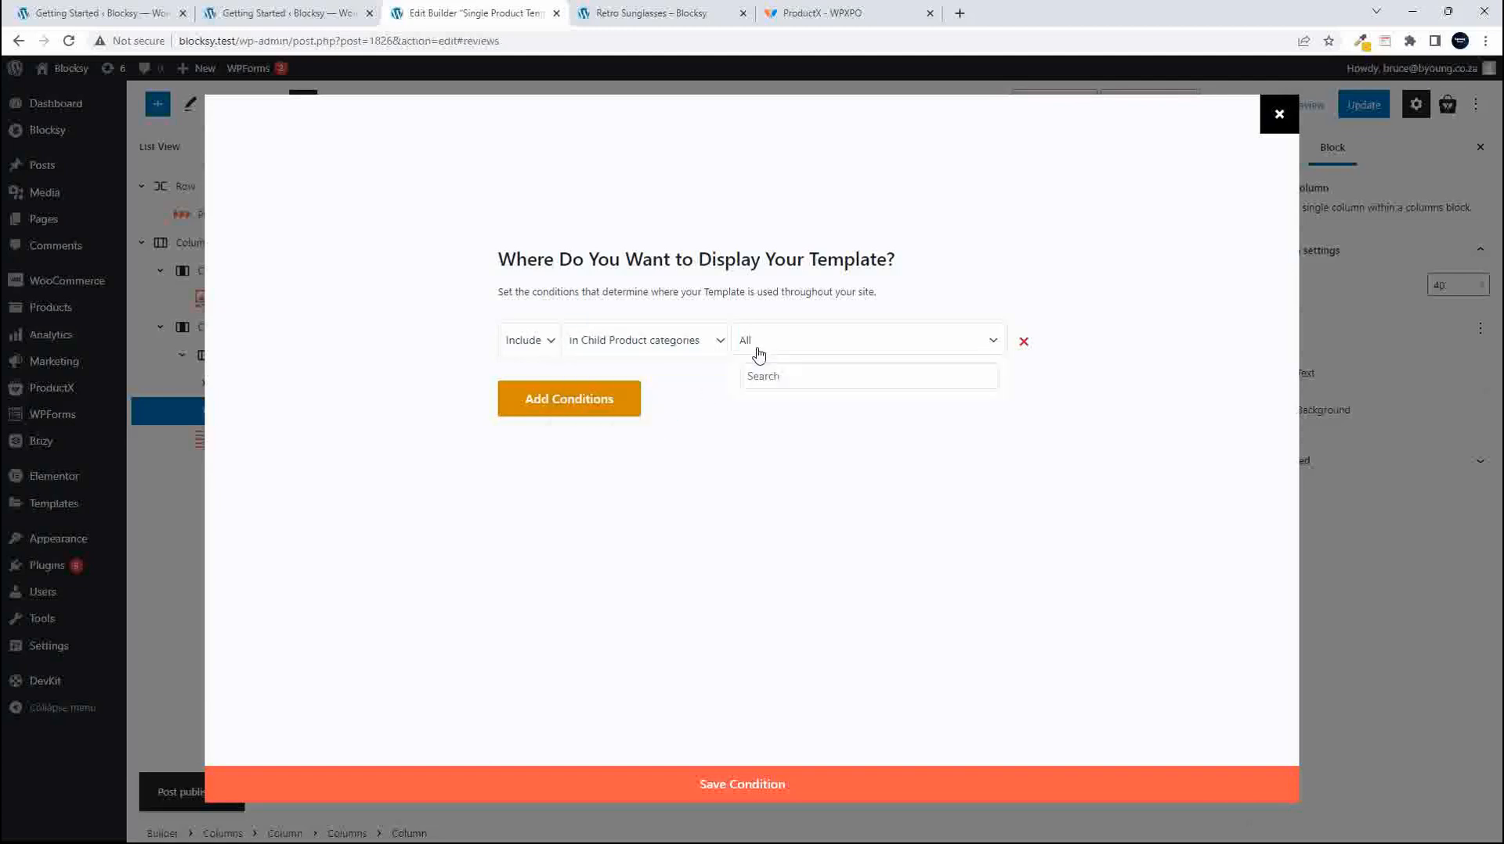
left_click(764, 374)
type("a")
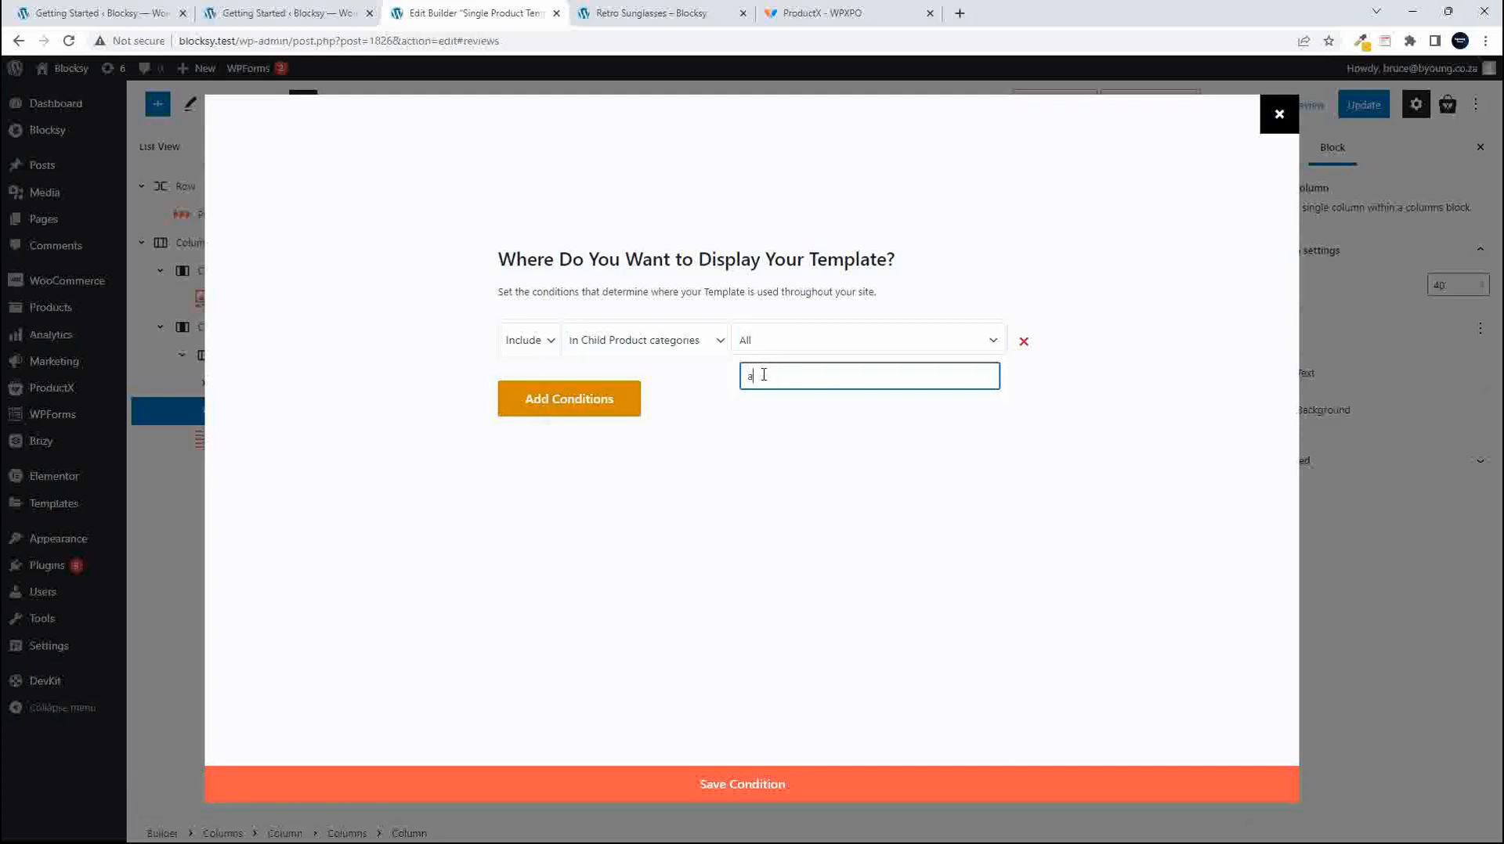
type("cces")
left_click(765, 409)
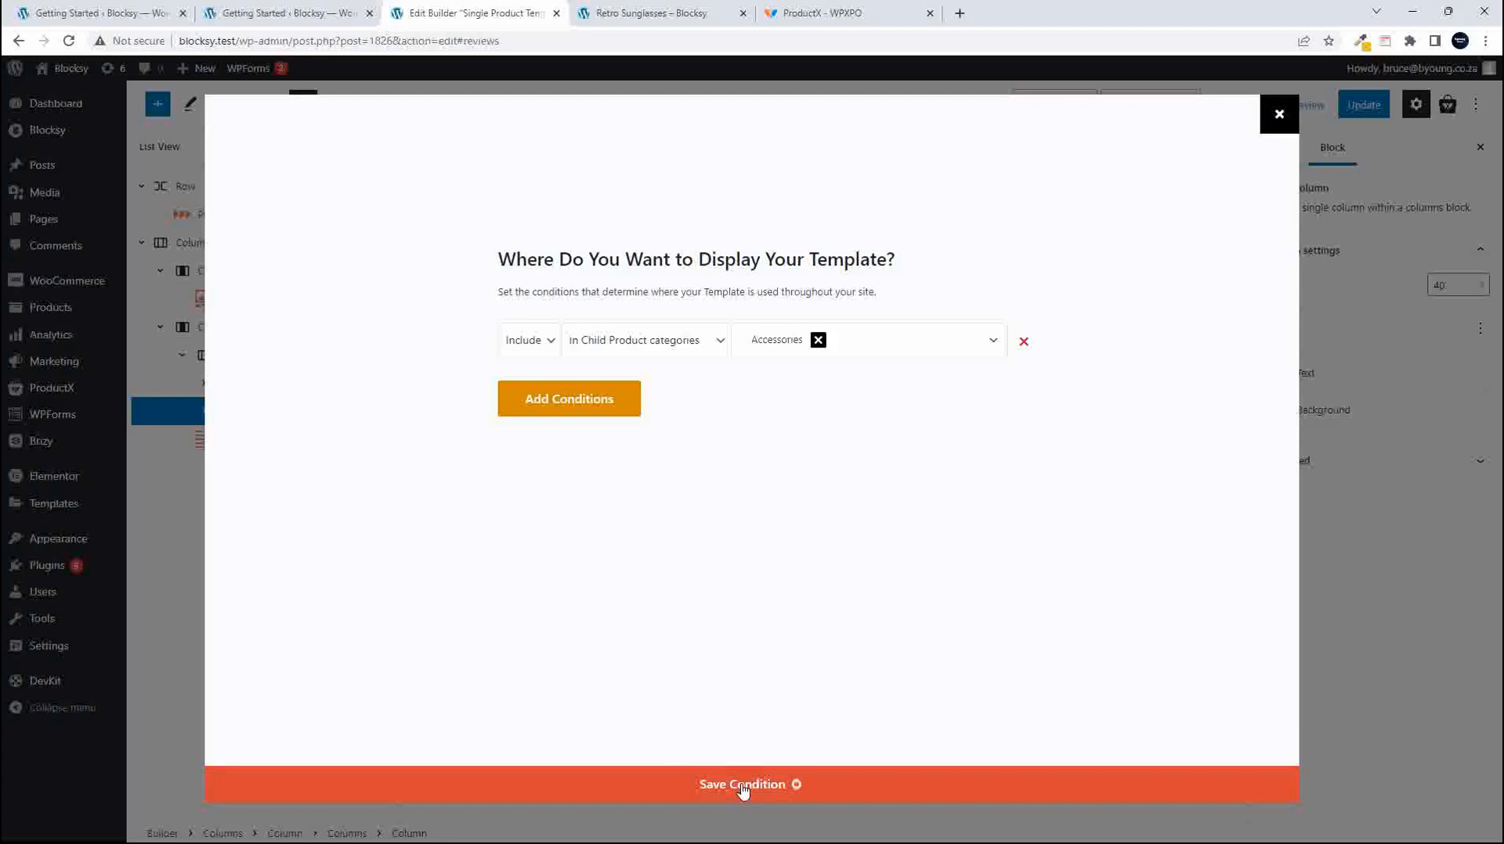
left_click(1275, 132)
left_click(1364, 104)
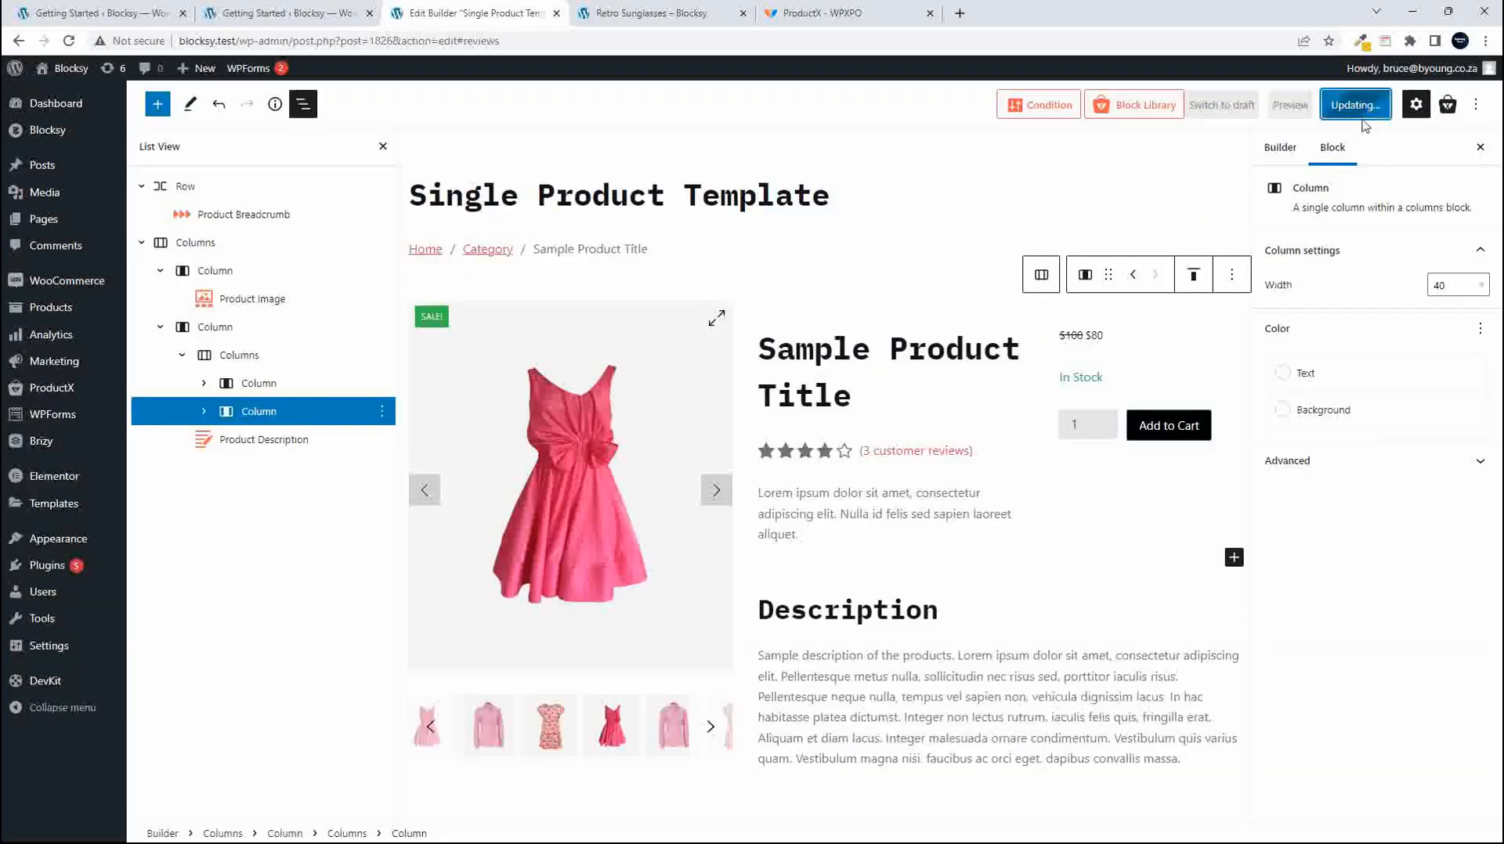
Switch to the Retro Sunglasses product page, reload it and review the template's layout from breadcrumb to footer.
left_click(704, 10)
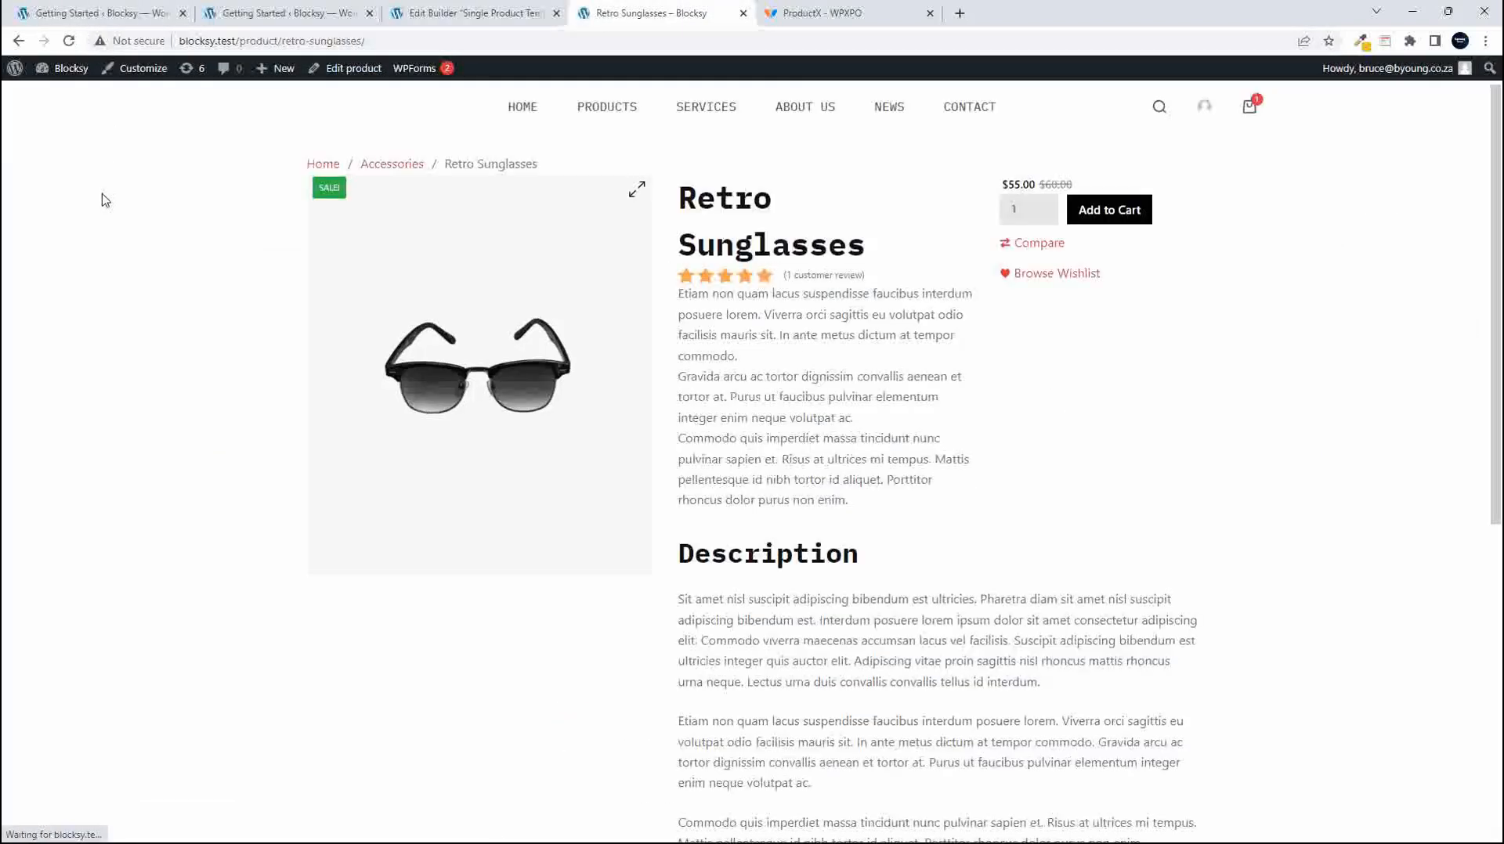
scroll(947, 593, "down", 5)
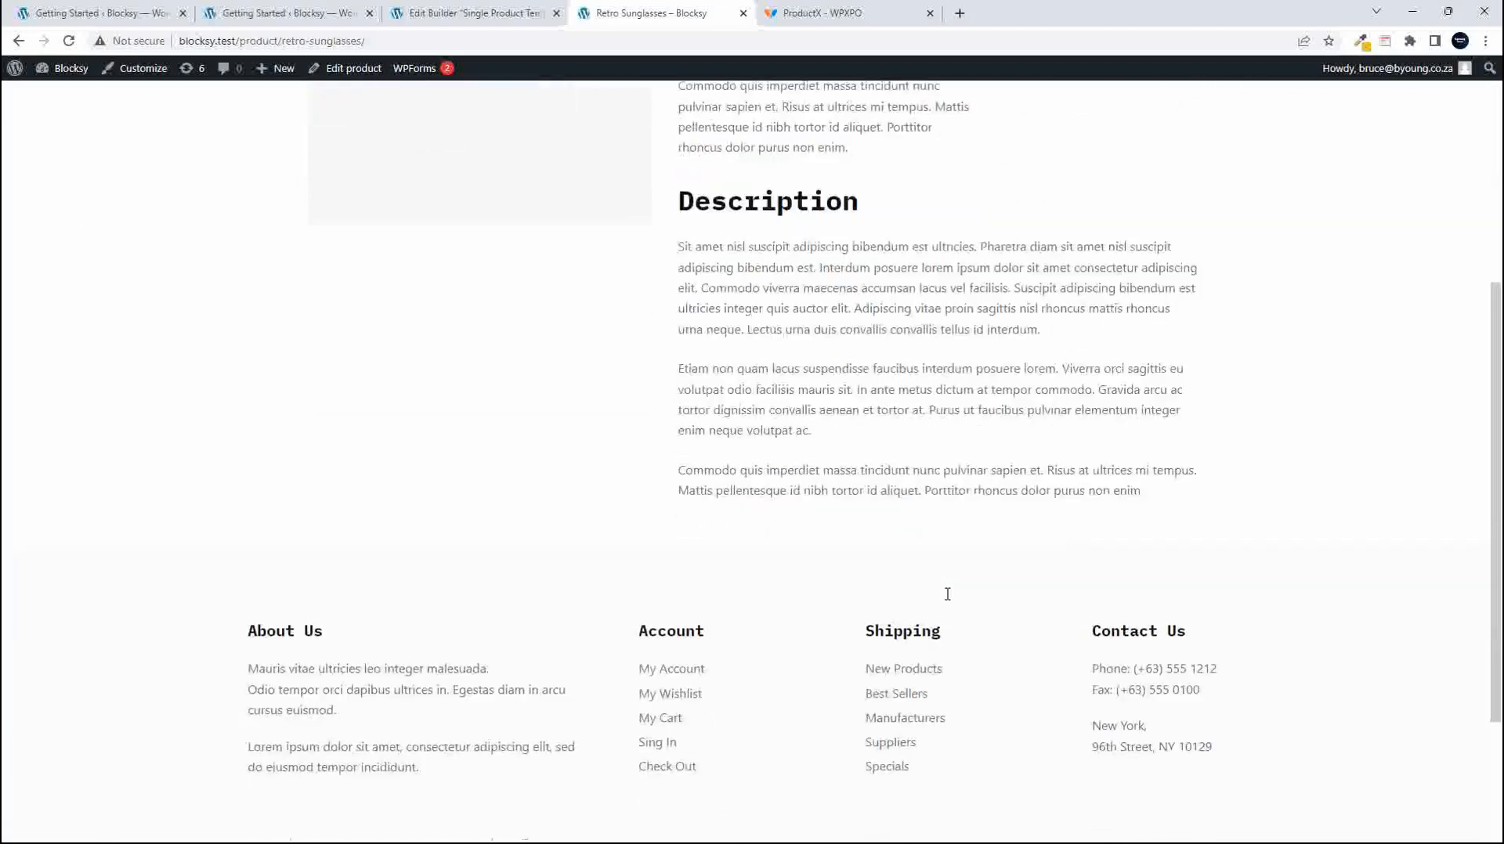
scroll(947, 600, "up", 6)
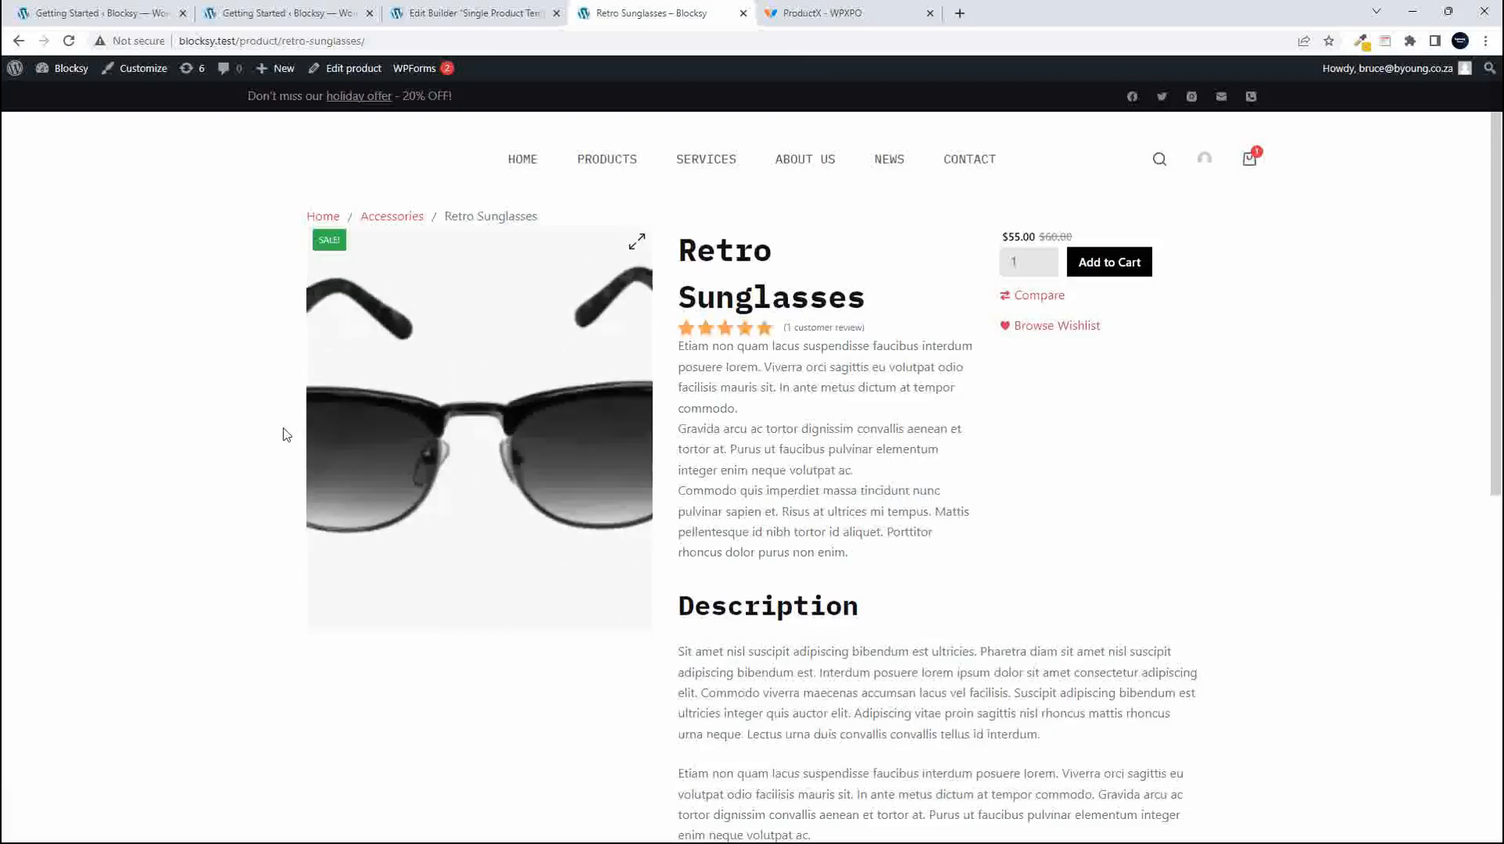
scroll(1244, 487, "down", 1)
scroll(1244, 487, "down", 8)
scroll(1073, 576, "up", 4)
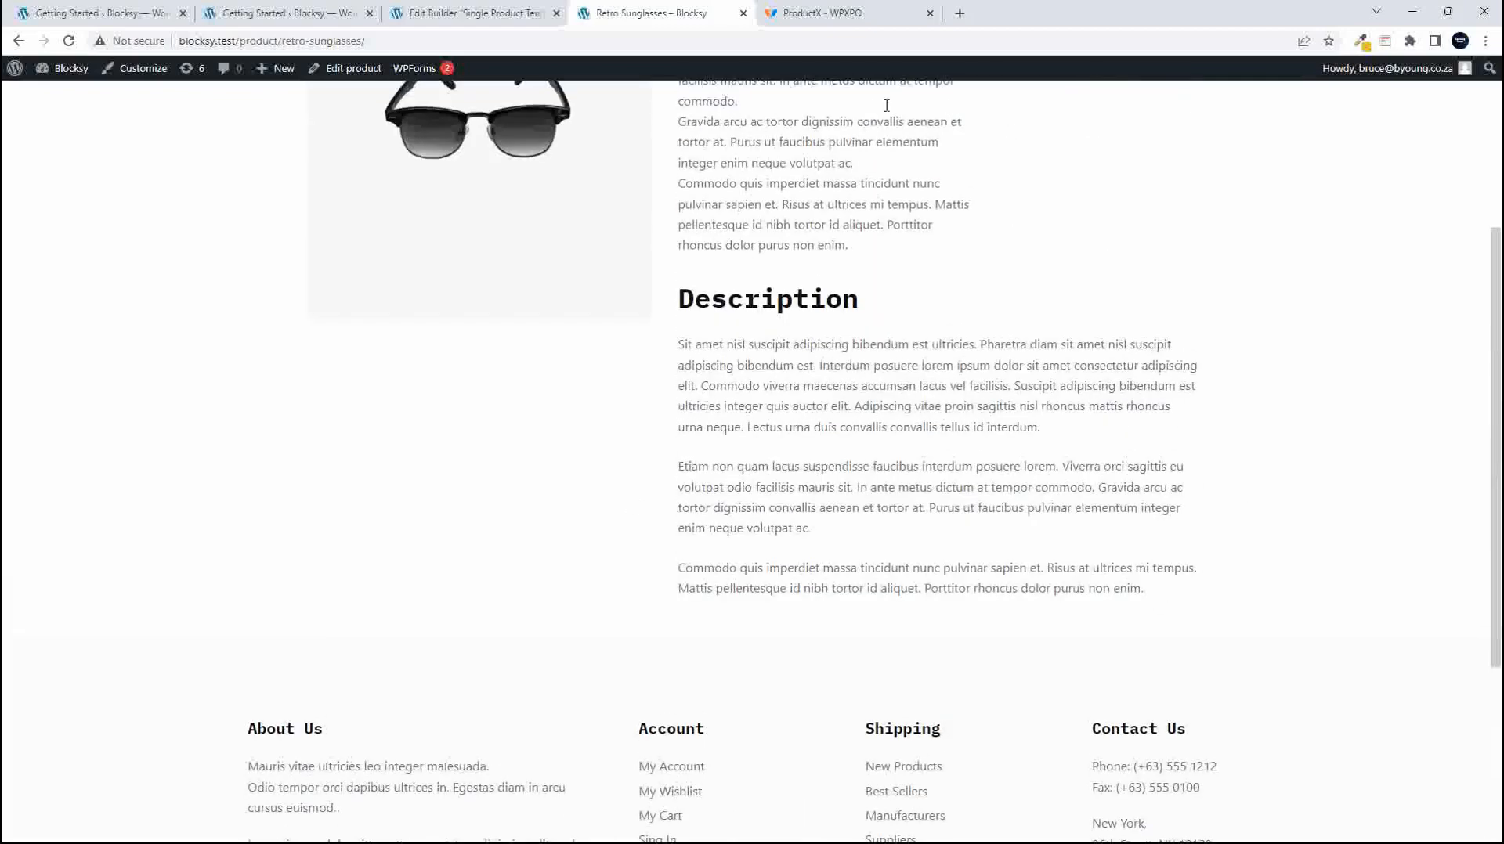
Return to the template editor, set the ProductX Builder Page Container Width to 1800 and update the template.
left_click(474, 14)
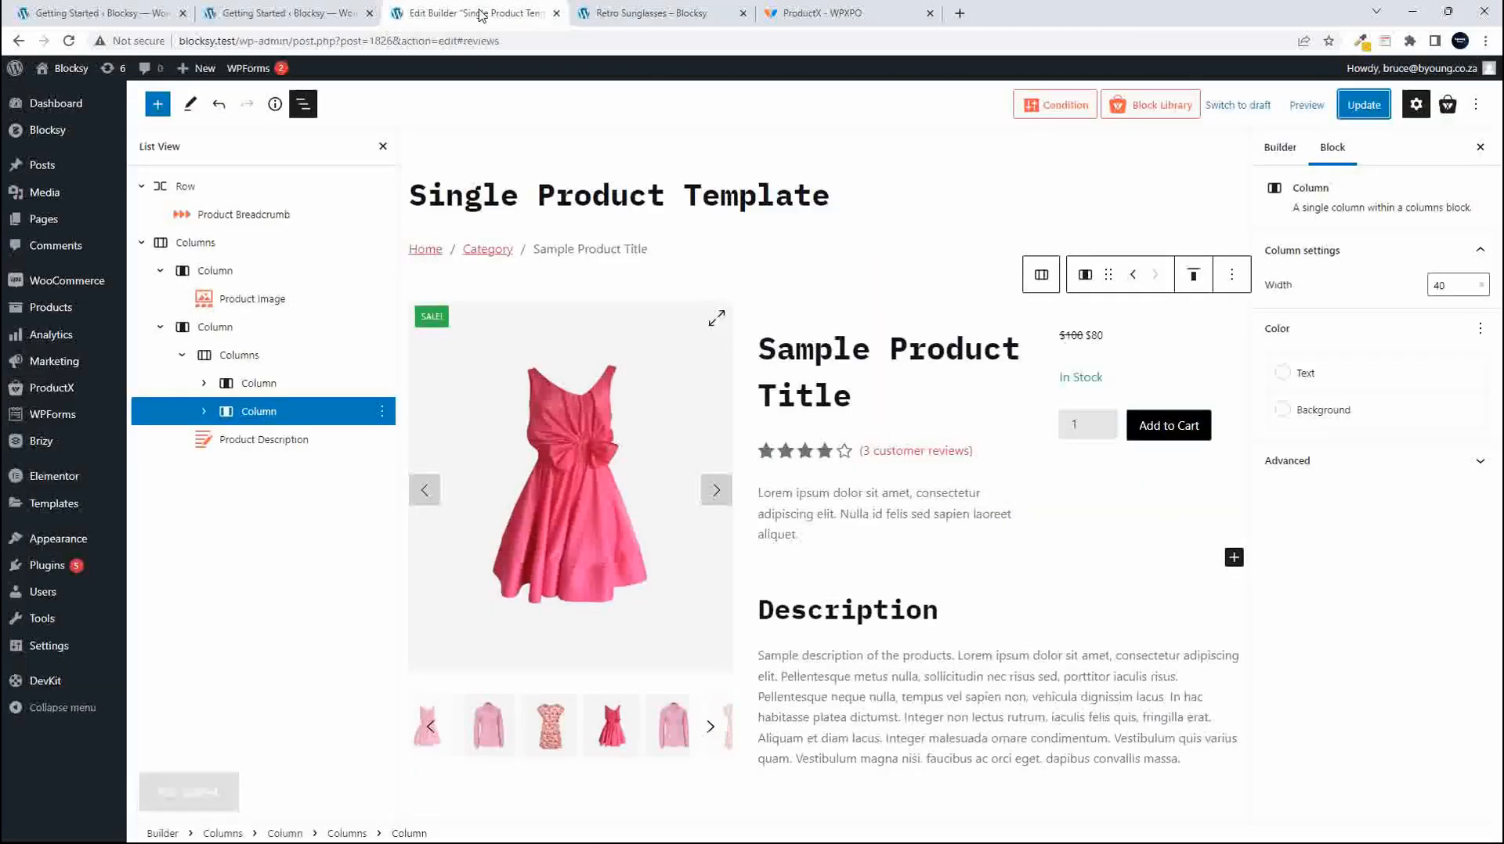
left_click(1282, 149)
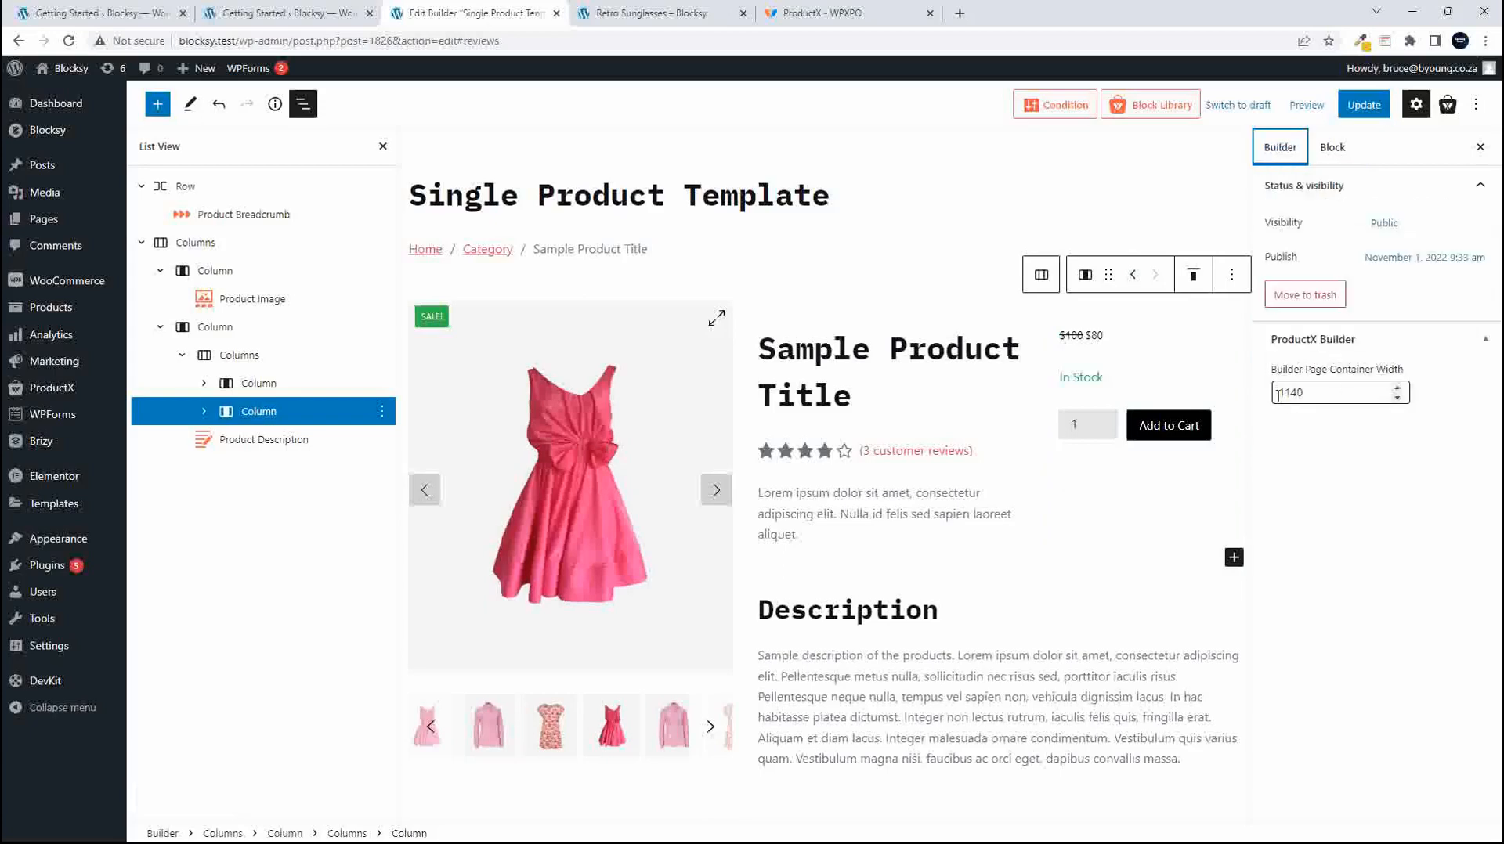
left_click_drag(1277, 392, 1354, 392)
type("1800")
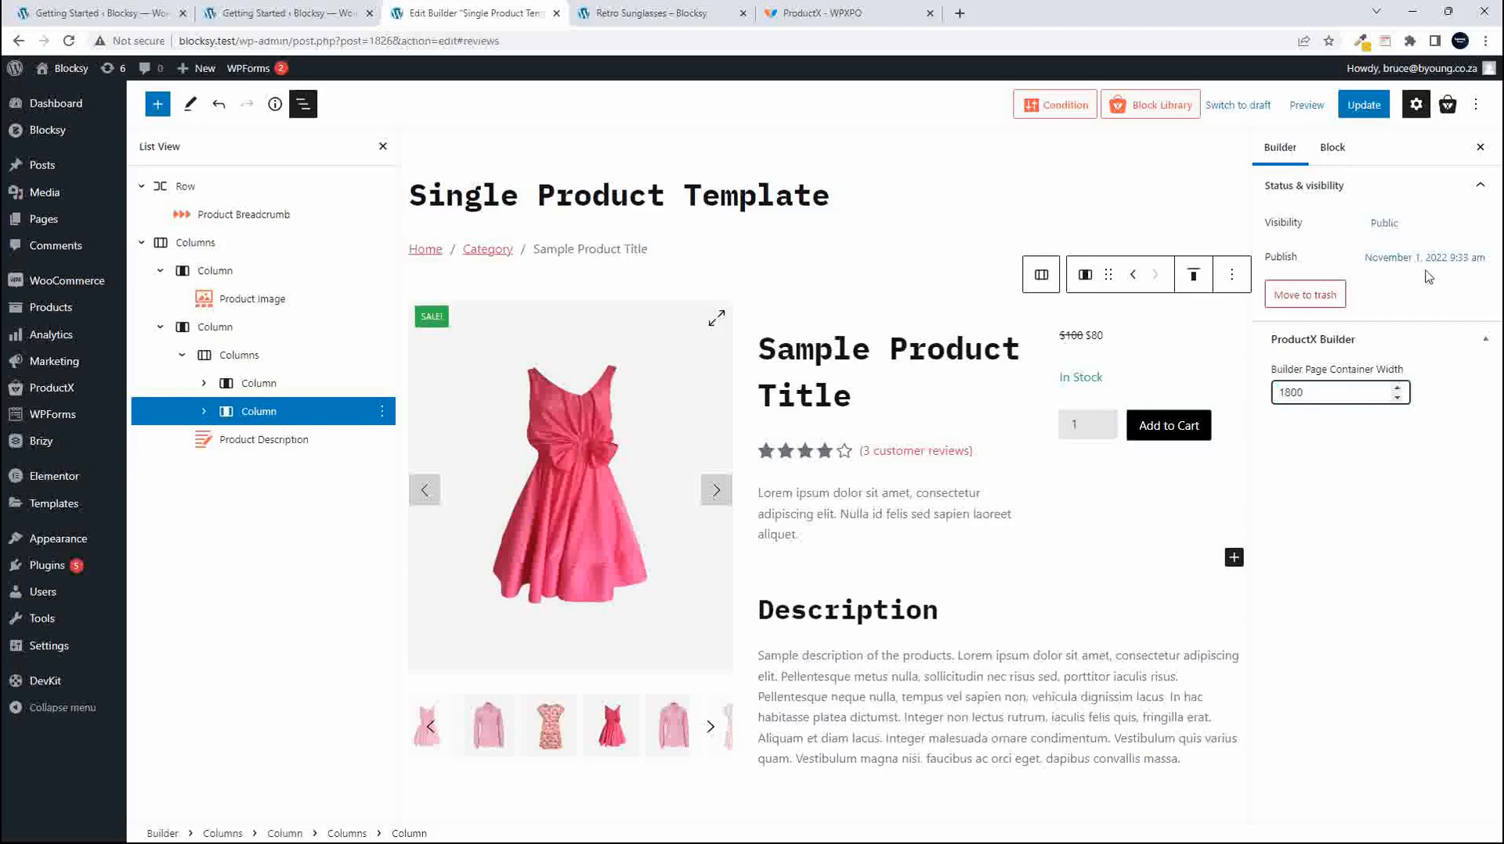
left_click(1363, 104)
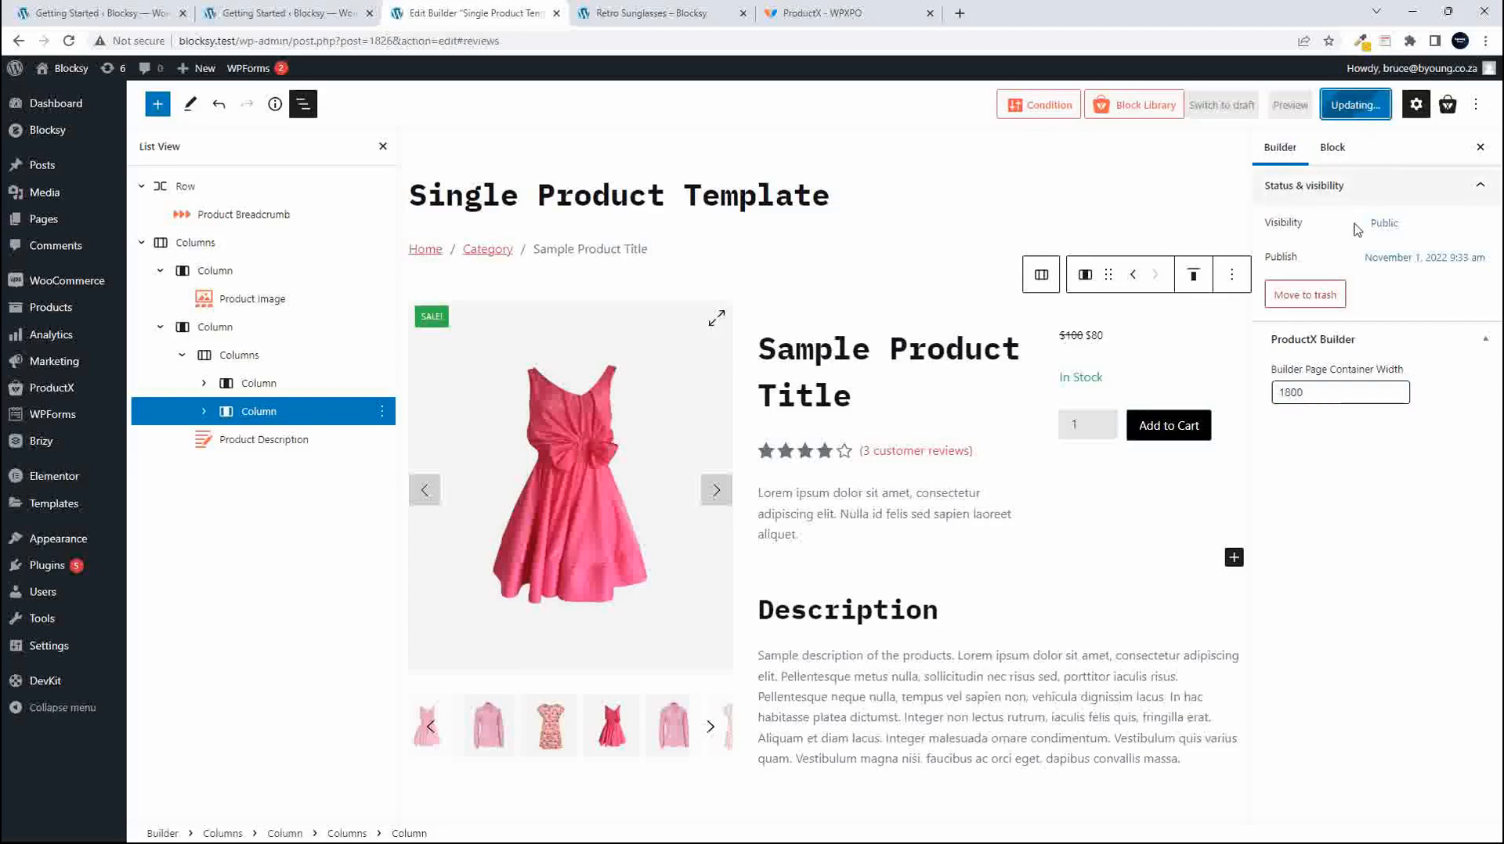
Switch to the Retro Sunglasses product page, reload it and review the layout at the new container width.
left_click(674, 14)
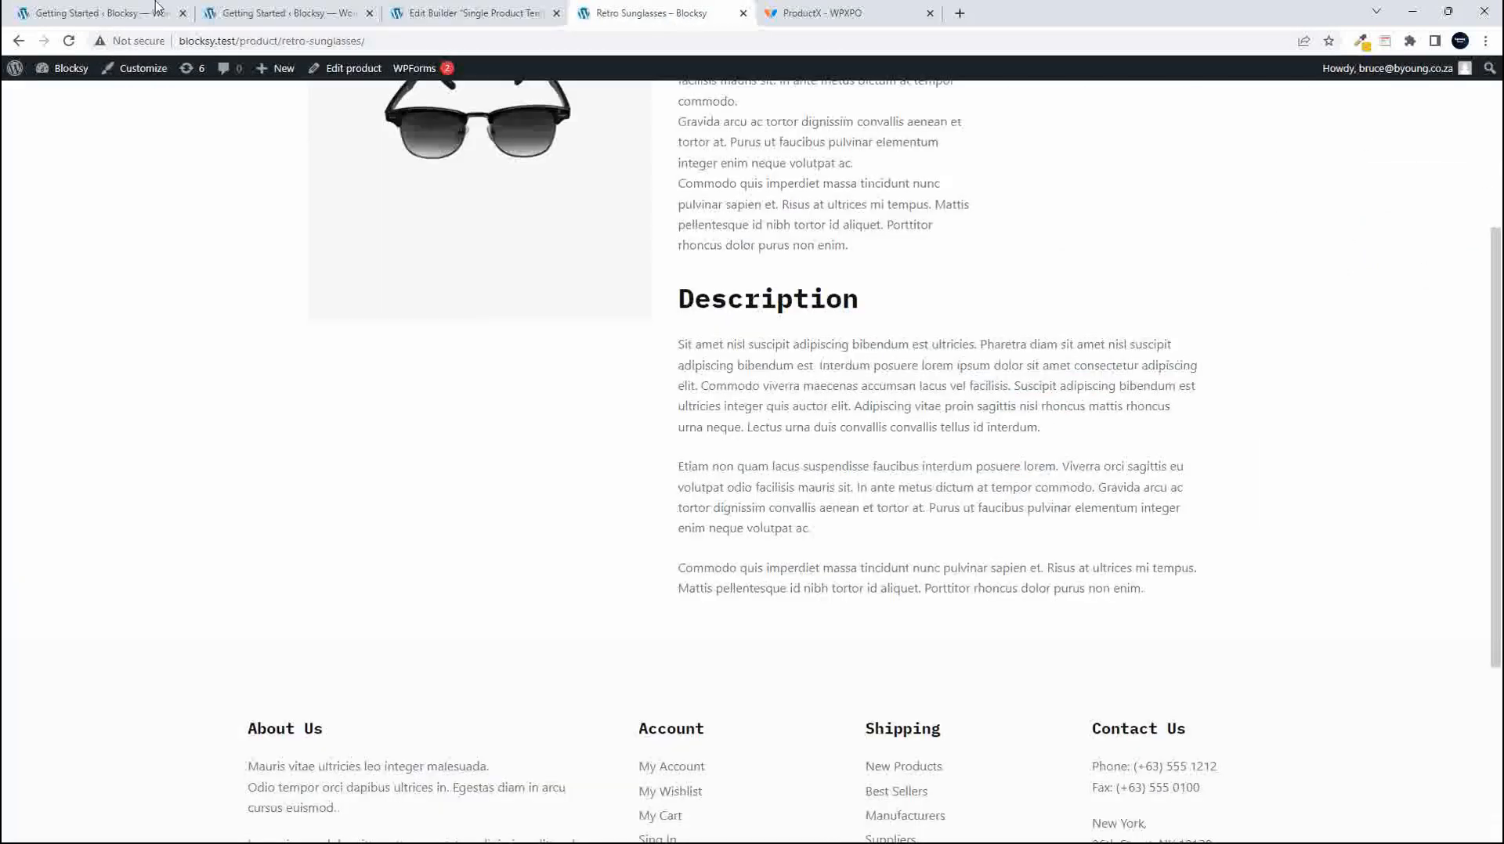
left_click(69, 41)
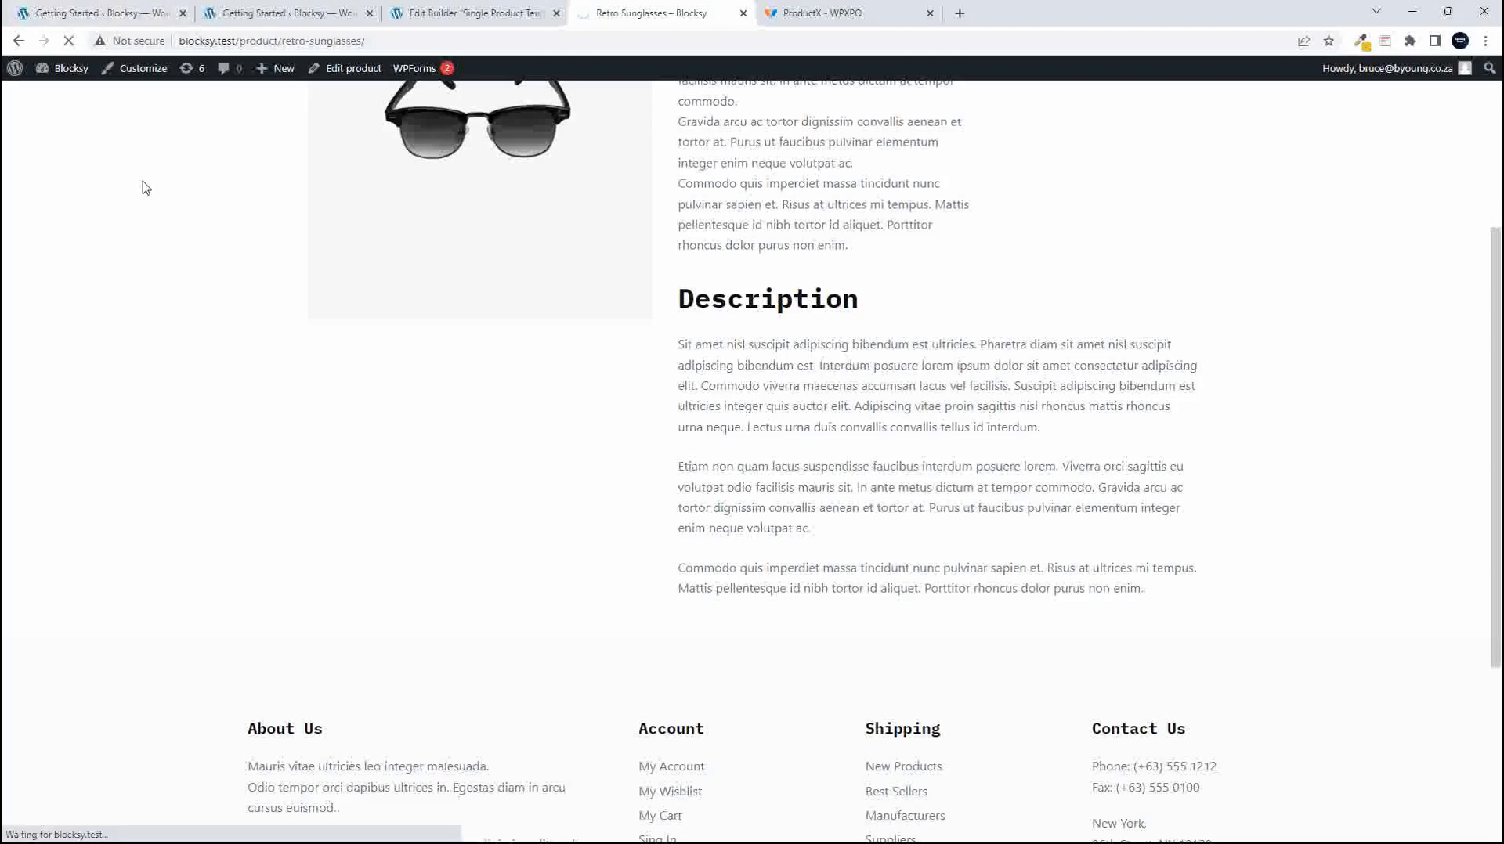
scroll(278, 325, "up", 4)
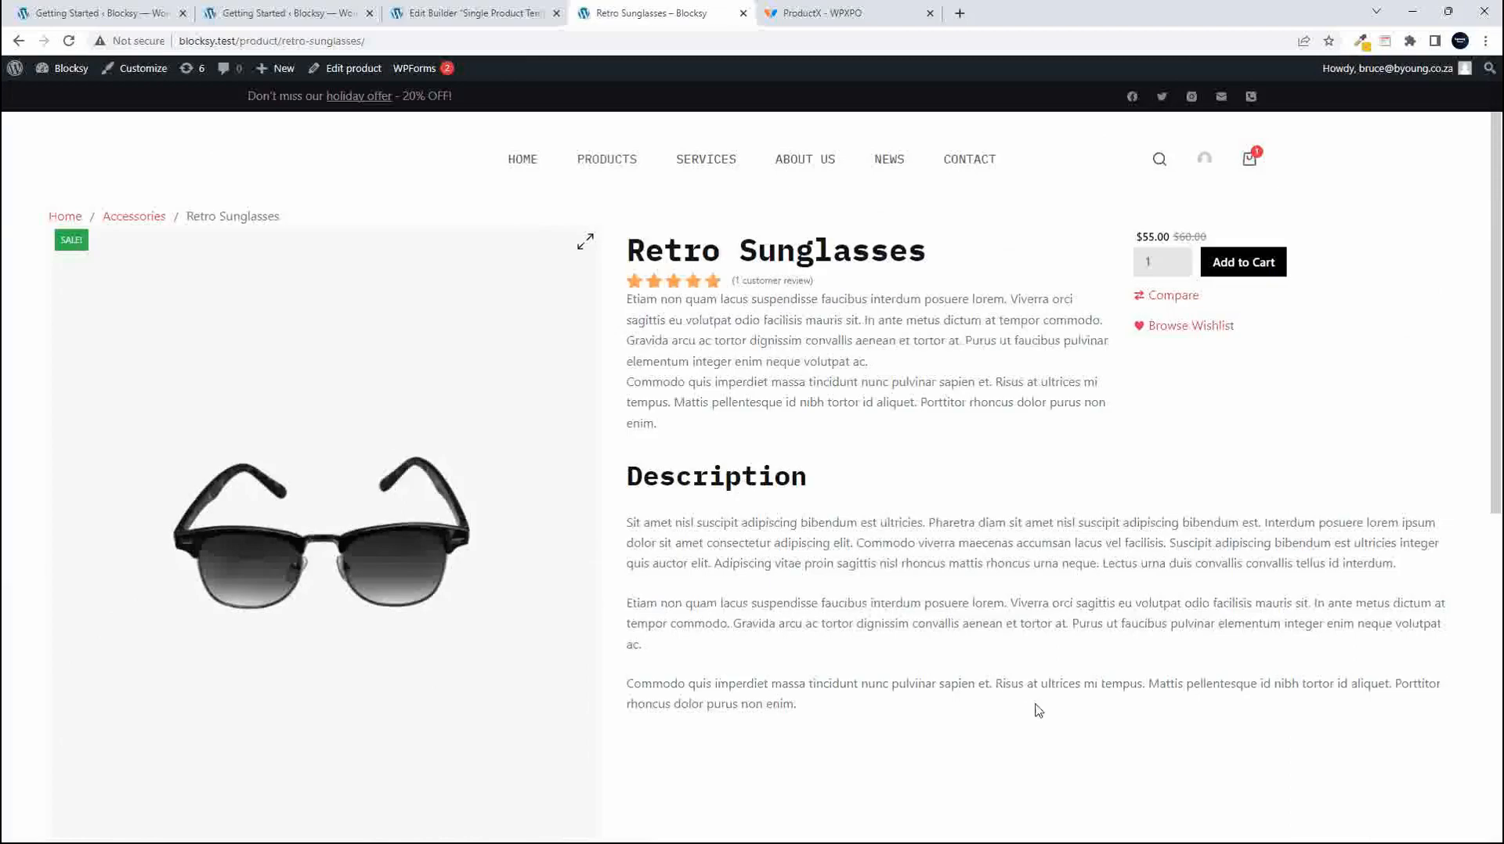
scroll(1003, 424, "down", 5)
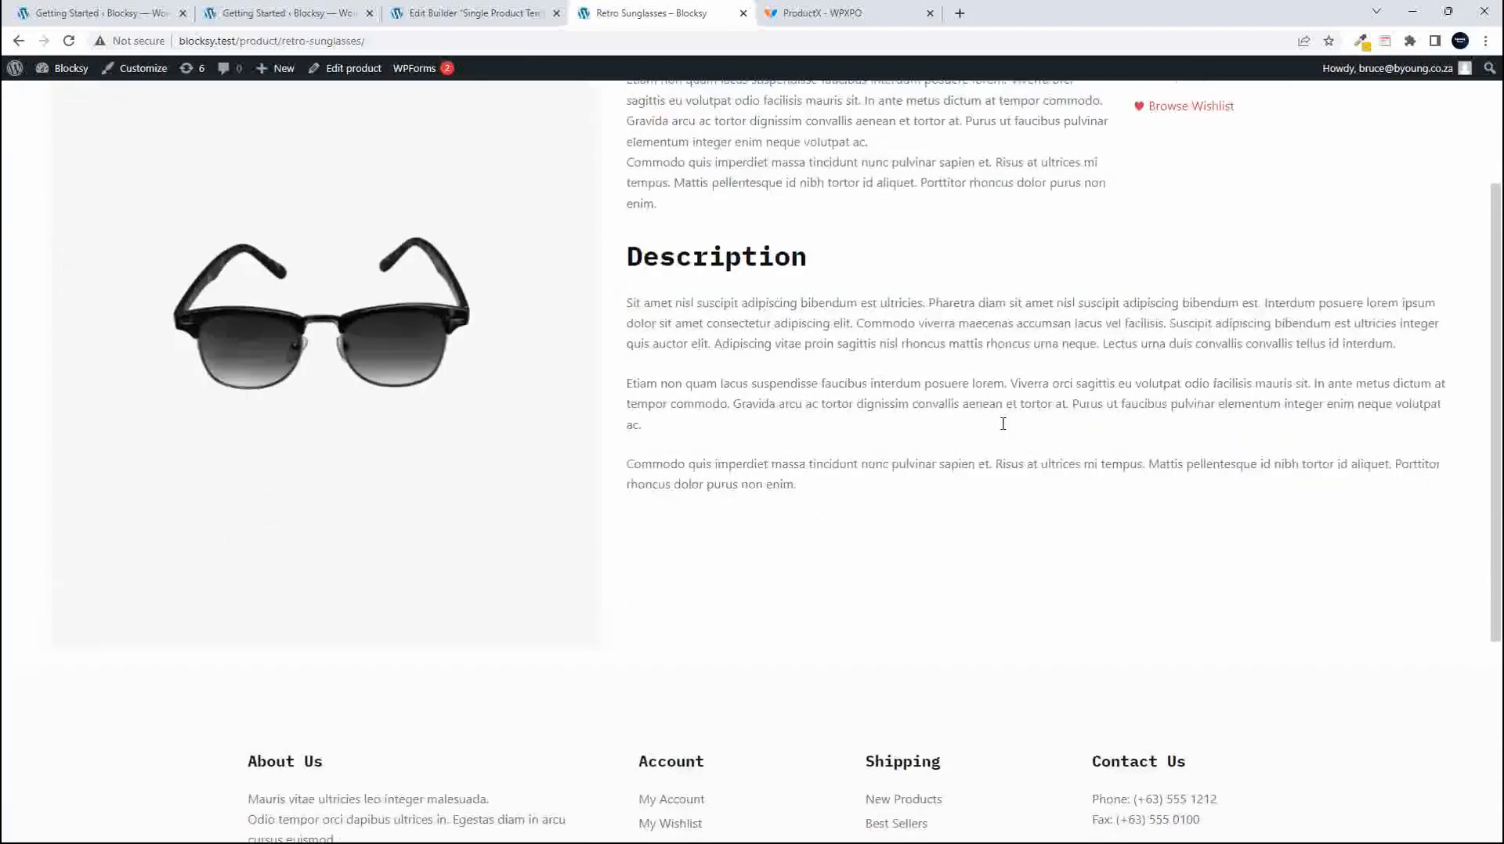
scroll(1002, 424, "up", 5)
scroll(1002, 424, "up", 5)
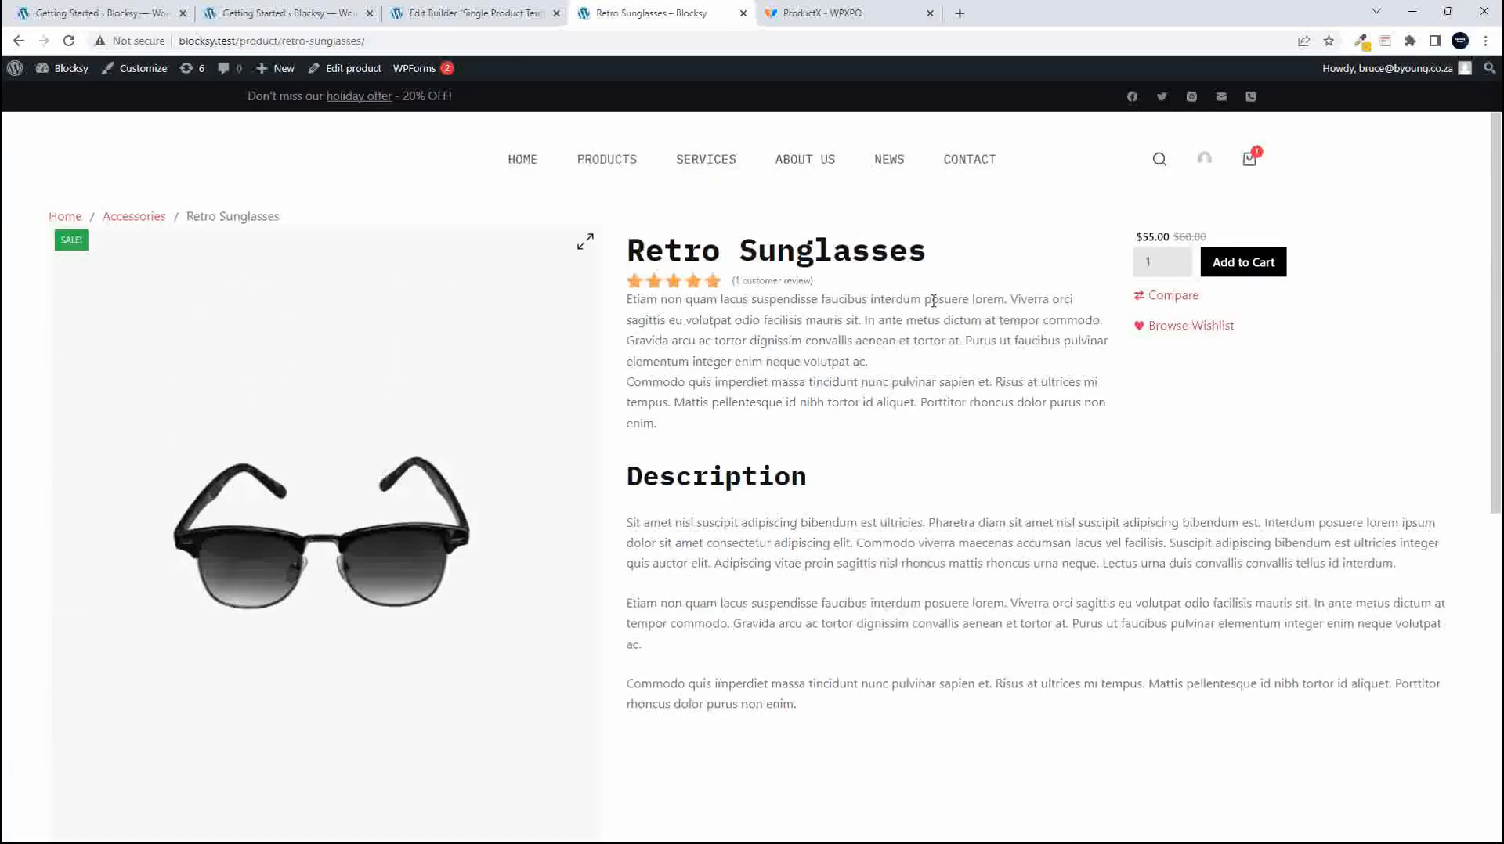
Return to the template editor, collapse the Row and Columns blocks in the list view and clear the nested column selection.
left_click(455, 14)
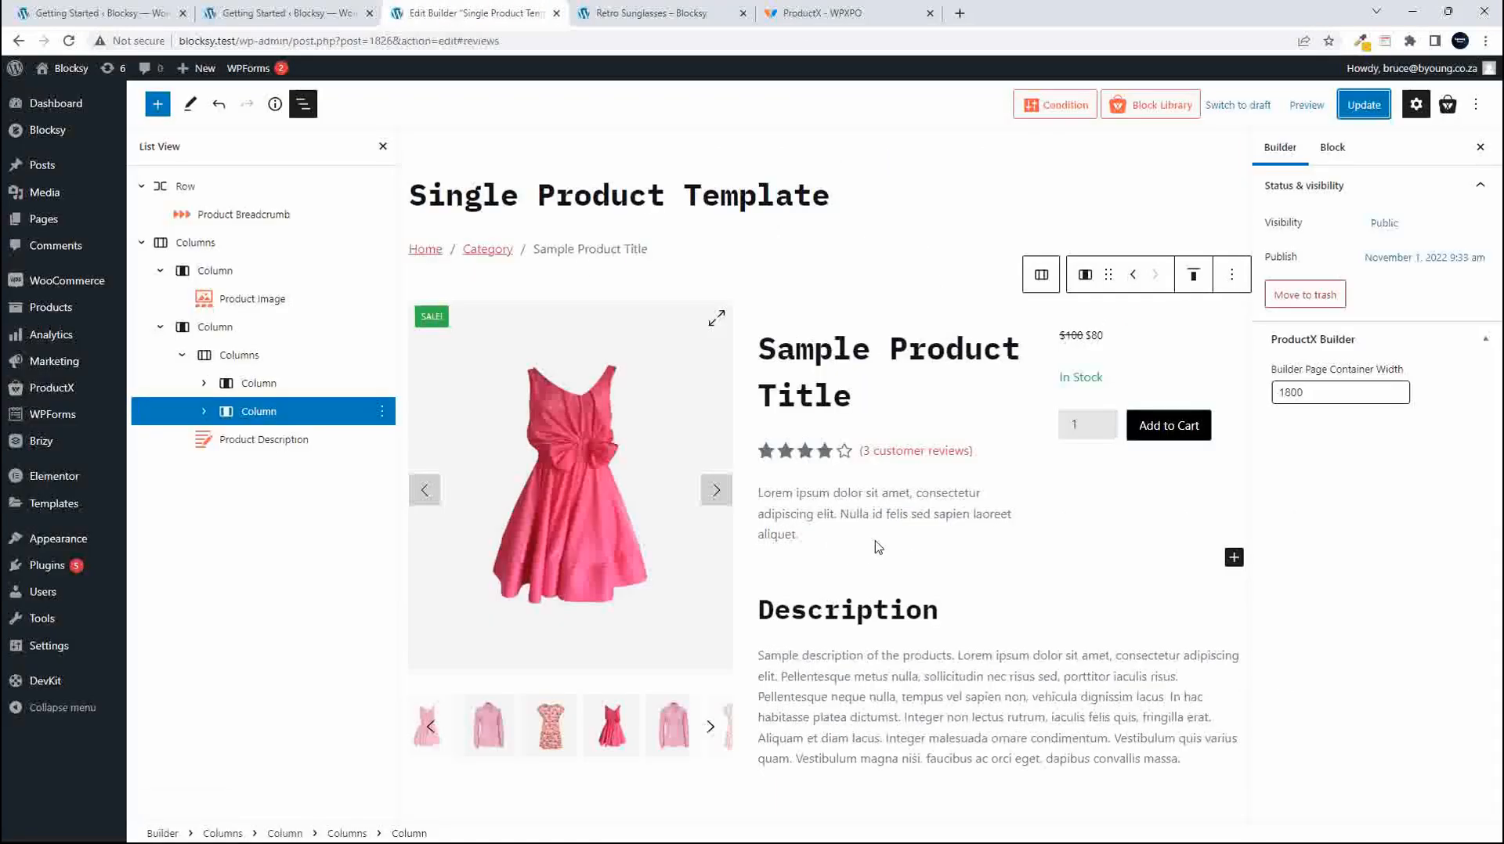
left_click(141, 242)
left_click(142, 188)
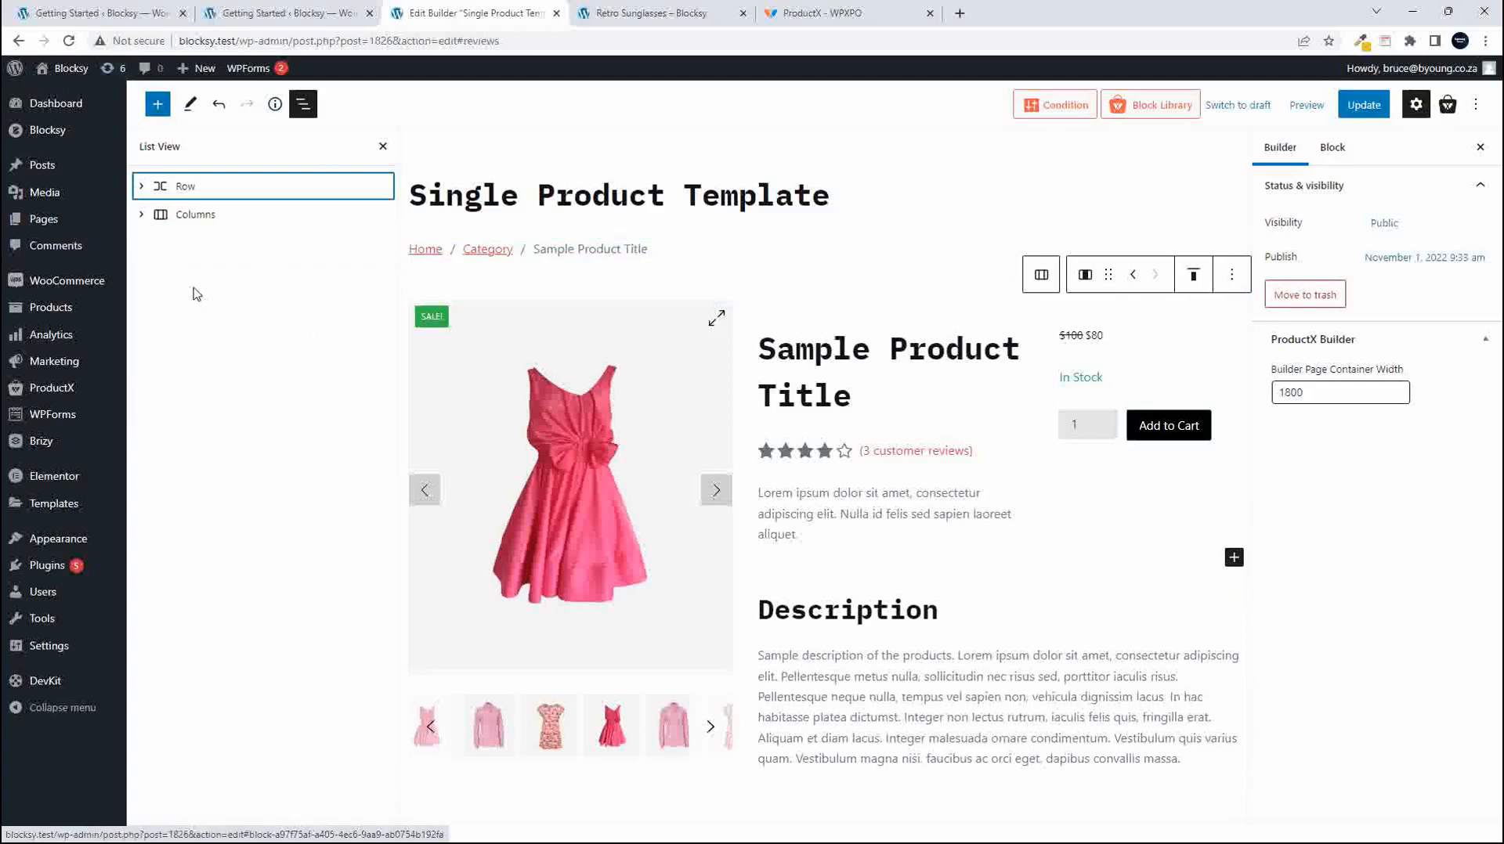
left_click(157, 105)
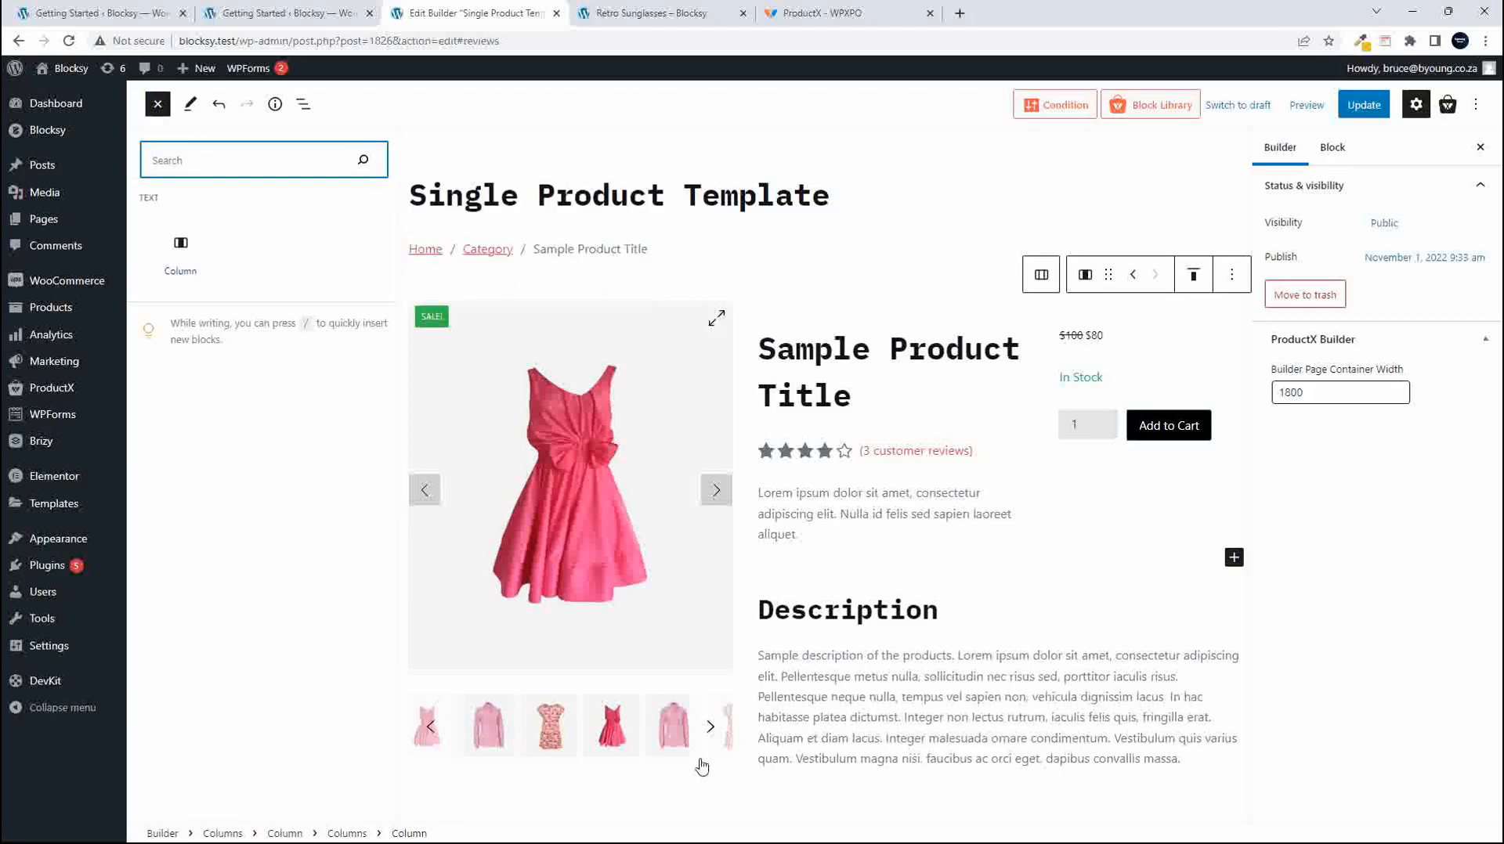
key("Escape")
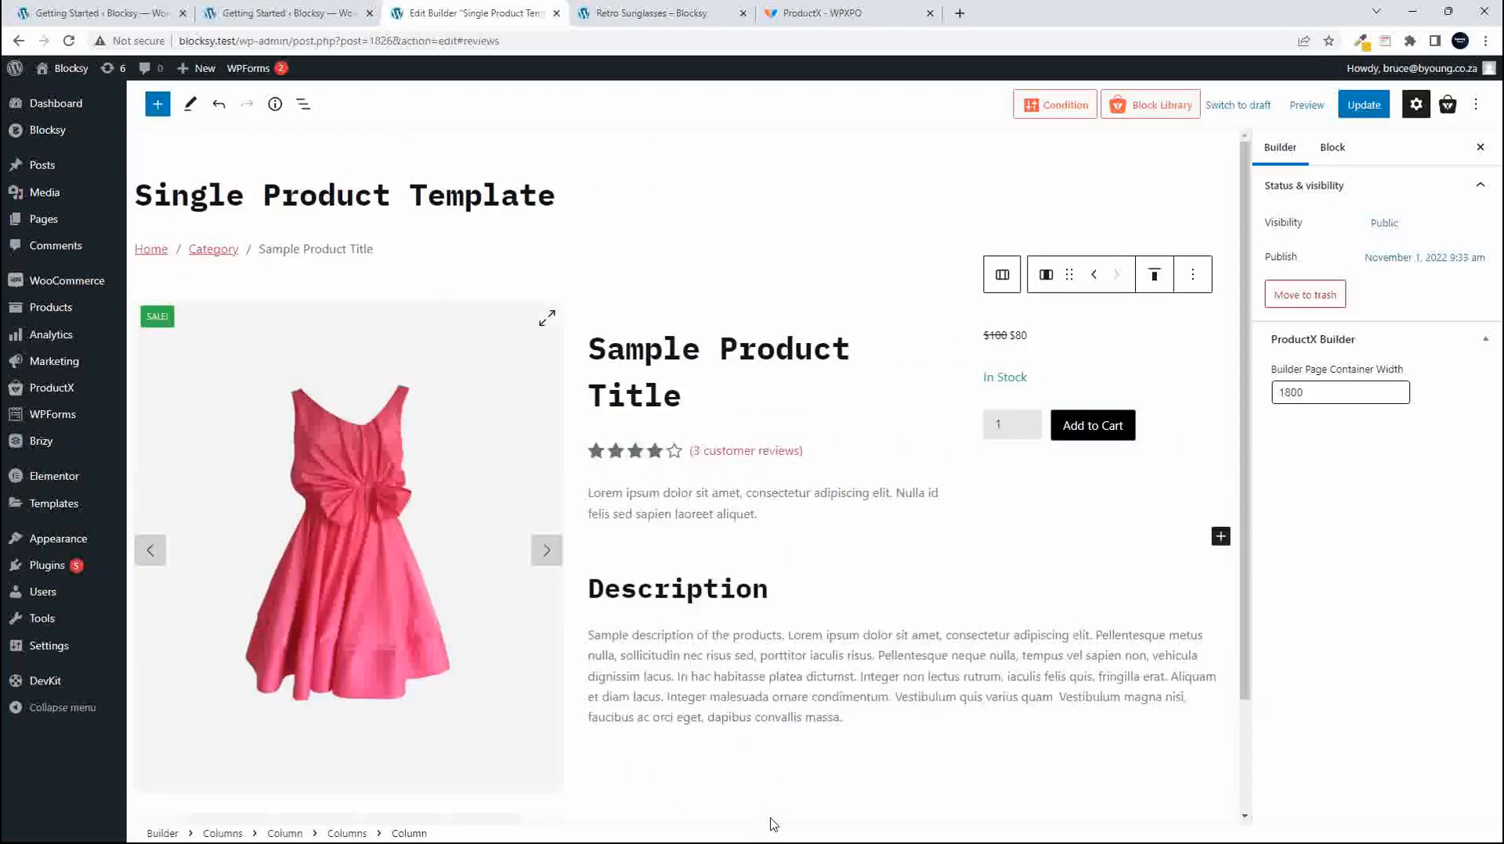
left_click(159, 106)
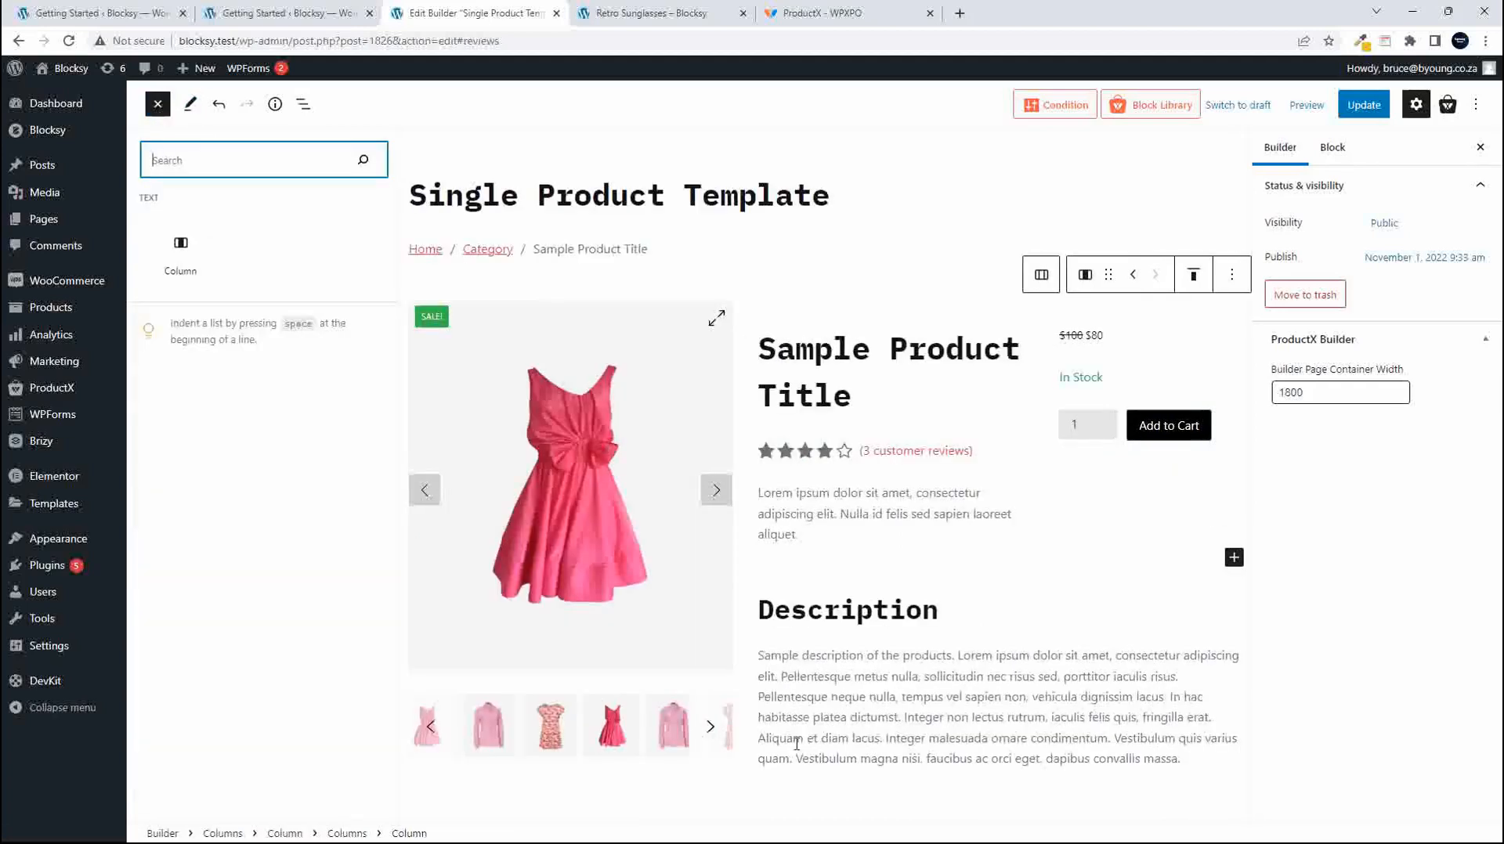
left_click(799, 795)
scroll(794, 708, "down", 2)
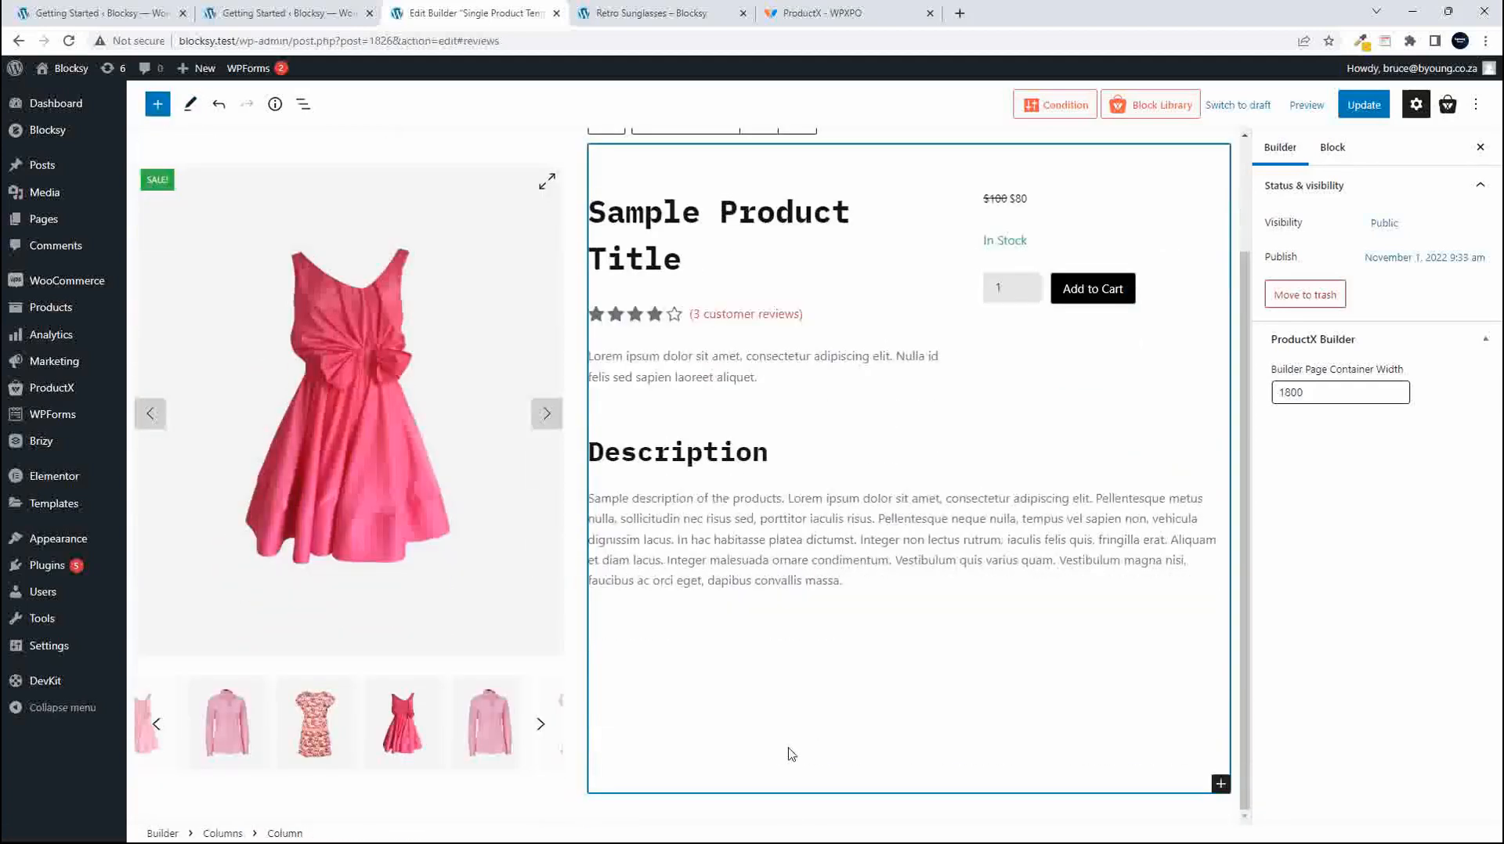
left_click(746, 815)
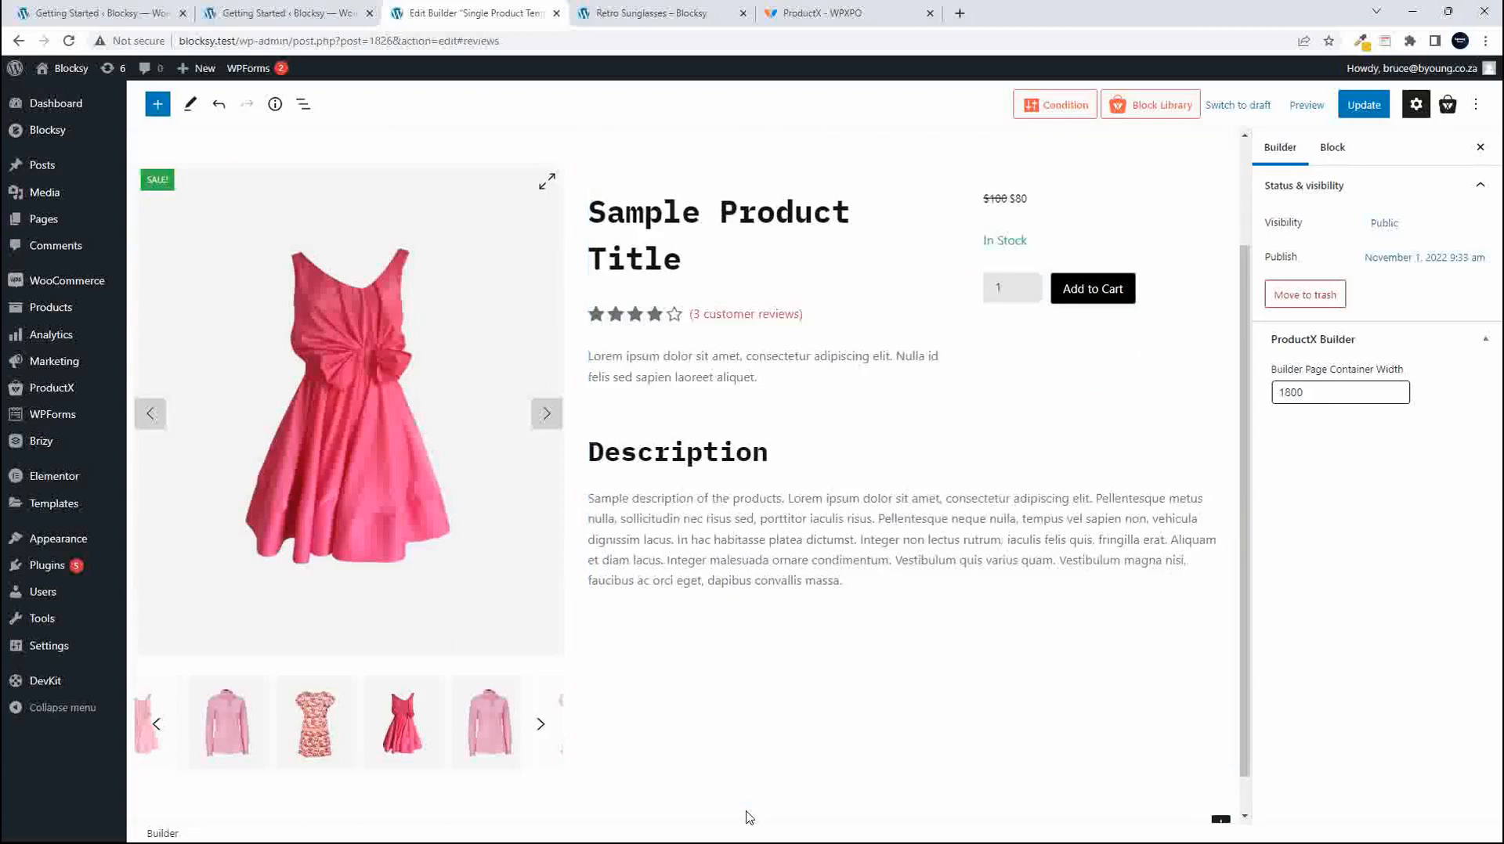
Browse the ProductX blocks and insert a Product Grid #2 block beneath the template's product columns.
left_click(158, 110)
scroll(305, 519, "down", 1)
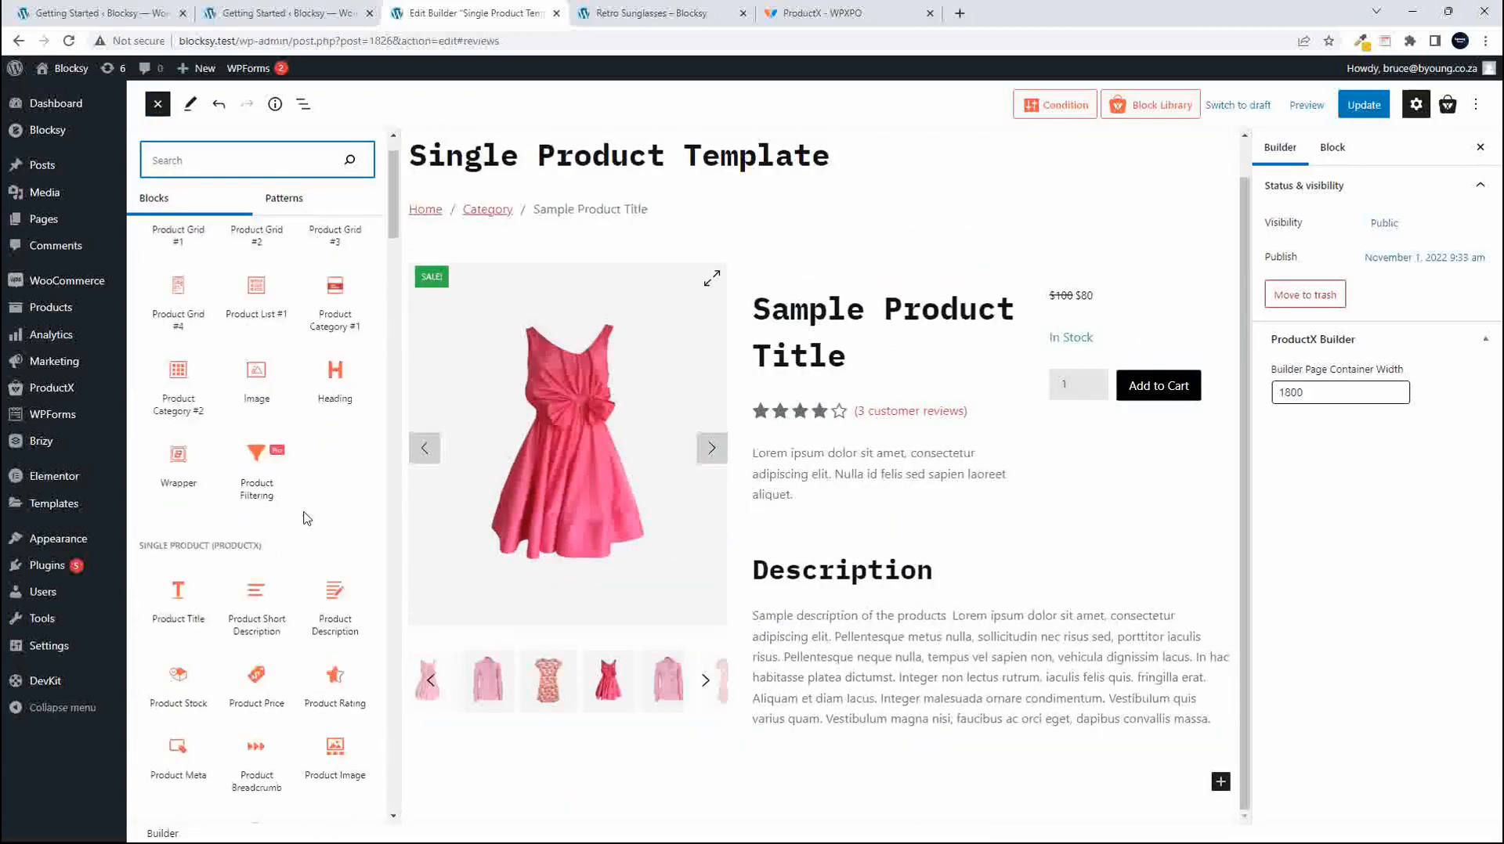
scroll(305, 518, "down", 2)
scroll(311, 439, "up", 3)
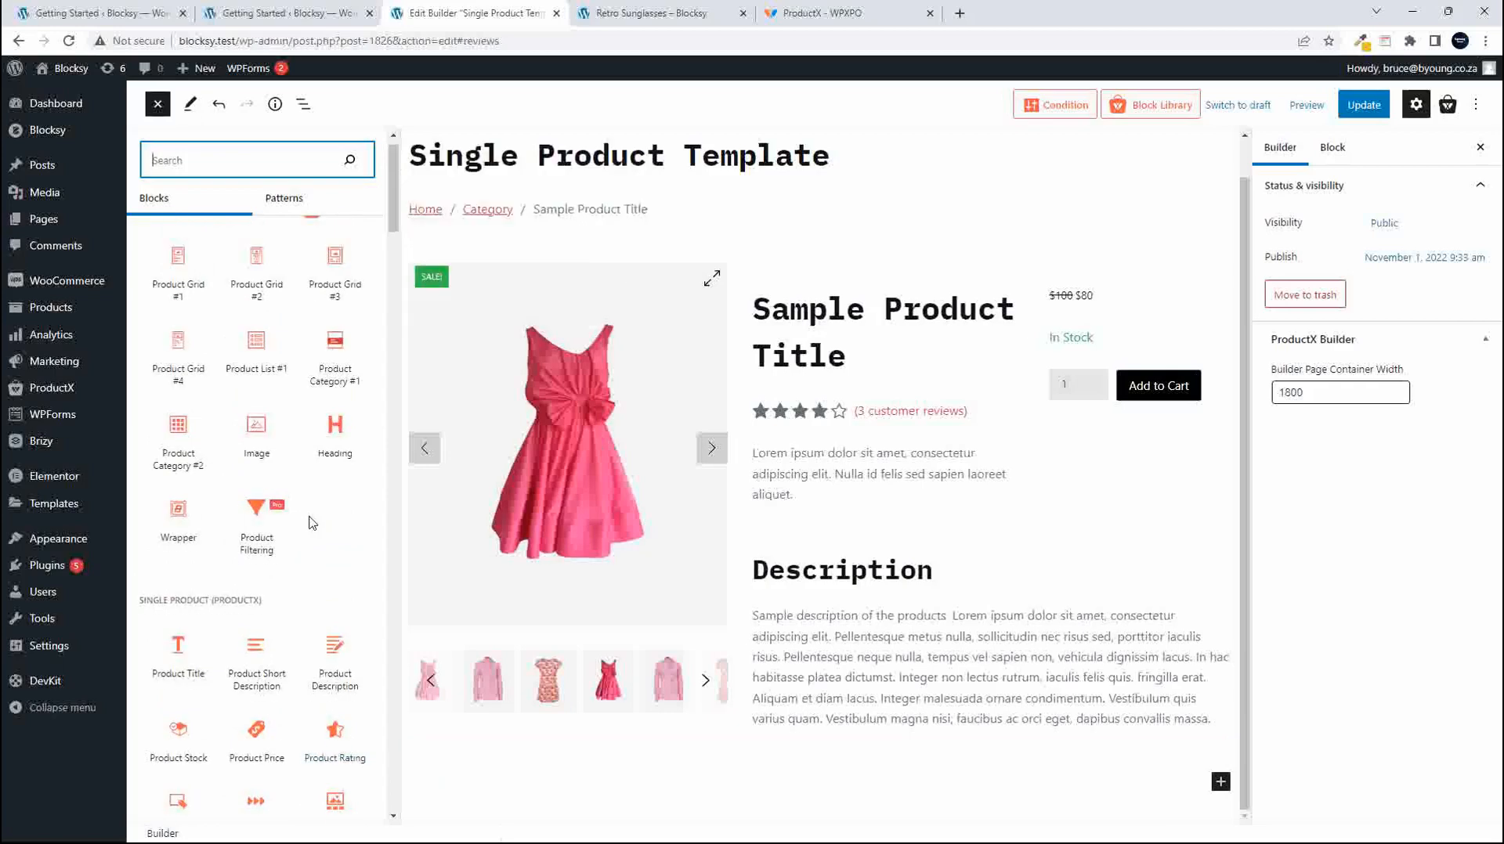
scroll(312, 523, "up", 1)
scroll(208, 662, "down", 4)
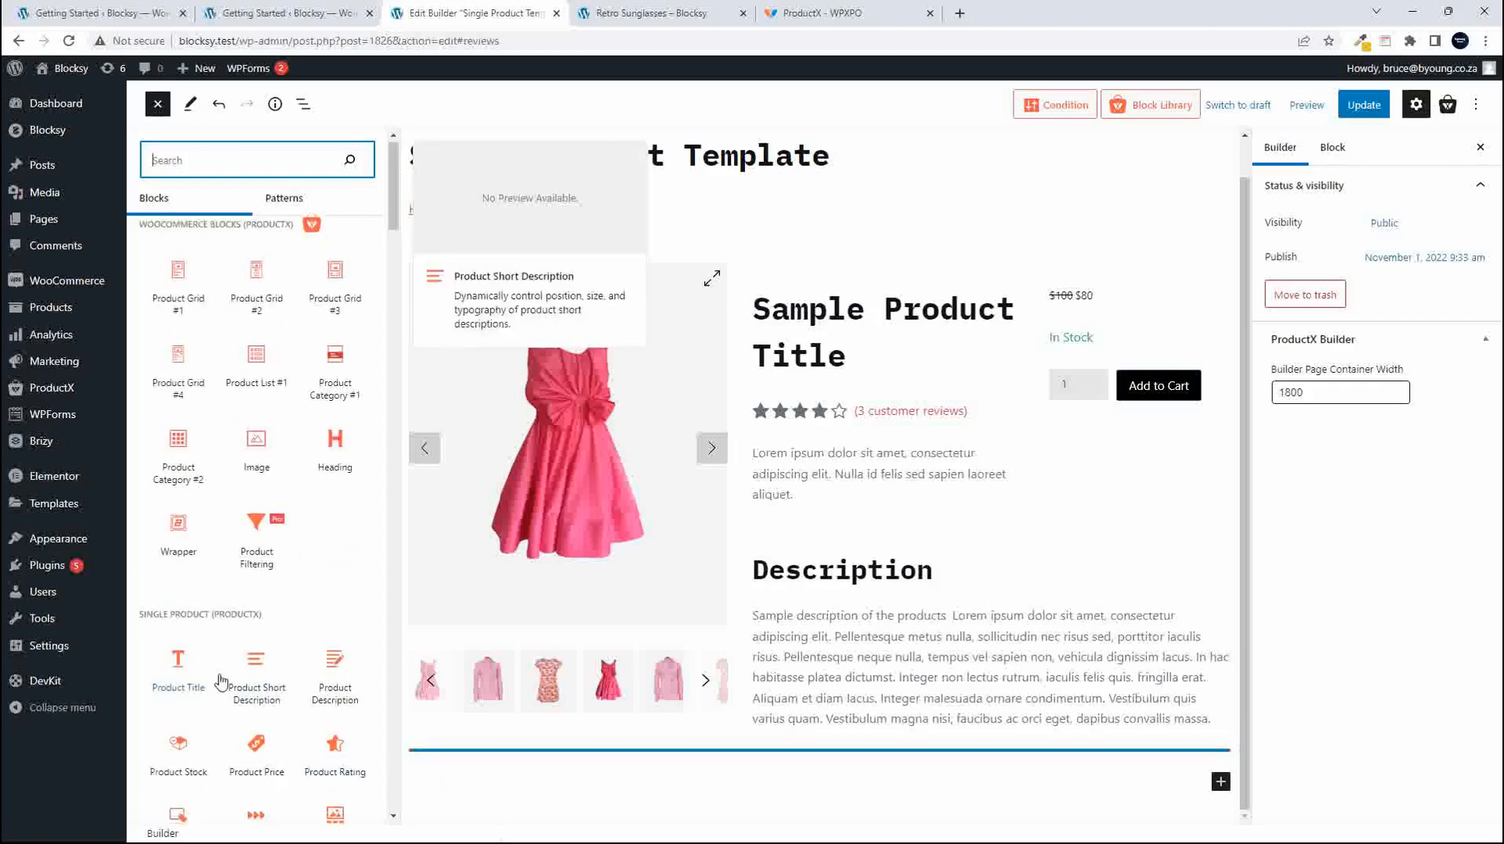
scroll(280, 627, "up", 4)
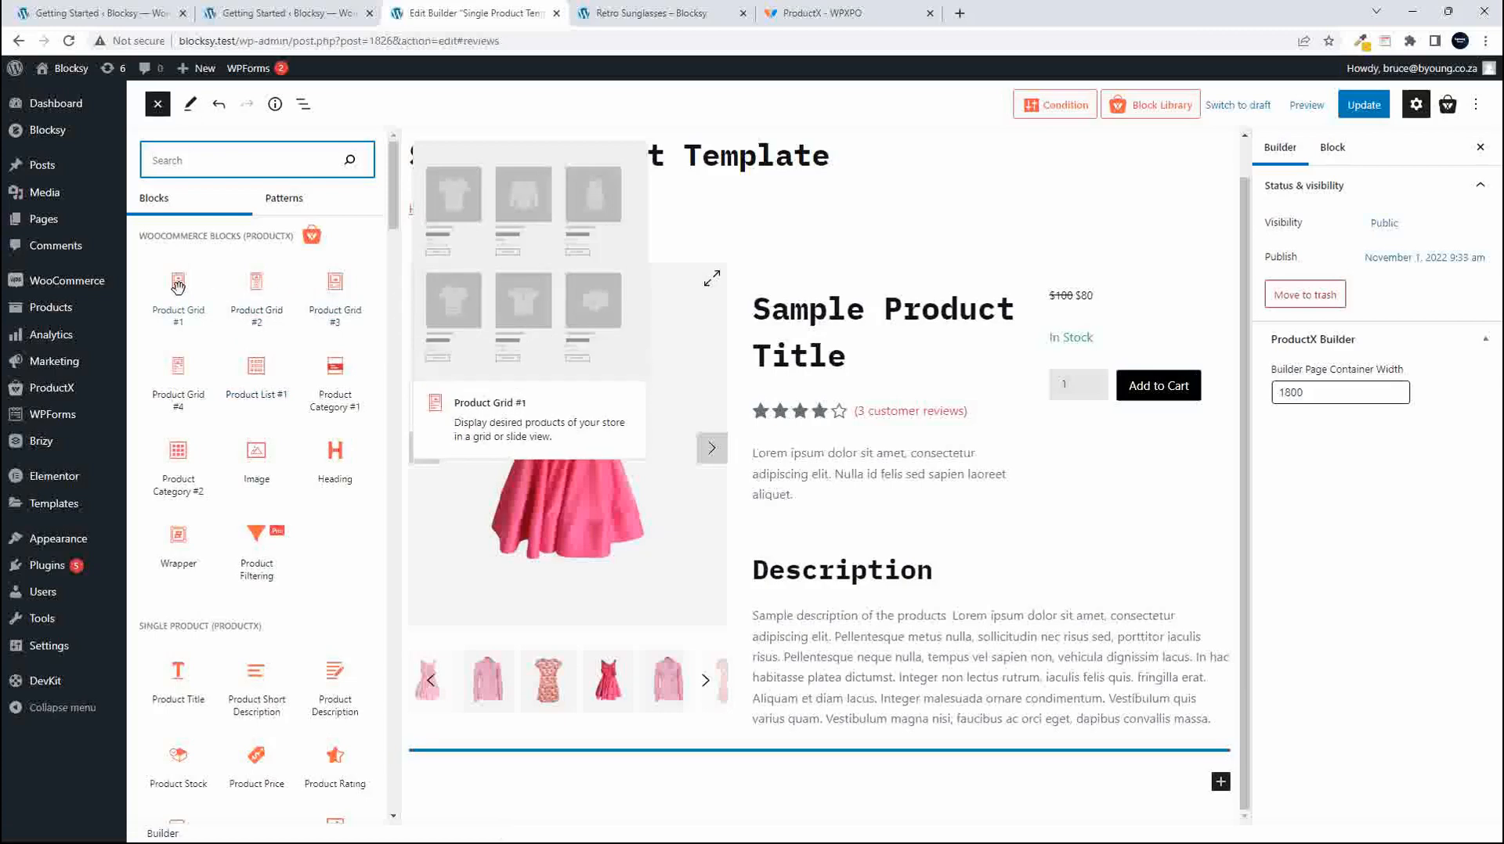
left_click(256, 290)
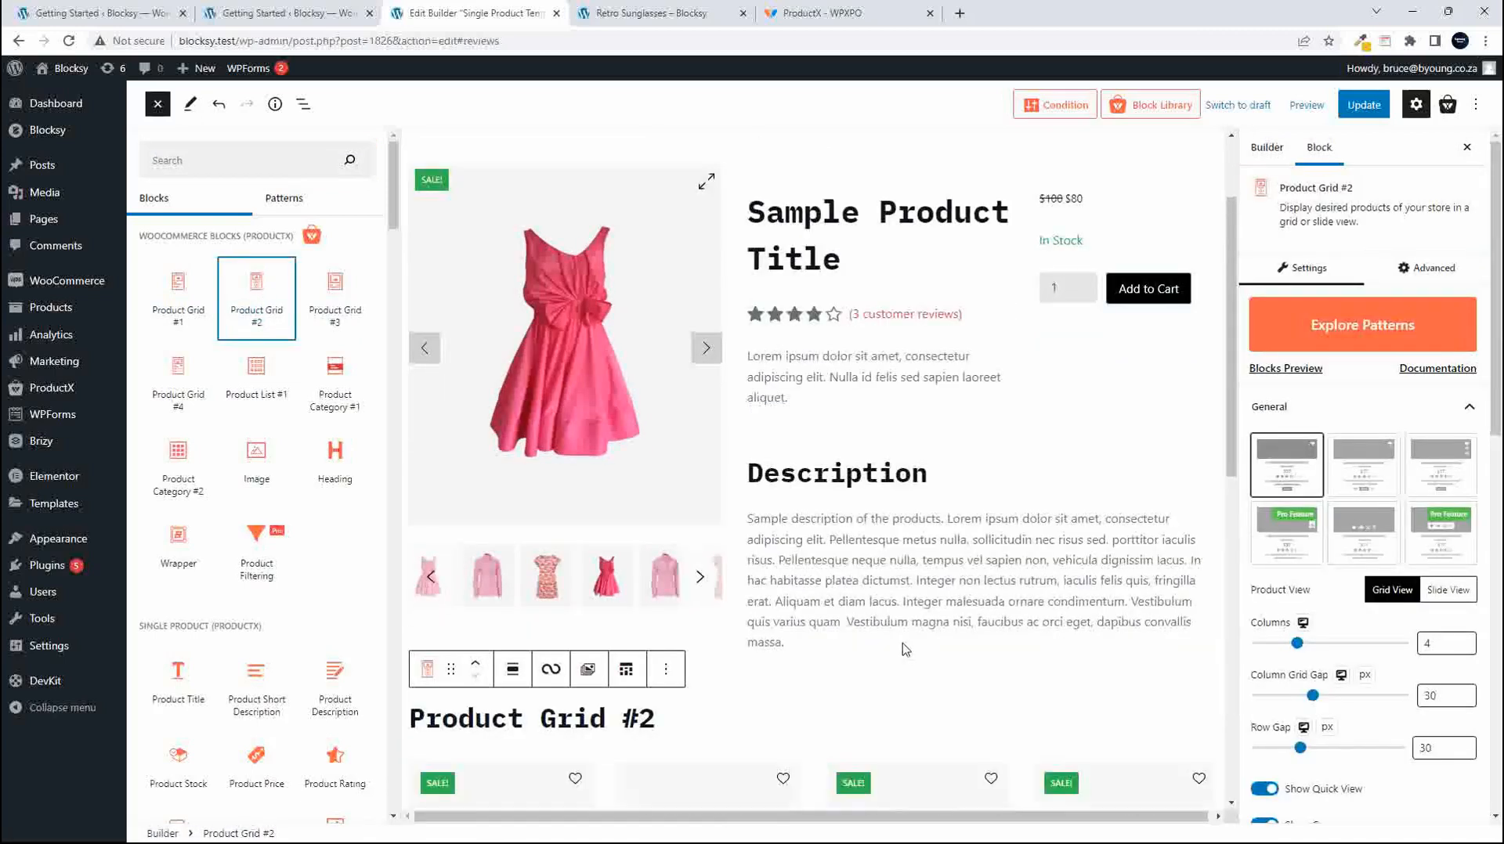
scroll(948, 546, "down", 5)
scroll(948, 546, "down", 3)
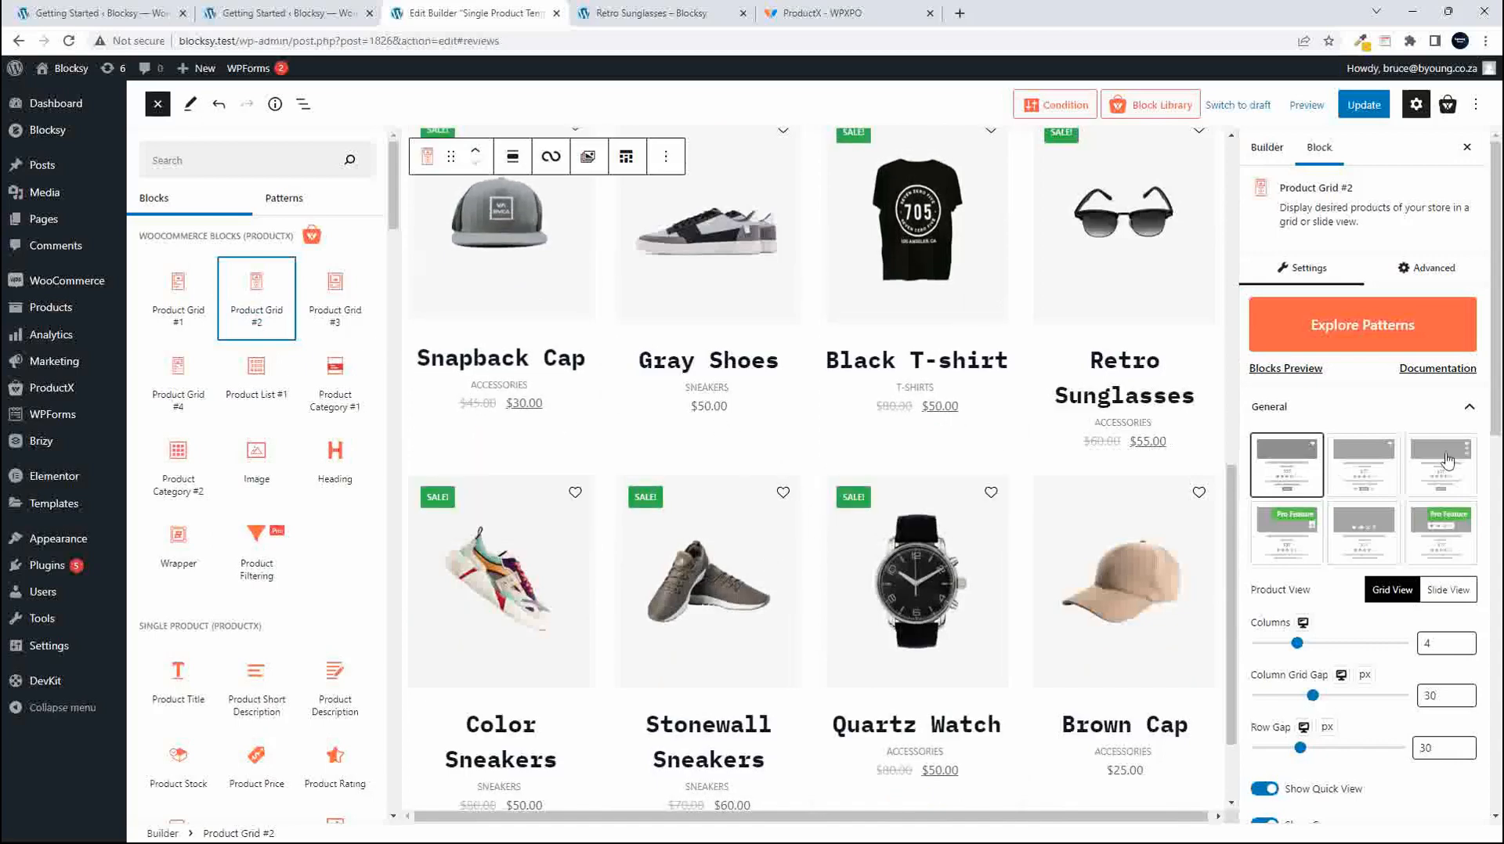
Turn off Variation Swatches for the Product Grid #2 block.
scroll(1422, 588, "down", 6)
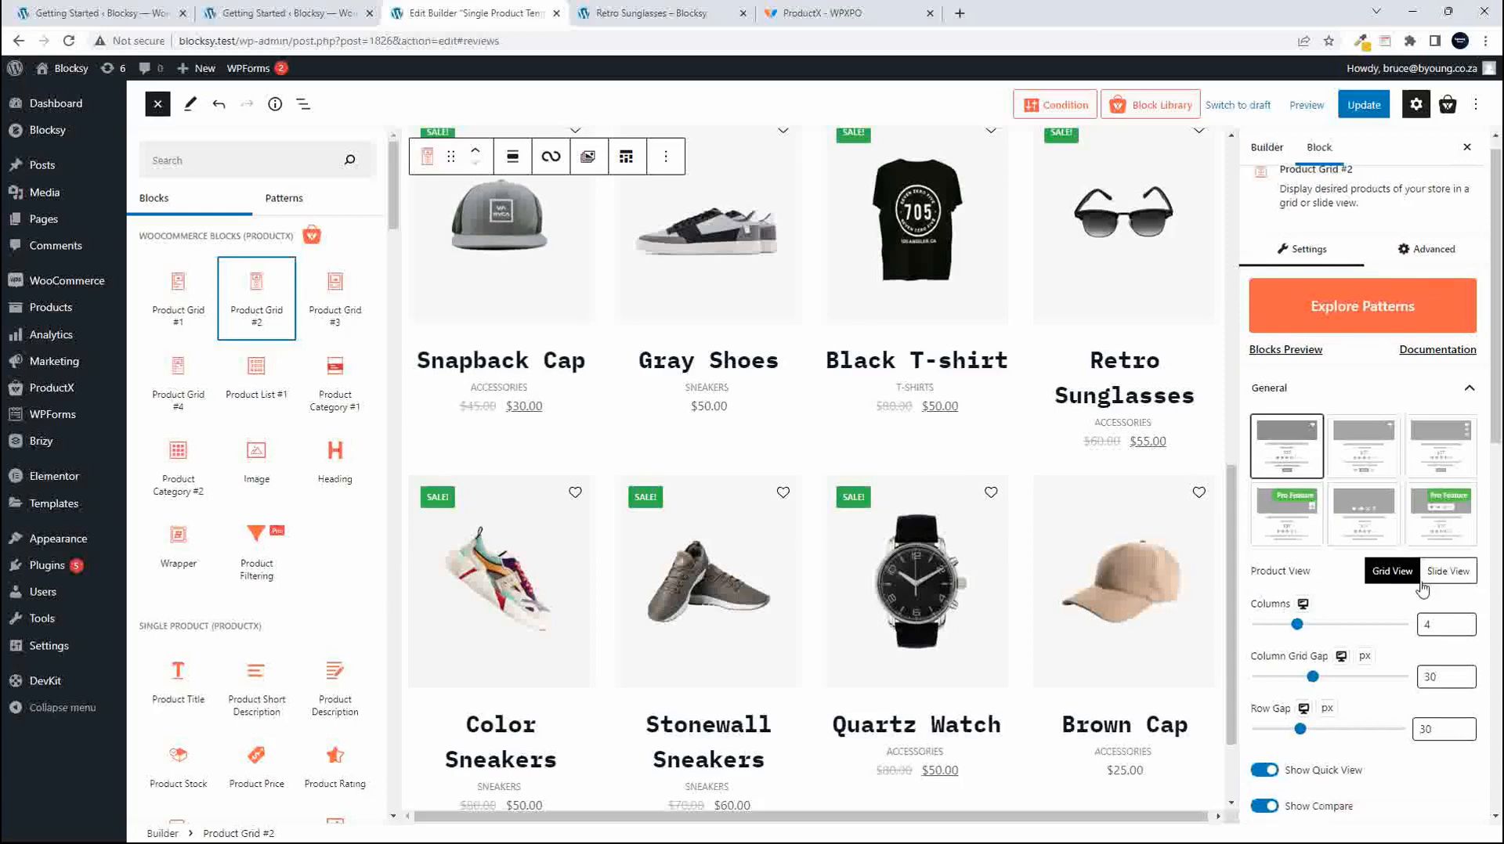
scroll(1421, 587, "down", 5)
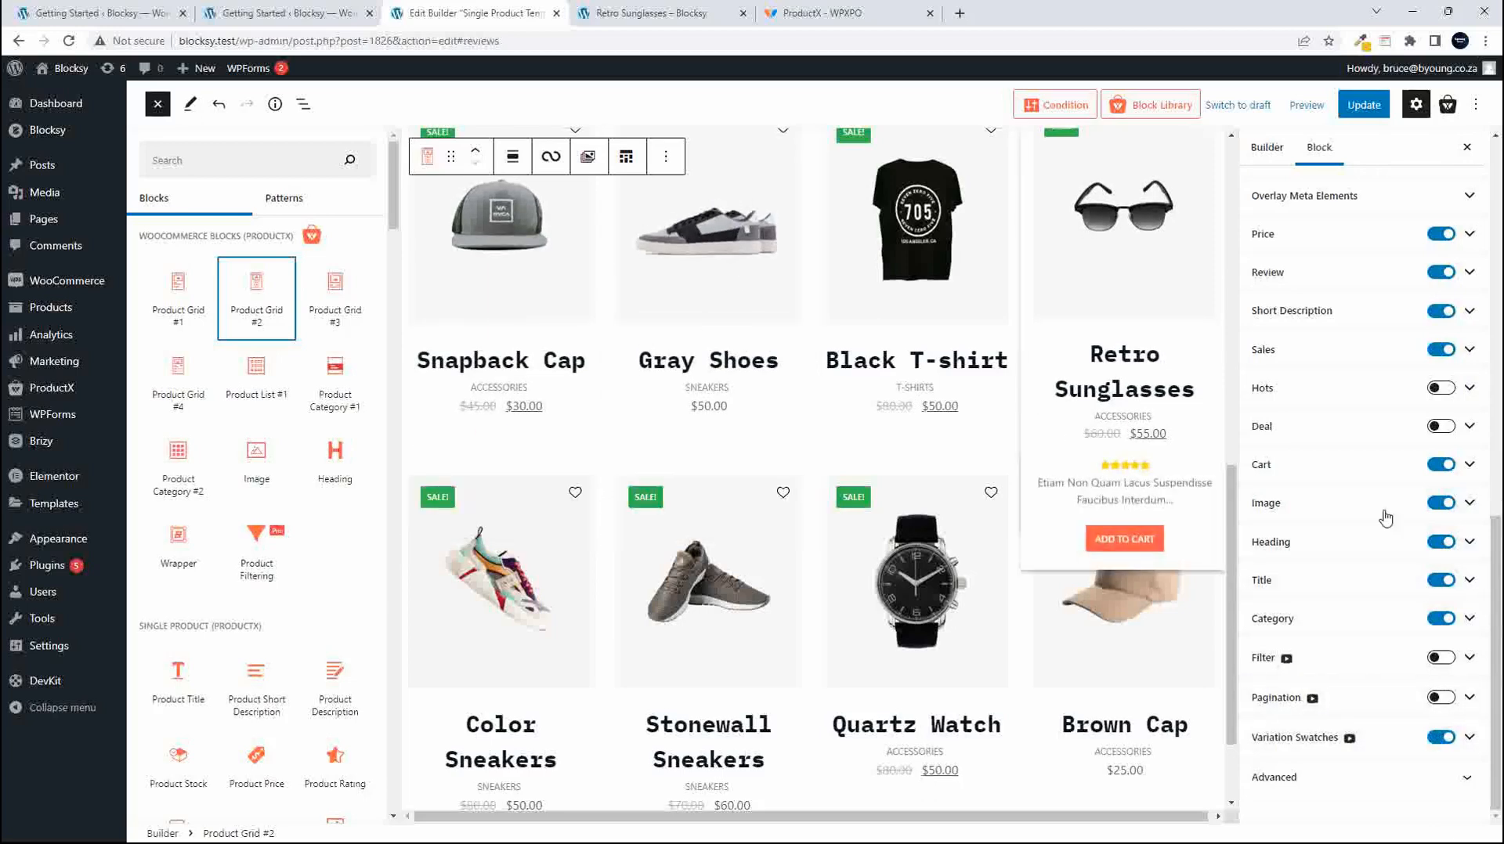
left_click(1441, 741)
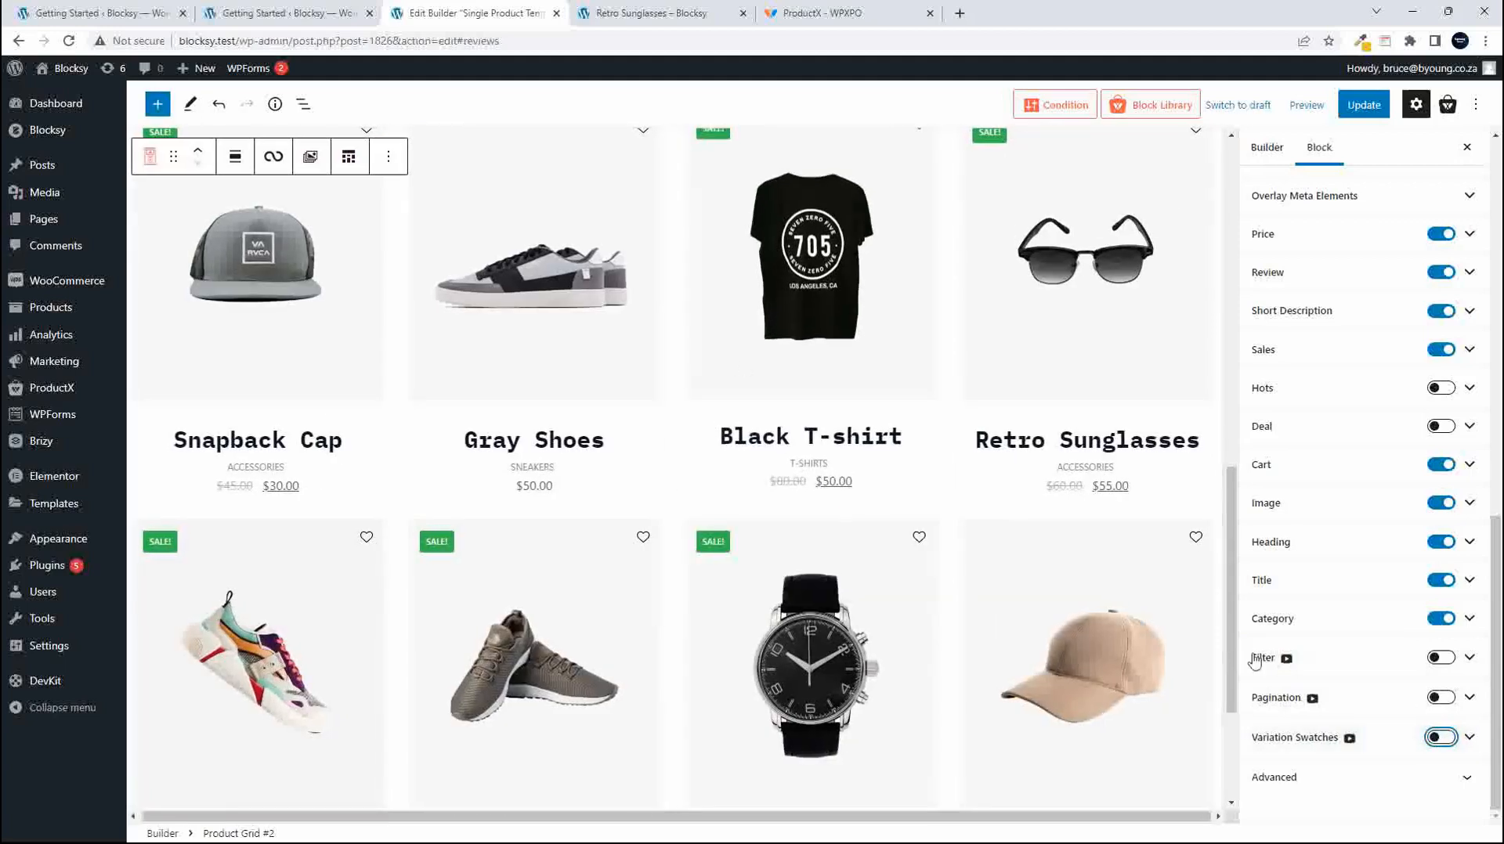
Try the second, third, fourth (Pro) and fifth layouts of the Product Grid #2 block, then restore the first layout.
scroll(1396, 666, "up", 4)
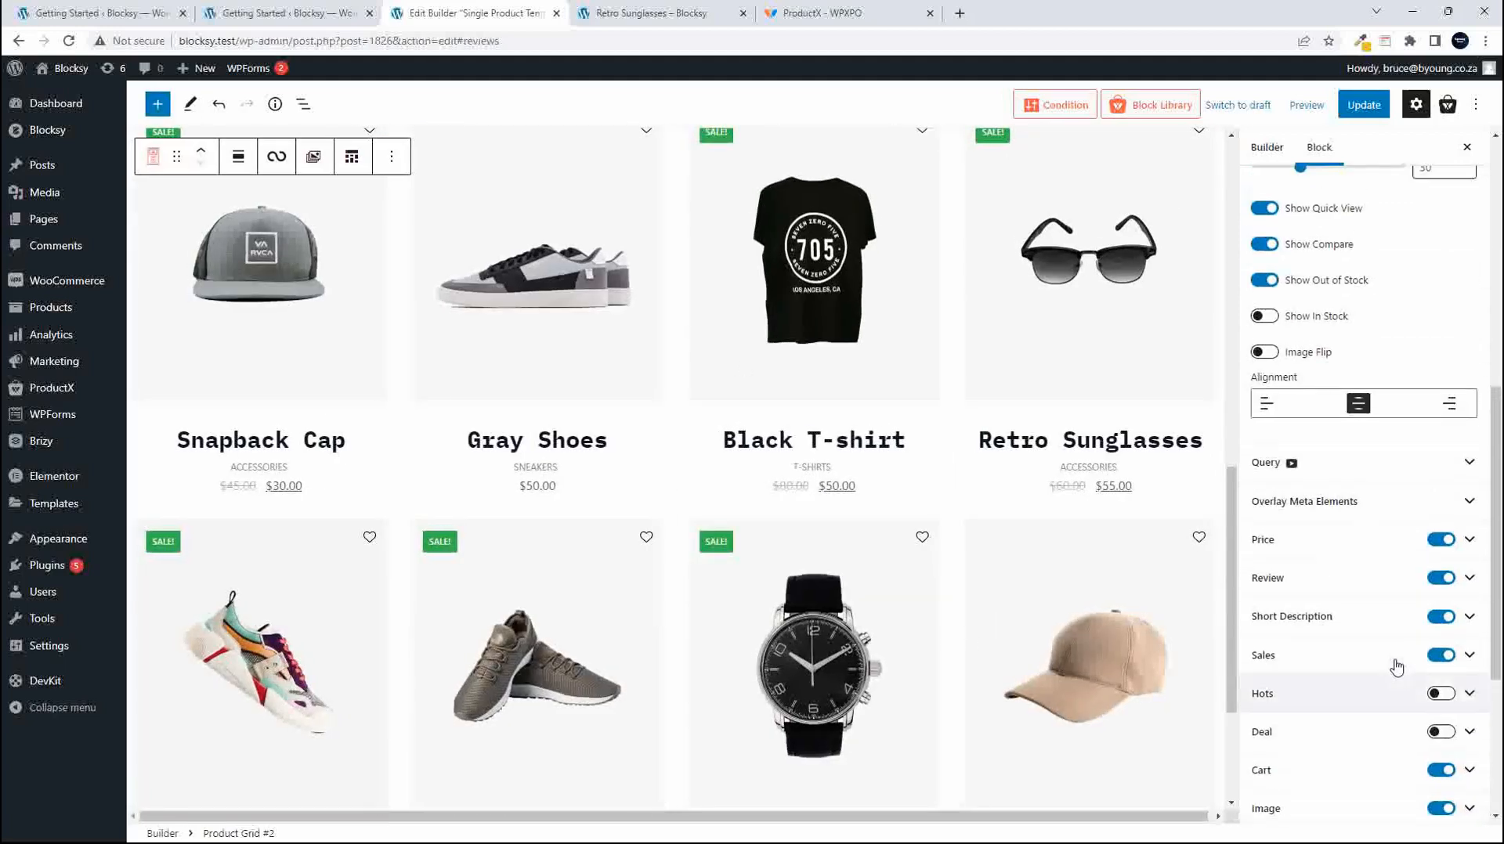
scroll(1397, 667, "up", 5)
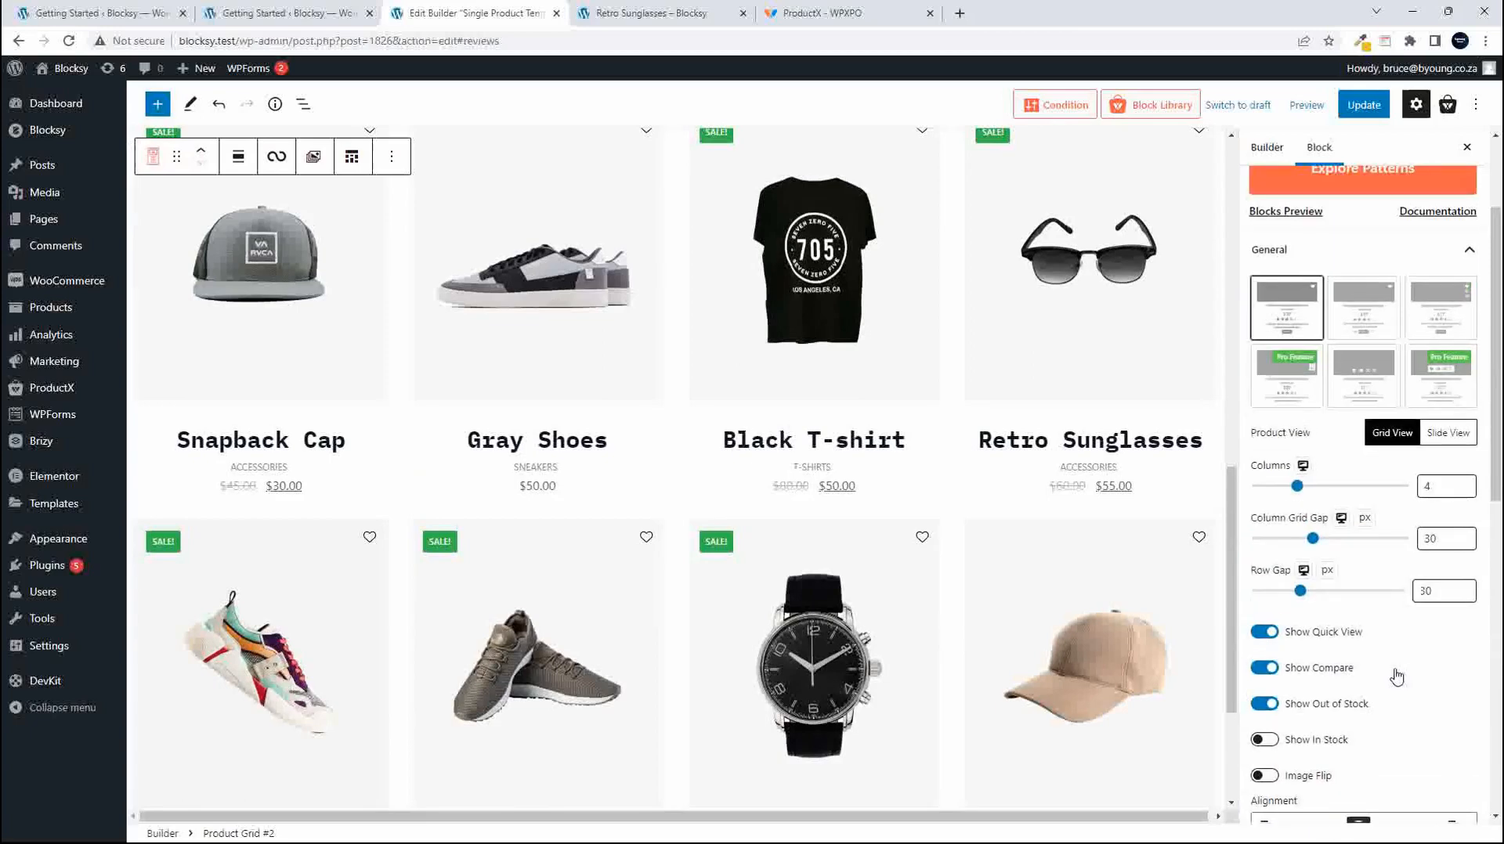
scroll(1386, 650, "up", 1)
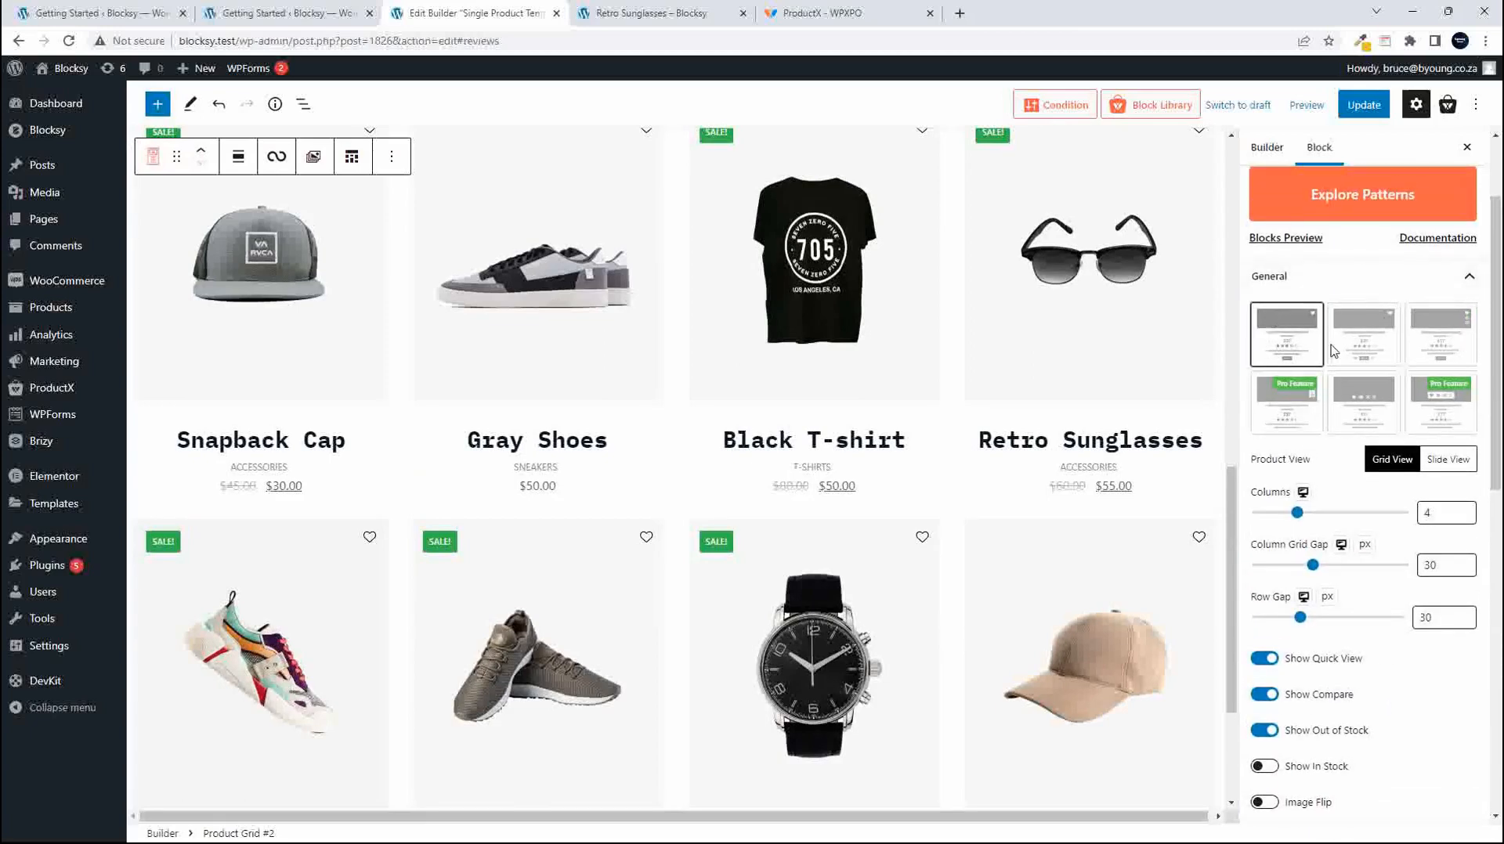
left_click(1363, 350)
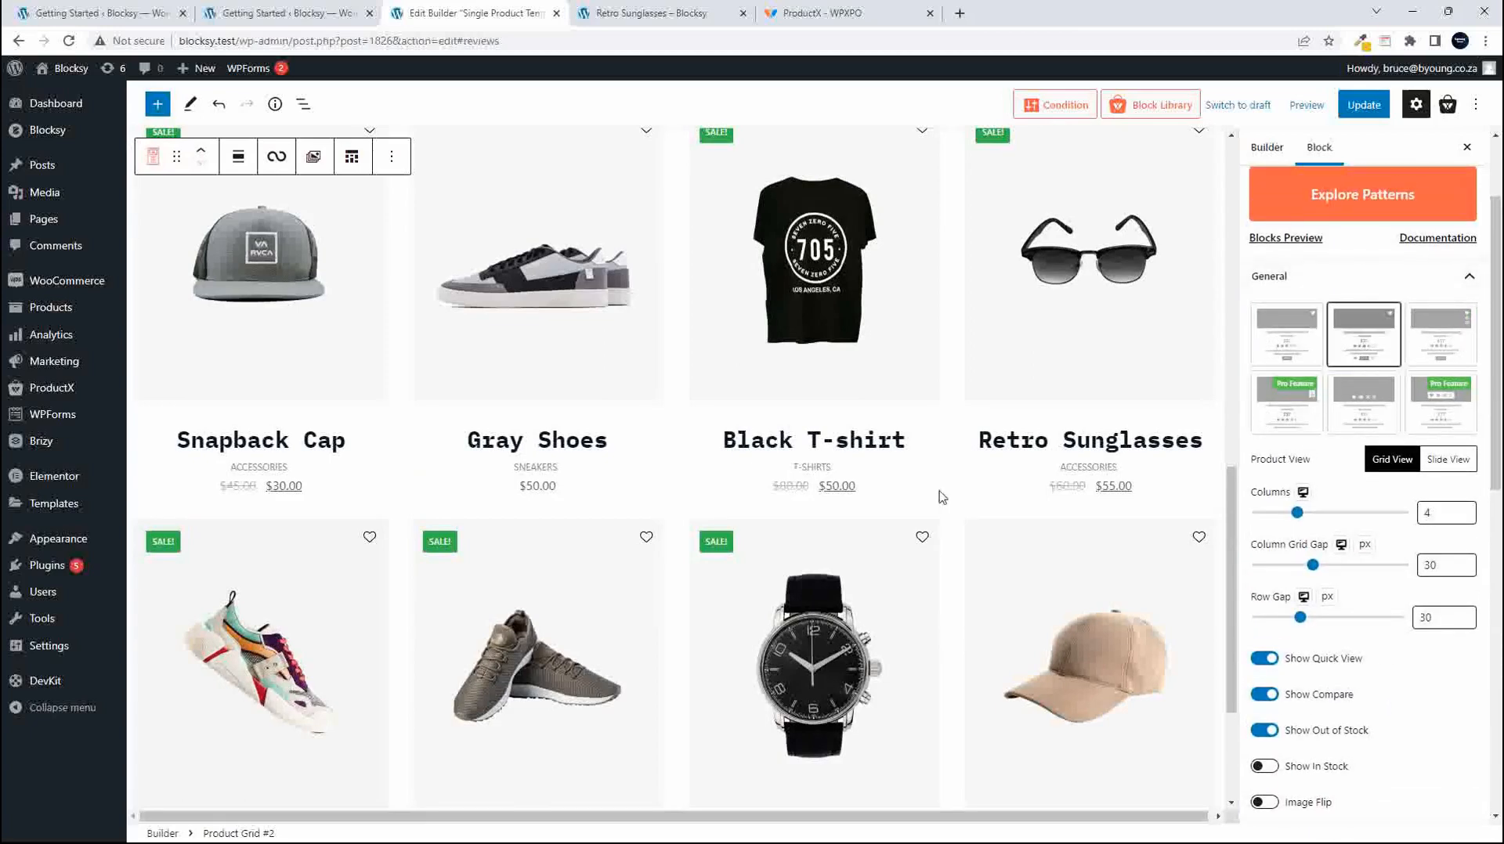
left_click(1452, 347)
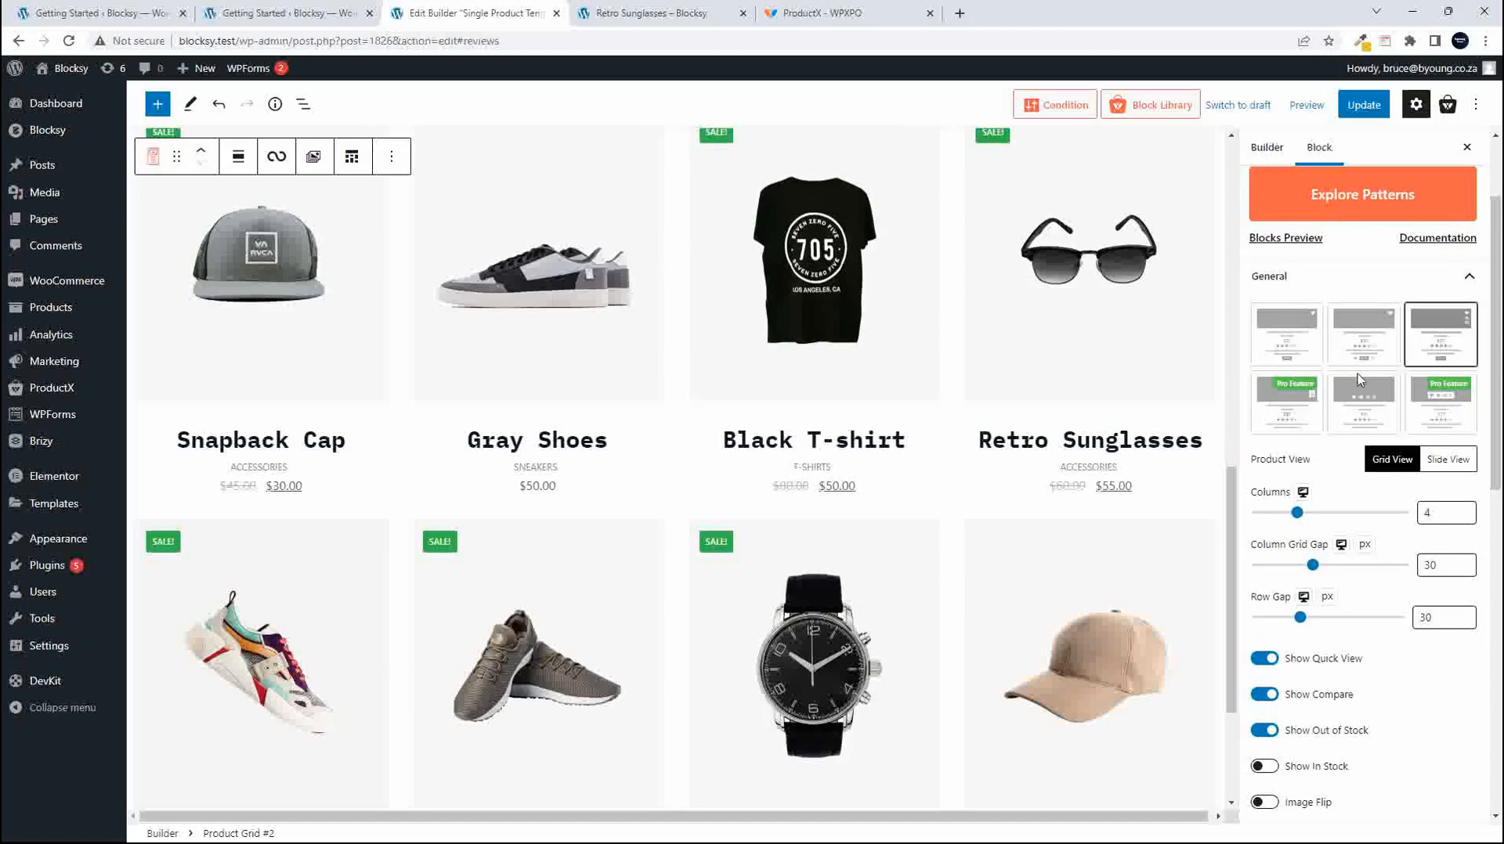
left_click(1301, 431)
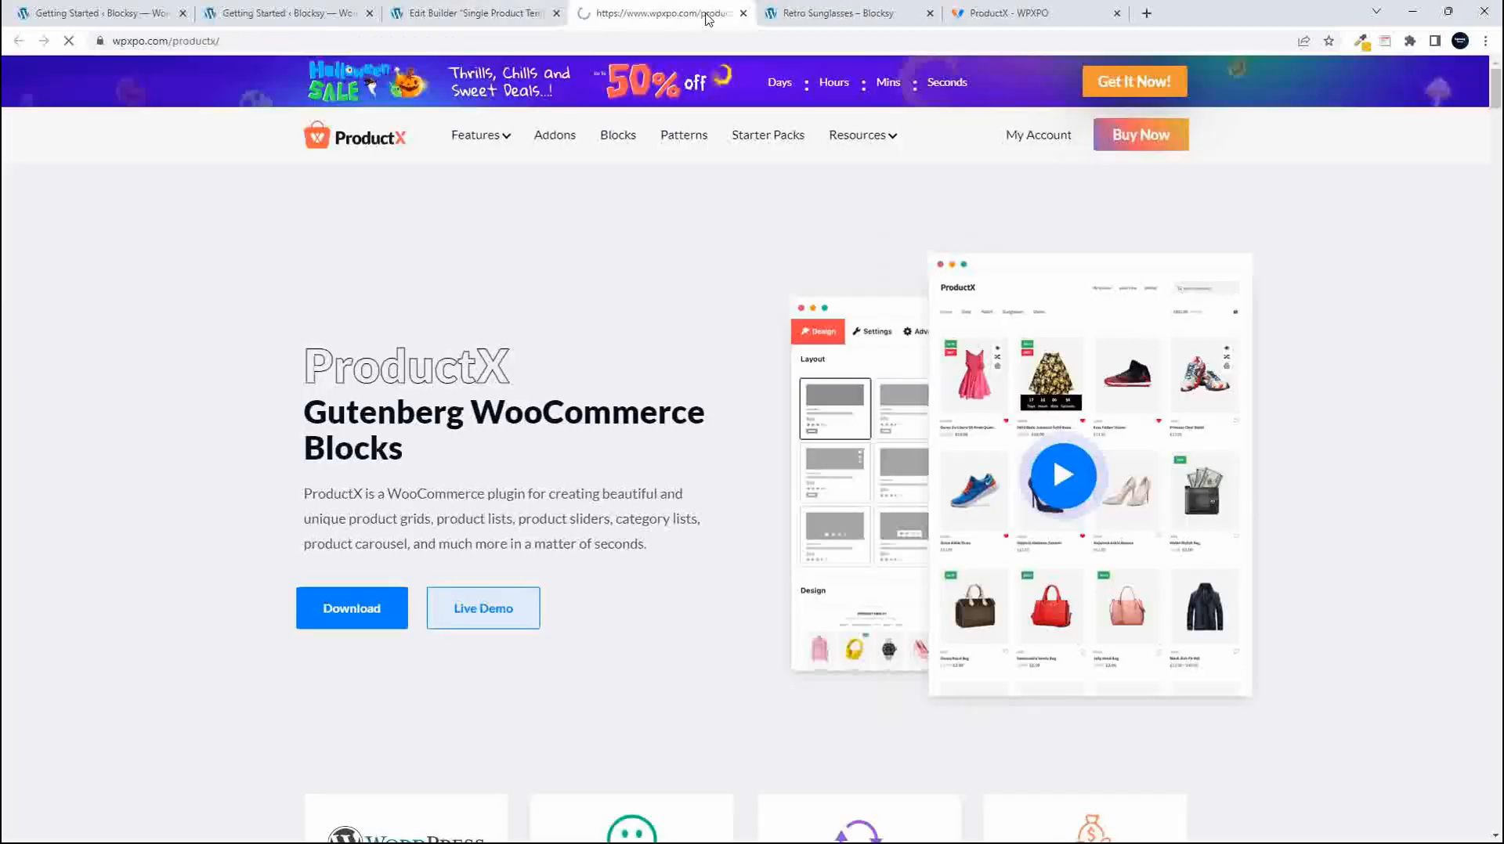
key("ctrl+w")
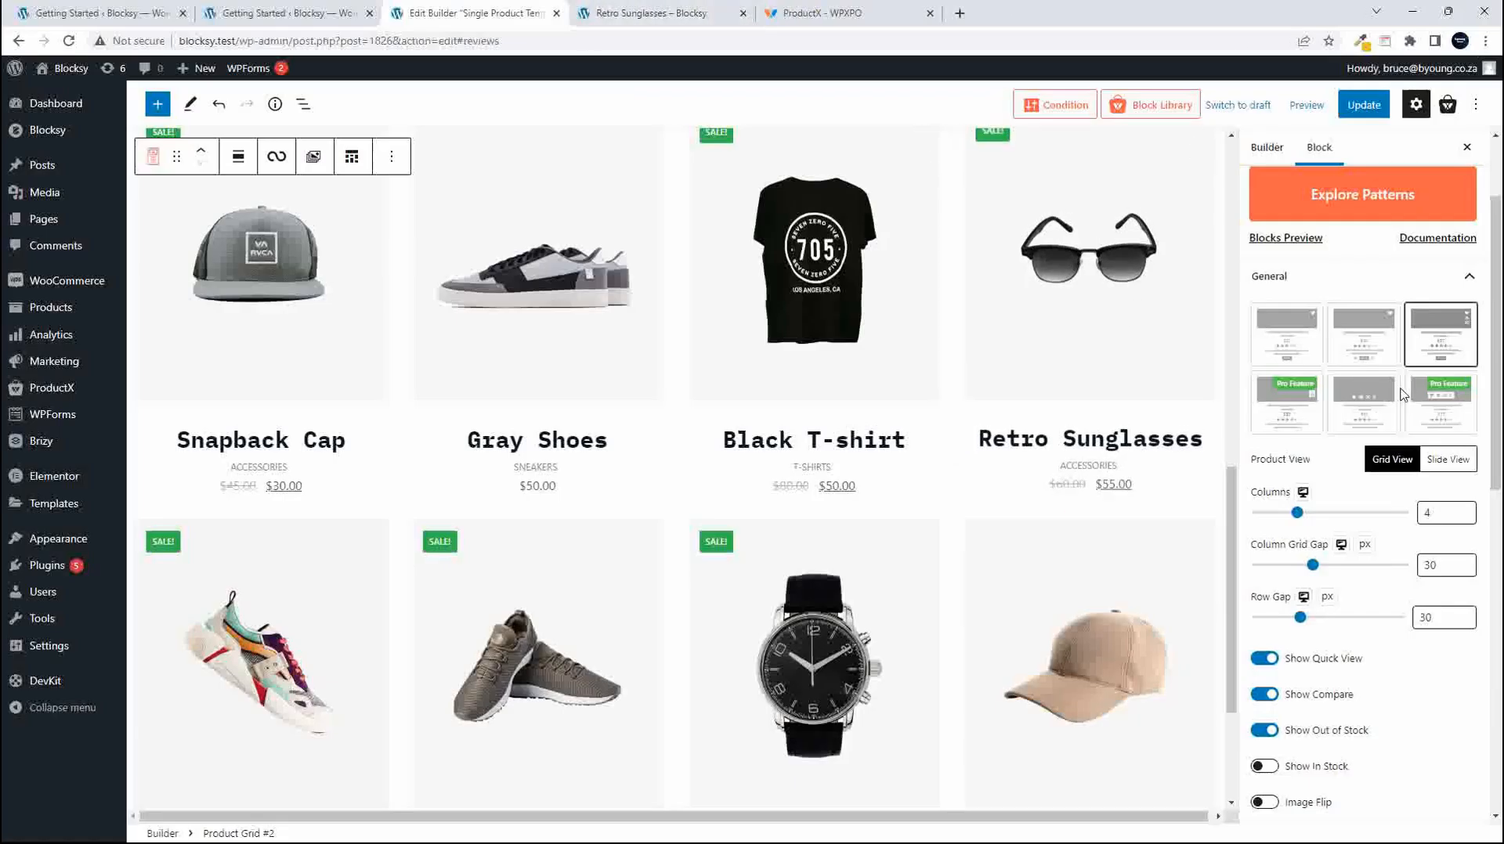
left_click(1363, 402)
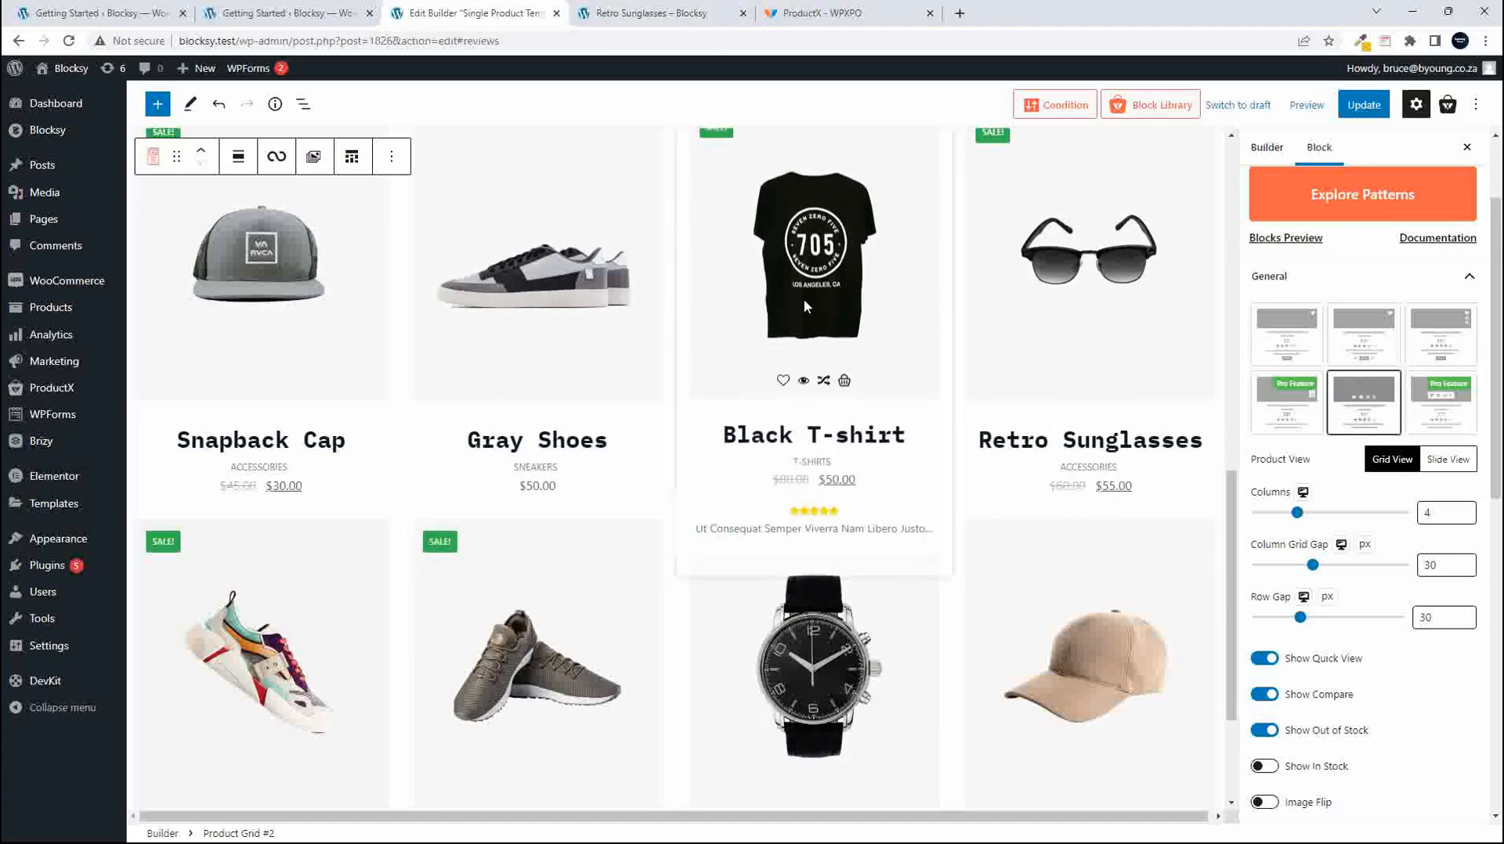
scroll(791, 290, "up", 1)
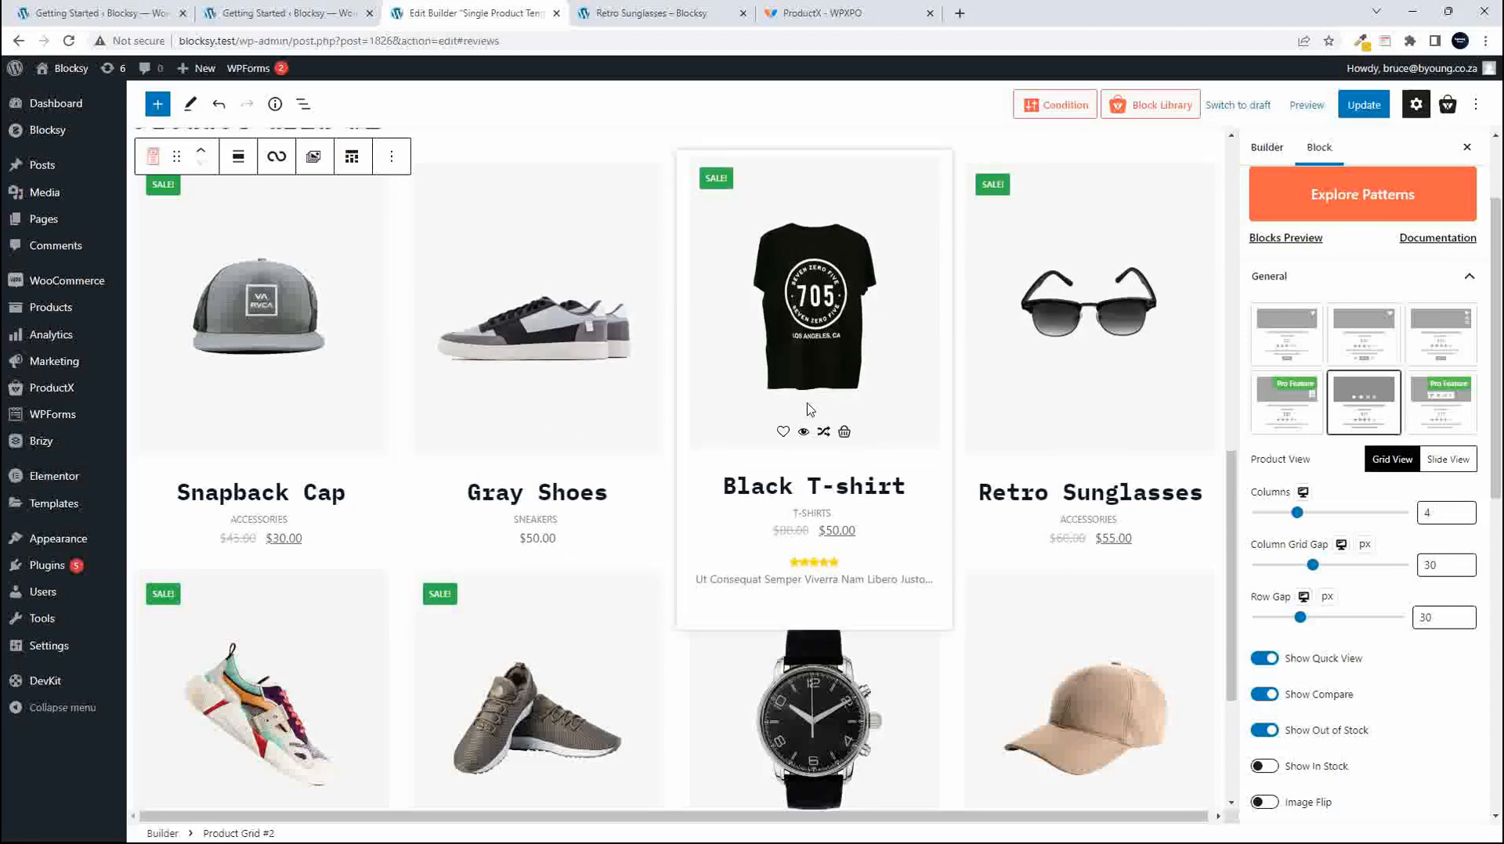
left_click(1289, 338)
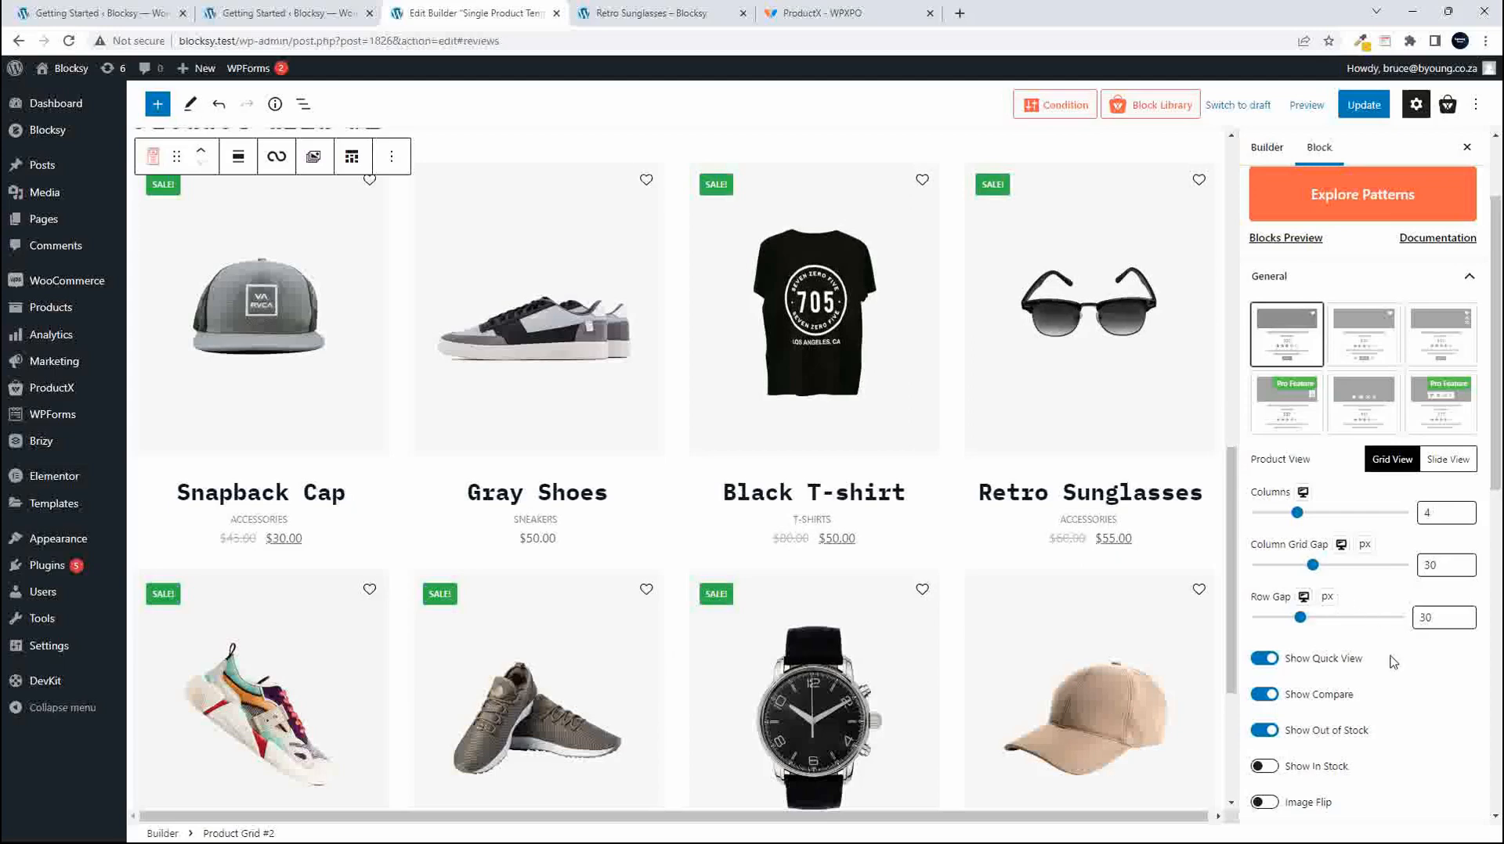
Remove the Product Grid #2 block from the template.
scroll(1392, 660, "down", 1)
scroll(1400, 668, "up", 2)
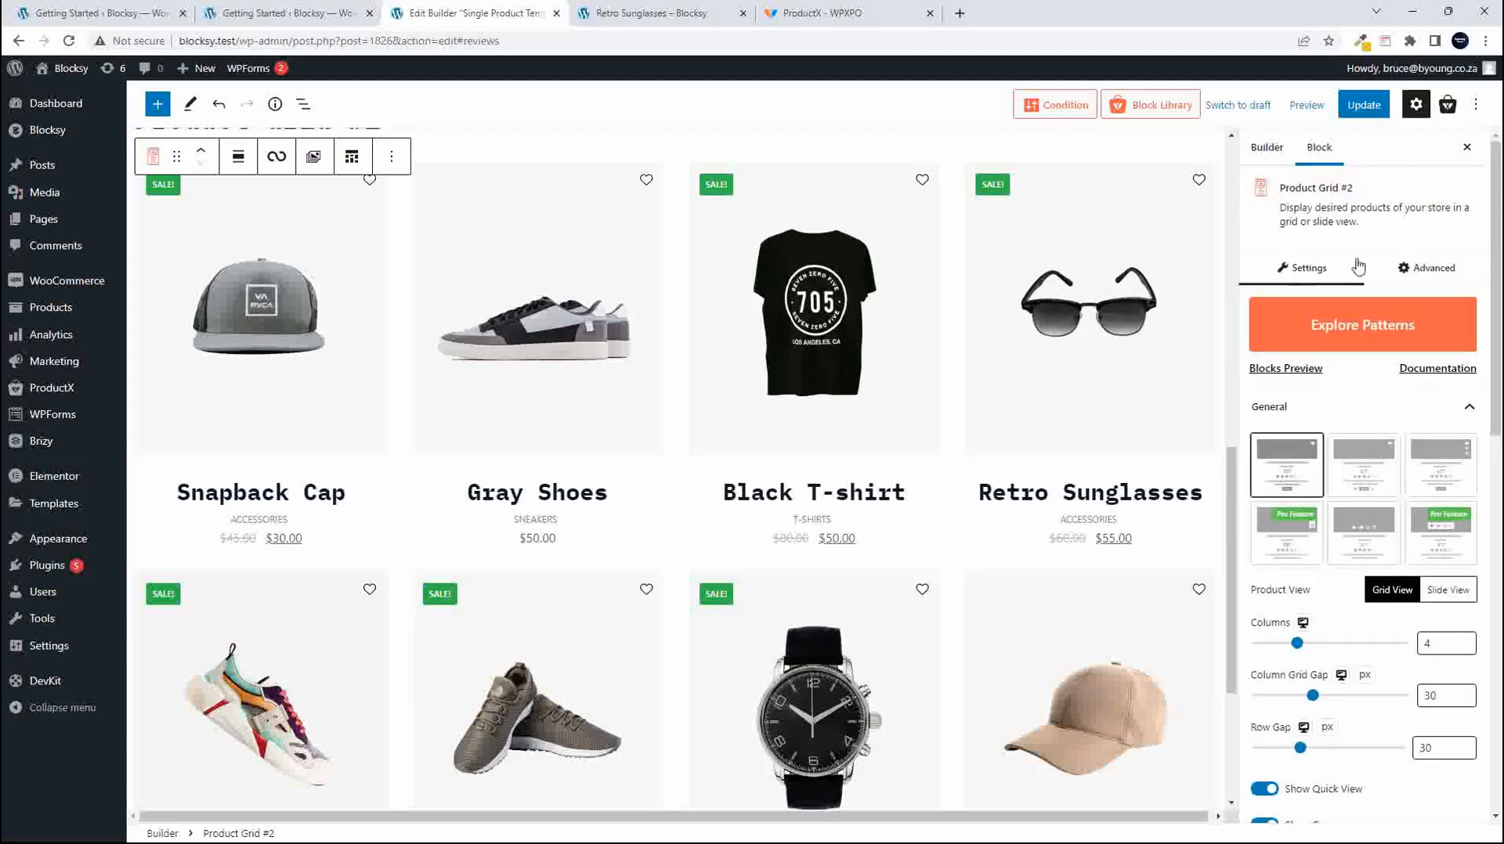
left_click(392, 156)
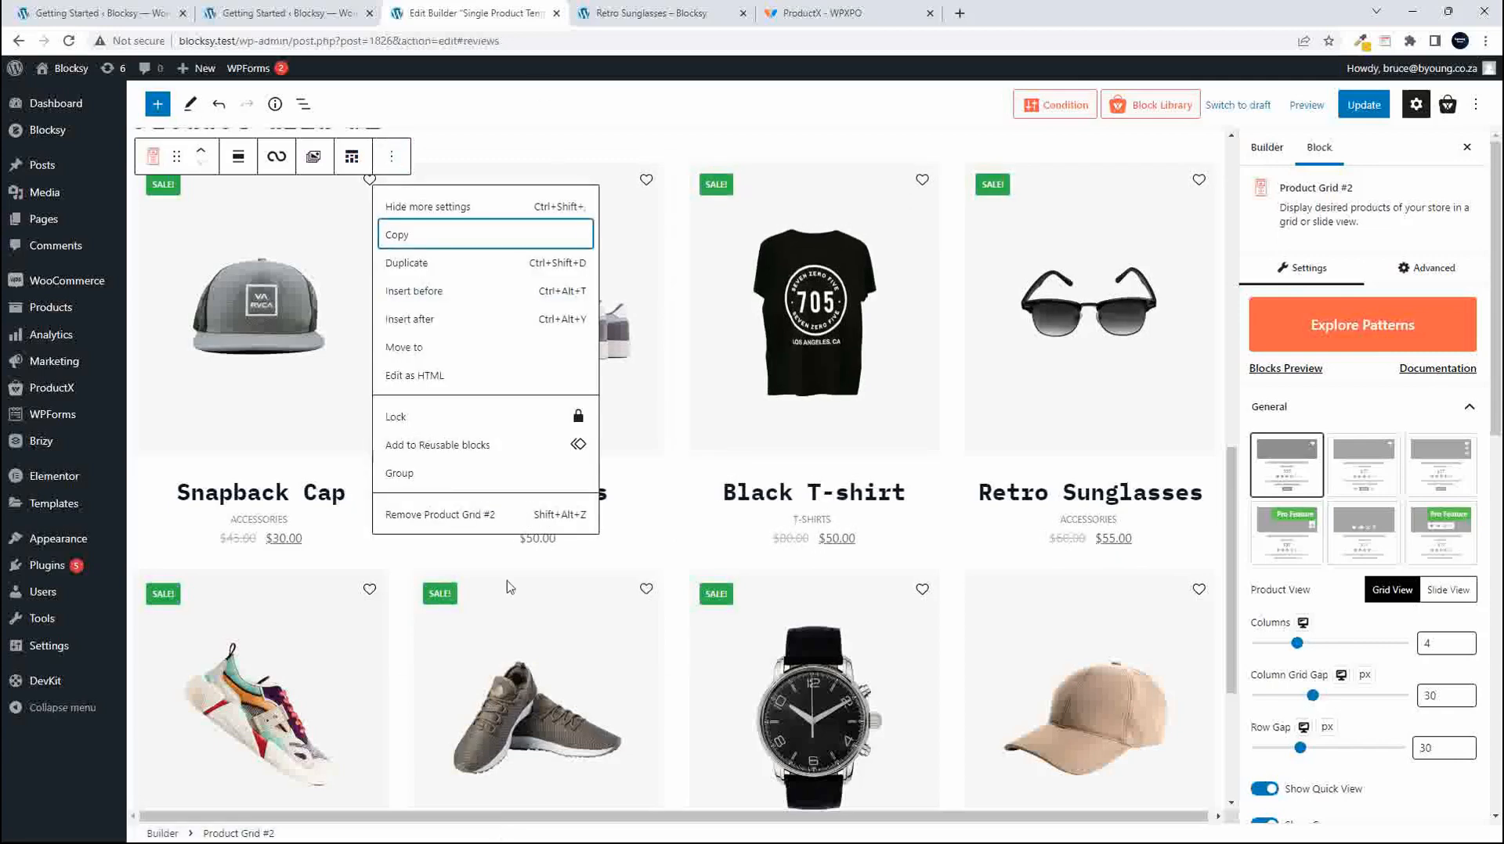
left_click(449, 519)
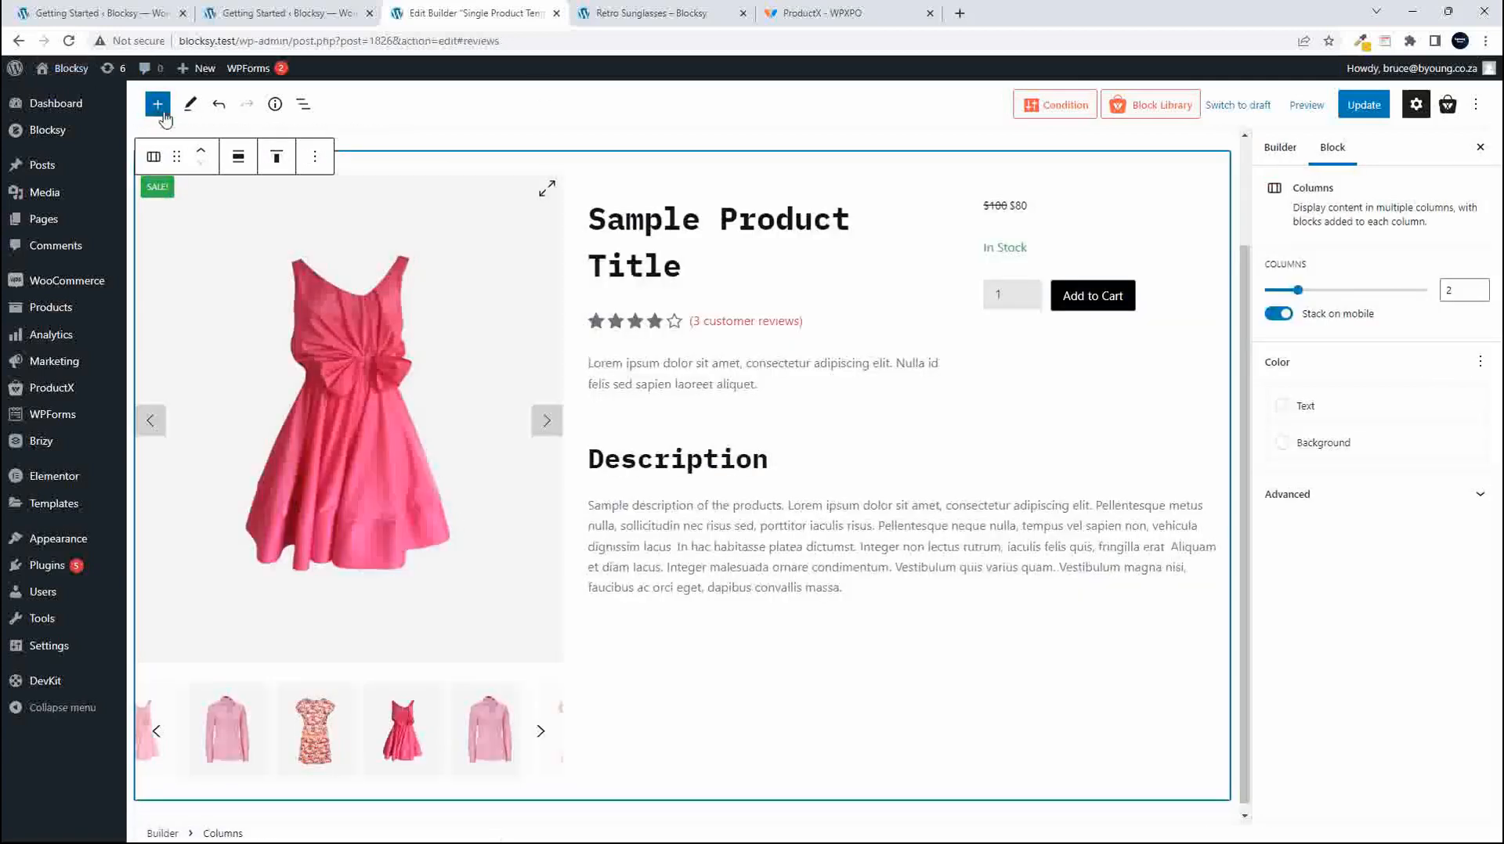
Insert a Product Grid #3 block beneath the template's product columns.
left_click(159, 108)
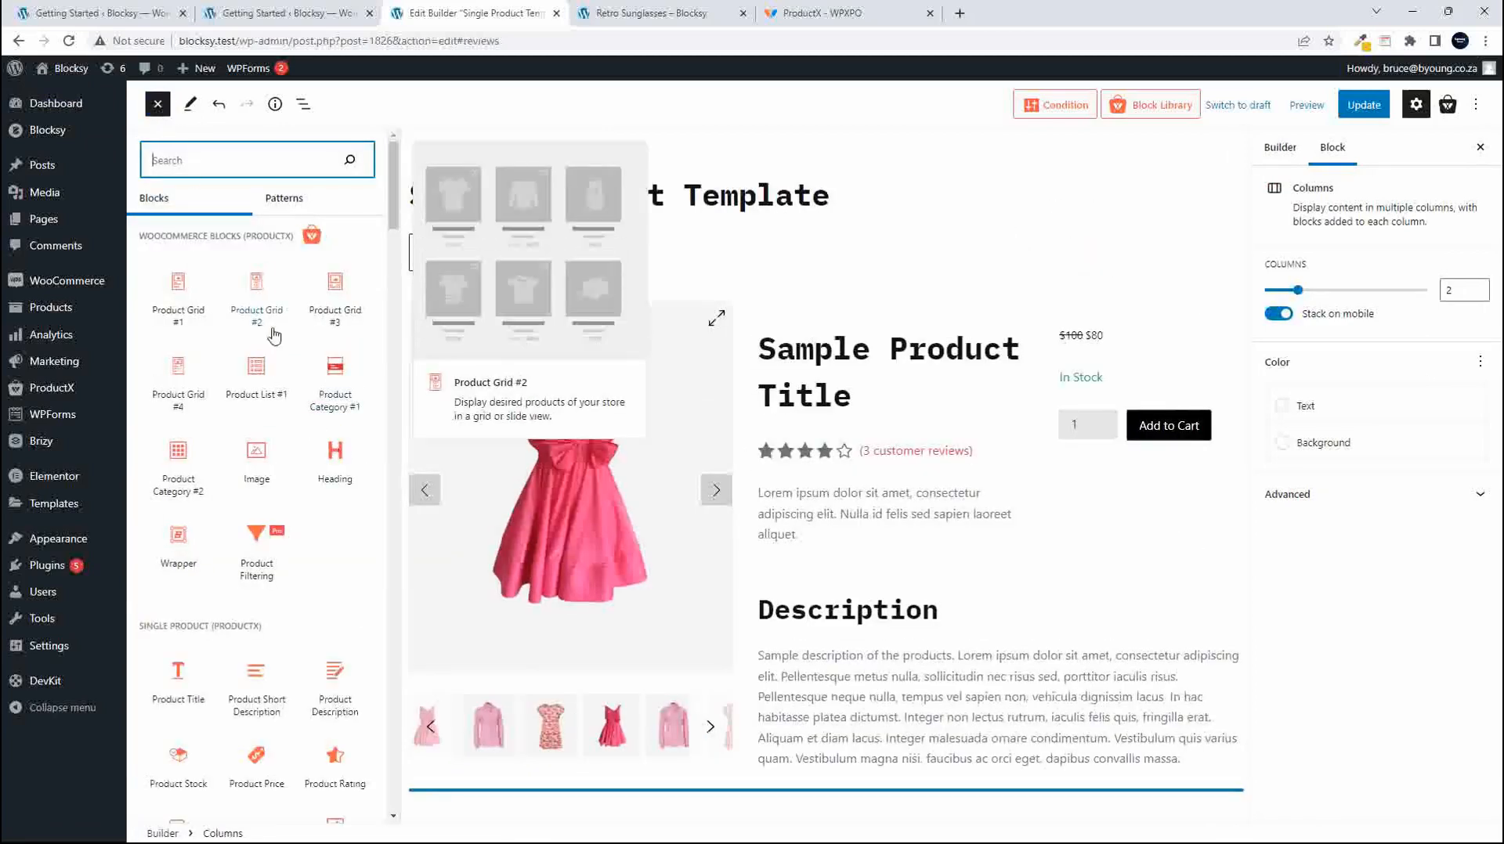
left_click(336, 292)
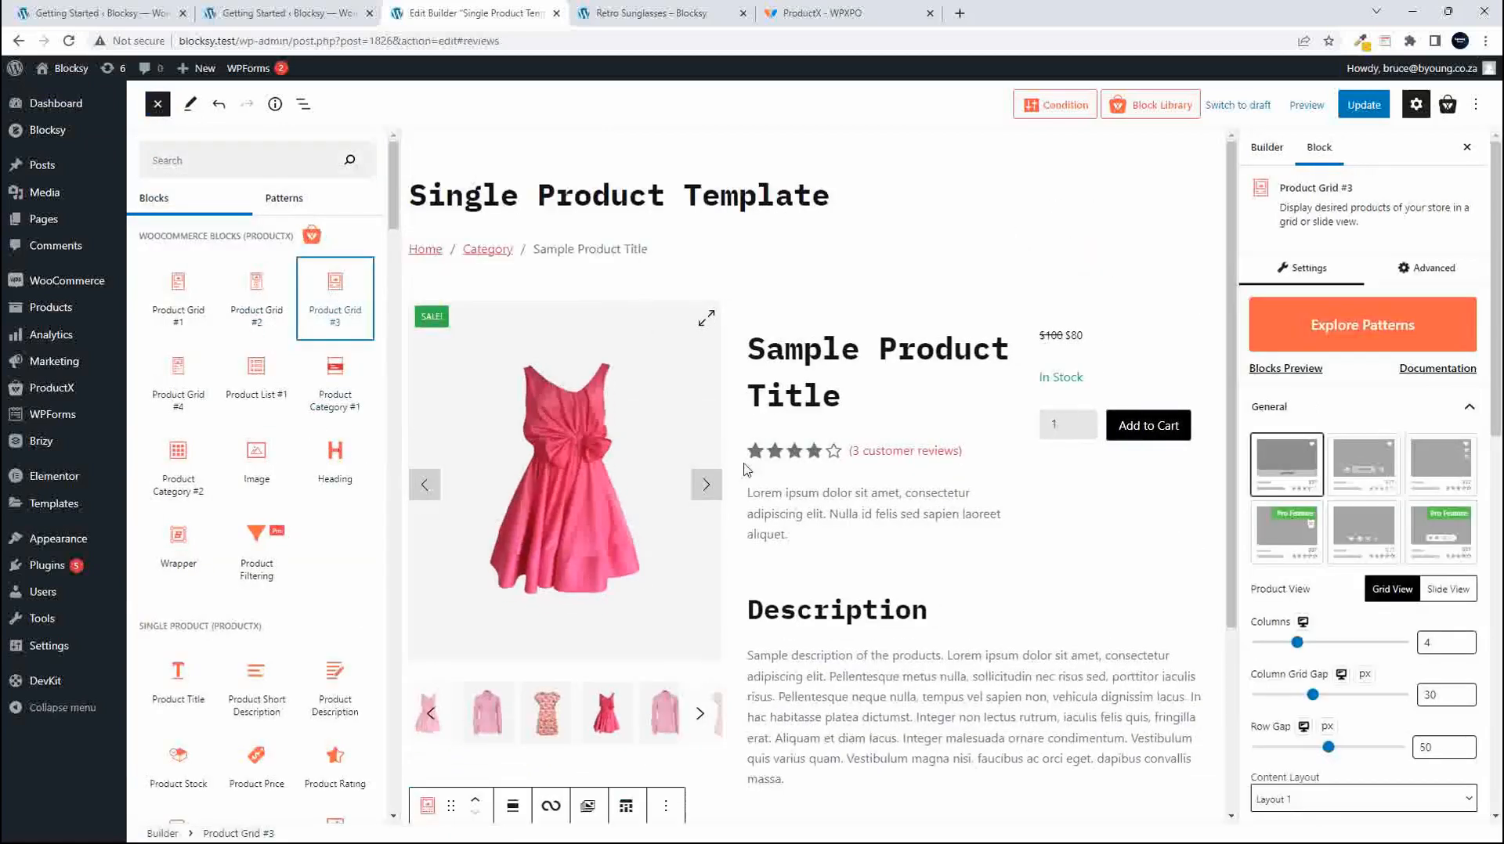
scroll(785, 481, "down", 3)
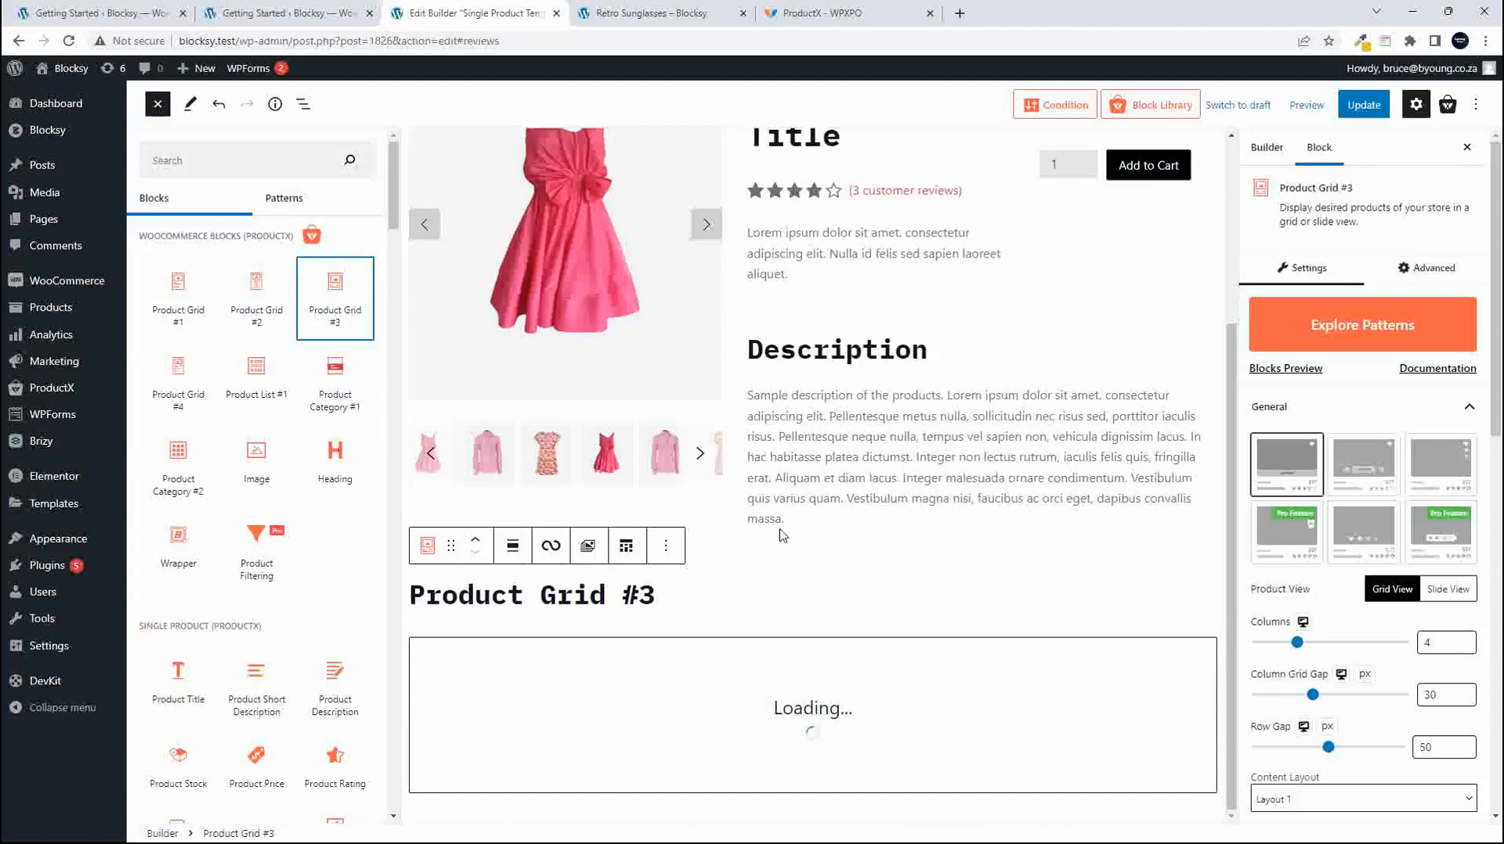
scroll(784, 533, "down", 5)
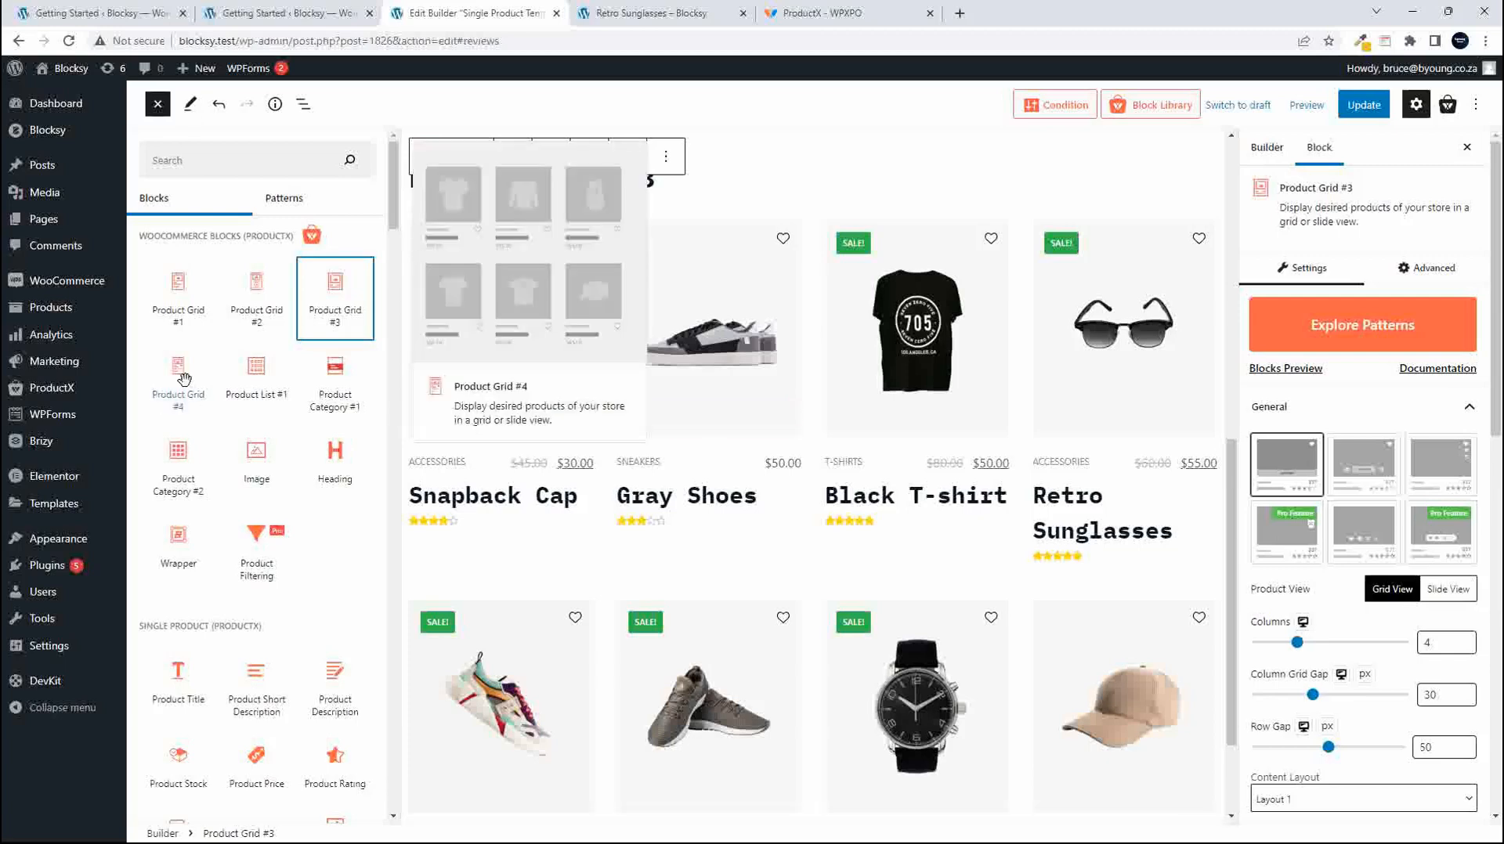
Try a Product Grid #4 block beneath Product Grid #3, then remove it from the template.
left_click(178, 379)
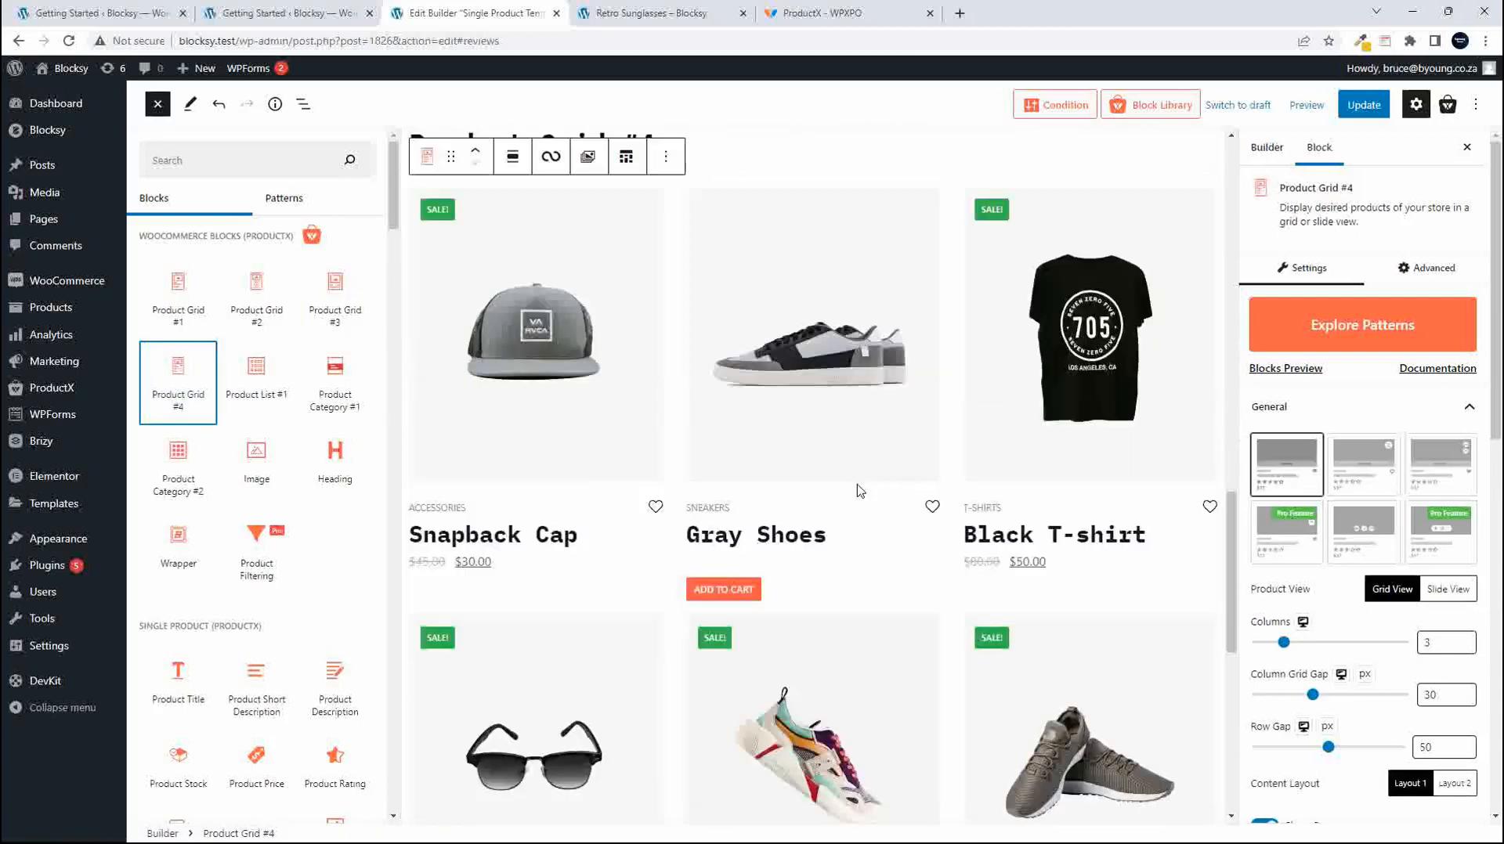
scroll(784, 568, "up", 6)
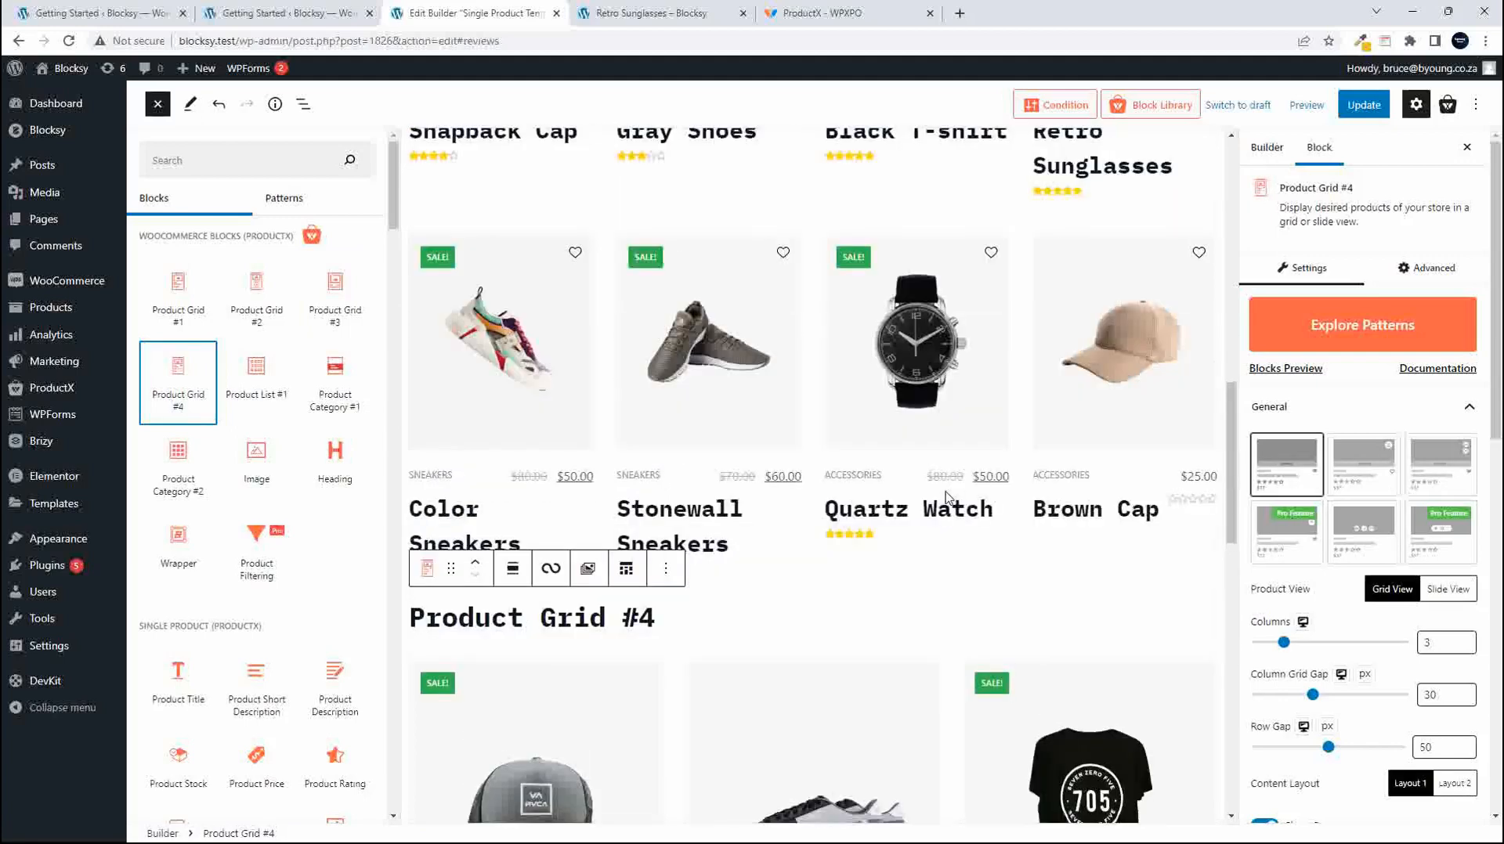
scroll(675, 564, "down", 1)
scroll(668, 558, "up", 1)
left_click(671, 553)
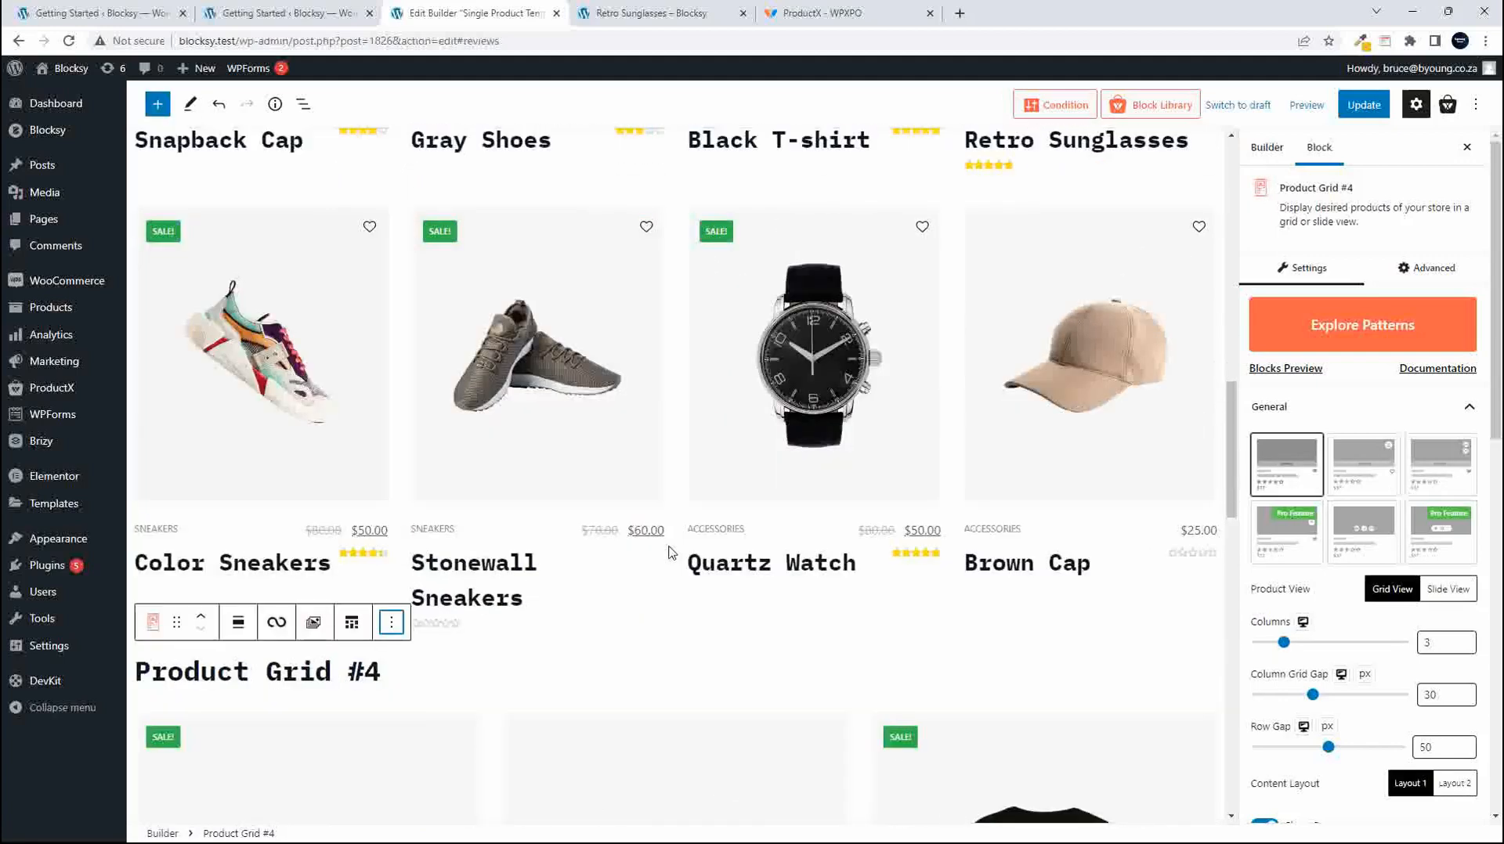
left_click(393, 623)
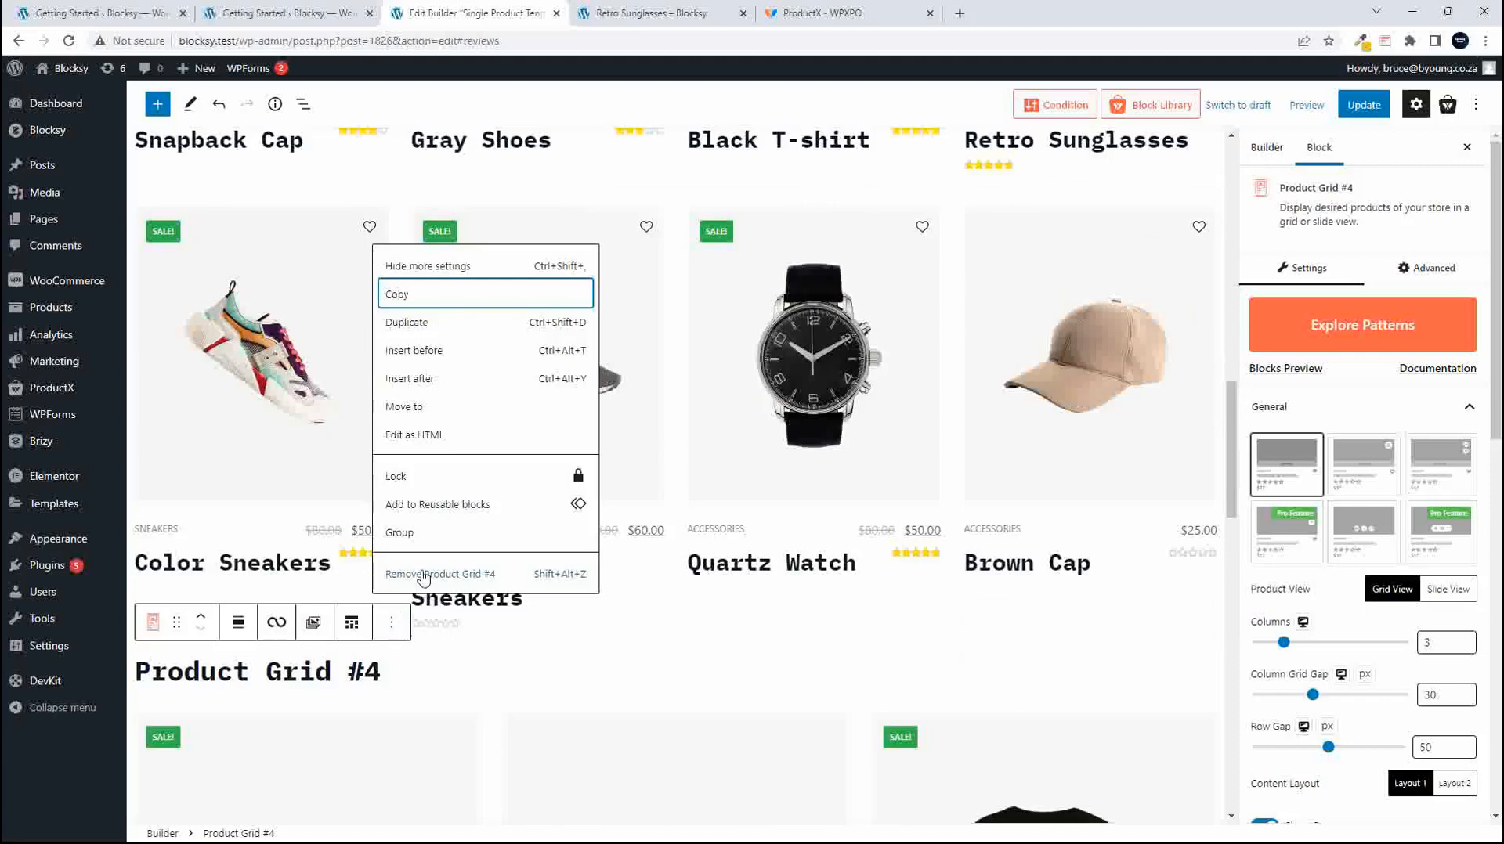
left_click(425, 579)
Remove the Product Grid #3 block from the template.
scroll(520, 623, "up", 4)
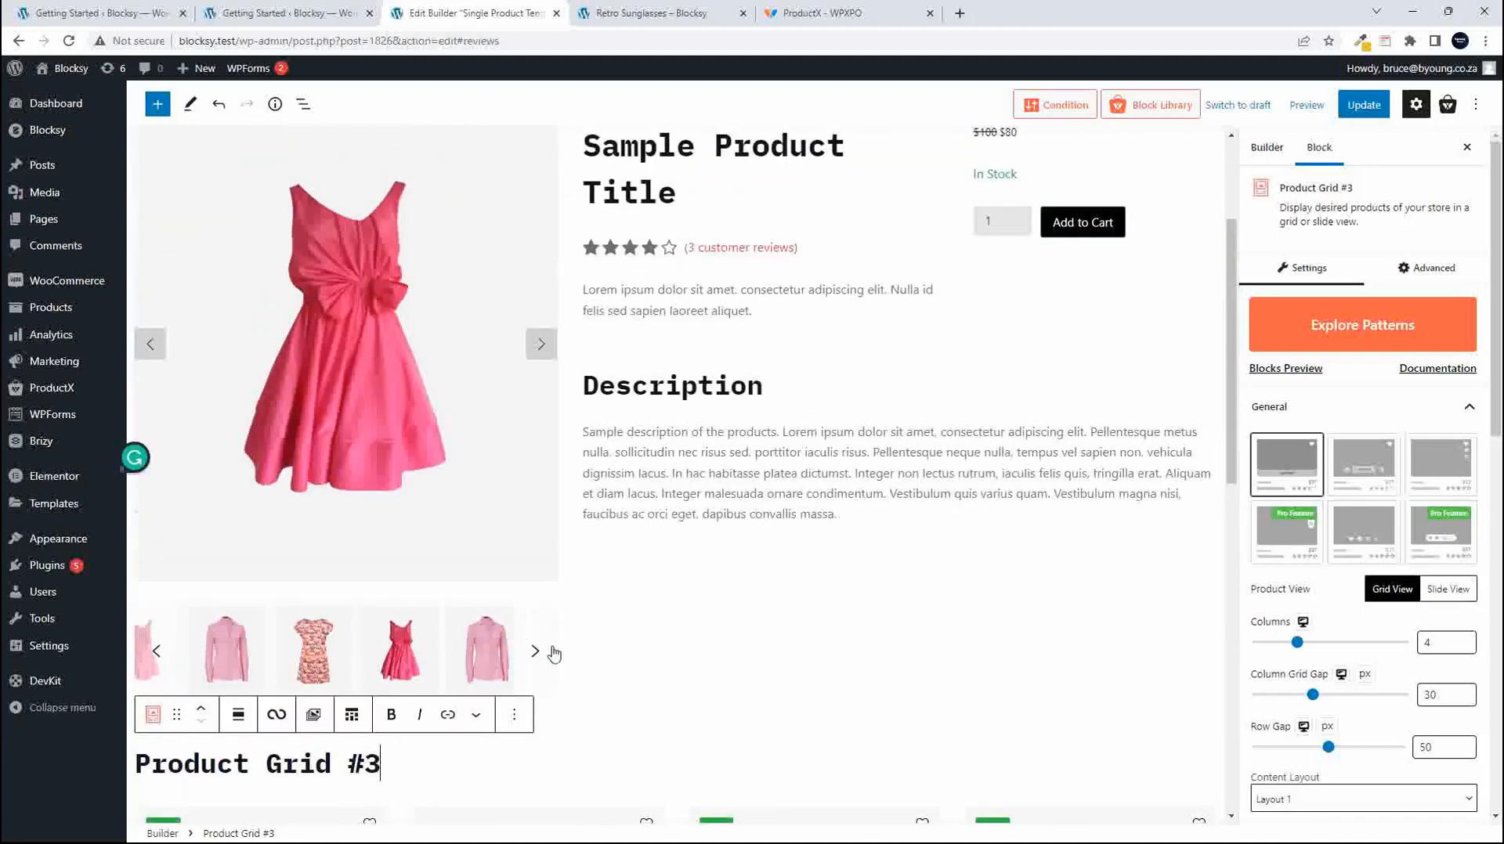
scroll(548, 627, "down", 4)
left_click(561, 627)
left_click(392, 376)
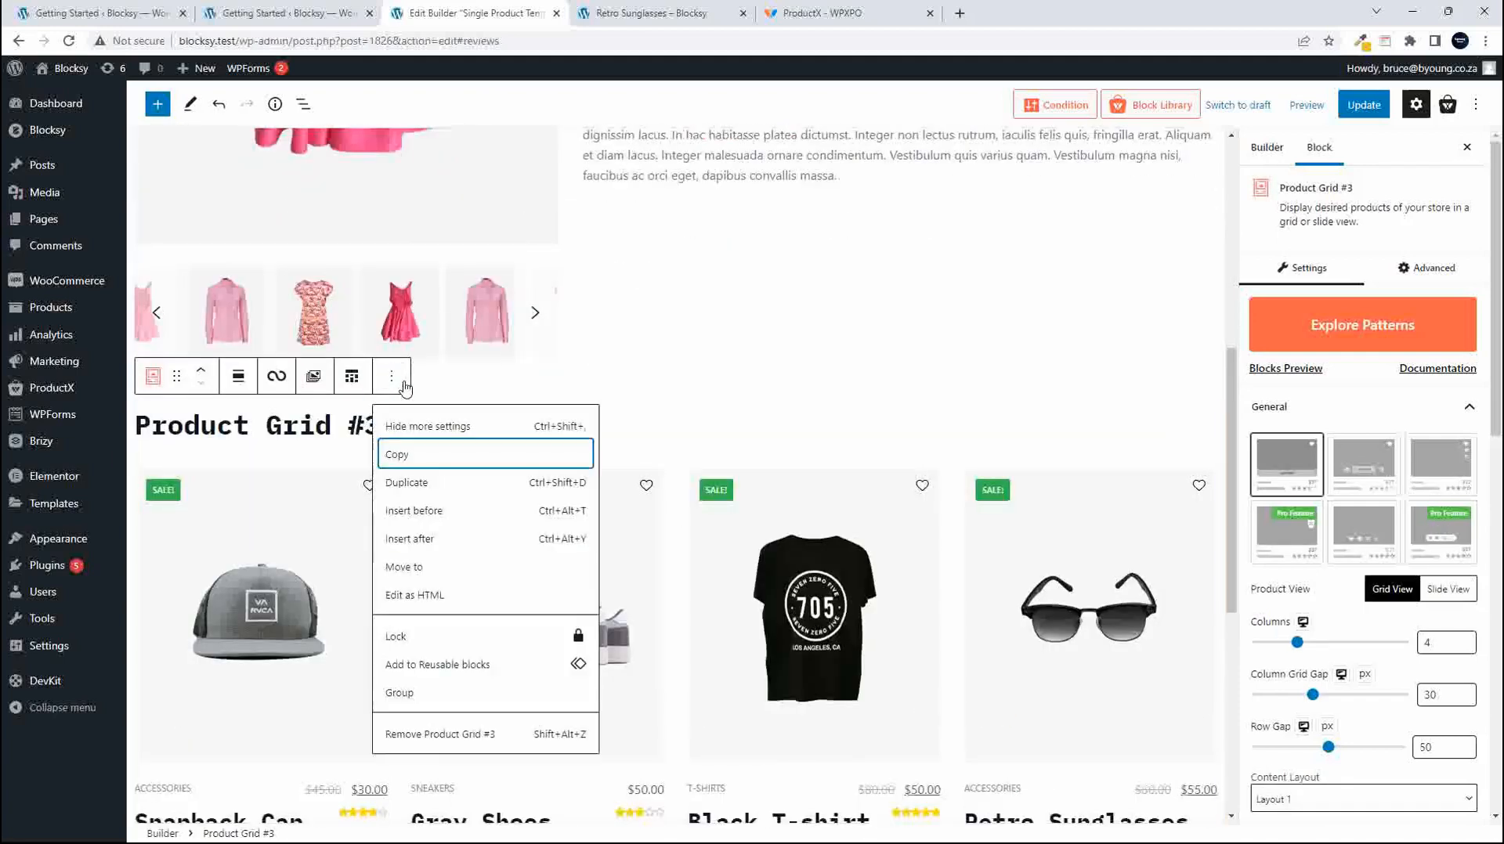
left_click(435, 734)
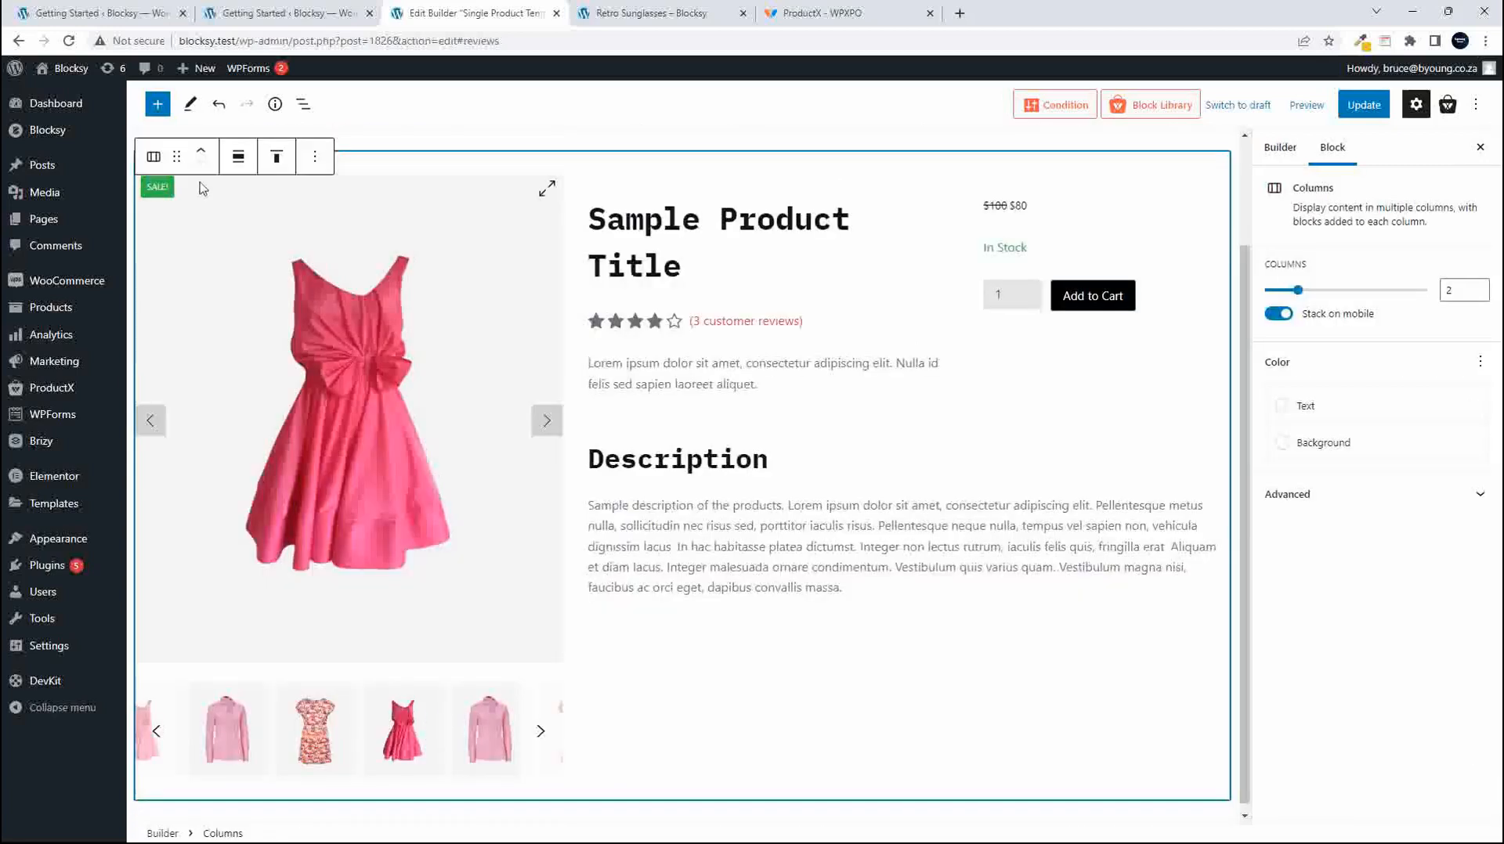
Insert a Product Grid #1 block beneath the template's product columns.
left_click(158, 105)
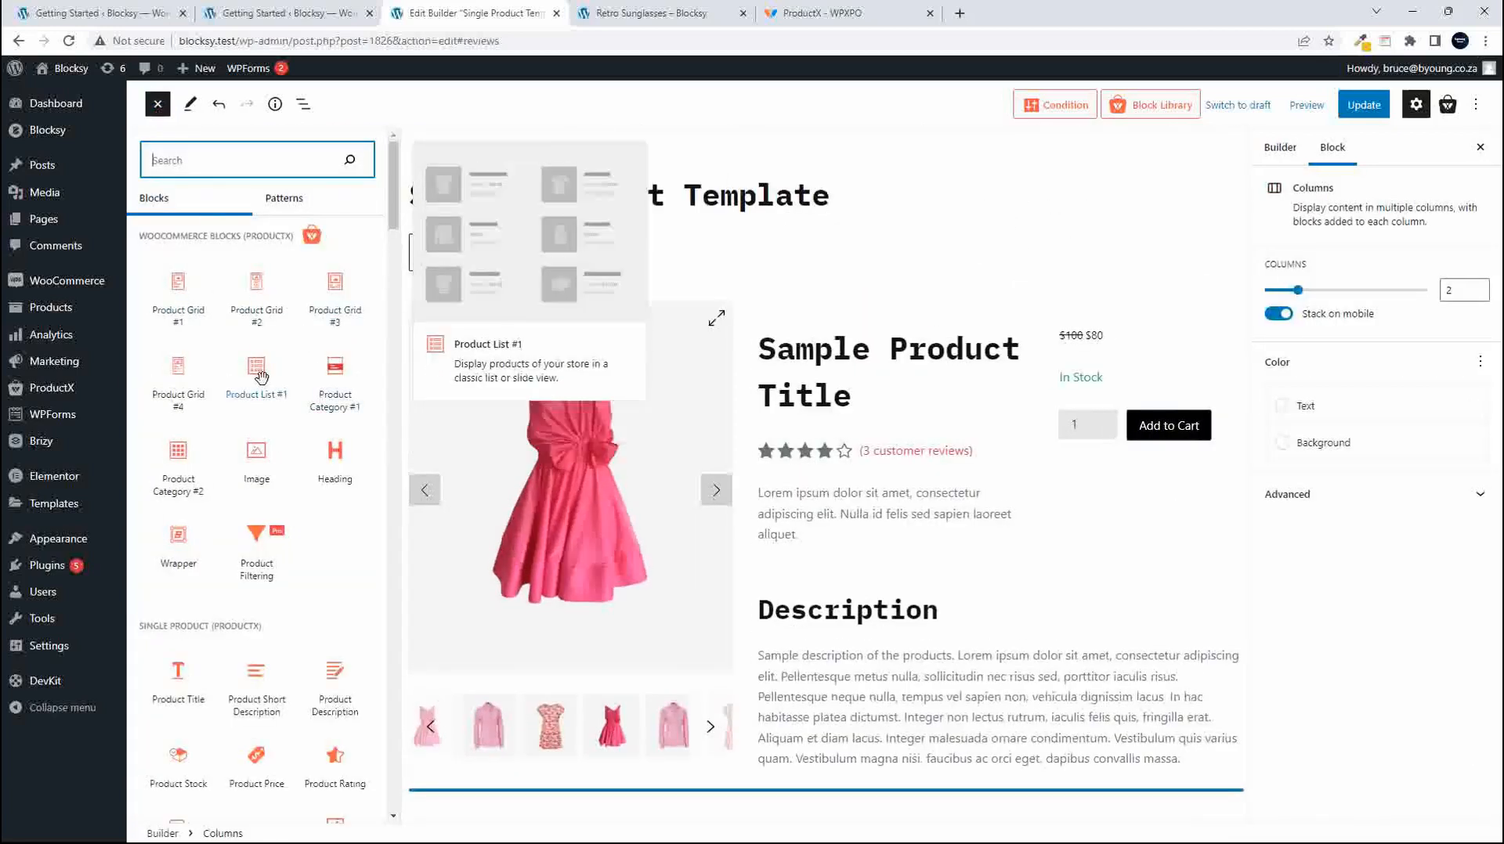
left_click(178, 288)
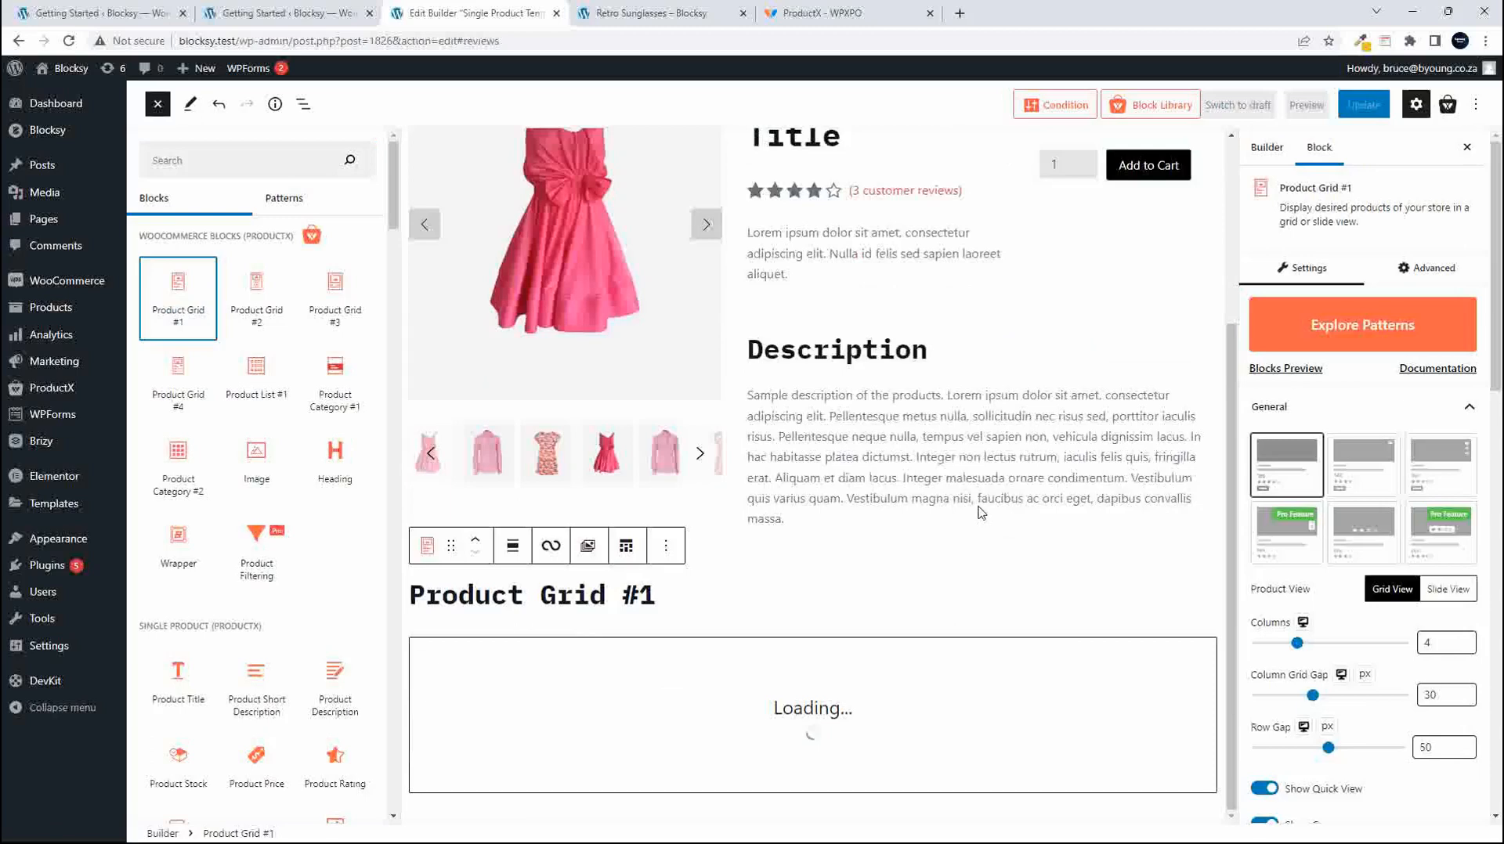
scroll(932, 492, "down", 5)
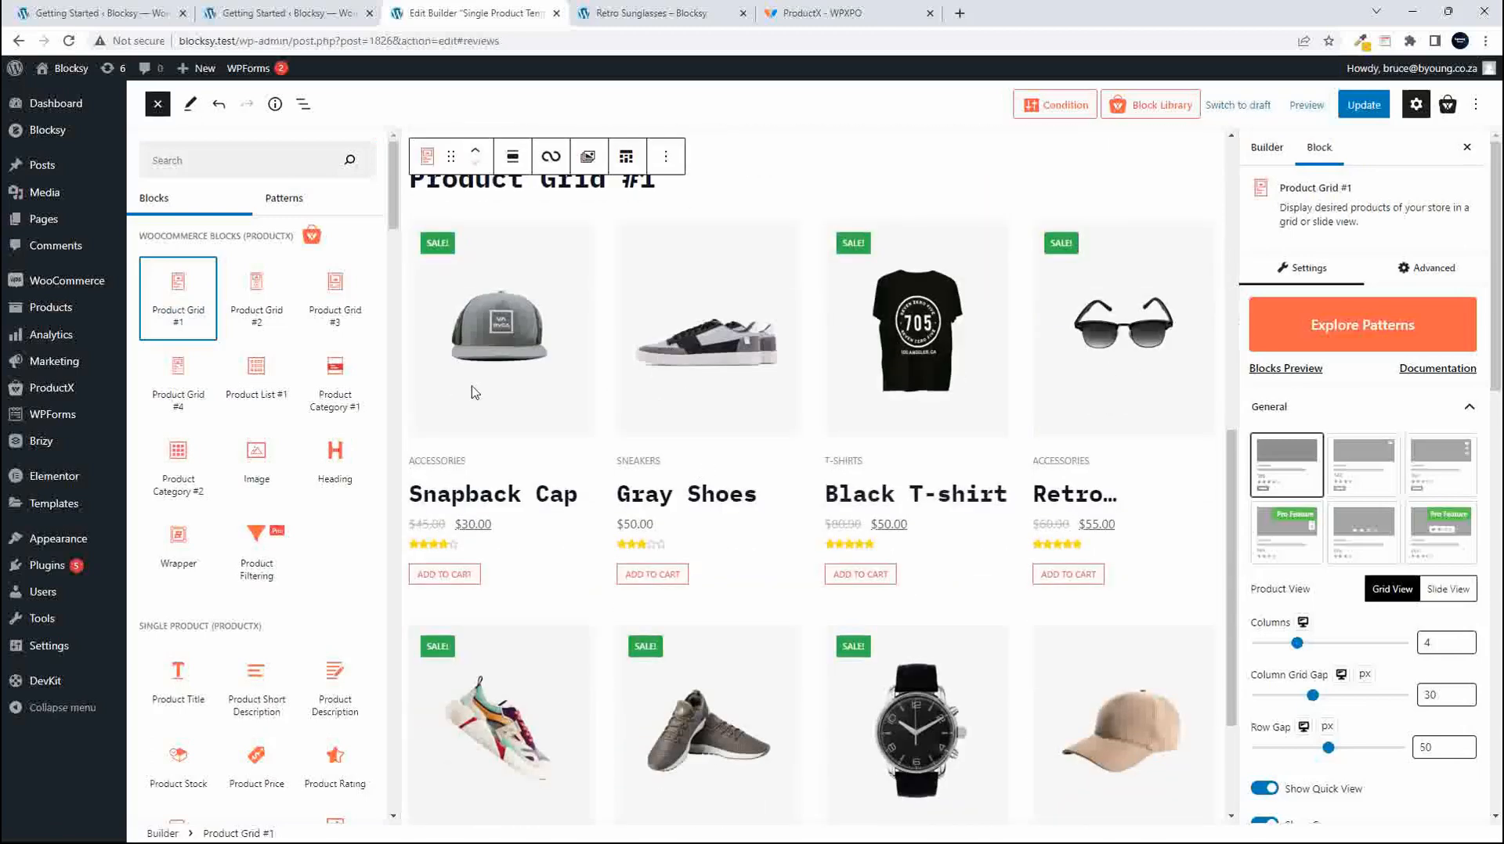
scroll(549, 540, "up", 2)
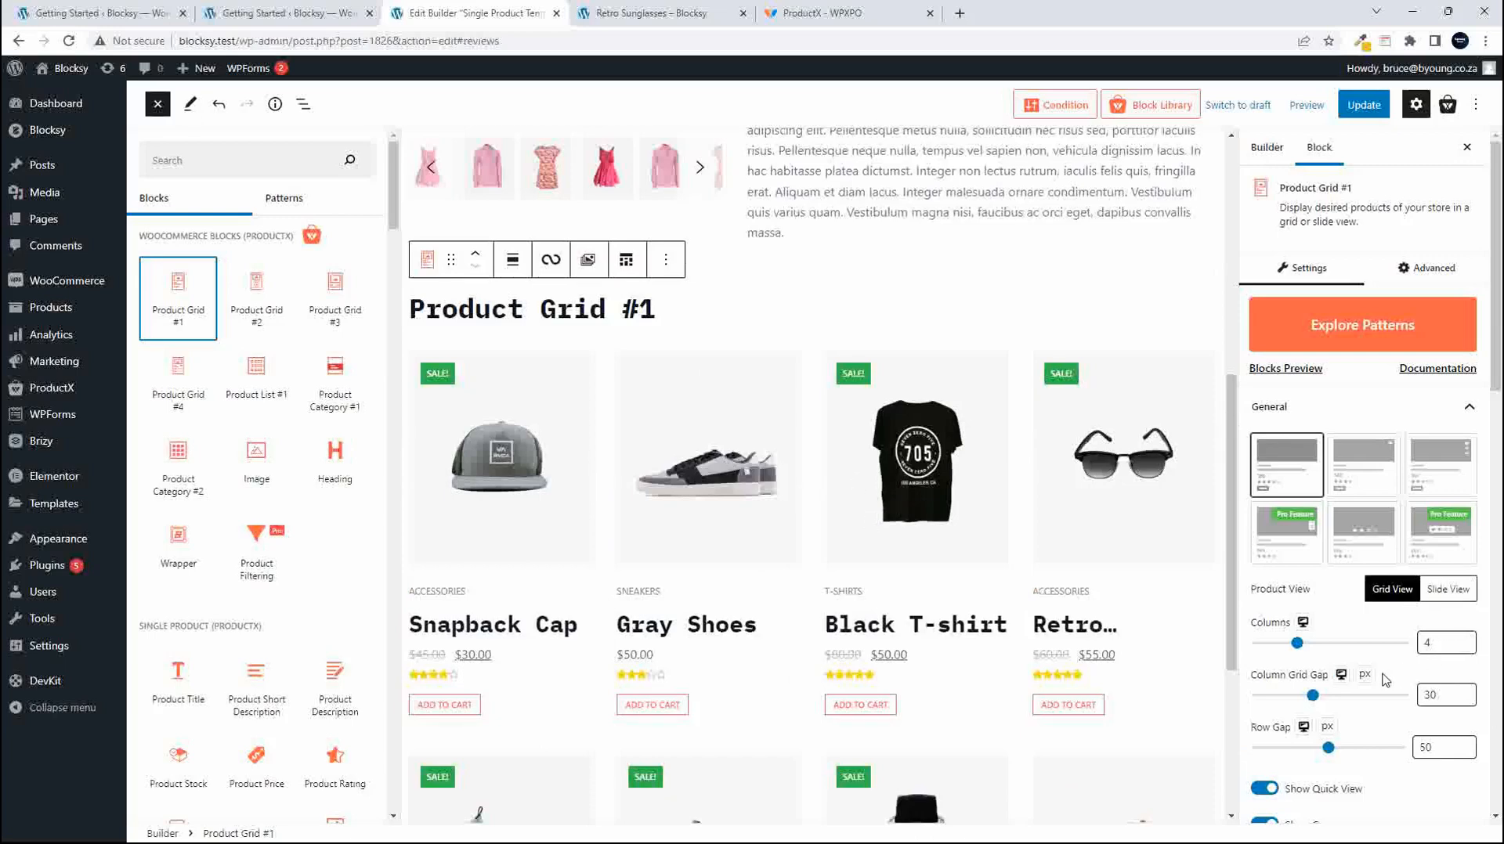
Set the number of products in the Product Grid #1 query to 4.
scroll(1385, 684, "down", 10)
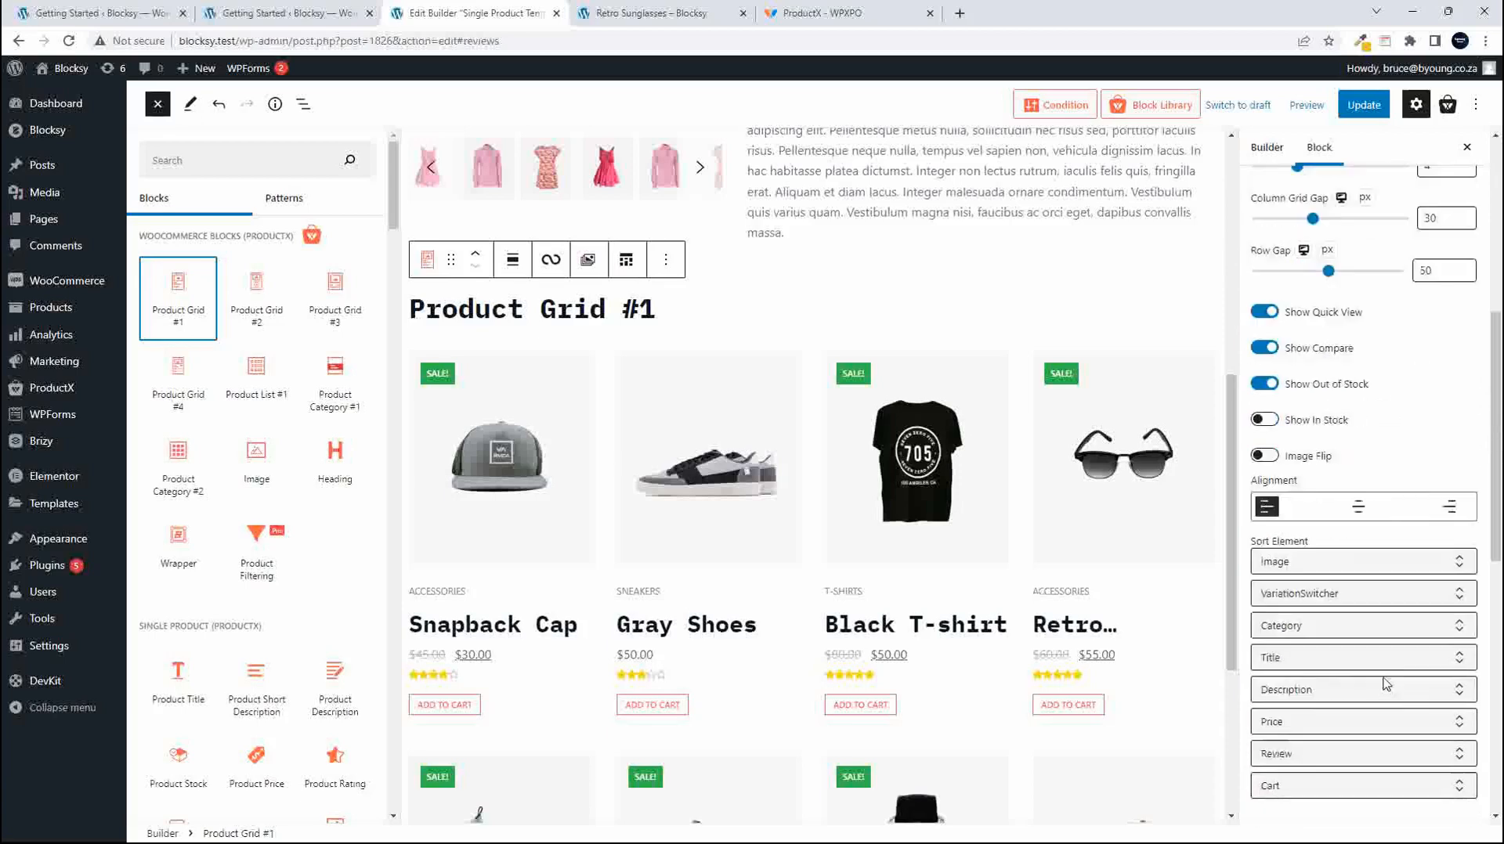
scroll(1386, 684, "down", 1)
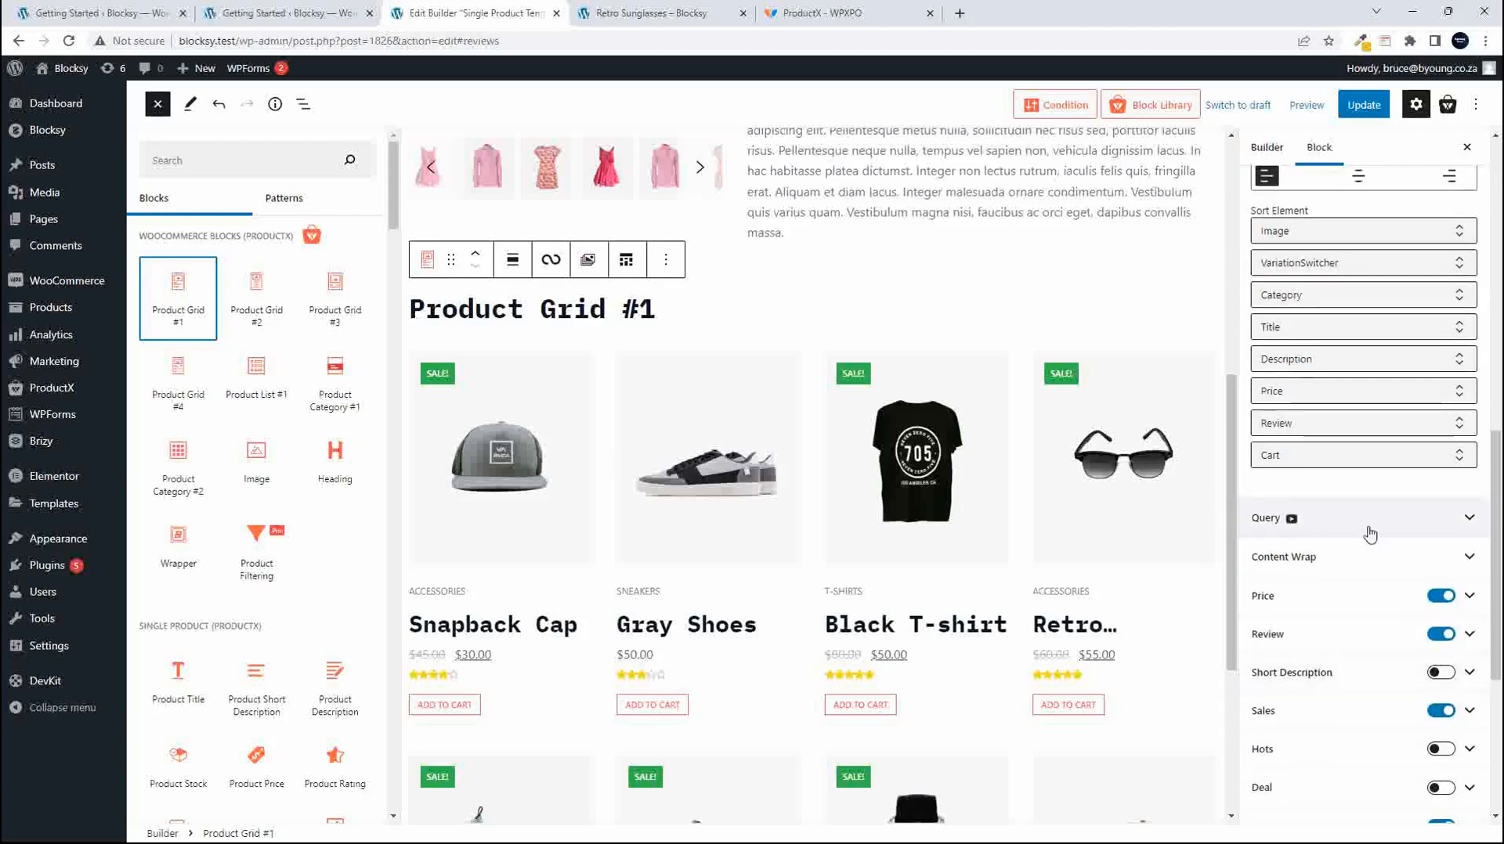
left_click(1477, 524)
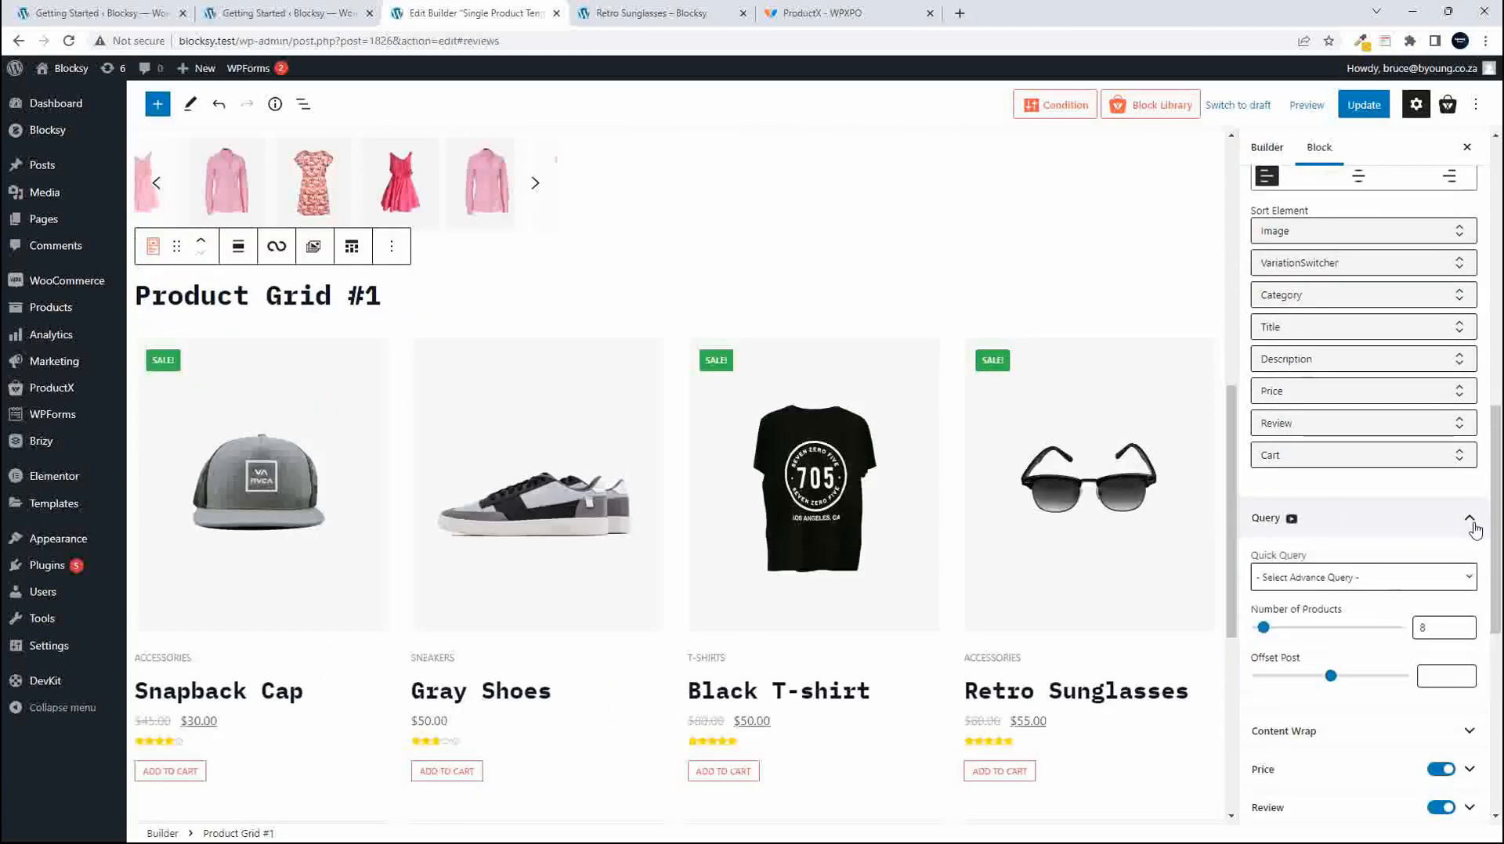
left_click(1430, 624)
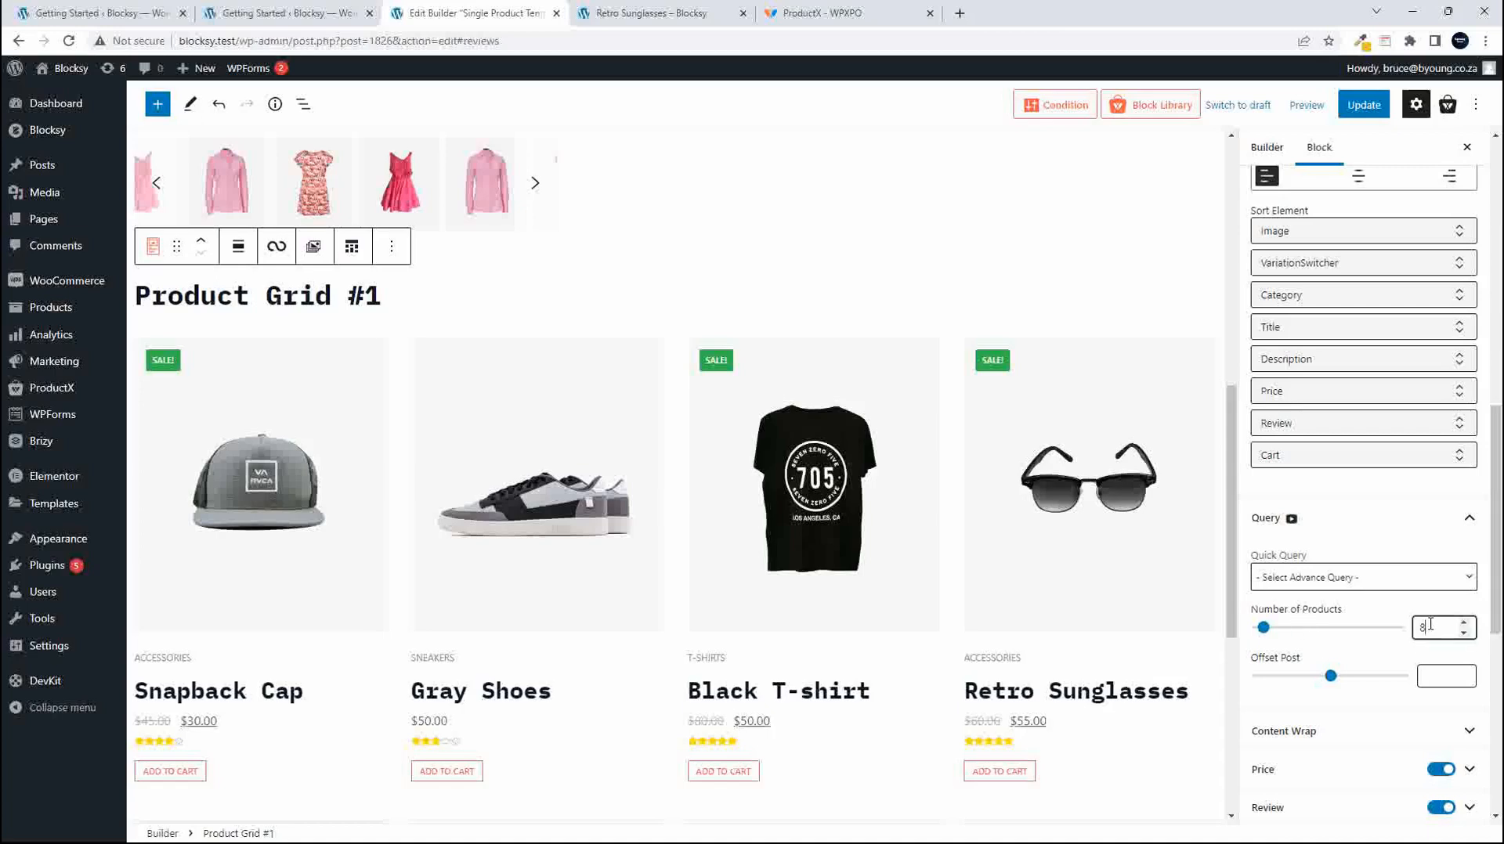
type("4")
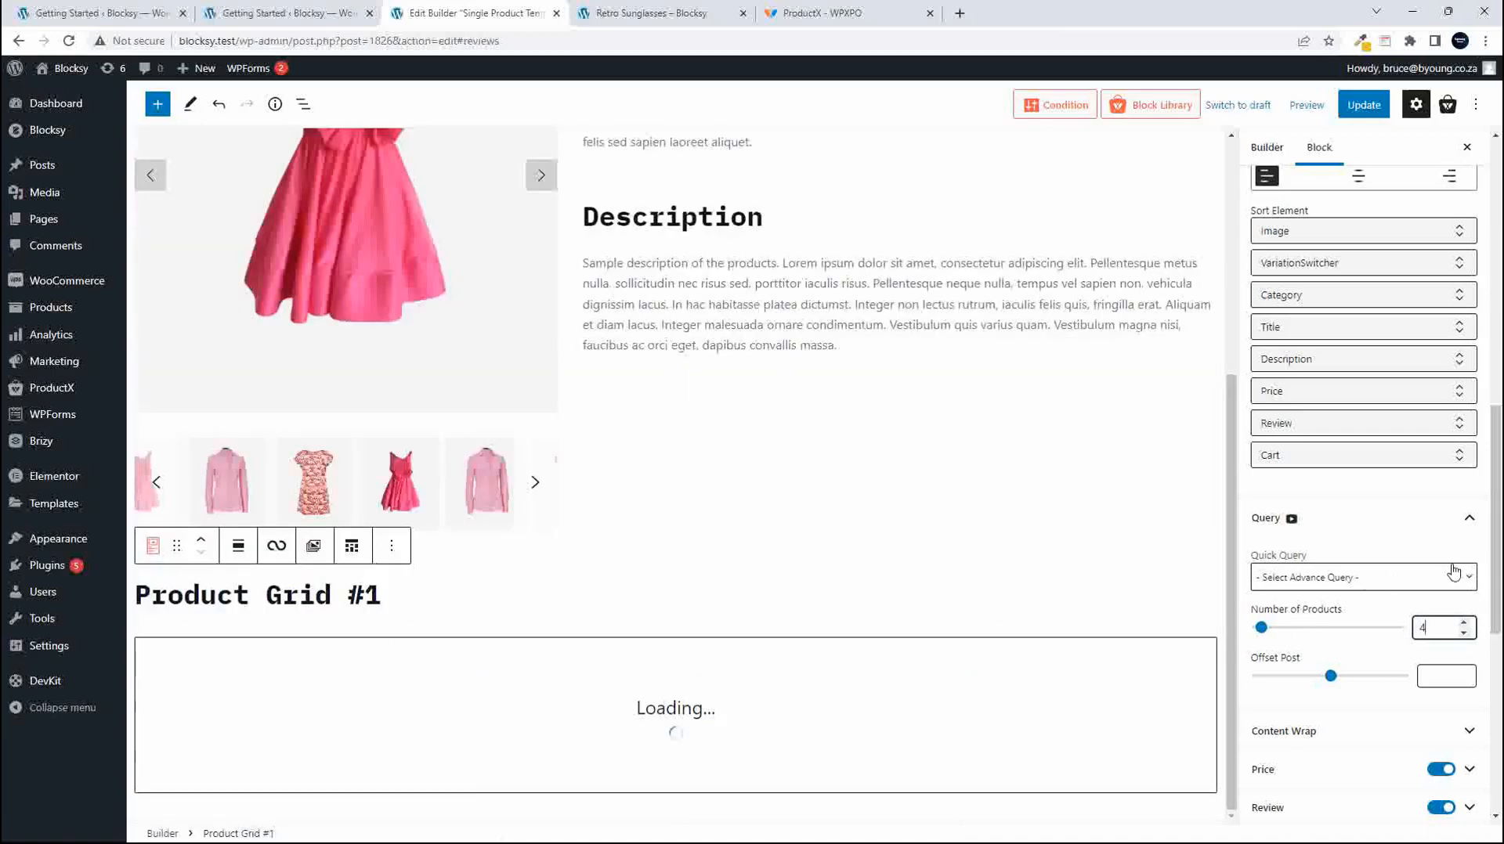
left_click(1398, 521)
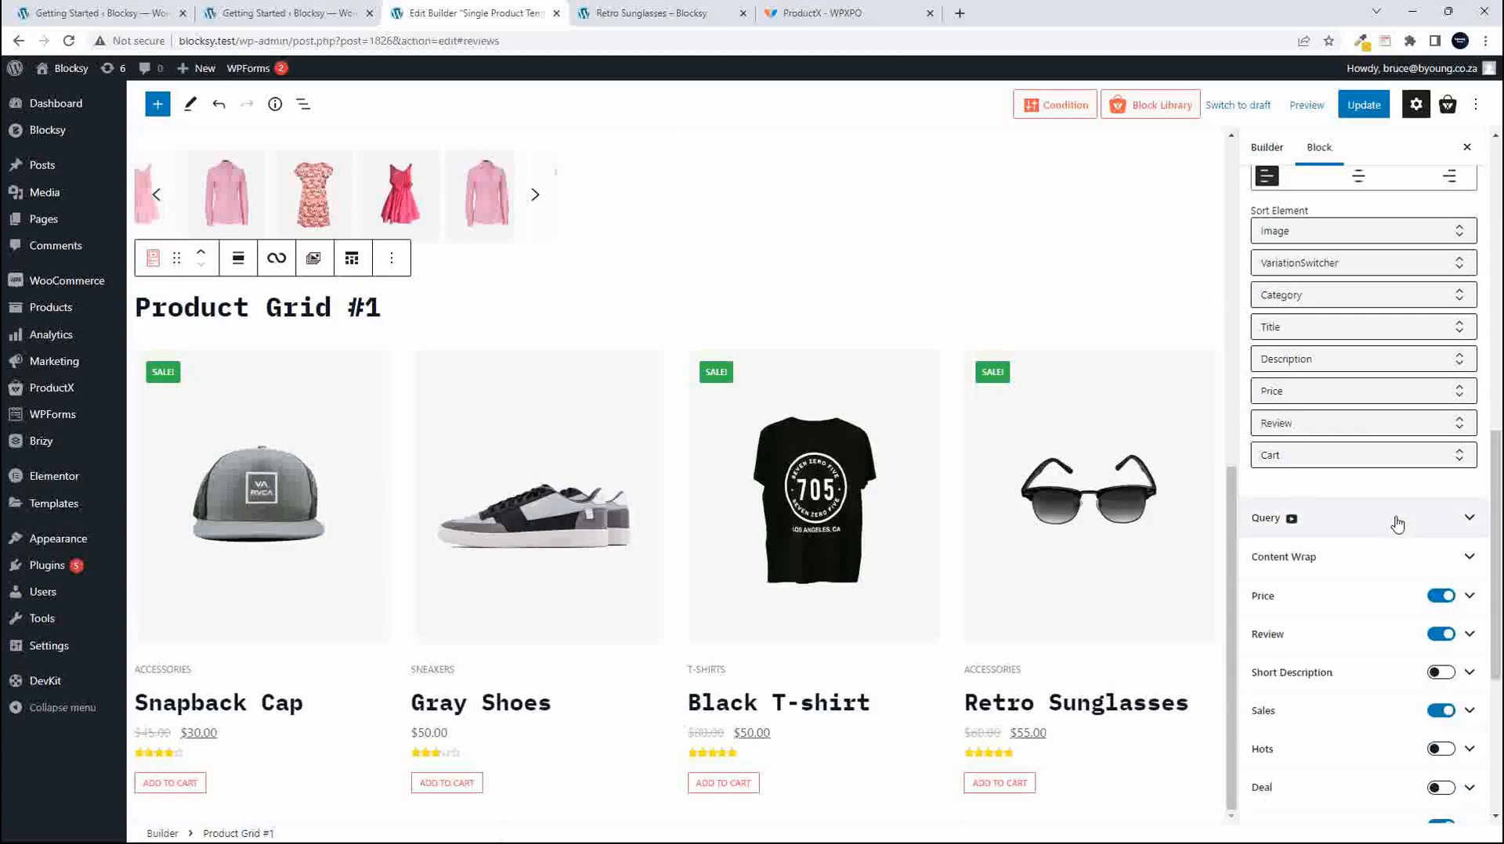
Set the product grid's quick query to Related Product (Category).
scroll(1402, 531, "up", 7)
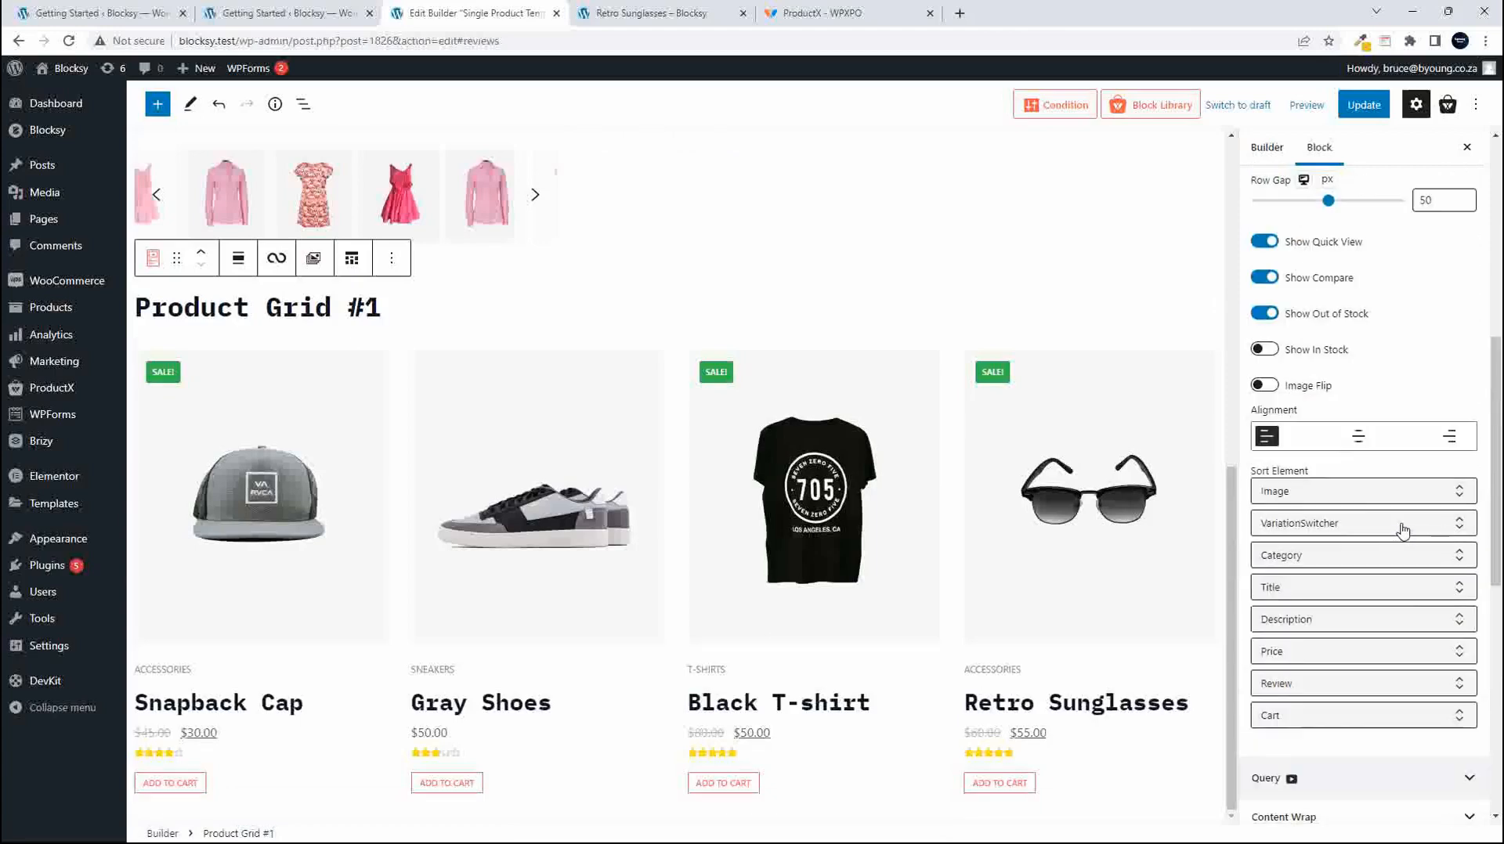
scroll(1402, 525, "down", 9)
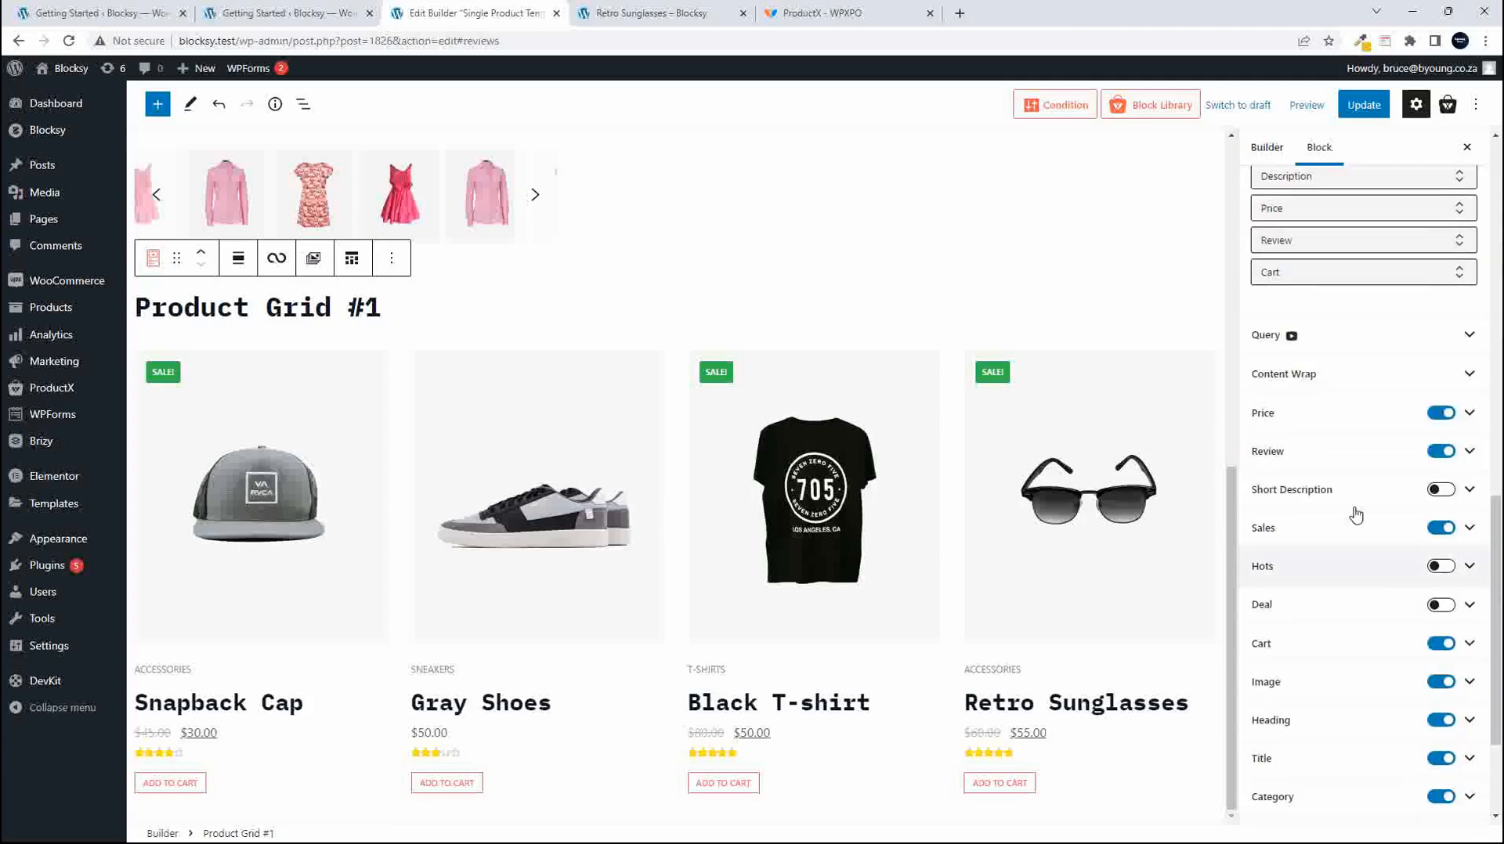
left_click(1470, 337)
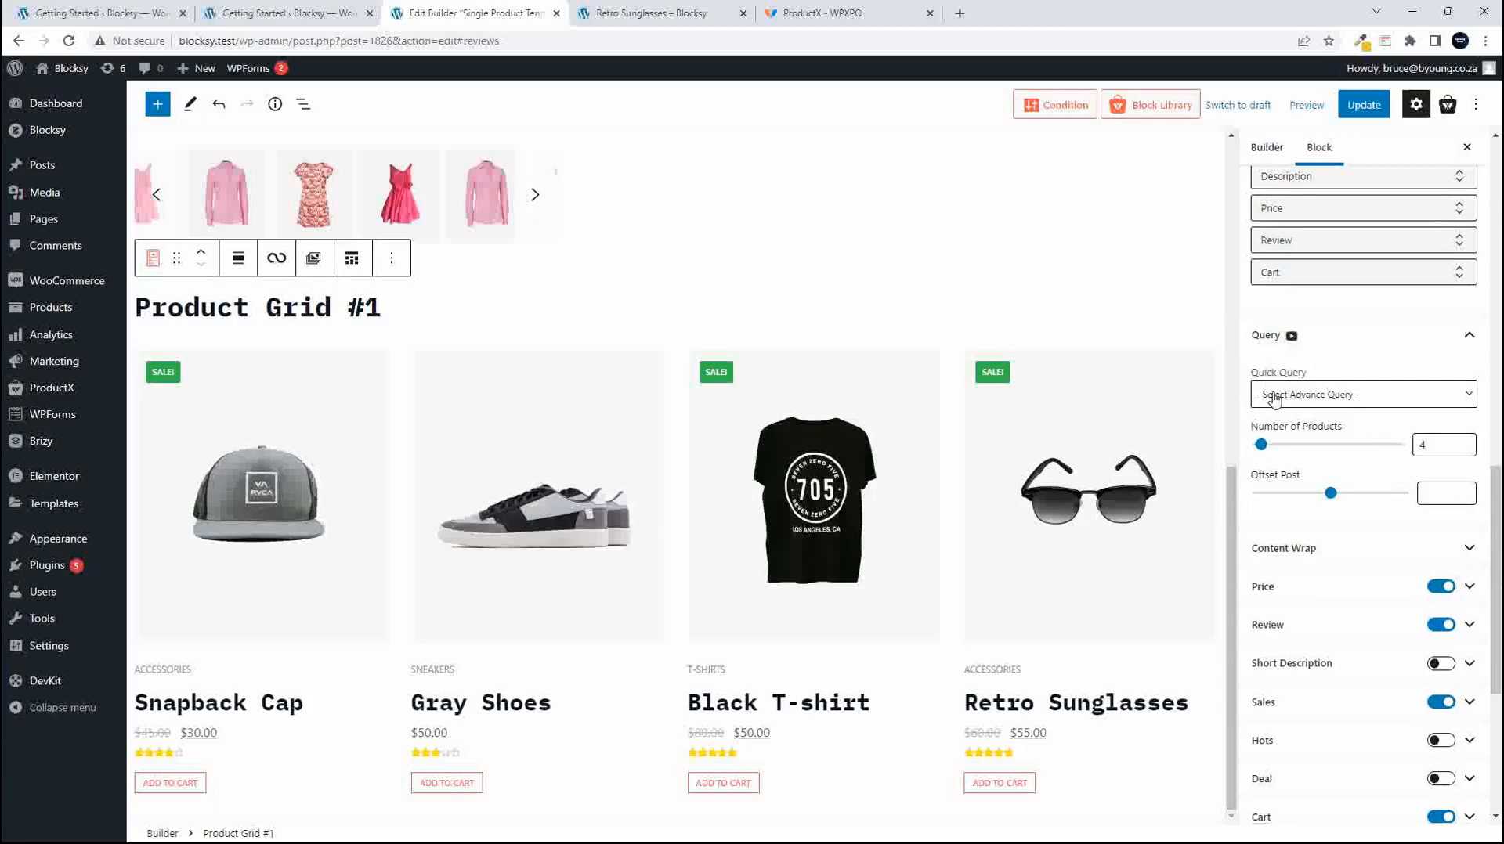
left_click(1337, 406)
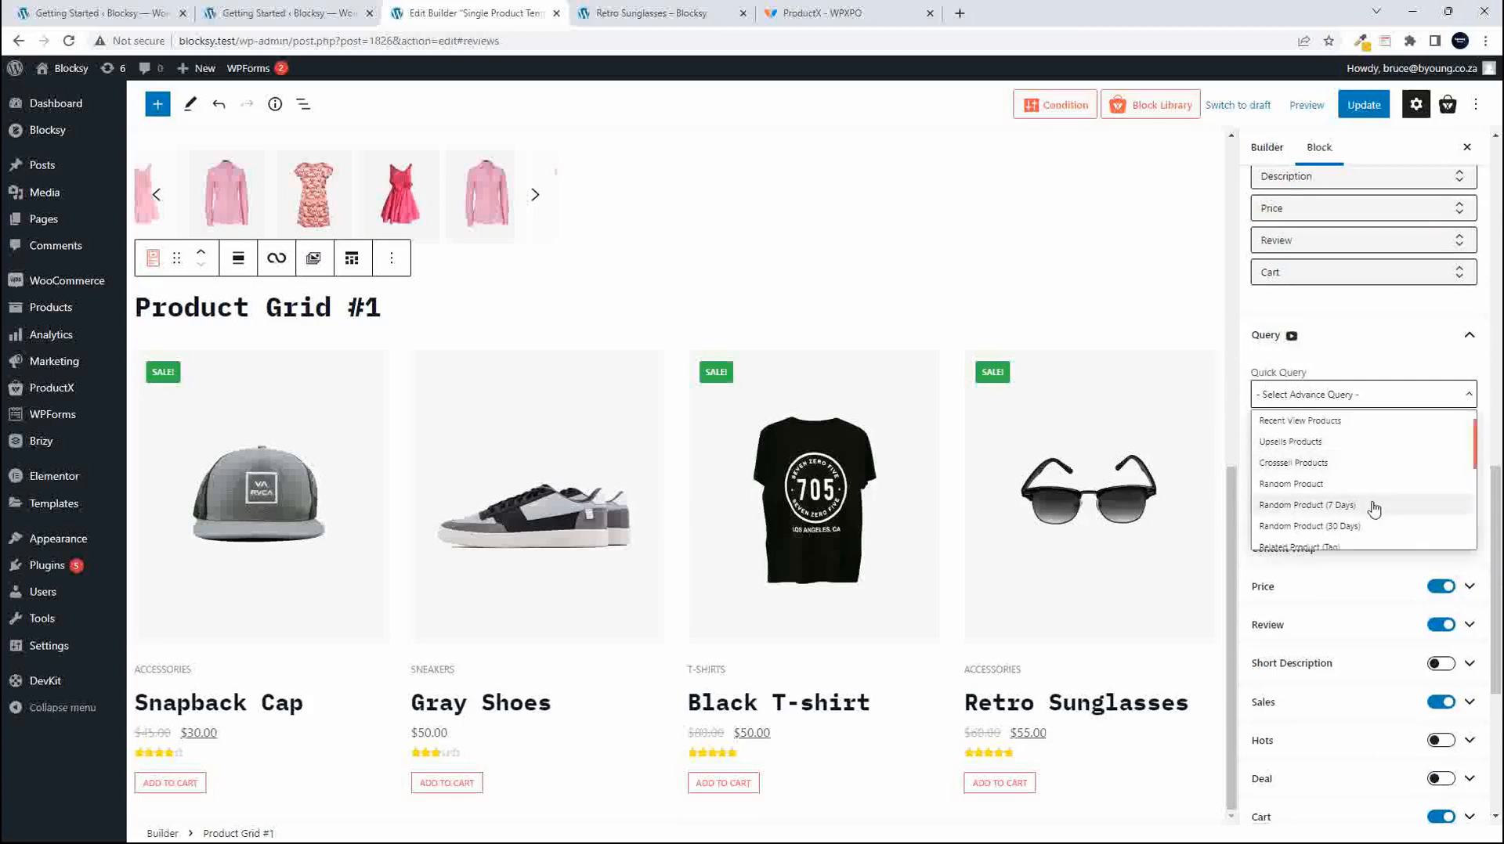
scroll(1395, 490, "down", 3)
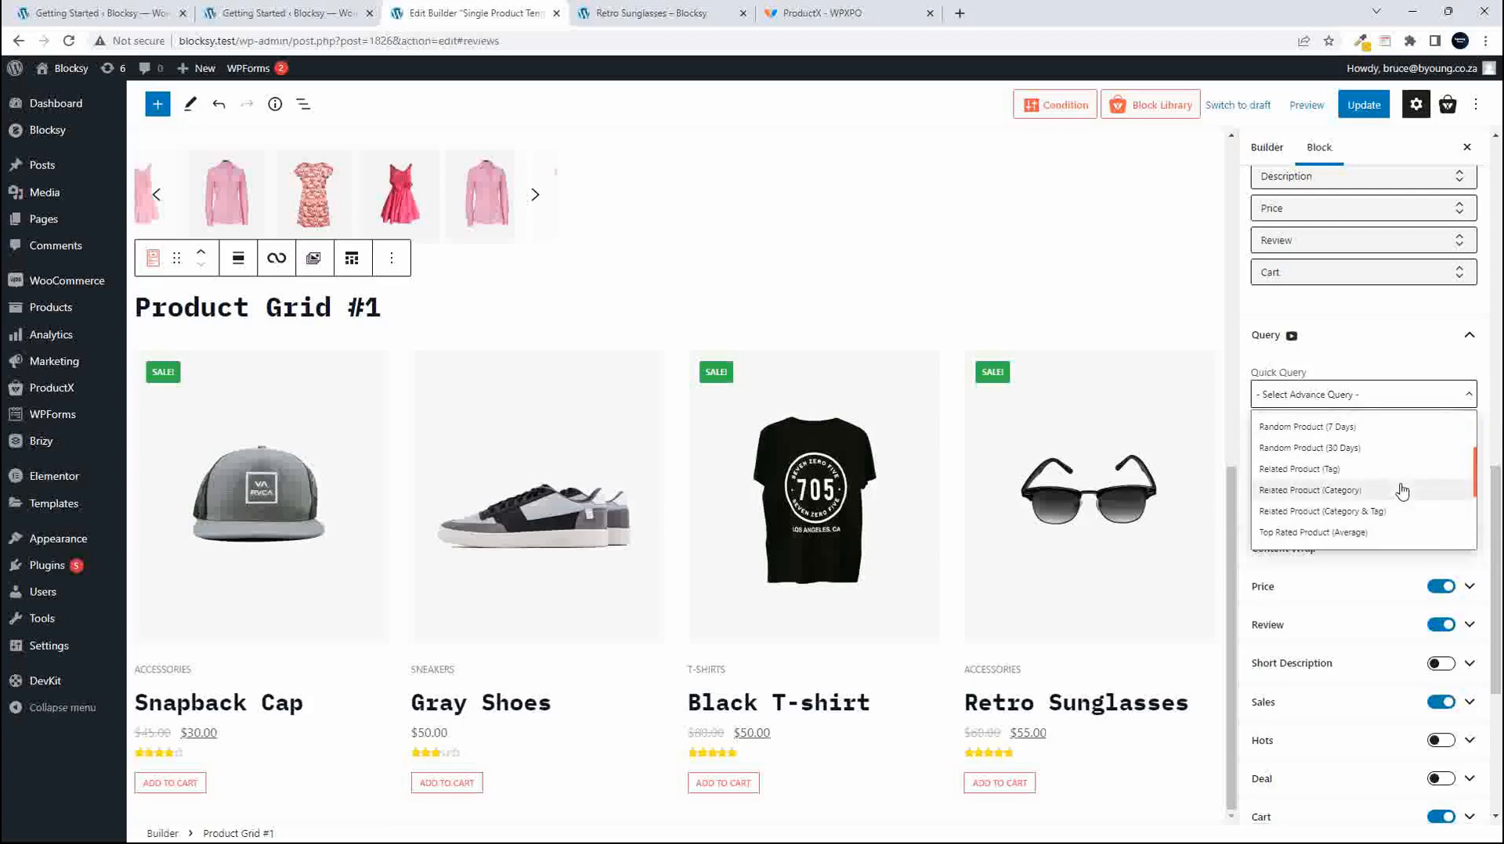
left_click(1285, 490)
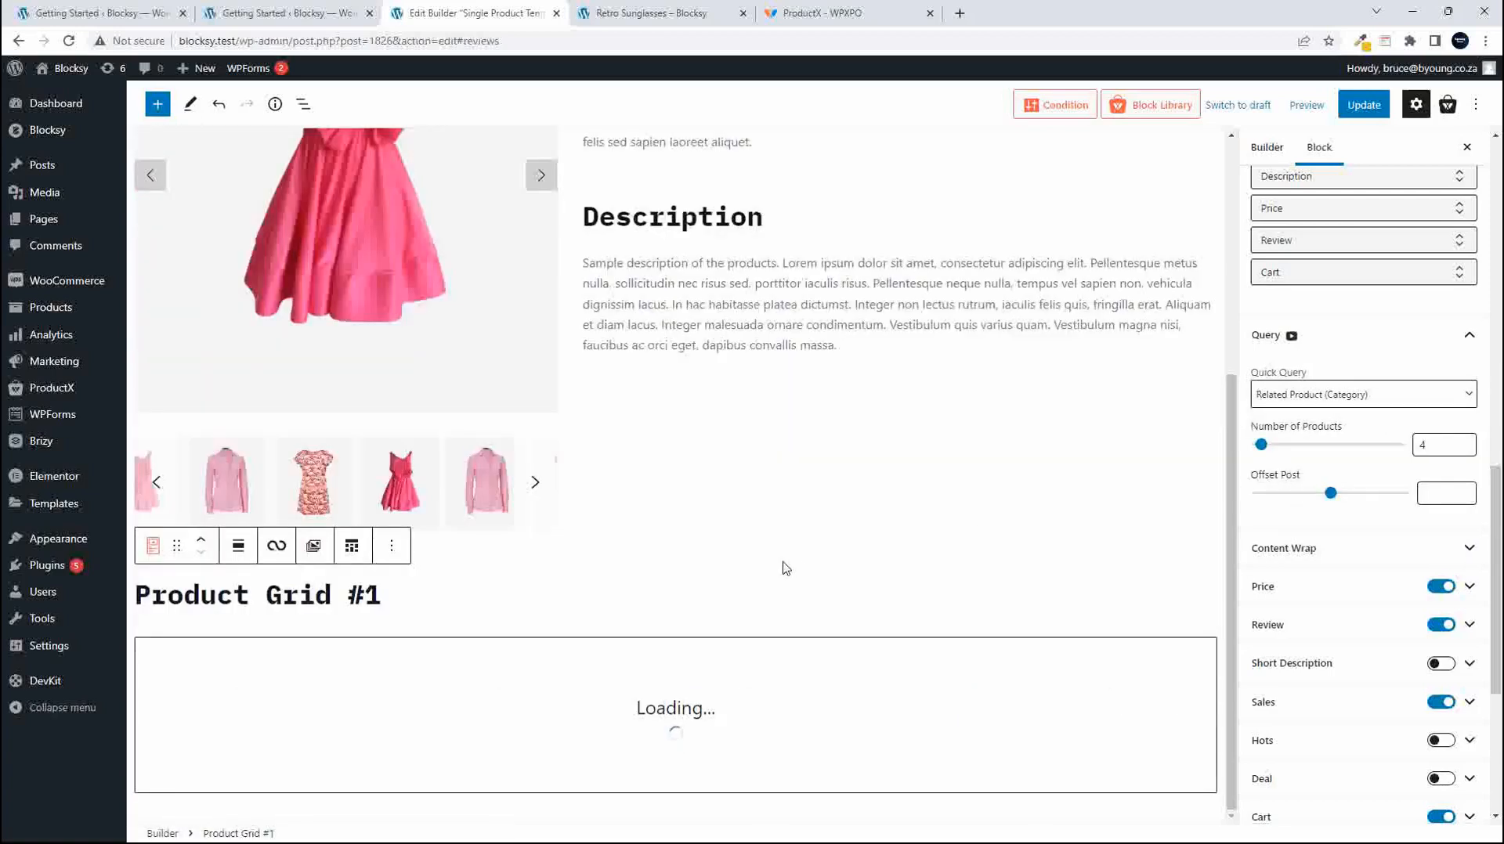
scroll(783, 567, "down", 3)
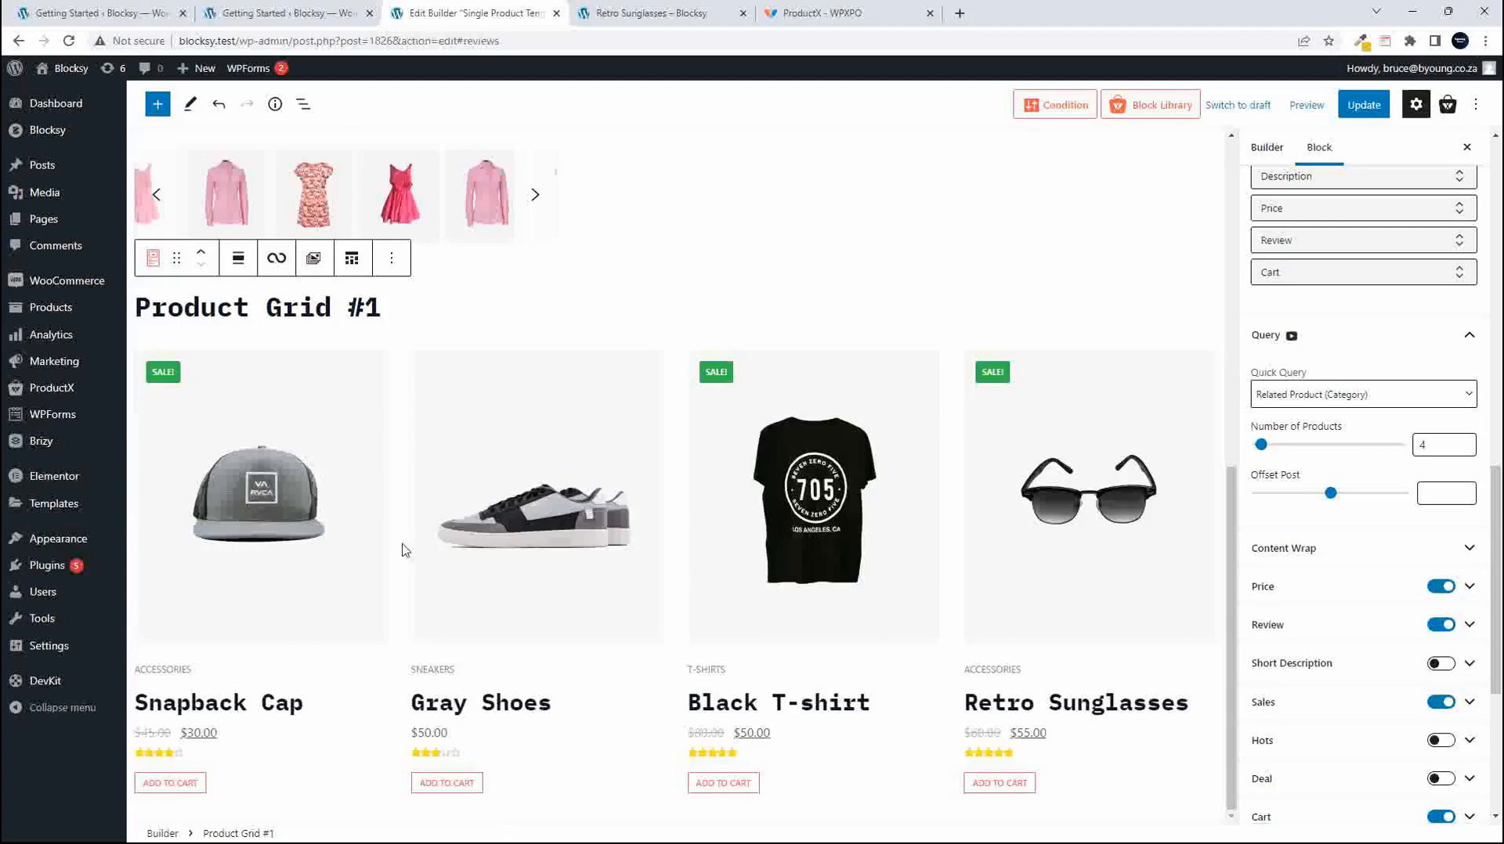
scroll(838, 657, "up", 5)
scroll(772, 662, "down", 5)
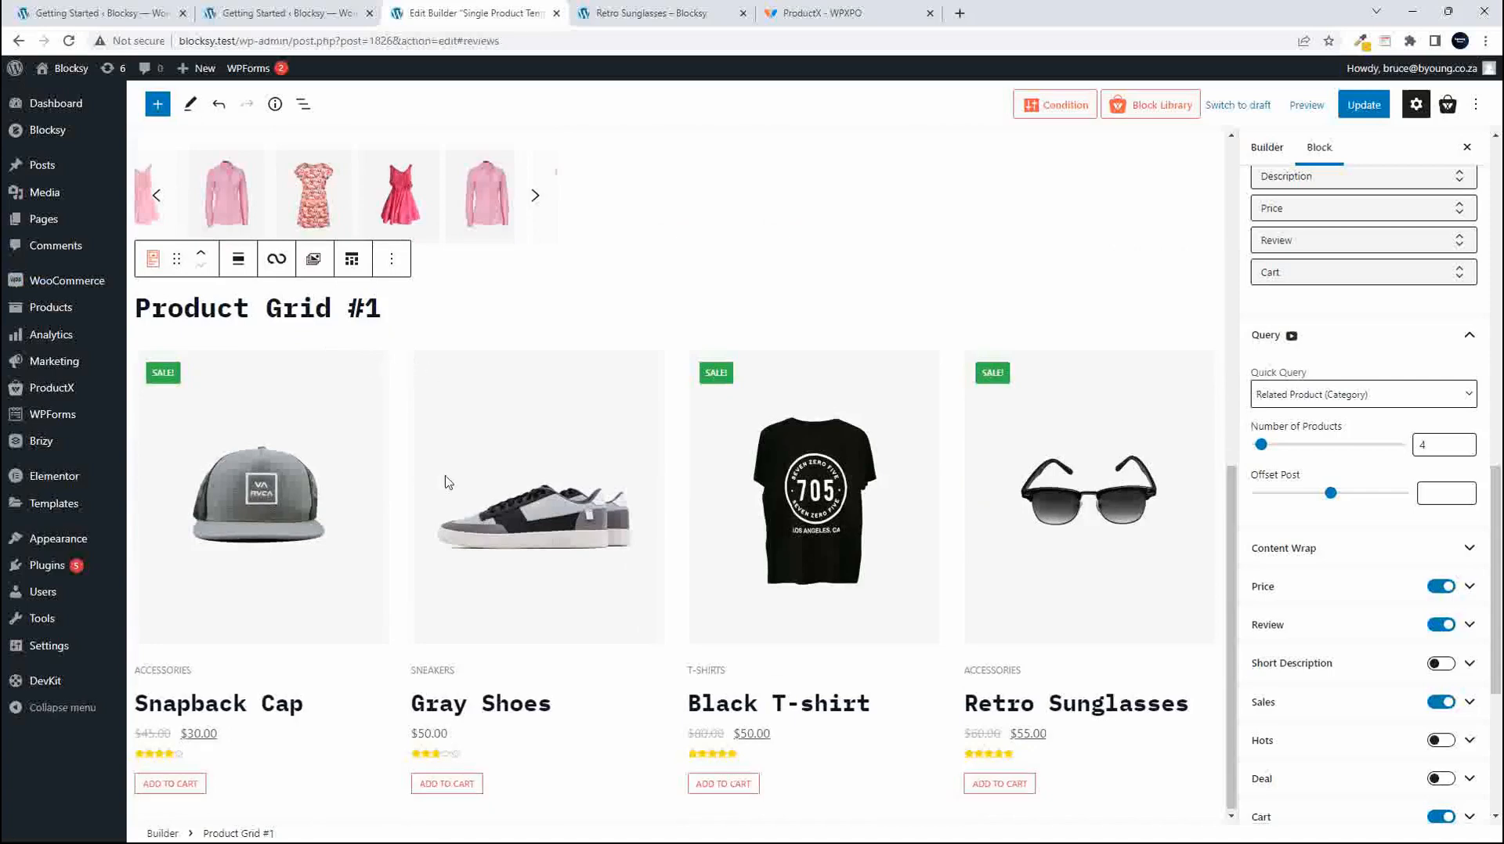
Change the product grid's heading to "Related Products".
left_click(314, 318)
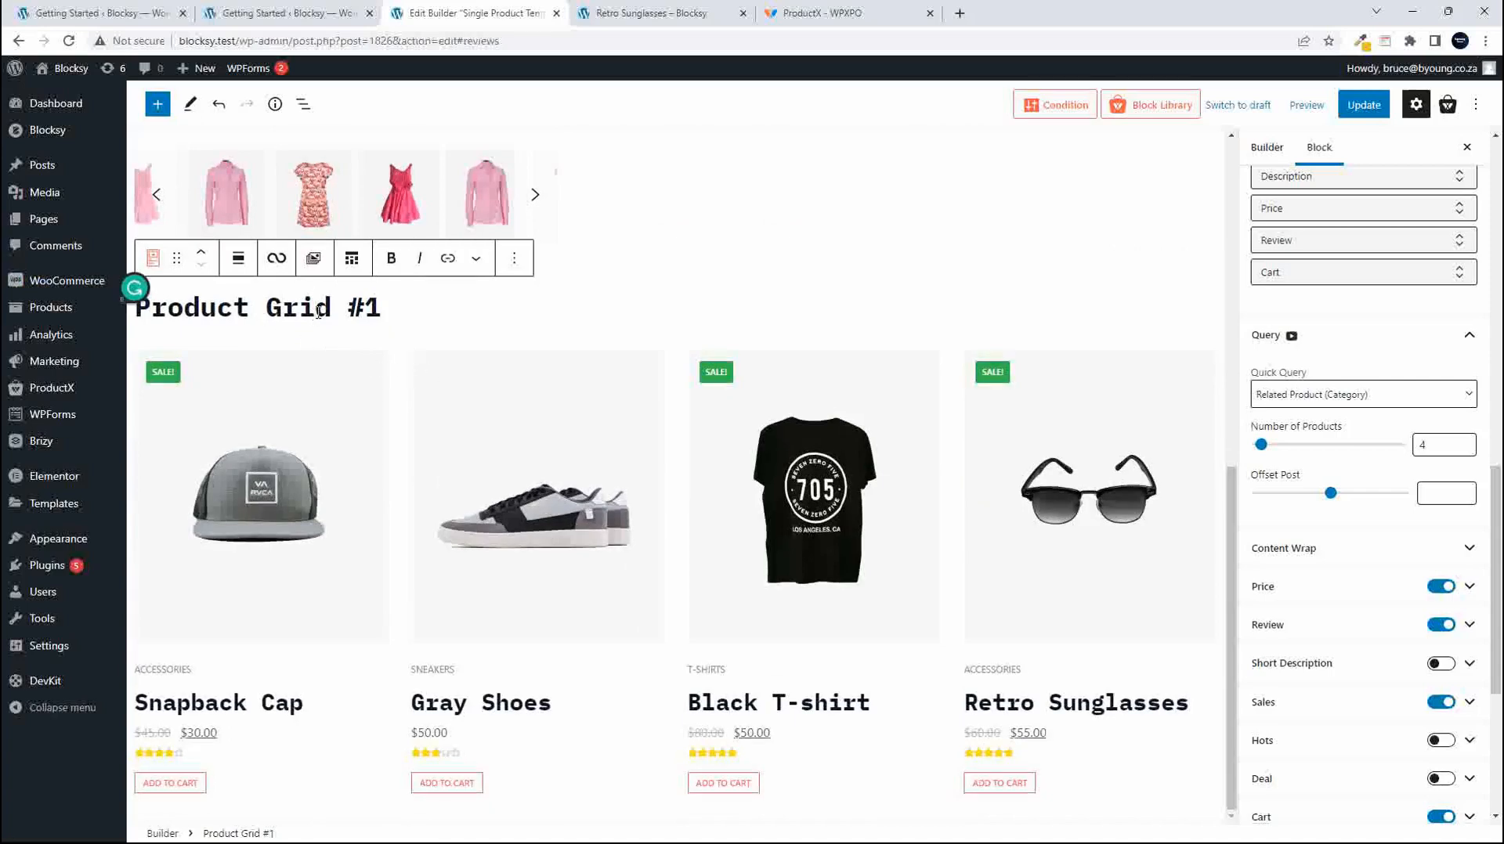
triple_click(317, 313)
type("Relate")
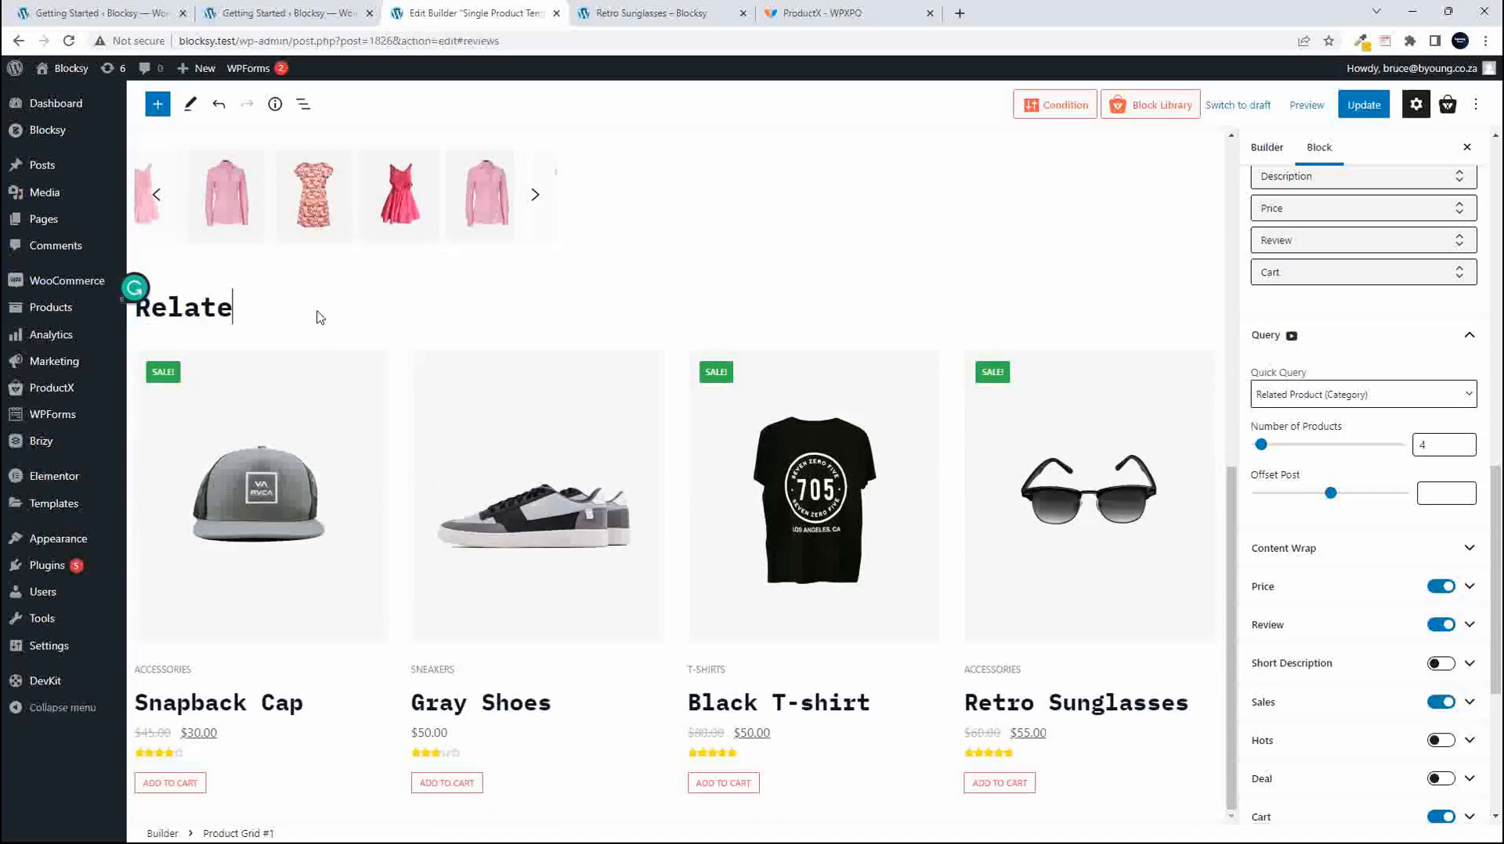
type("d Products")
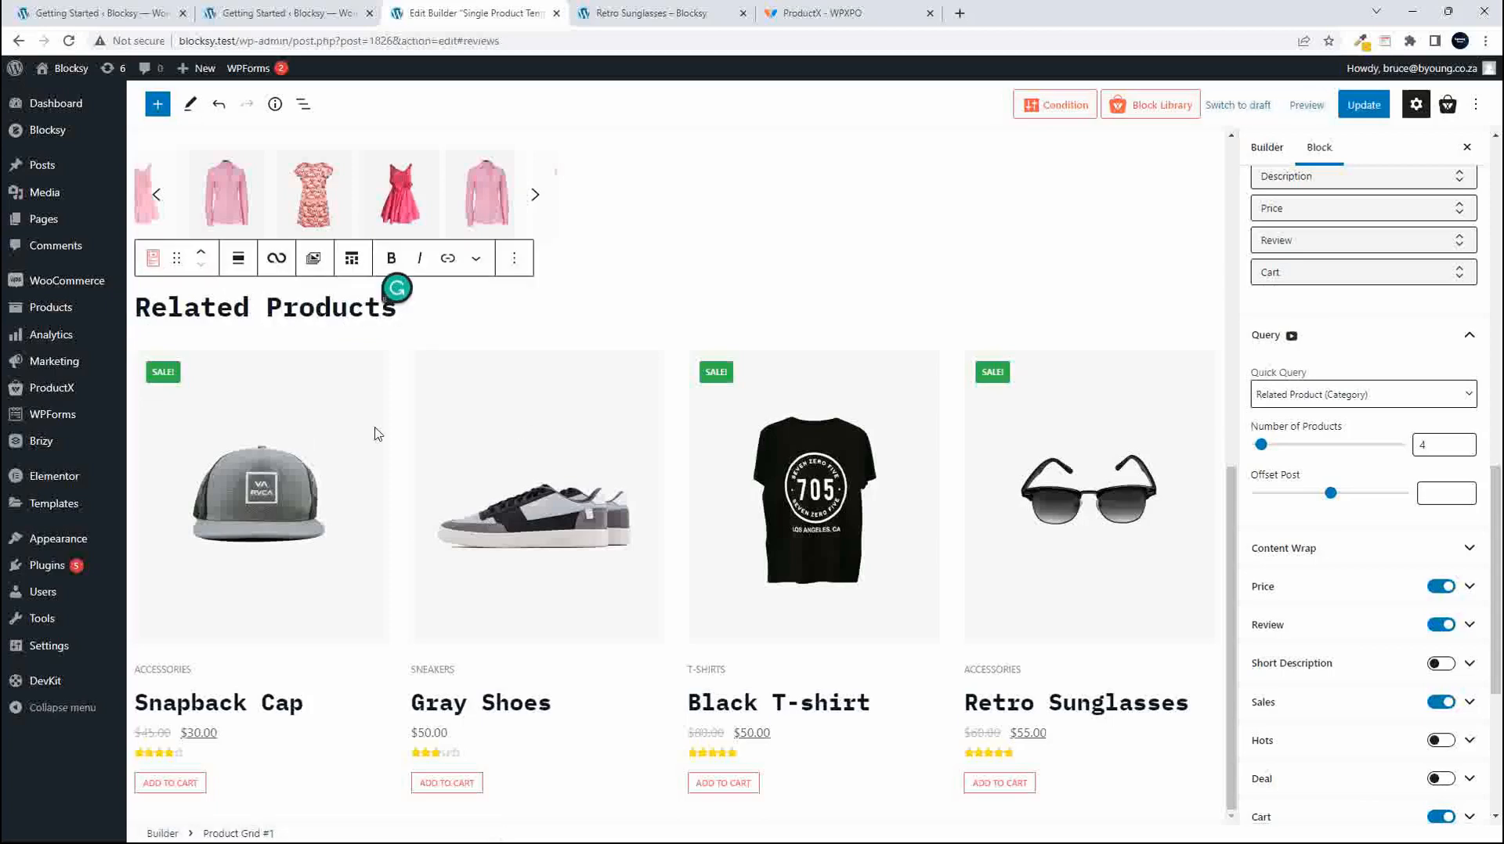
scroll(392, 781, "up", 1)
scroll(391, 782, "down", 1)
Insert a Product Review block beneath the Related Products grid and inspect its review list and form.
left_click(1103, 787)
left_click(1137, 813)
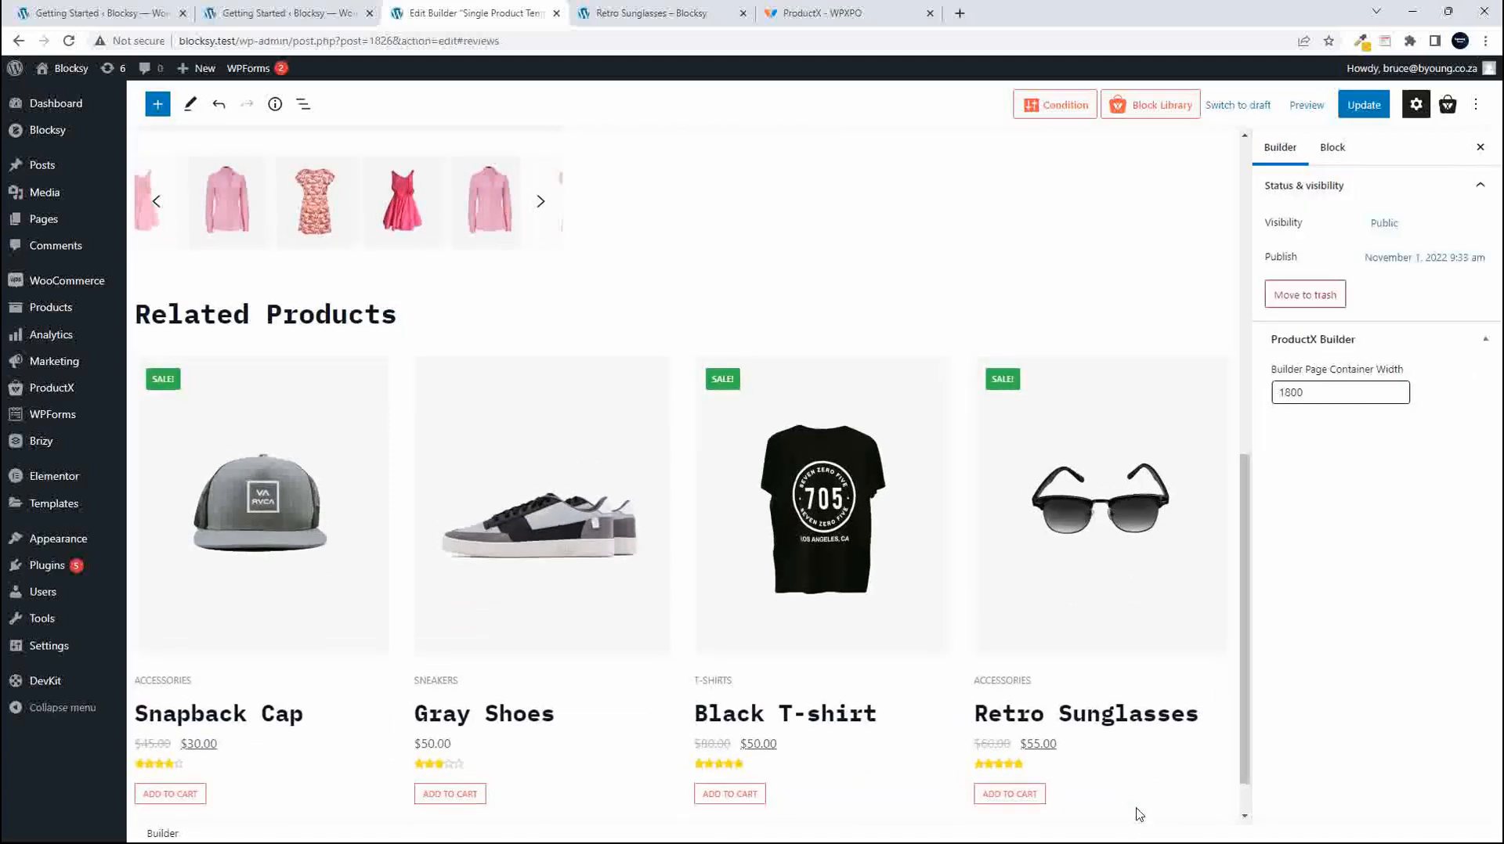
left_click(165, 106)
scroll(310, 528, "down", 7)
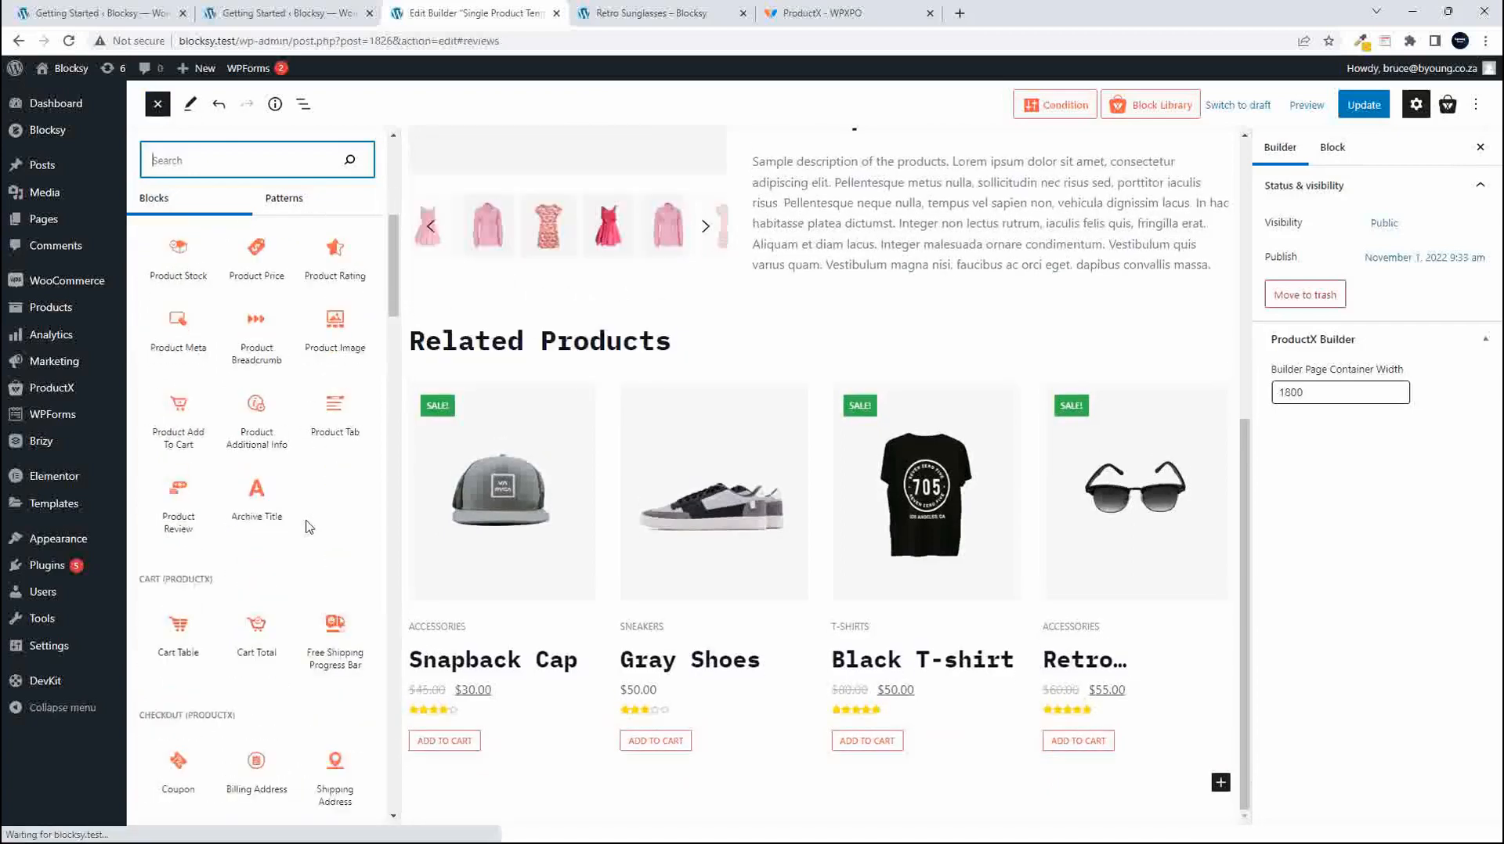
scroll(316, 470, "up", 3)
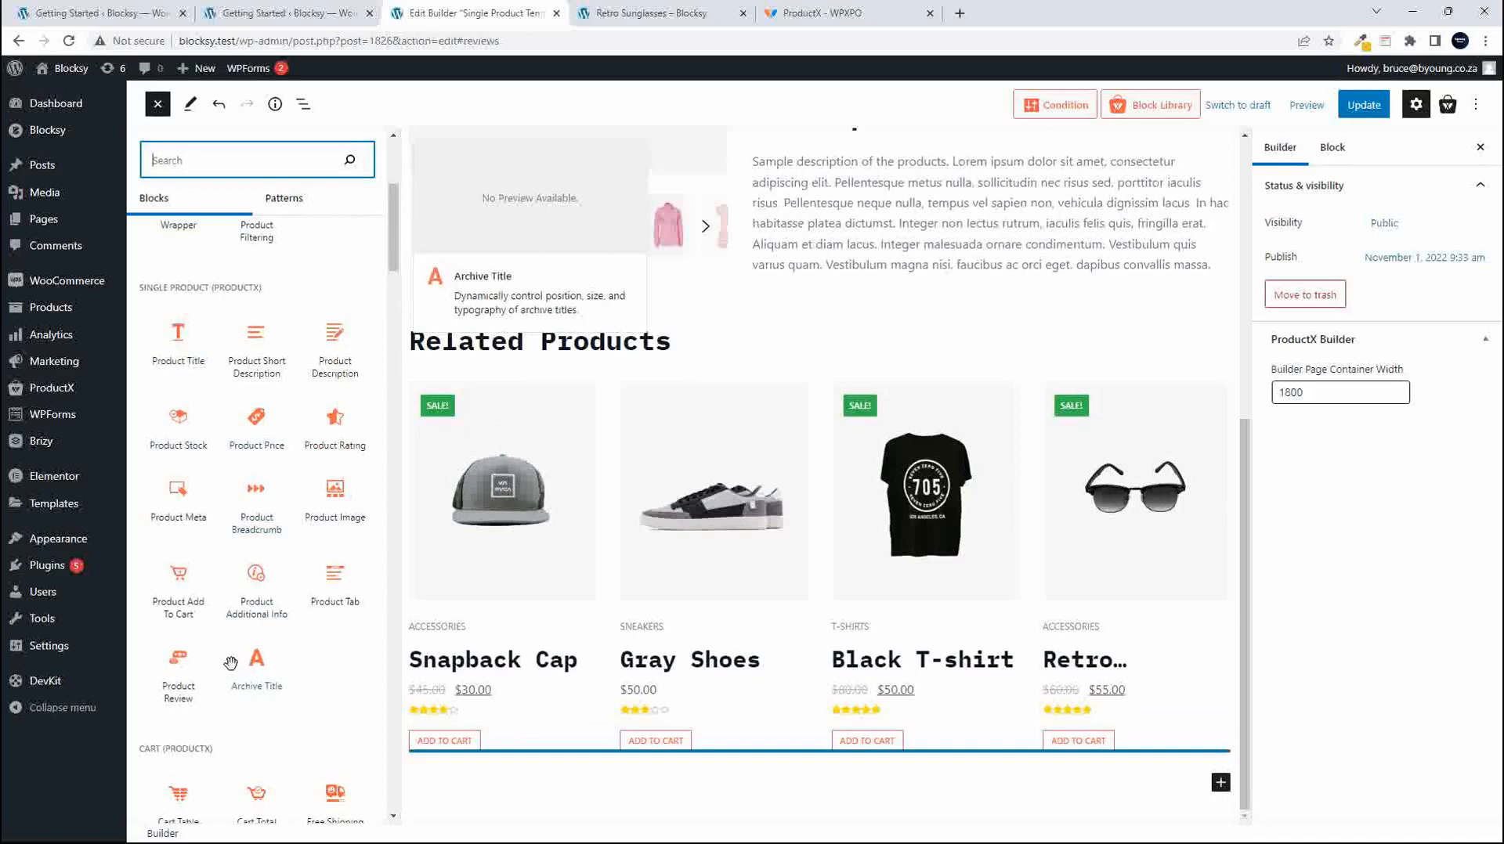
left_click(176, 670)
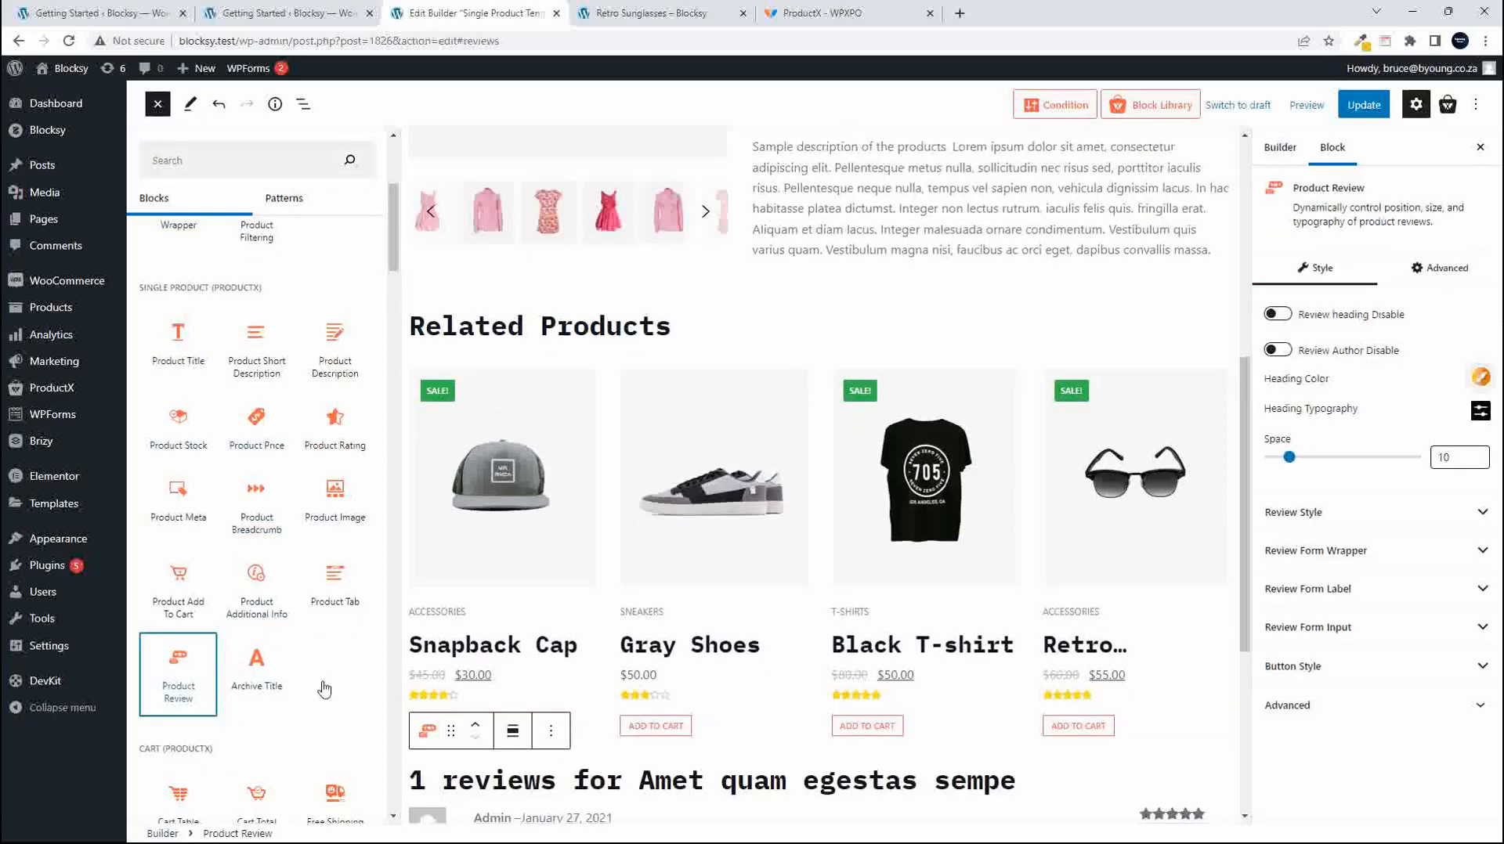
scroll(815, 703, "down", 4)
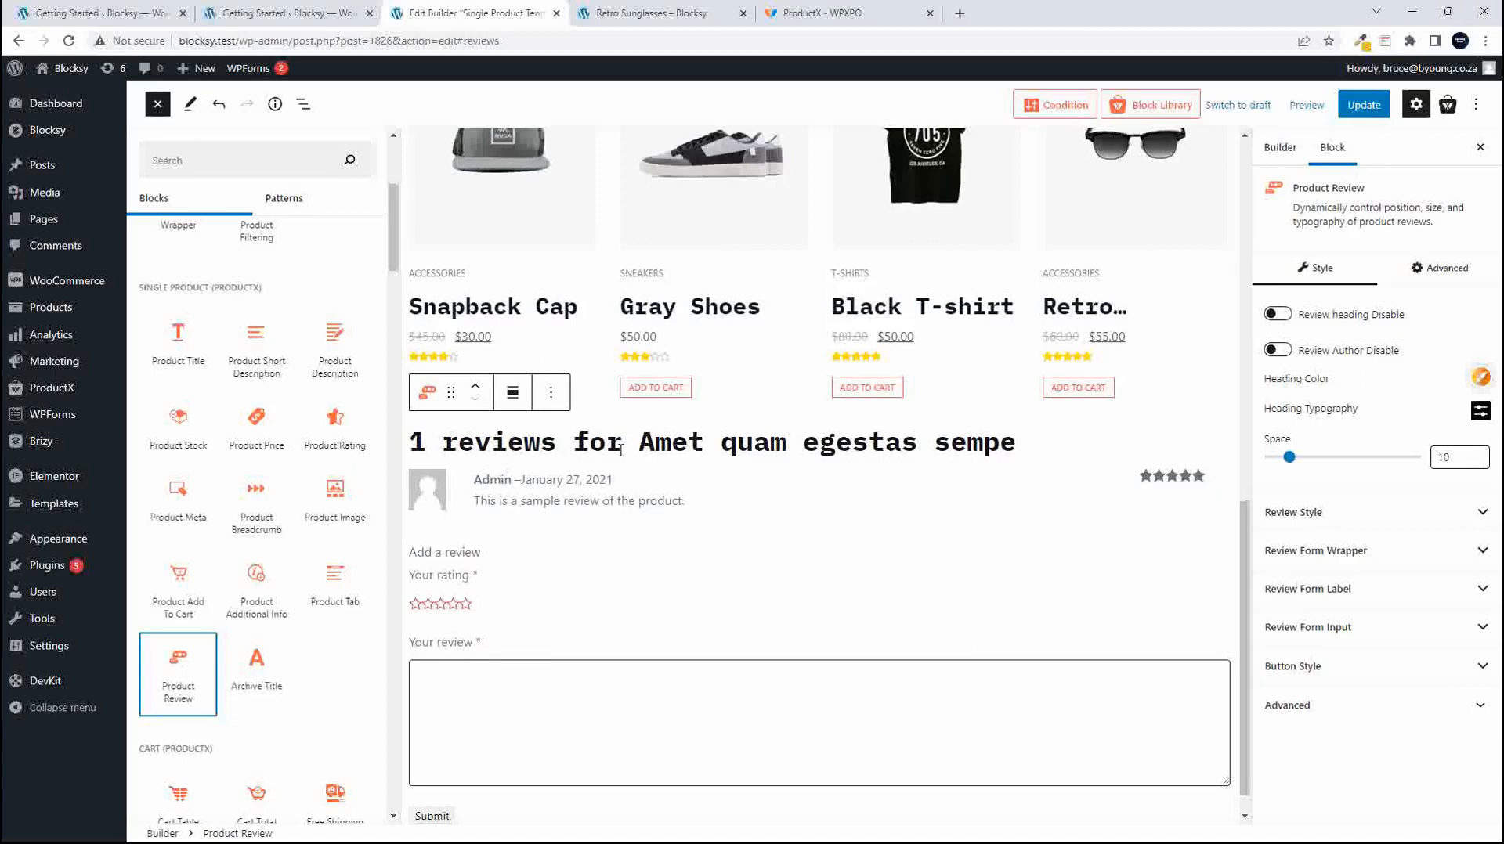
left_click(620, 450)
triple_click(618, 528)
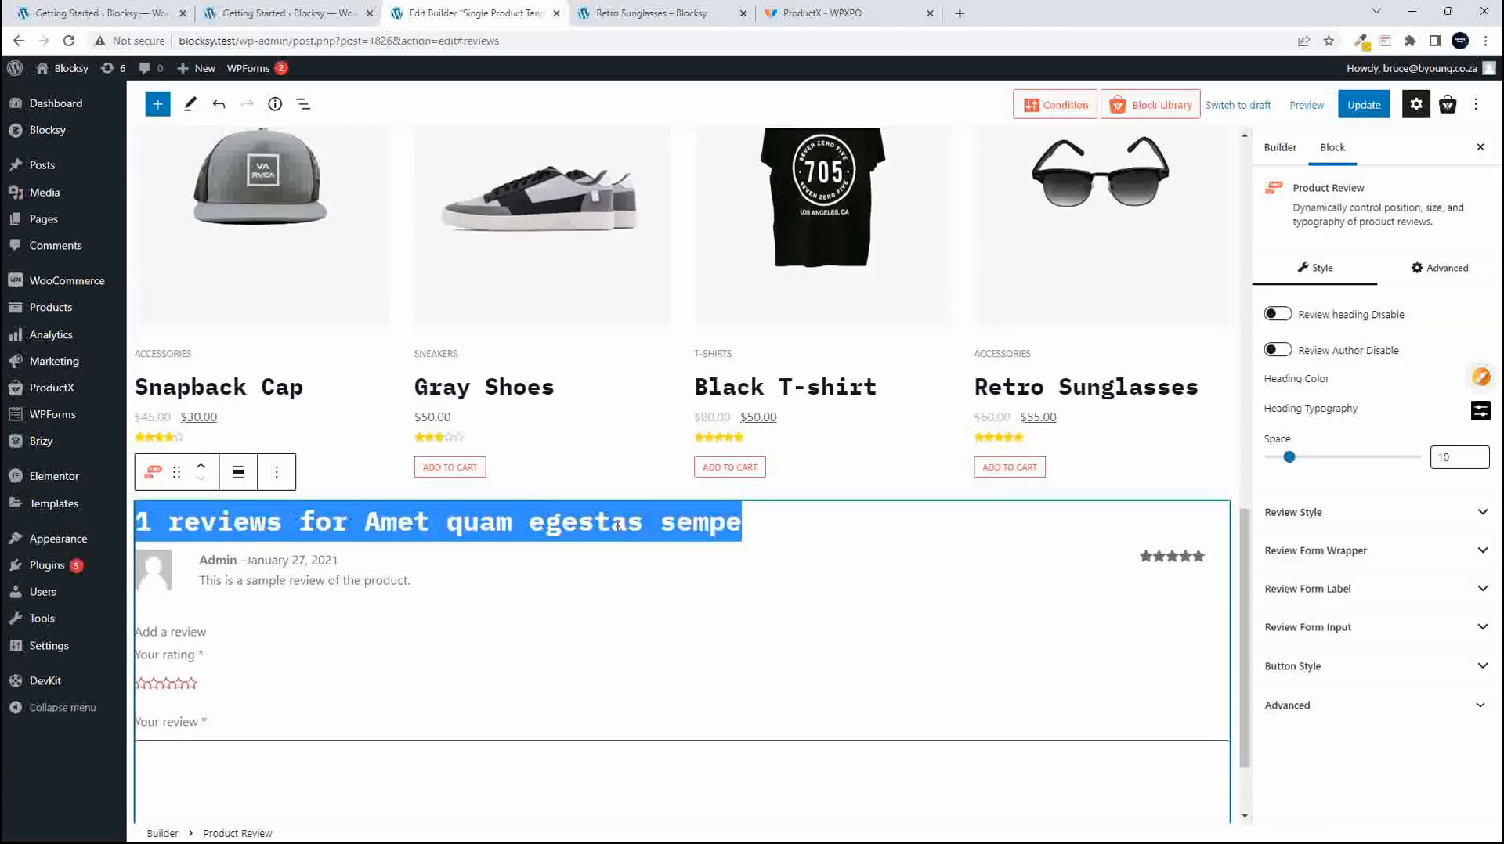
scroll(618, 525, "down", 1)
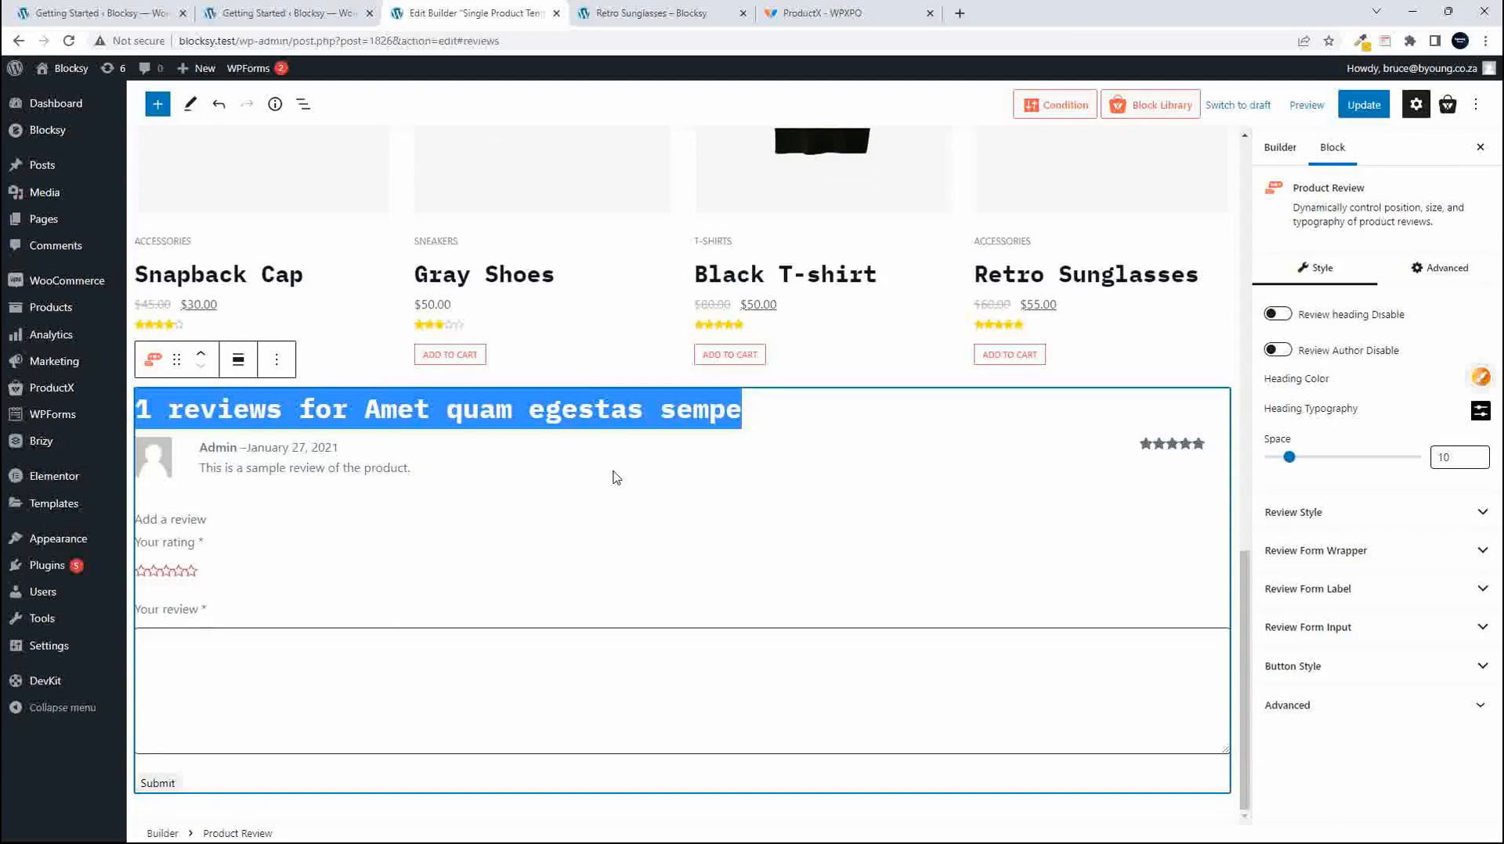
Update the template, then reload the Retro Sunglasses product page and check its related products and review section.
left_click(1345, 103)
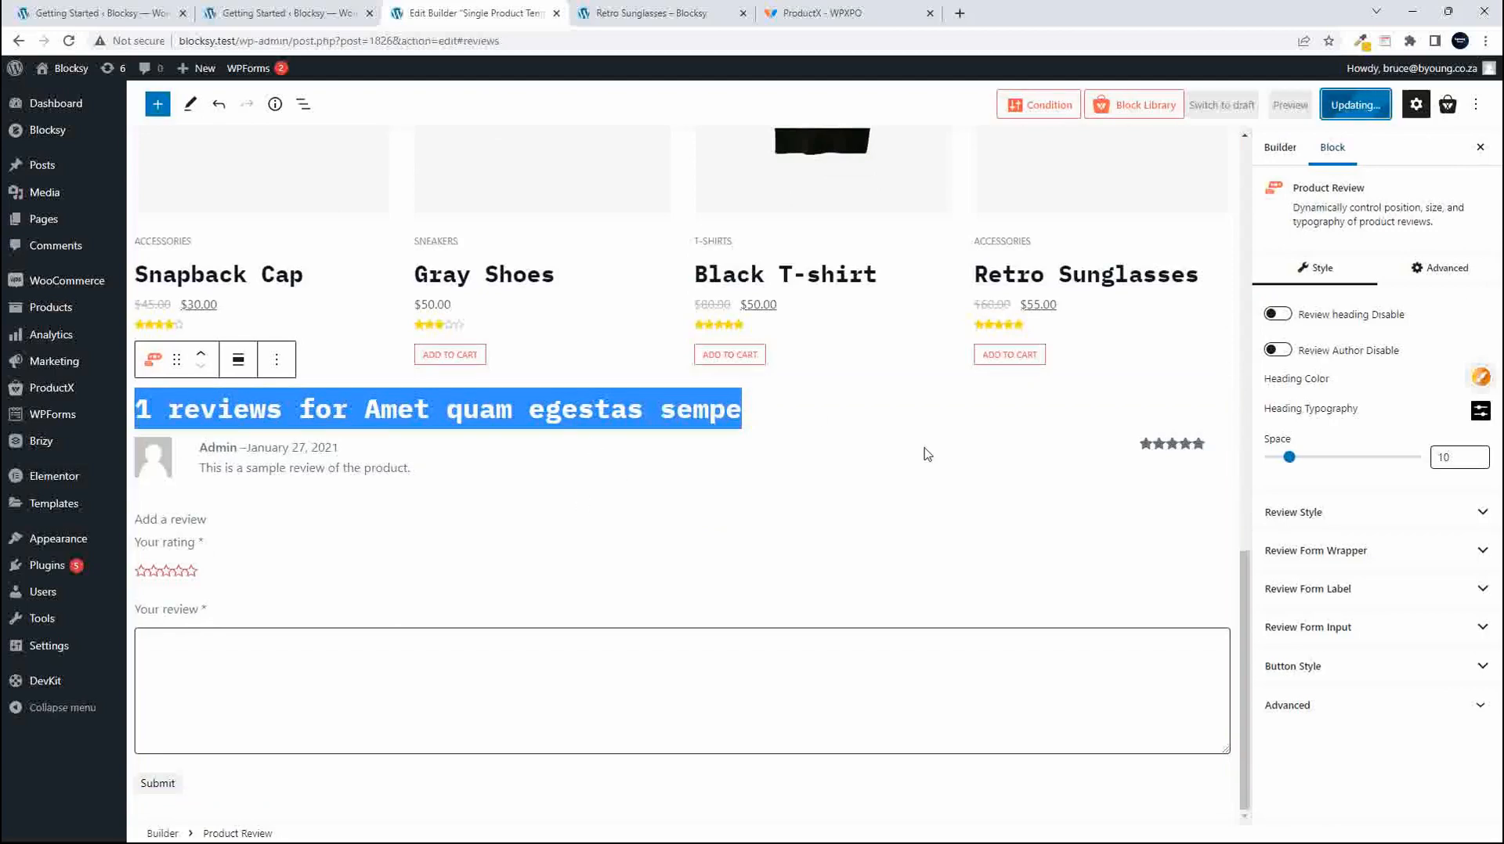
left_click(666, 14)
left_click(68, 40)
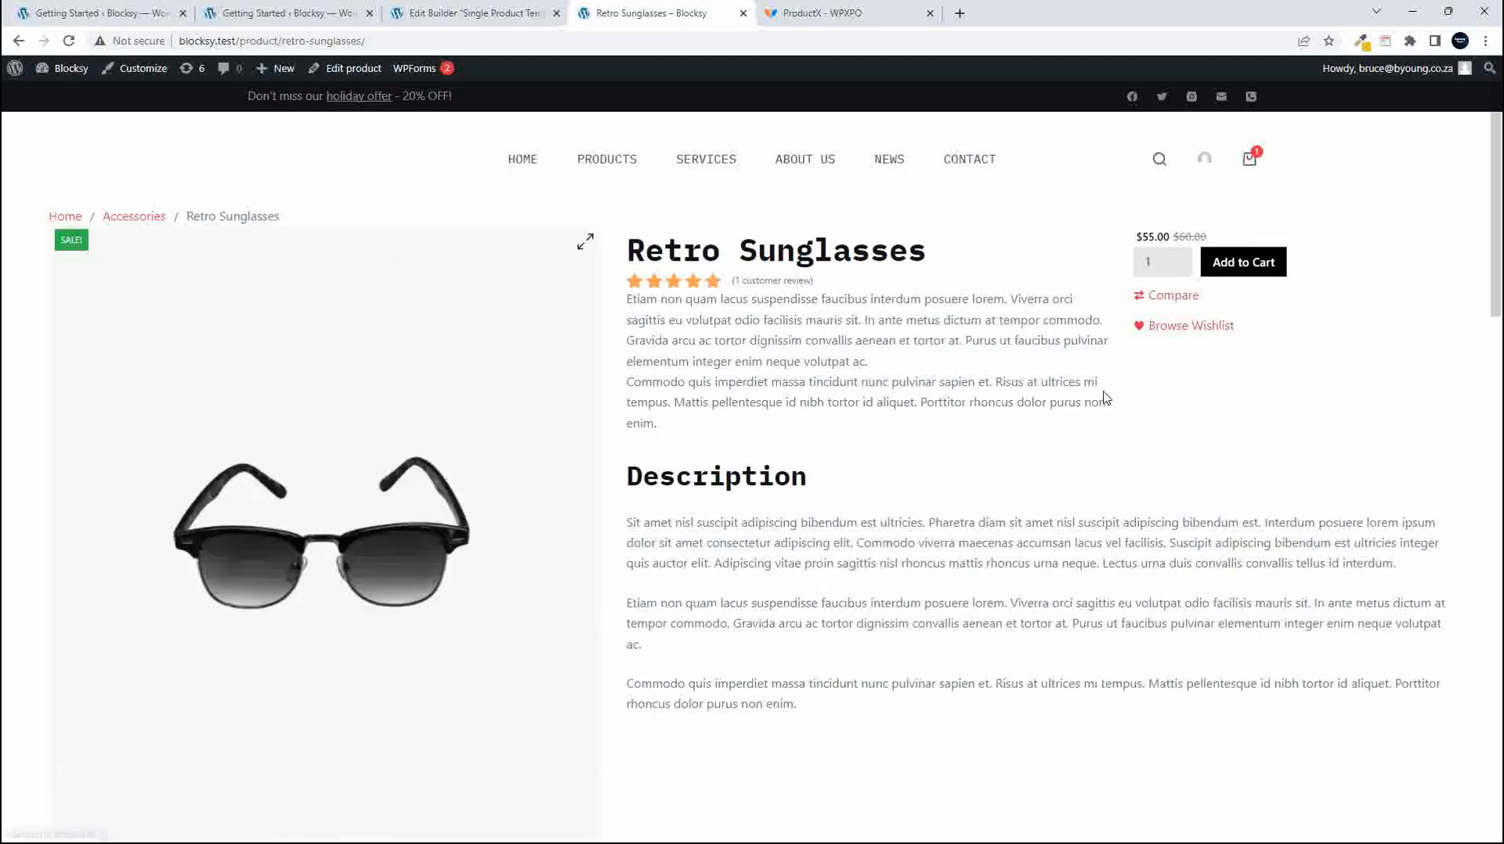
scroll(1104, 399, "down", 9)
scroll(1105, 400, "down", 5)
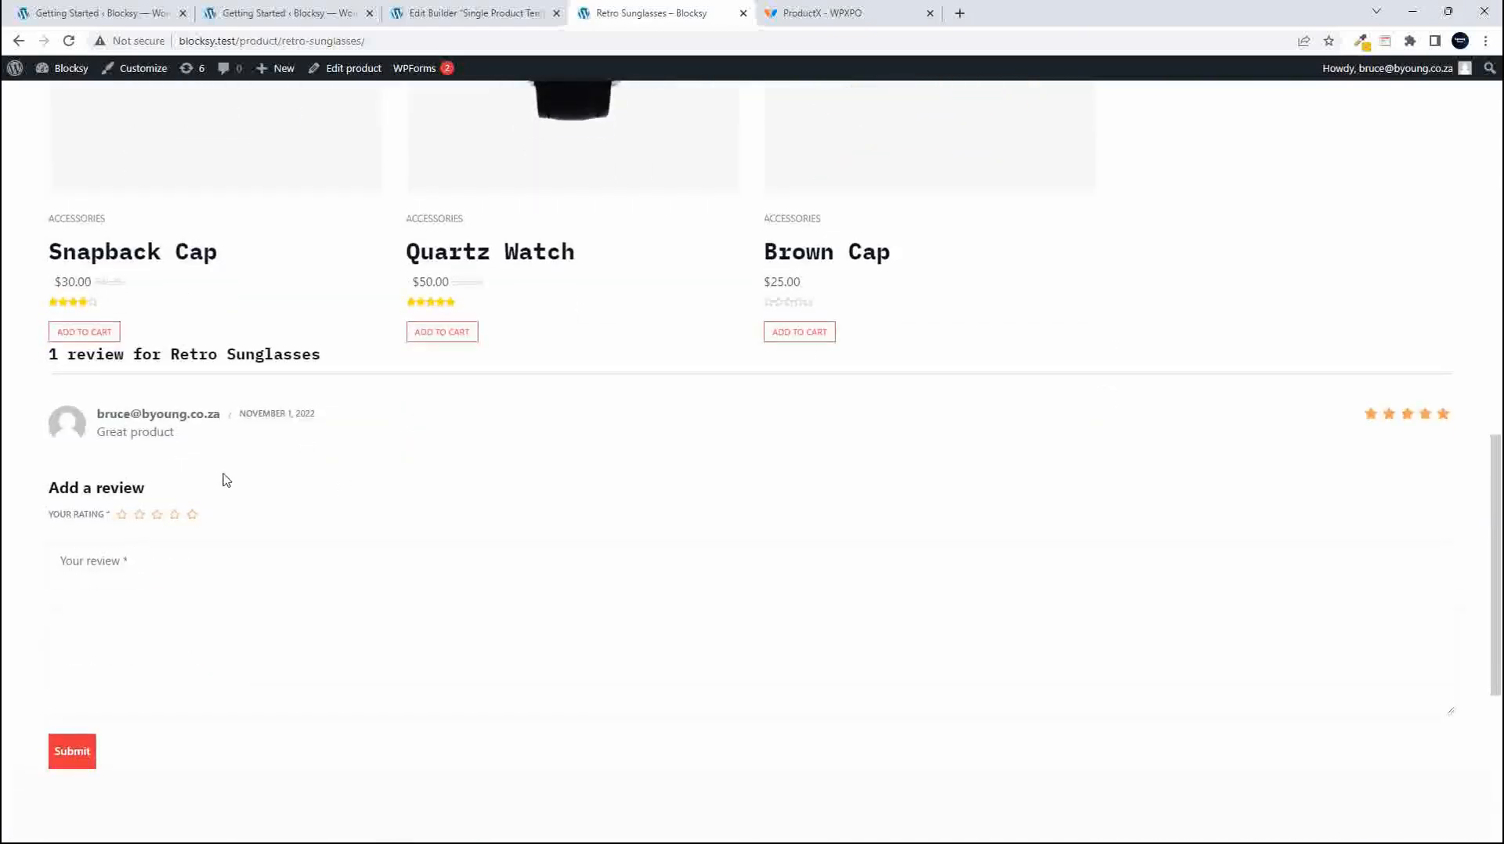
scroll(329, 531, "down", 5)
scroll(454, 547, "up", 15)
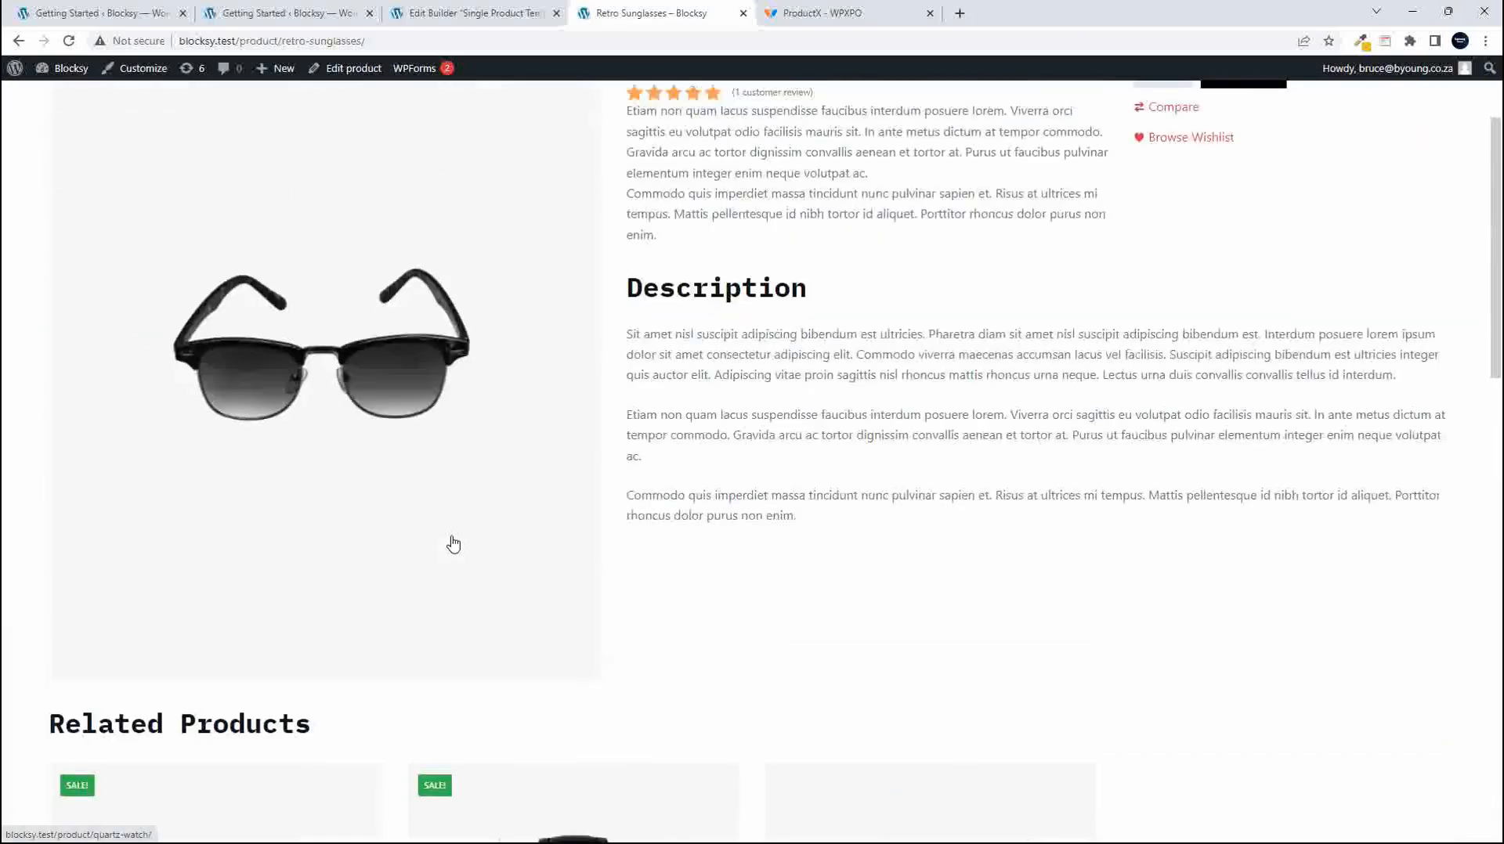
scroll(453, 546, "up", 3)
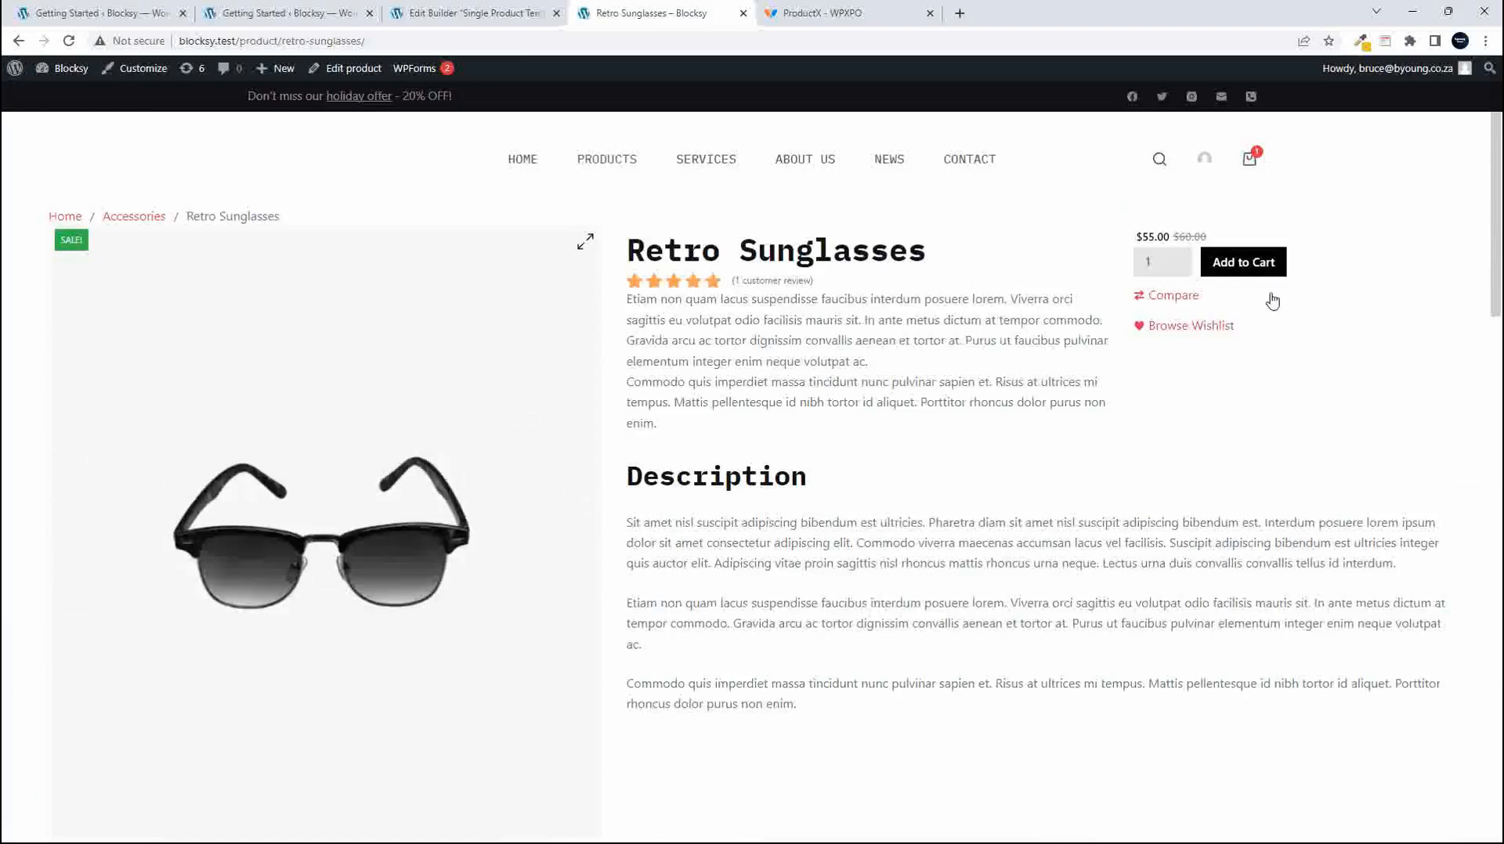
Return to the single product template editor and collapse the WordPress admin menu to widen the canvas.
left_click(440, 14)
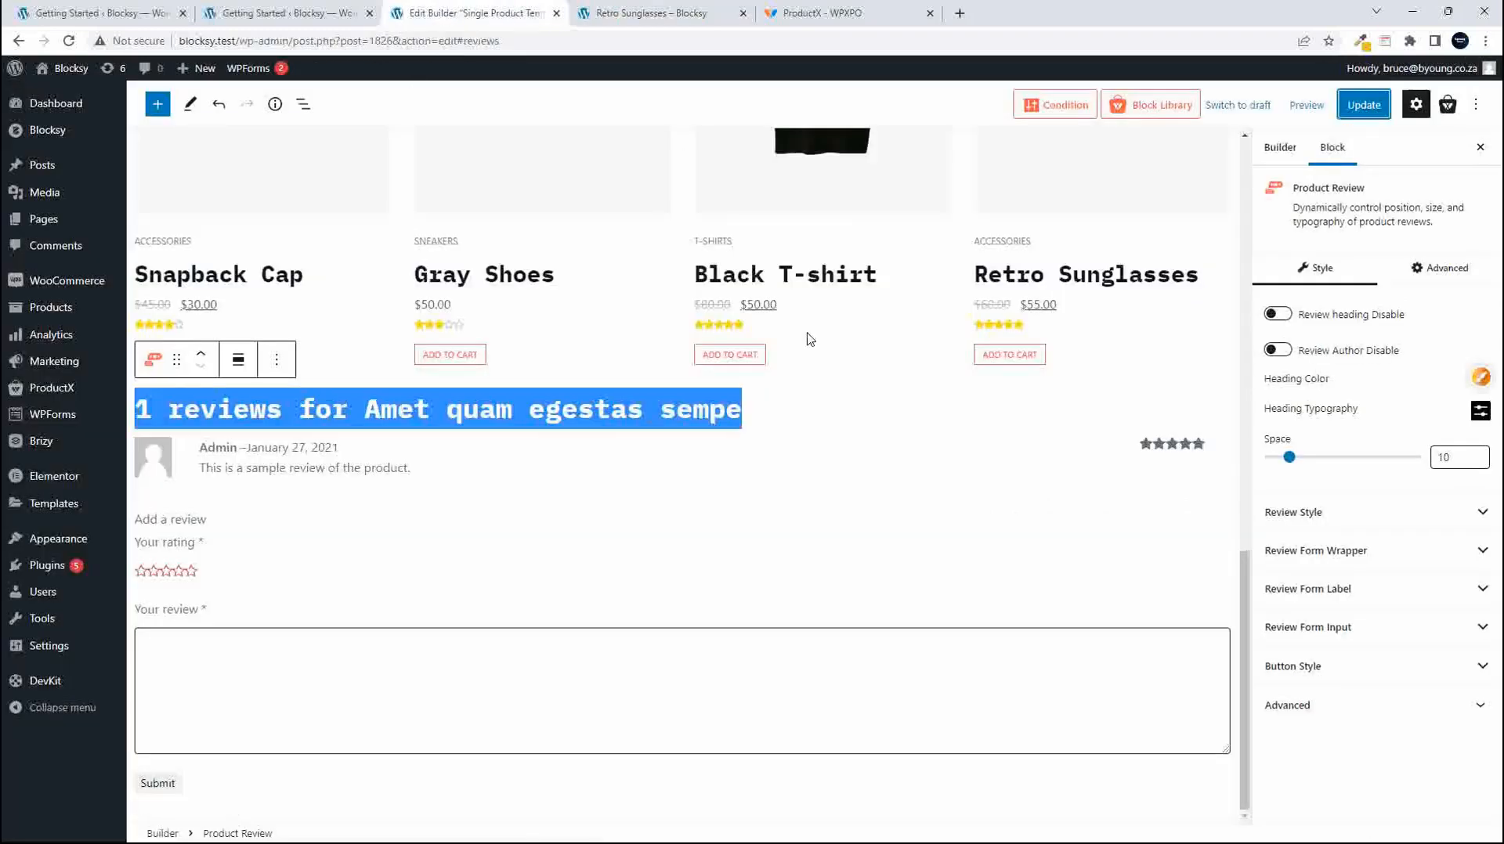
scroll(856, 484, "up", 20)
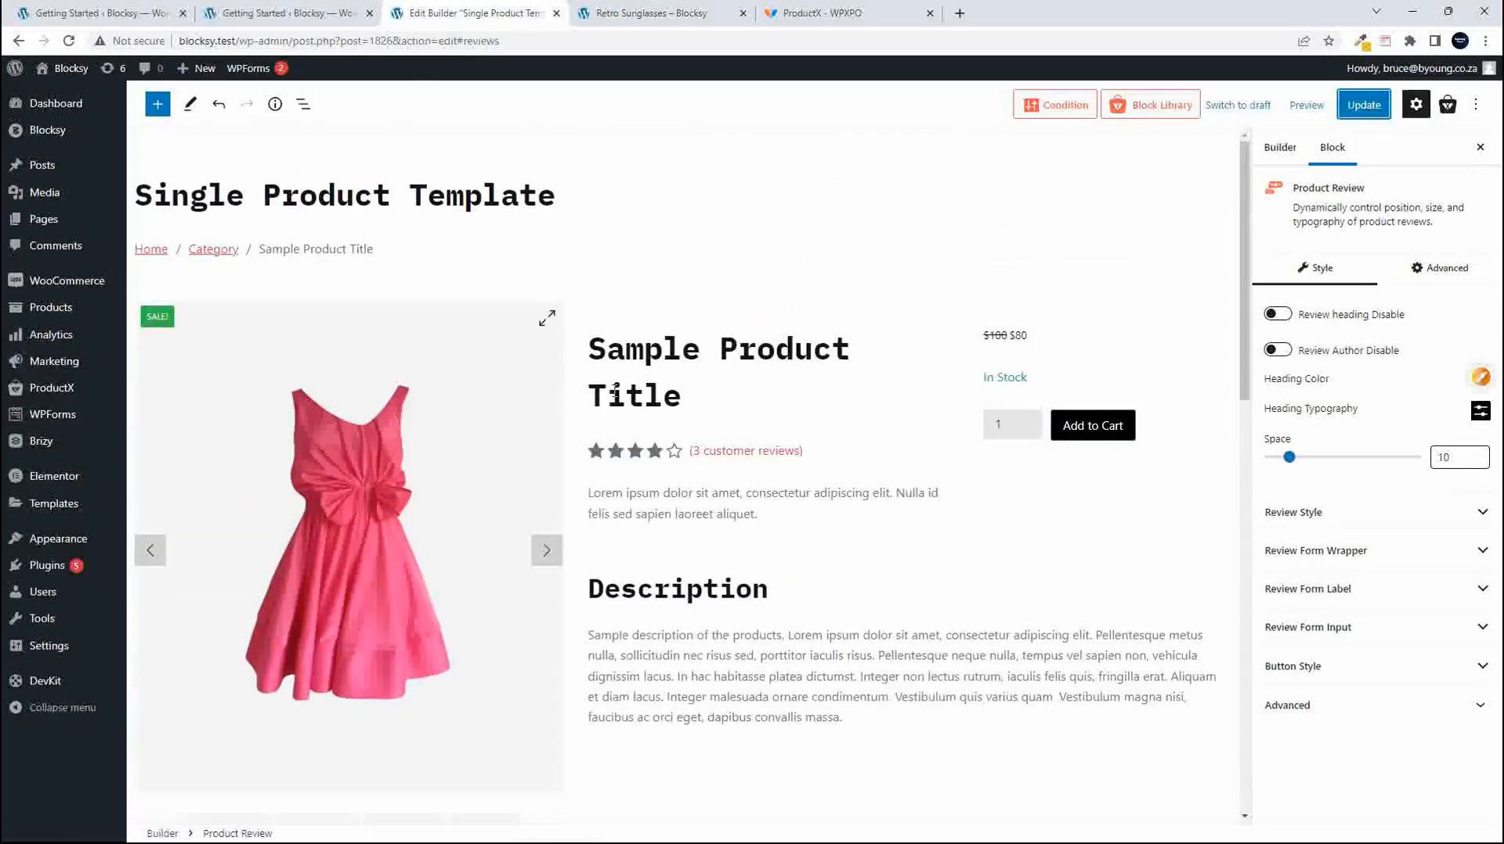
left_click(53, 715)
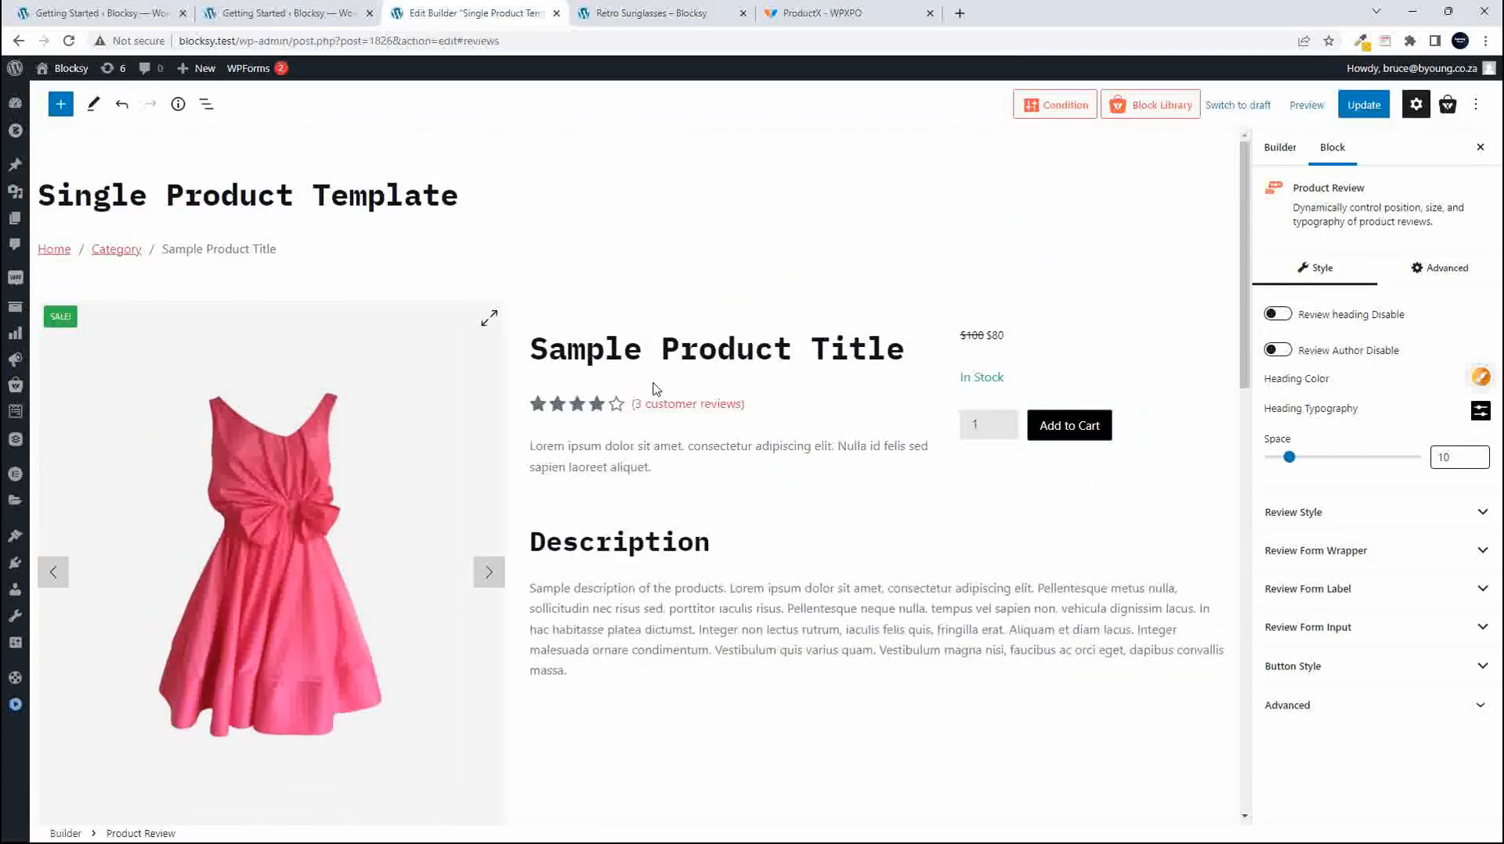
Set the Product Title block's bottom margin to 20 px, leaving the other sides empty.
left_click(625, 348)
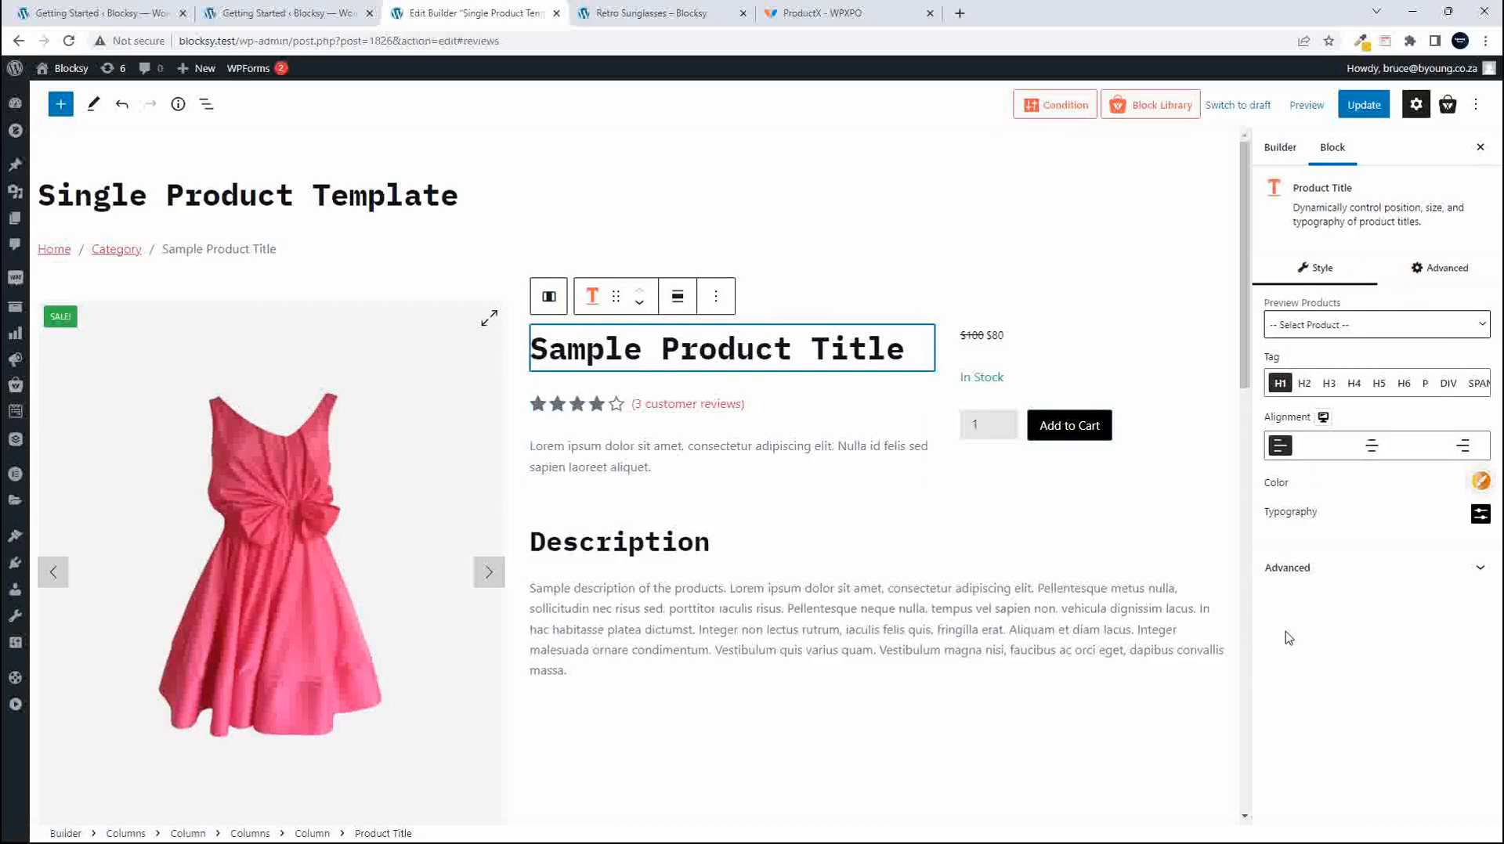
left_click(1442, 274)
left_click(1287, 307)
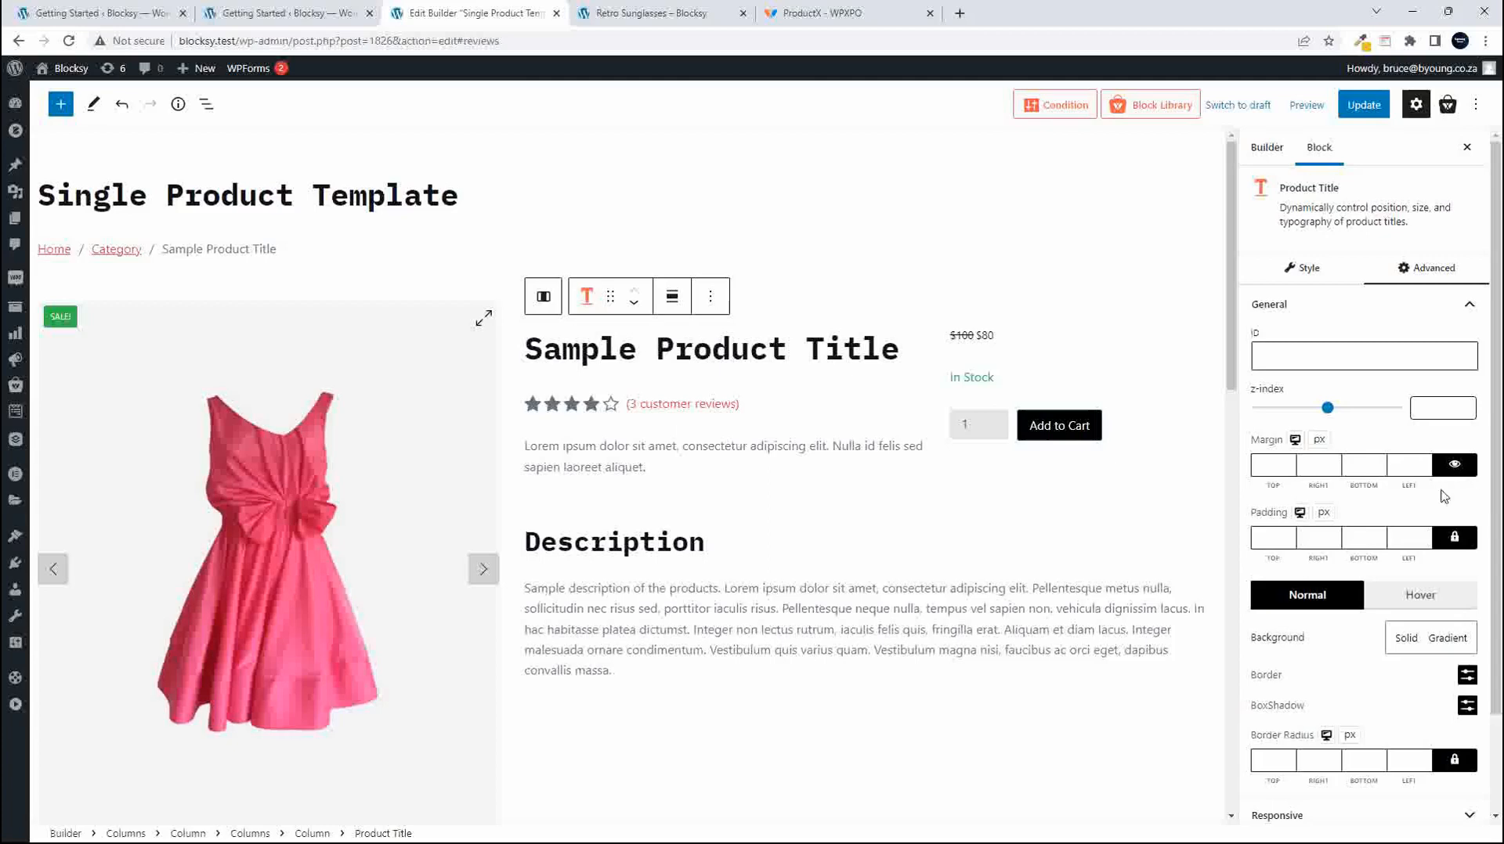
left_click(1352, 458)
type("20")
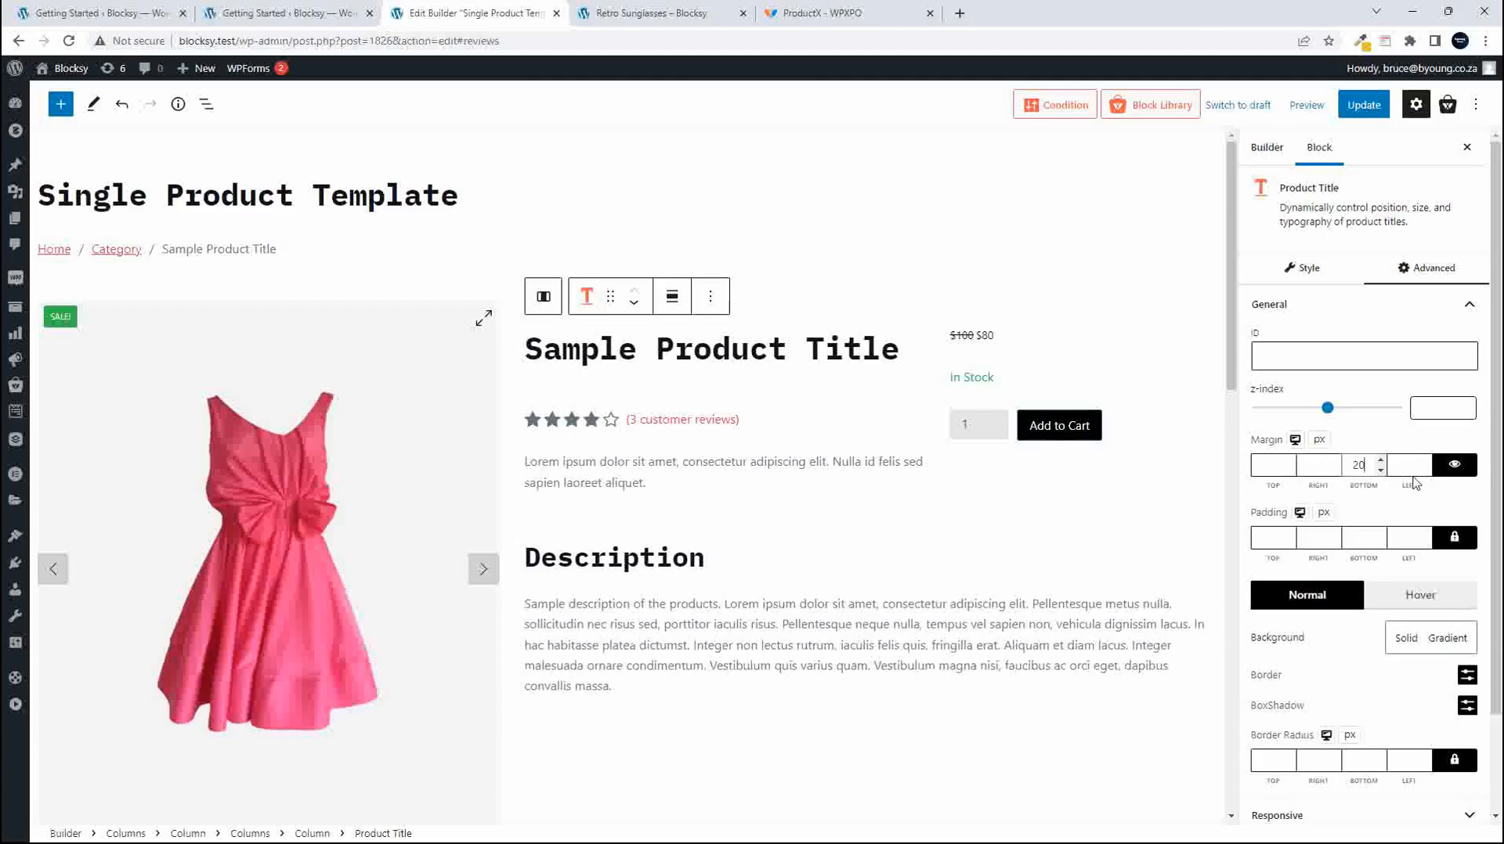
Try linking the Product Title's margin sides, then clear the margin value.
left_click(1456, 469)
left_click(1374, 473)
type("+")
key("BackSpace")
key("BackSpace")
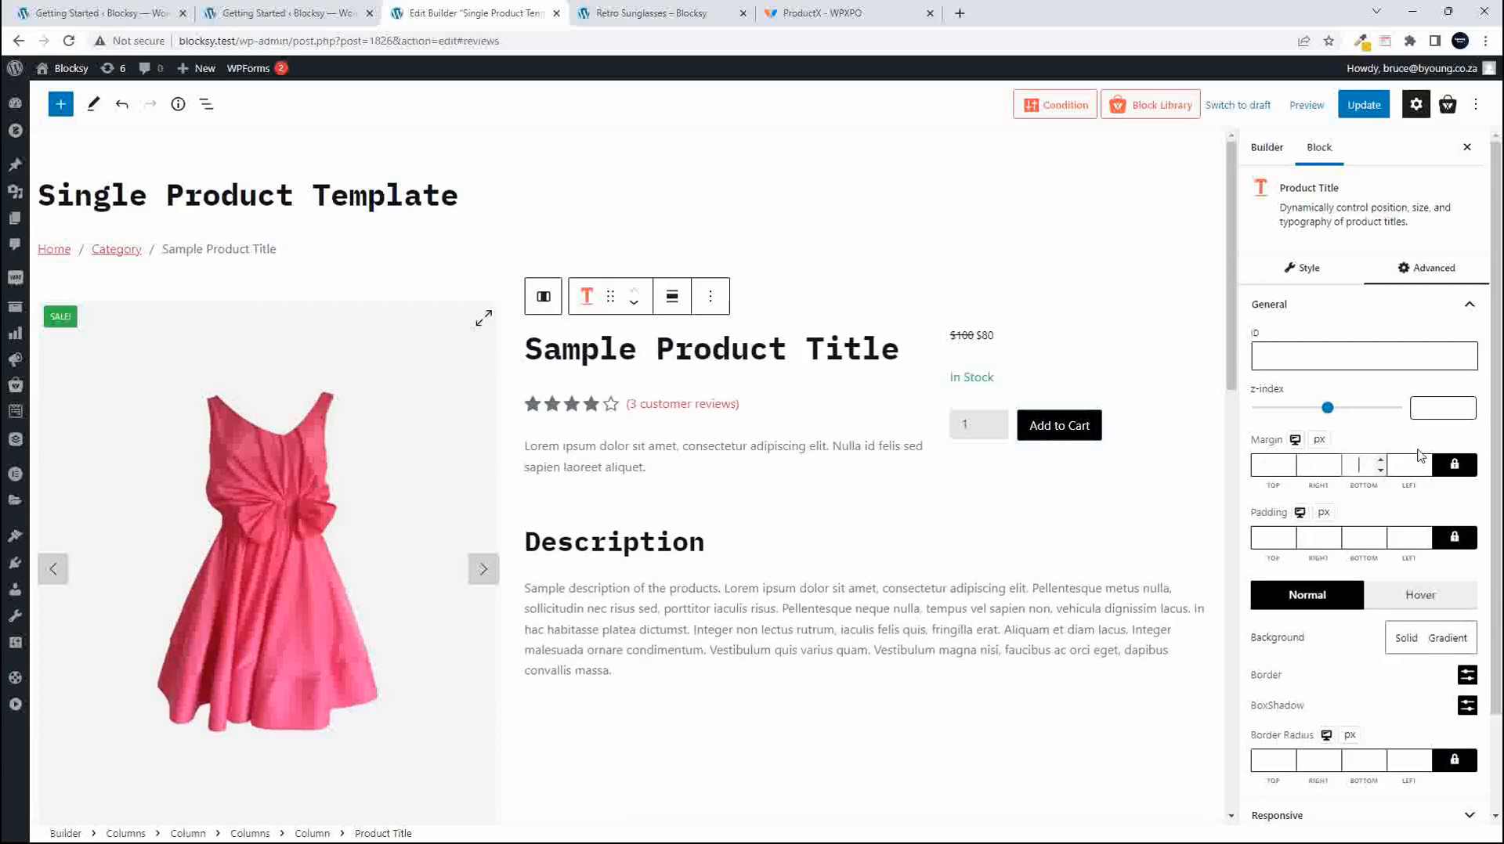
Unlink the Product Title's margin sides and enter 20 px again for the bottom margin only.
left_click(1455, 465)
left_click(1366, 468)
type("20")
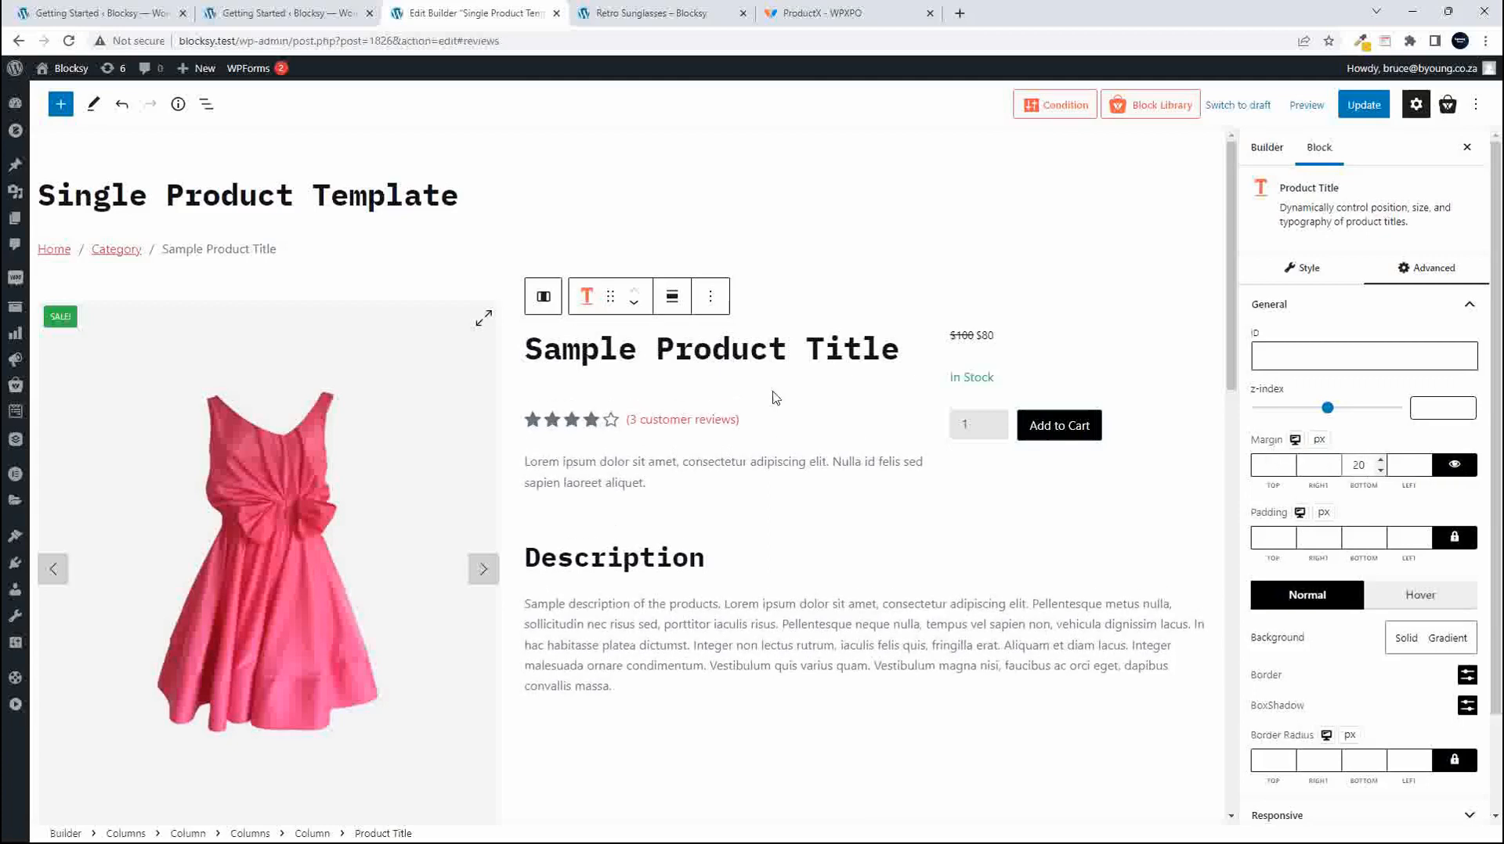
Give the Product Rating block an unlinked bottom margin of 20 px.
left_click(589, 427)
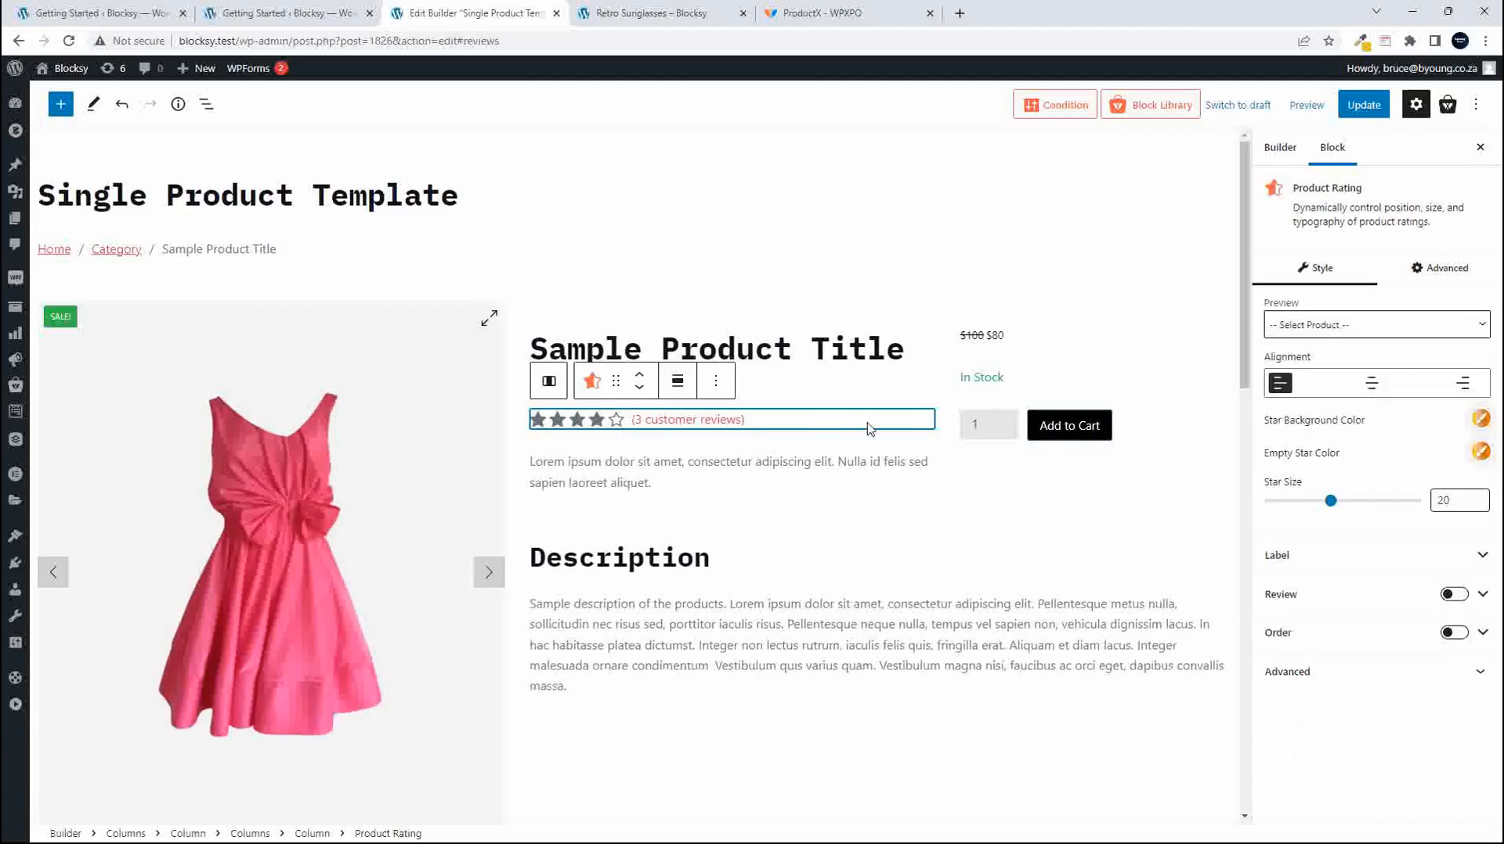
left_click(1441, 268)
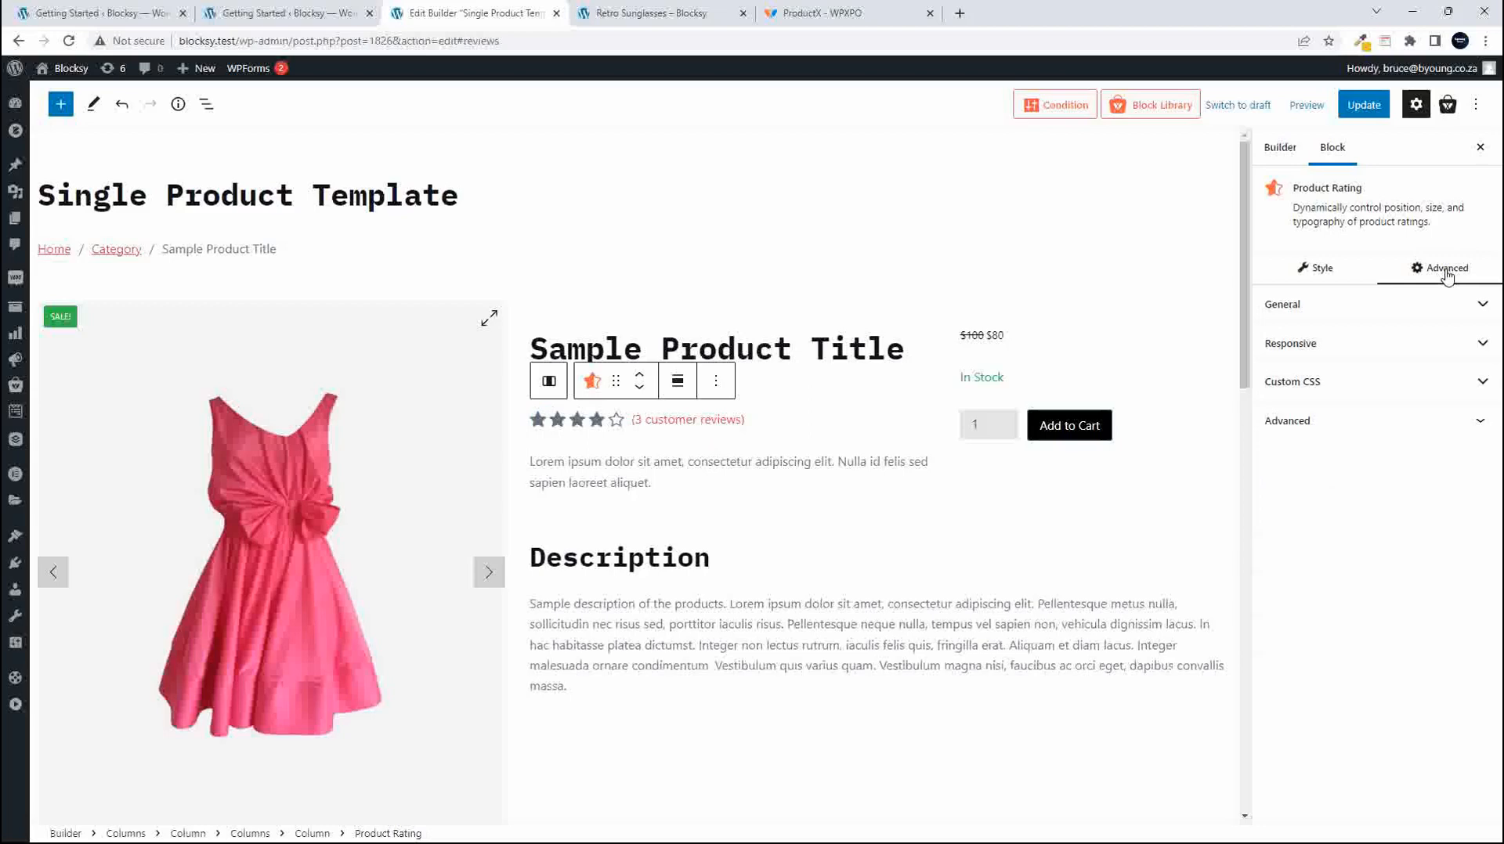
left_click(1312, 316)
left_click(1456, 465)
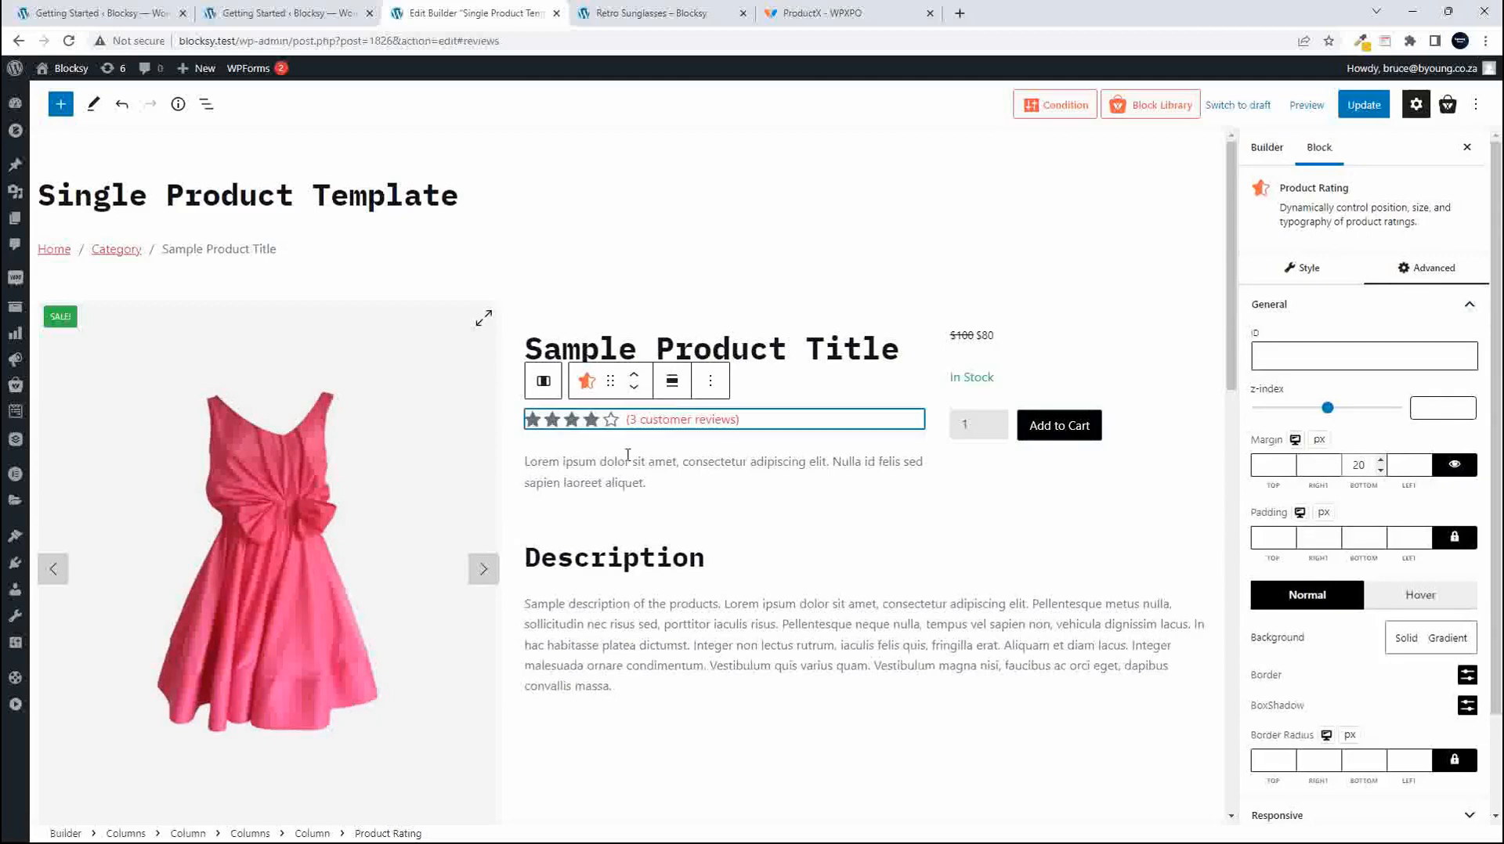
Update the template and reload the Retro Sunglasses page to check the spacing around the title and rating.
left_click(613, 481)
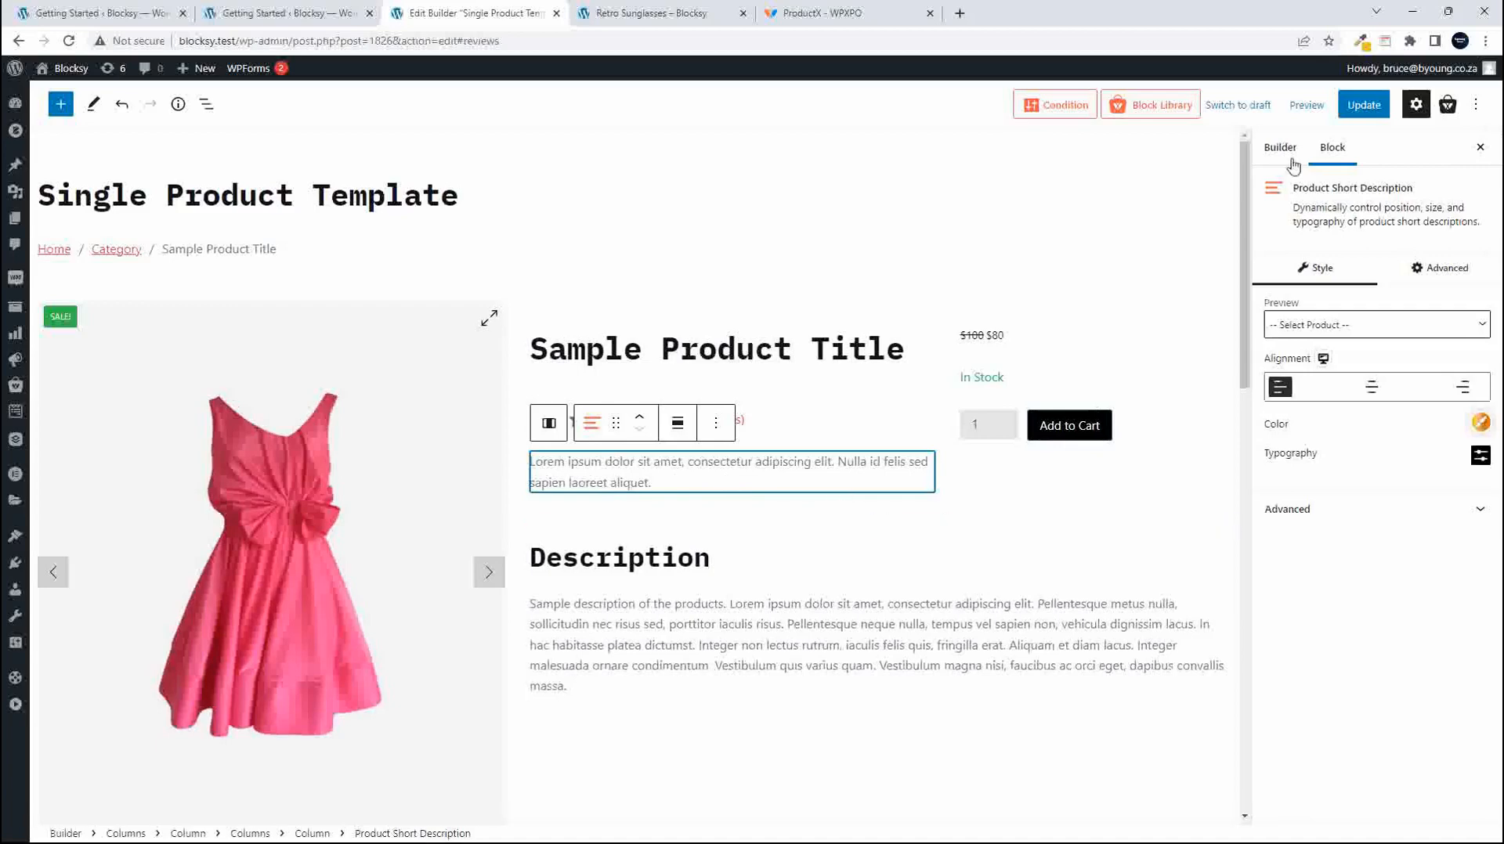
left_click(1363, 114)
left_click(650, 13)
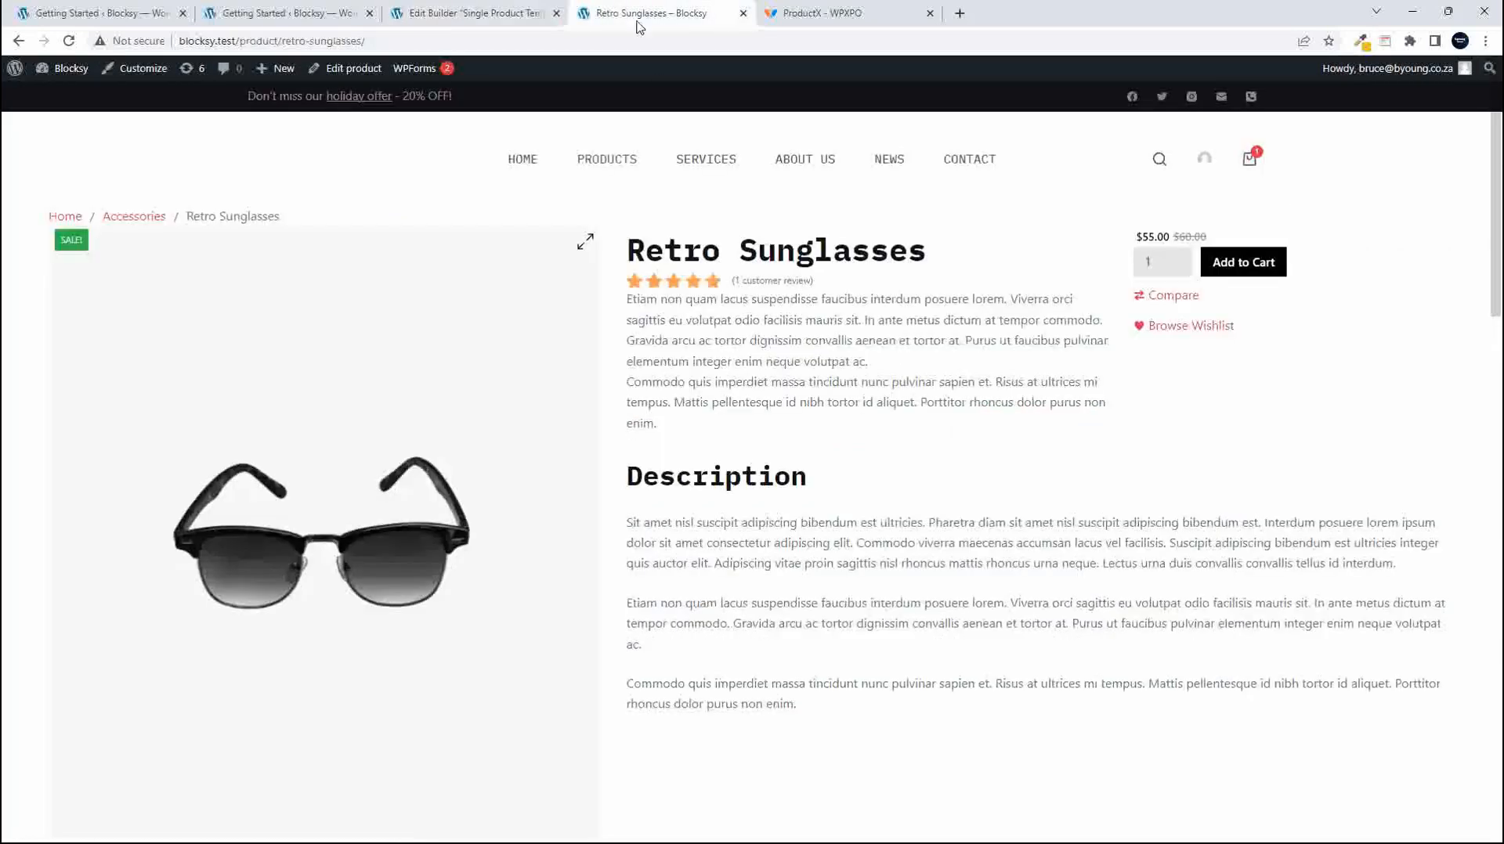
left_click(69, 41)
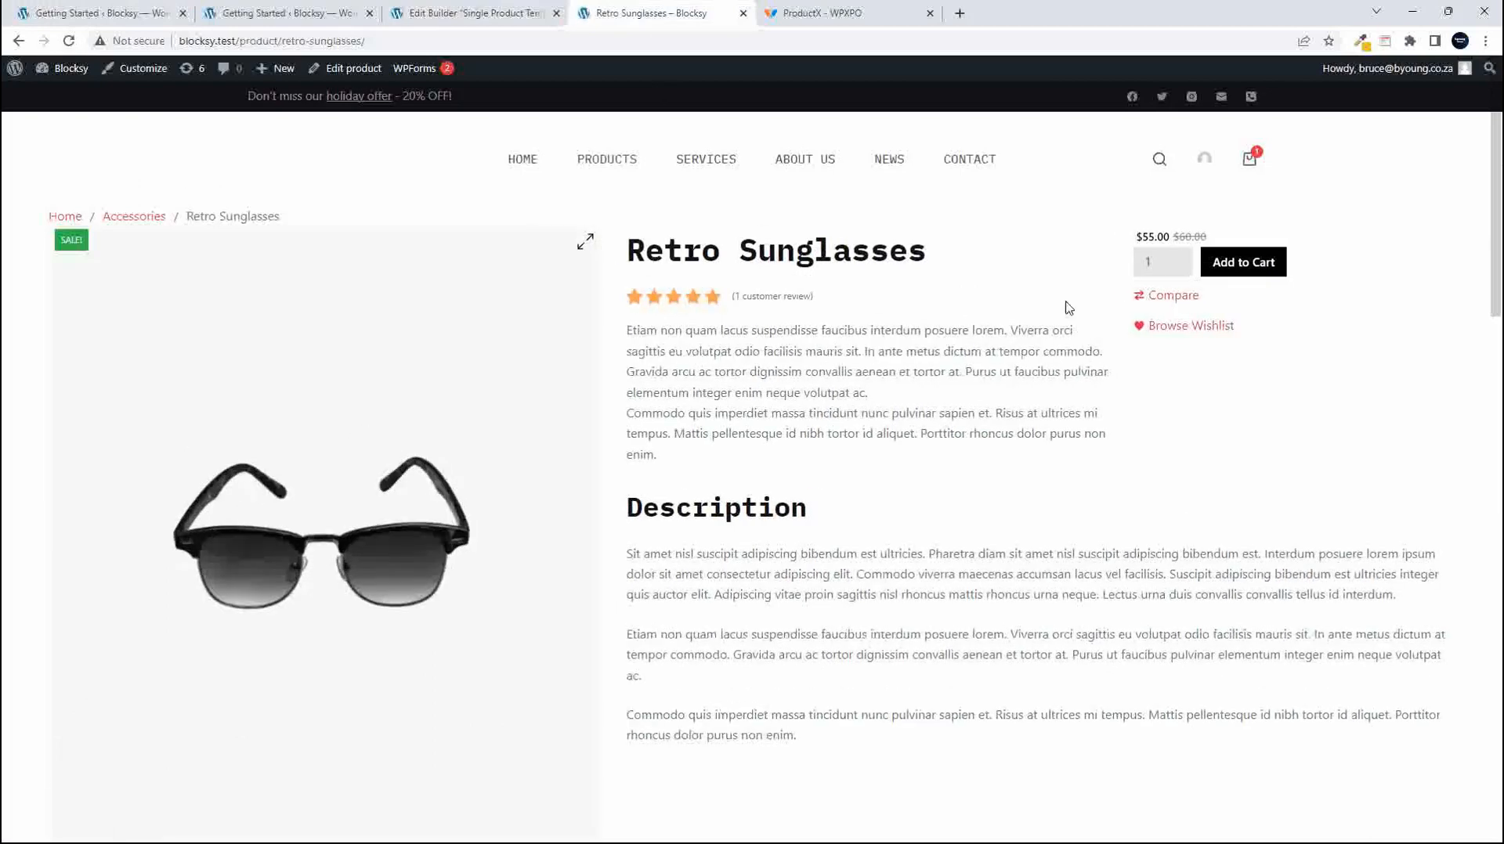
Back in the template editor, set the Product Price block's sale price typography size to 36.
left_click(470, 14)
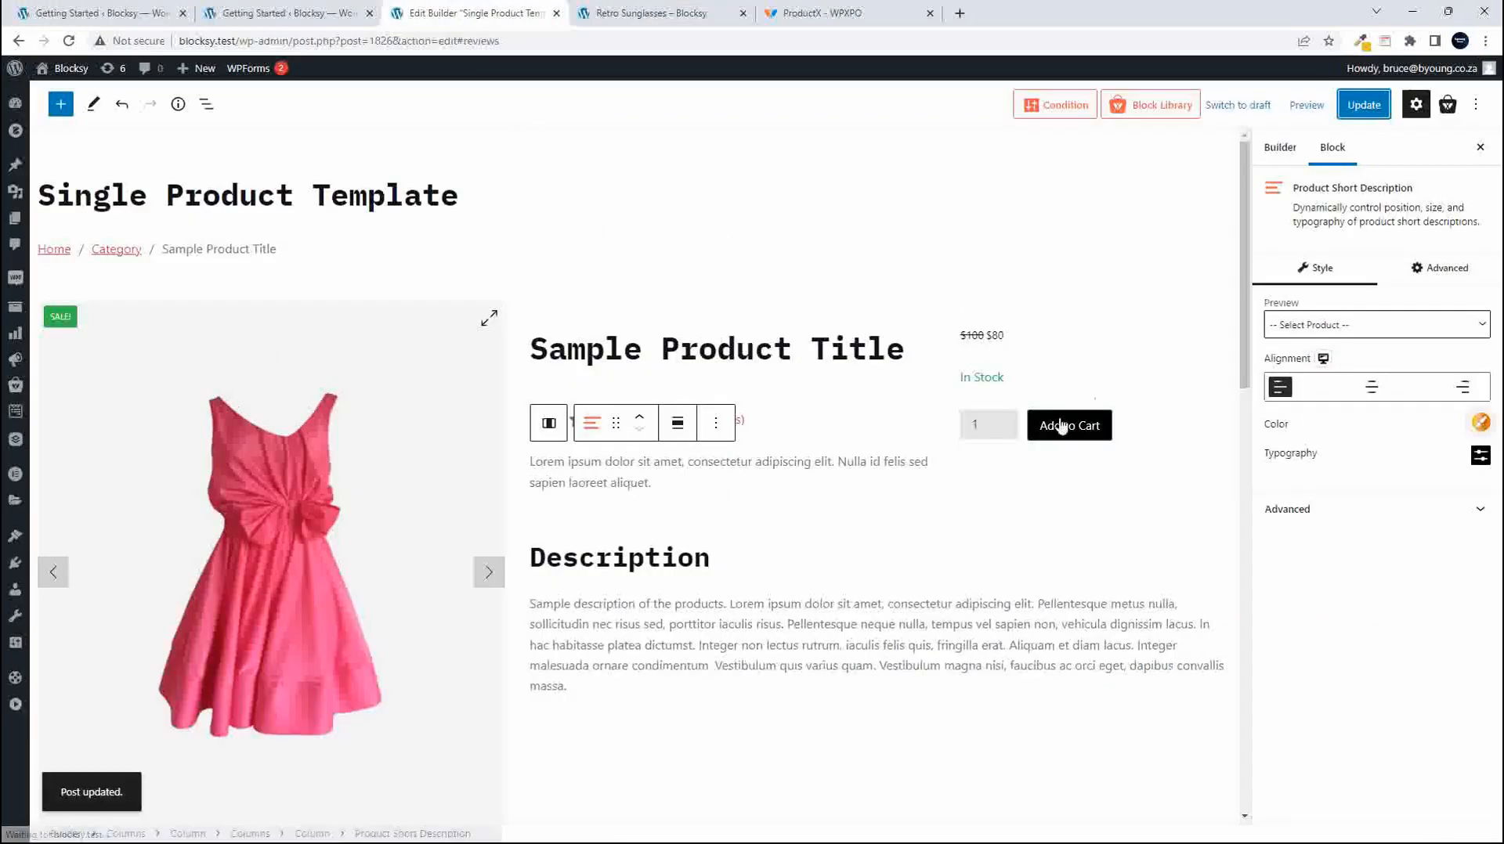
left_click(981, 332)
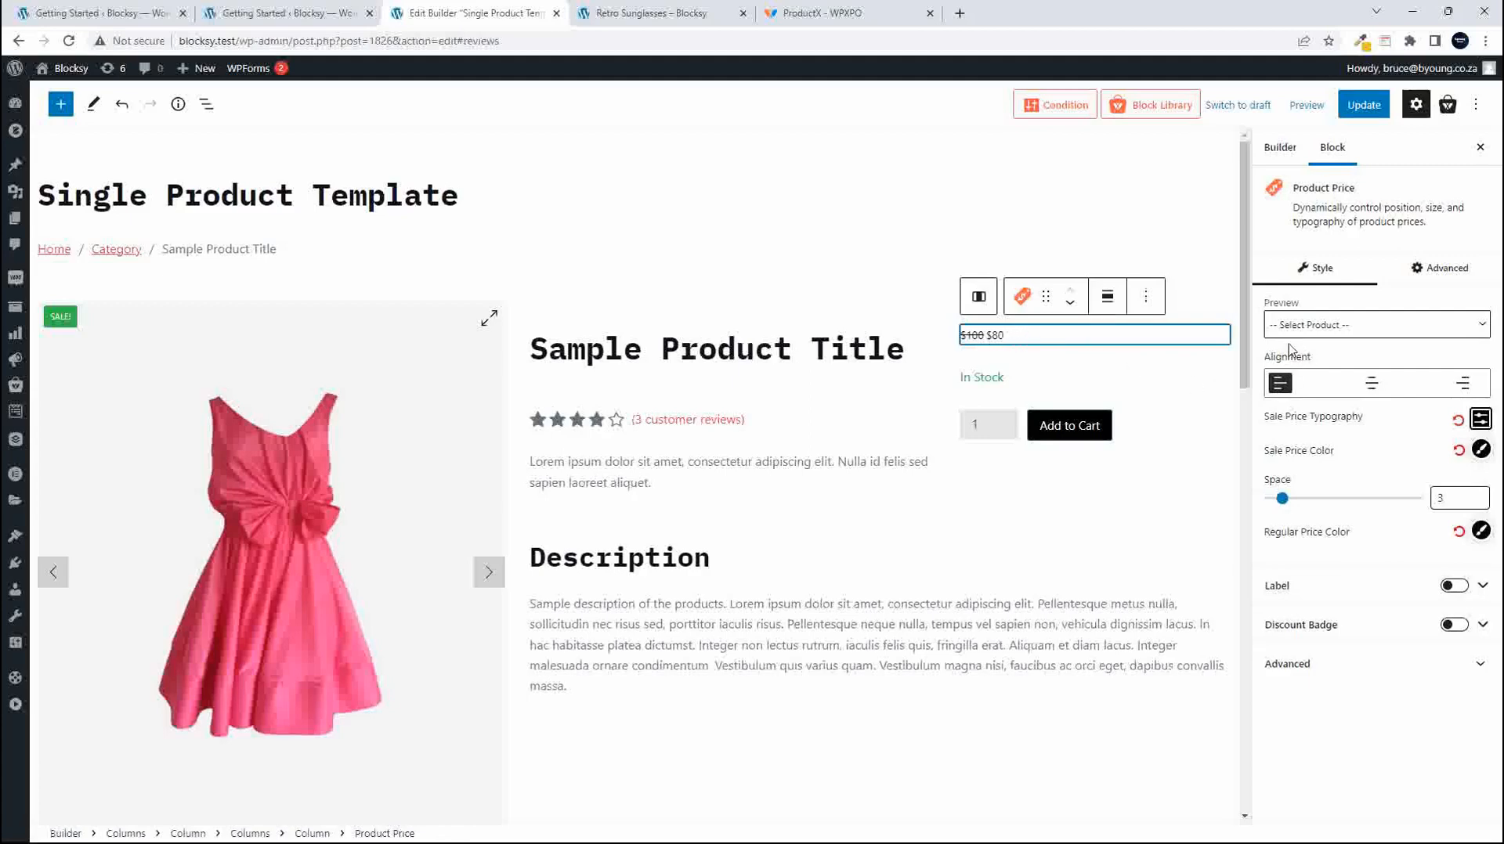
left_click(1480, 419)
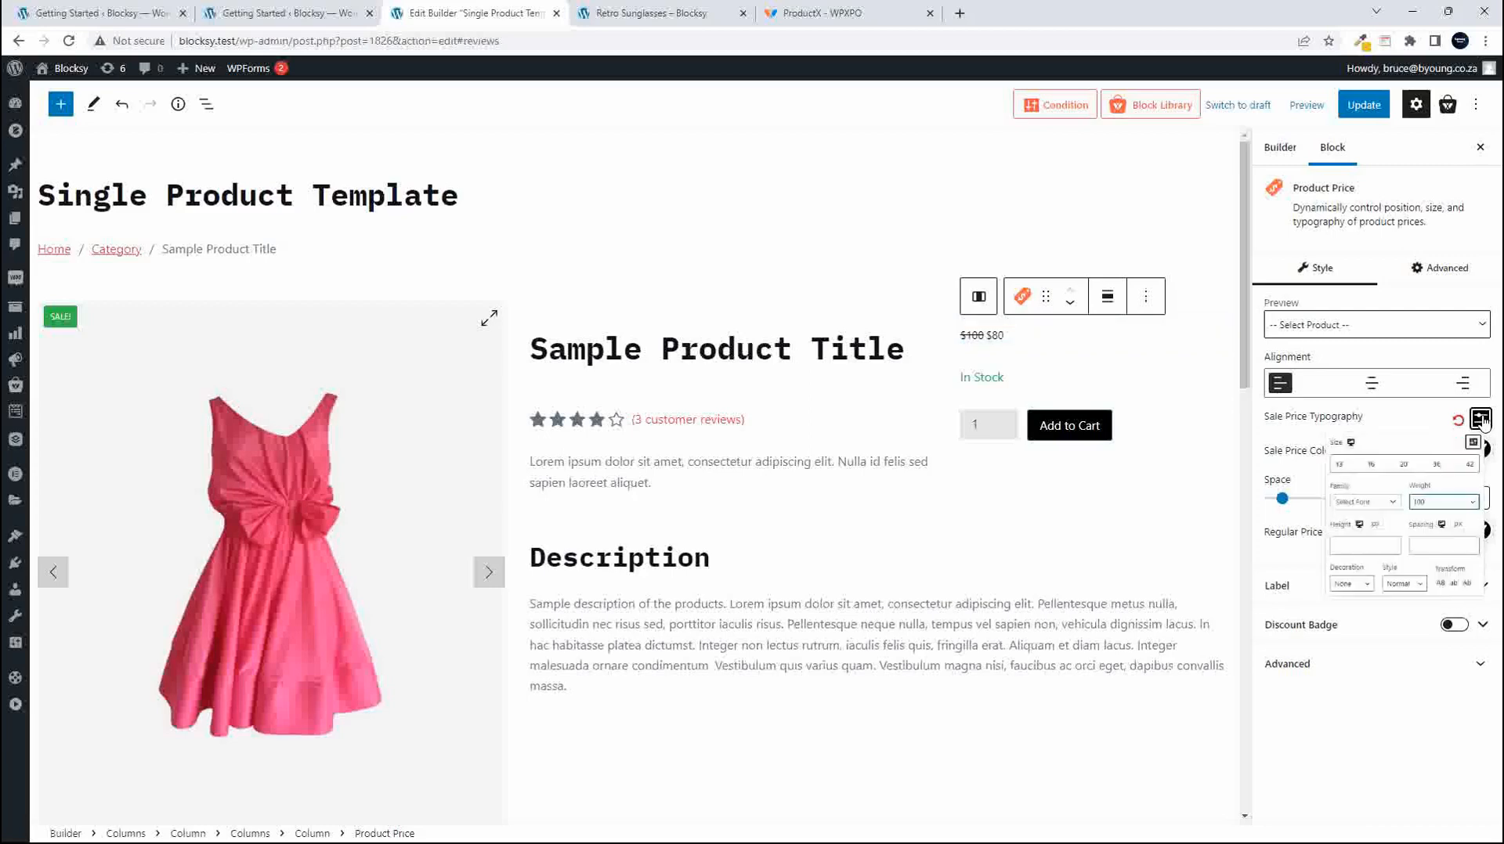
left_click(1377, 487)
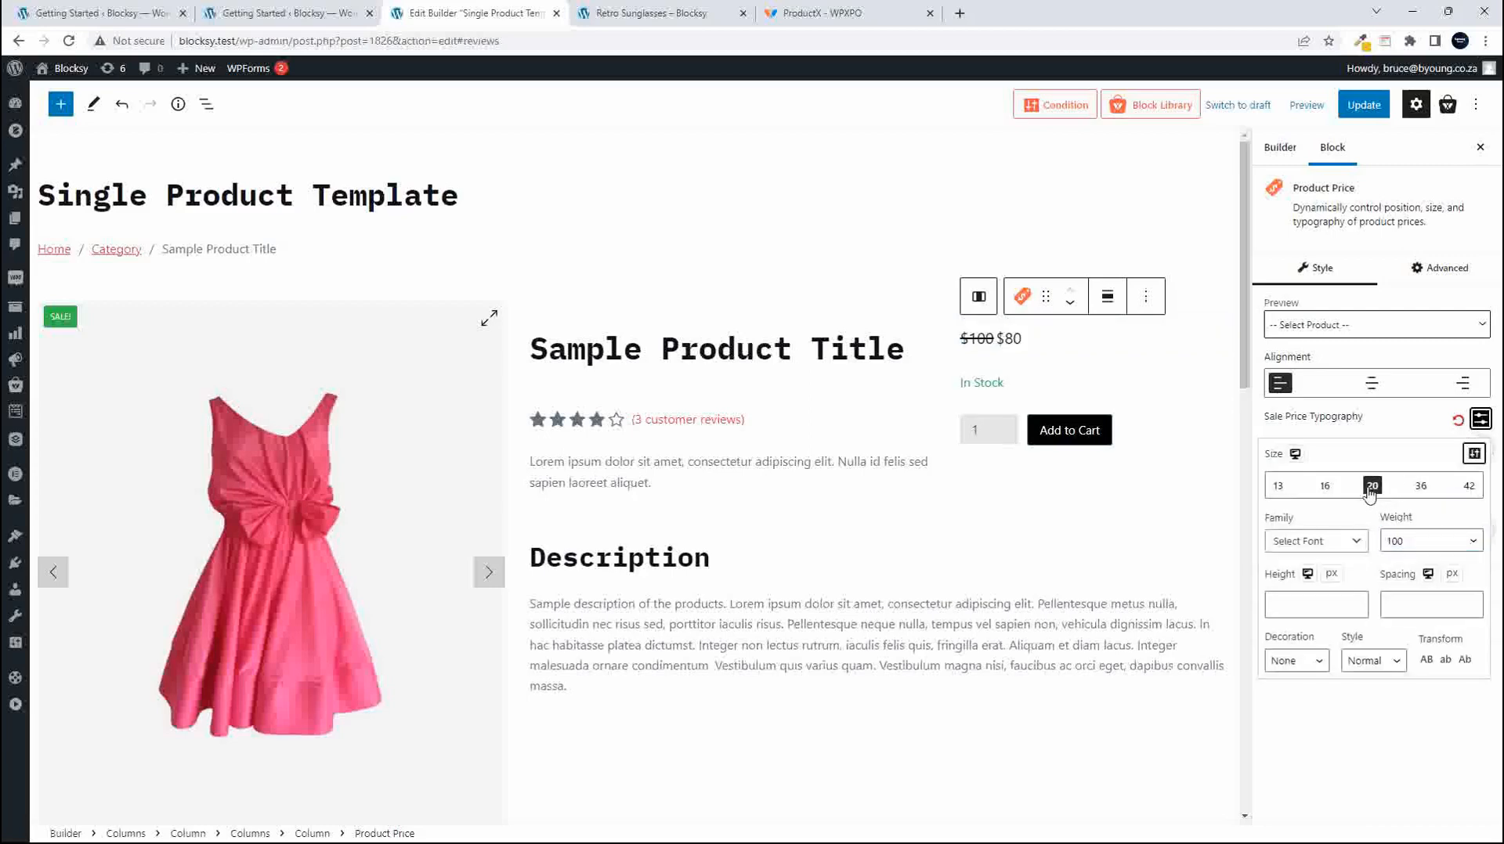
left_click(1422, 488)
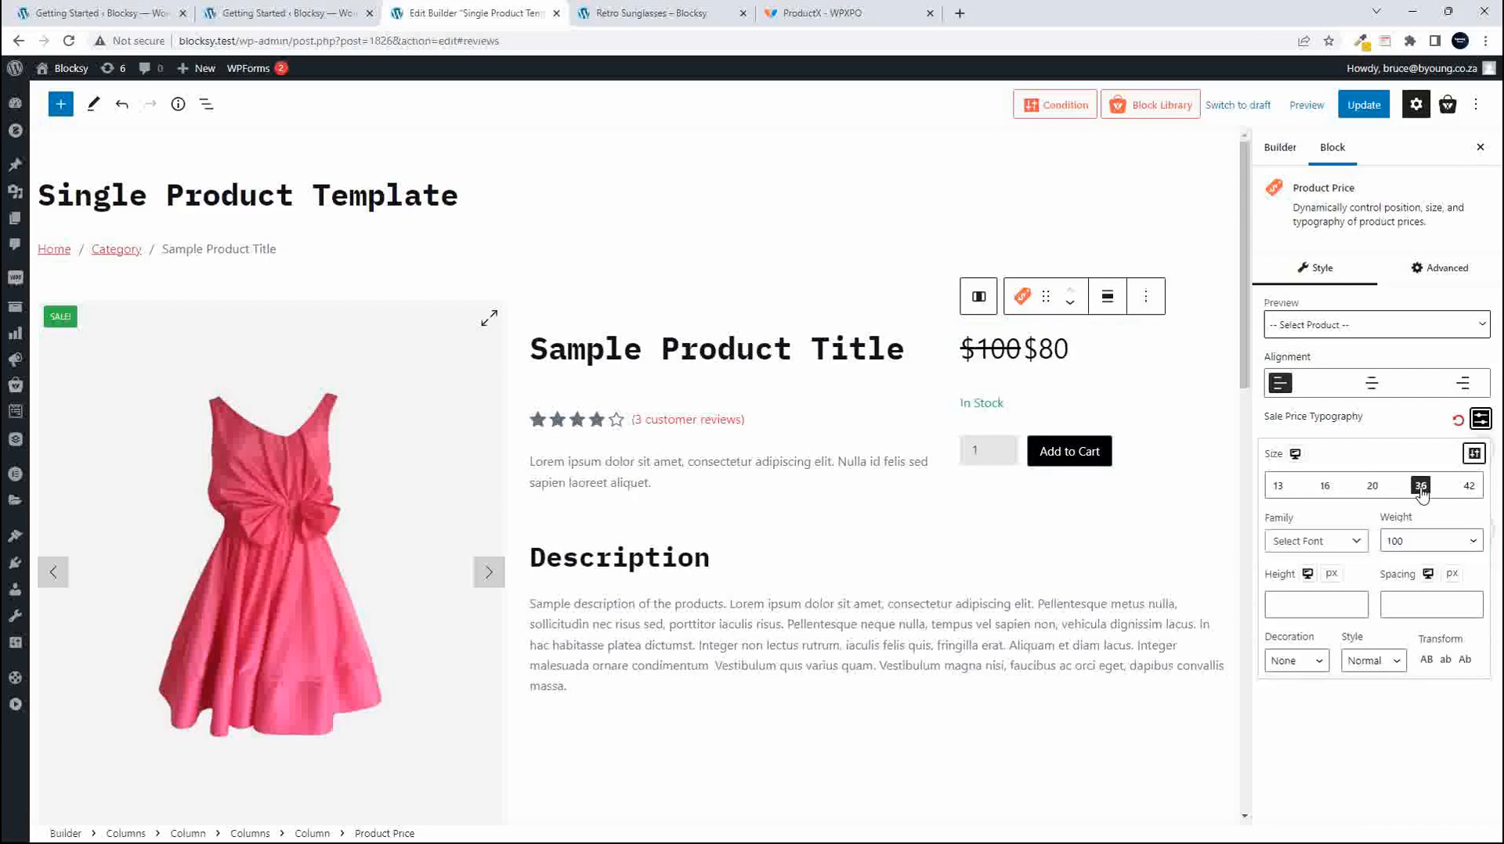
left_click(1480, 419)
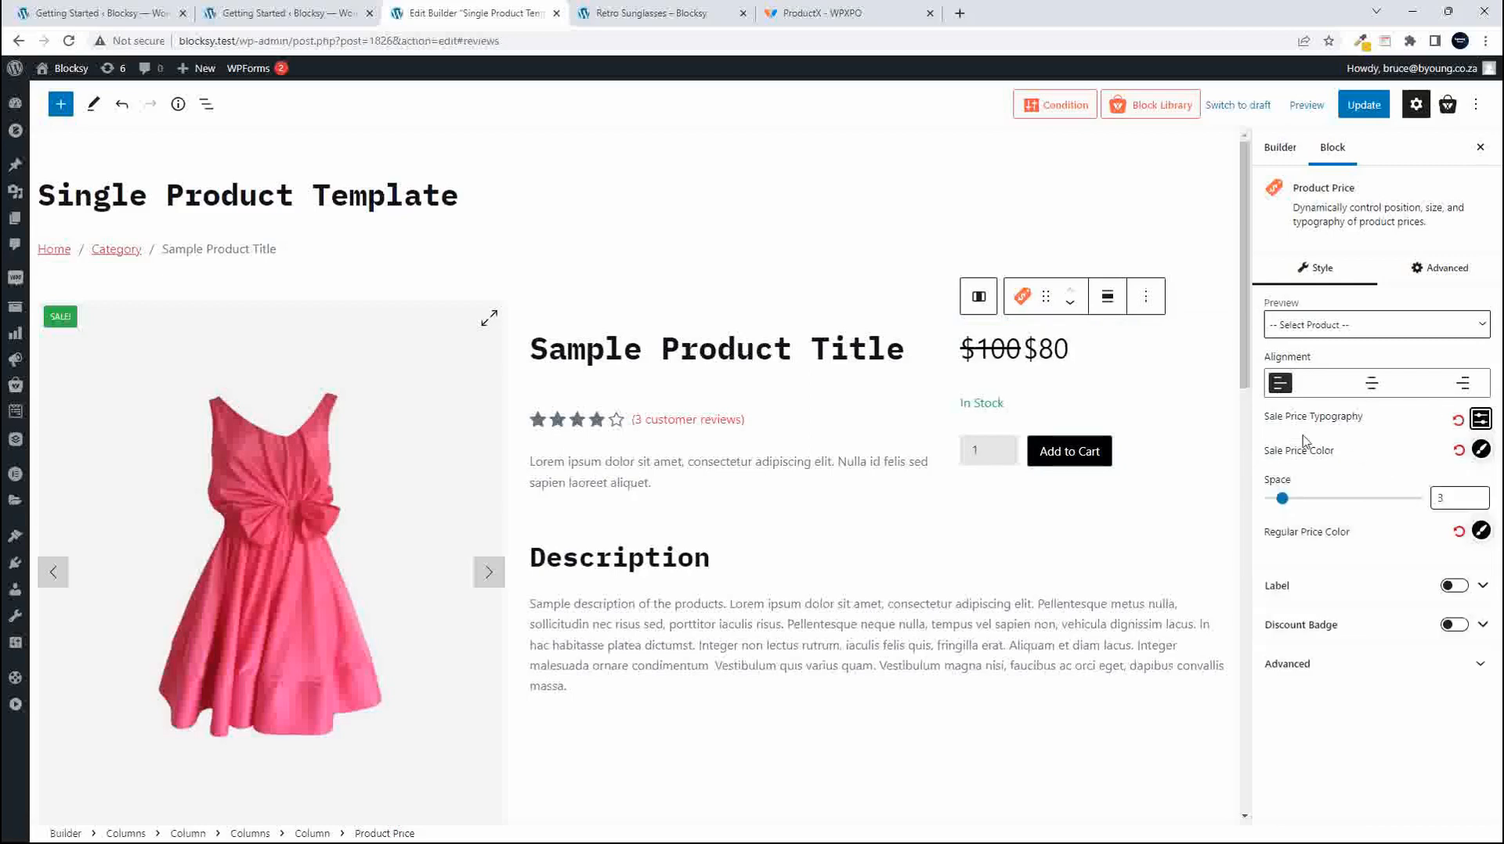
Set the Product Price block's sale price color to the darker theme red and enable its label.
left_click(1481, 451)
left_click(1311, 334)
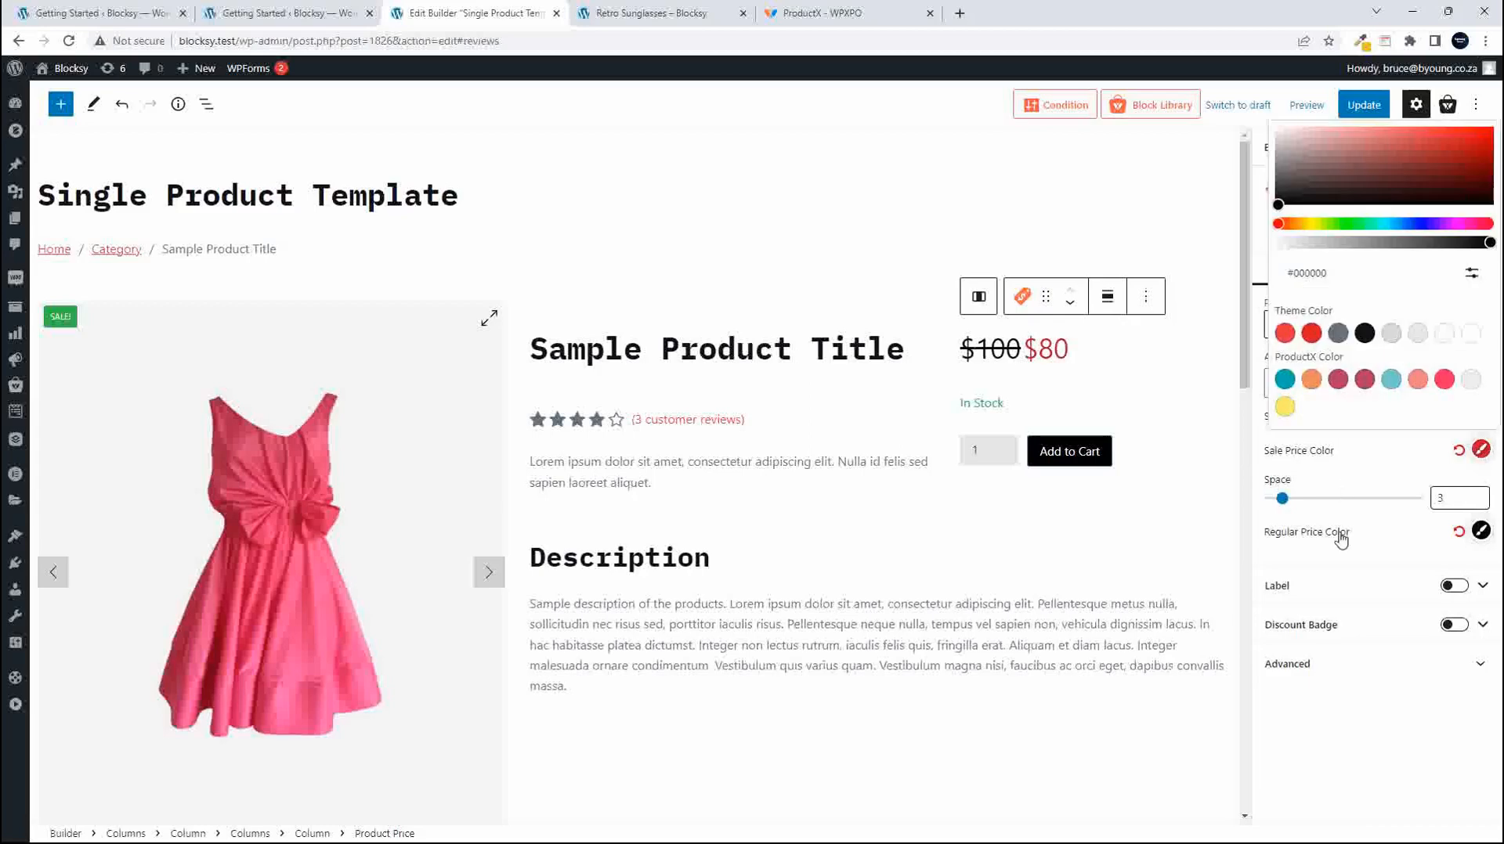
left_click(1387, 543)
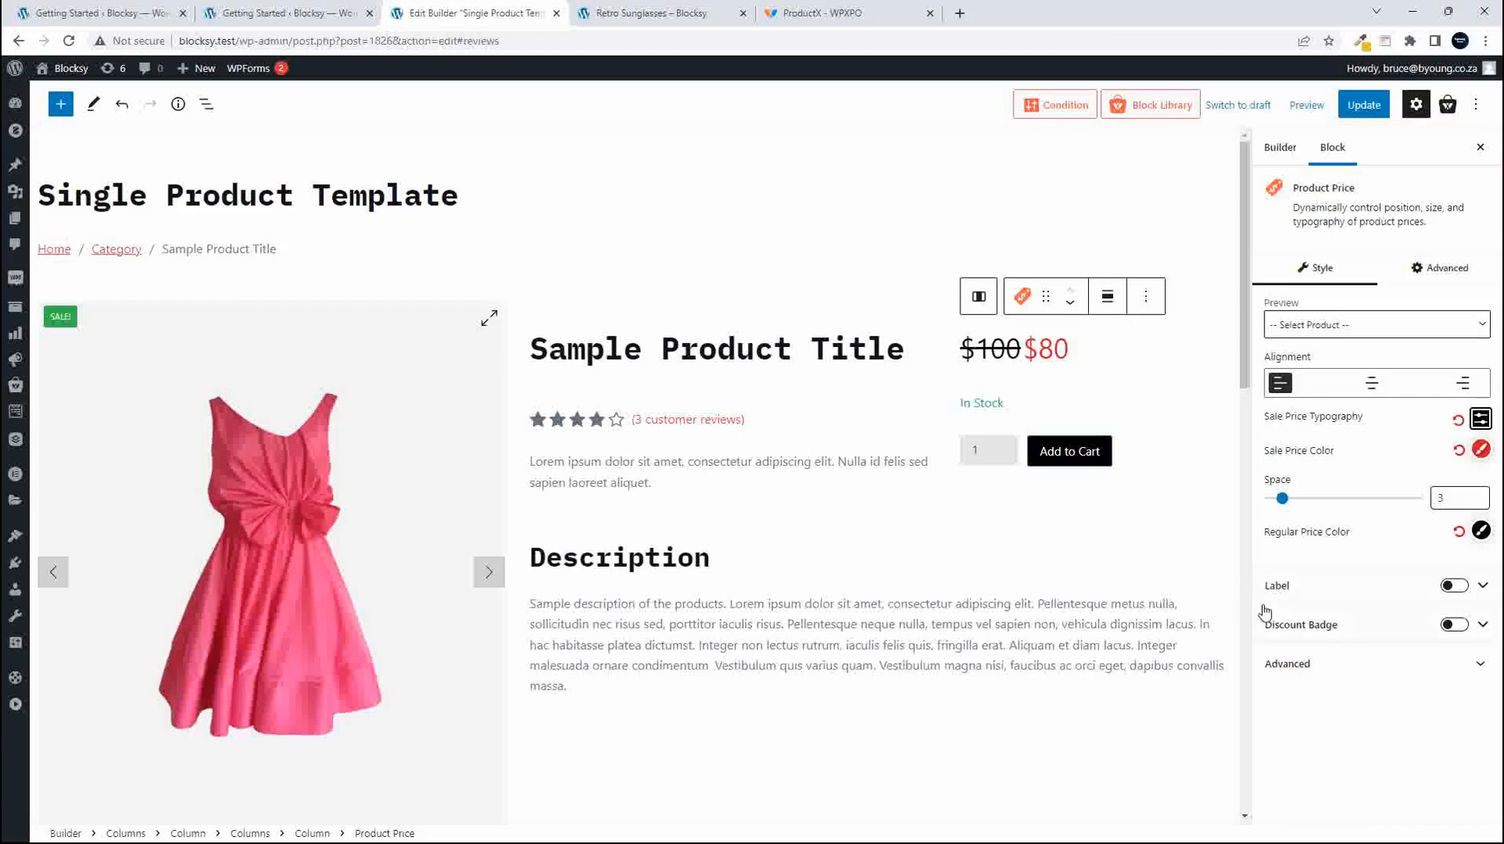
left_click(1453, 587)
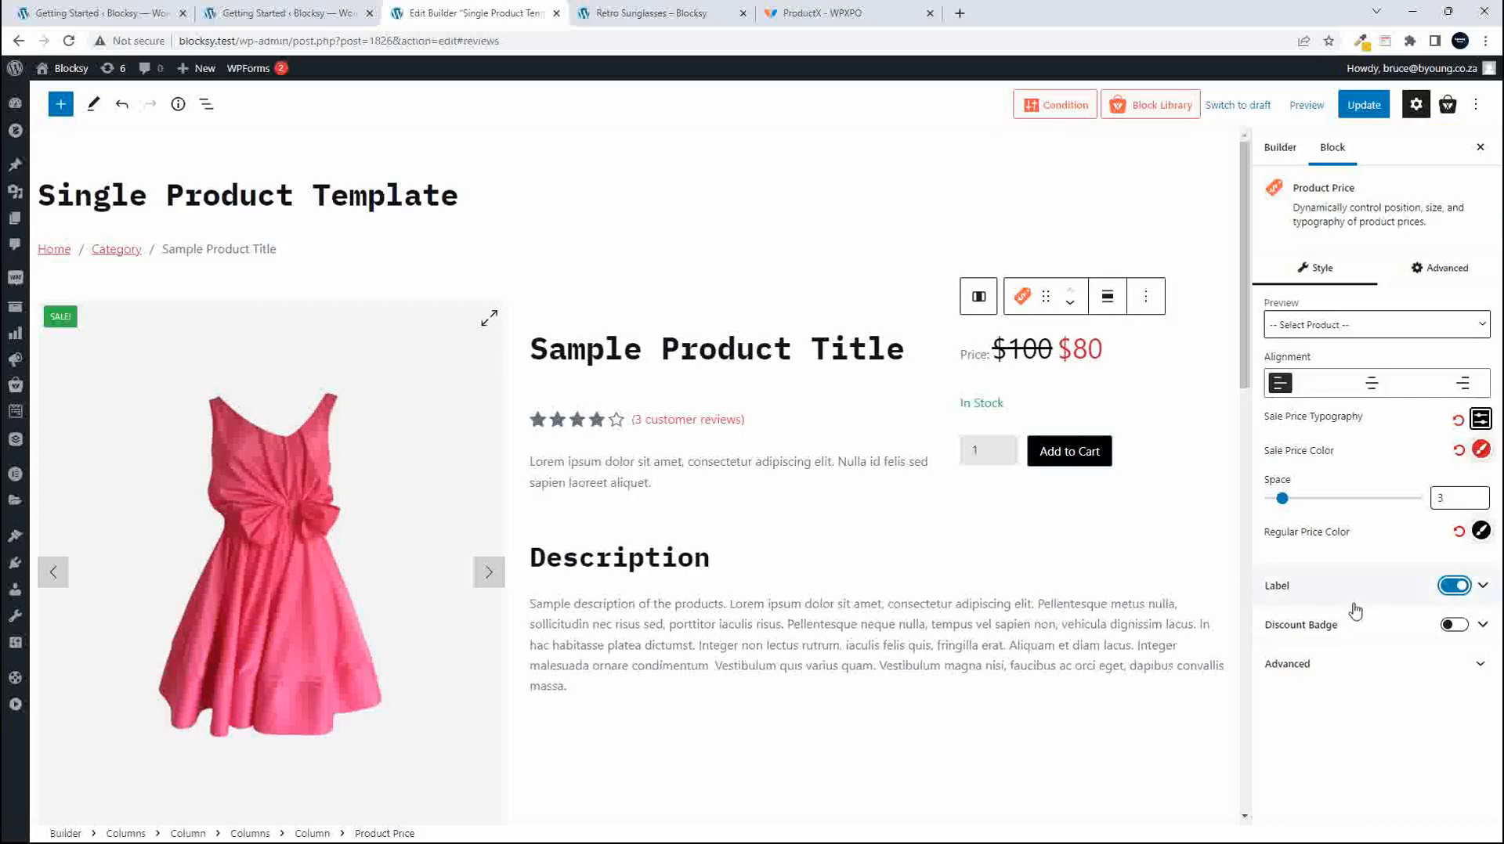
Turn off the Product Price block's label and enable its discount badge.
left_click(1453, 586)
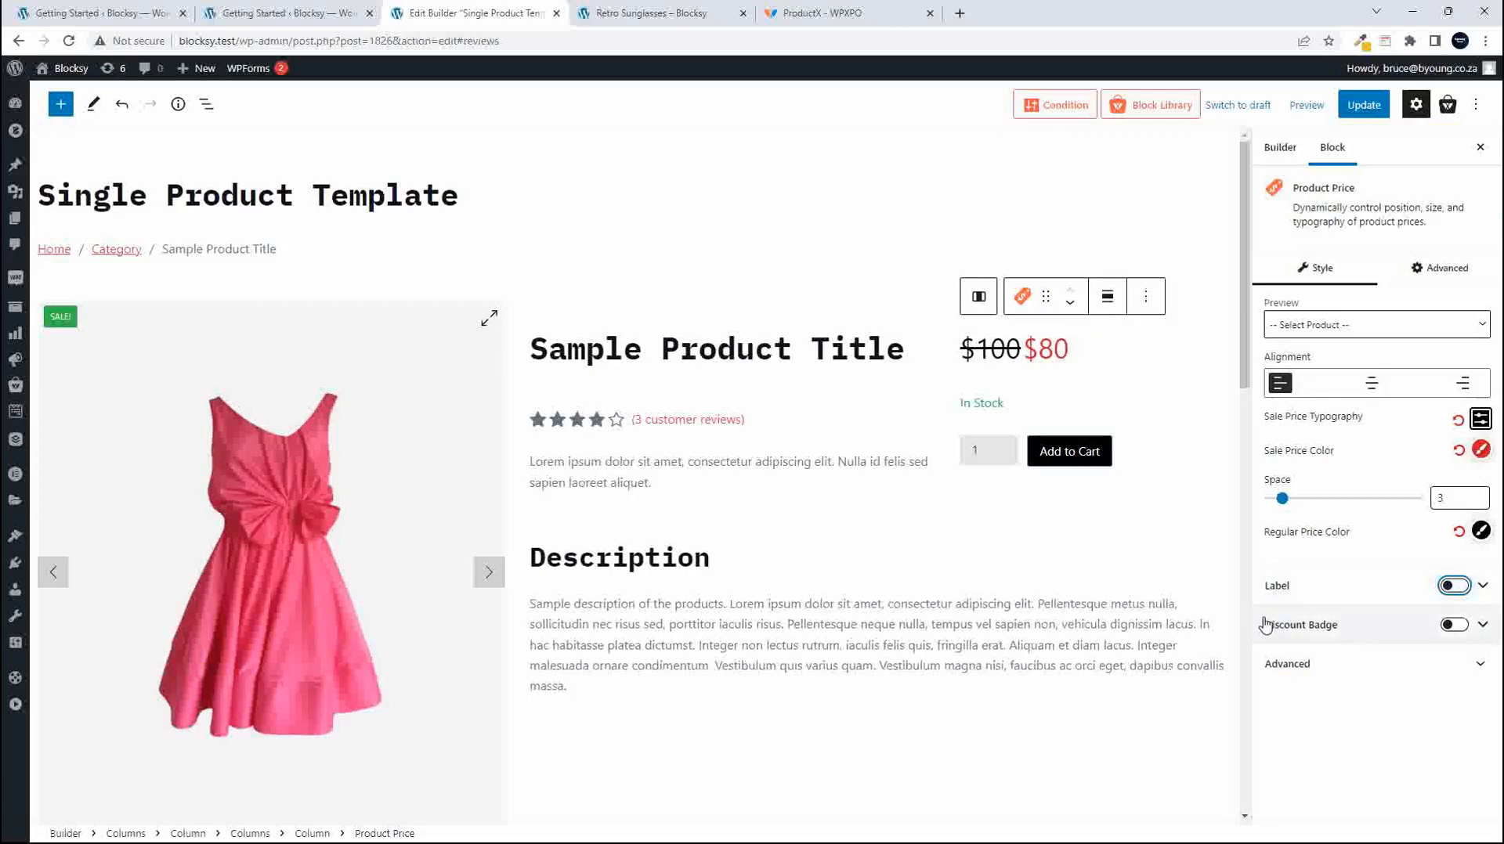
left_click(1453, 626)
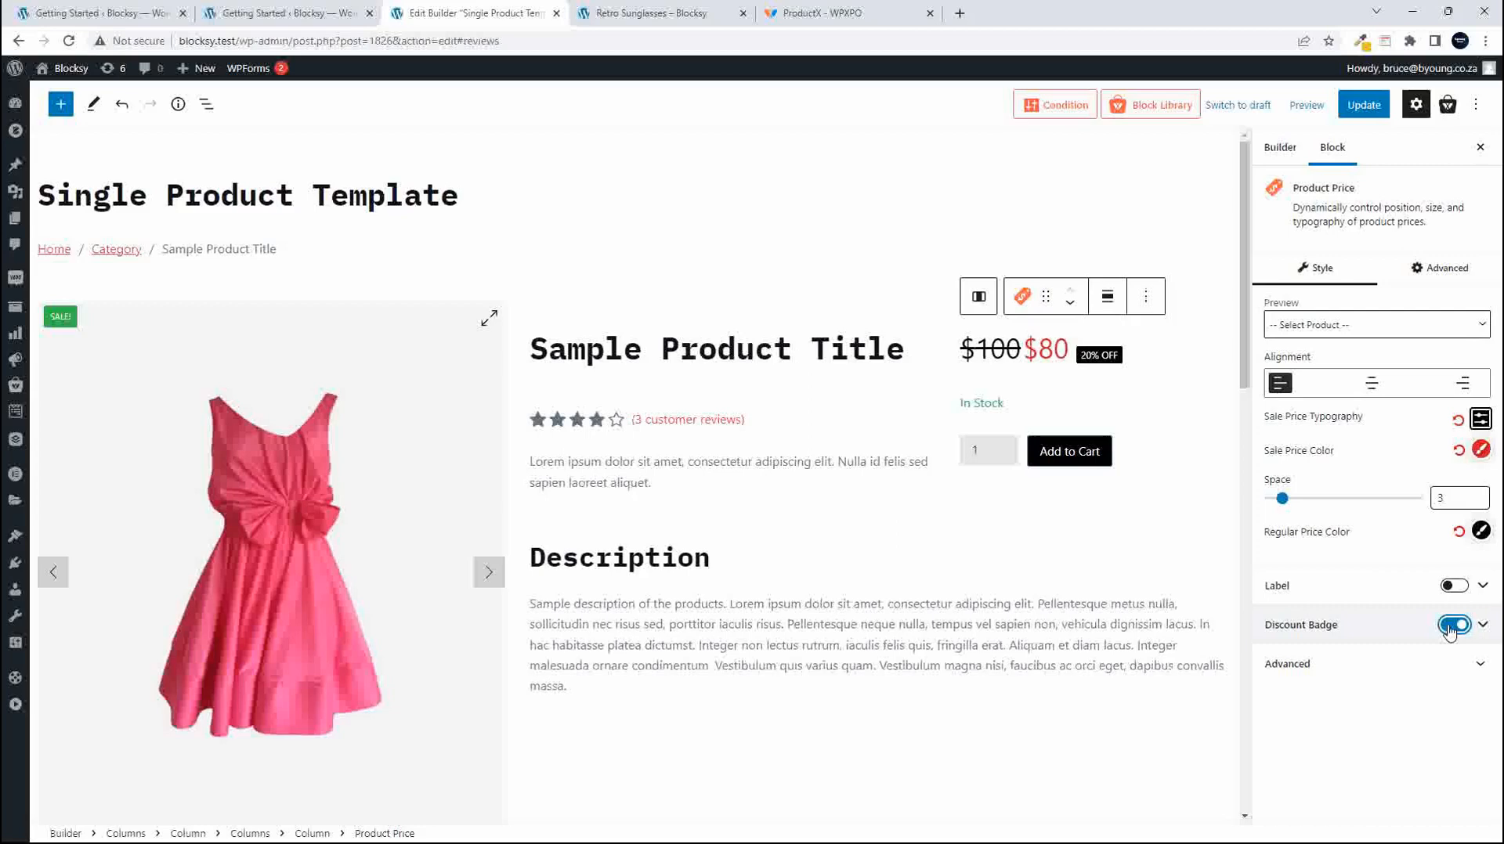
left_click(1454, 663)
left_click(1476, 664)
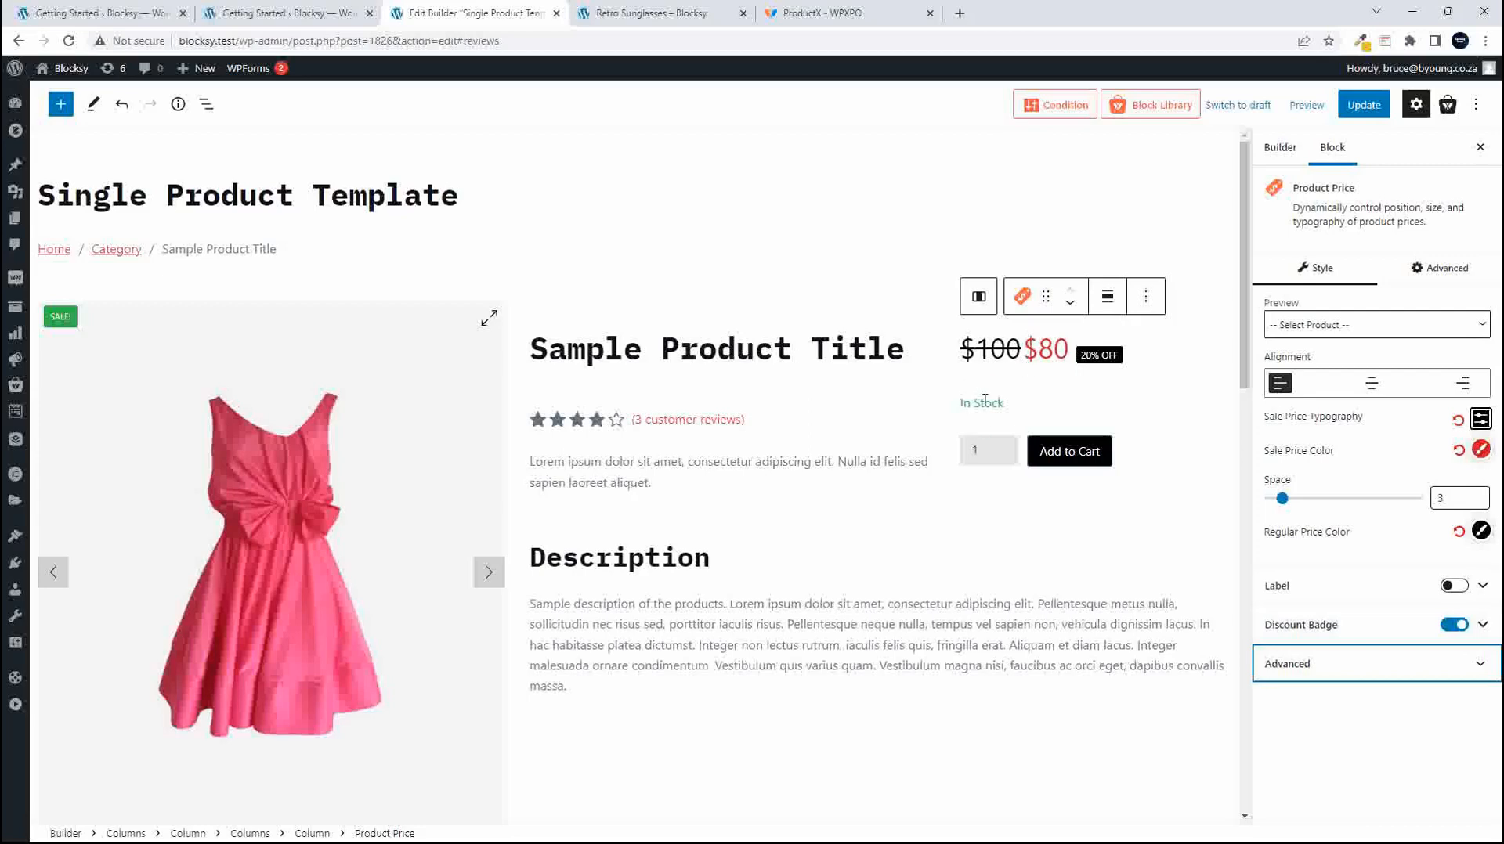
Enable Plus Minus on the Product Add To Cart block and set its button typography size to 36.
left_click(995, 451)
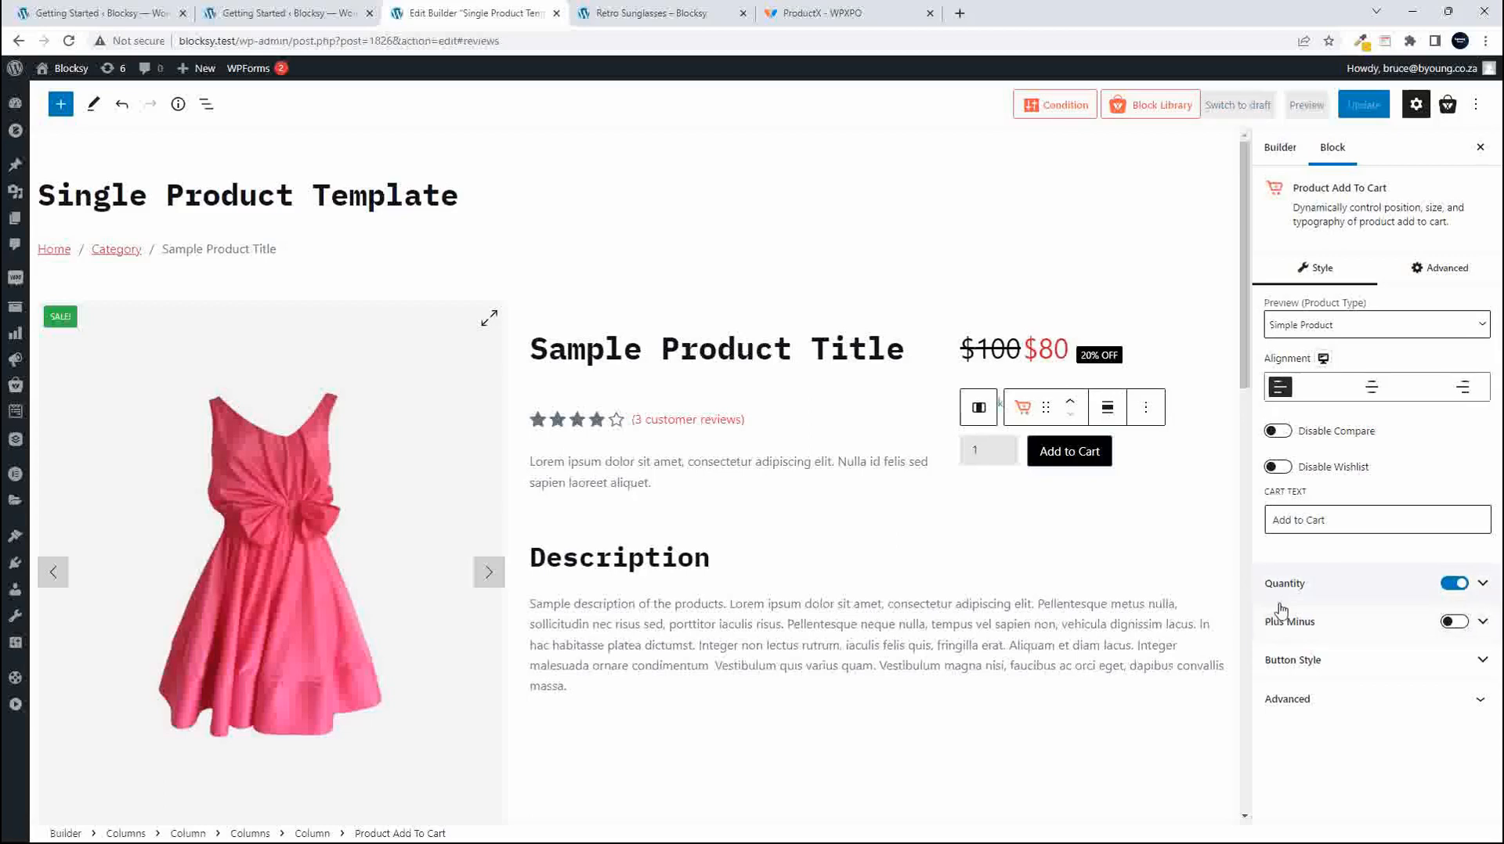
left_click(1449, 622)
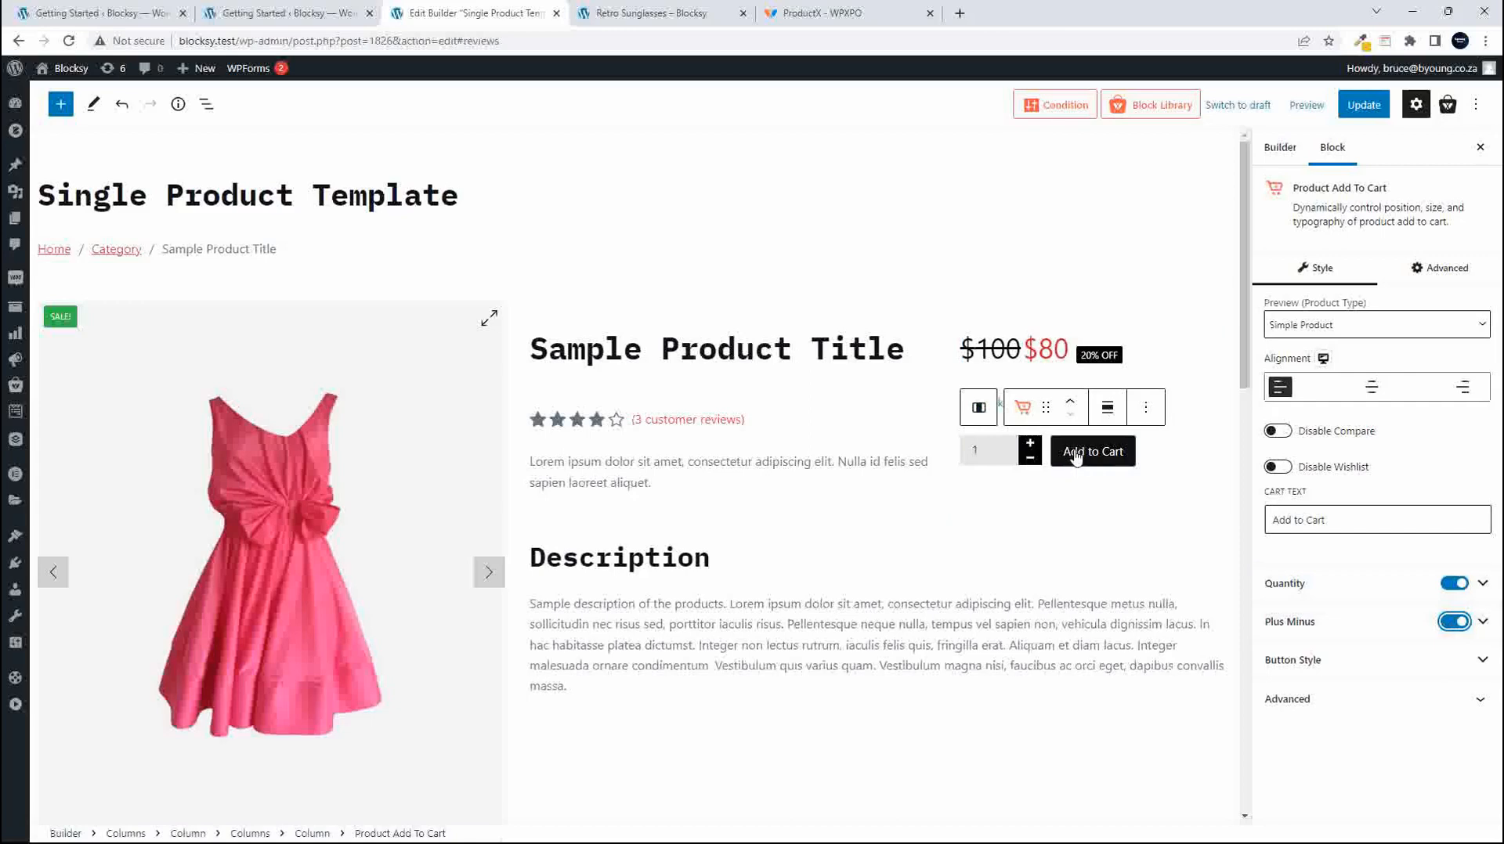
left_click(1479, 664)
scroll(1391, 678, "down", 5)
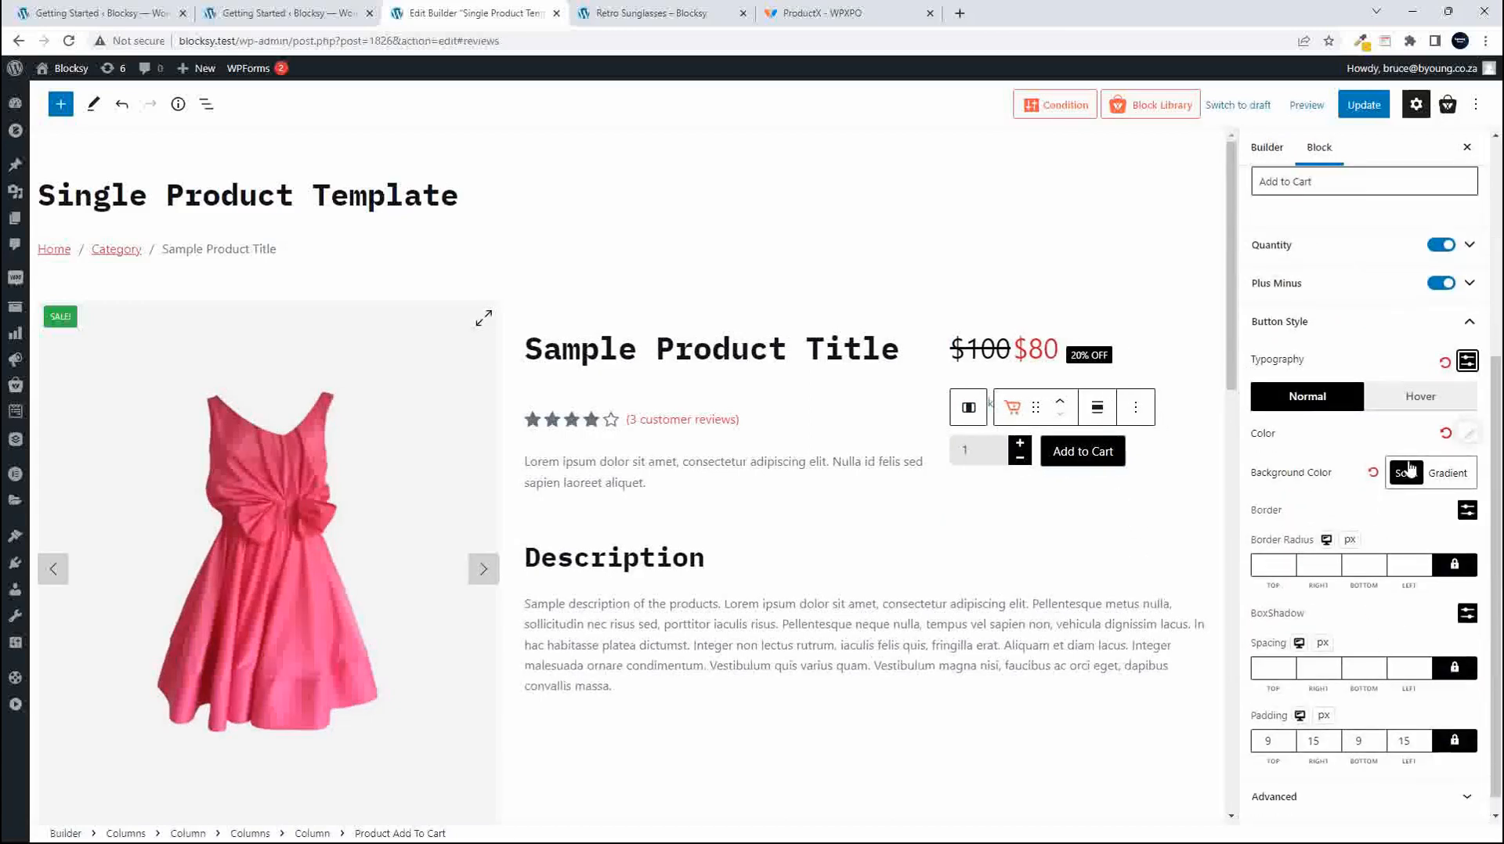
left_click(1467, 363)
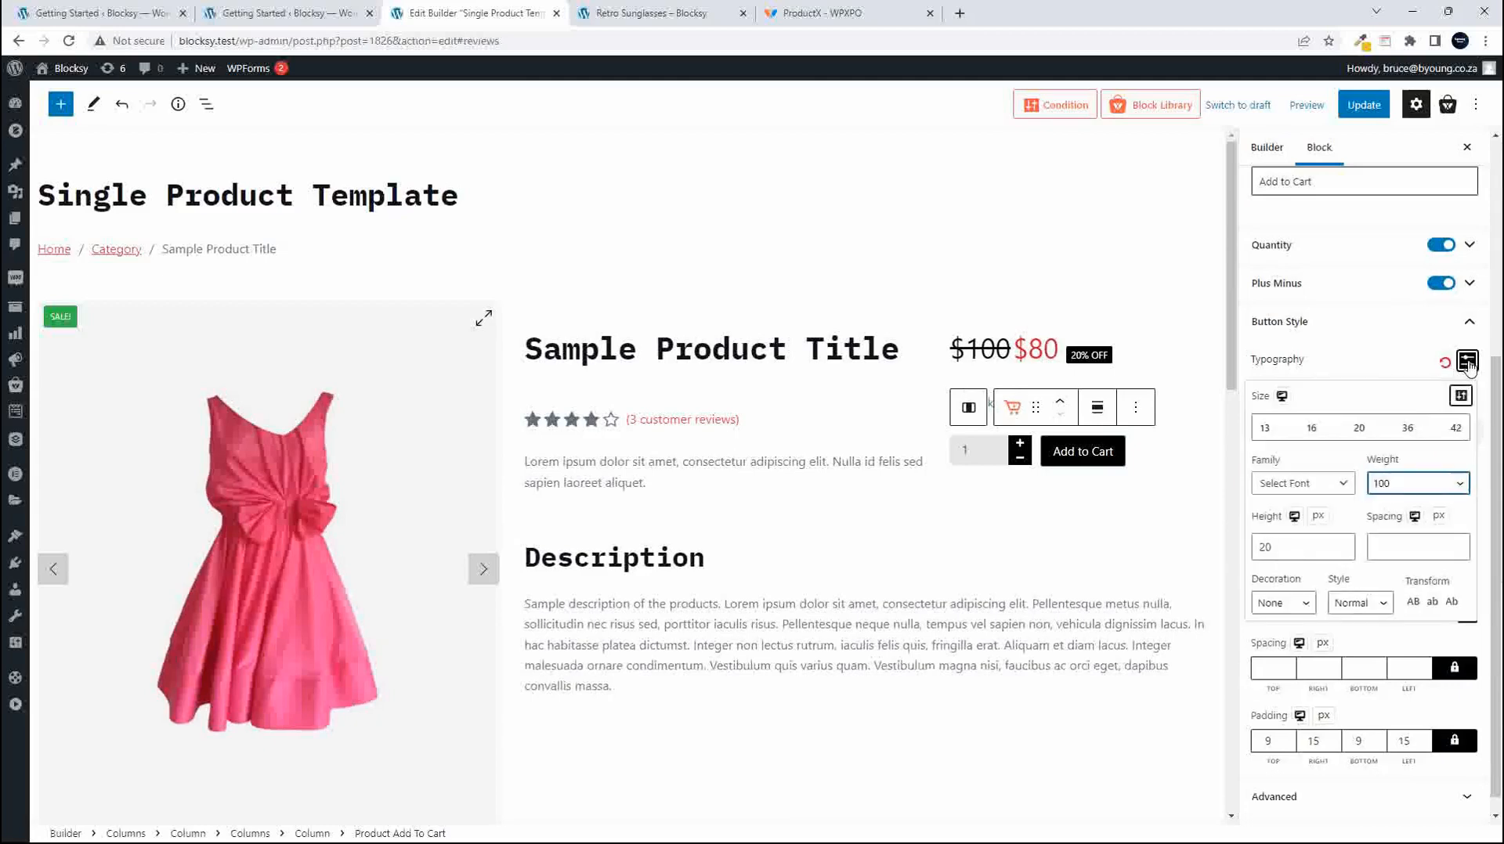
left_click(1407, 428)
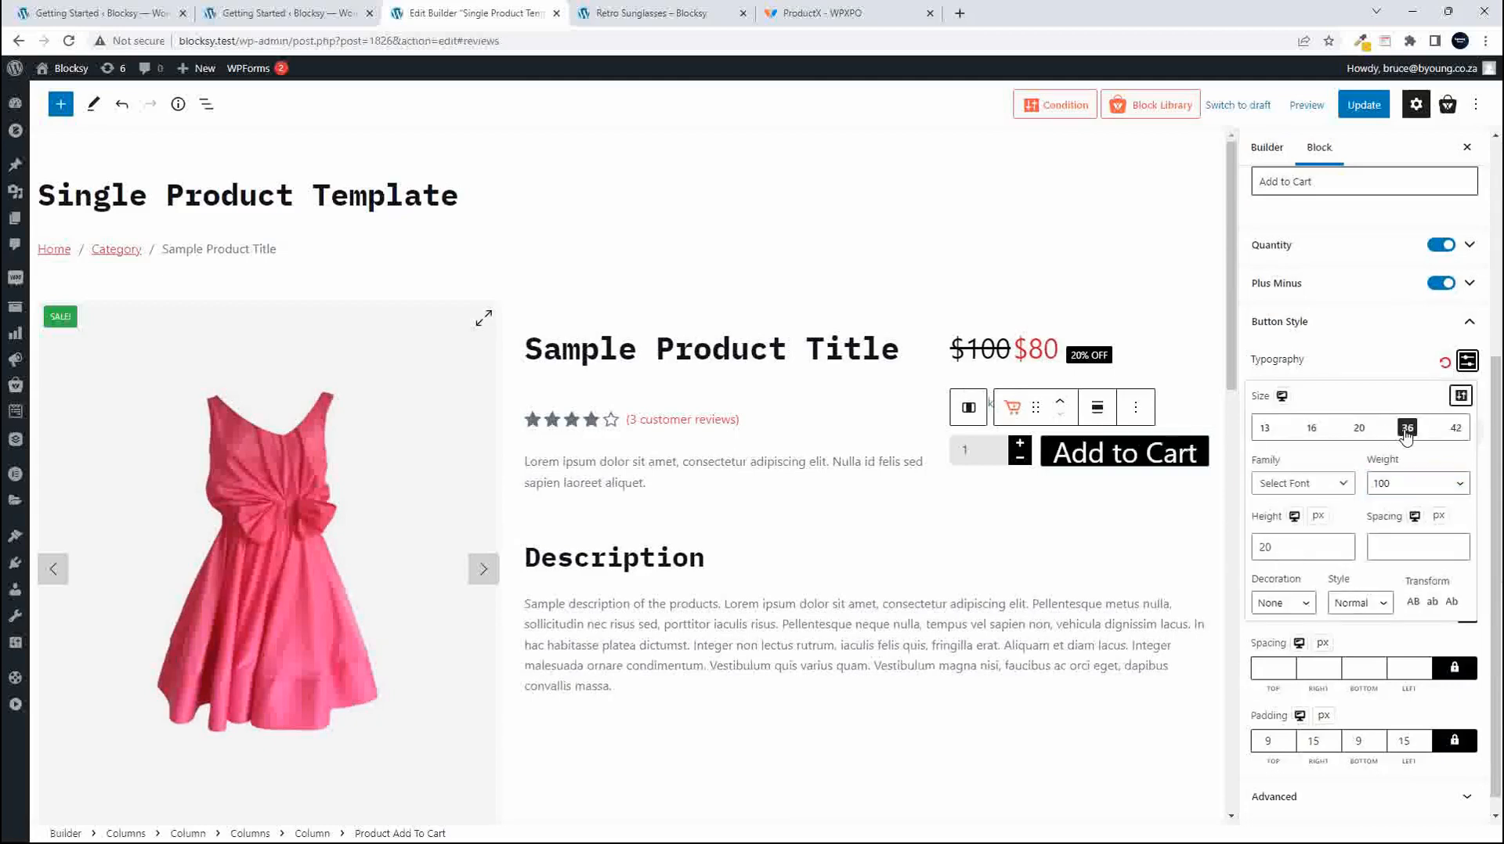
left_click(1461, 397)
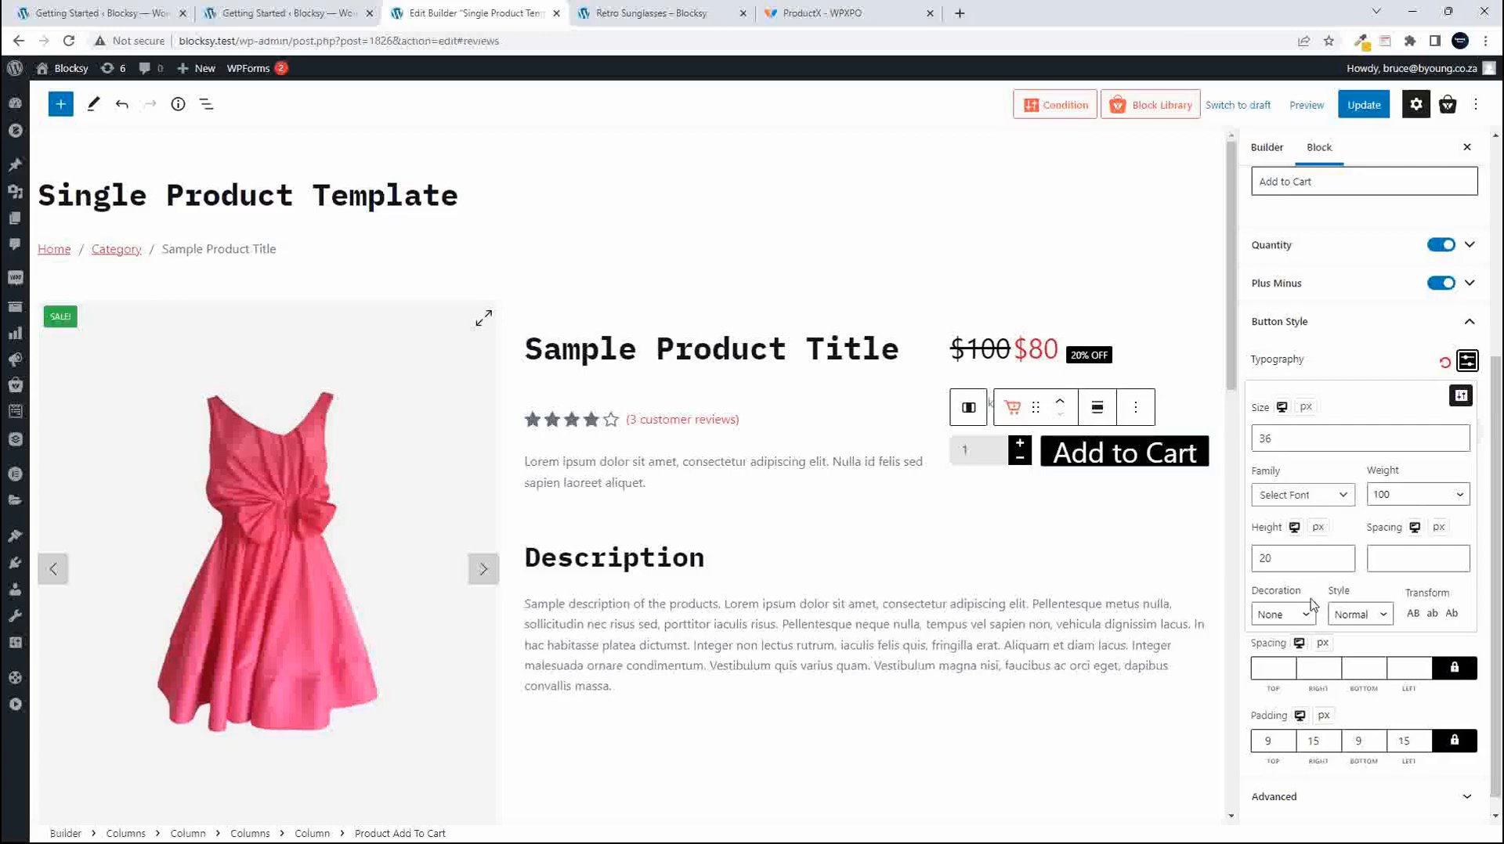
Set the Add to Cart button's padding to 15 px on all sides.
scroll(1322, 643, "down", 1)
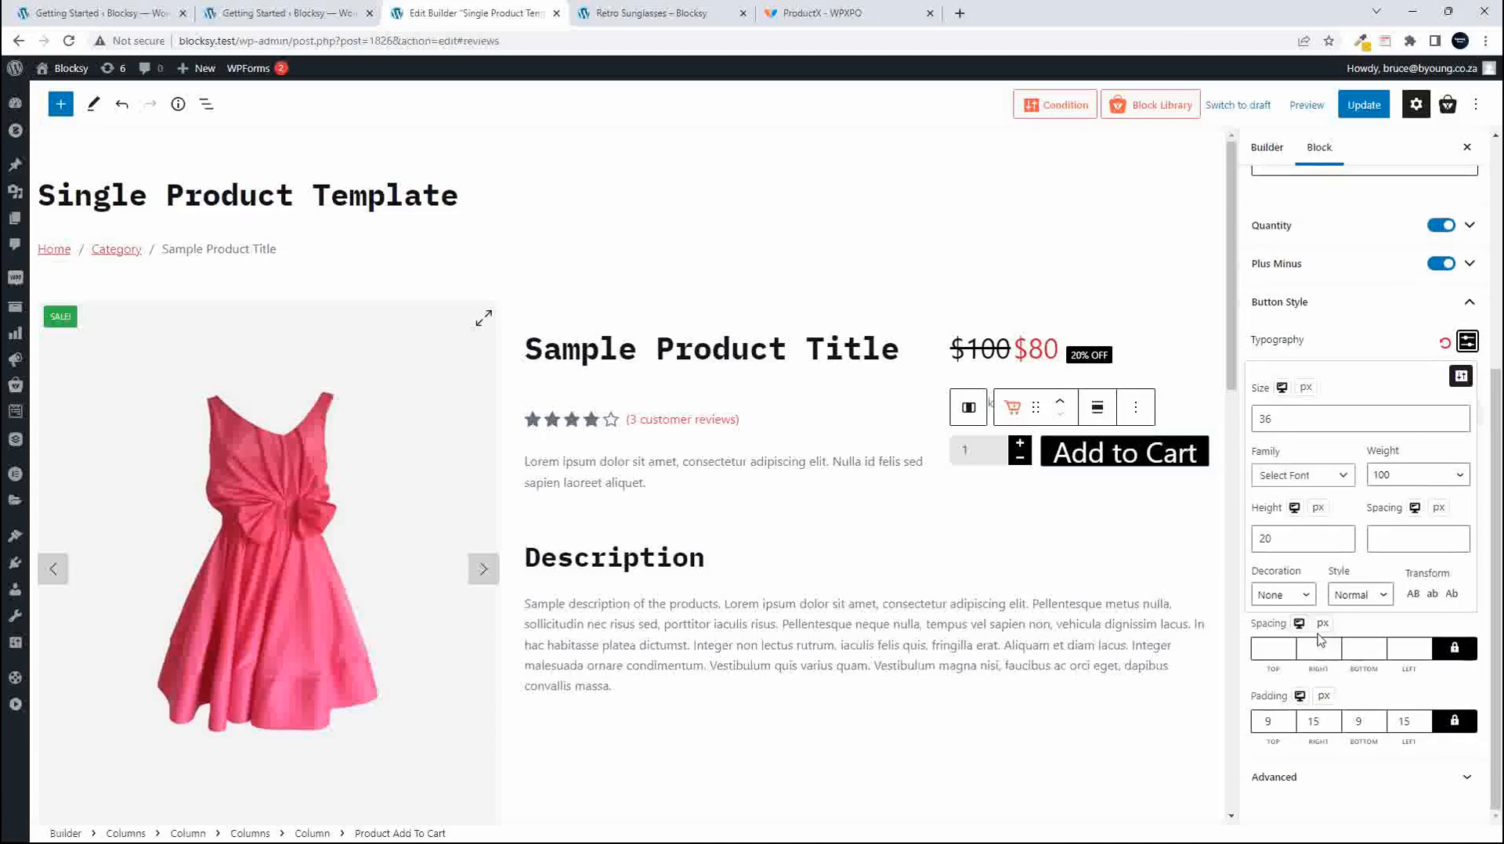
double_click(1267, 721)
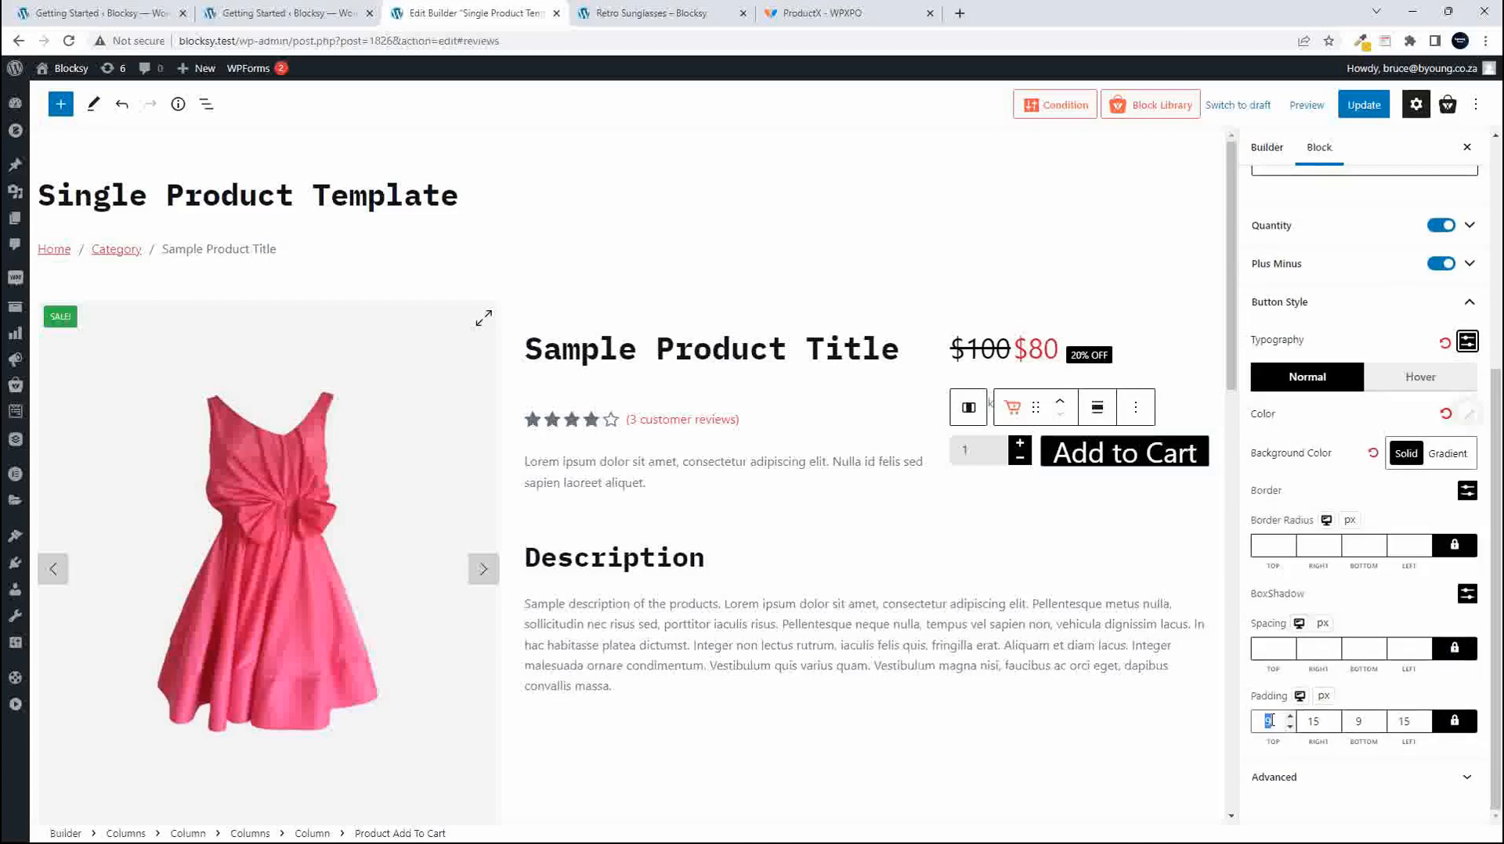
left_click(1456, 723)
left_click(1336, 726)
double_click(1323, 718)
left_click(1455, 722)
double_click(1276, 717)
type("15")
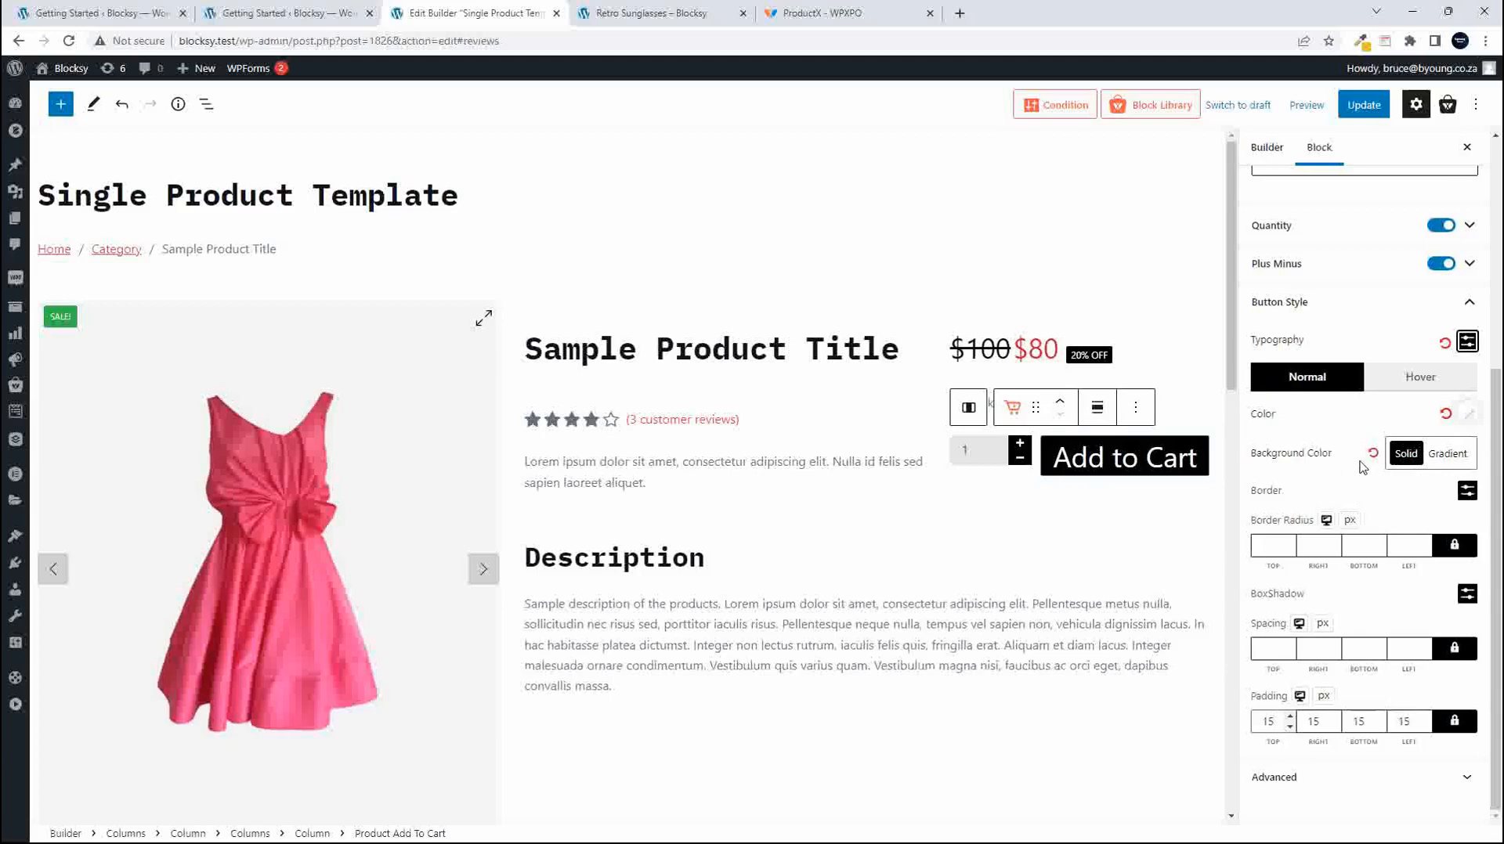
Set the Add to Cart button's solid background color to the darker theme red.
left_click(1269, 455)
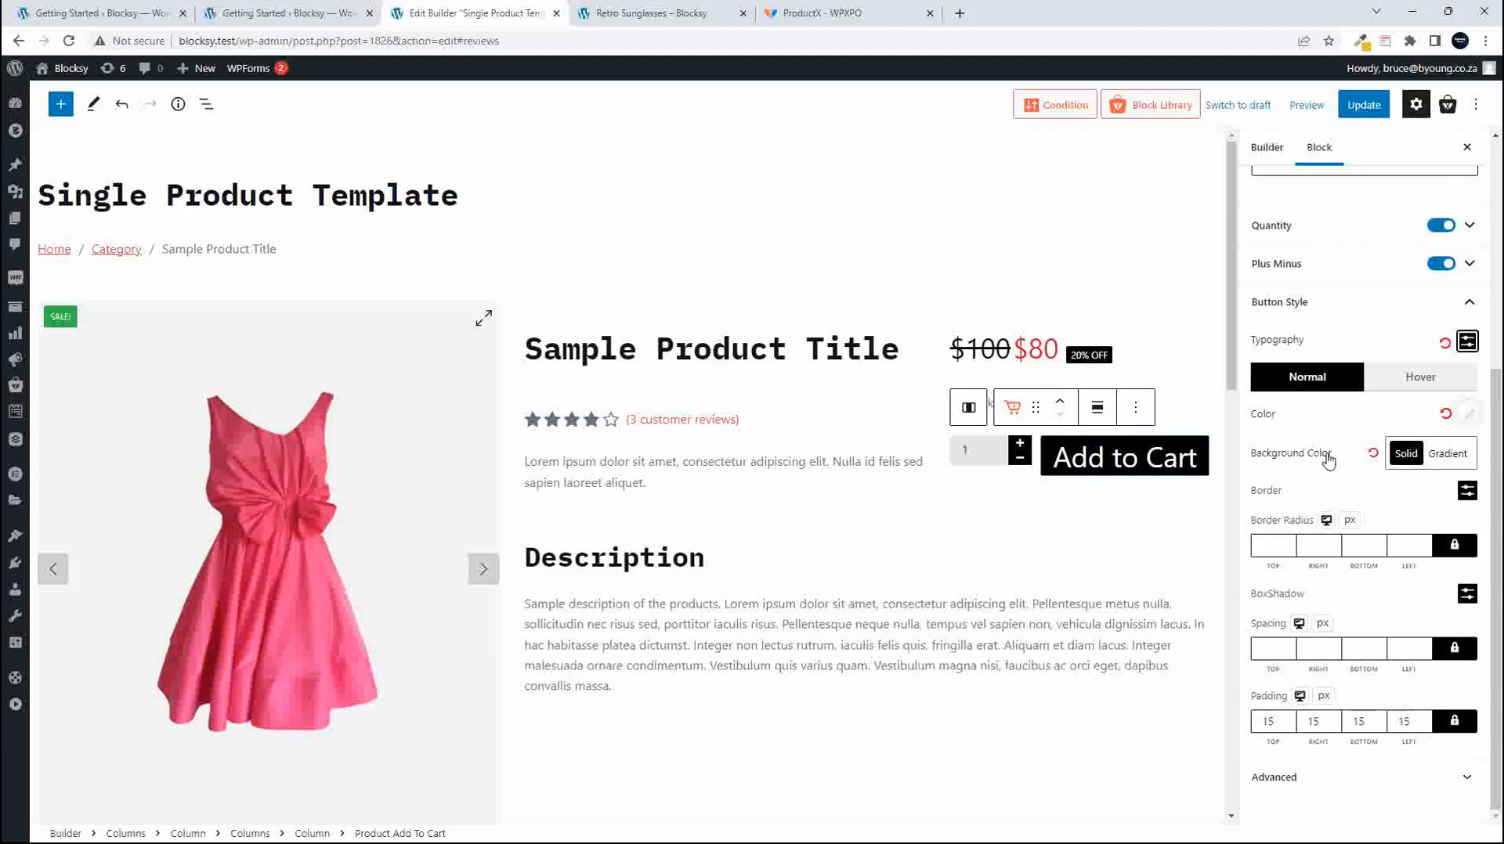
left_click(1408, 456)
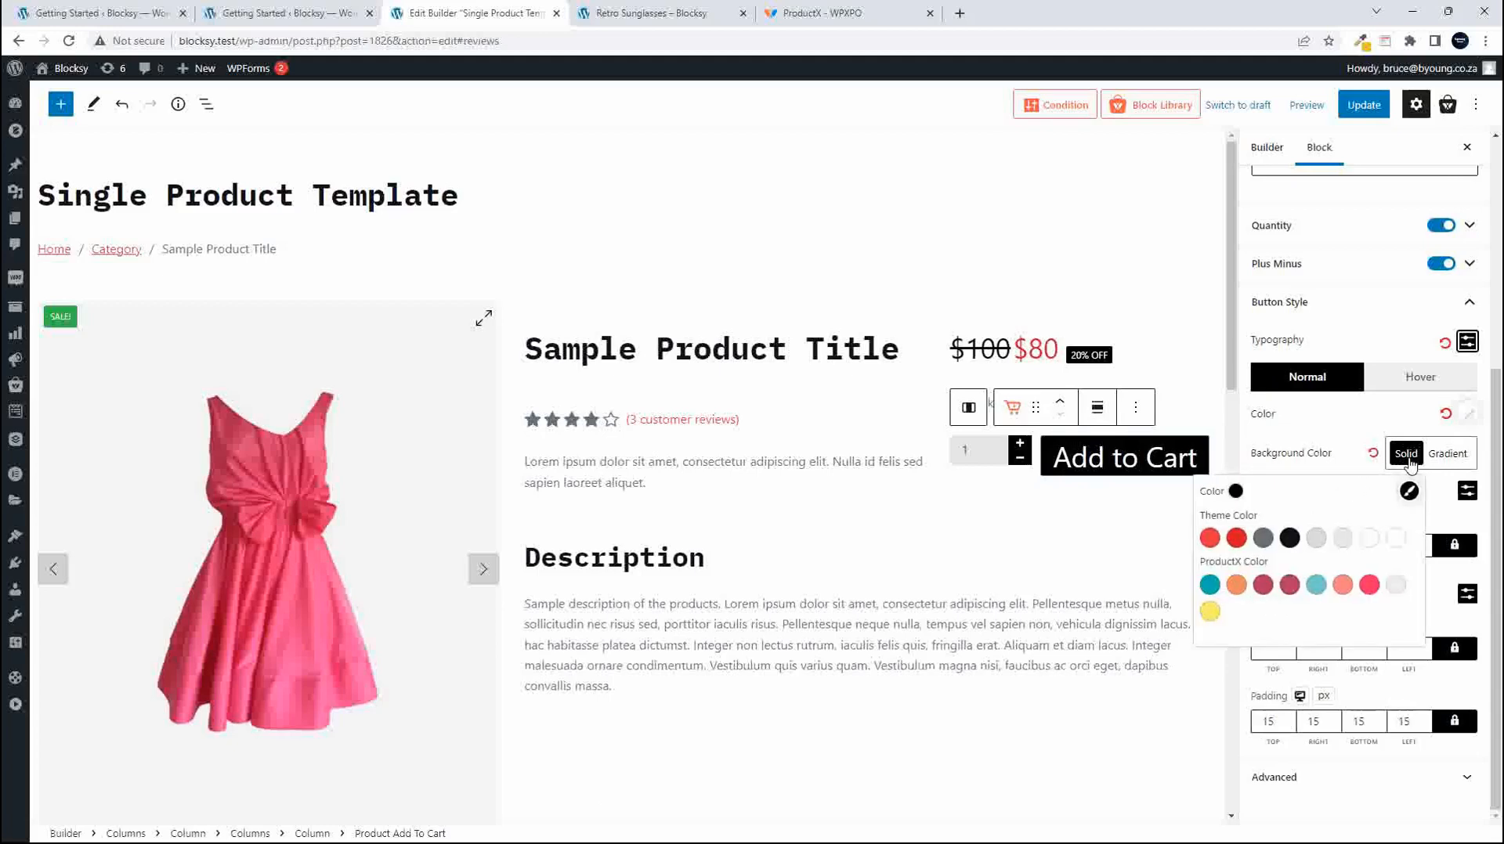
left_click(1237, 540)
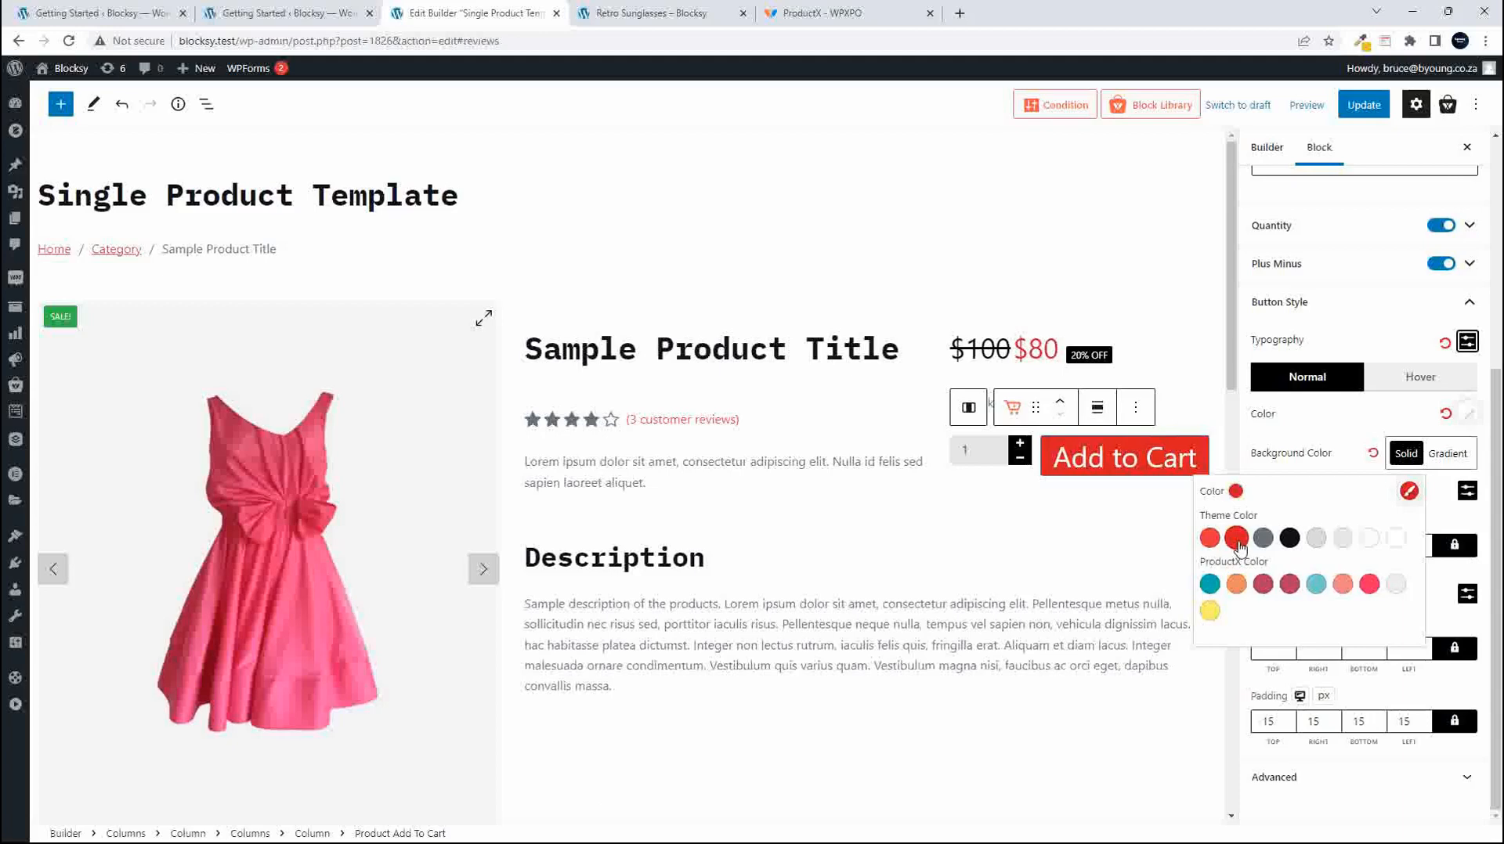
left_click(1344, 431)
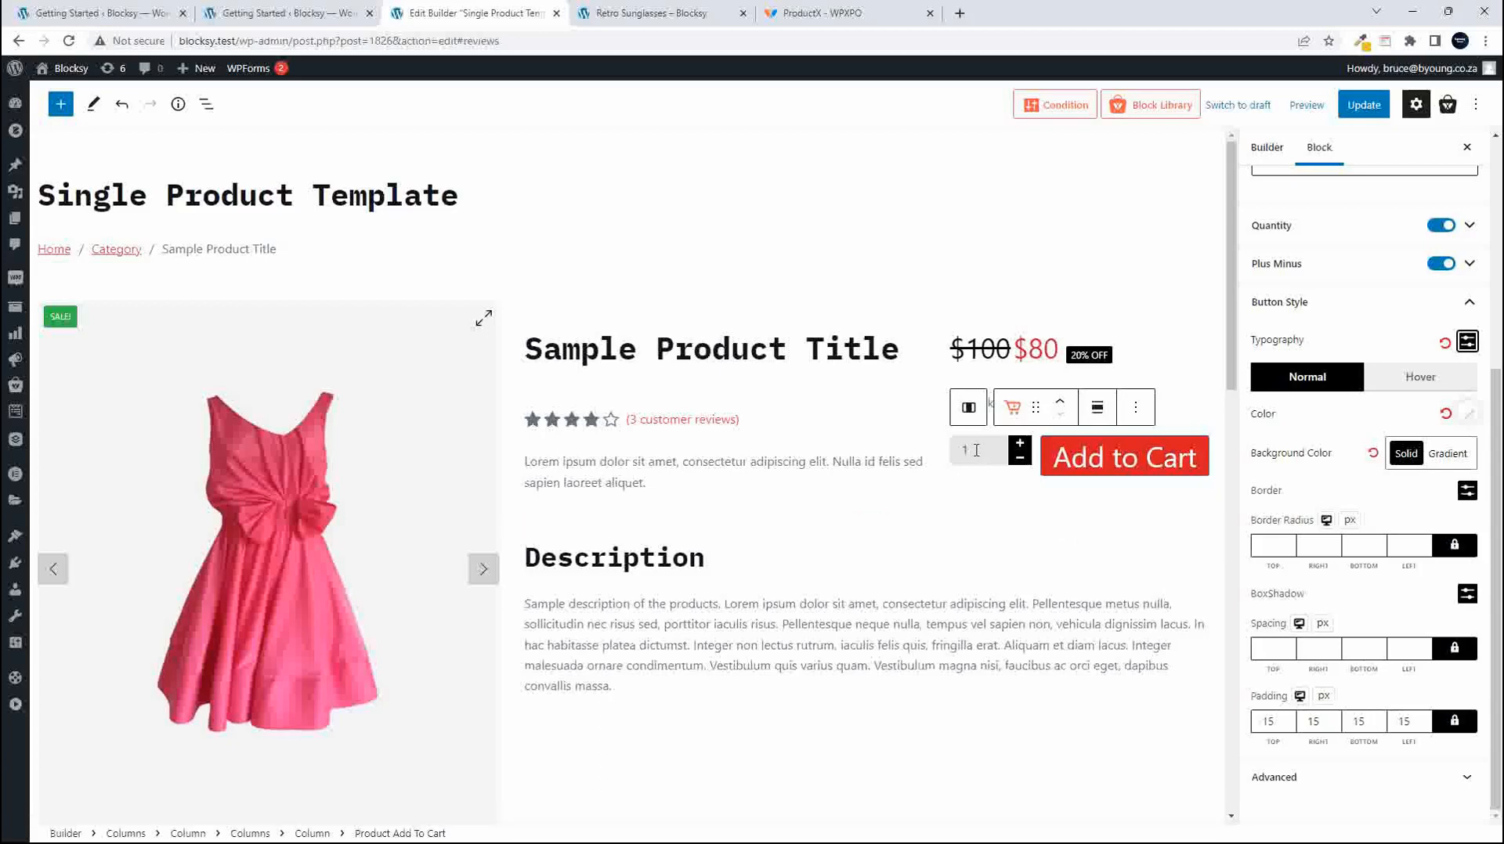
Lower the opacity of the quantity field's light gray background to give #E3E3E357.
left_click(1291, 305)
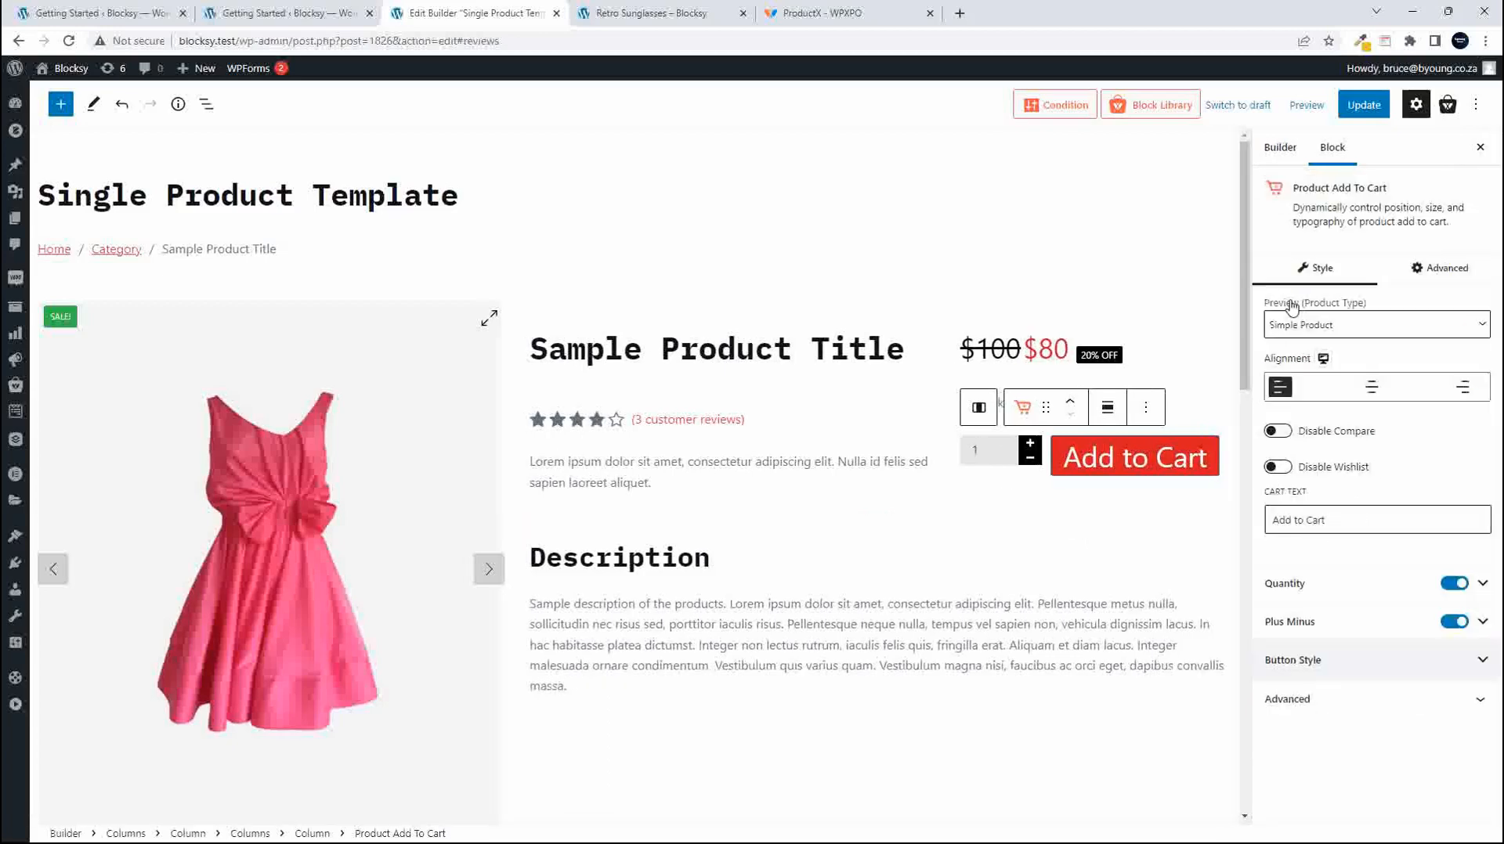
left_click(1291, 588)
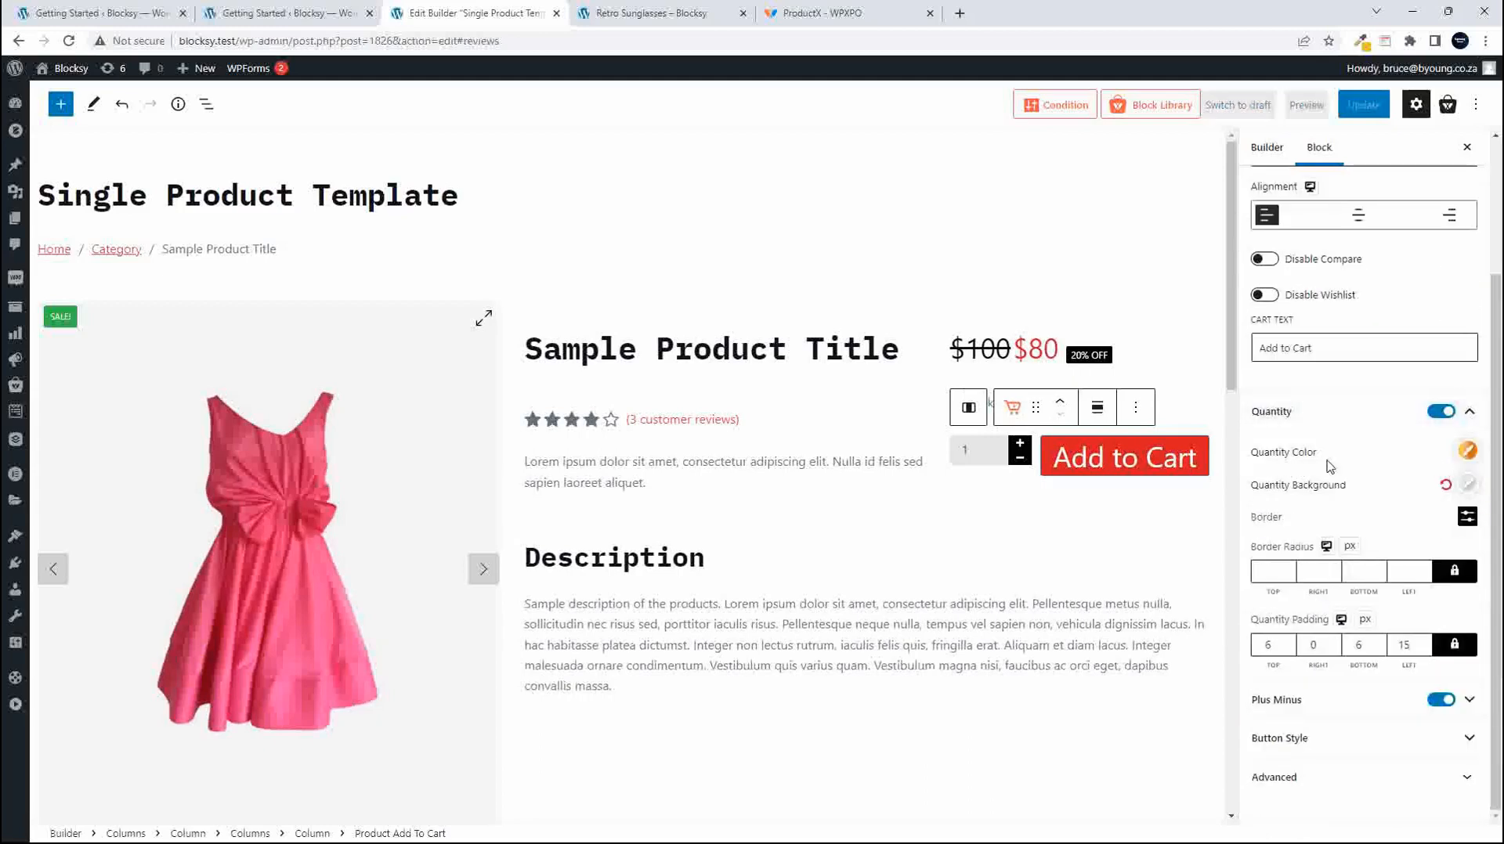
left_click(1467, 484)
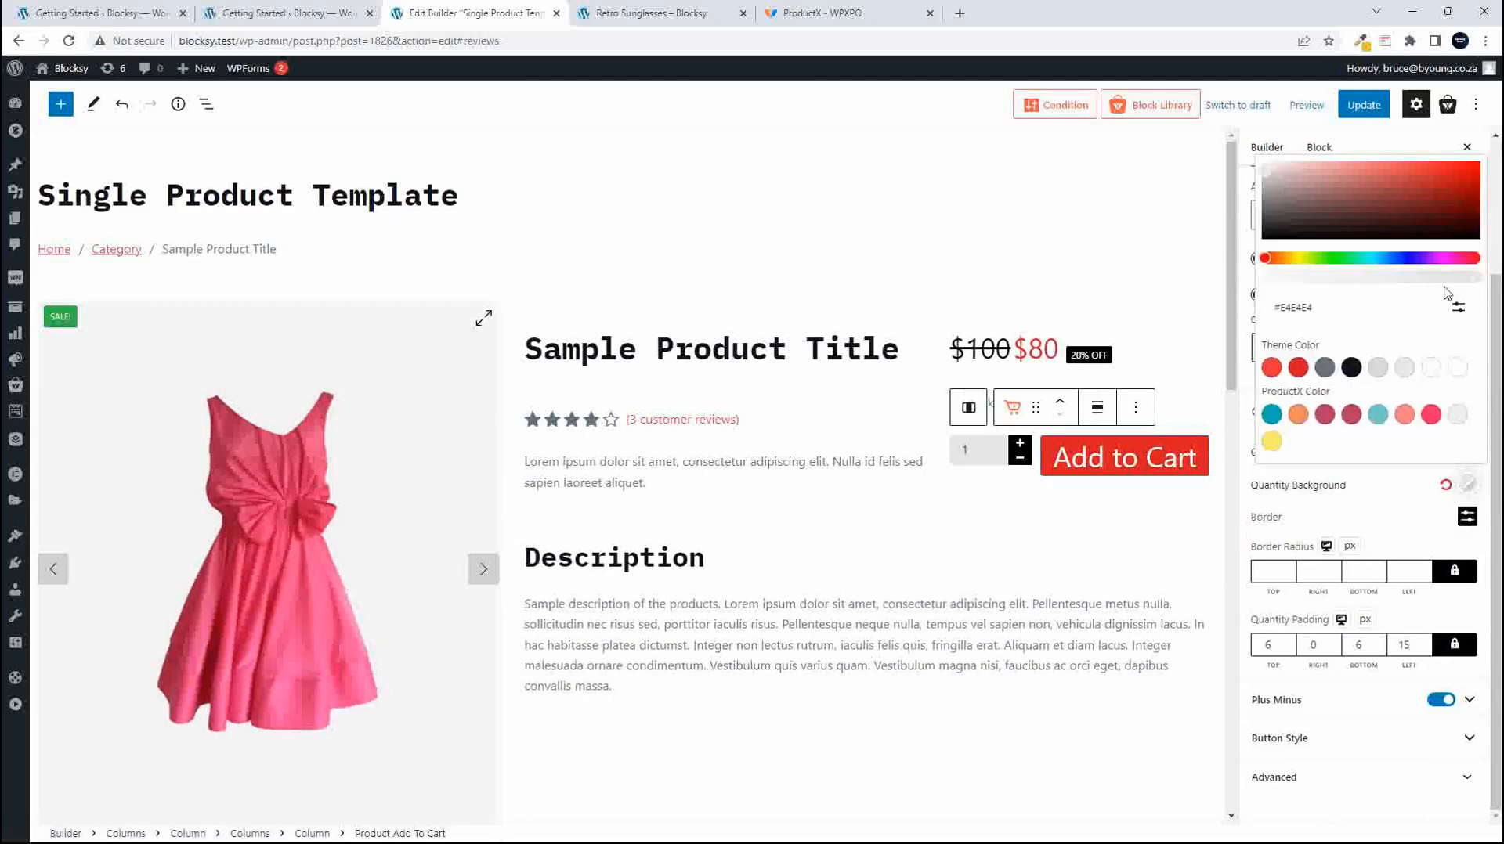
left_click_drag(1476, 280, 1339, 279)
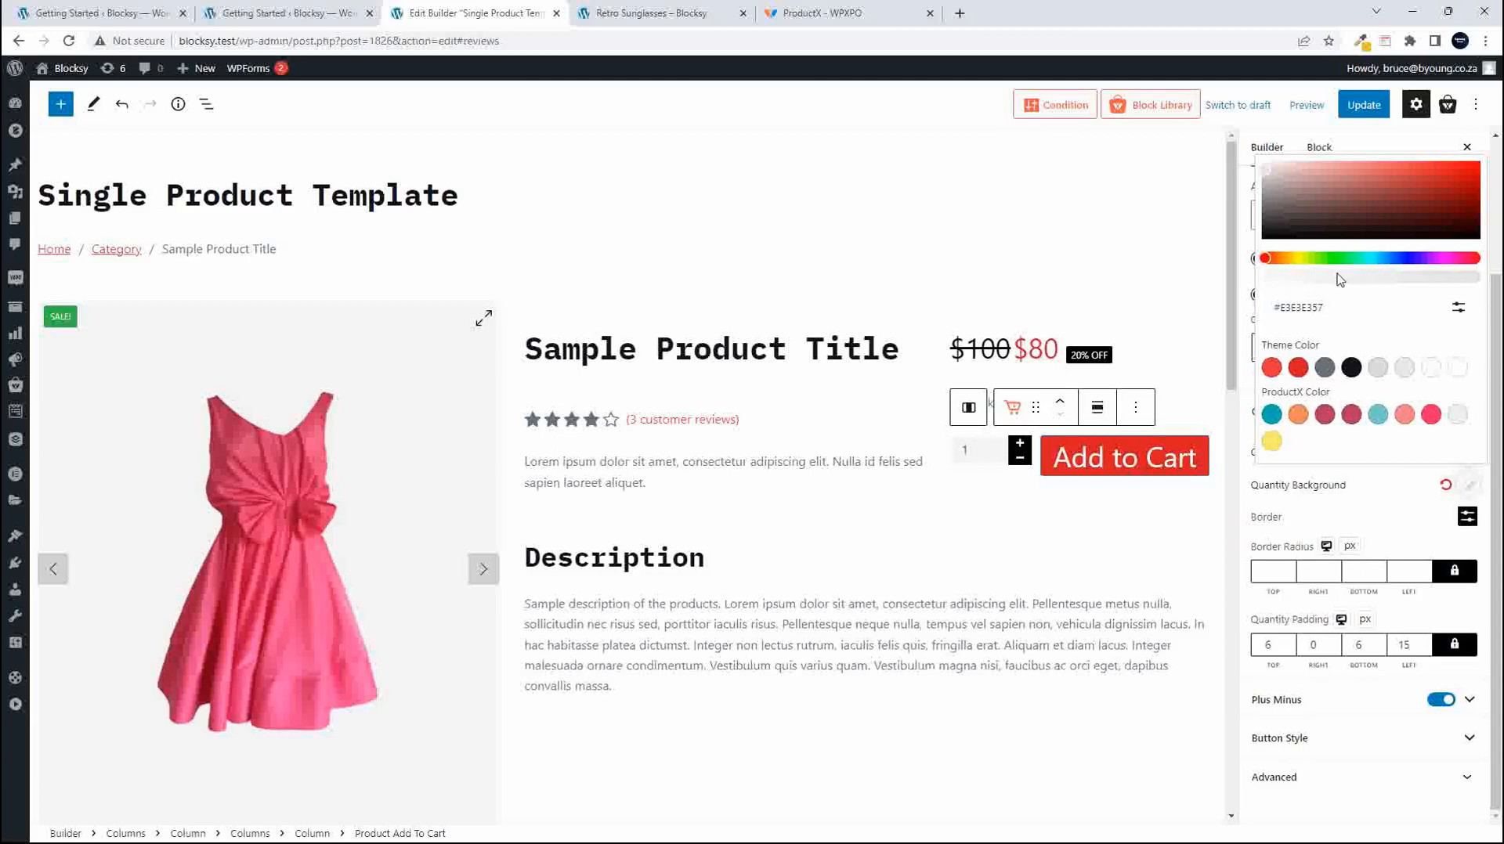
Set the Quantity Padding to 12 px on all sides.
left_click(1262, 644)
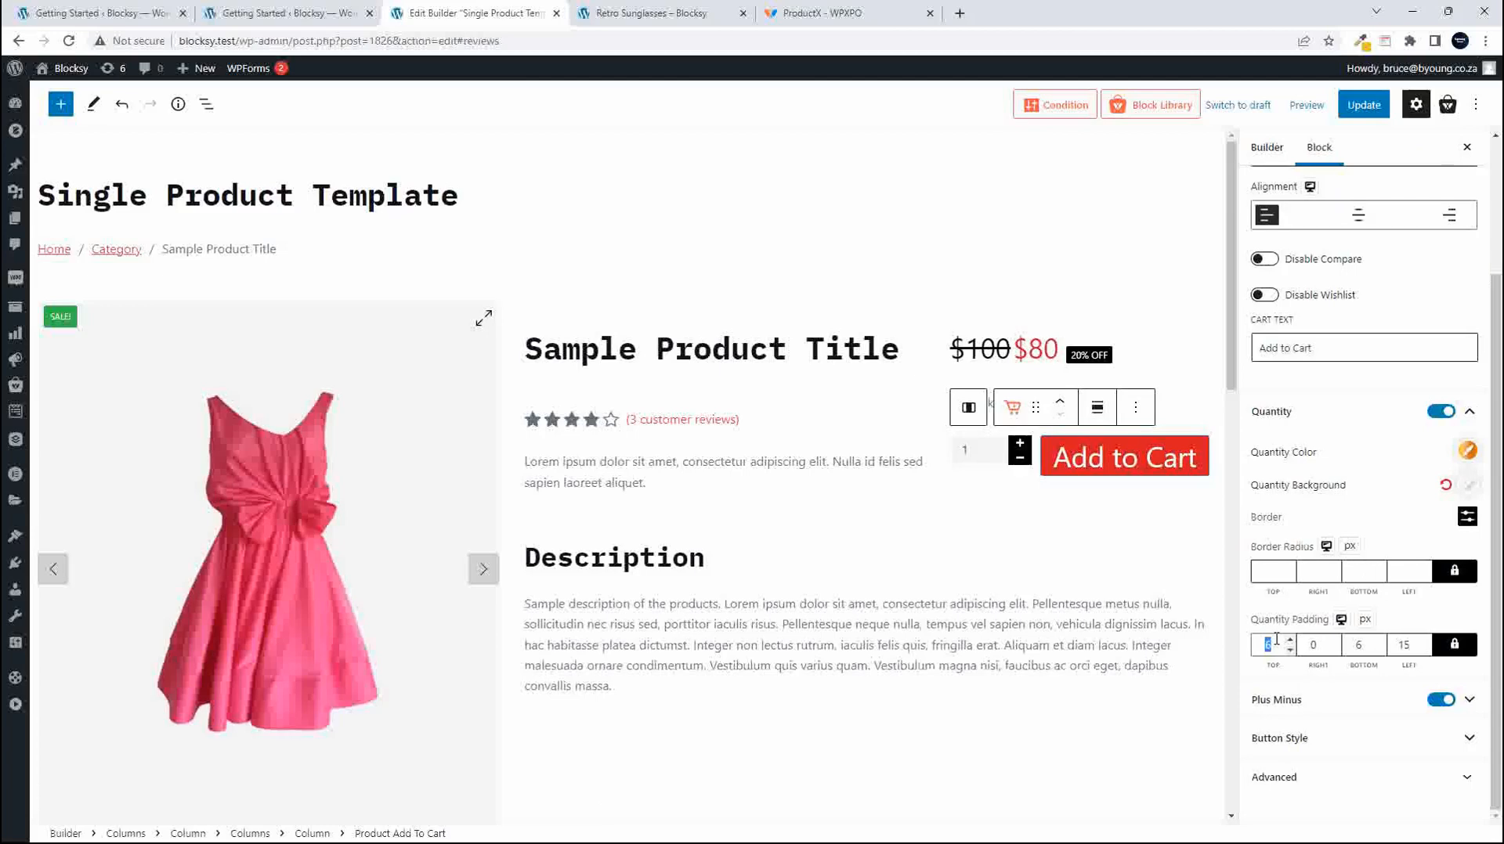
type("10")
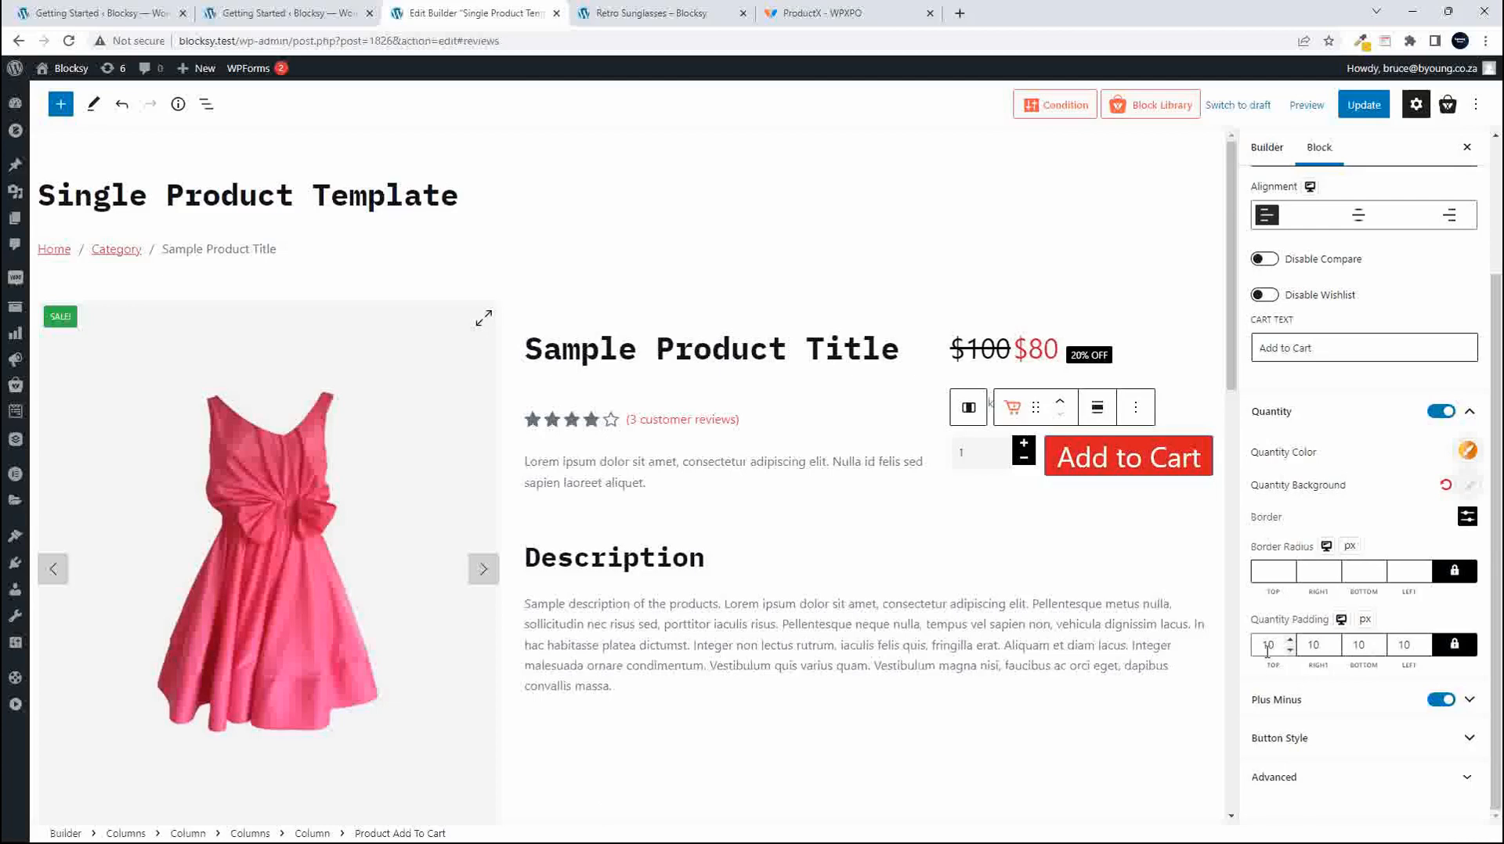
left_click_drag(1259, 646, 1281, 643)
type("12")
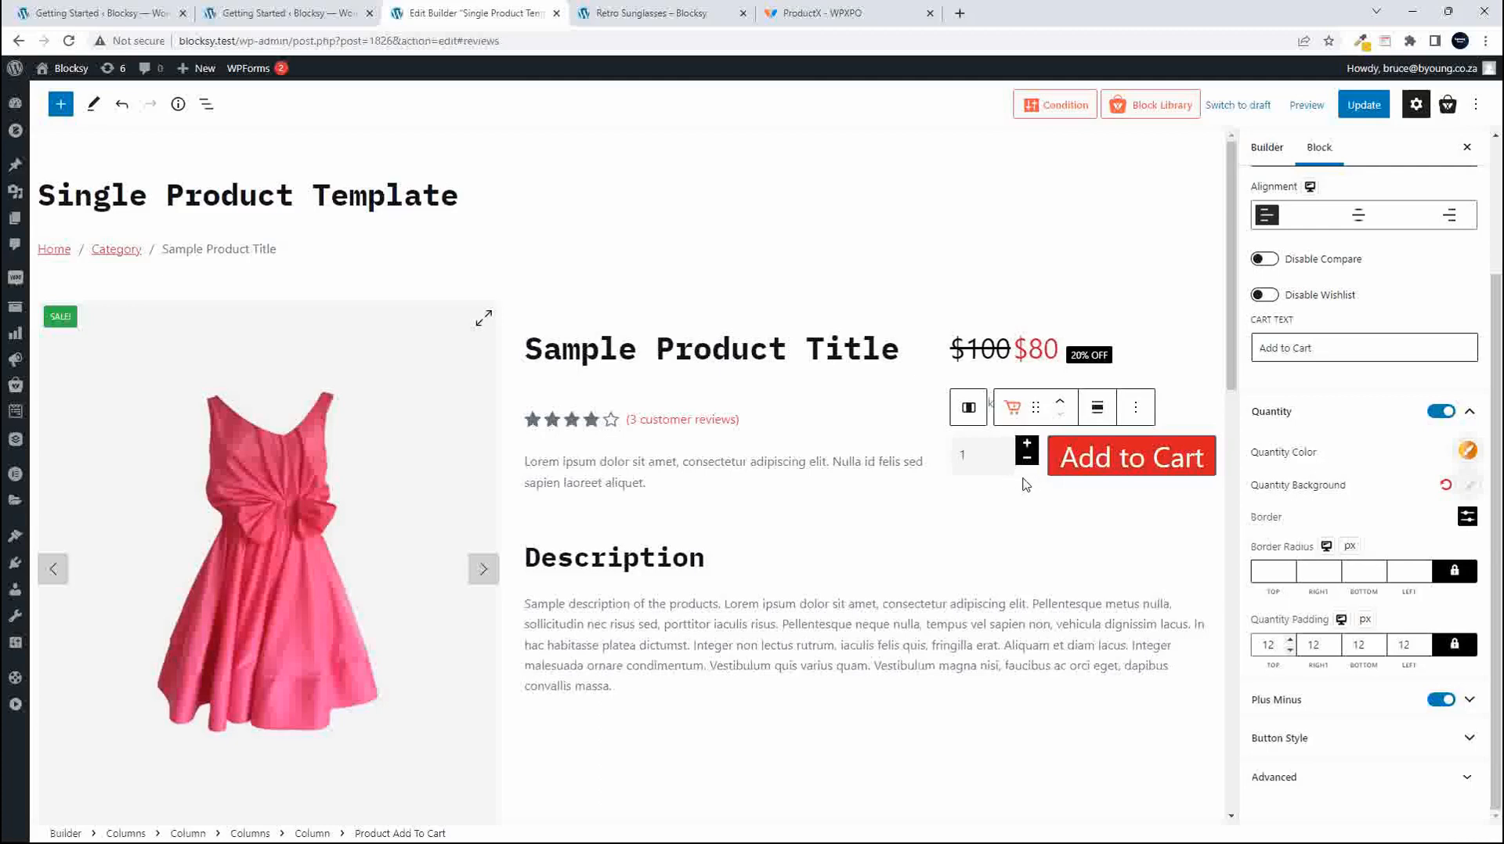
Set the Plus Minus icon padding to 10 px on all sides.
scroll(1040, 481, "down", 1)
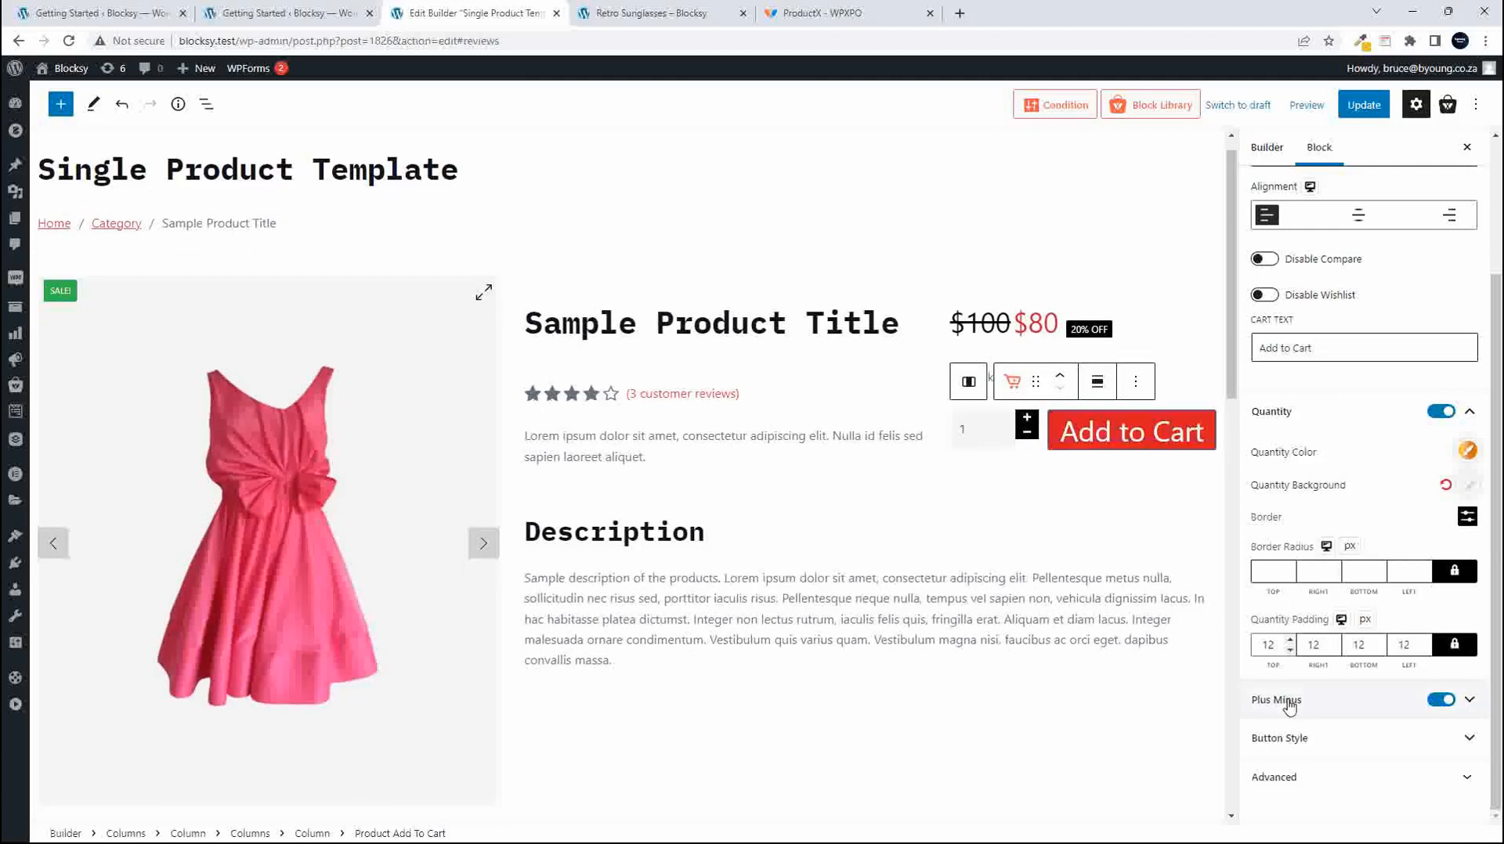
left_click(1316, 409)
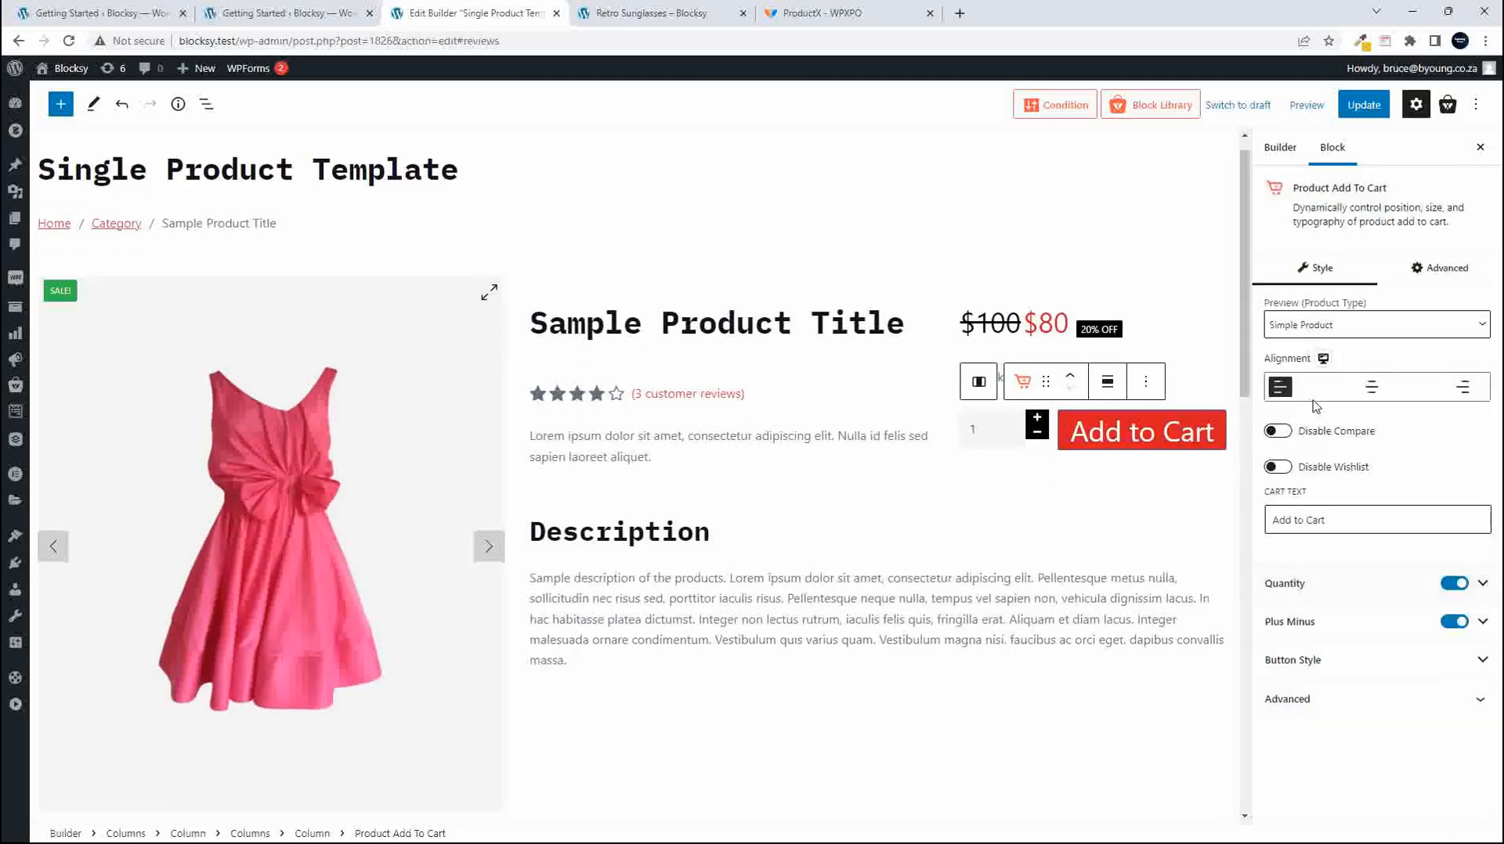
left_click(1309, 638)
scroll(1316, 621, "down", 3)
scroll(1331, 638, "down", 2)
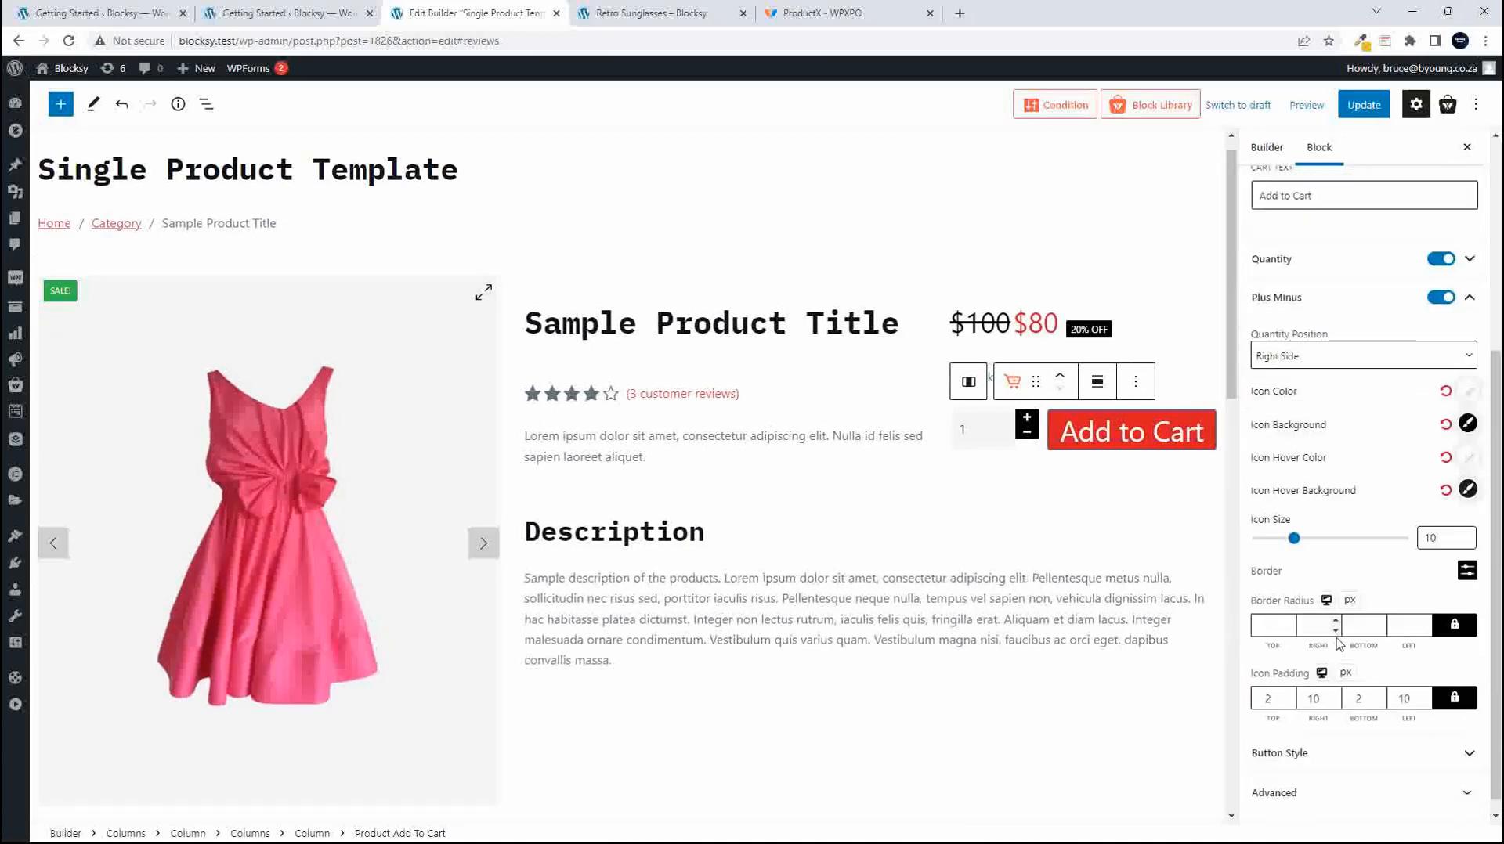
double_click(1263, 684)
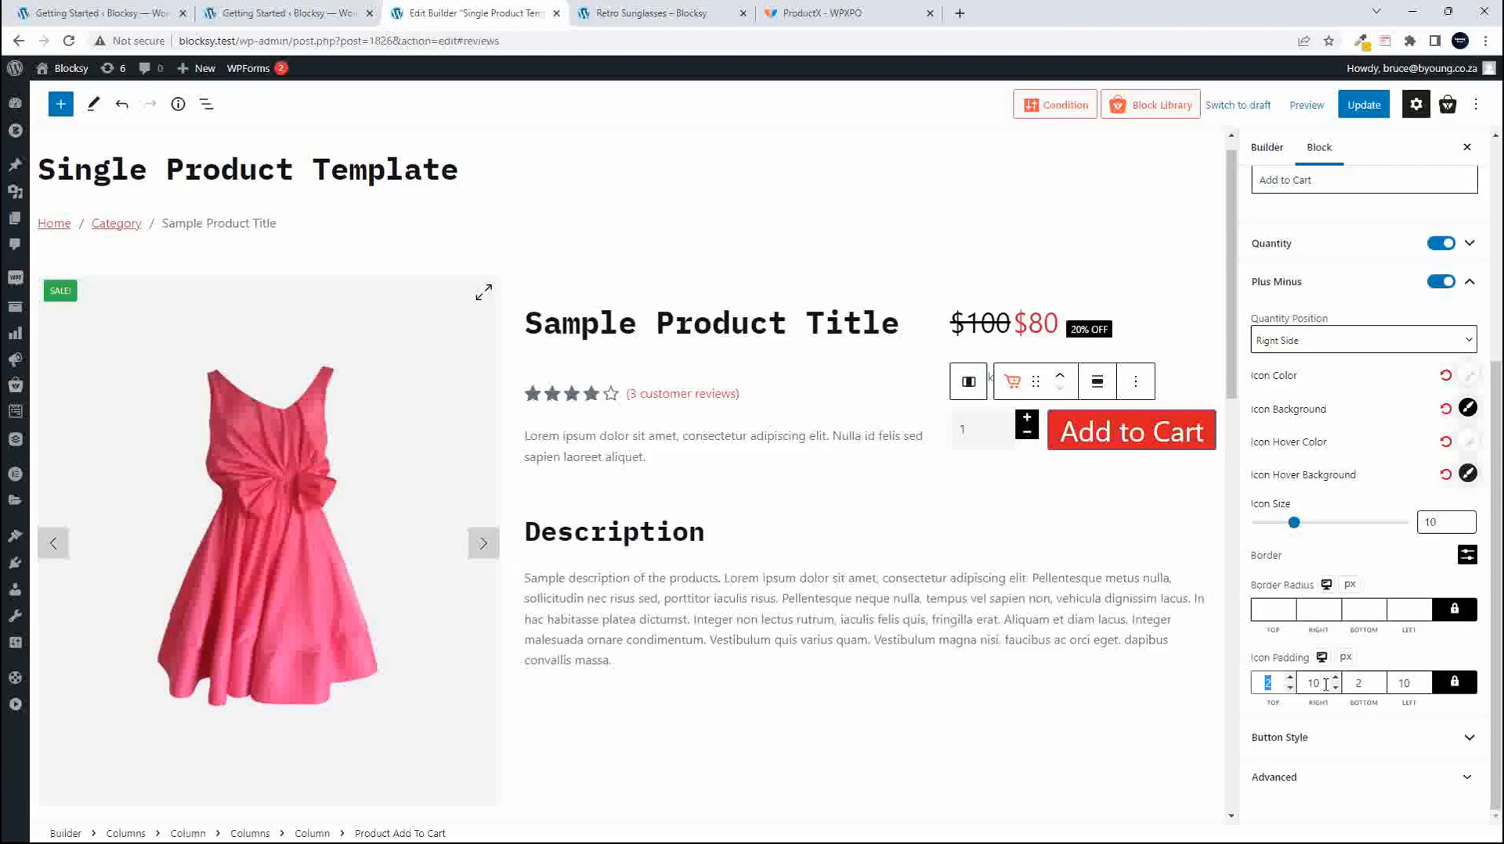
type("10")
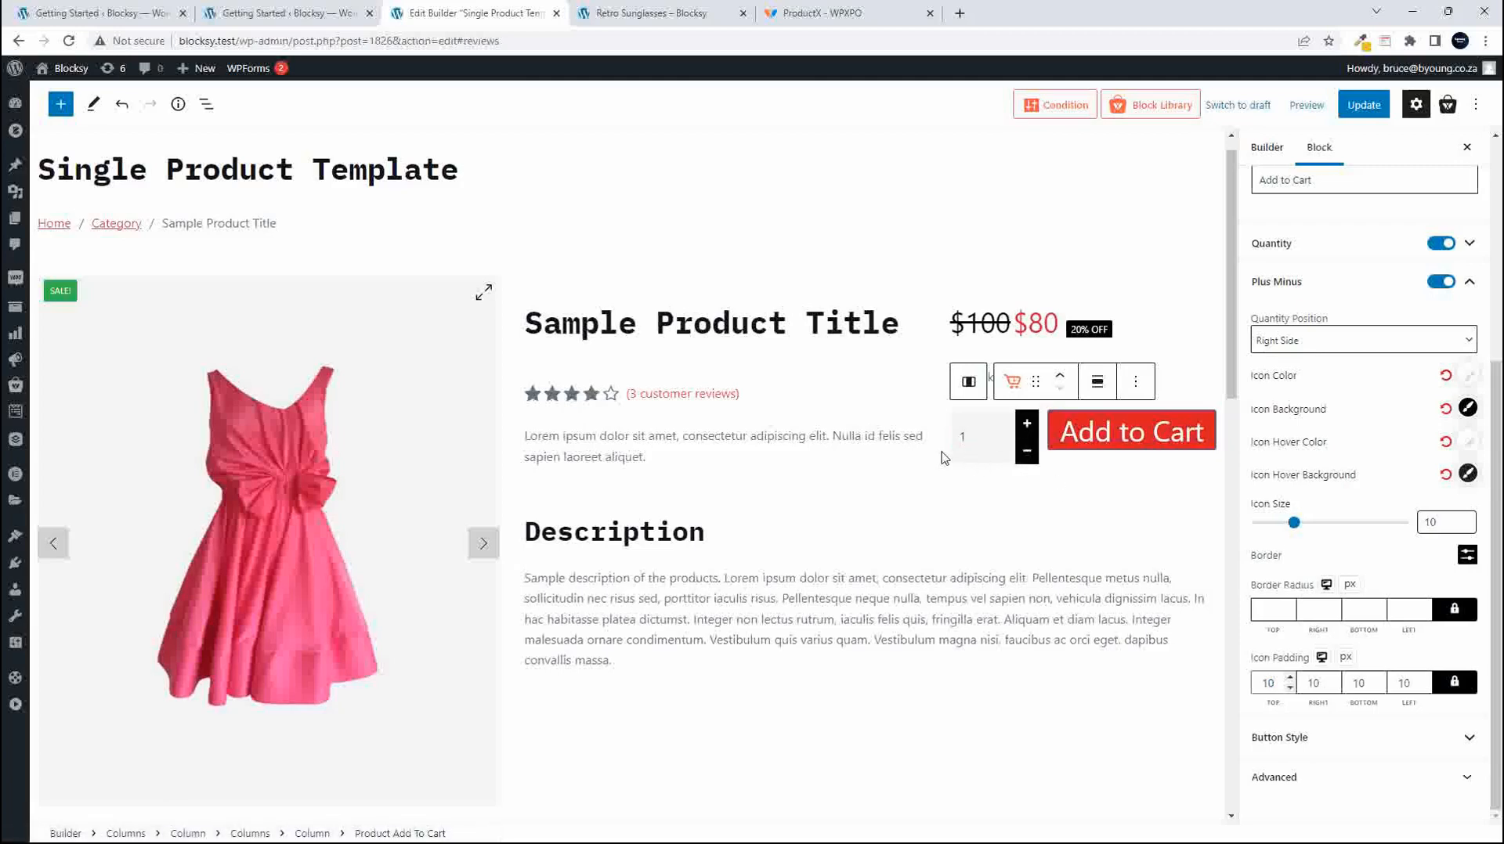
Update the template and reload the Retro Sunglasses page to check the price, quantity field and Add to Cart button.
left_click(1363, 104)
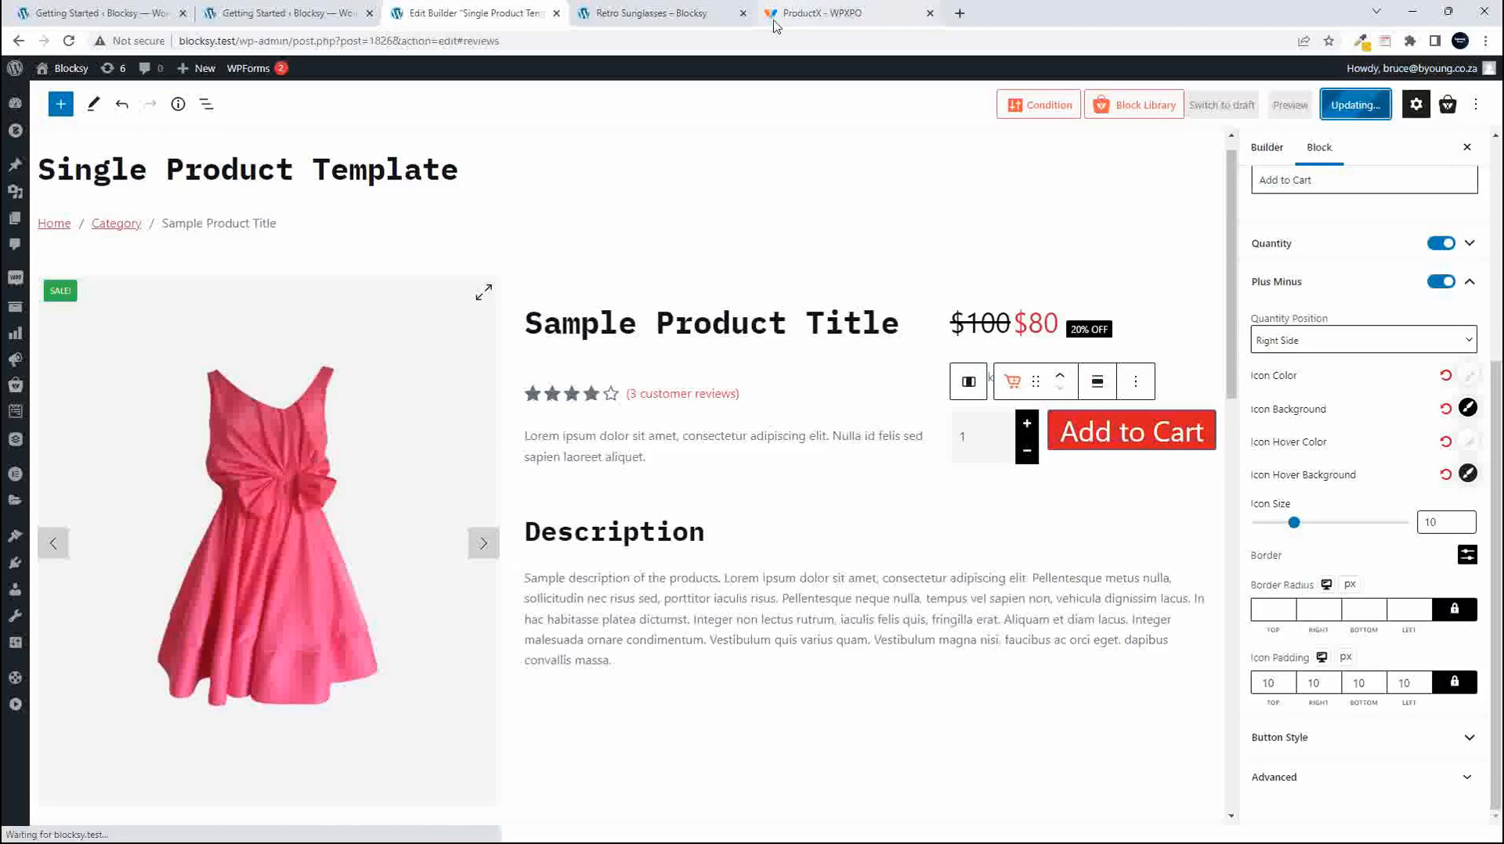
left_click(665, 15)
left_click(112, 68)
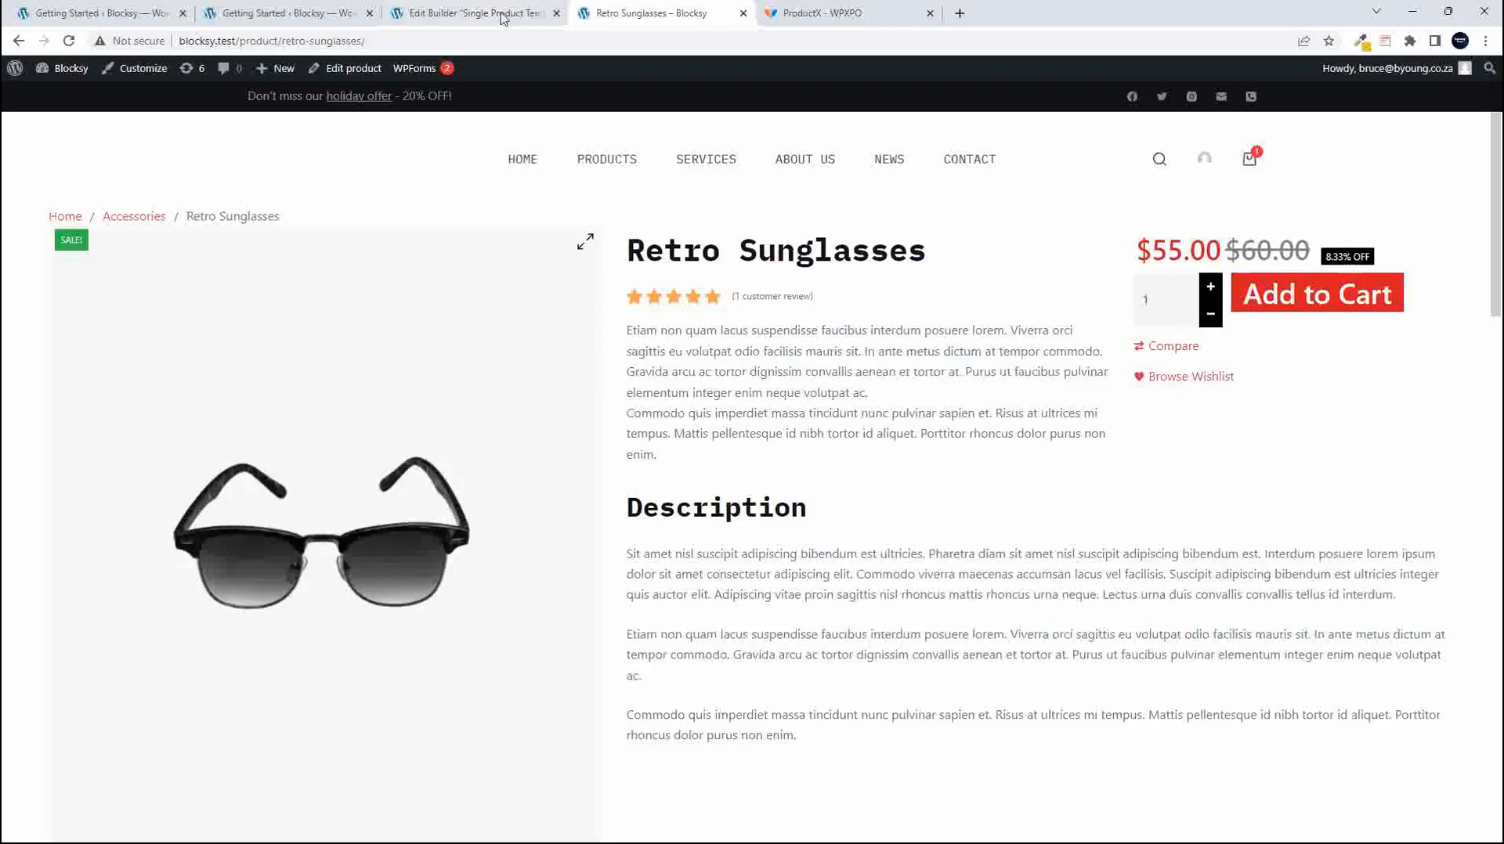
Back in the template editor, reduce the Plus Minus icon padding to 5 px on all sides.
left_click(449, 14)
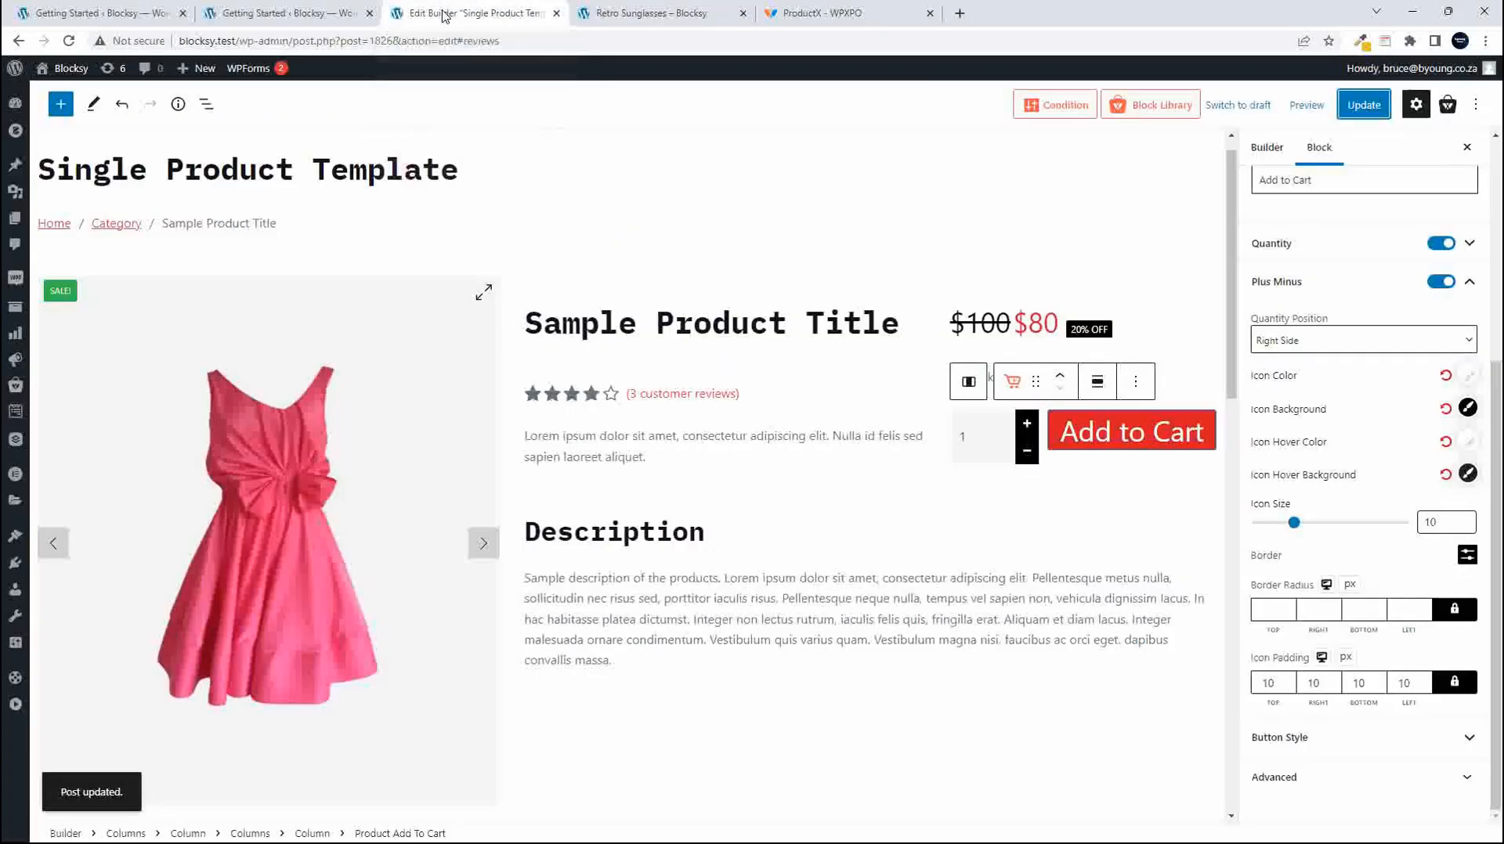
double_click(1267, 683)
type("5")
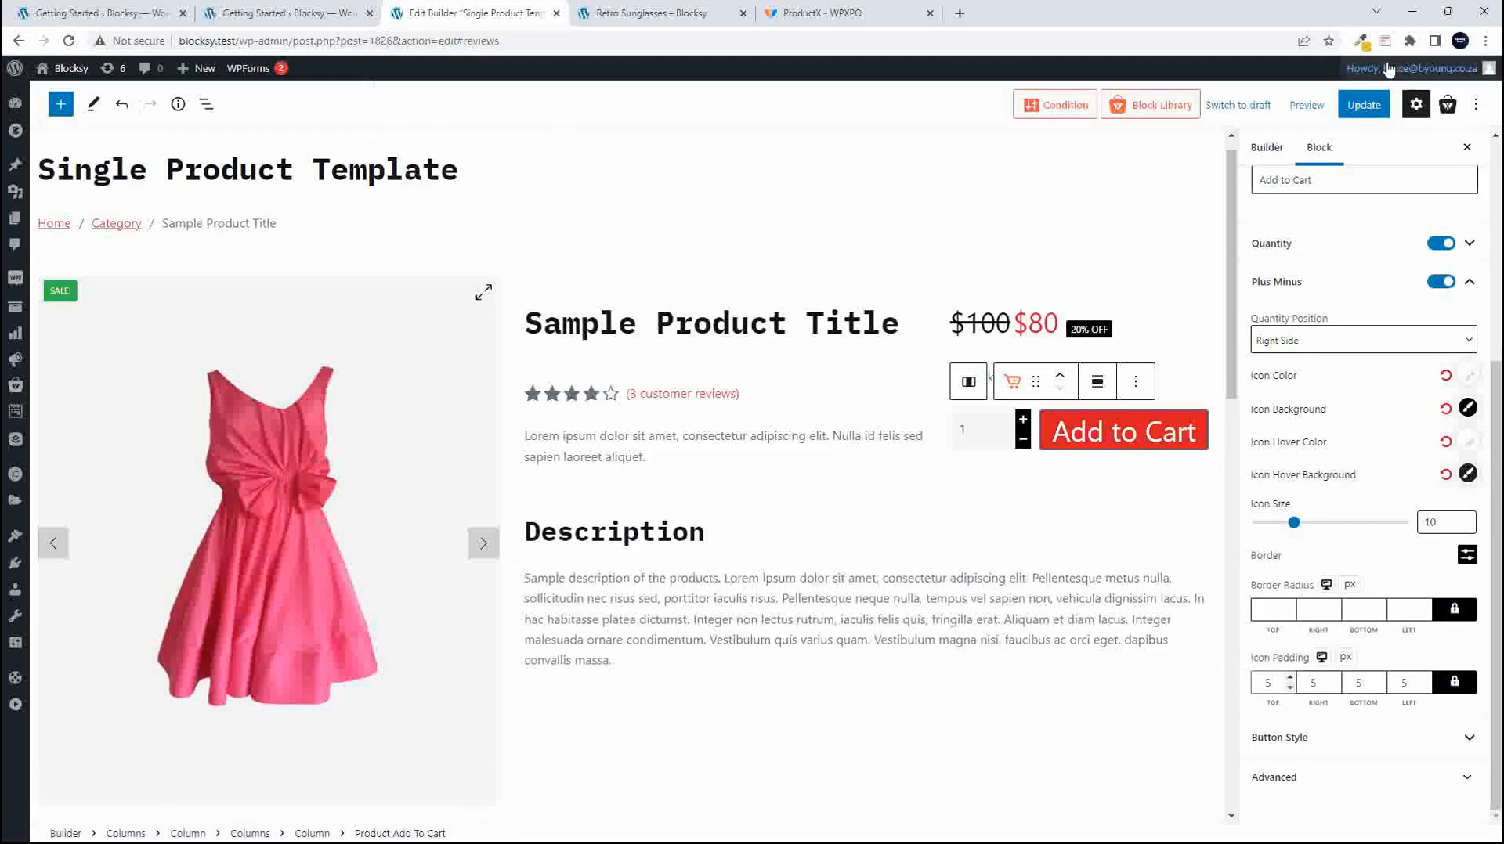
Update the template, reload the Retro Sunglasses page to compare the quantity field and button heights, and return to the editor.
left_click(1348, 108)
left_click(650, 13)
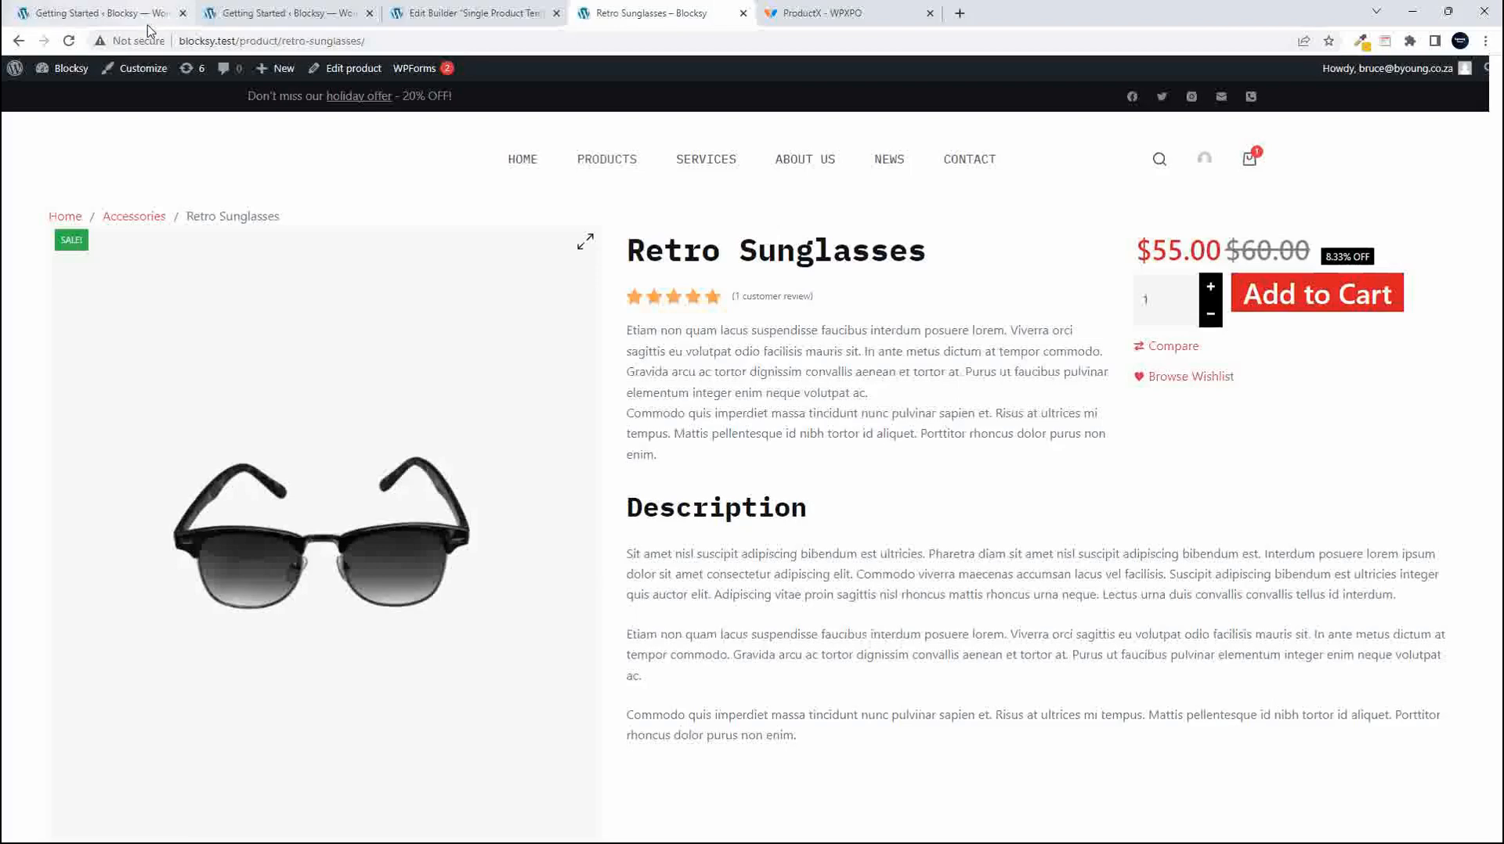
left_click(69, 41)
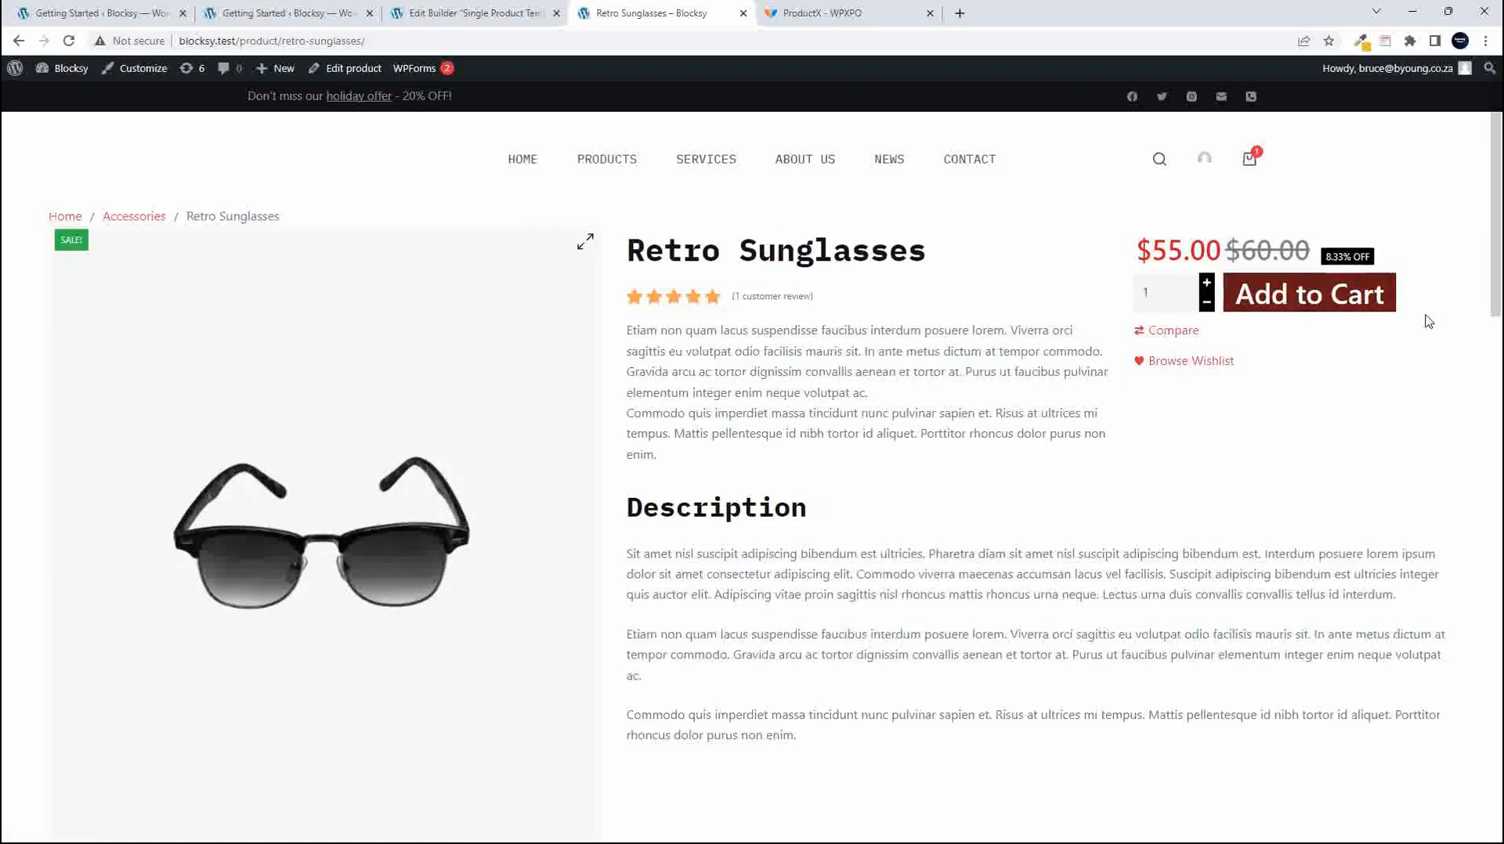
left_click(447, 13)
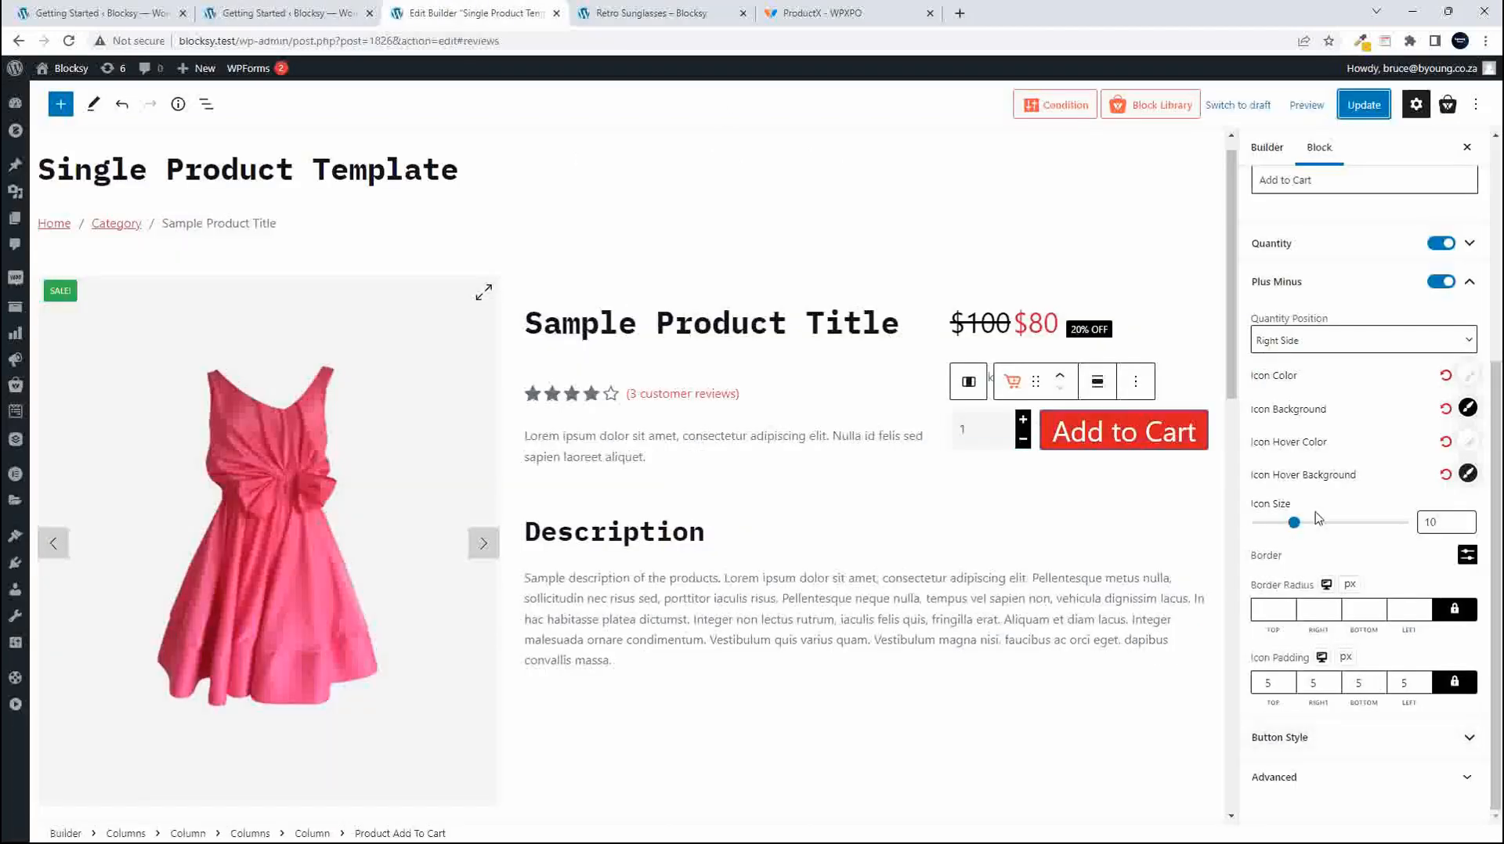
Set the Add to Cart button style's border radius to 5 px on all corners.
left_click(1313, 285)
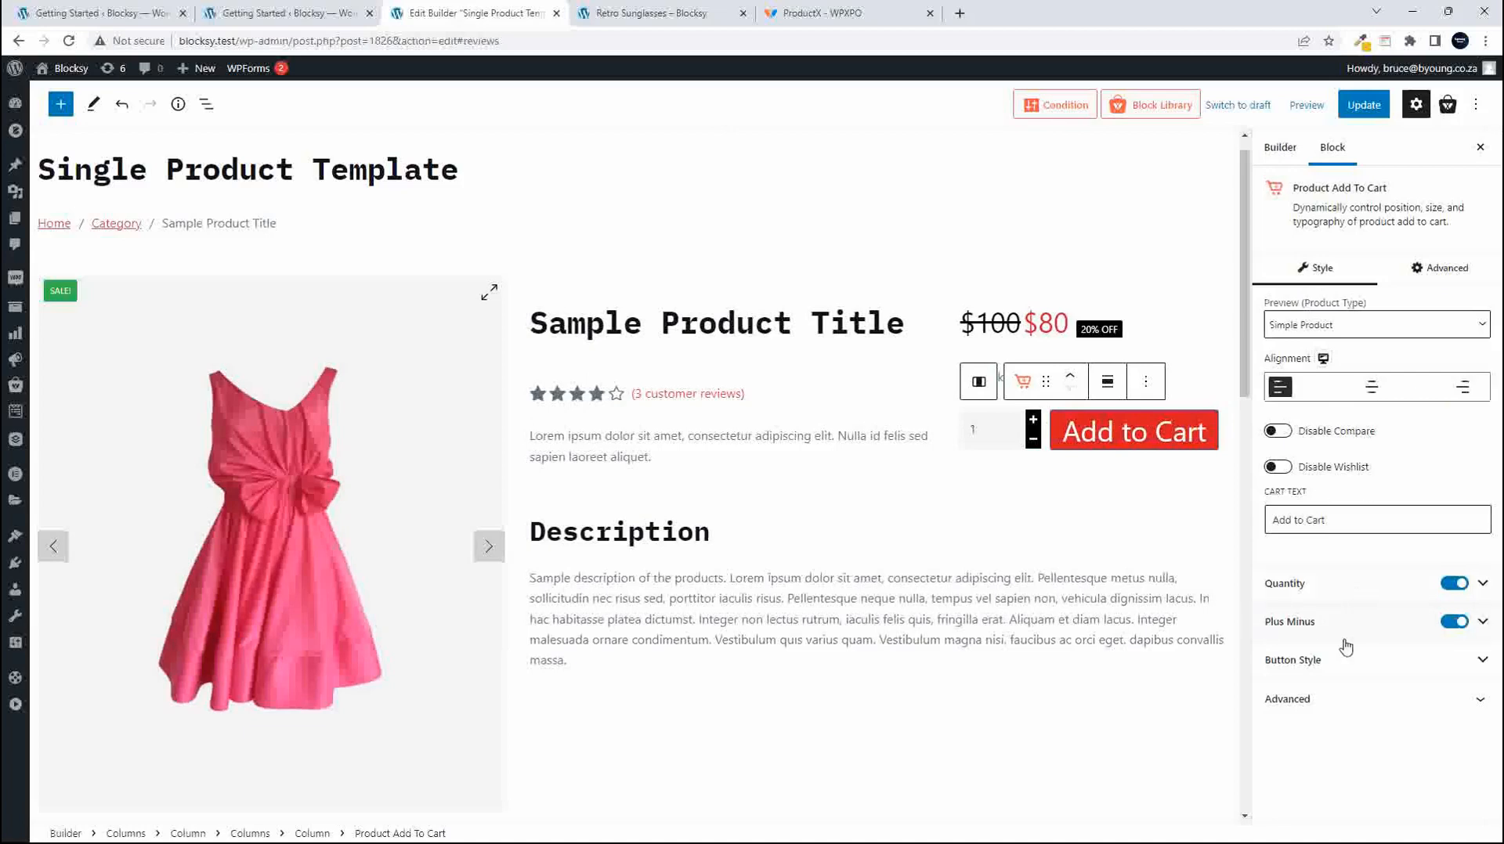
left_click(1312, 662)
scroll(1324, 658, "down", 5)
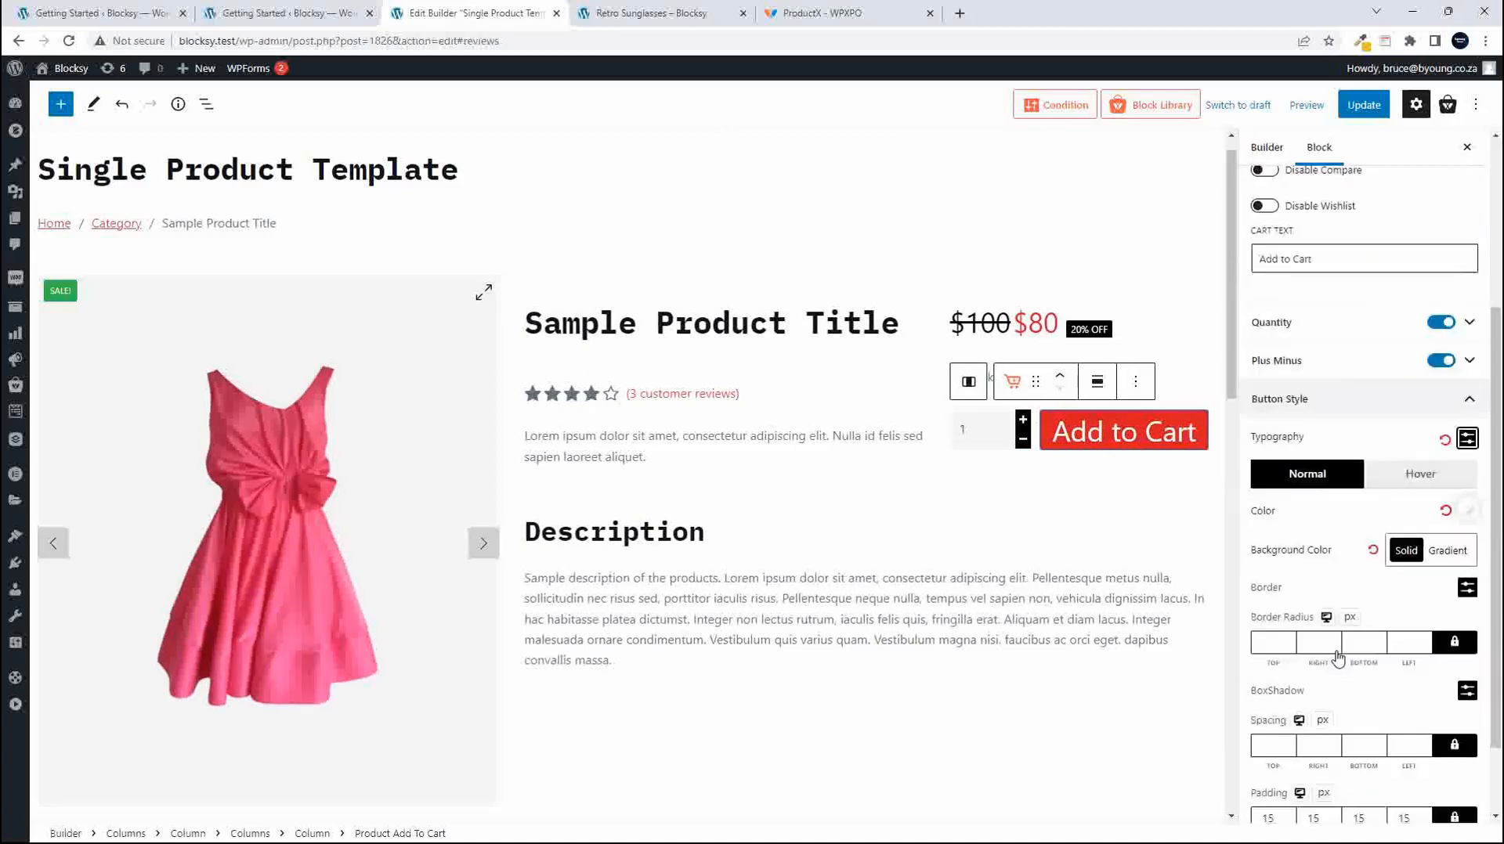
left_click(1264, 547)
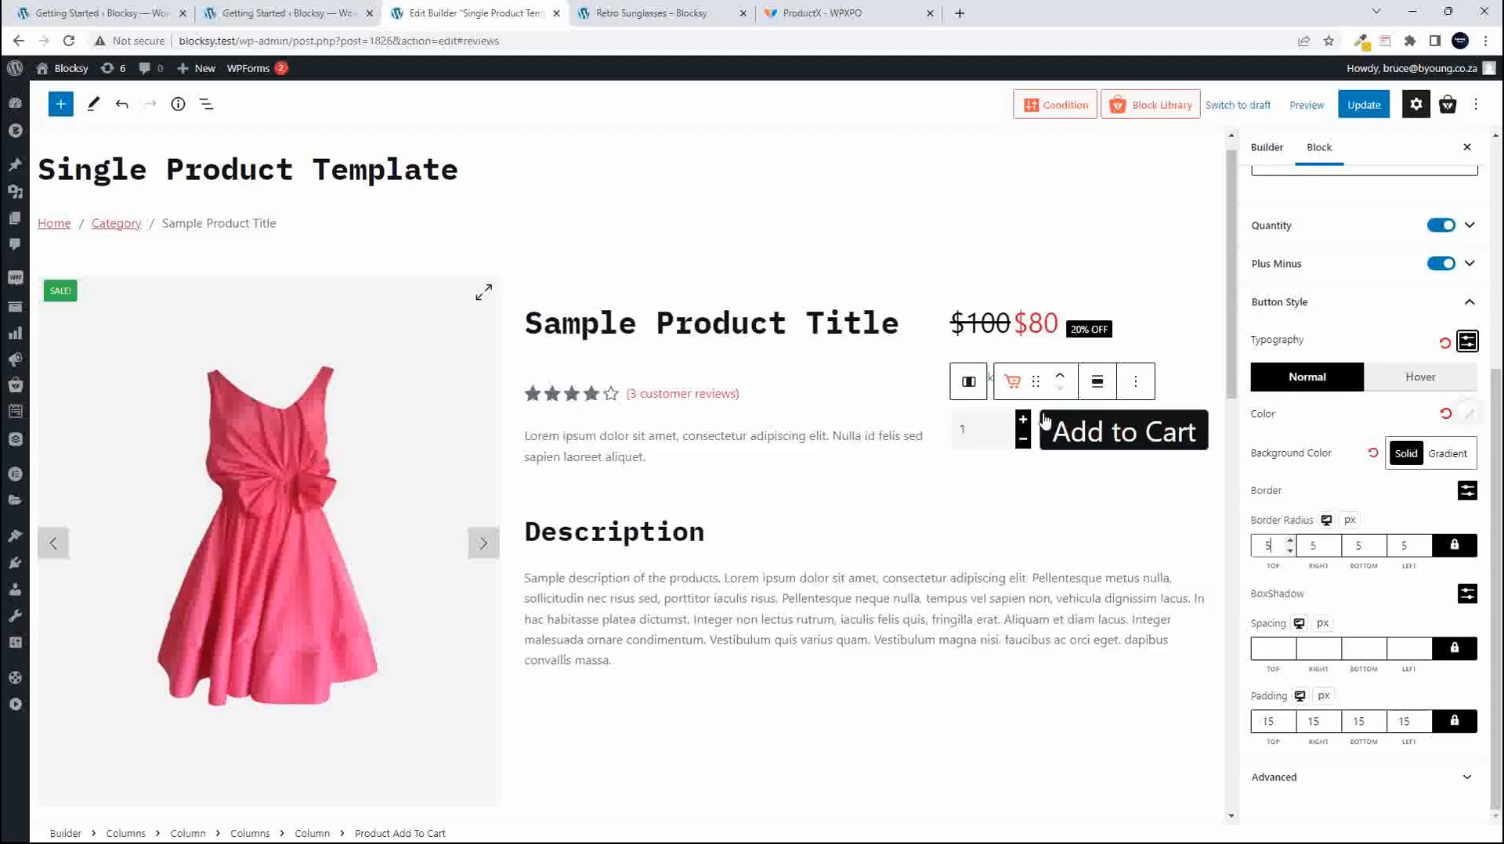
Update the template, reload the Retro Sunglasses page to check the button's rounded corners, and return to the template editor.
left_click(1364, 105)
left_click(639, 18)
left_click(69, 41)
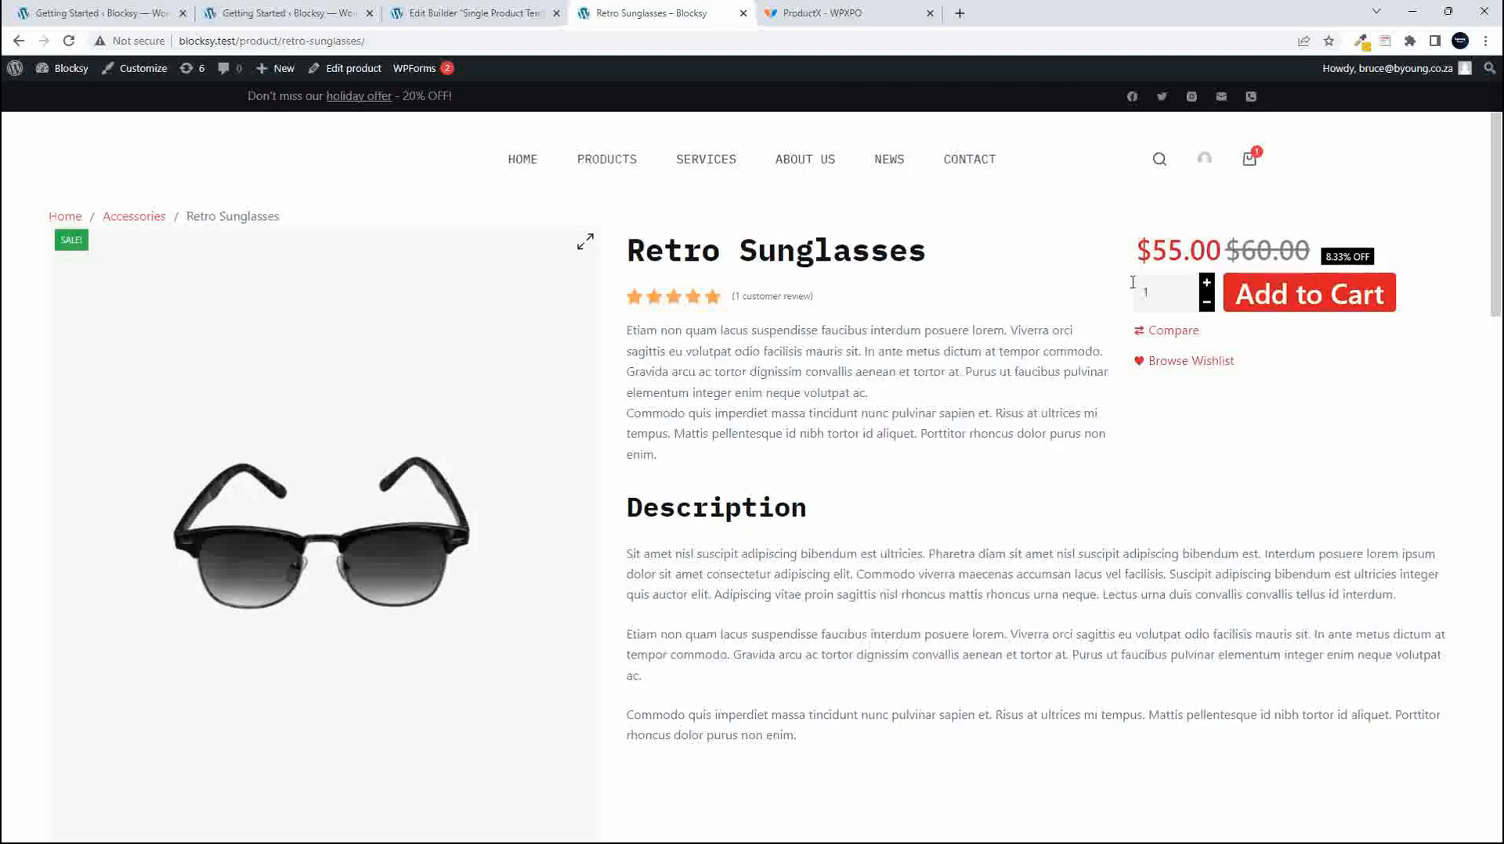
left_click(496, 14)
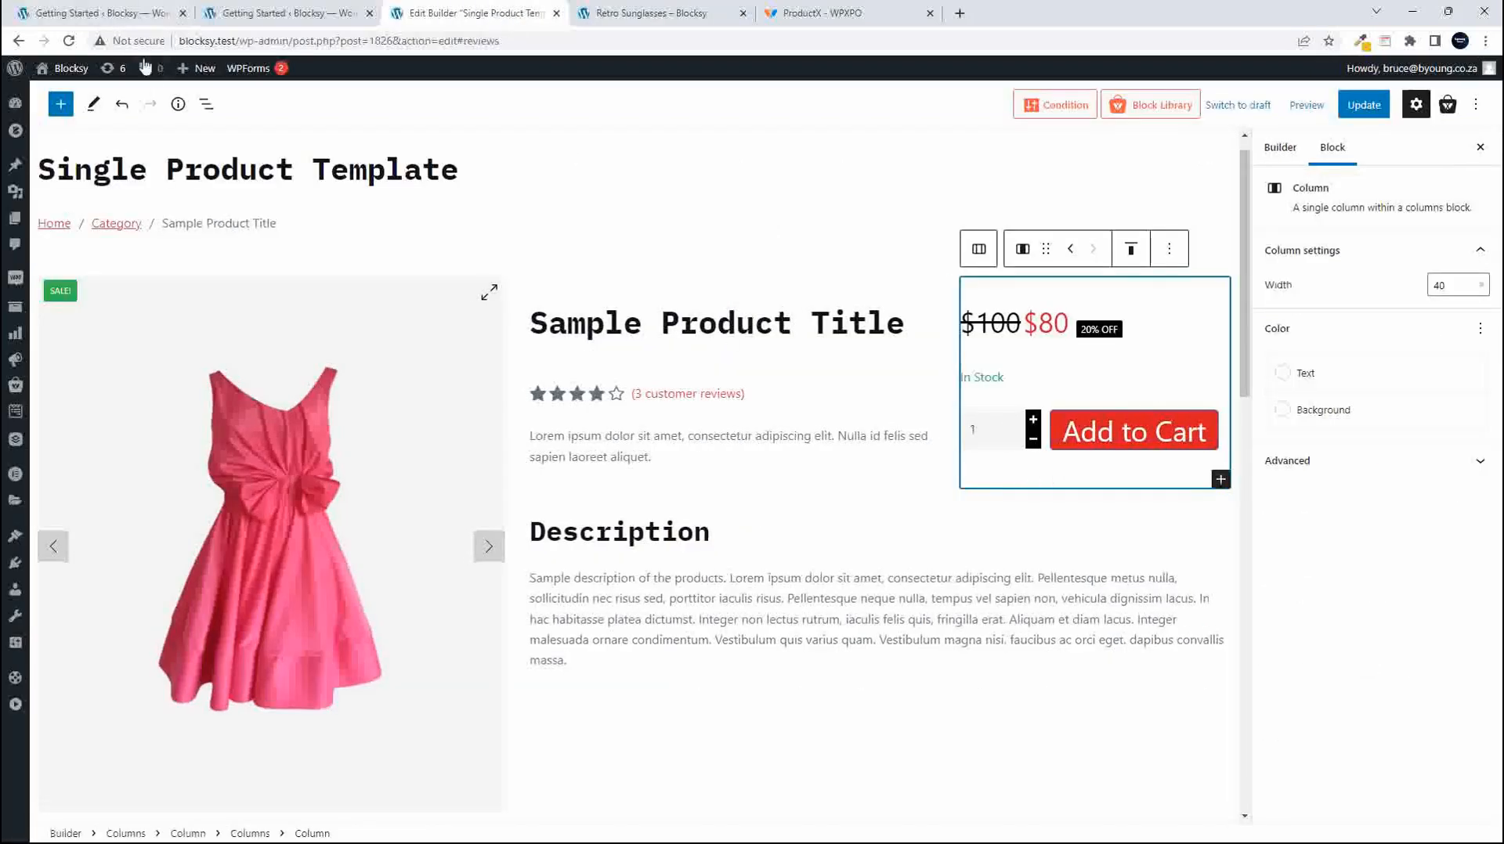
In the price column, start adding a block below the Add to Cart button and search the available blocks for "met".
left_click(61, 104)
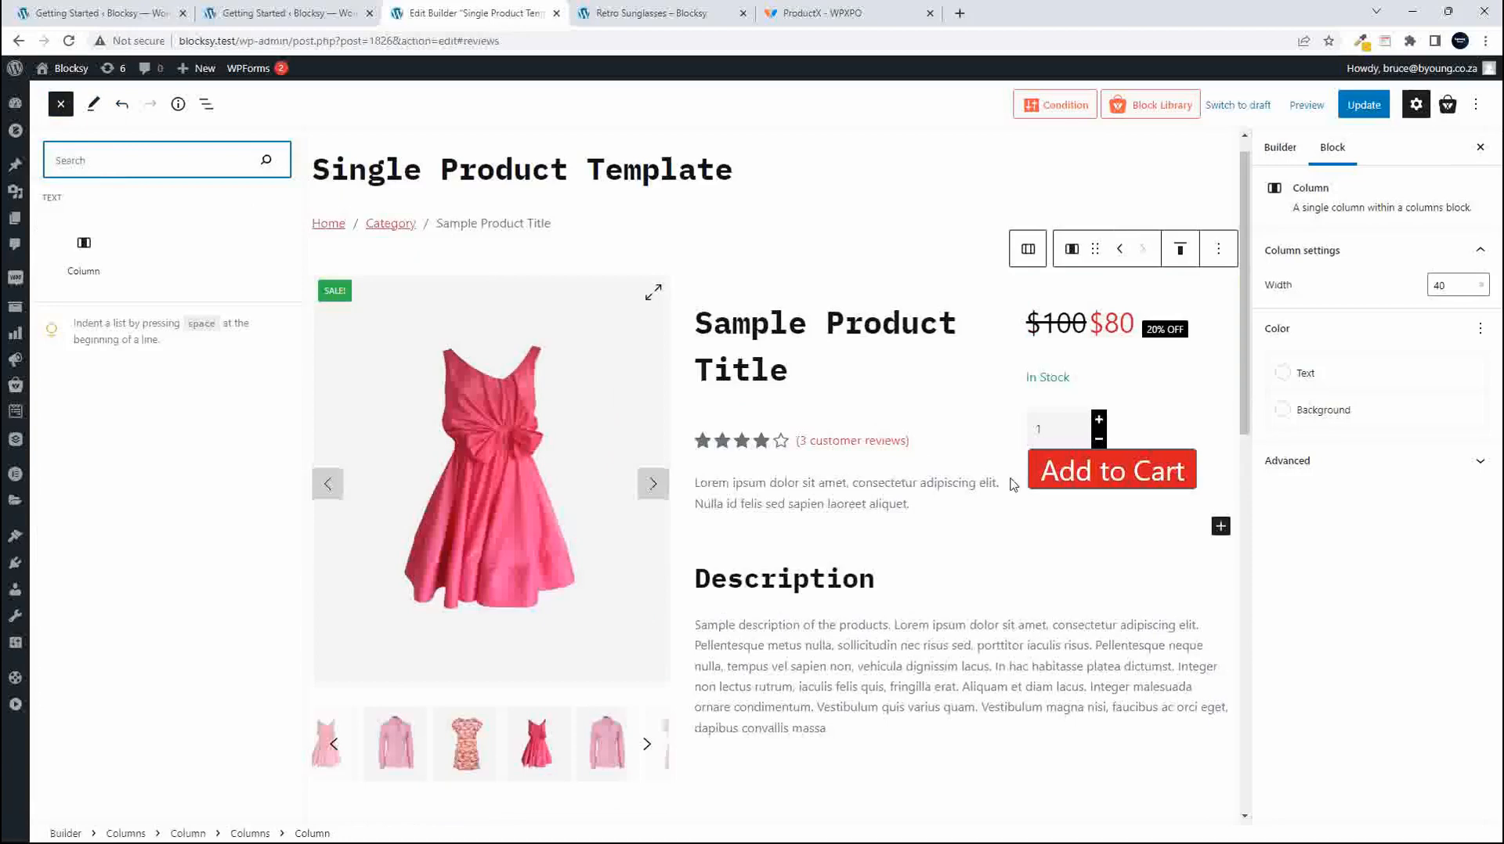
key("Escape")
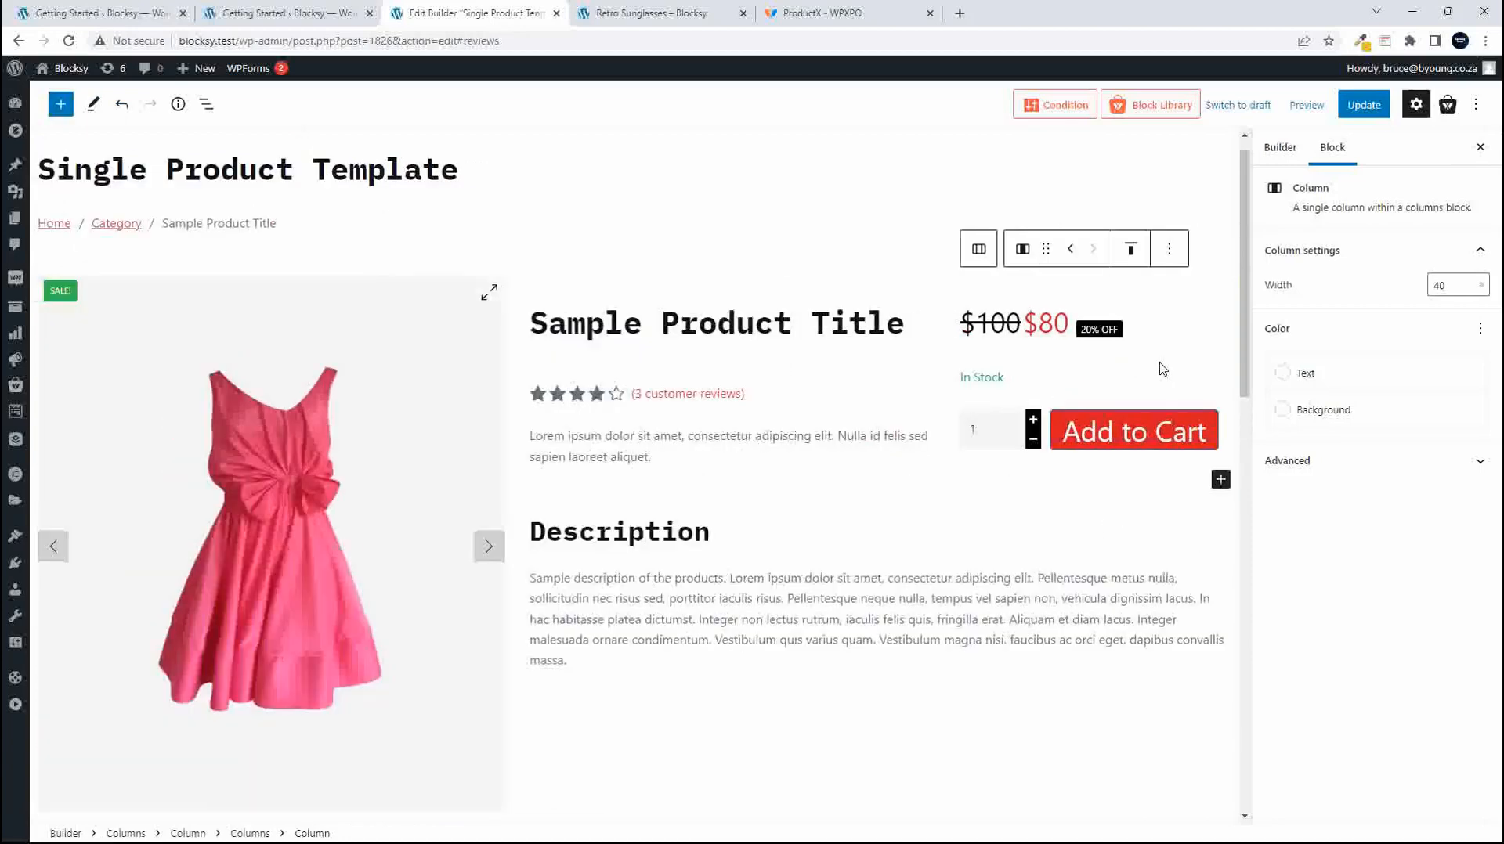
left_click(1047, 442)
left_click(1059, 472)
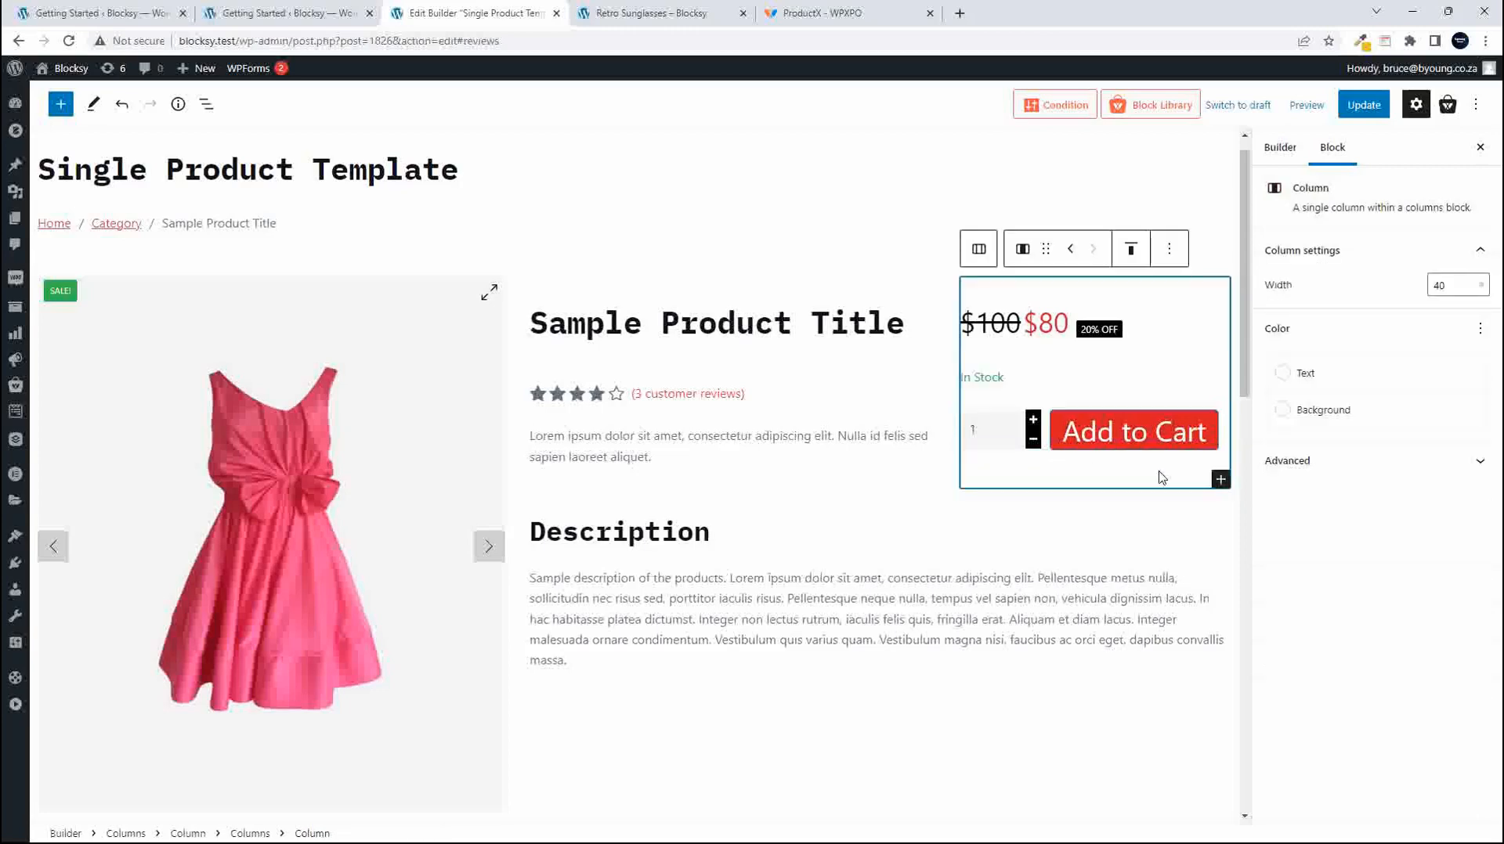
left_click(1220, 481)
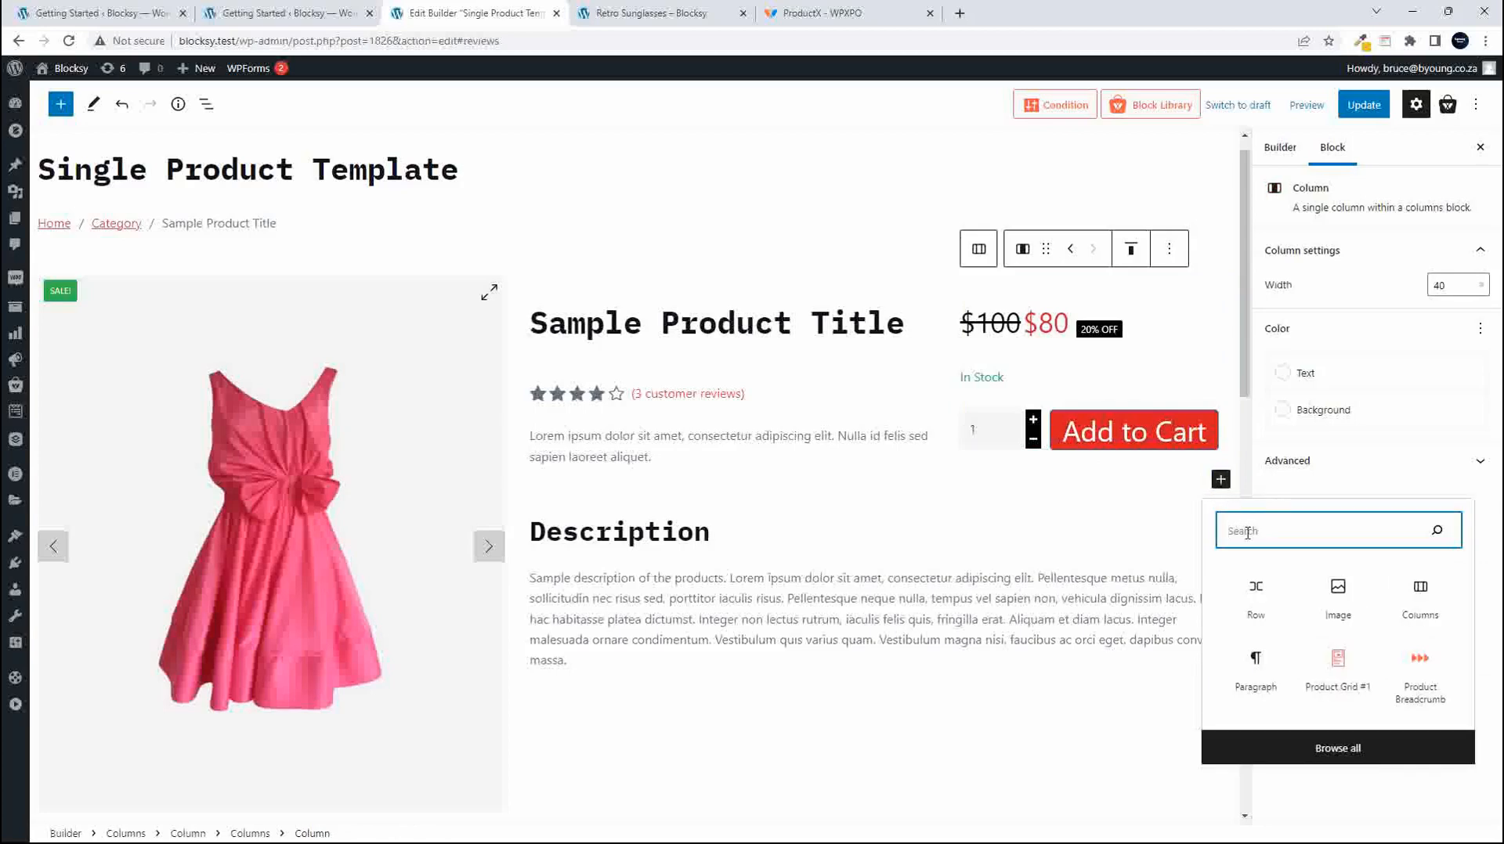
type("met")
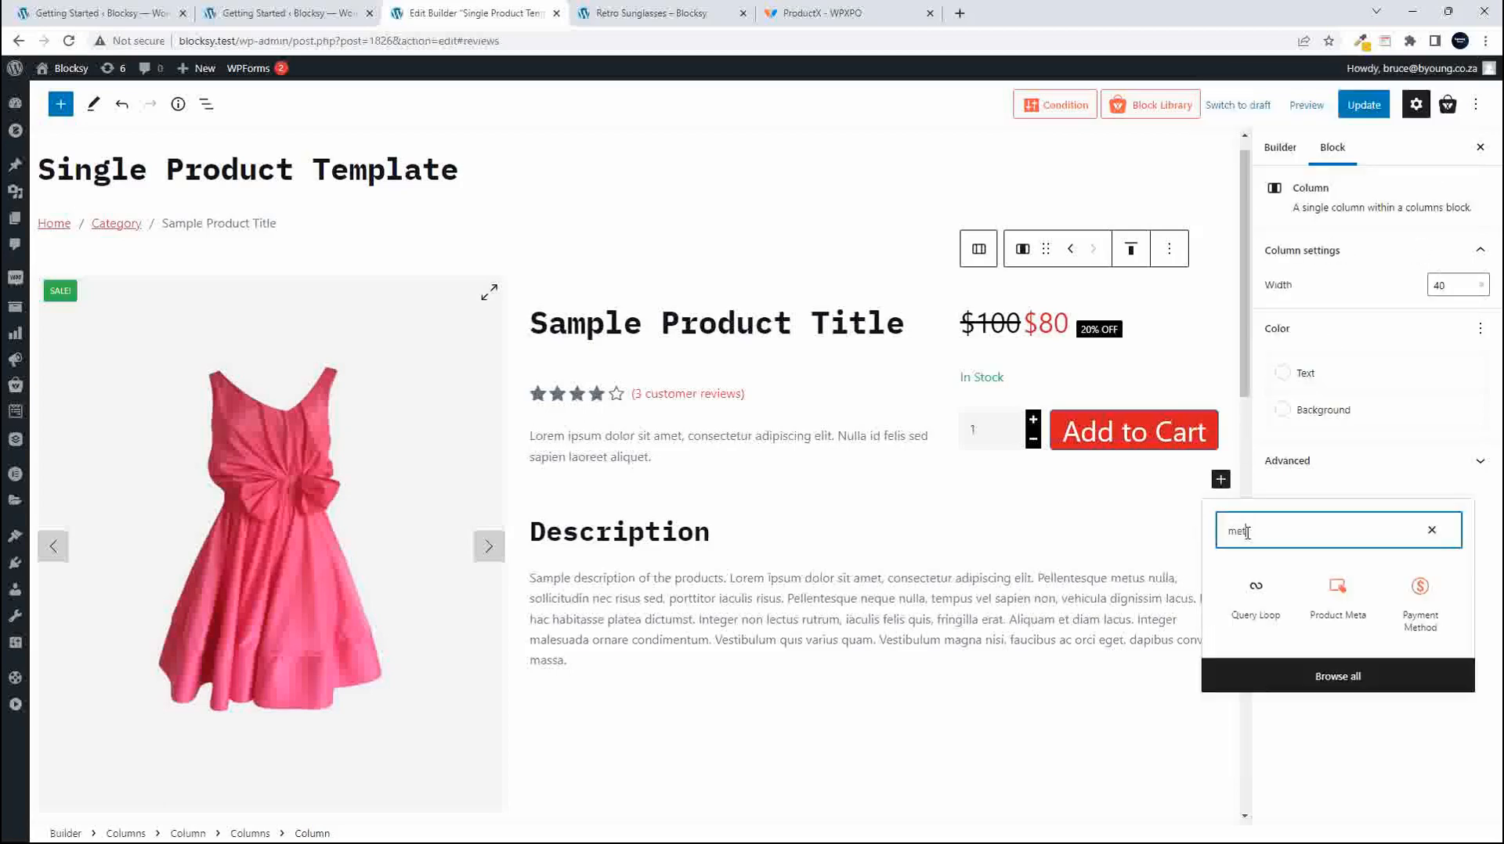
Add a Product Meta block below the Add to Cart button and publish the template change to the reloaded Retro Sunglasses page.
left_click(1338, 599)
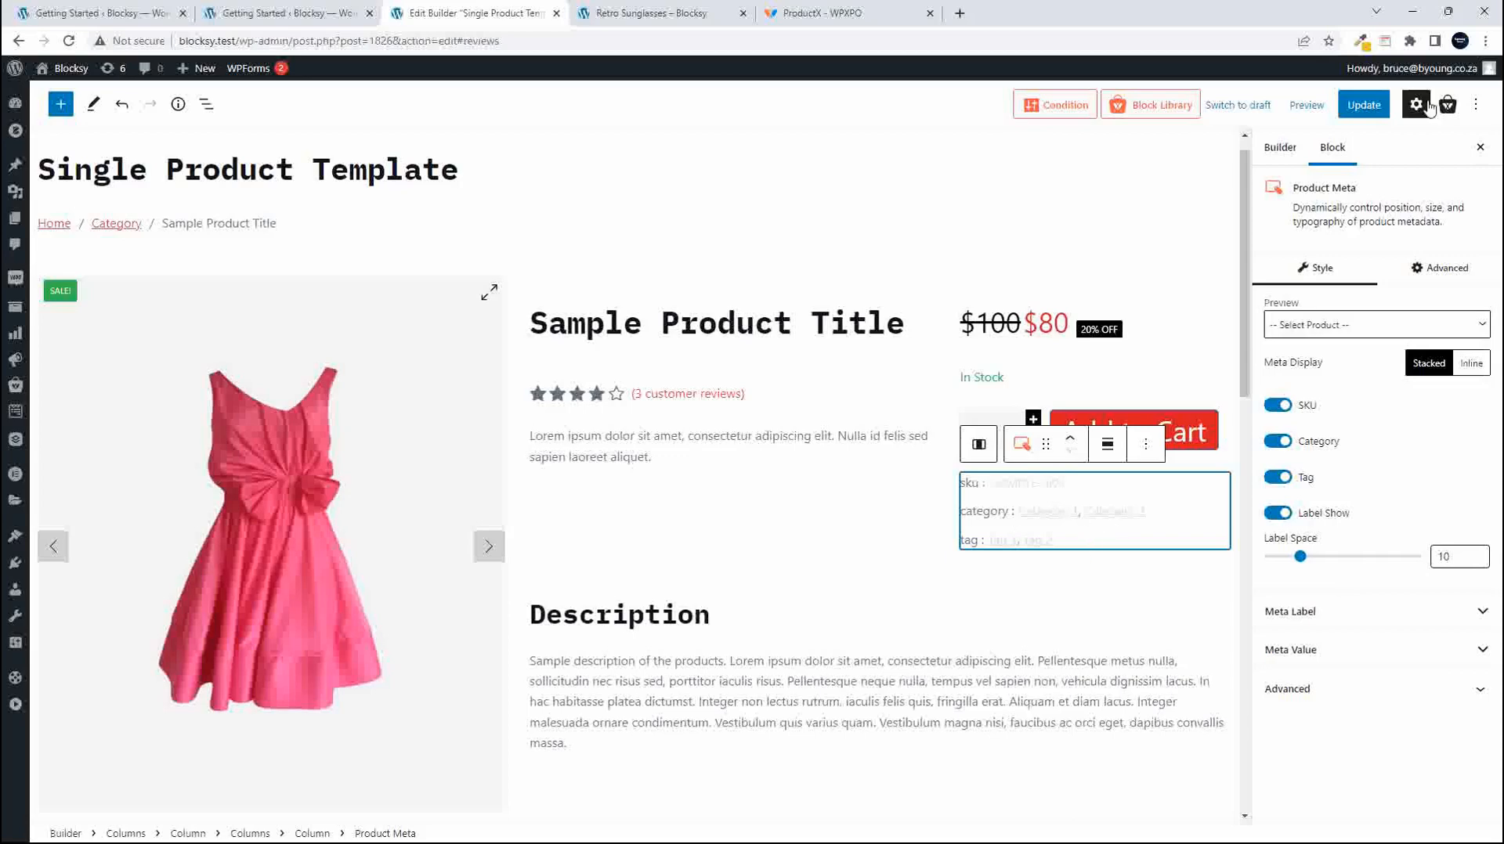
left_click(1363, 105)
left_click(756, 20)
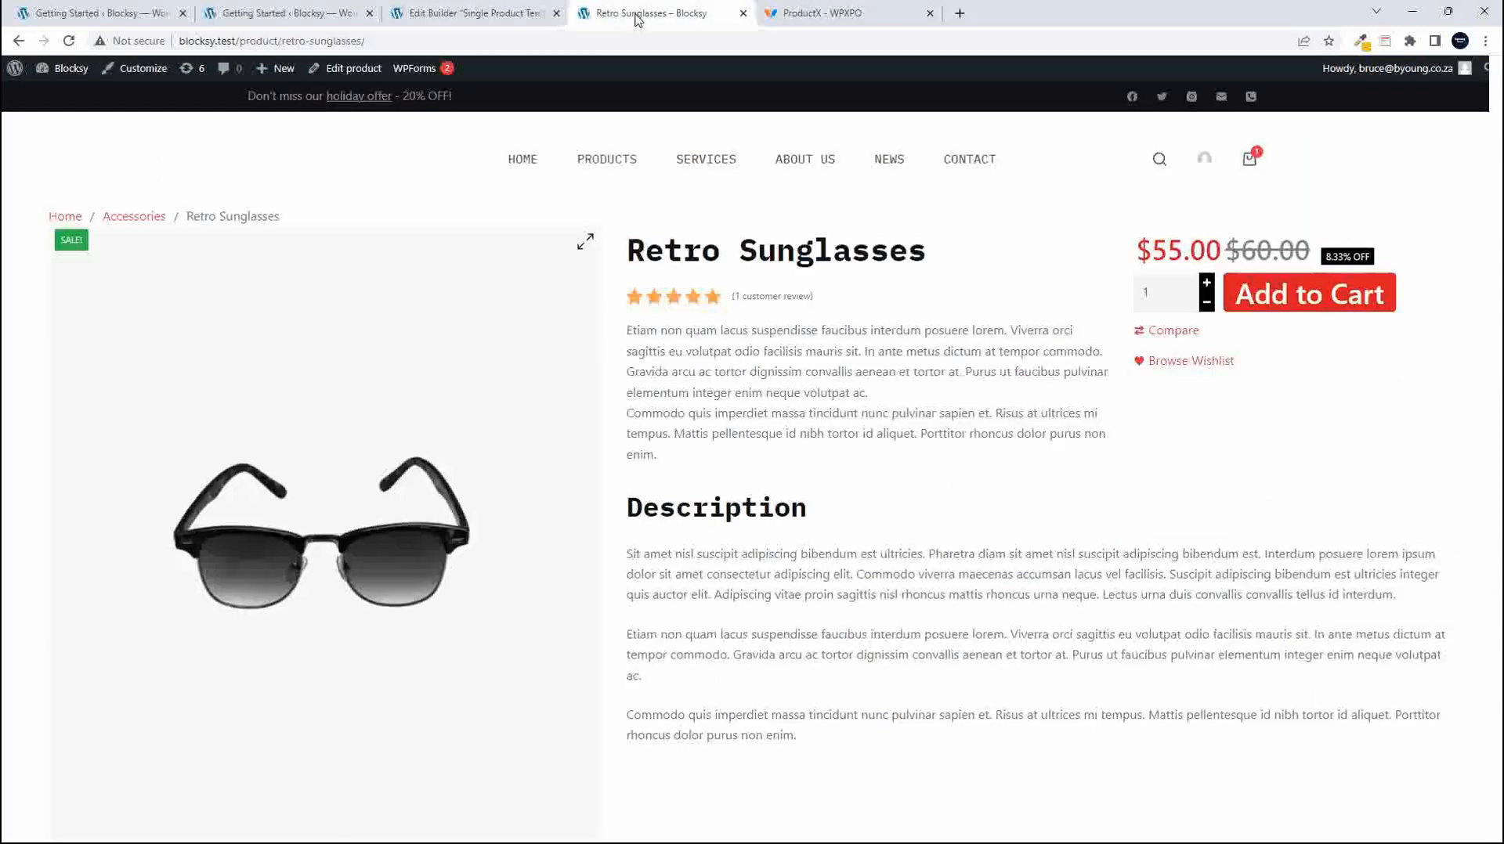
left_click(70, 42)
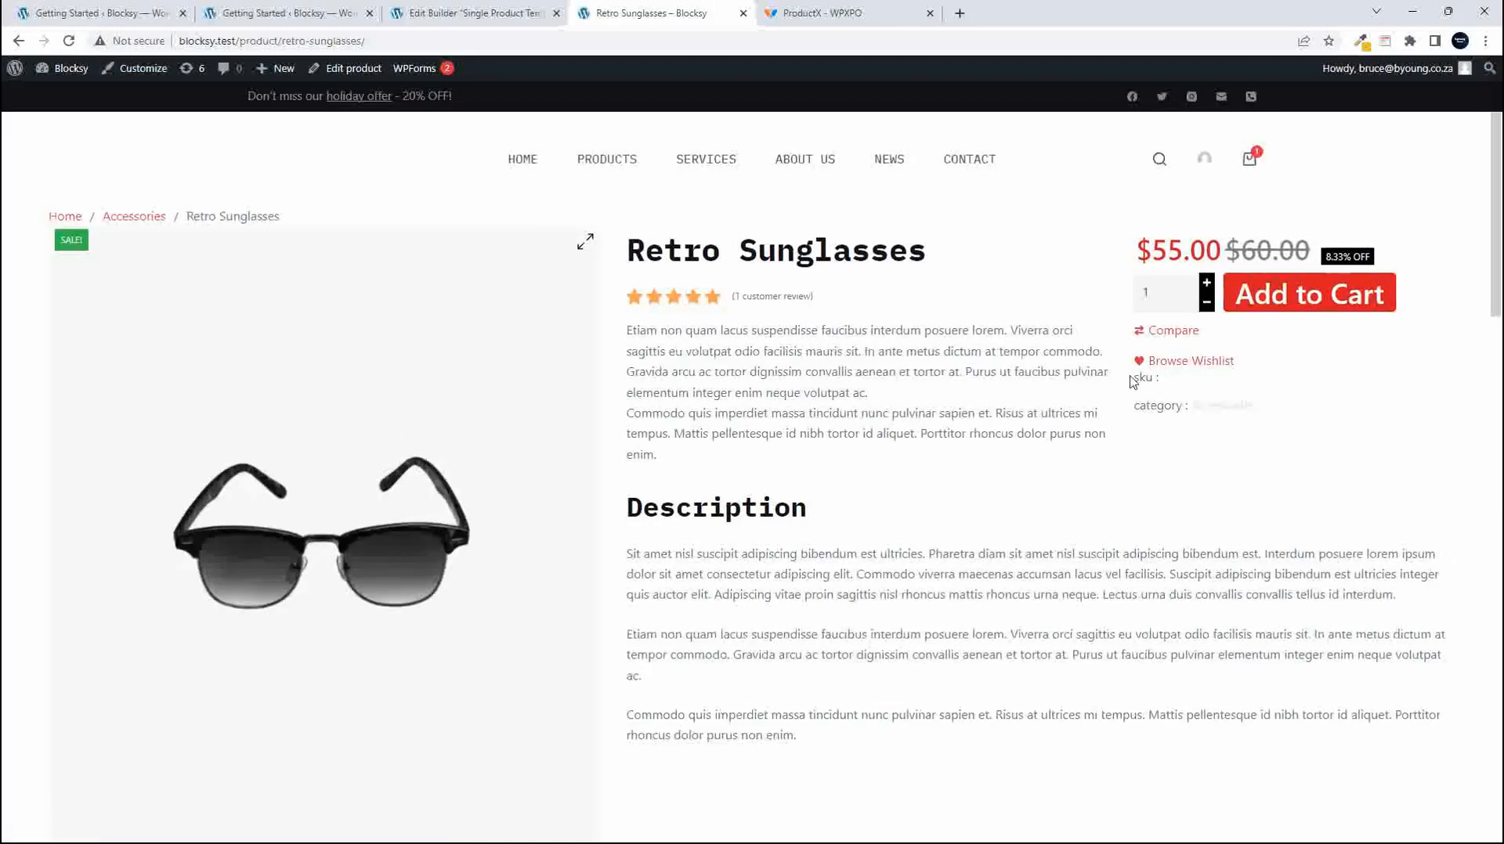
In the template editor, set the Product Meta block's top margin to 20 px.
left_click(460, 11)
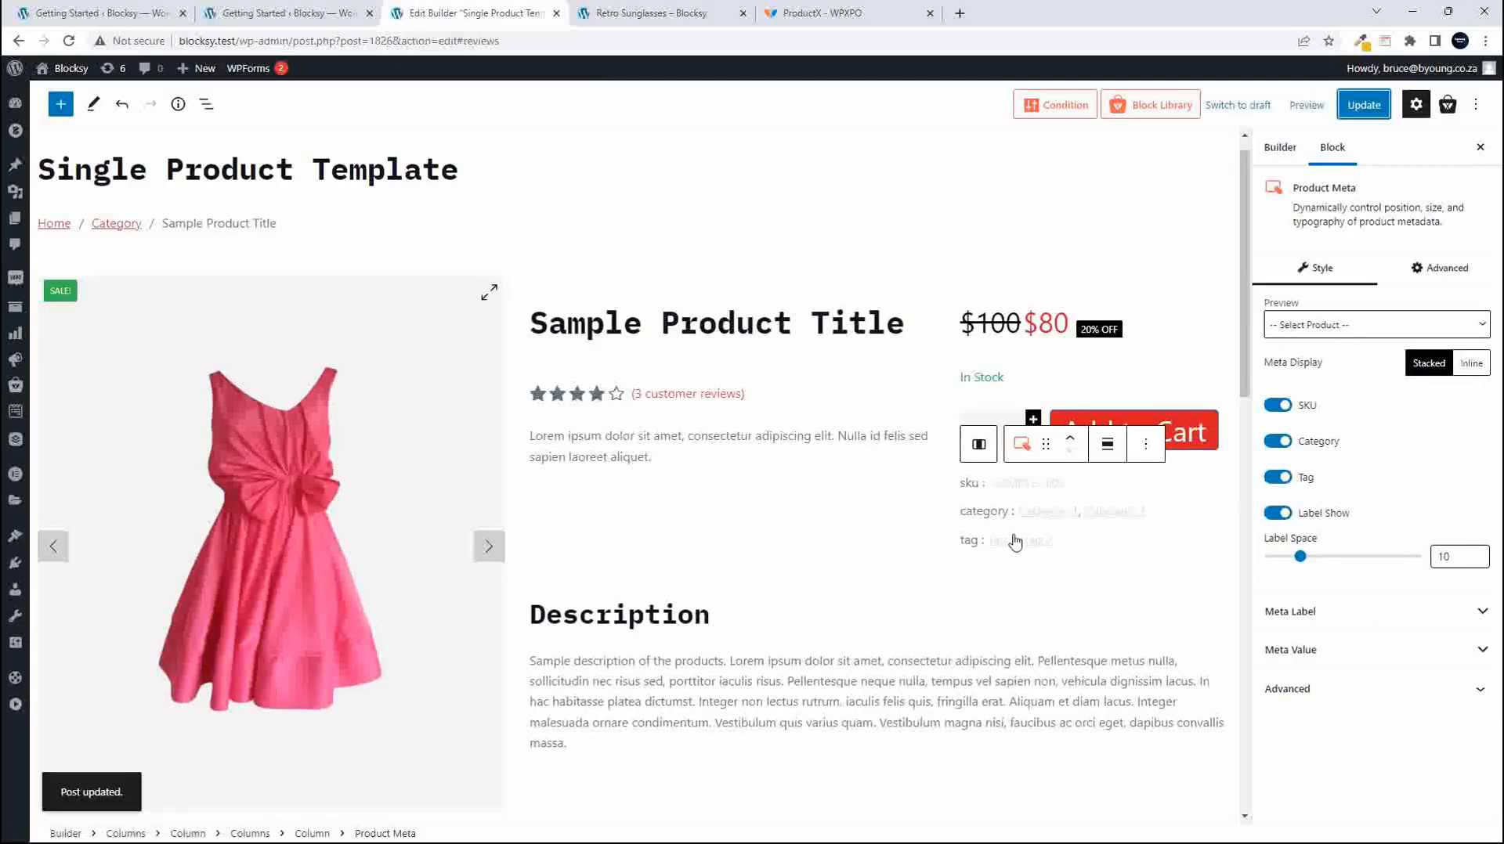
left_click(1106, 511)
left_click(1100, 501)
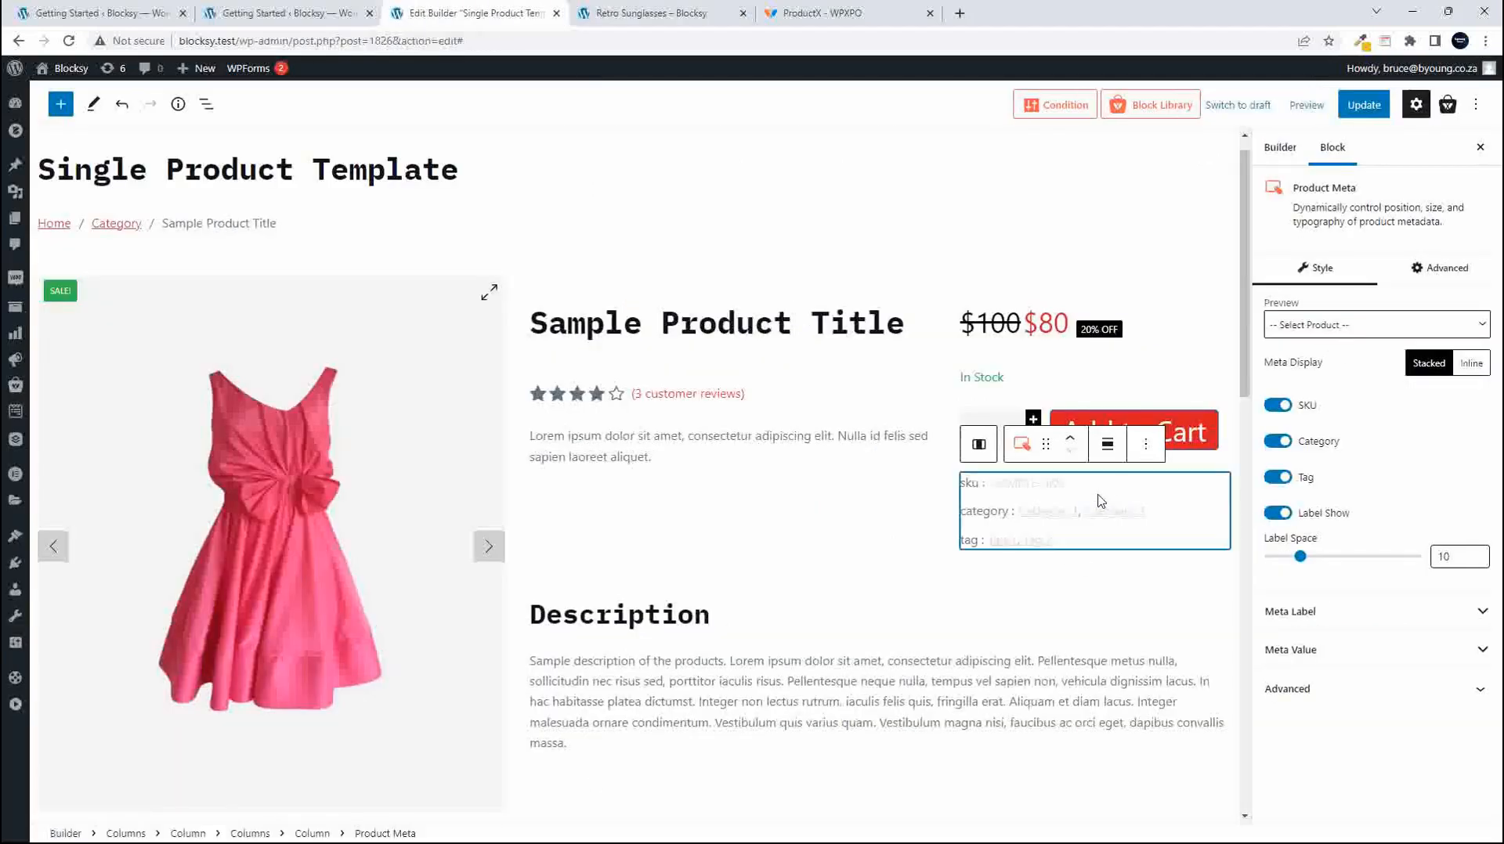
left_click(1449, 272)
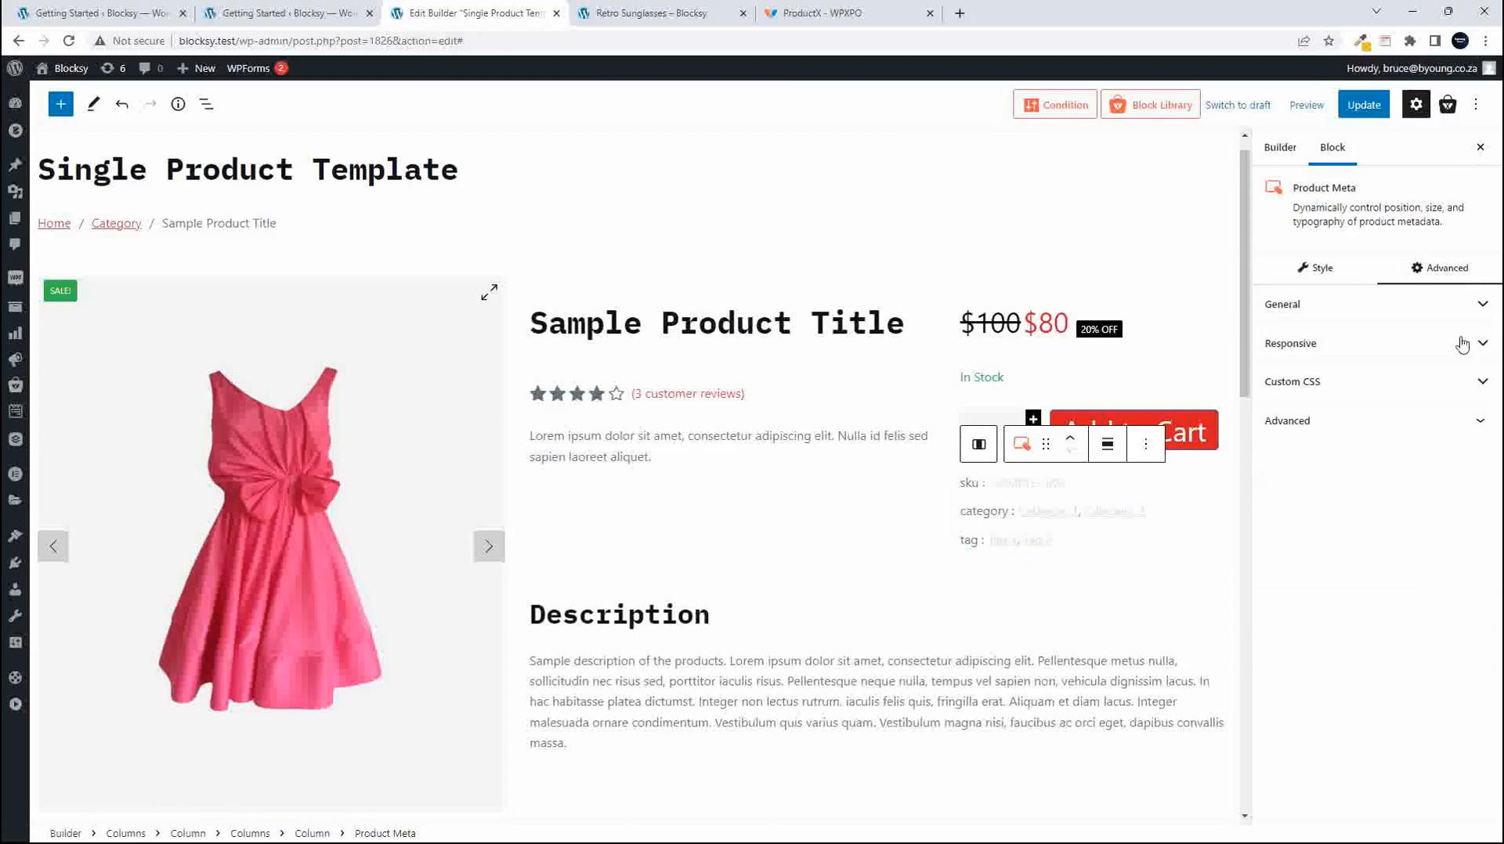
left_click(1292, 303)
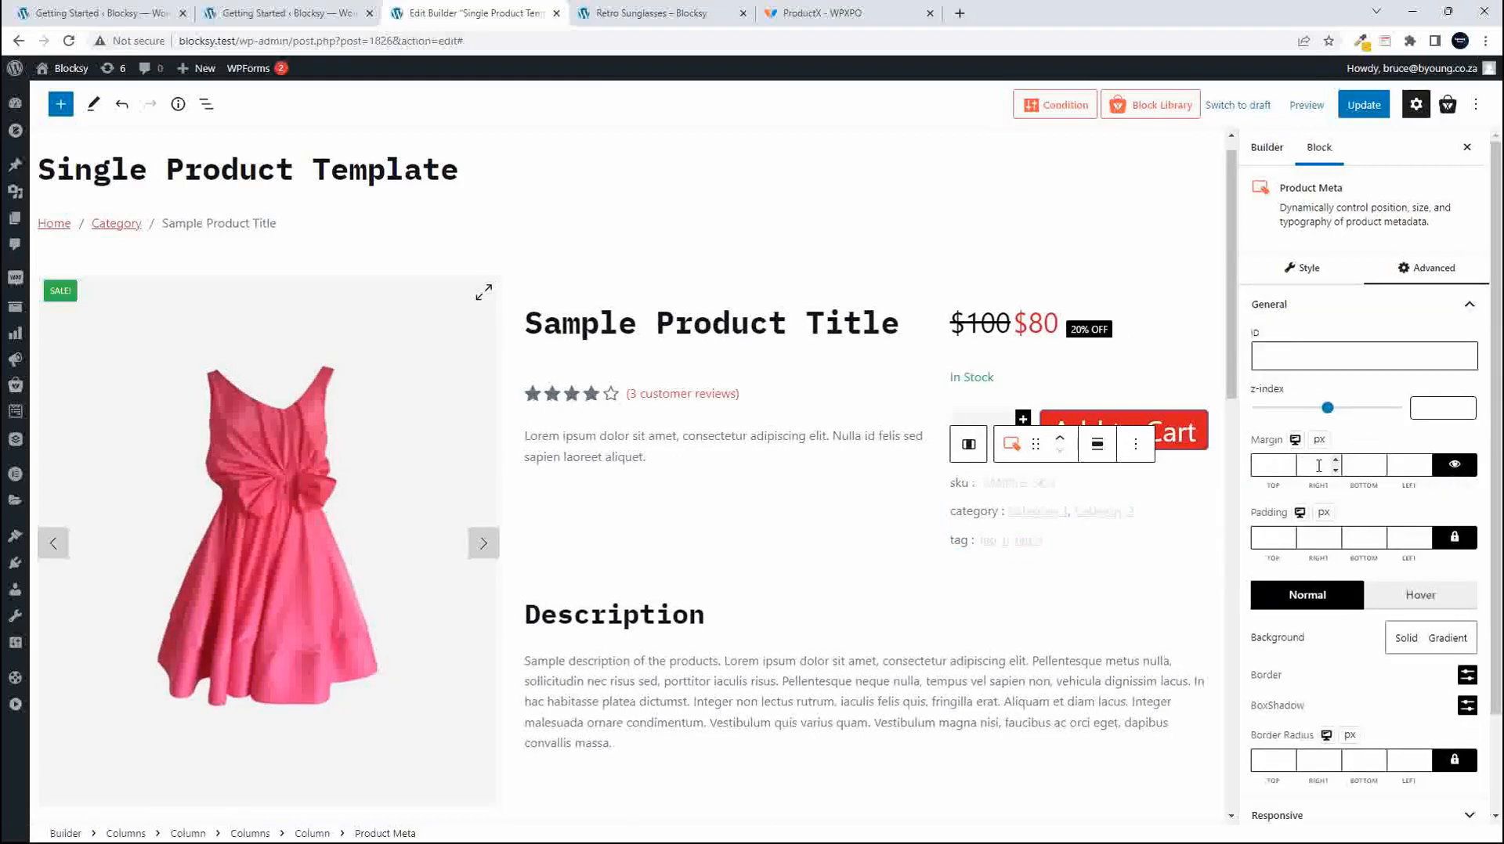
left_click(1274, 467)
type("20")
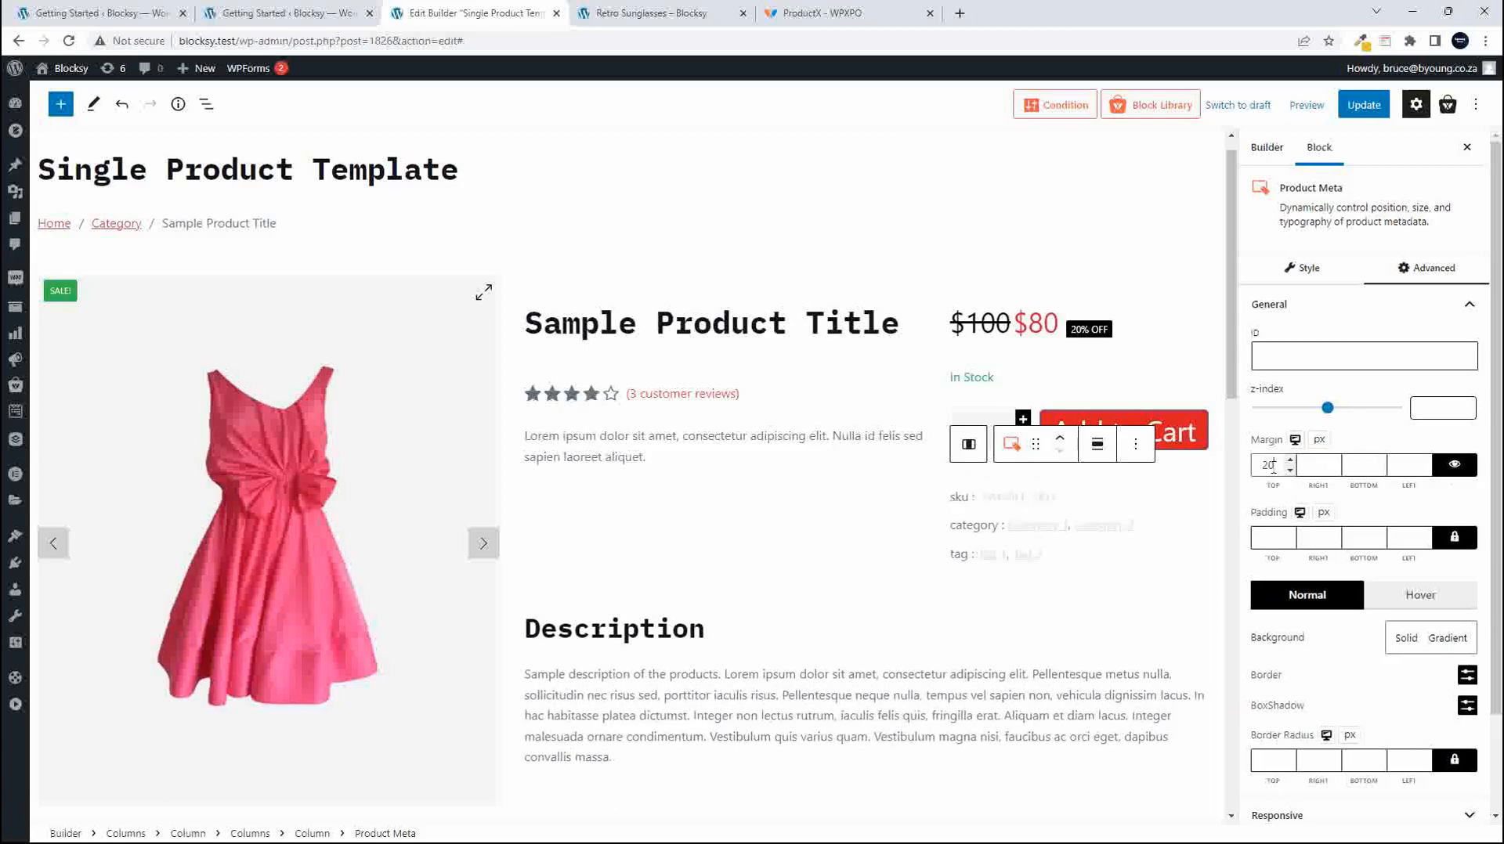
Update the template and reload the Retro Sunglasses page to check the spacing above the product meta.
left_click(1364, 104)
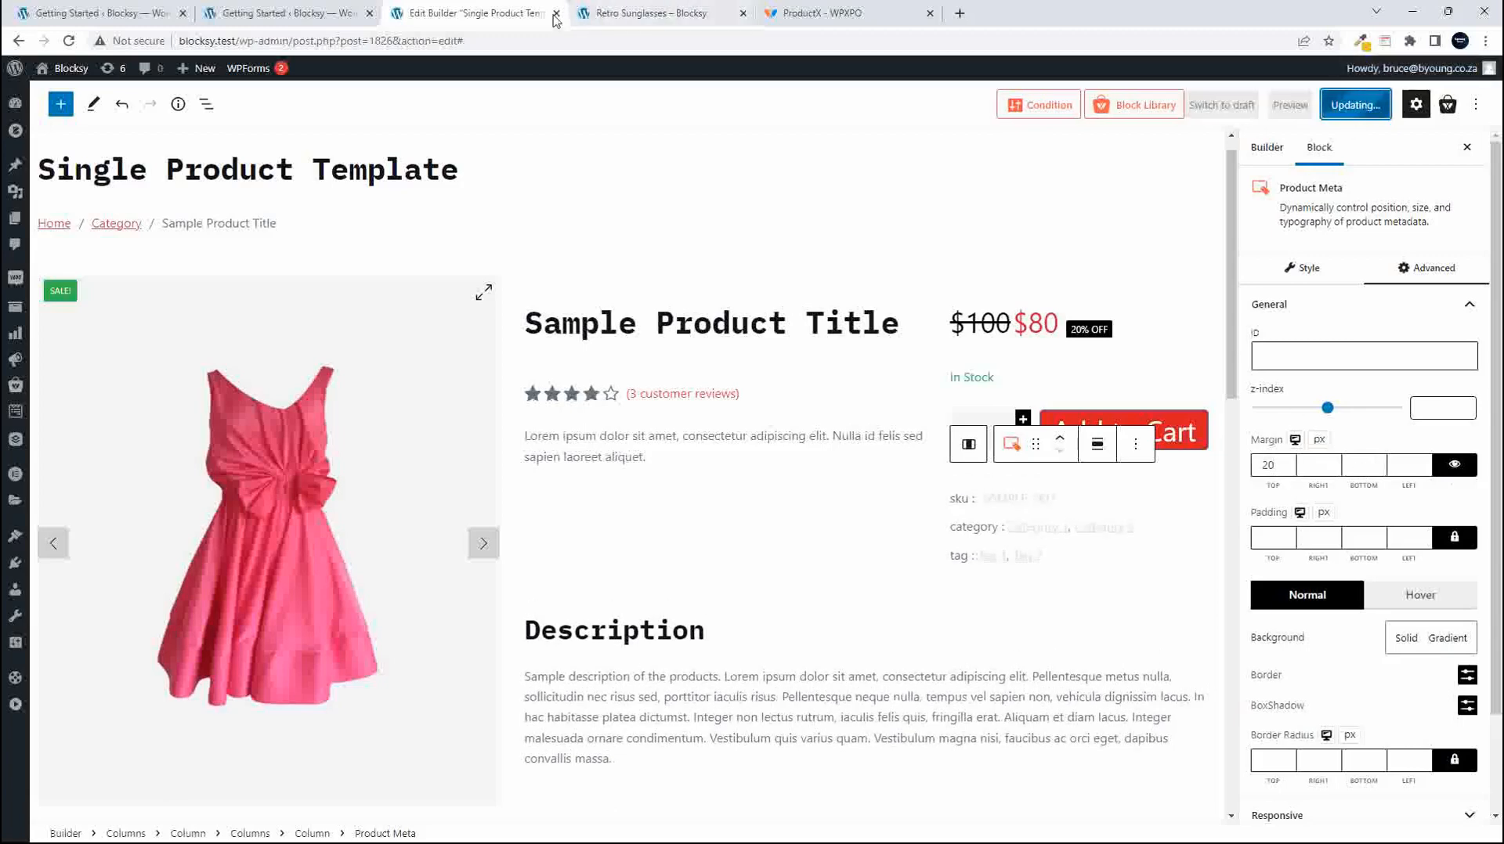
left_click(678, 13)
left_click(70, 41)
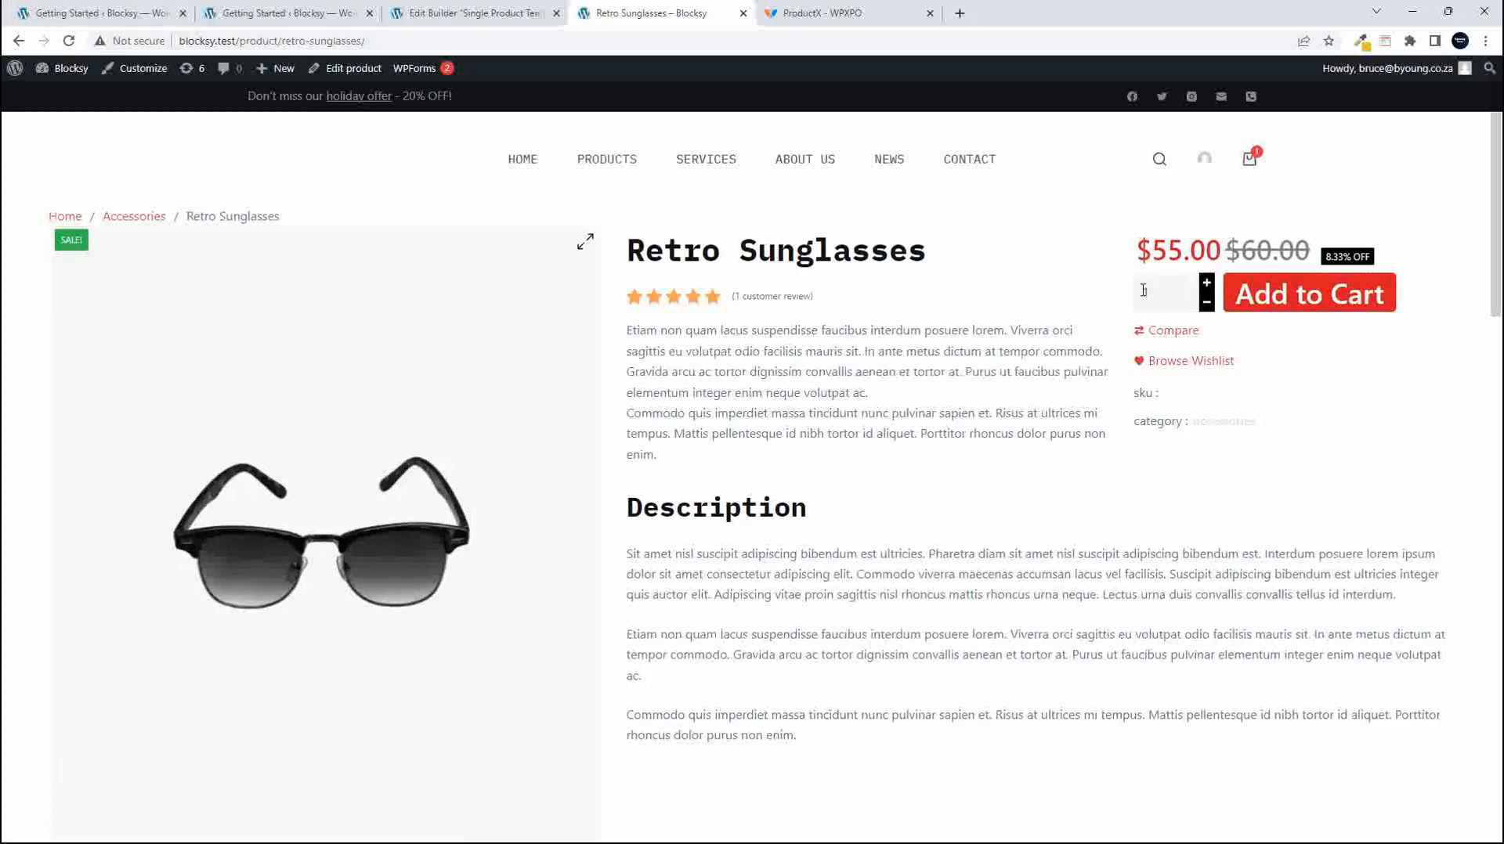
Back in the template editor, unlink the Product Price block's margins and set its bottom margin to 20 px.
left_click(506, 12)
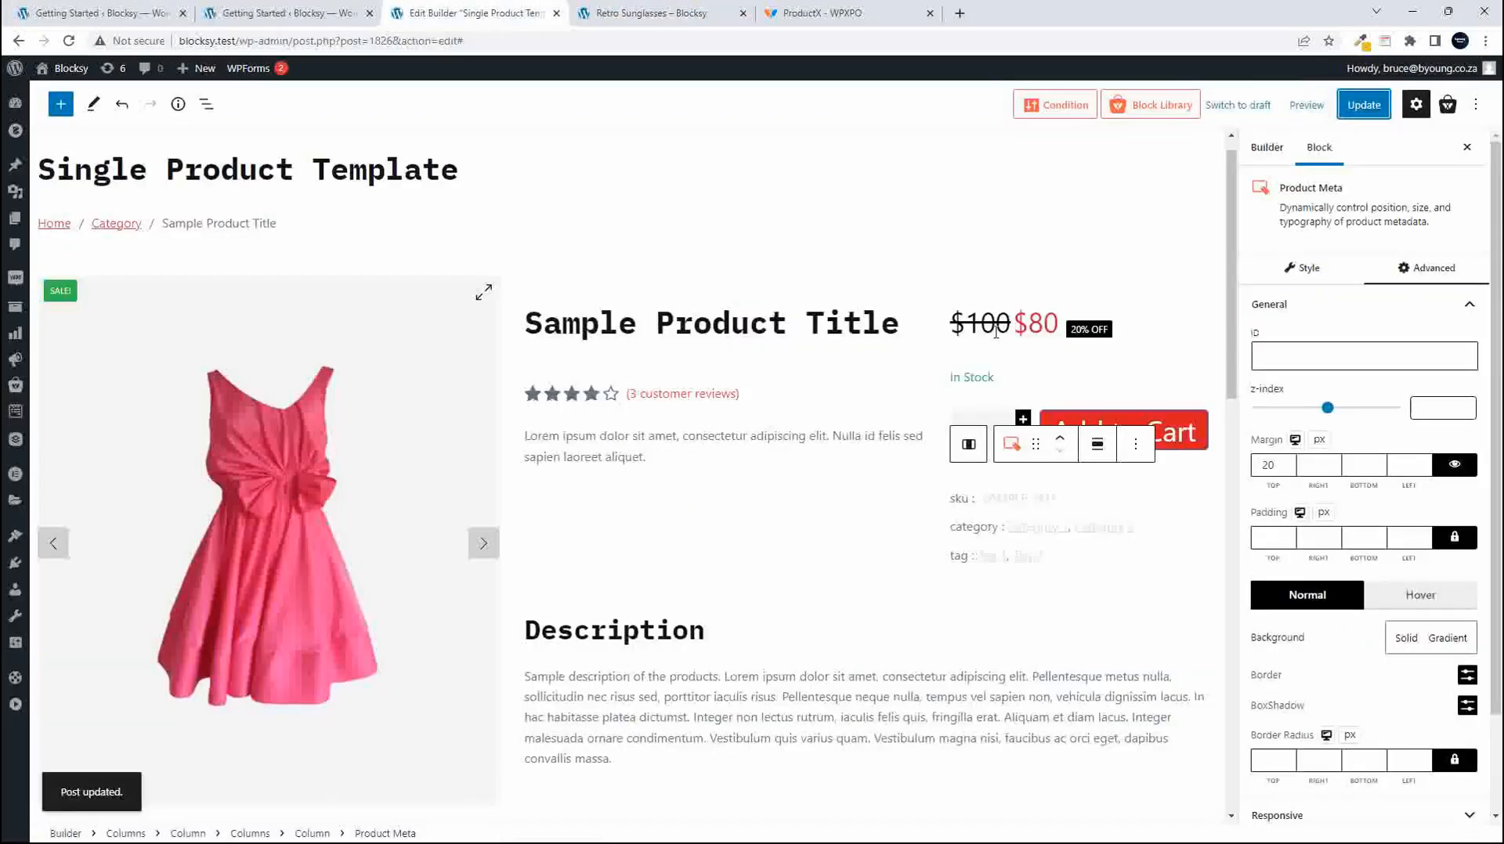
left_click(996, 332)
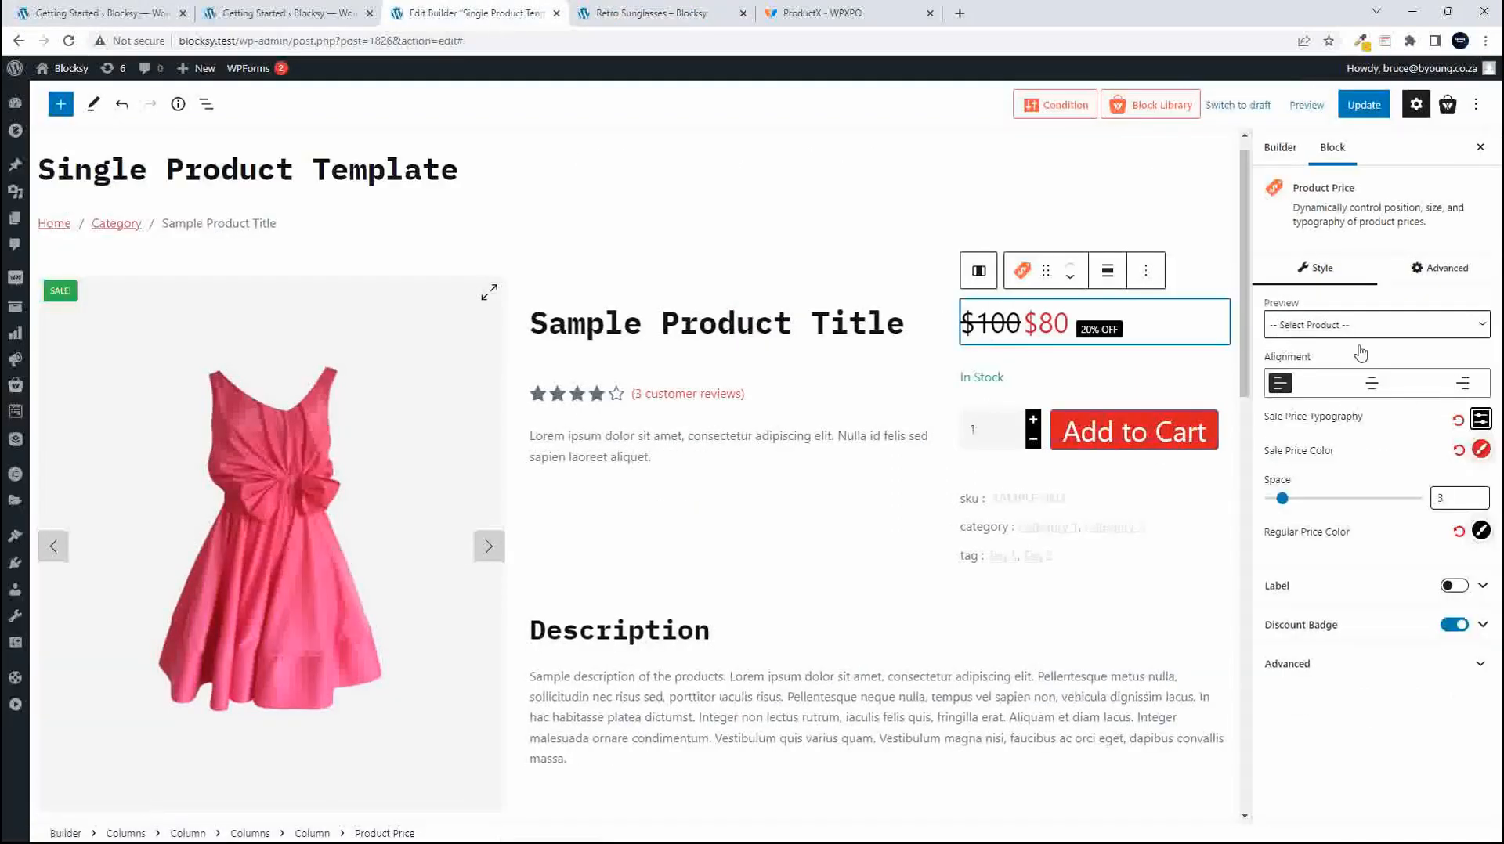
left_click(1427, 268)
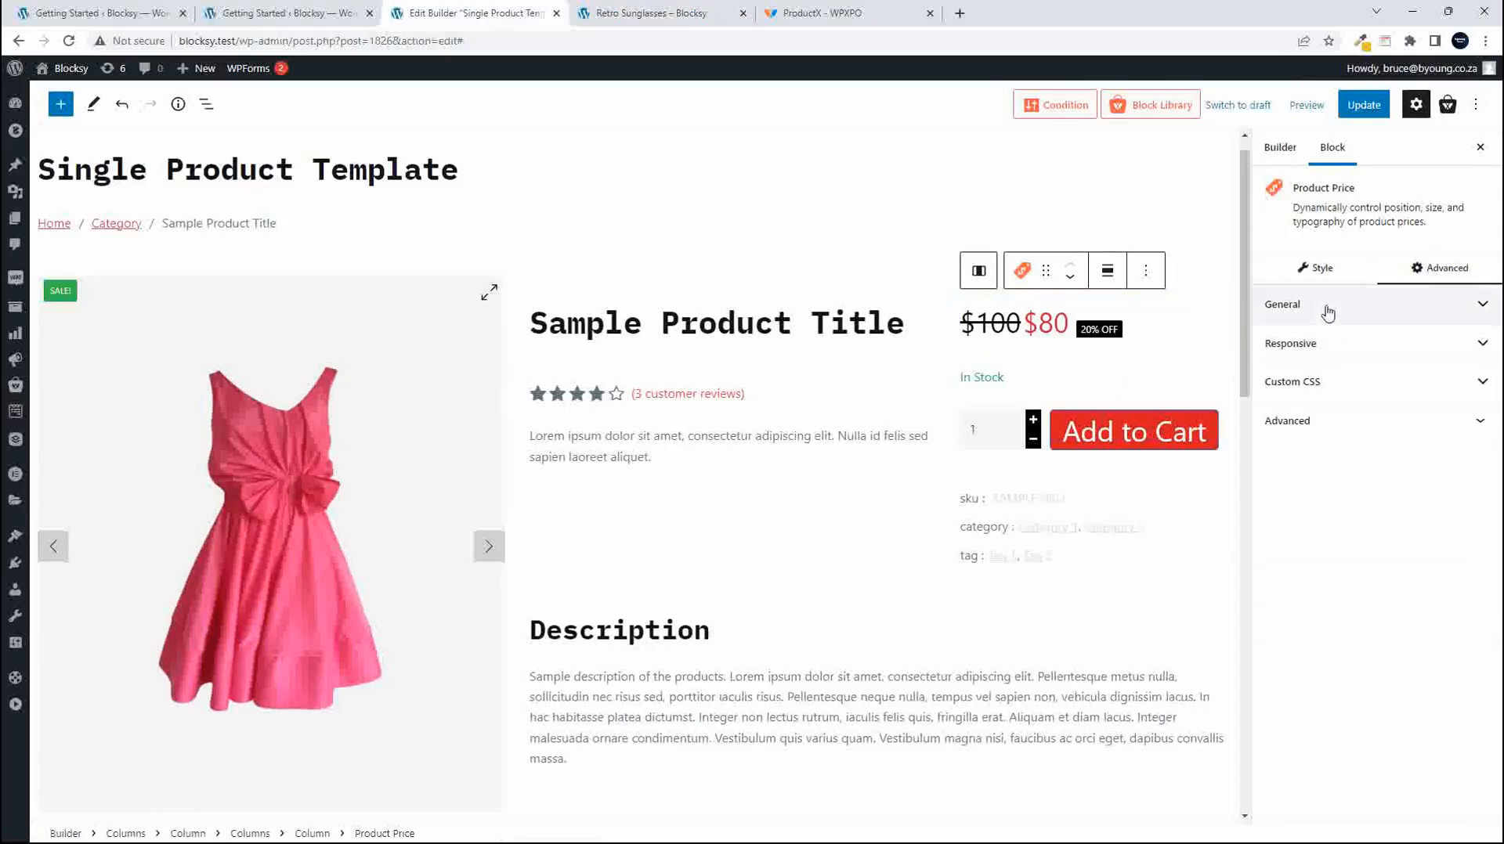
left_click(1327, 313)
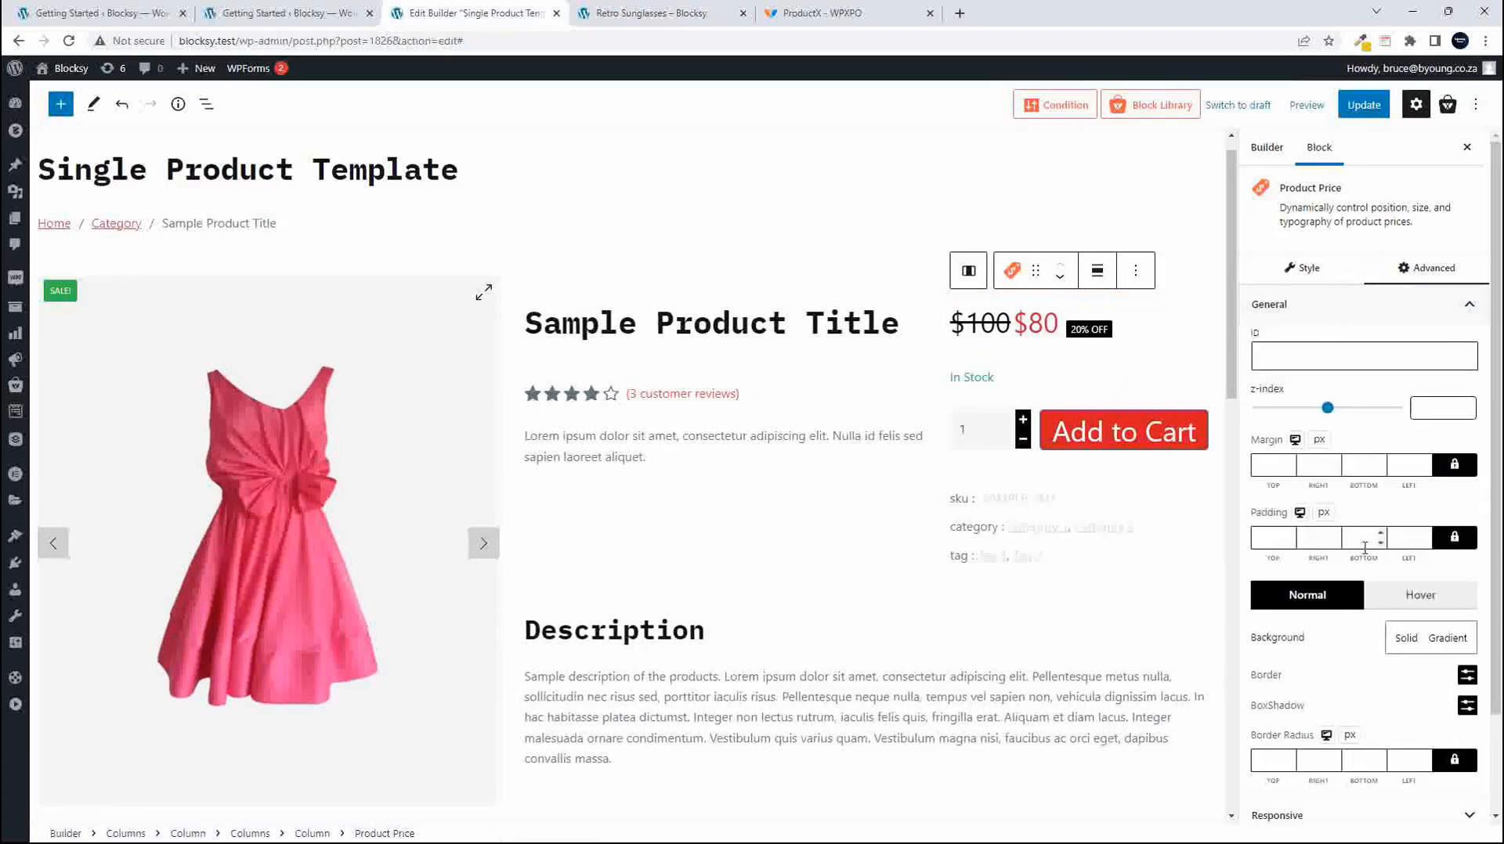
left_click(1456, 467)
left_click(1354, 468)
type("20")
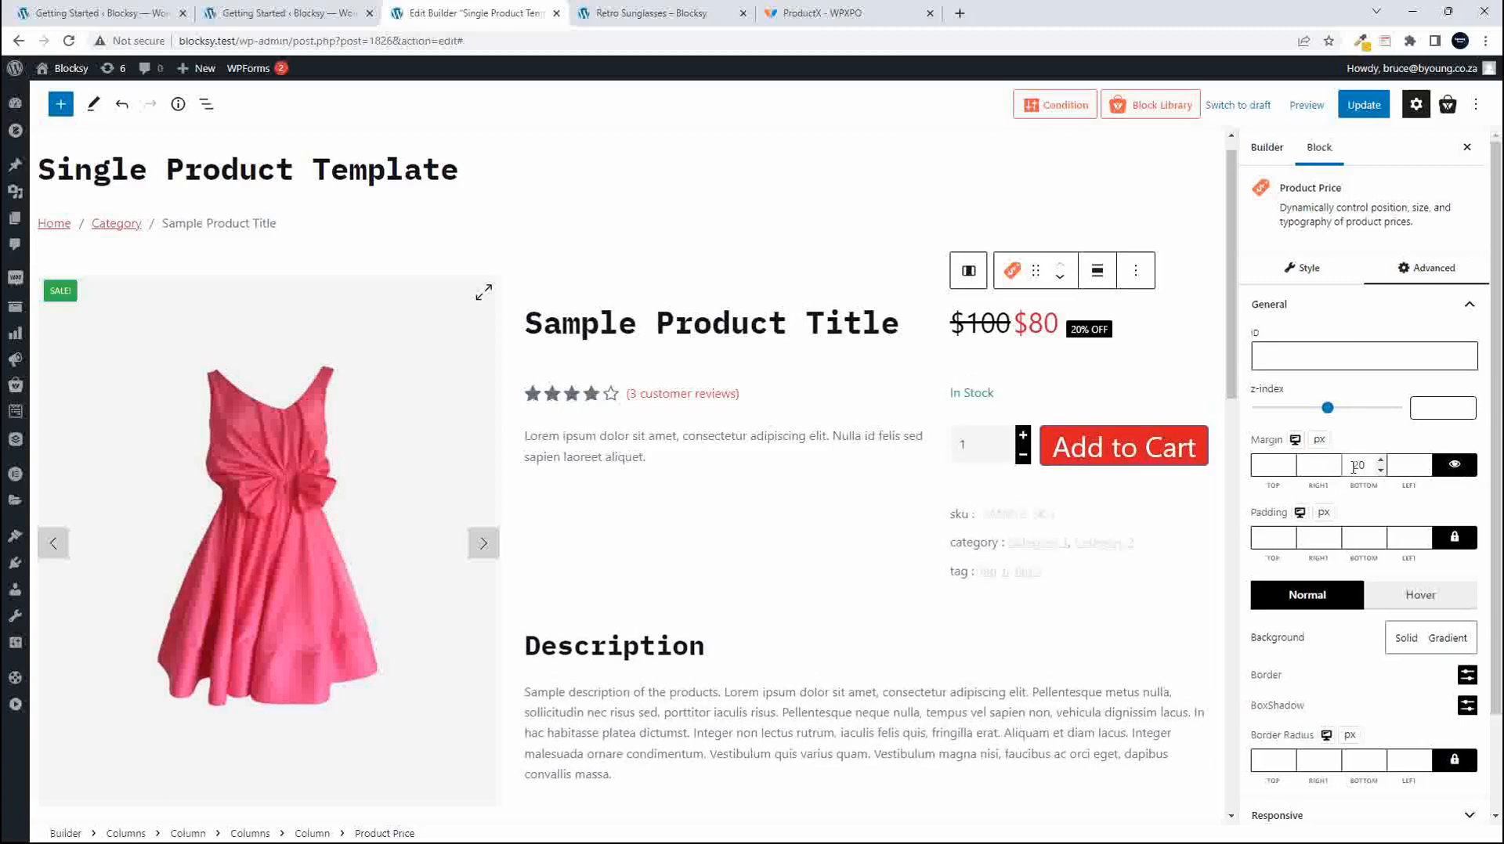
Unlink the Product Stock block's margins and set its bottom margin to 20 px.
left_click(969, 392)
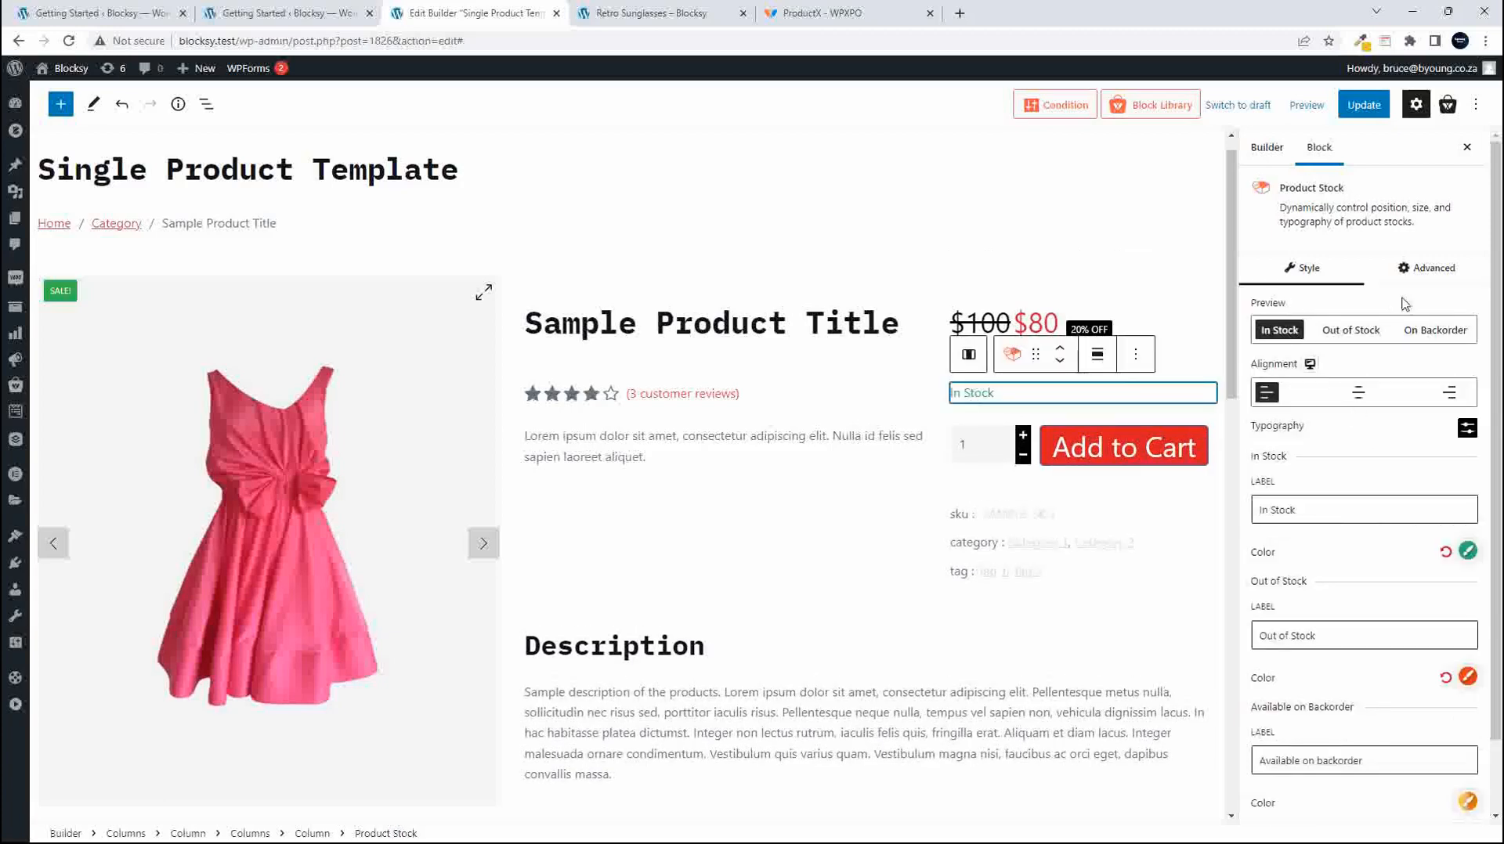
left_click(1427, 268)
left_click(1332, 315)
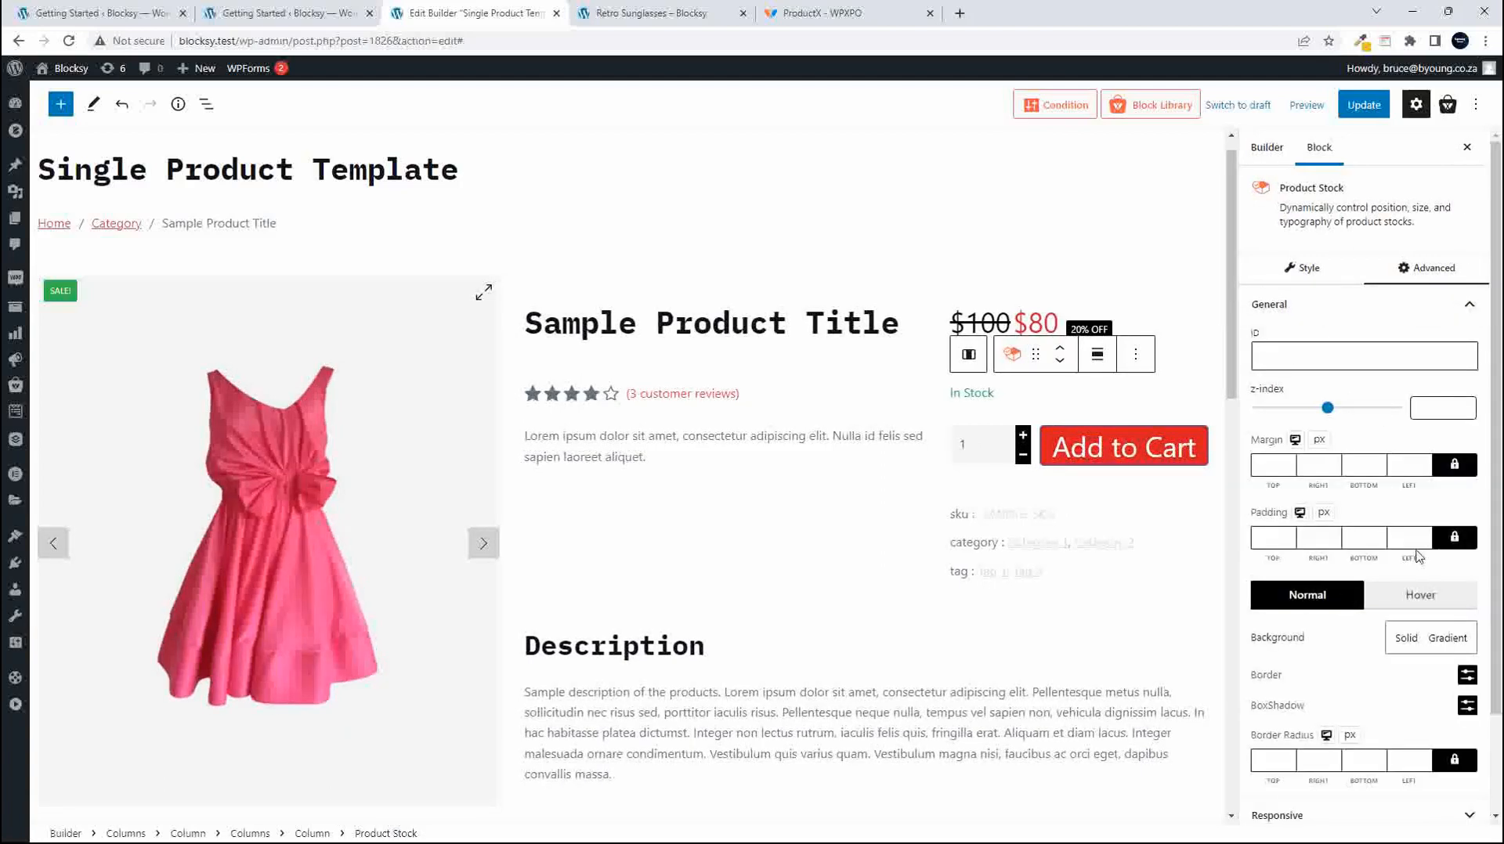
left_click(1455, 465)
Update the template and reload the Retro Sunglasses page to check the price and stock spacing.
left_click(1364, 105)
left_click(643, 13)
key("F5")
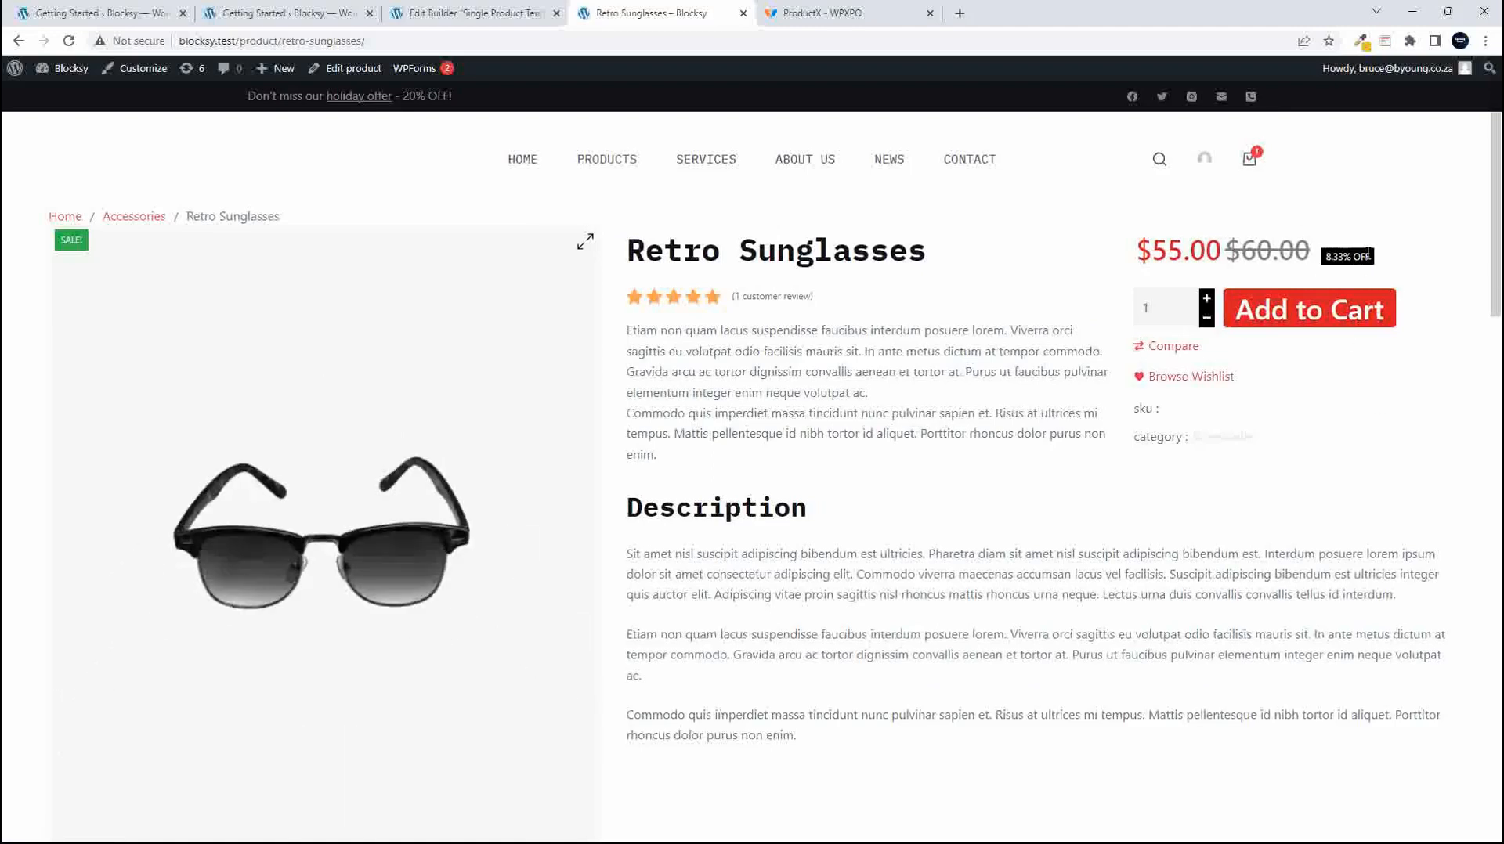
Return to the template editor and turn off the Product Price block's discount badge.
left_click(419, 11)
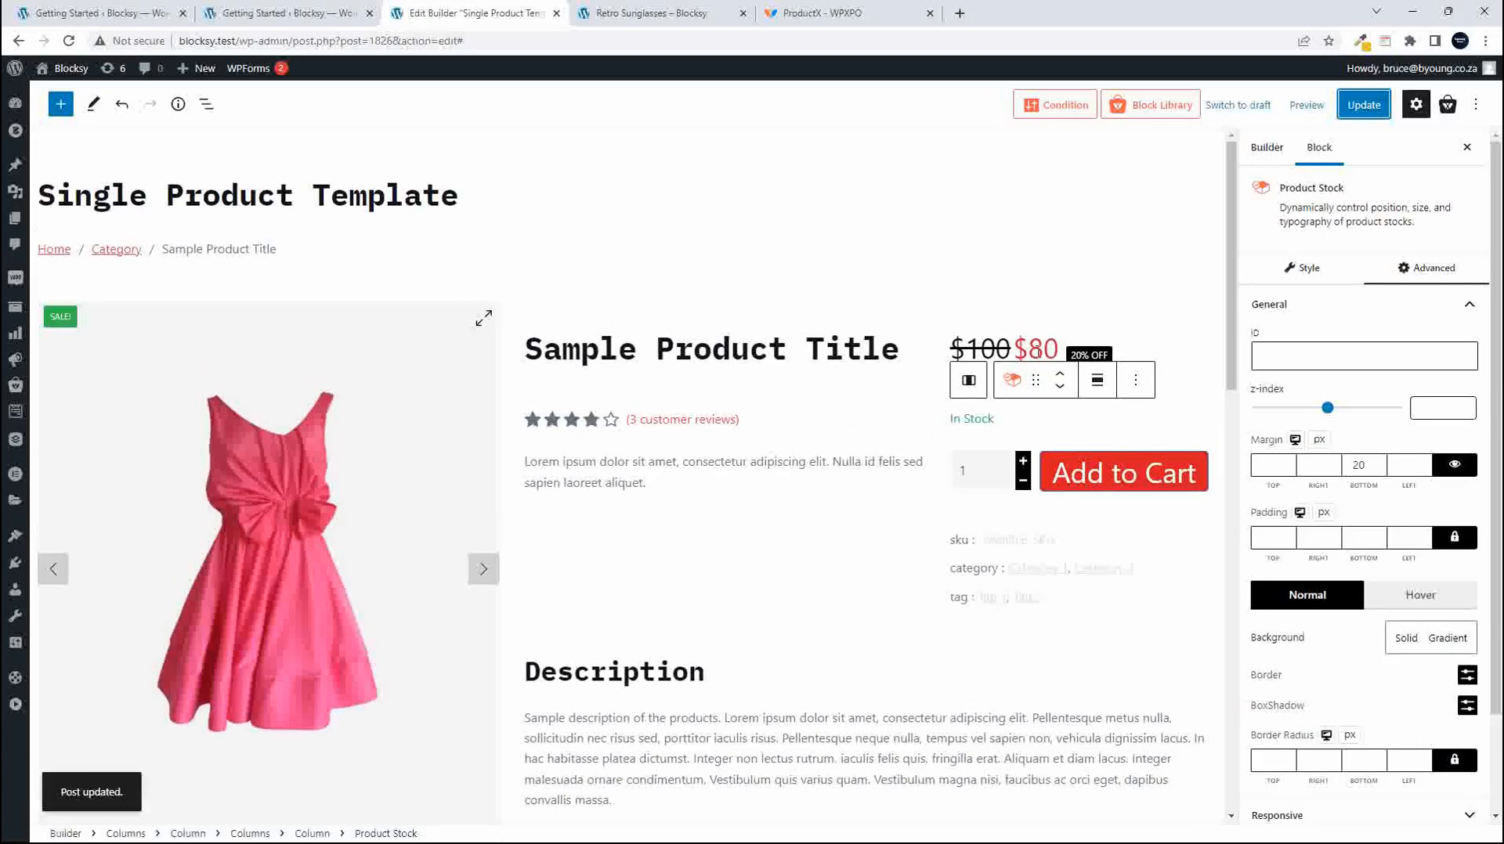
left_click(1000, 343)
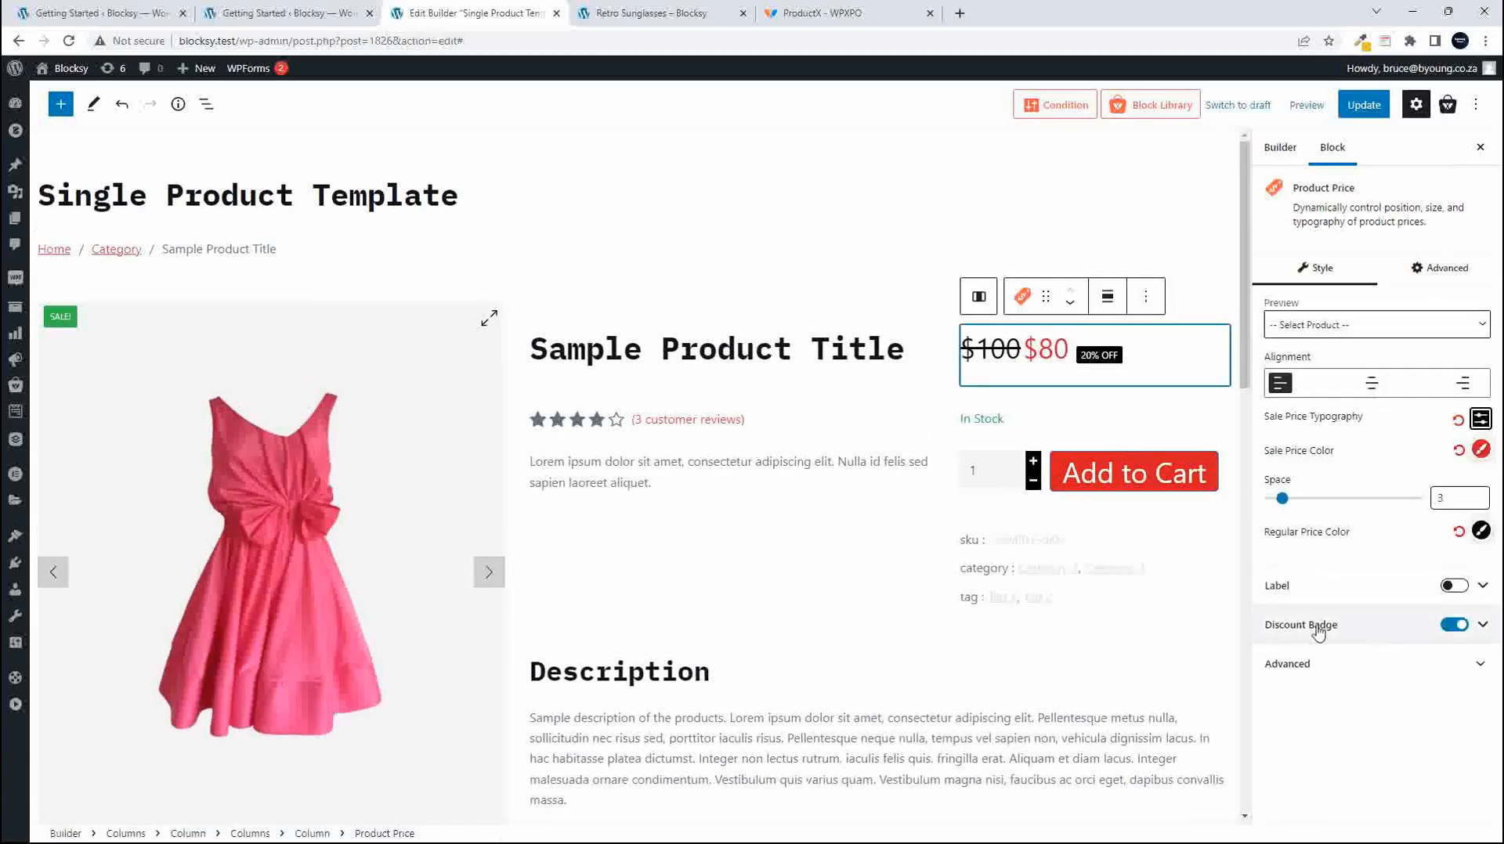
left_click(1454, 625)
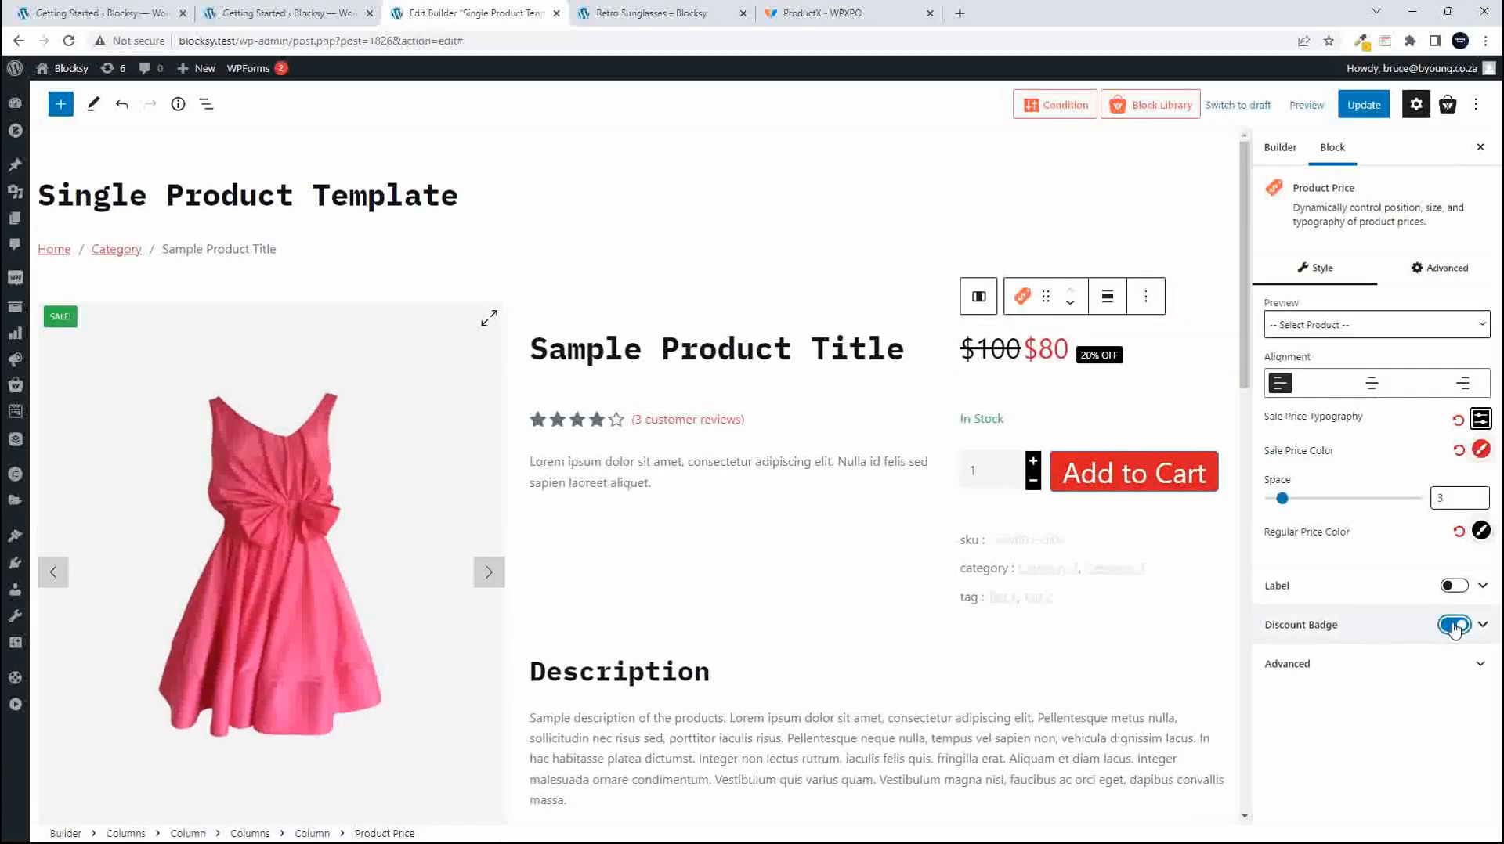
Update the template and review the reloaded Retro Sunglasses page, including the price area and the related products.
left_click(1363, 110)
left_click(585, 19)
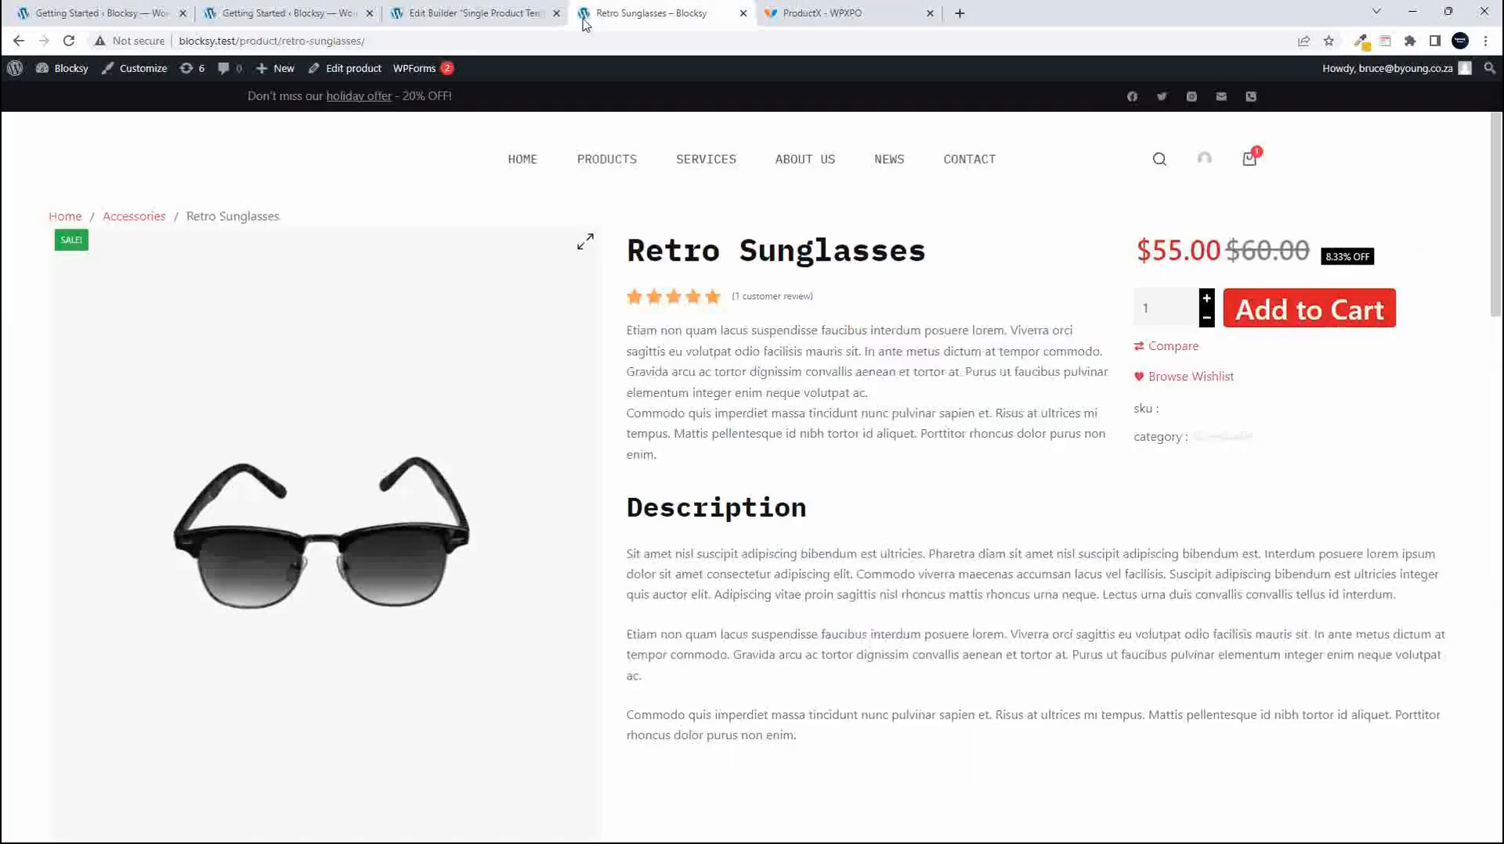
left_click(69, 41)
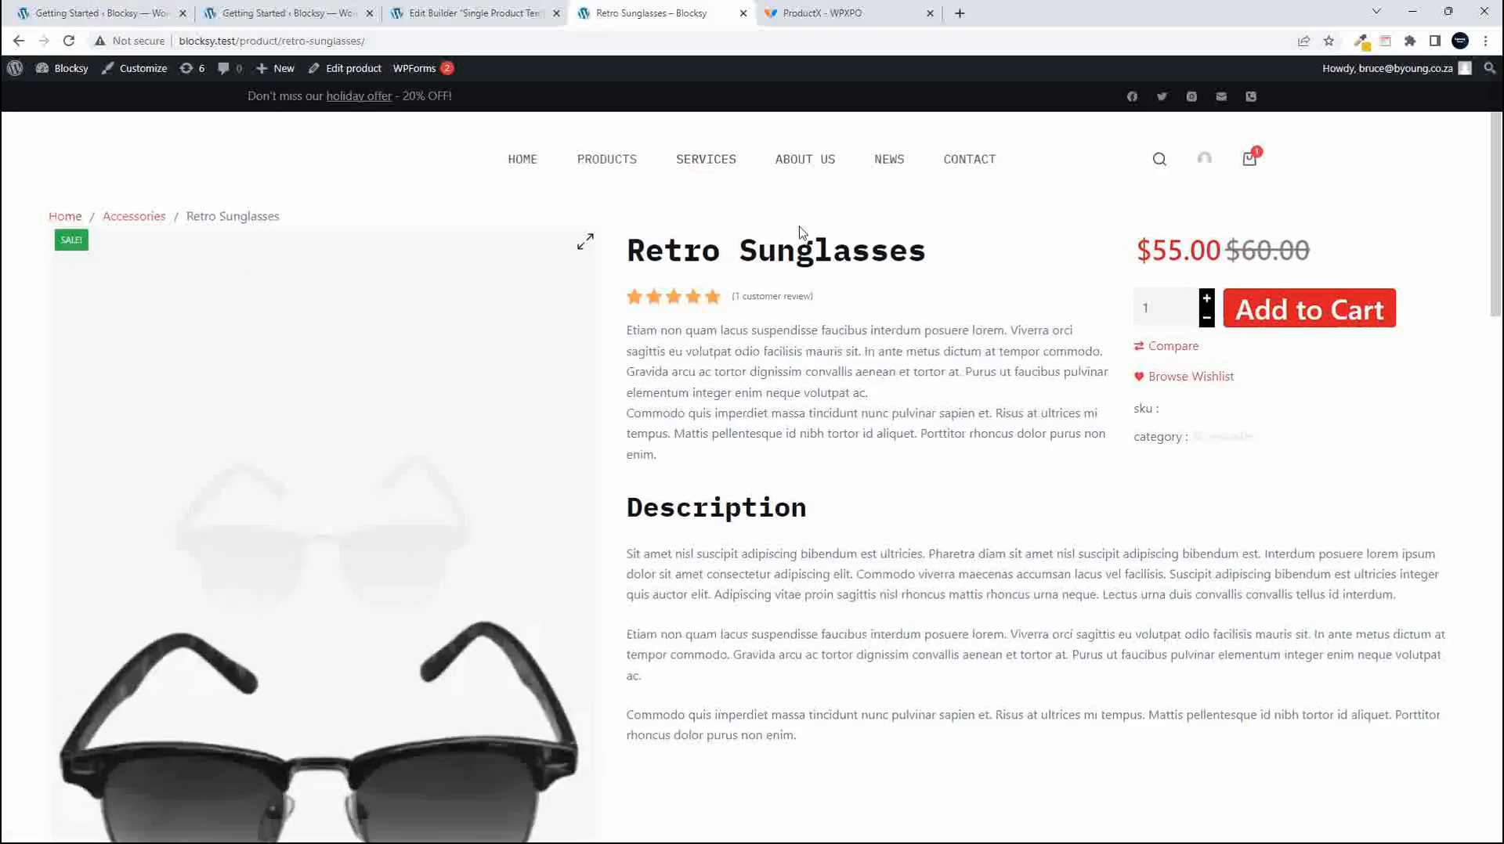
scroll(895, 437, "down", 15)
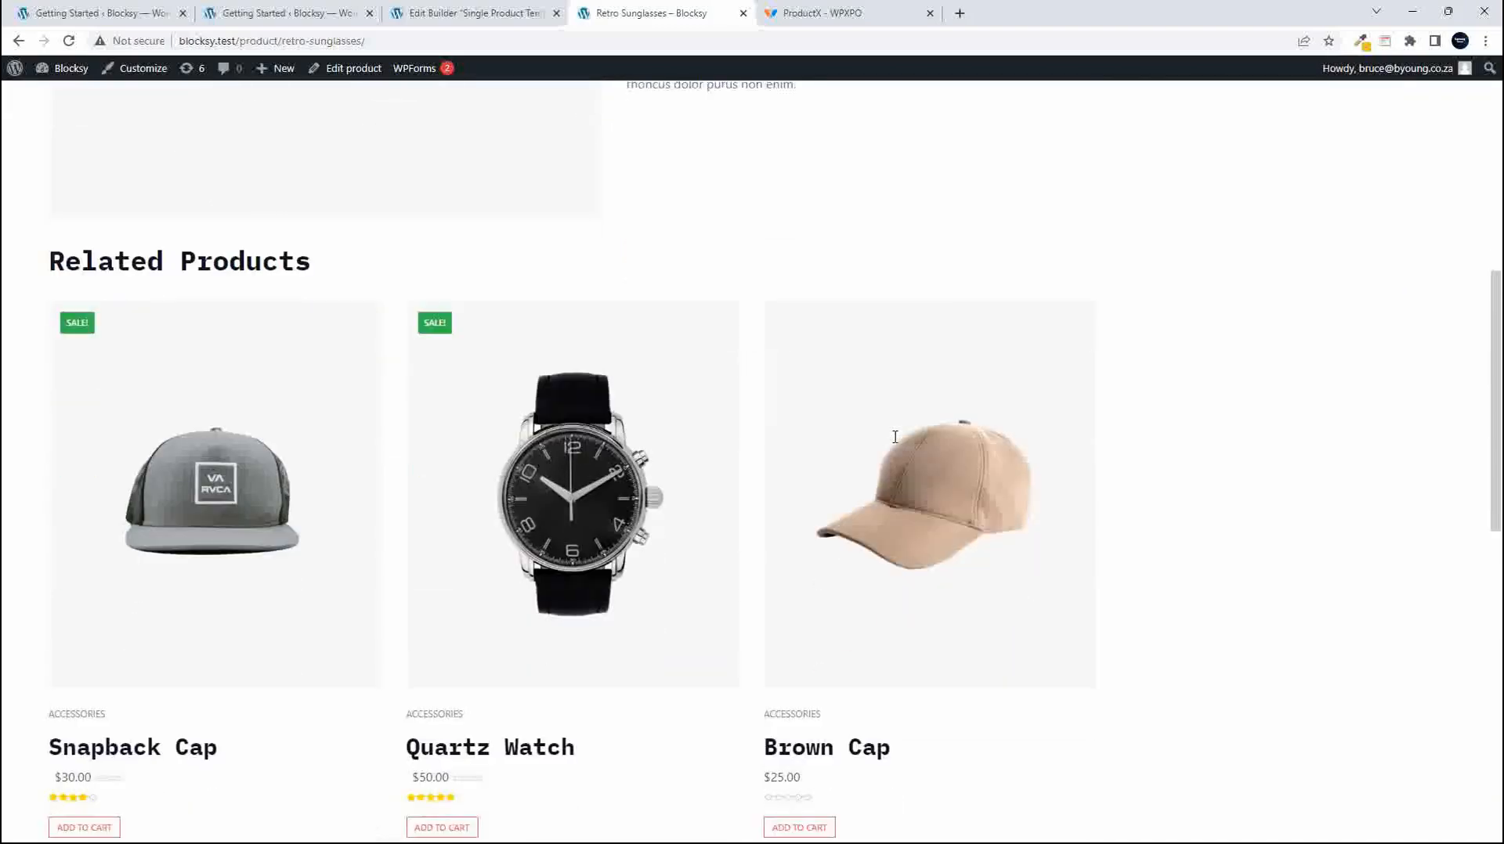
scroll(896, 444, "up", 15)
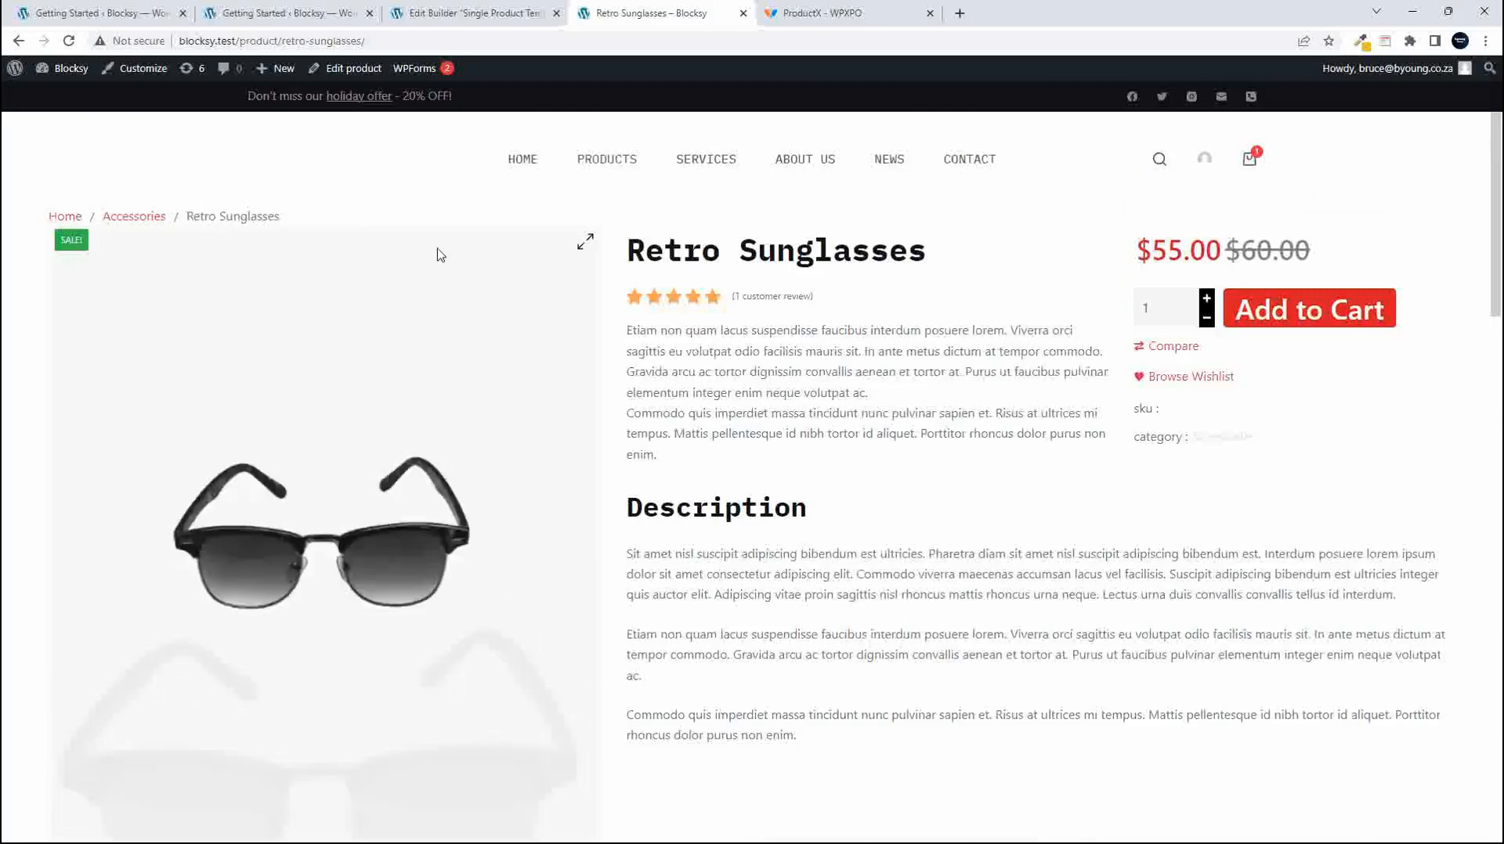
In the template editor, set the Product Breadcrumb block's padding to 20 px on all sides.
left_click(474, 13)
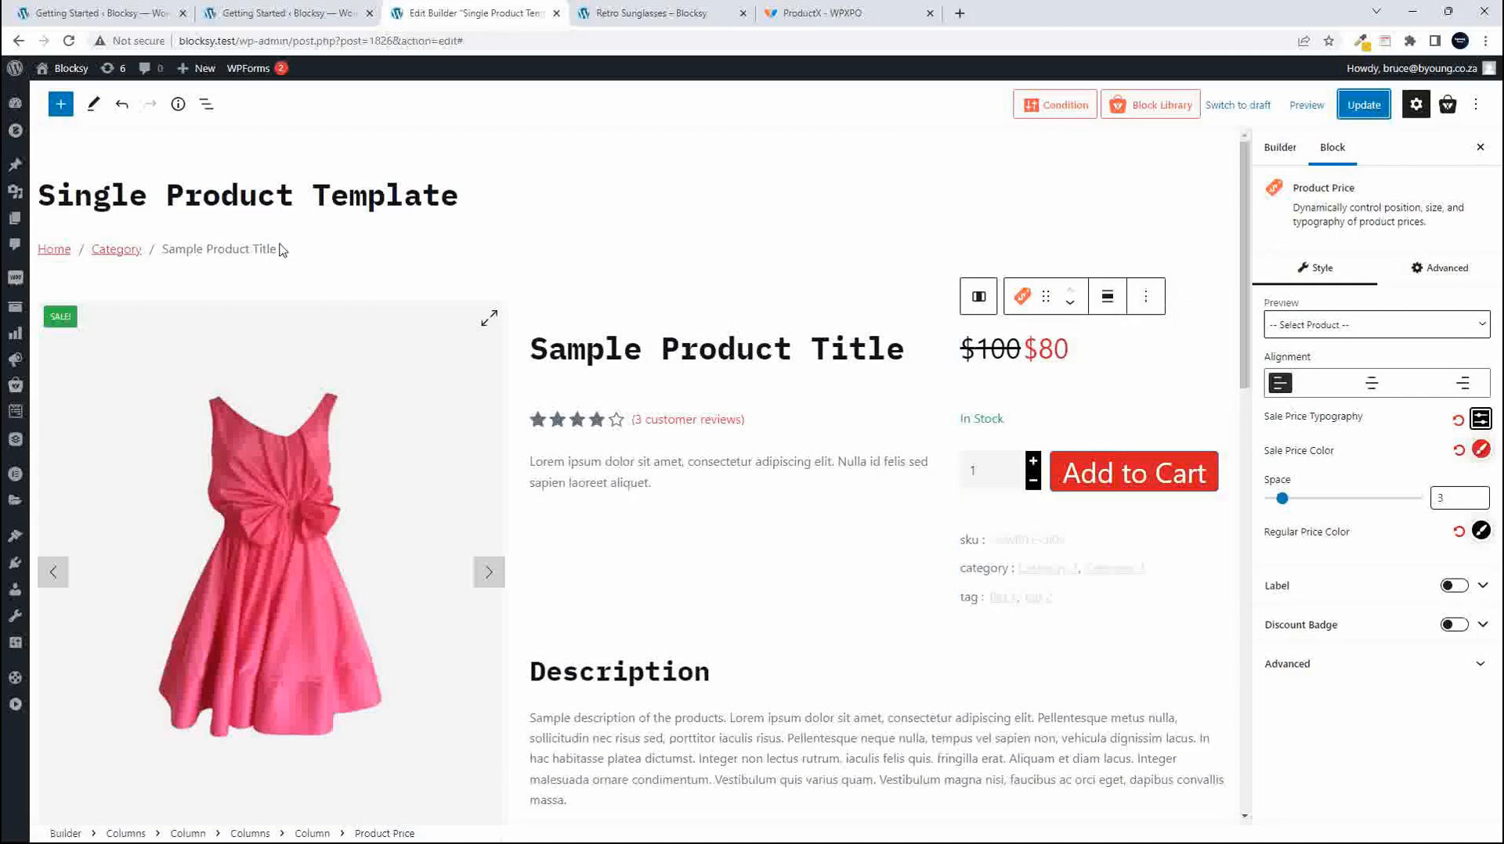
left_click(189, 247)
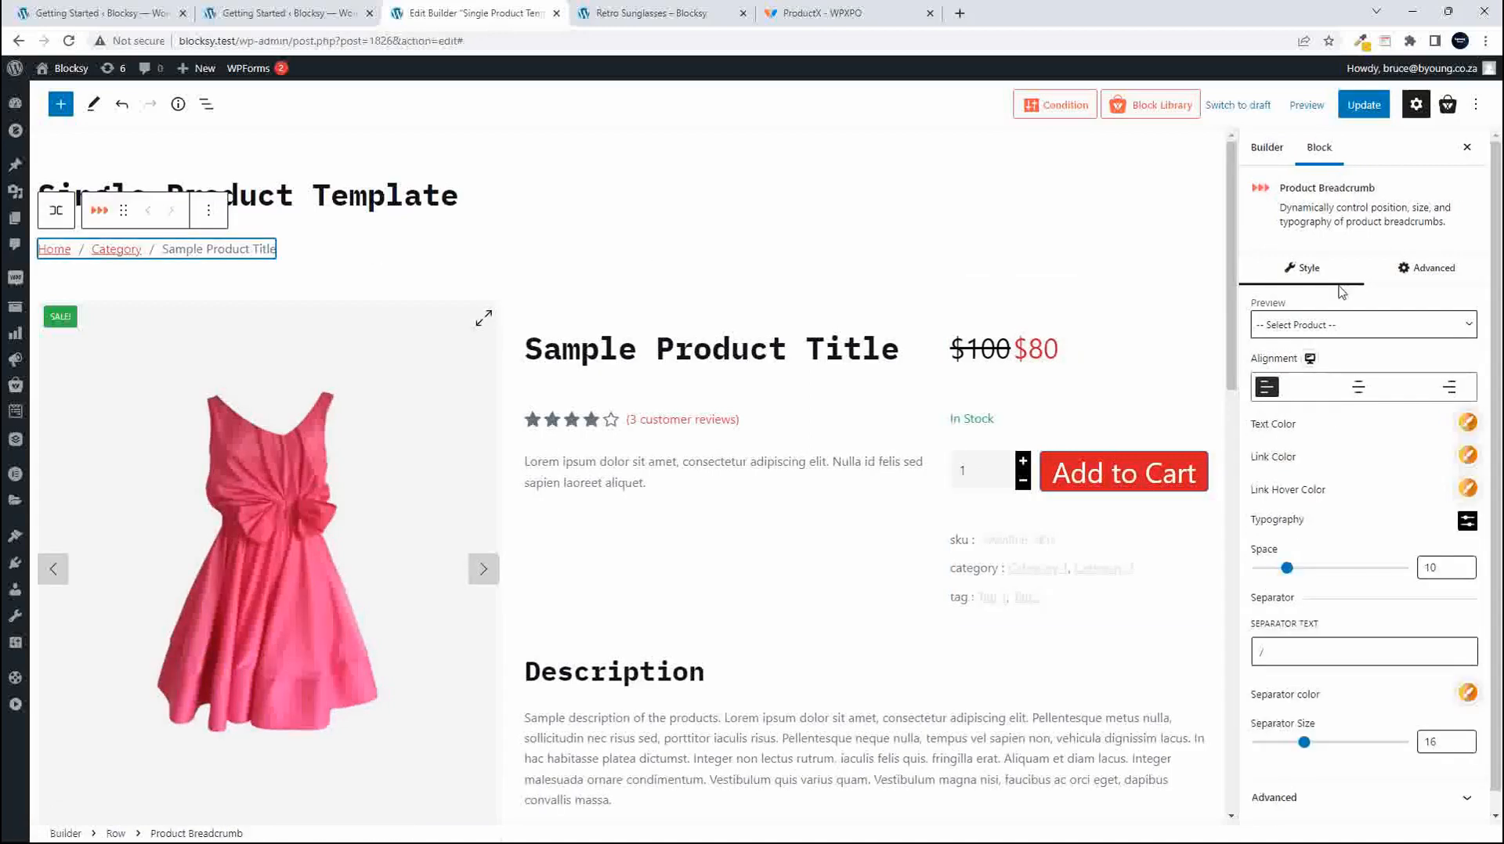
left_click(1438, 270)
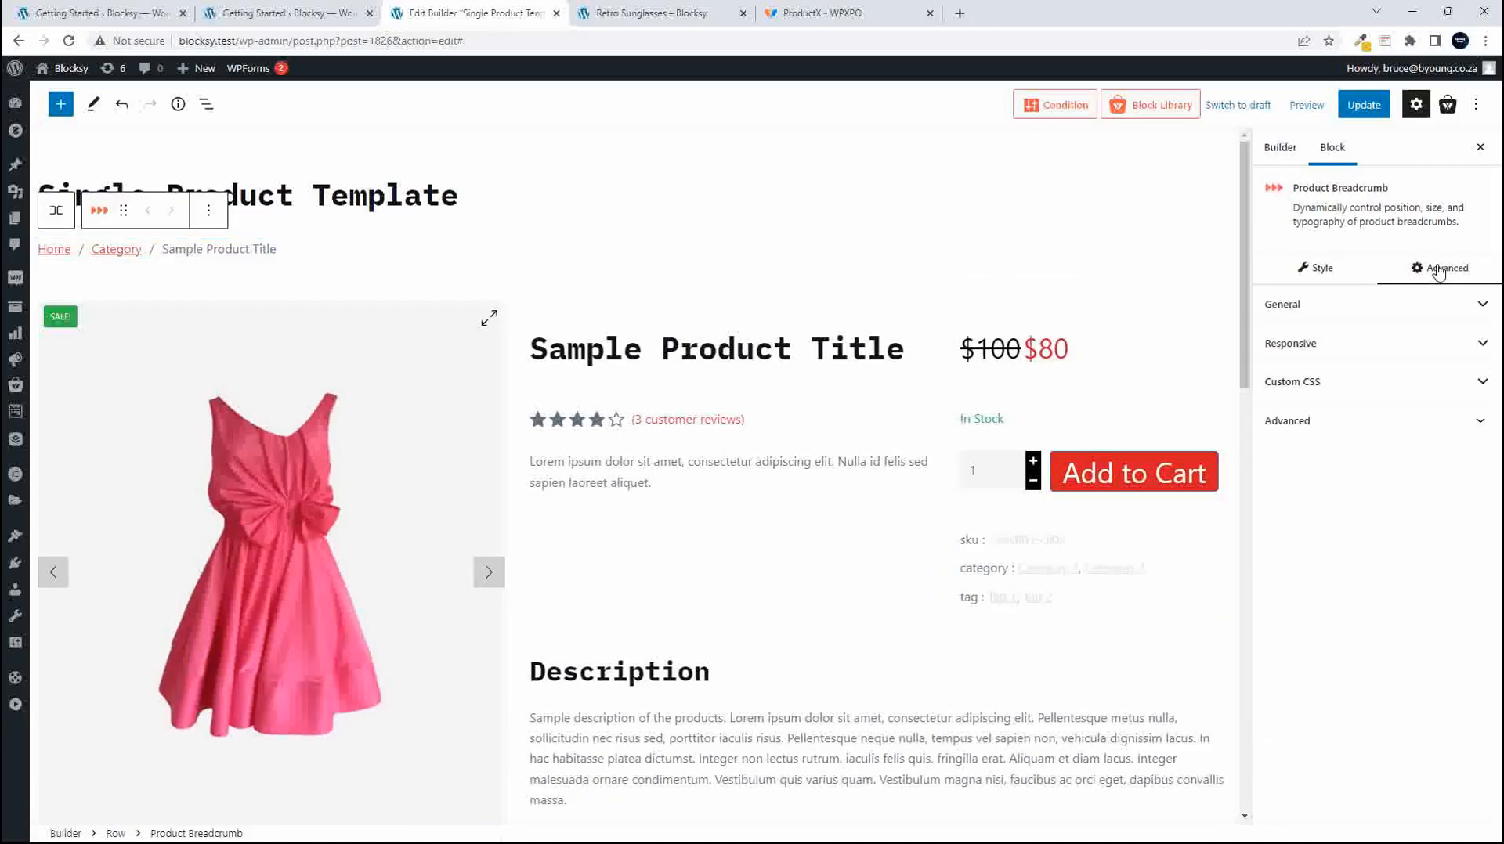
left_click(1325, 311)
left_click(1275, 536)
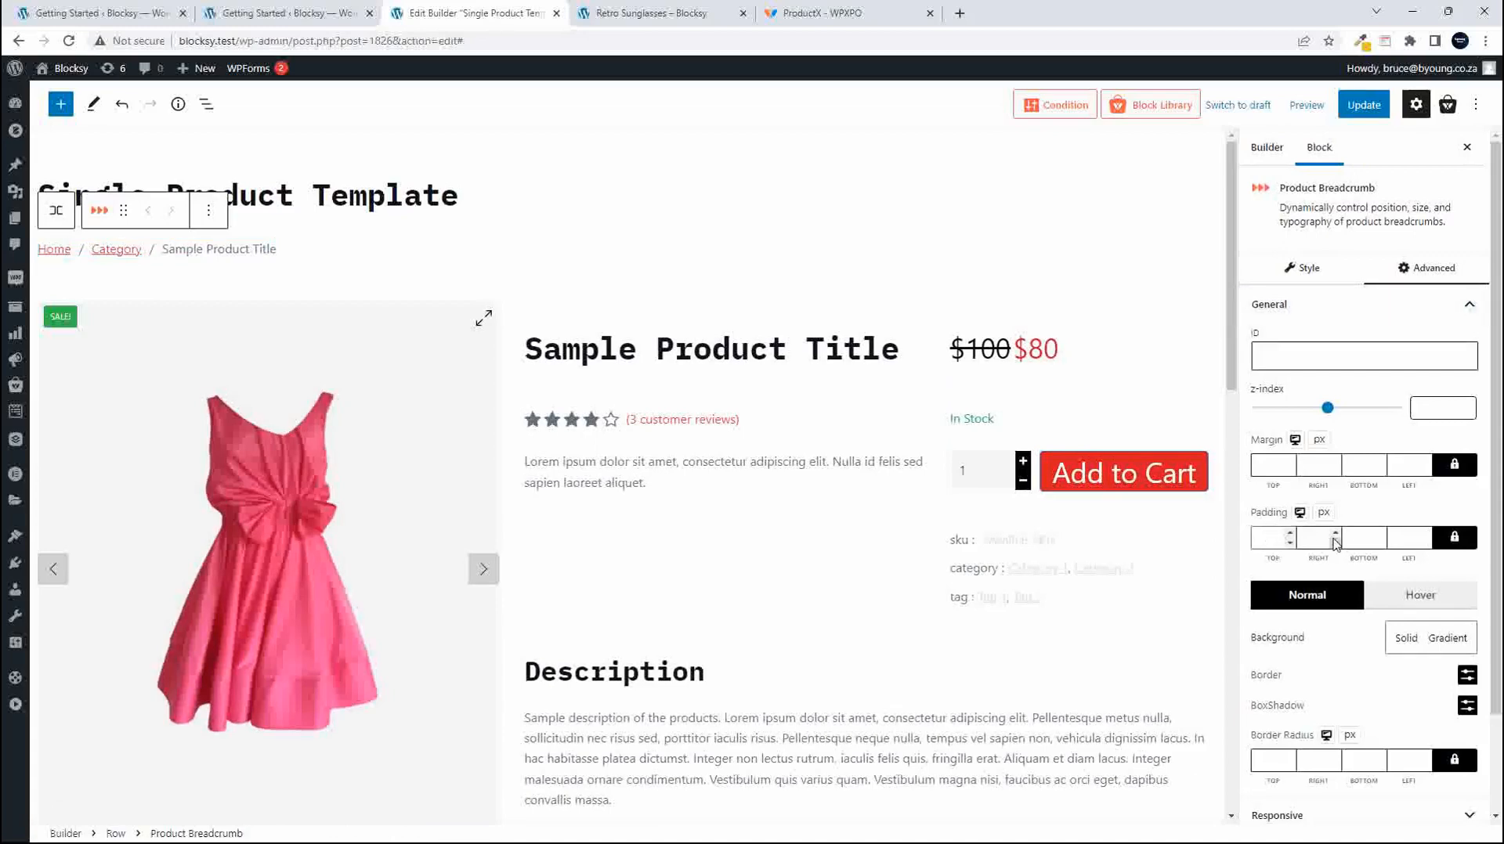
type("20")
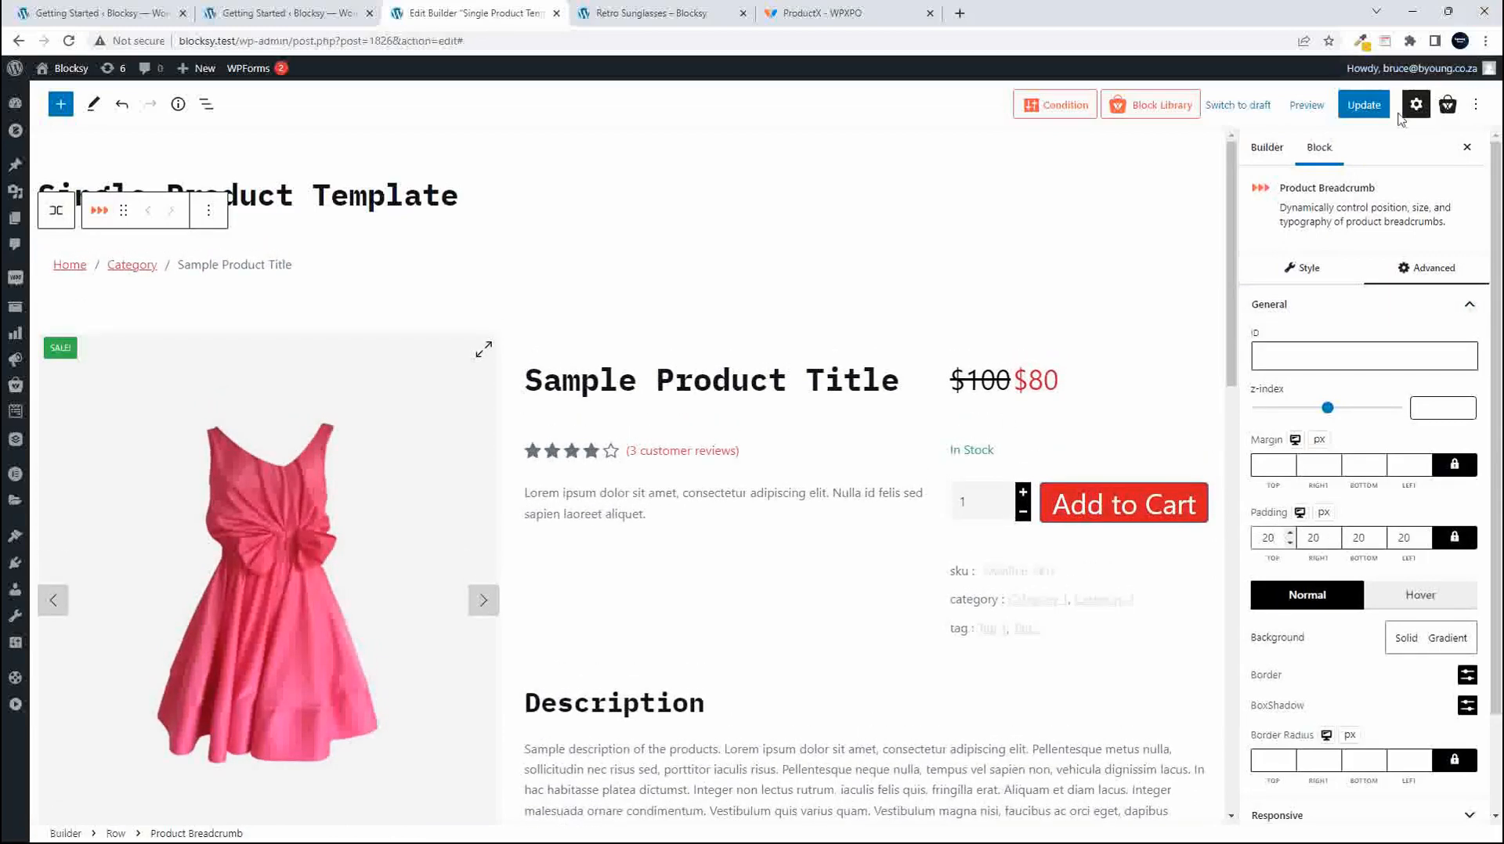
Update the template, review the reloaded Retro Sunglasses page from breadcrumb to reviews, and return to the template editor.
left_click(1371, 109)
left_click(677, 16)
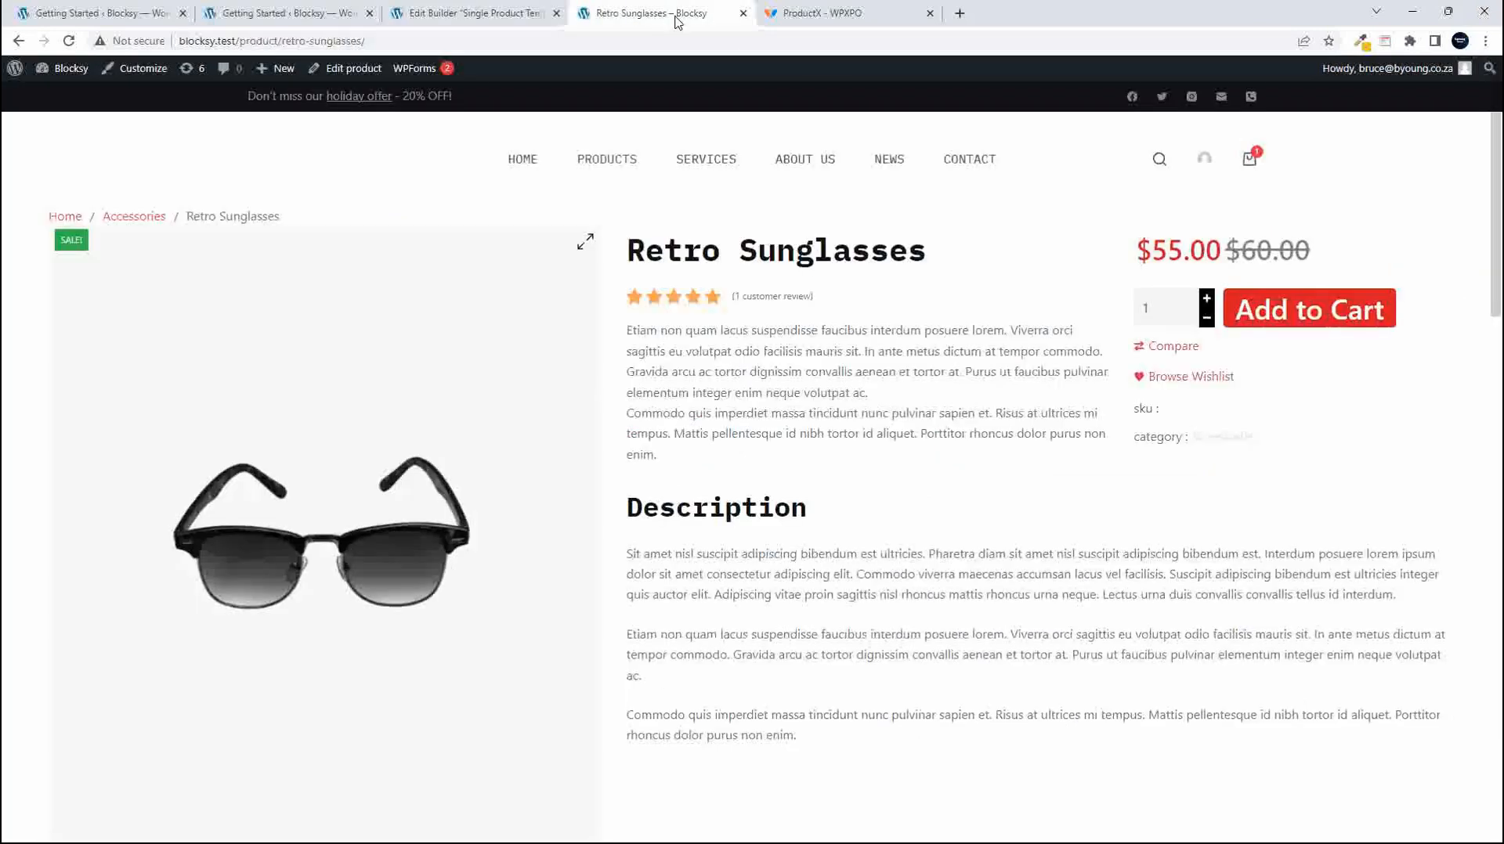
left_click(69, 42)
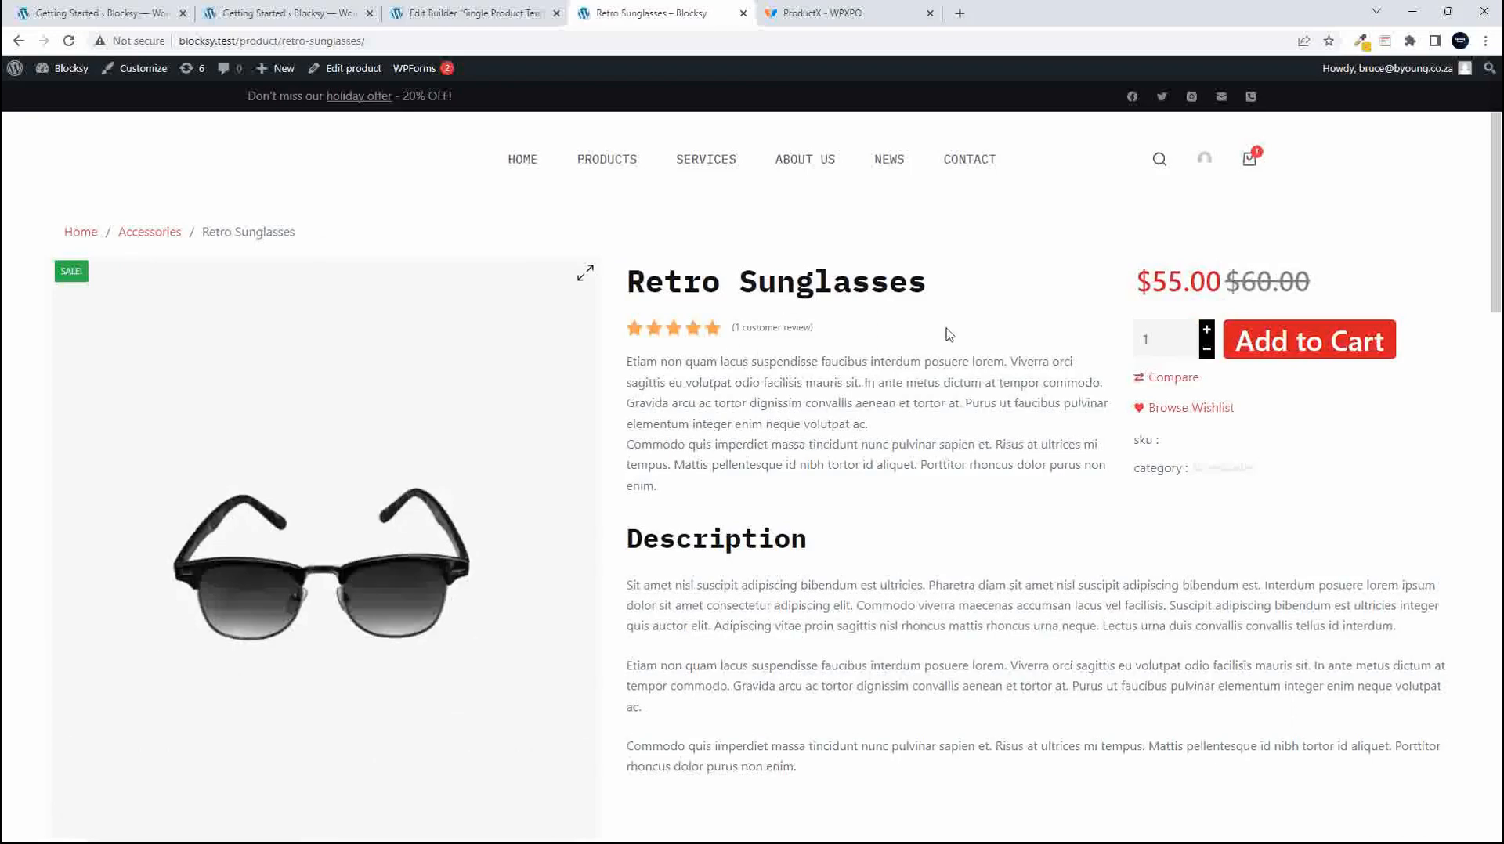
scroll(1019, 433, "down", 2)
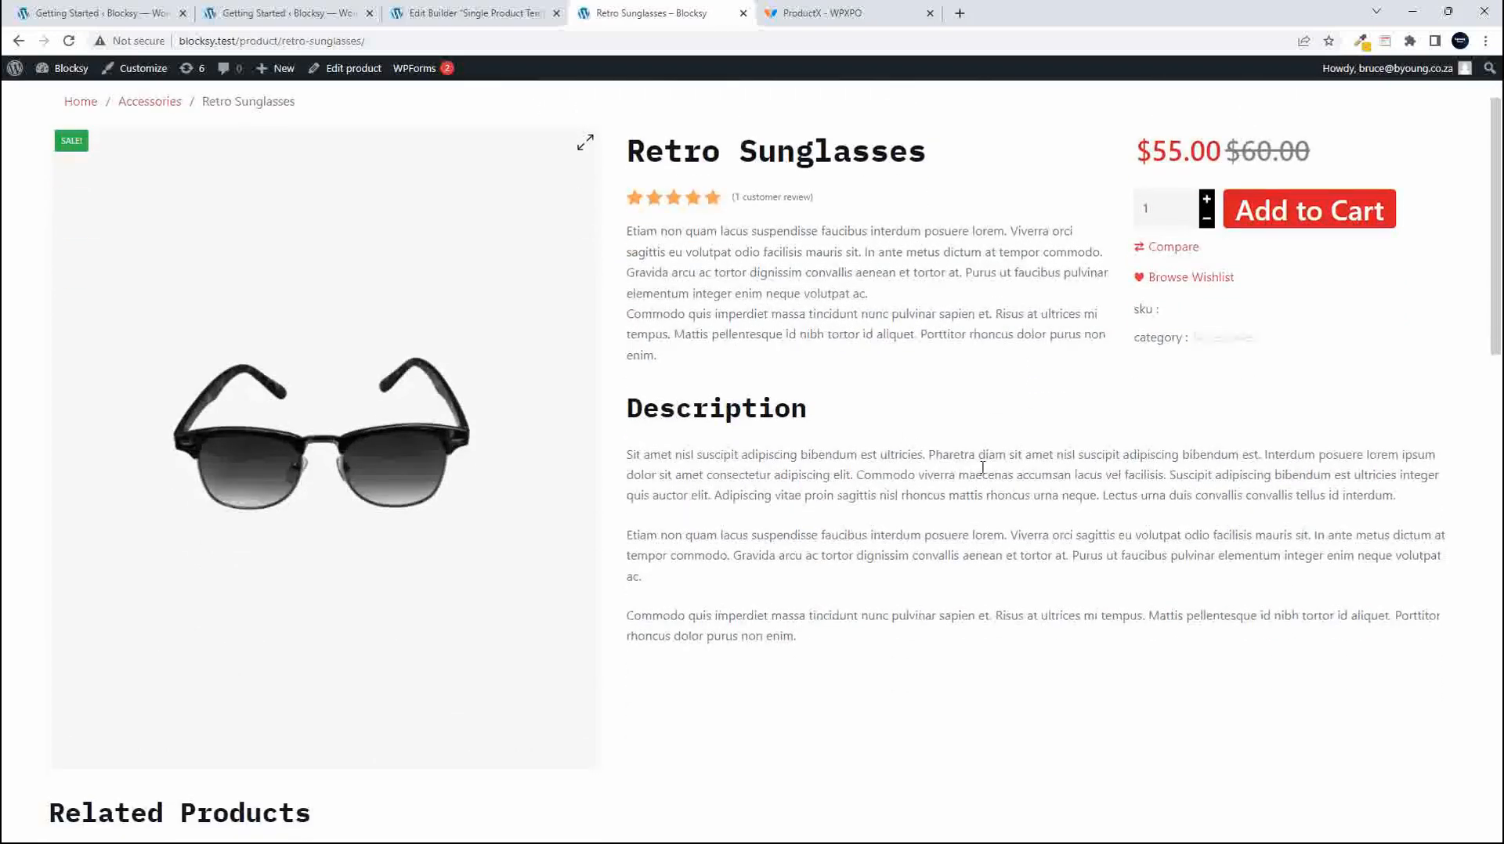
scroll(987, 469, "down", 9)
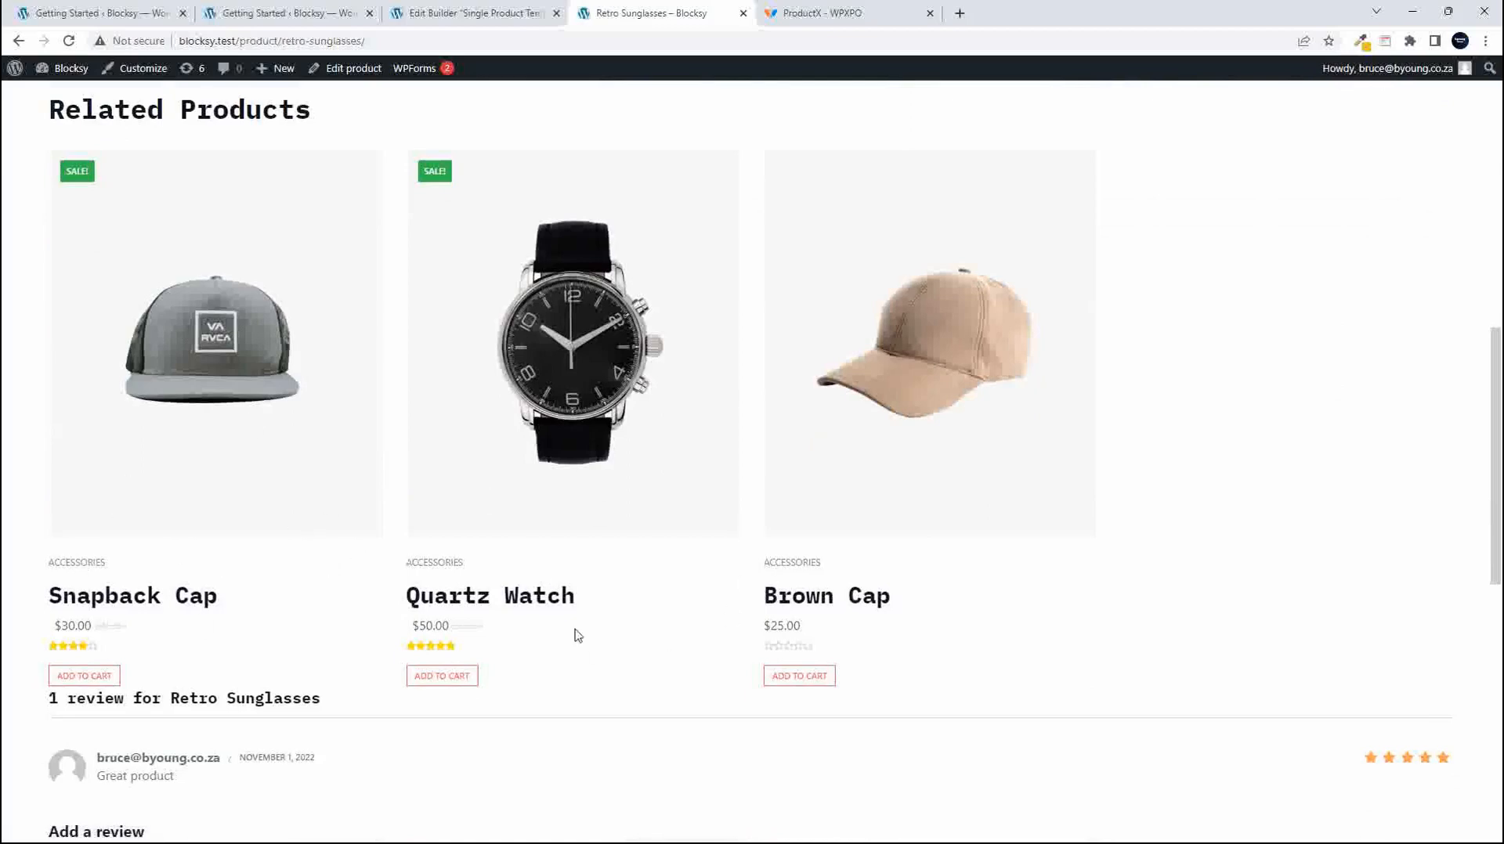
left_click(544, 18)
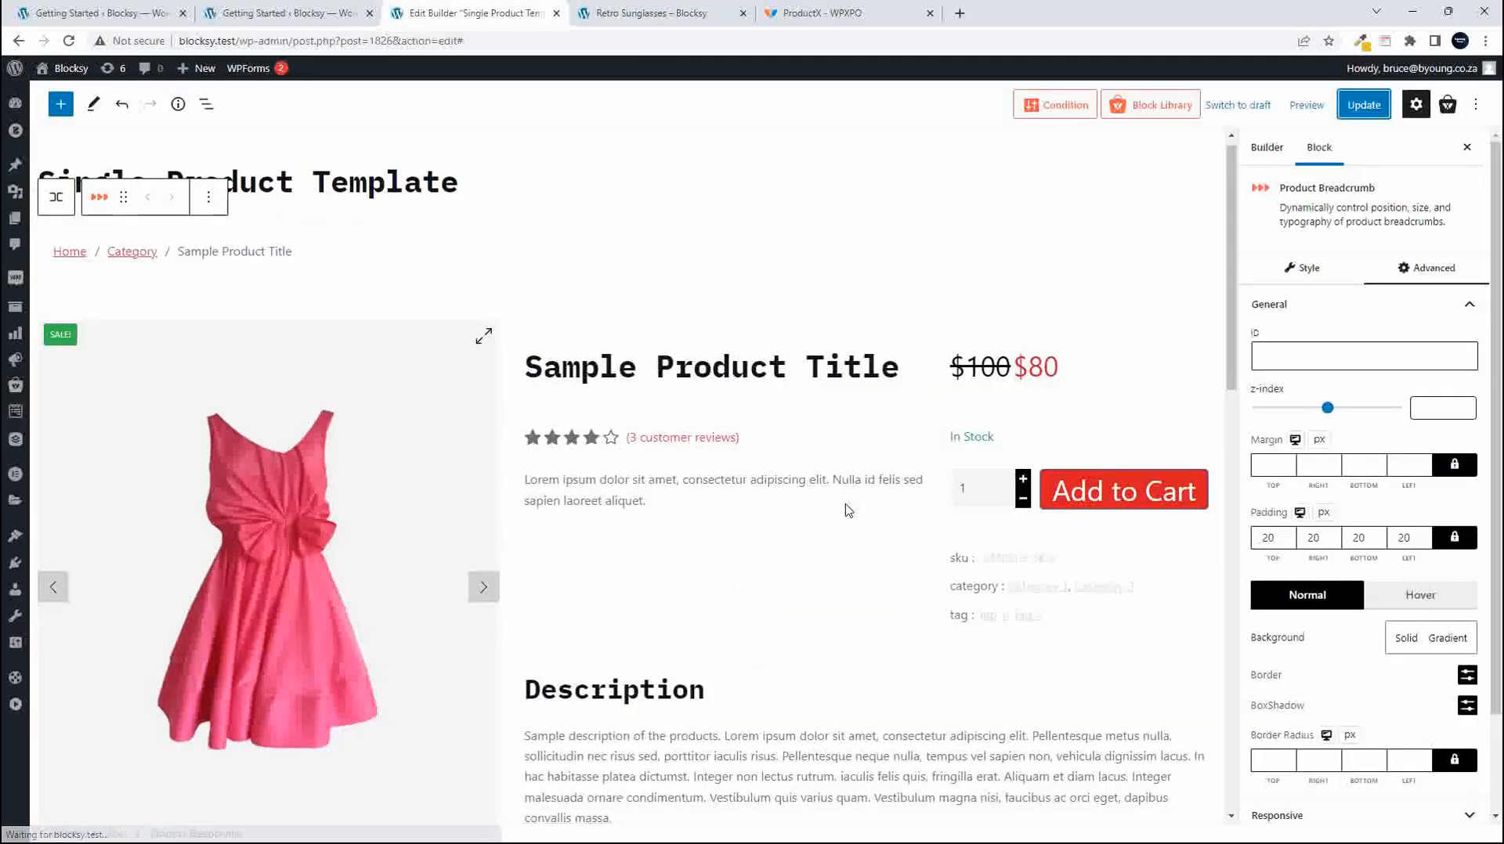
Give the Related Products grid block a bottom margin of 40 px, with the margin sides unlinked.
scroll(844, 510, "down", 7)
left_click(253, 456)
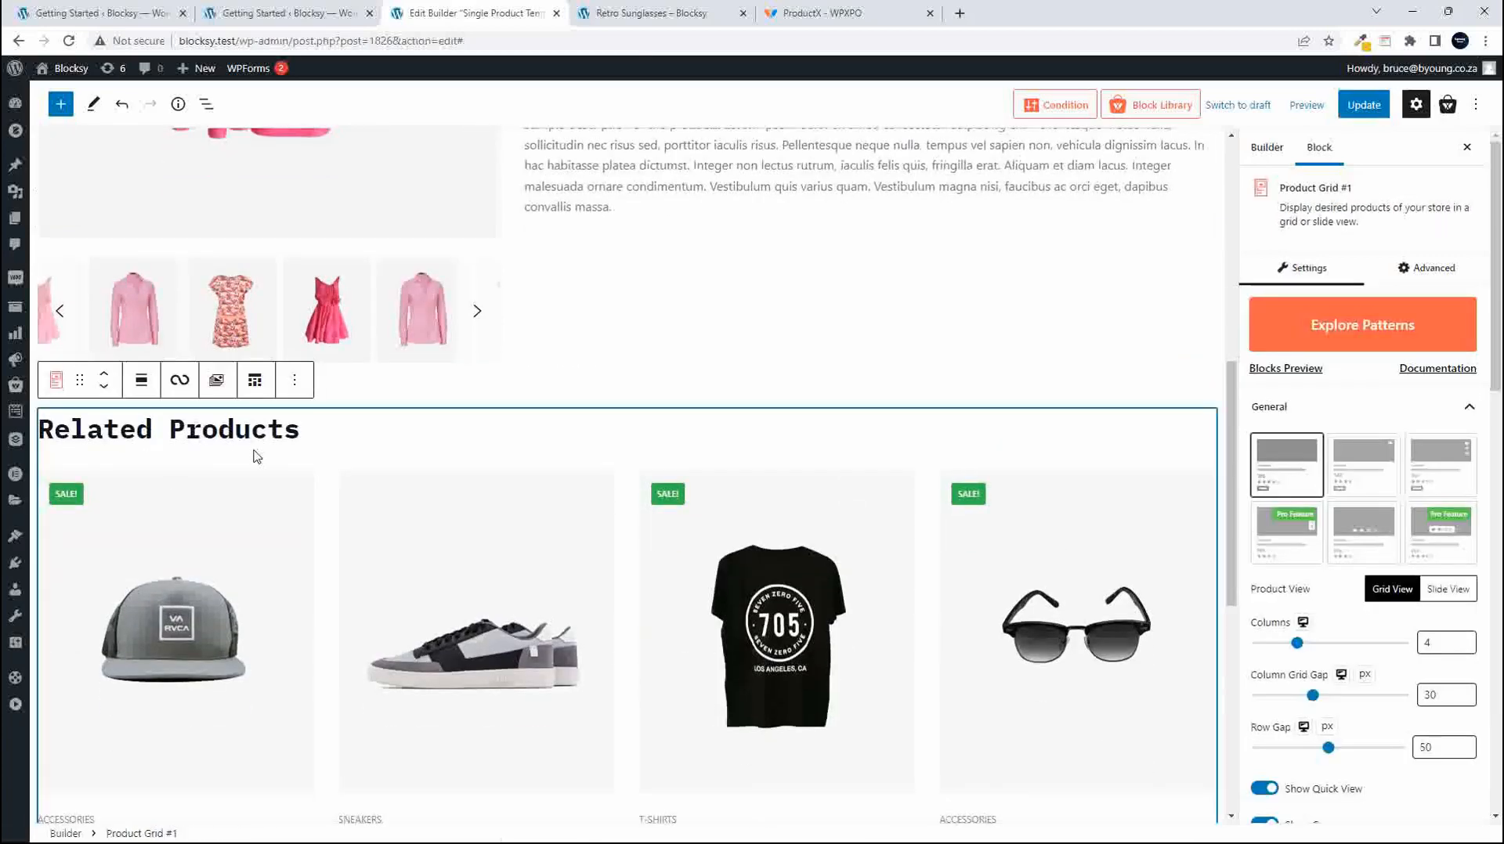
scroll(501, 535, "down", 2)
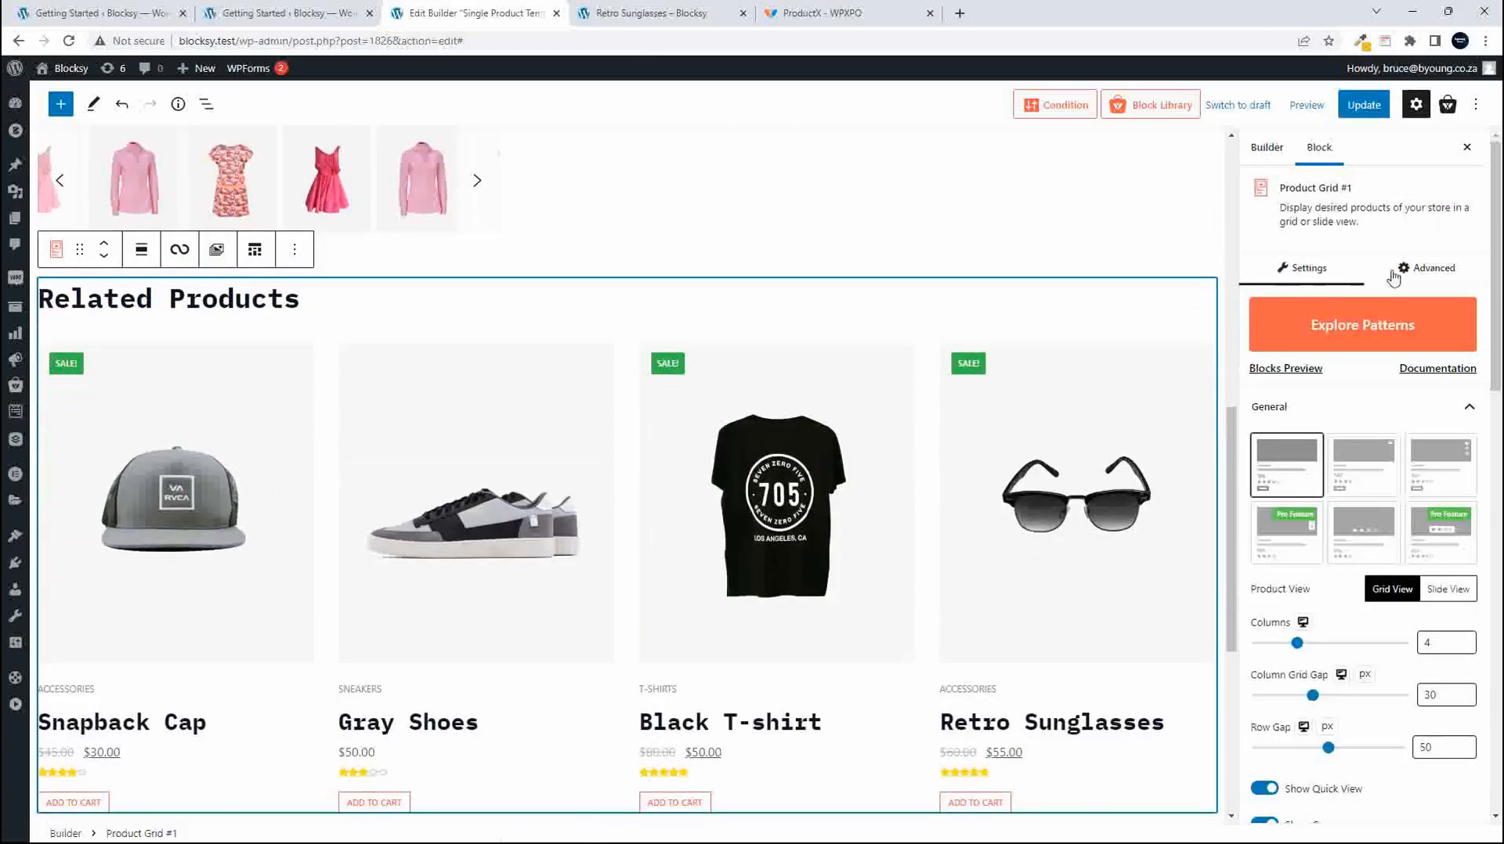
left_click(1426, 270)
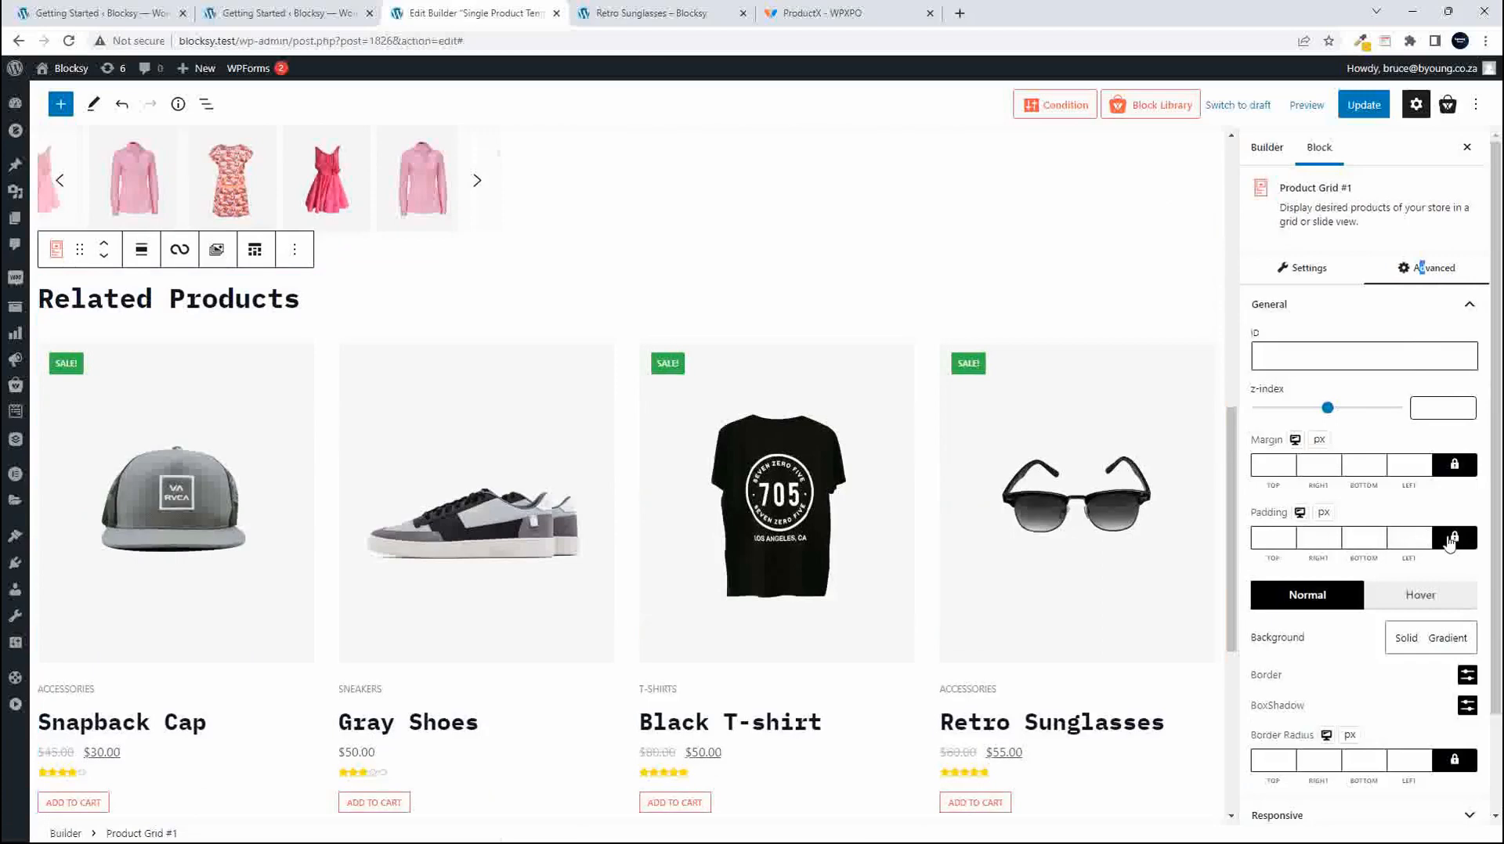
left_click(1455, 465)
left_click(1360, 463)
type("20")
scroll(689, 452, "down", 6)
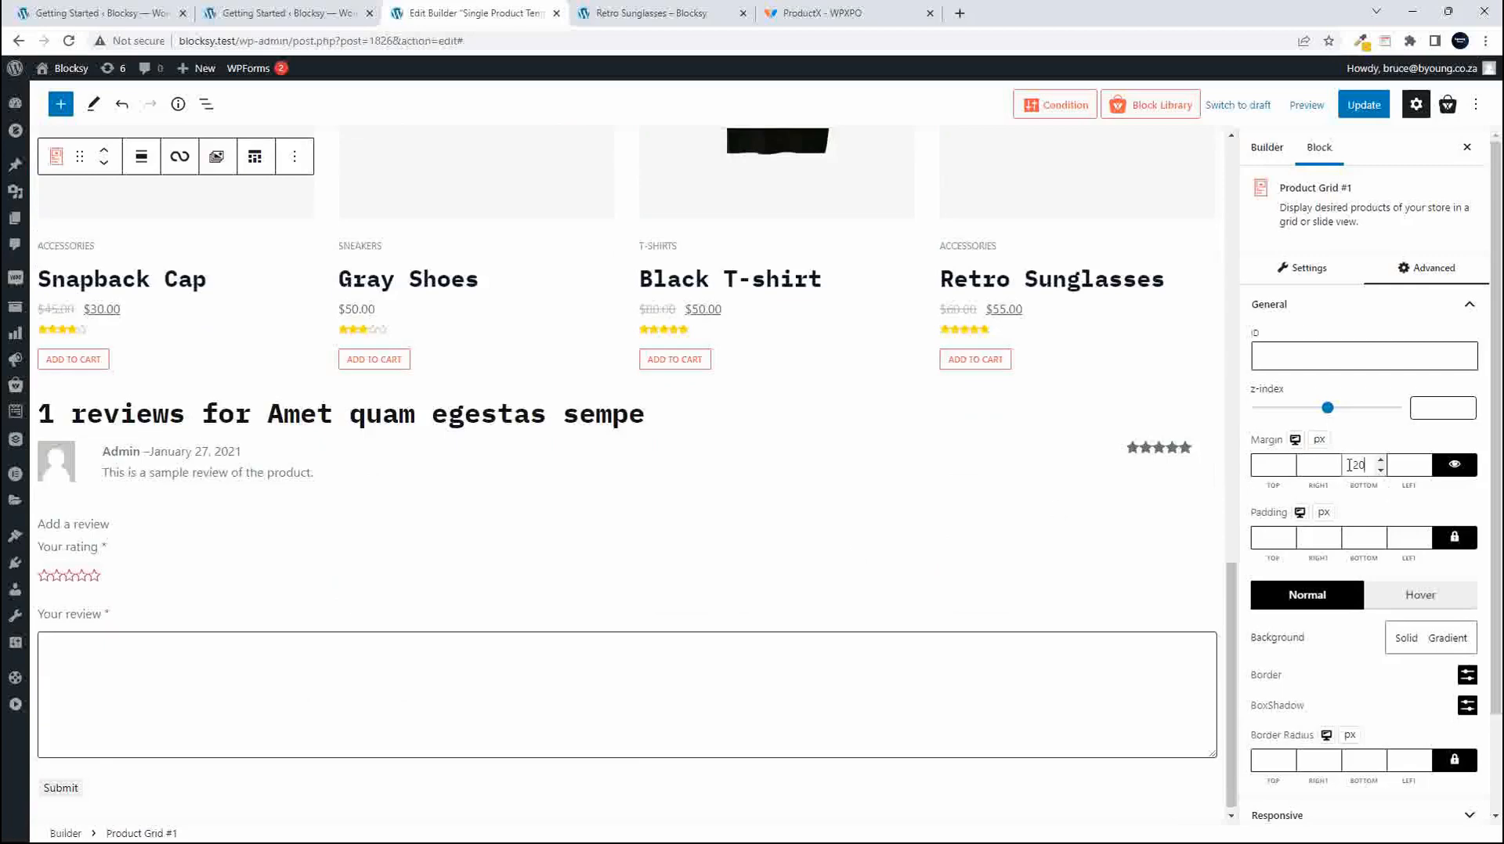
type("40")
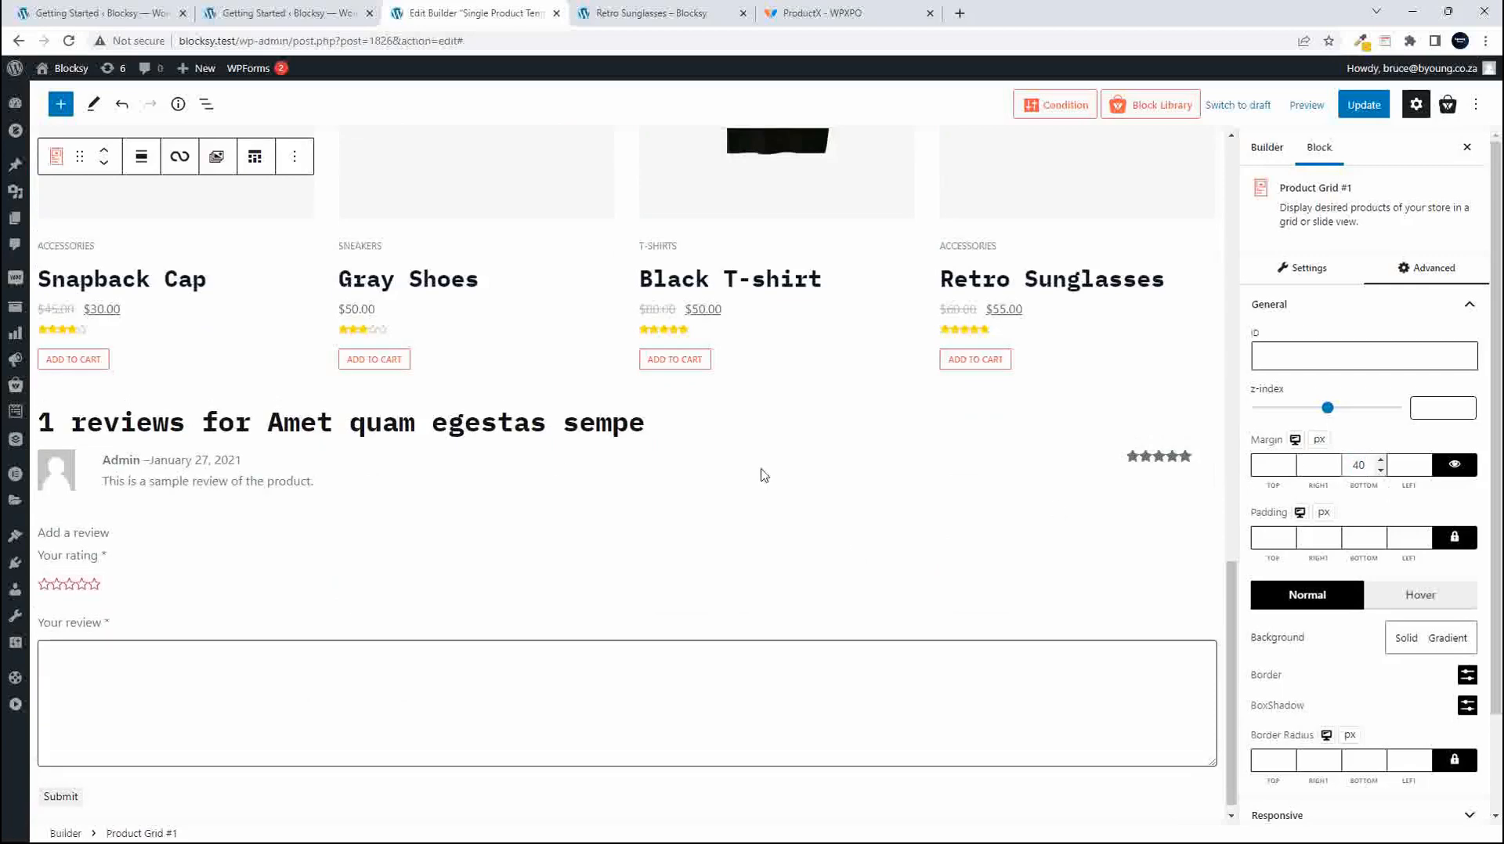
Examine the Related Products grid's layout settings, element sort order and element visibility options.
scroll(756, 494, "up", 5)
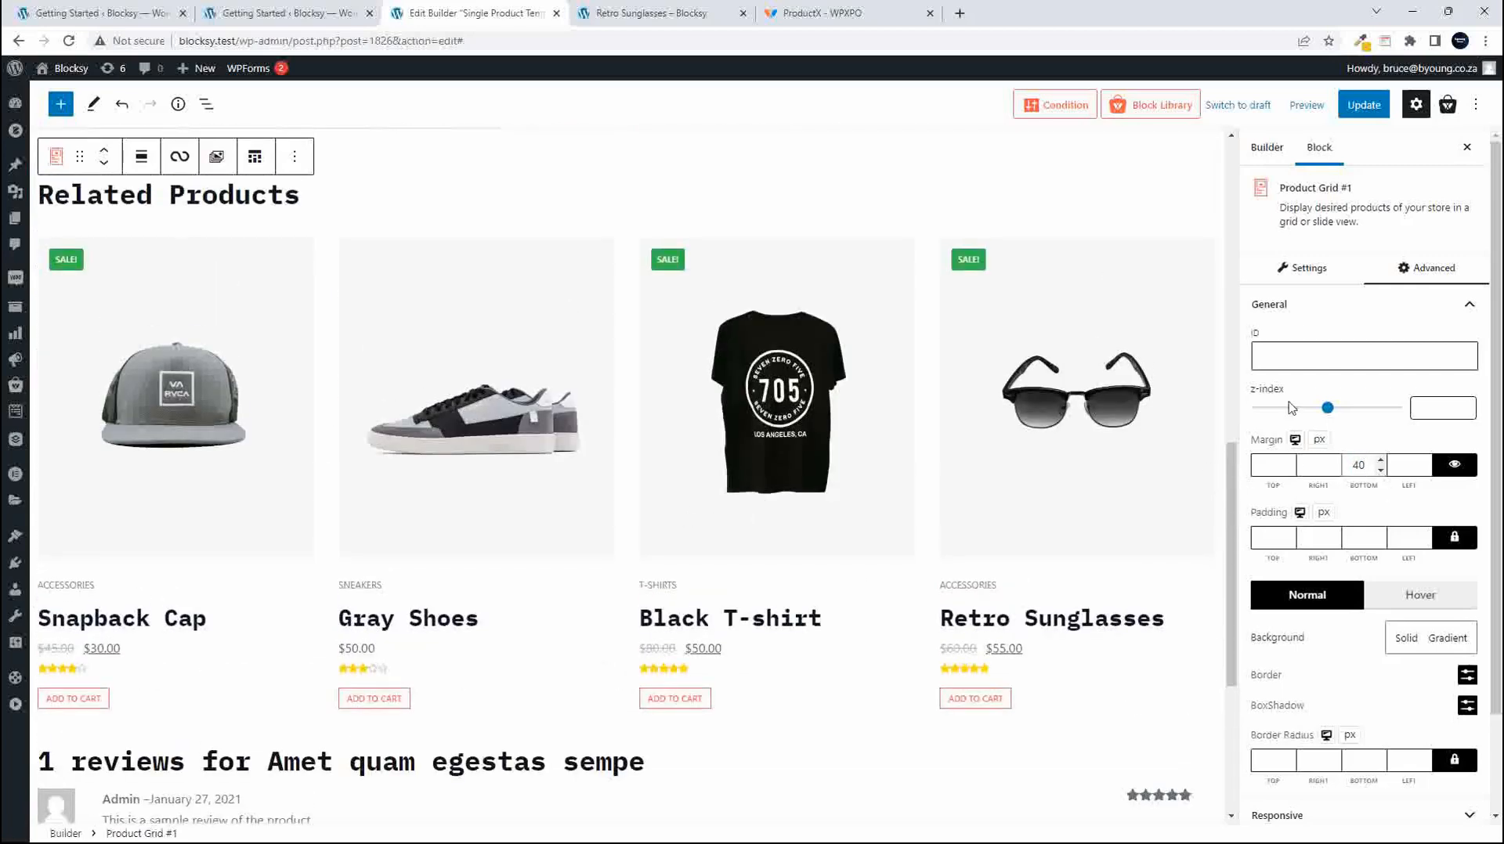
left_click(1319, 270)
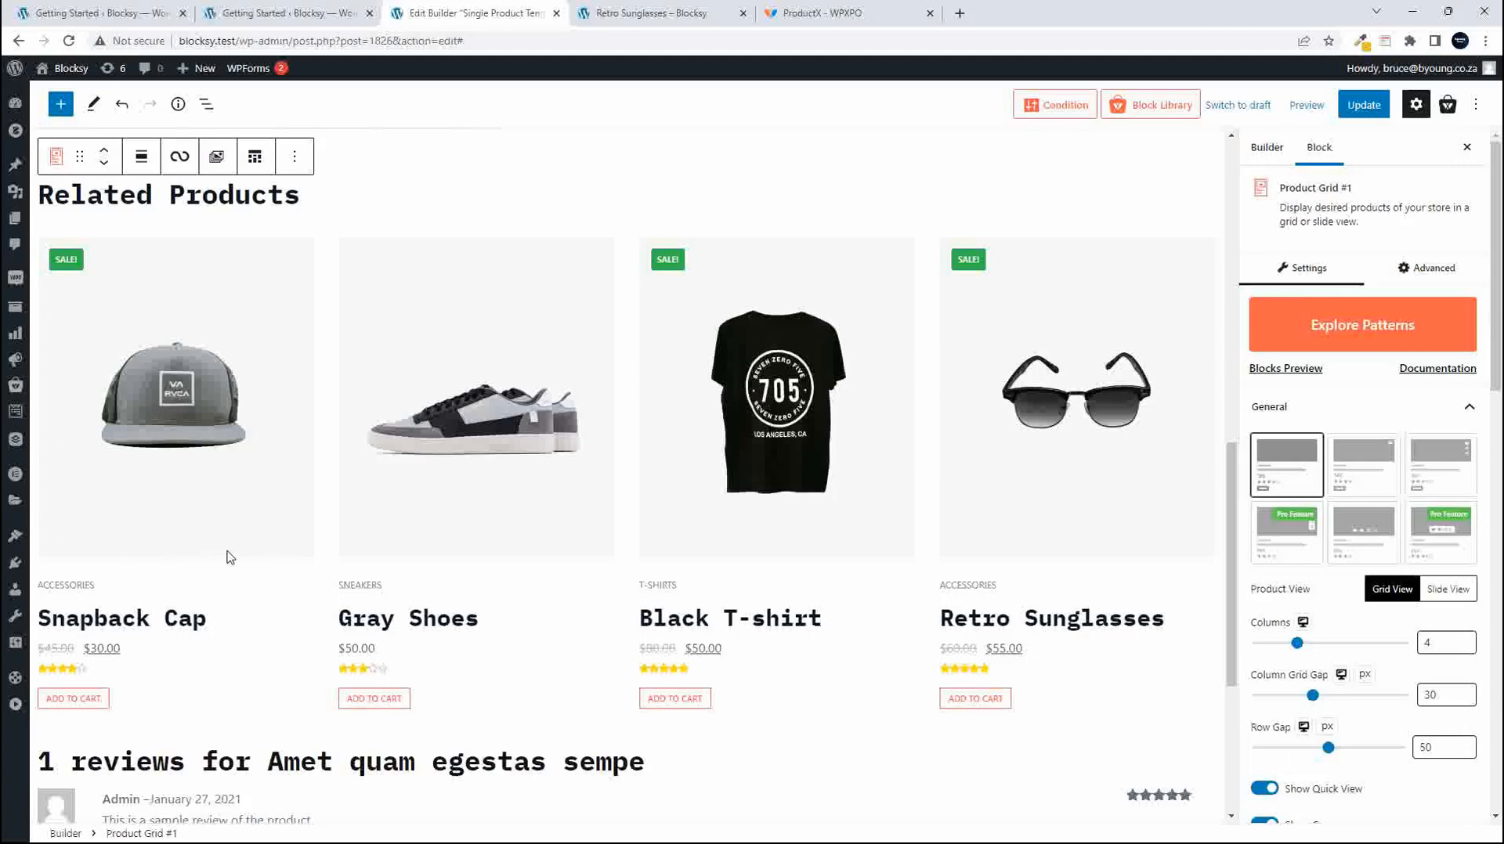
scroll(548, 572, "down", 1)
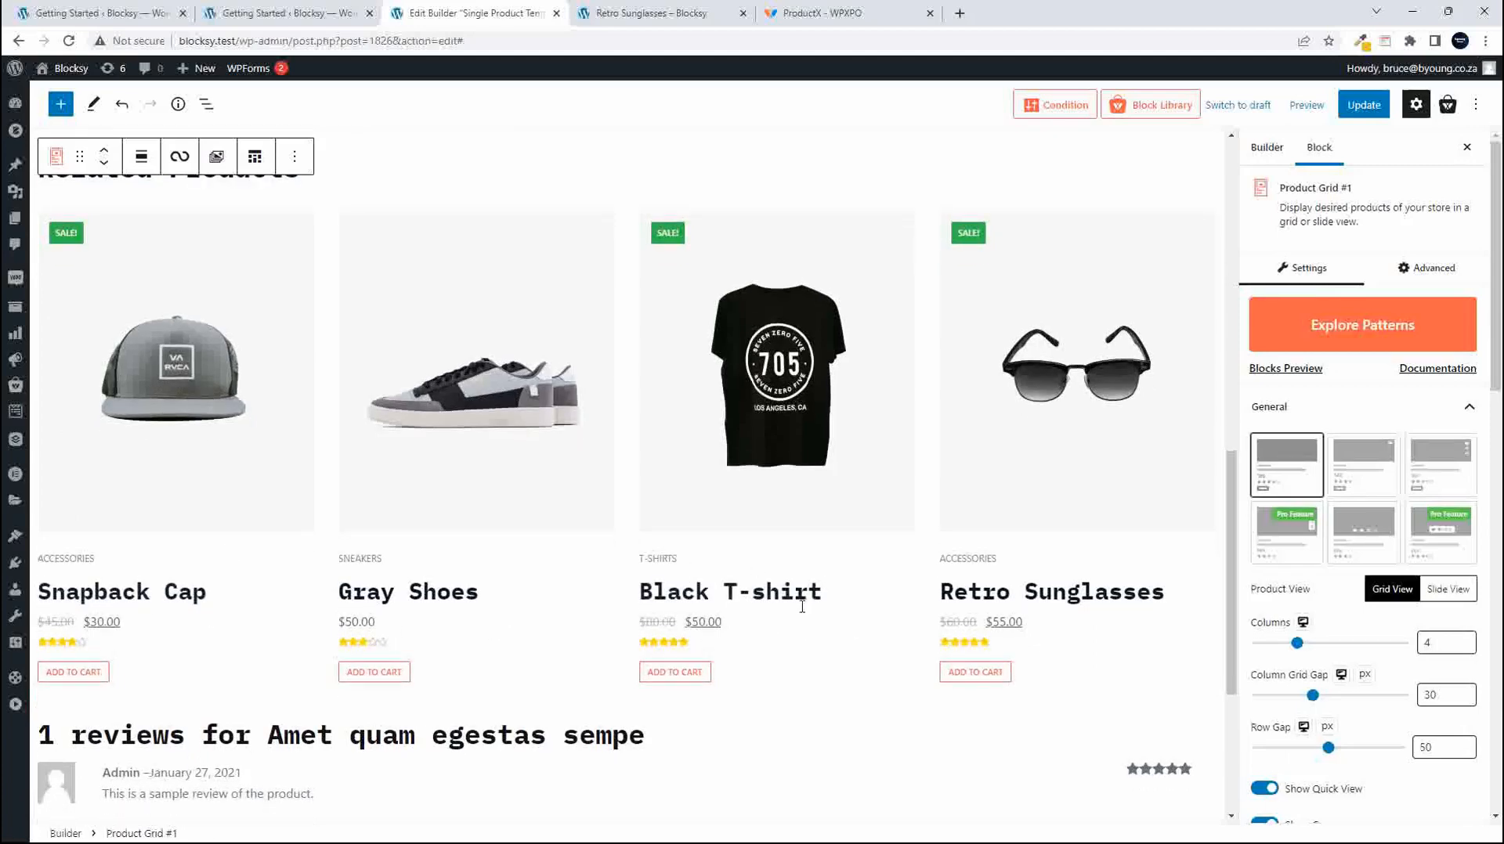
scroll(1355, 659, "down", 1)
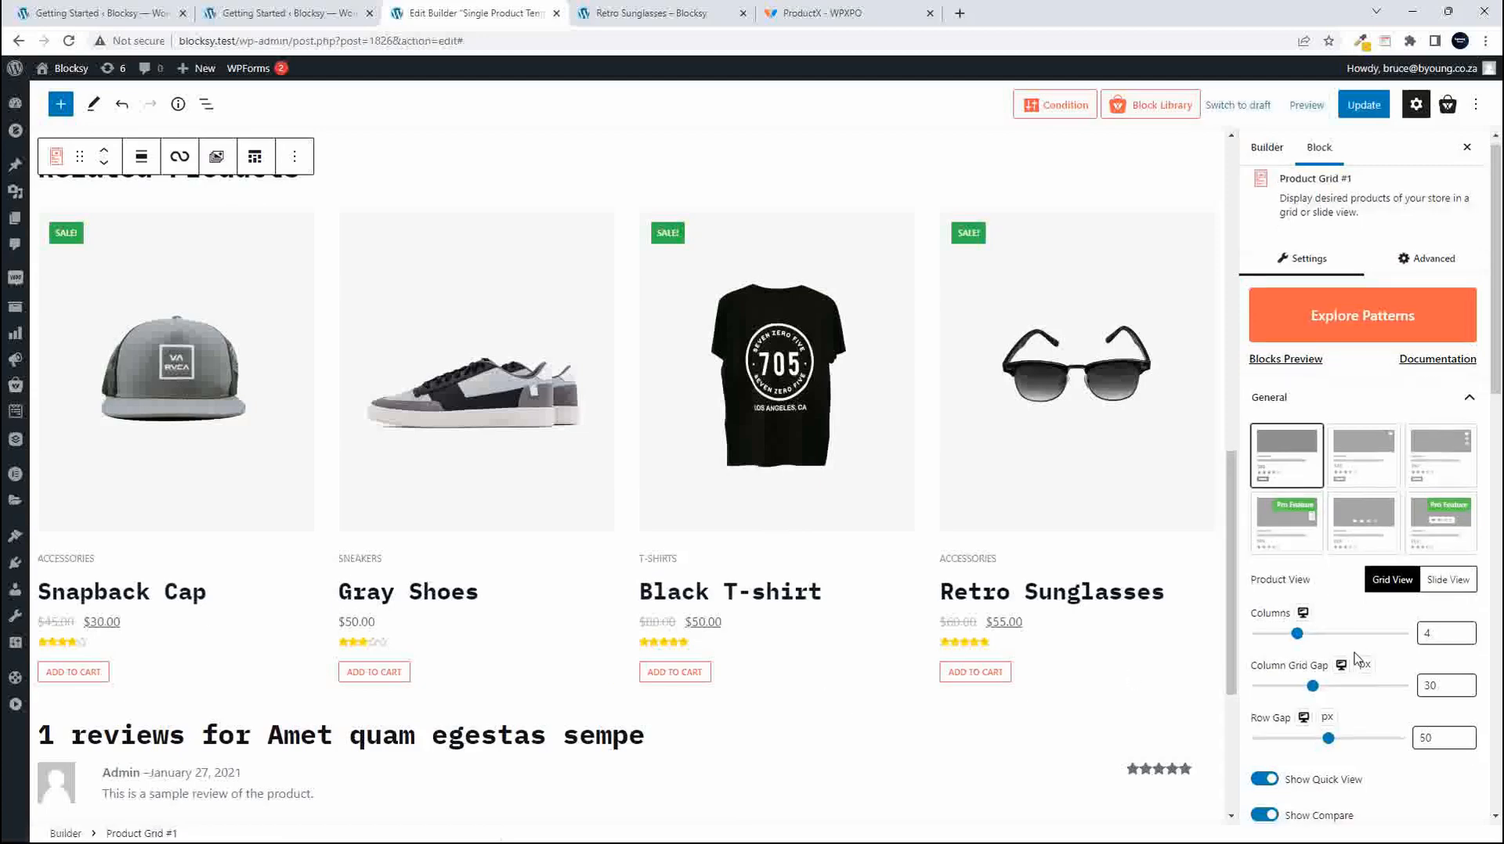
scroll(1355, 659, "down", 7)
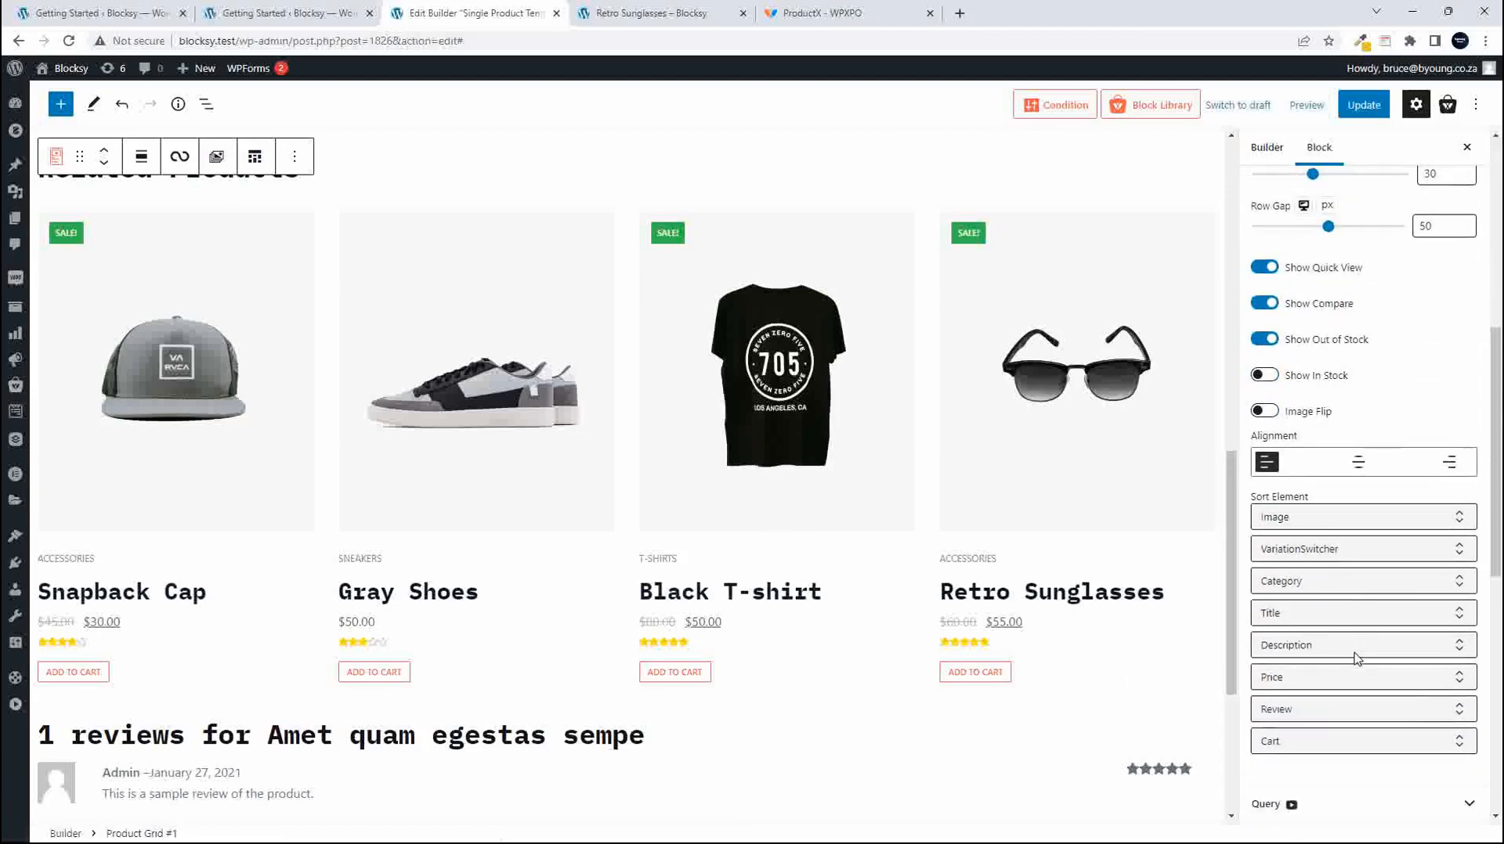
scroll(1356, 659, "down", 6)
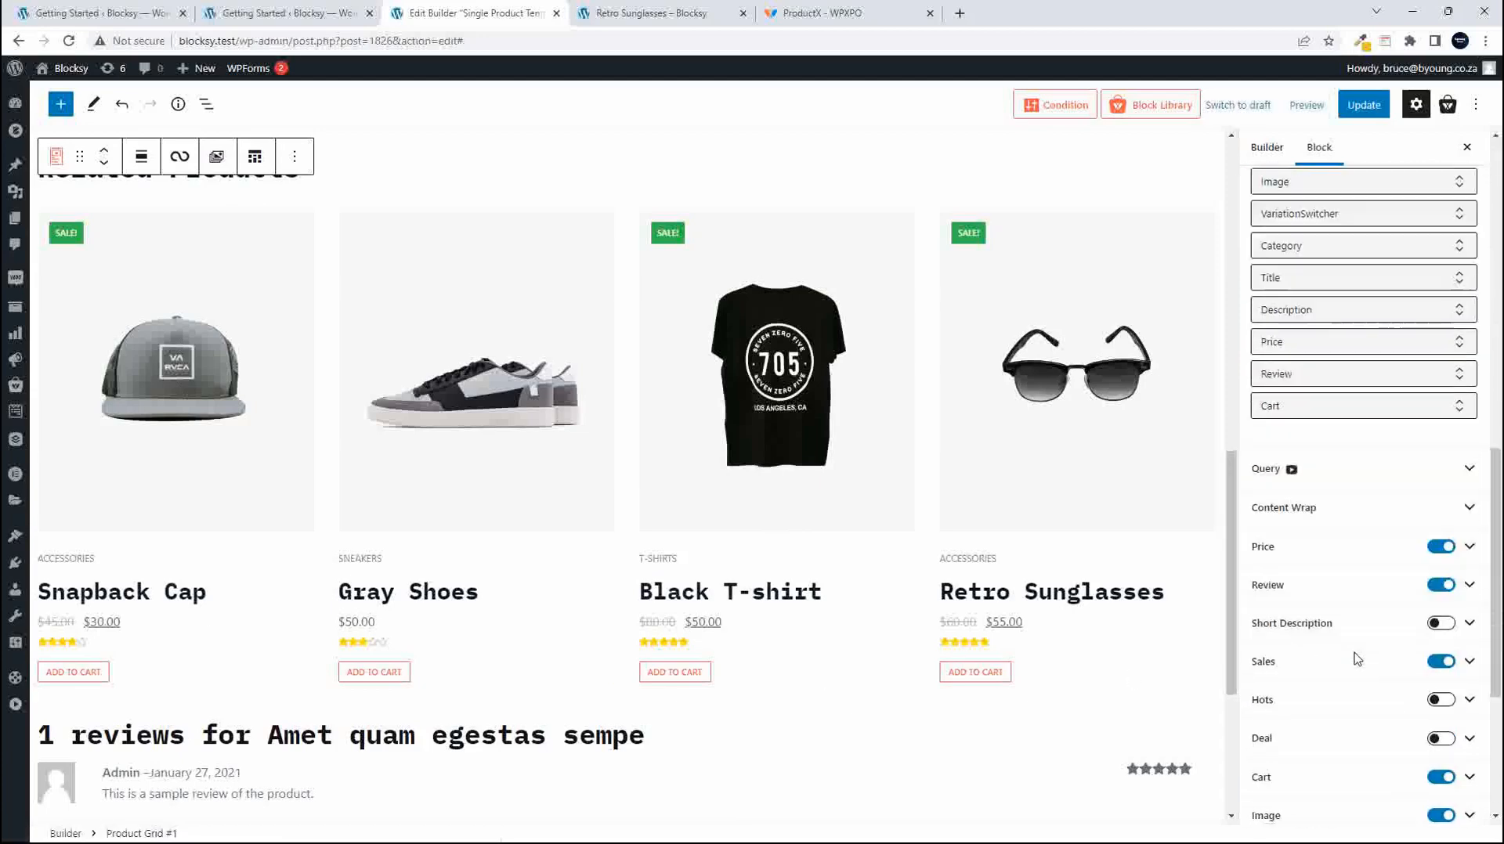
scroll(1357, 659, "down", 3)
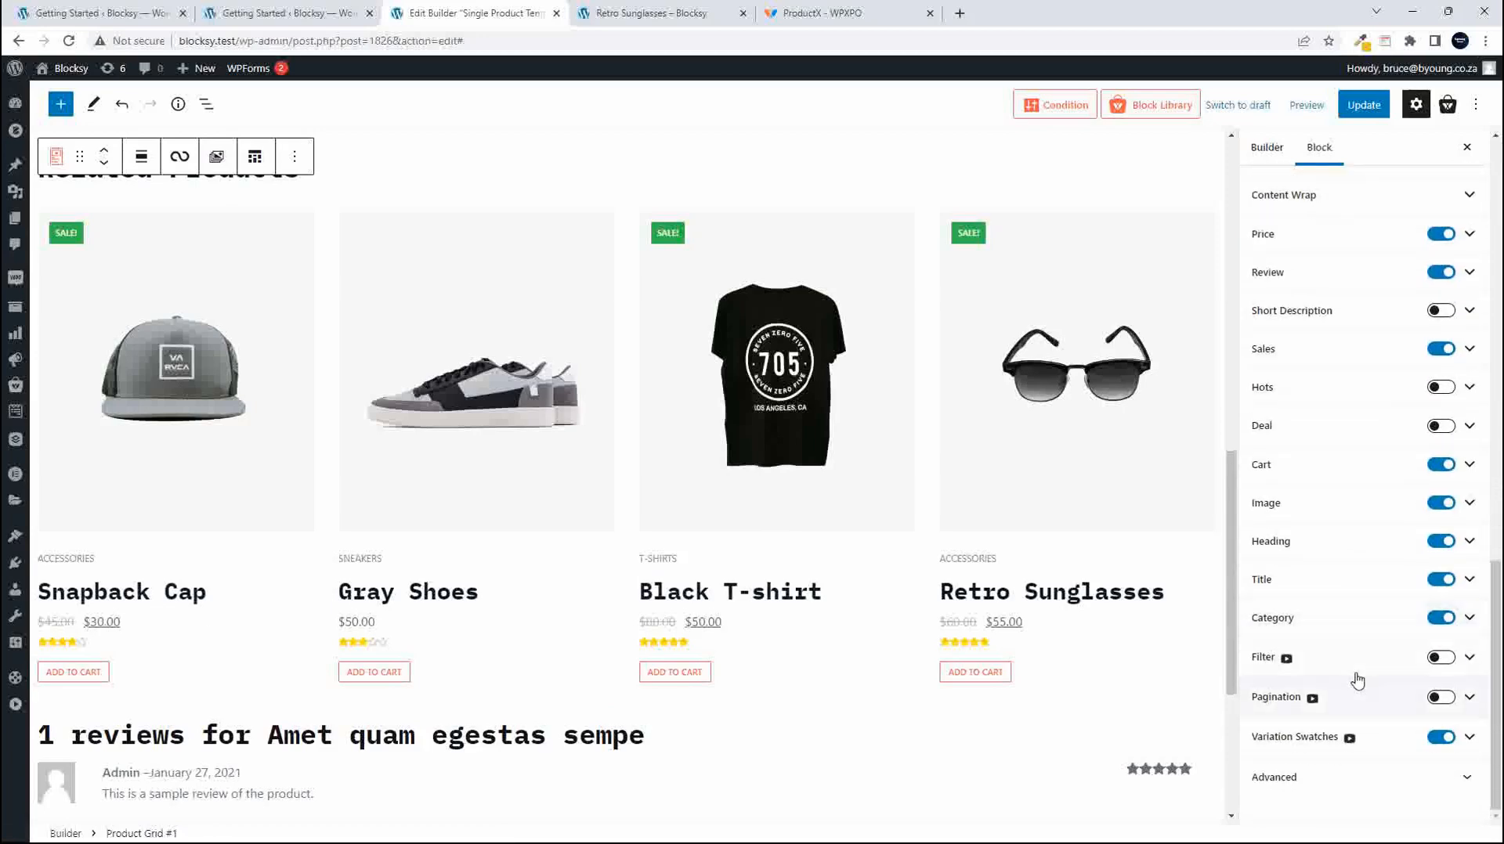
scroll(1376, 658, "up", 5)
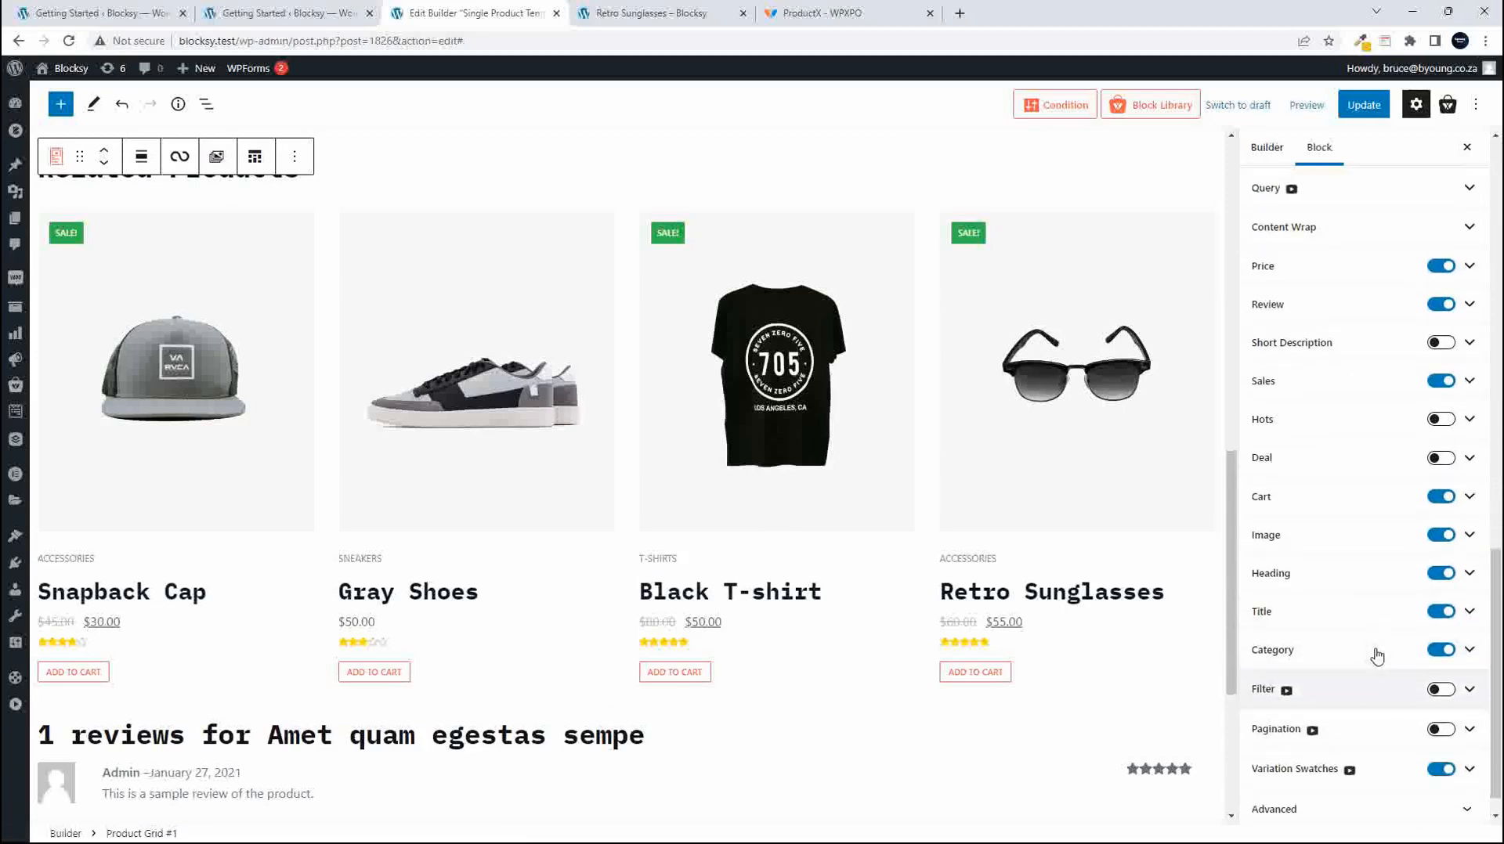
scroll(1377, 656, "up", 1)
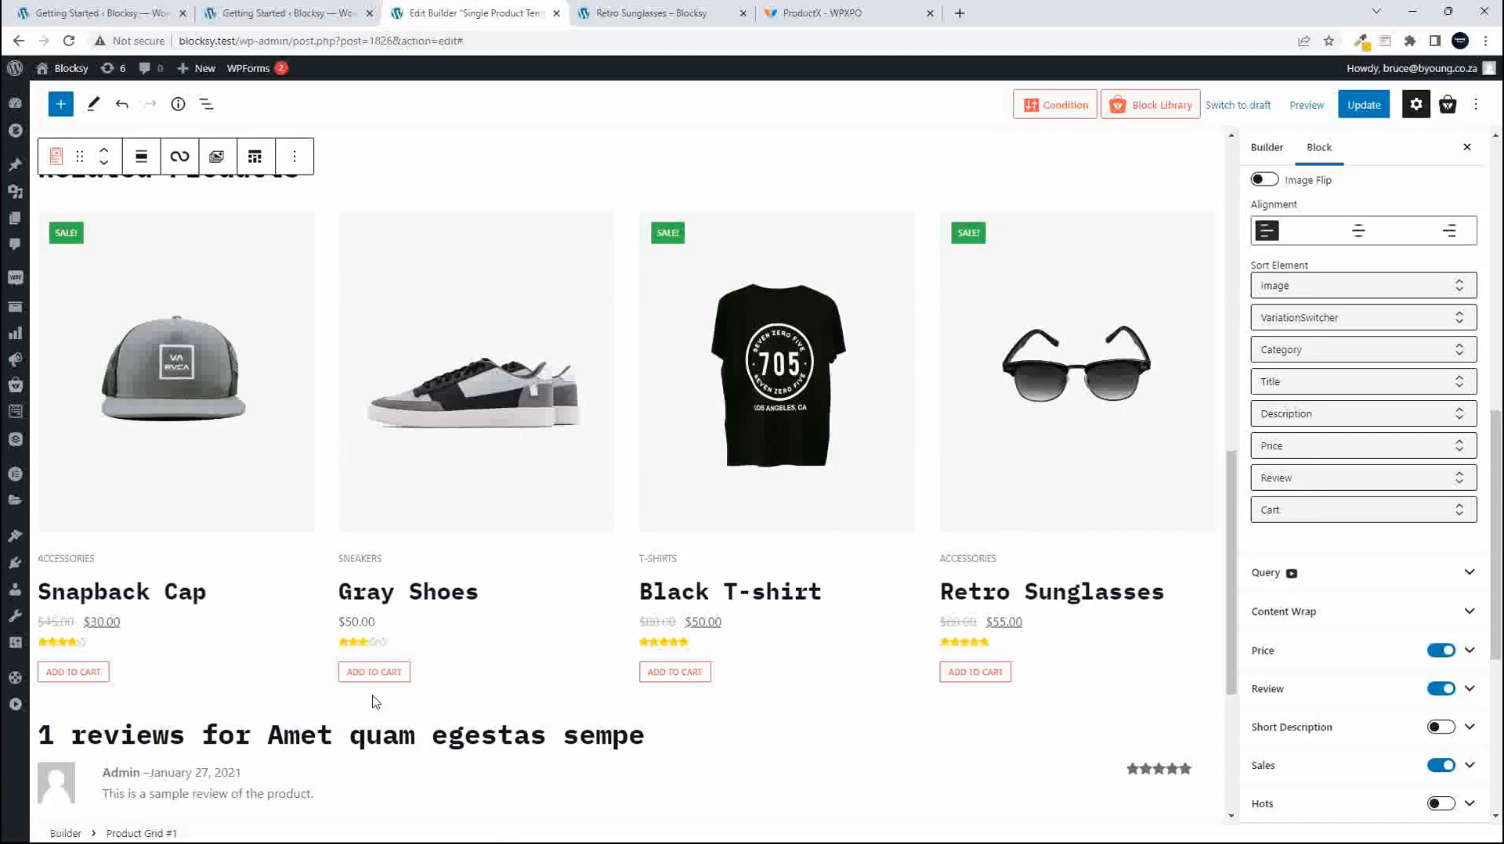
Try showing the Short Description on the related product cards, and hide it again.
scroll(1107, 549, "up", 1)
scroll(1316, 678, "down", 3)
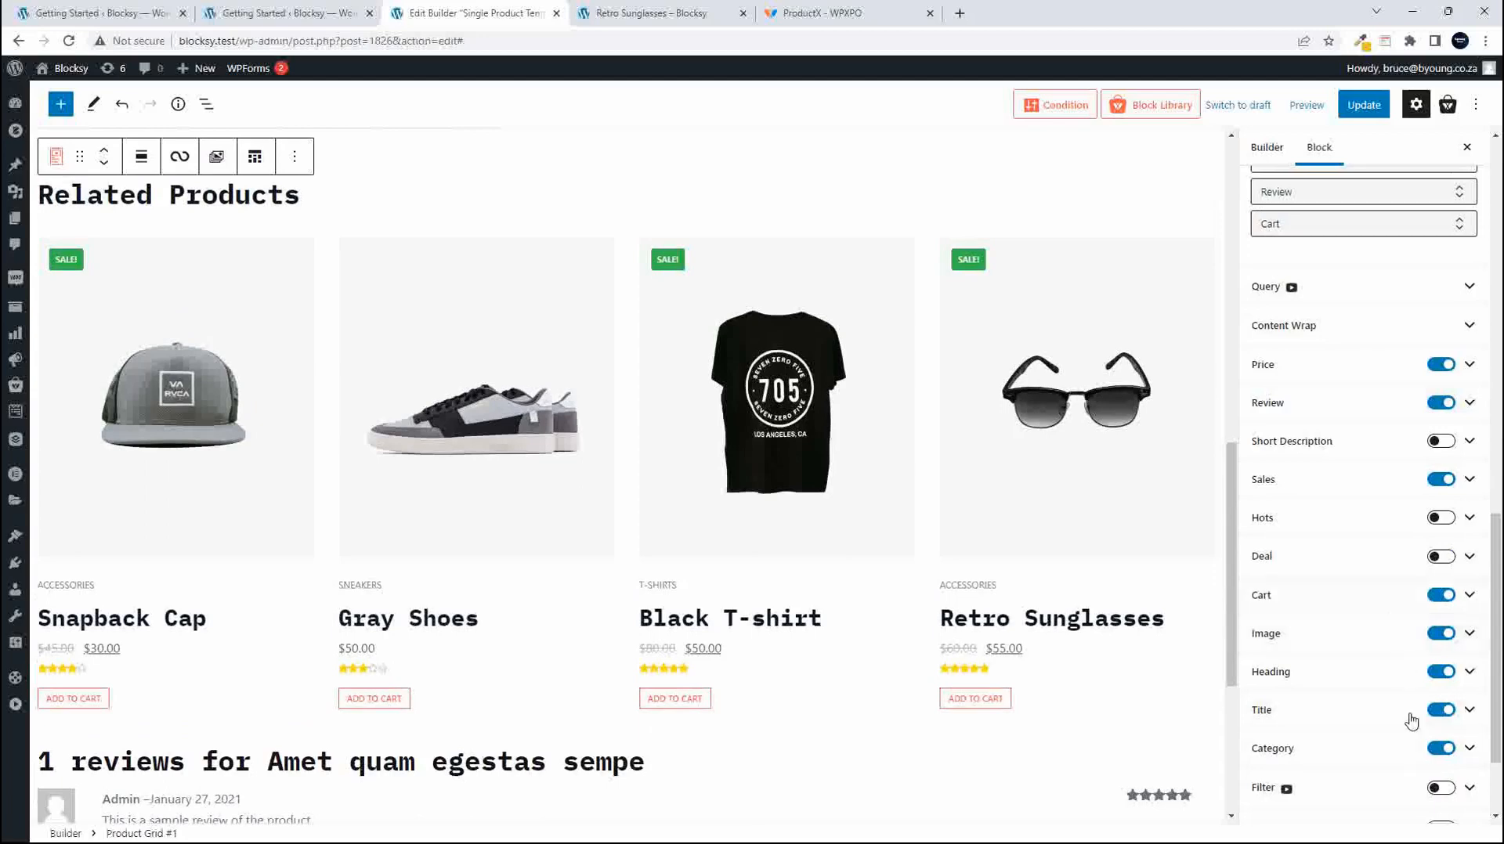
scroll(1328, 587, "down", 2)
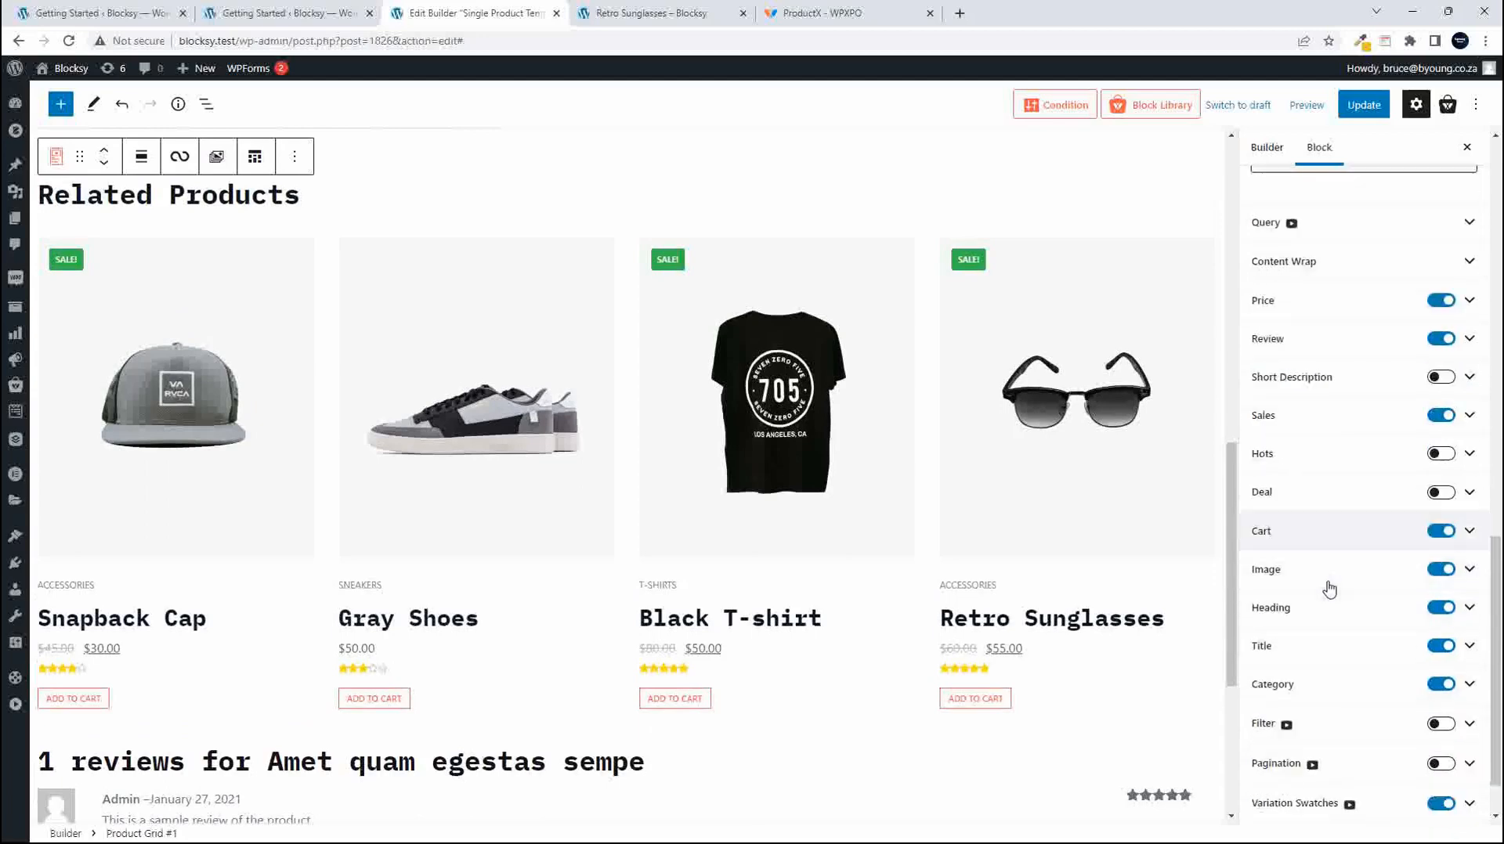
scroll(1367, 712, "up", 1)
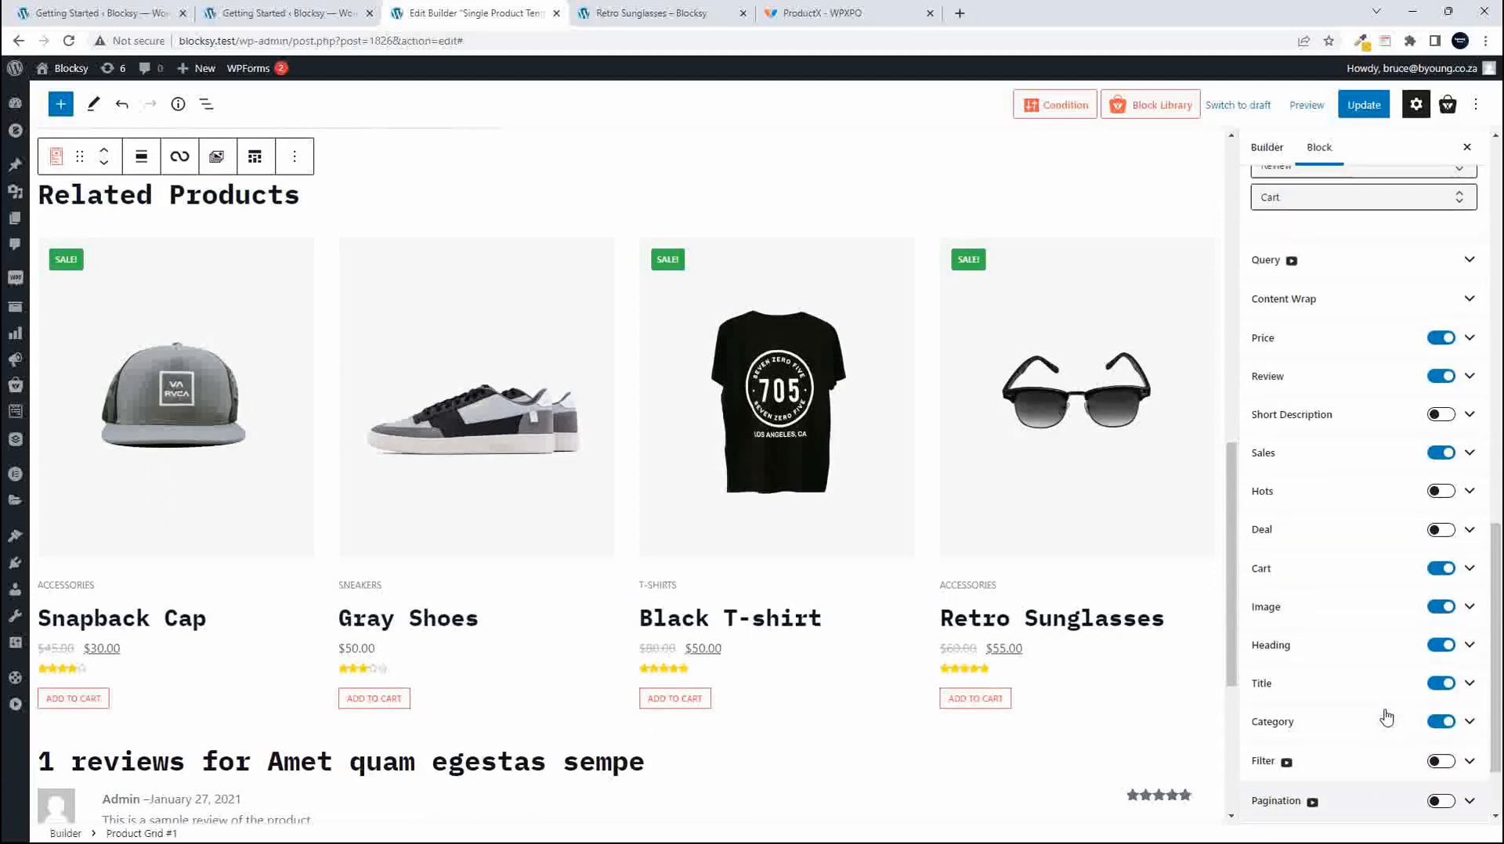
left_click(1439, 415)
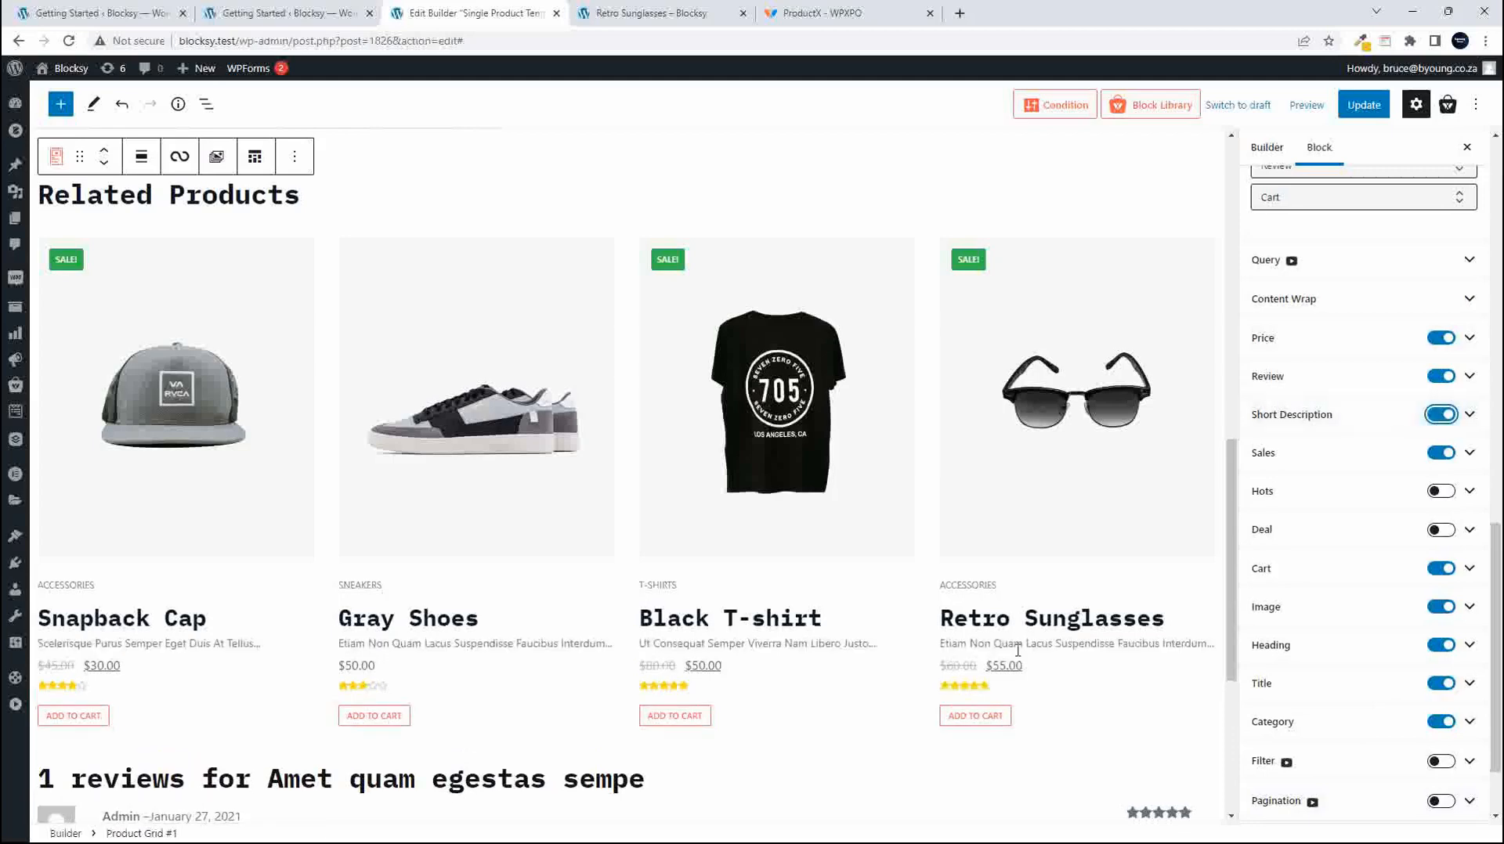
left_click(1441, 416)
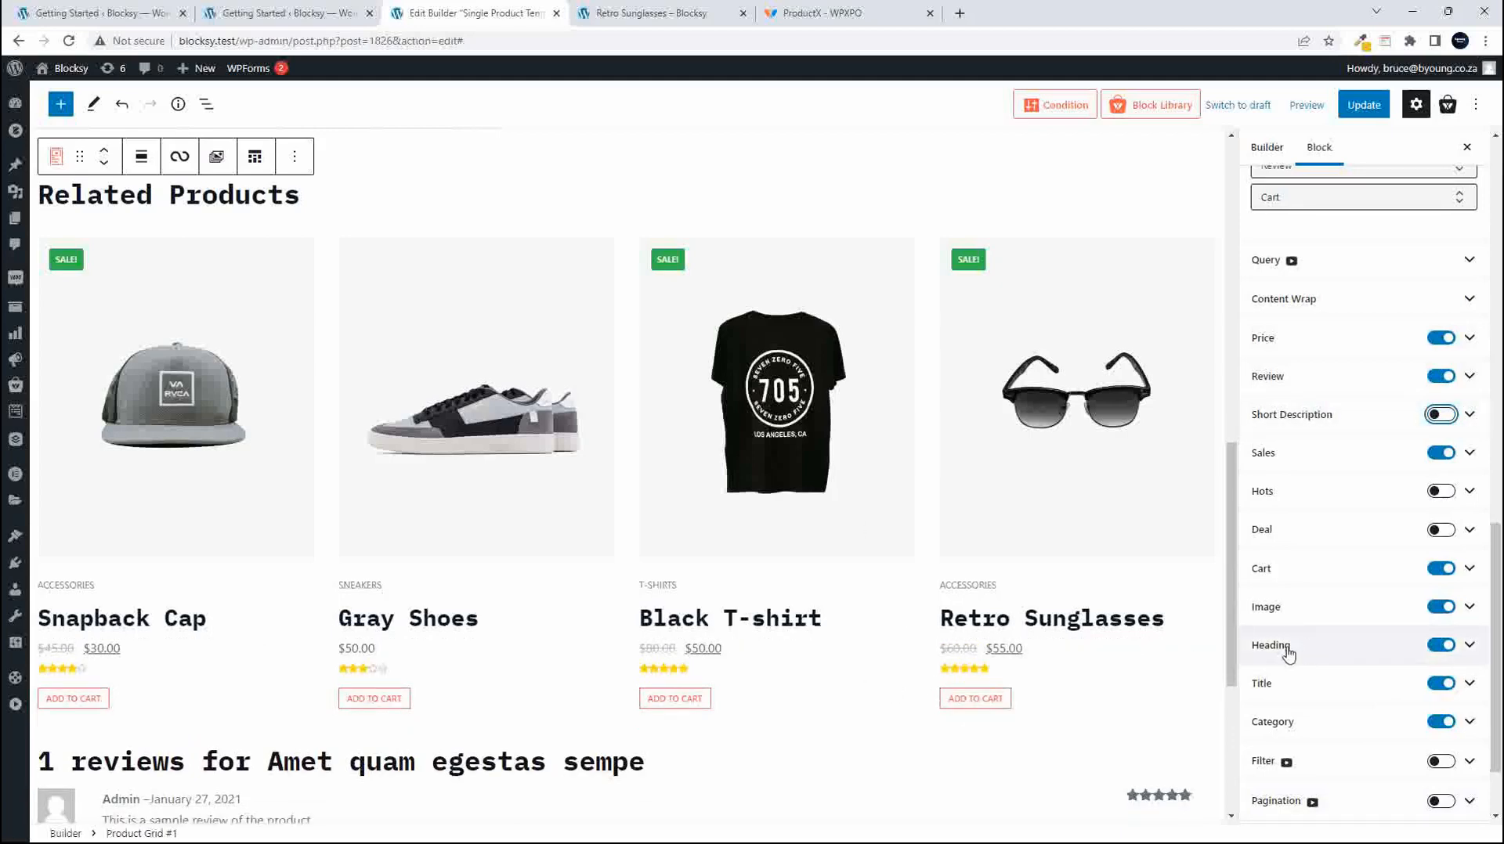
Set the alignment of the Related Products grid's card content to center.
scroll(721, 664, "up", 8)
scroll(835, 664, "down", 9)
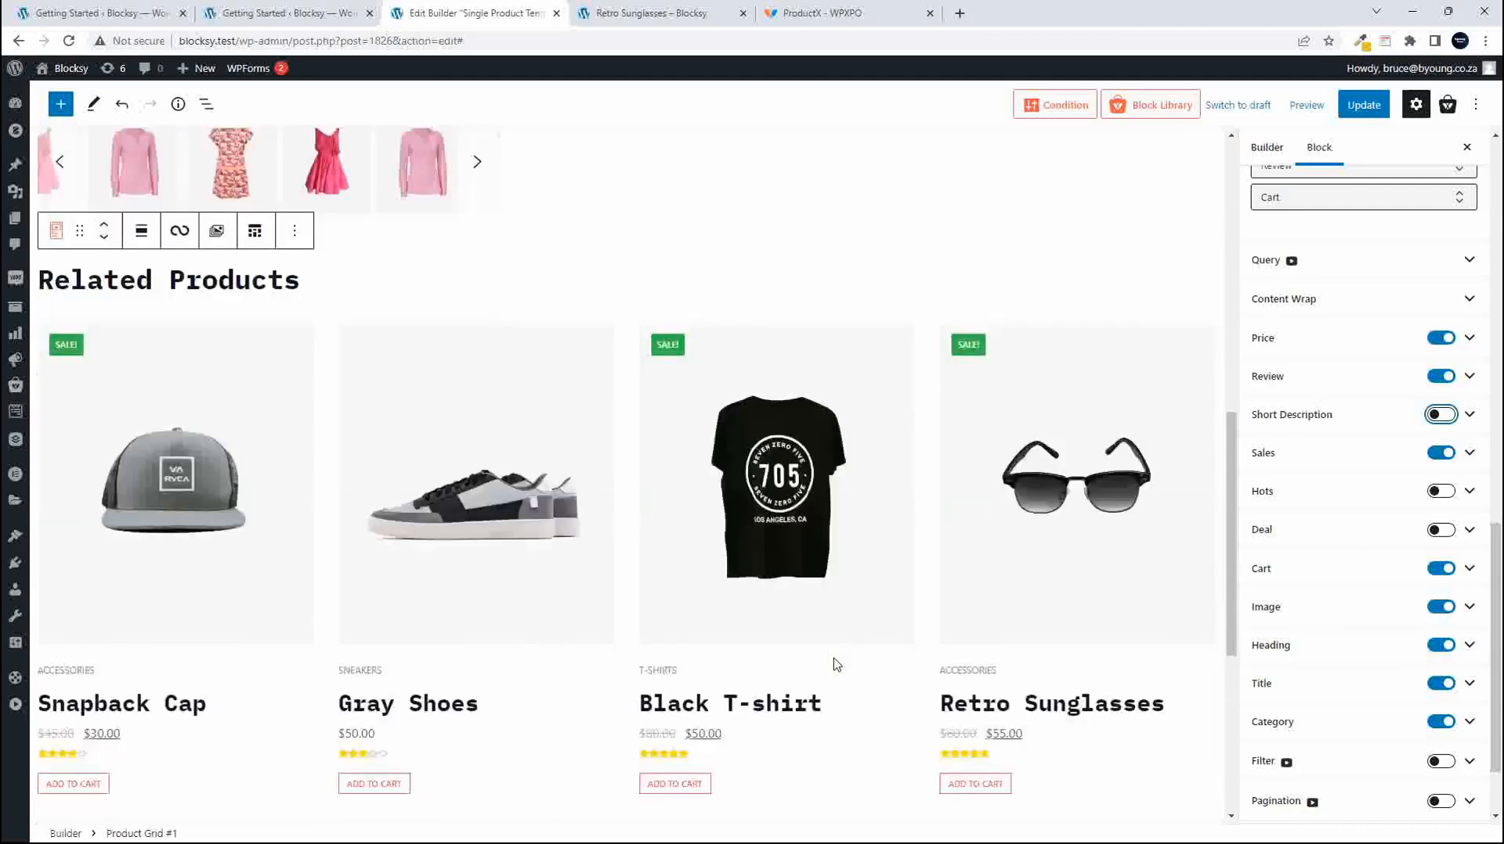
scroll(1353, 621, "up", 5)
scroll(1355, 622, "up", 1)
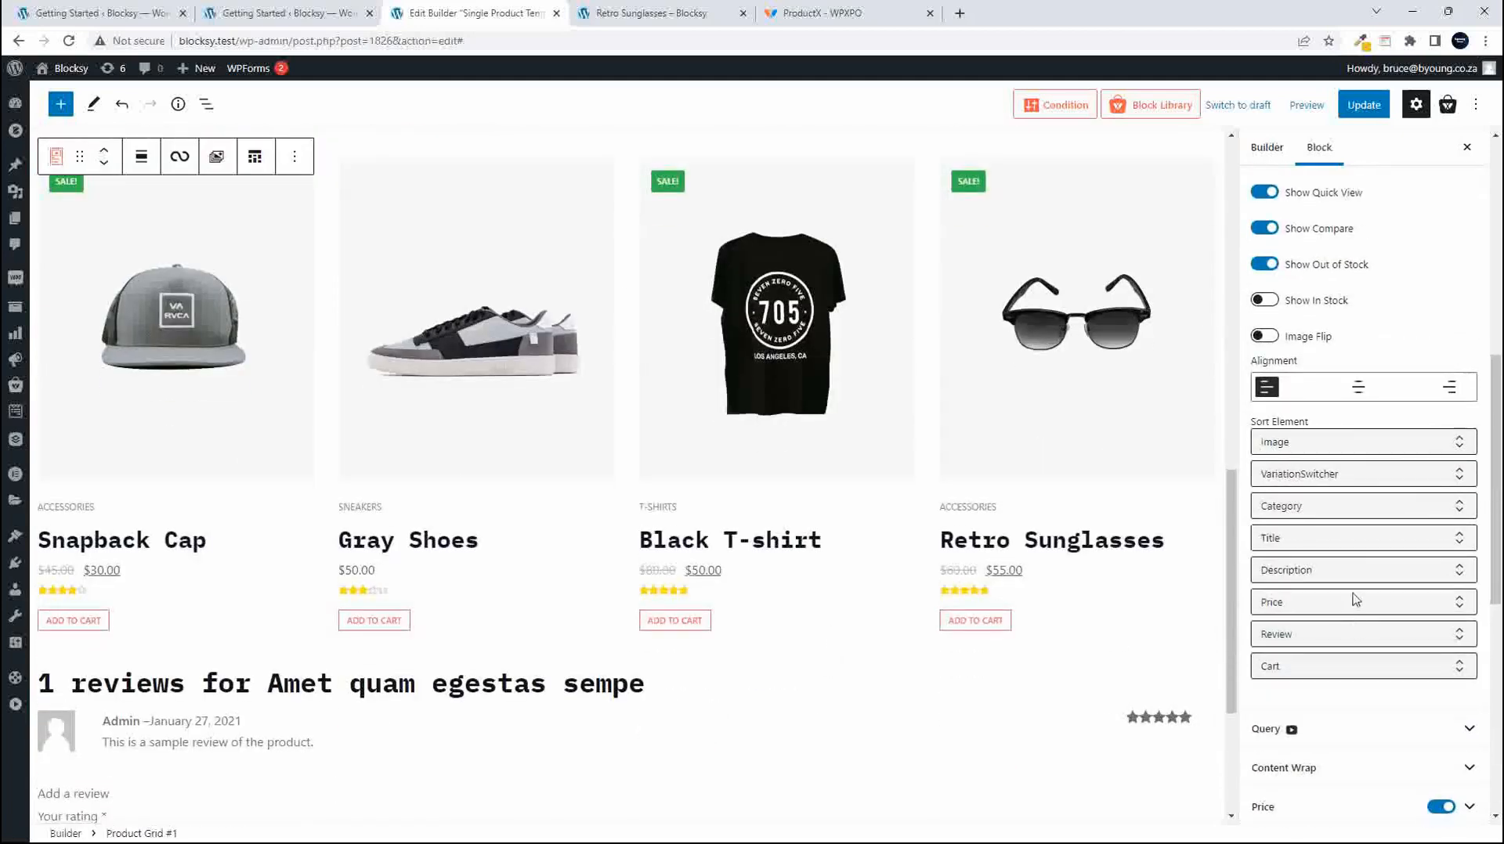
left_click(1358, 389)
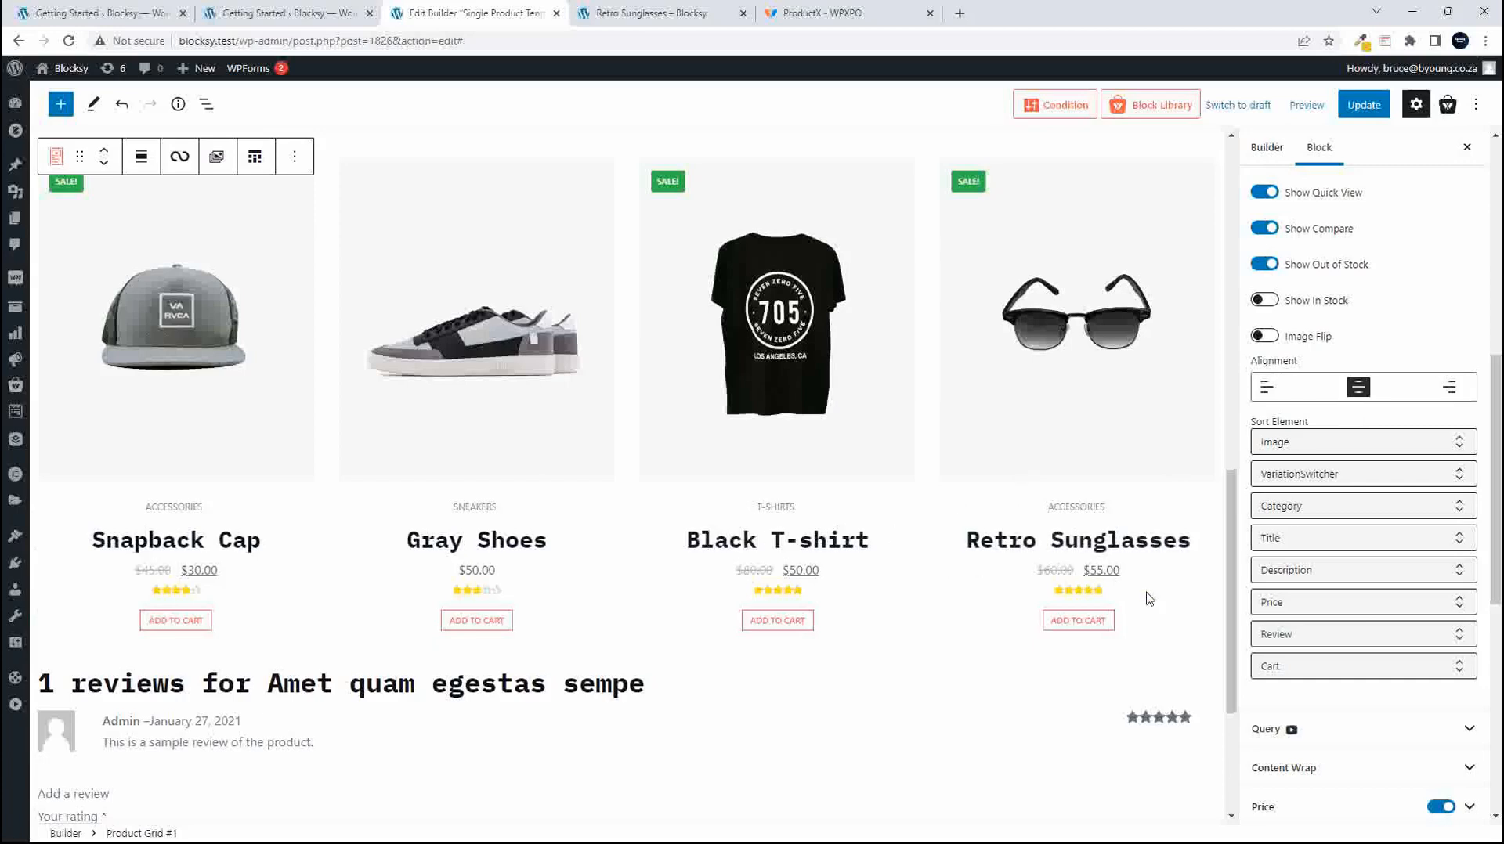
Turn off the Category element on the related product cards.
scroll(948, 567, "up", 1)
scroll(1277, 625, "down", 4)
scroll(1277, 627, "down", 2)
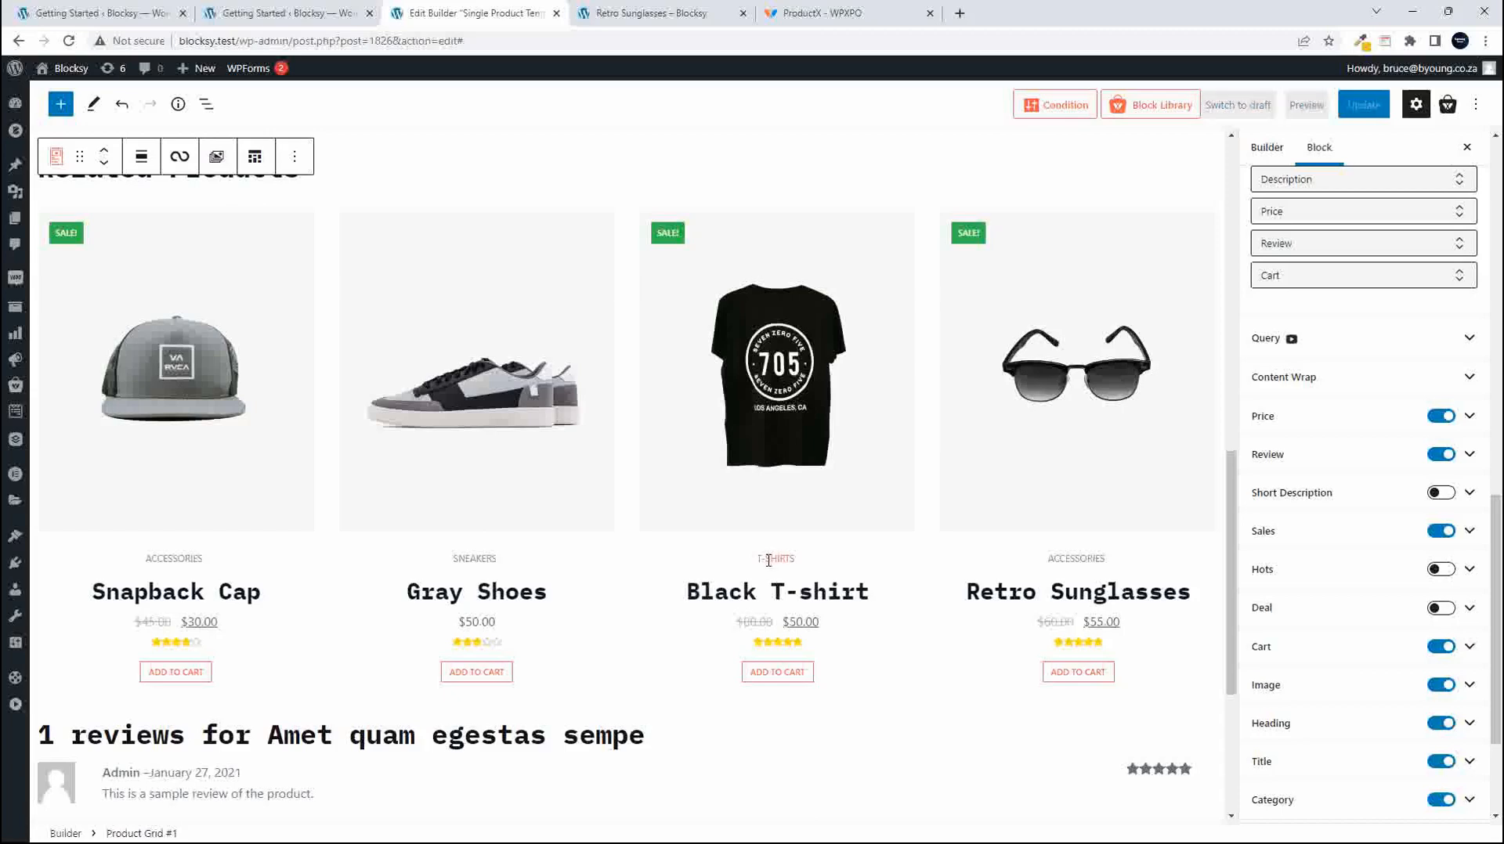
scroll(1303, 631, "down", 2)
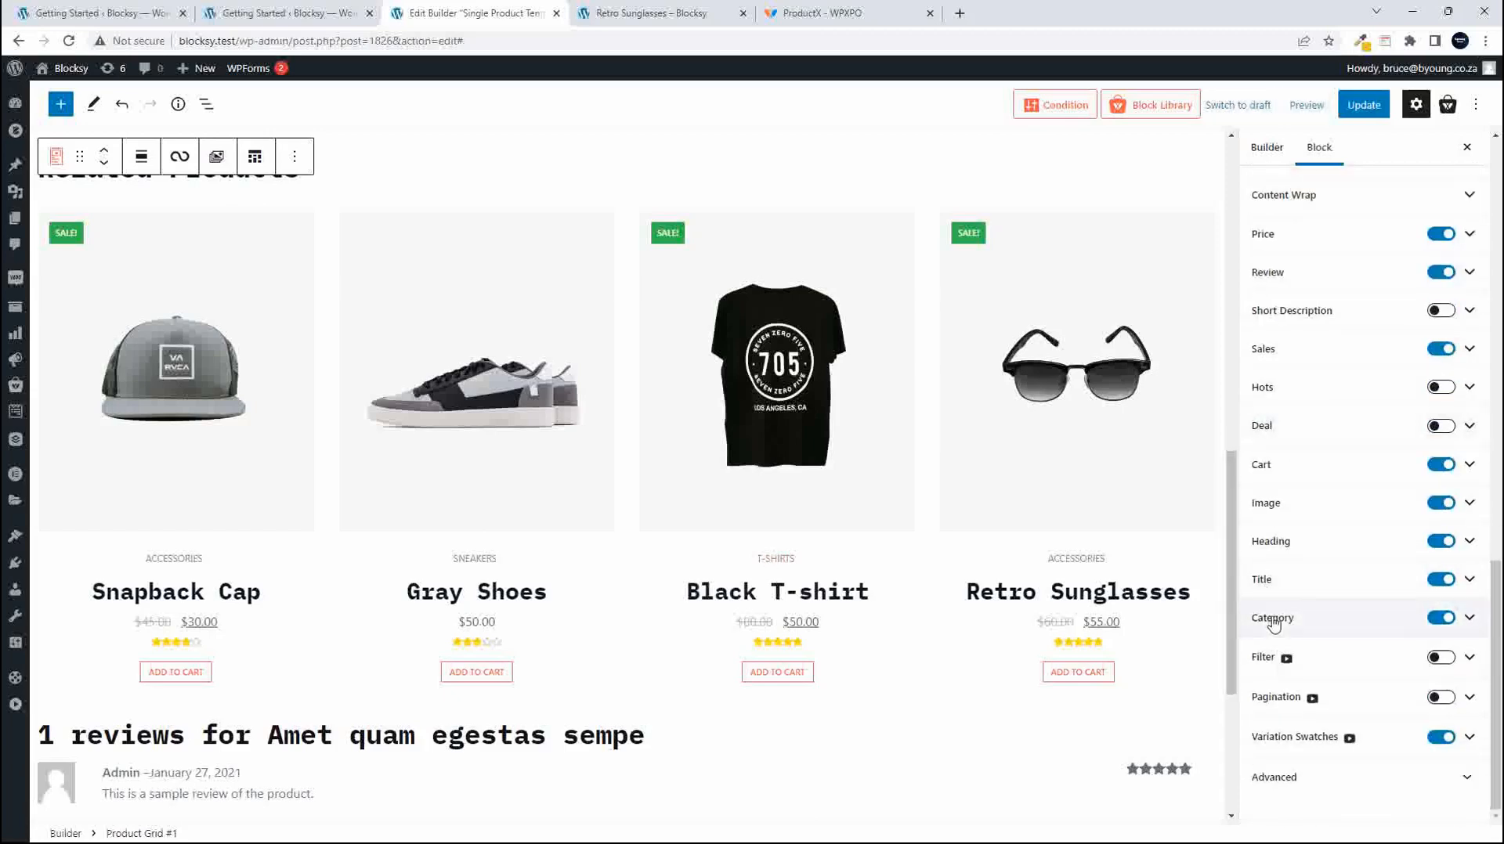
left_click(1435, 619)
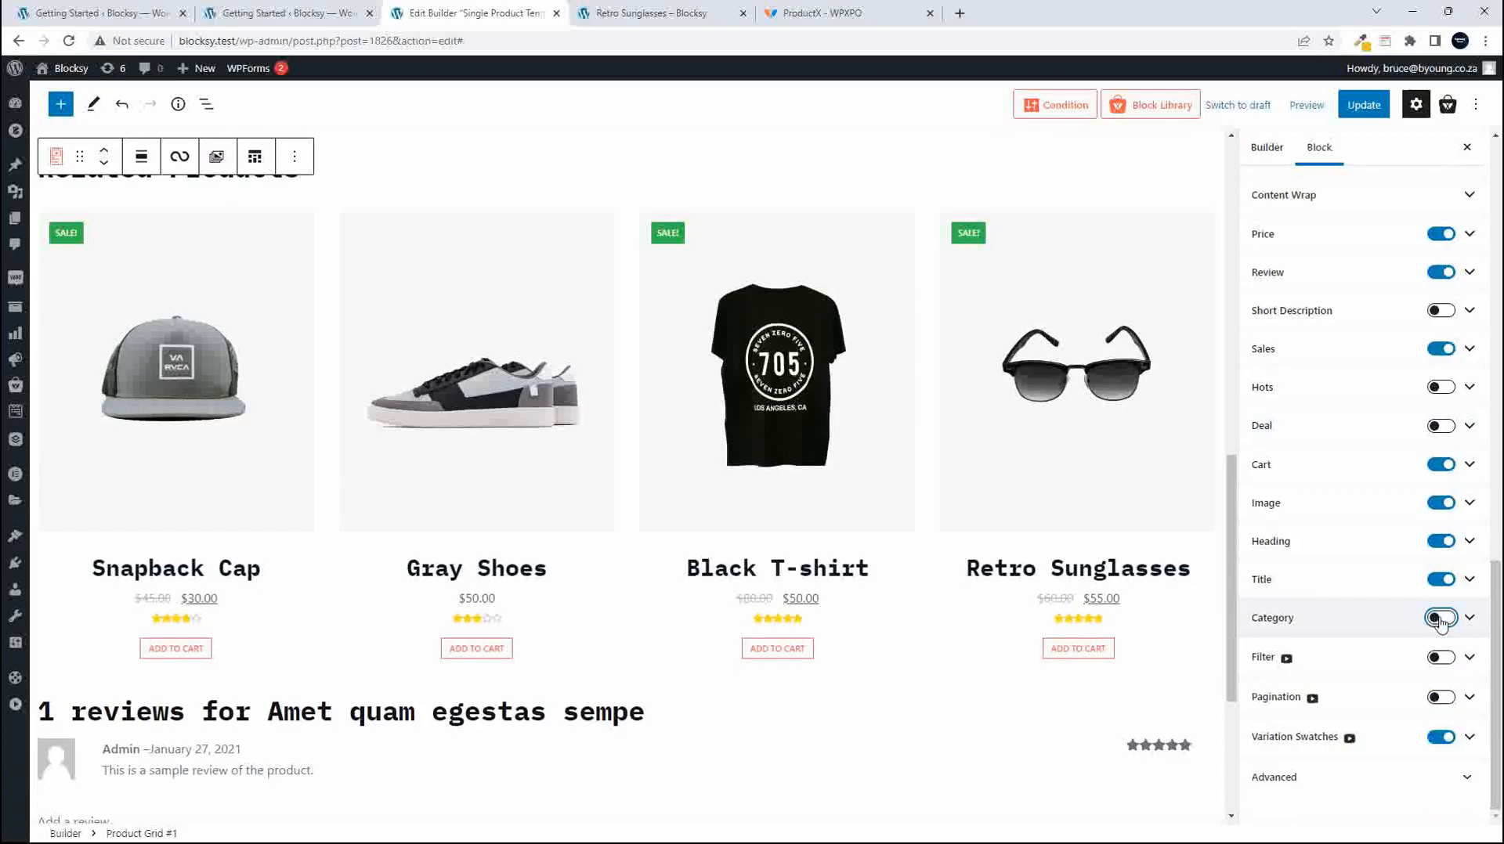
left_click(1442, 618)
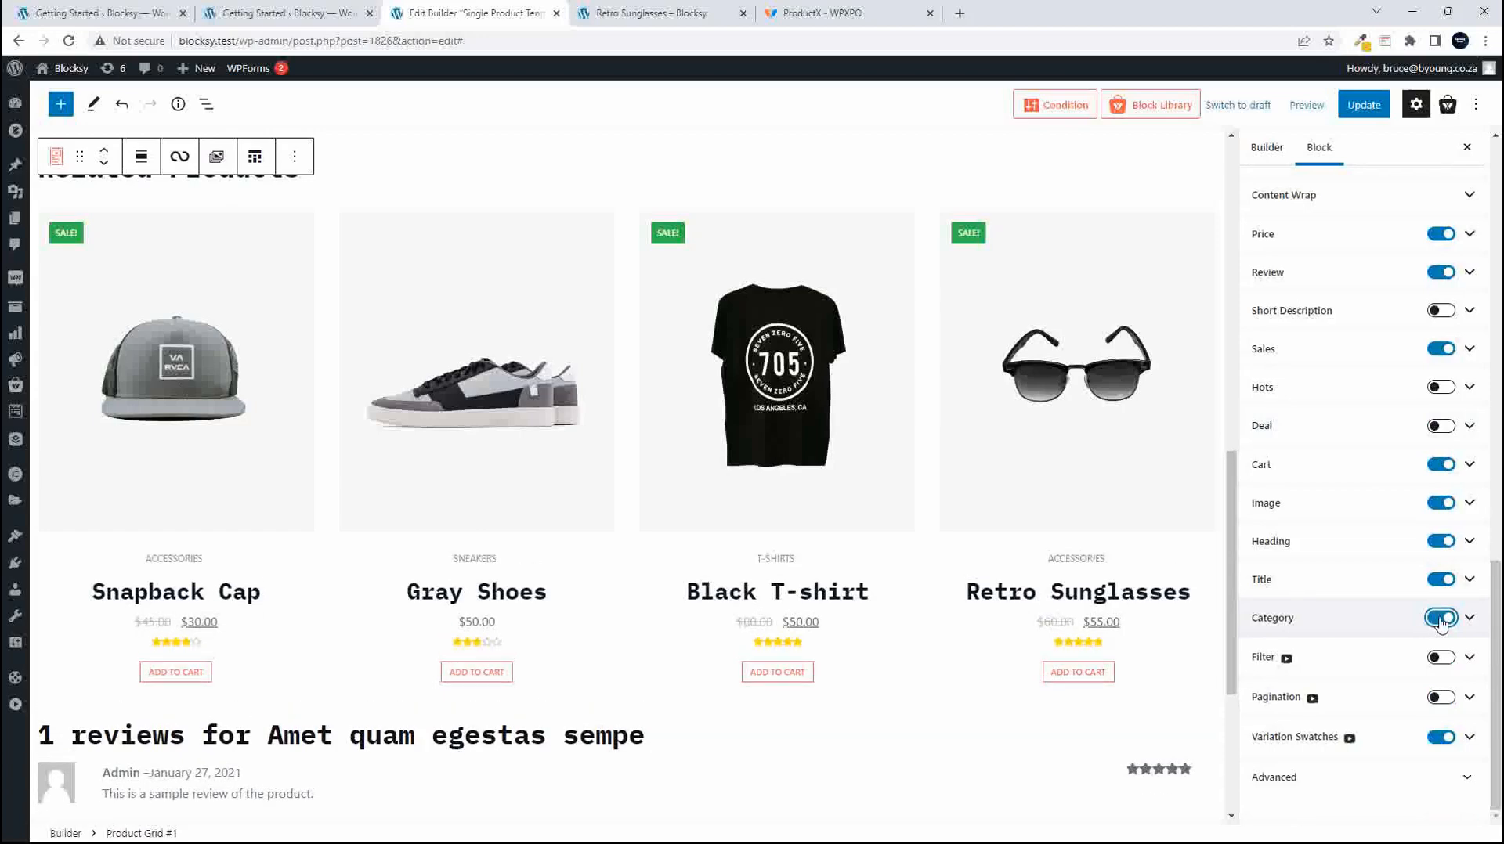
left_click(1441, 619)
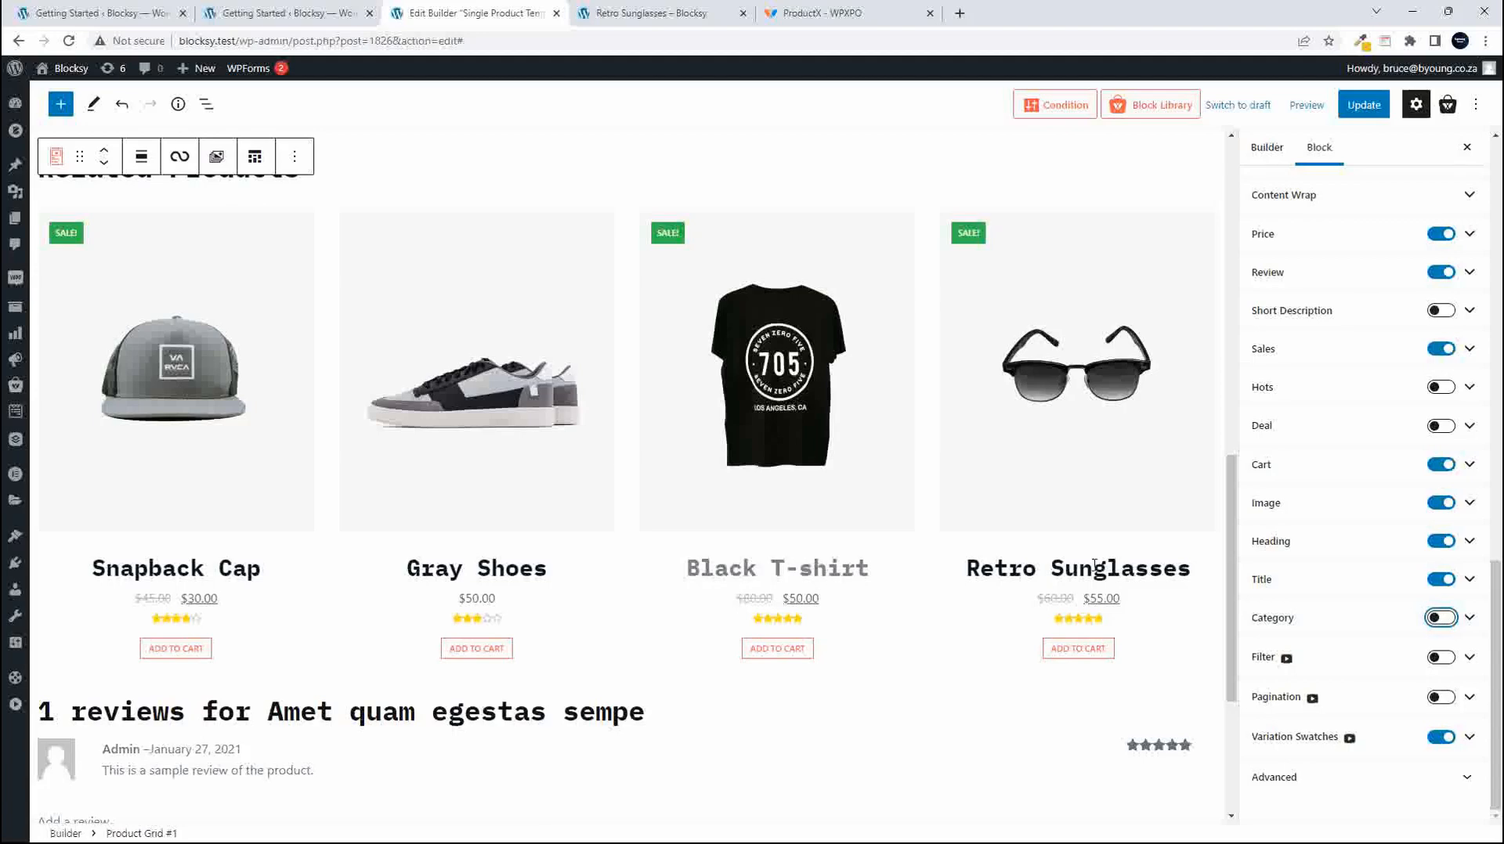
Set the related product titles' color to the first red theme color.
left_click(1470, 582)
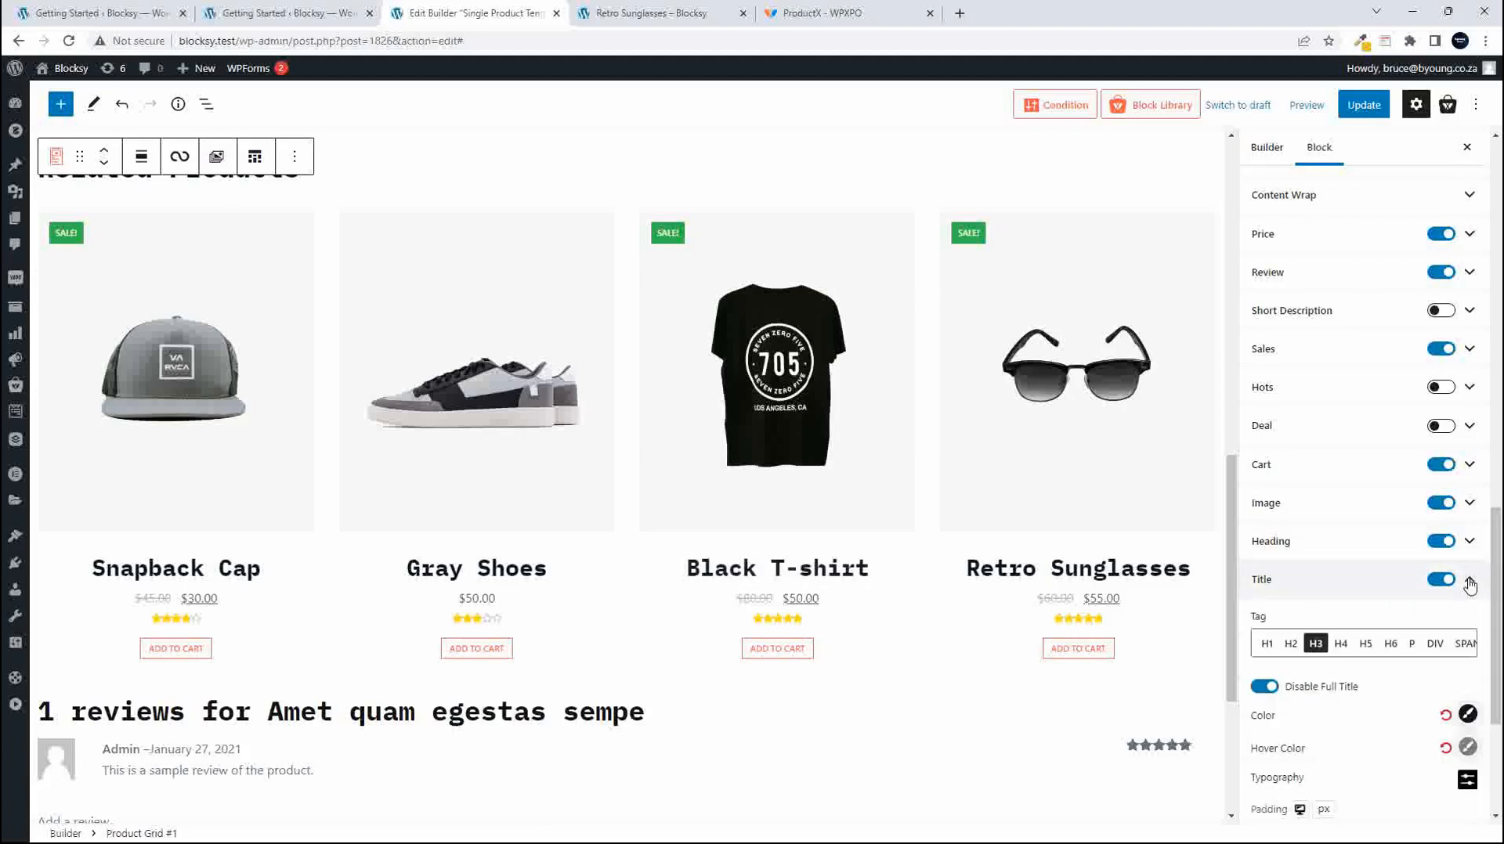
scroll(1401, 623, "down", 3)
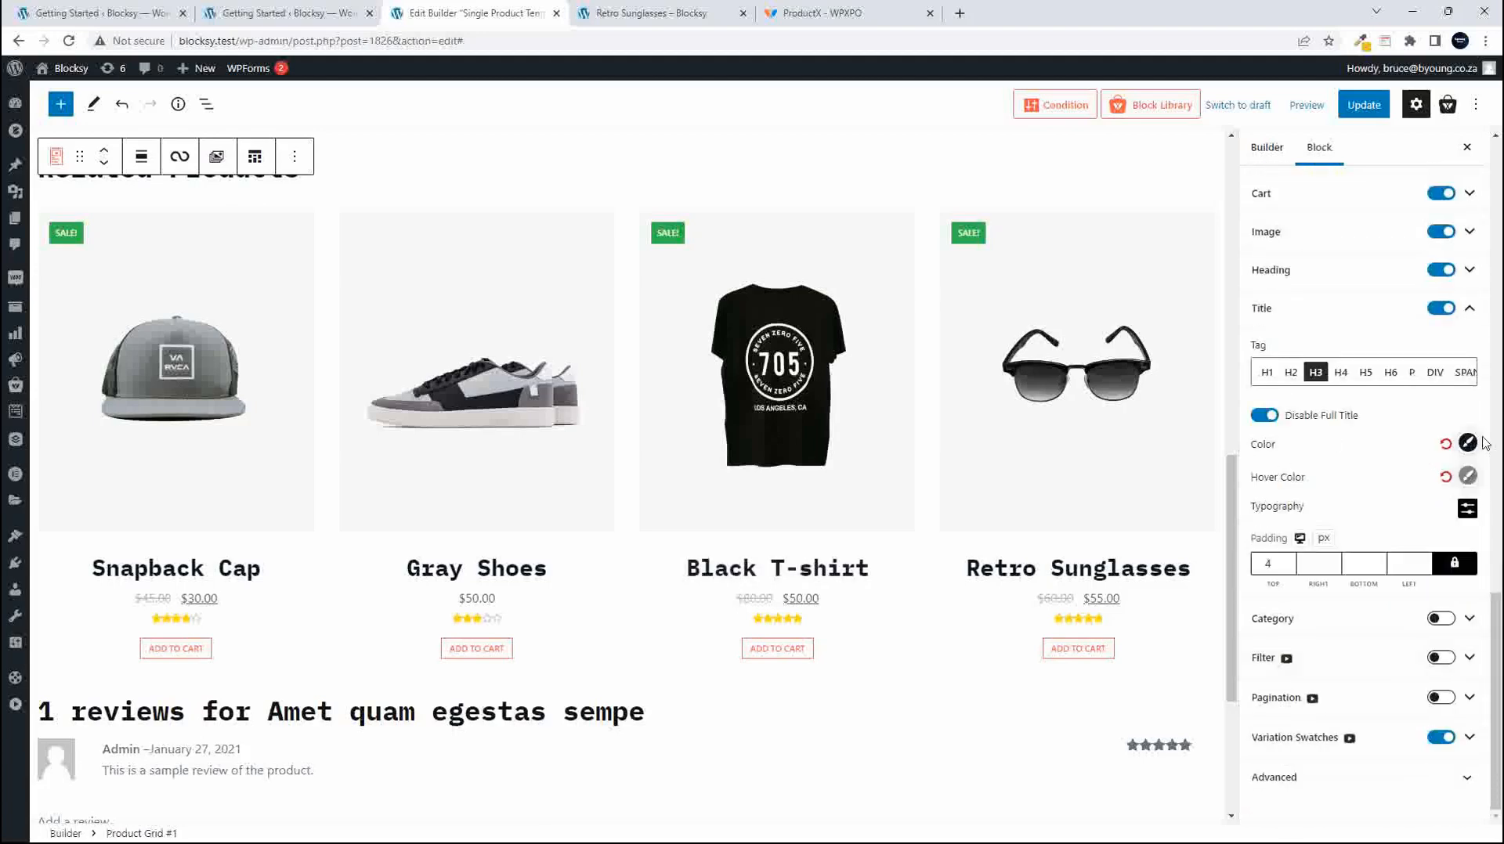
left_click(1467, 443)
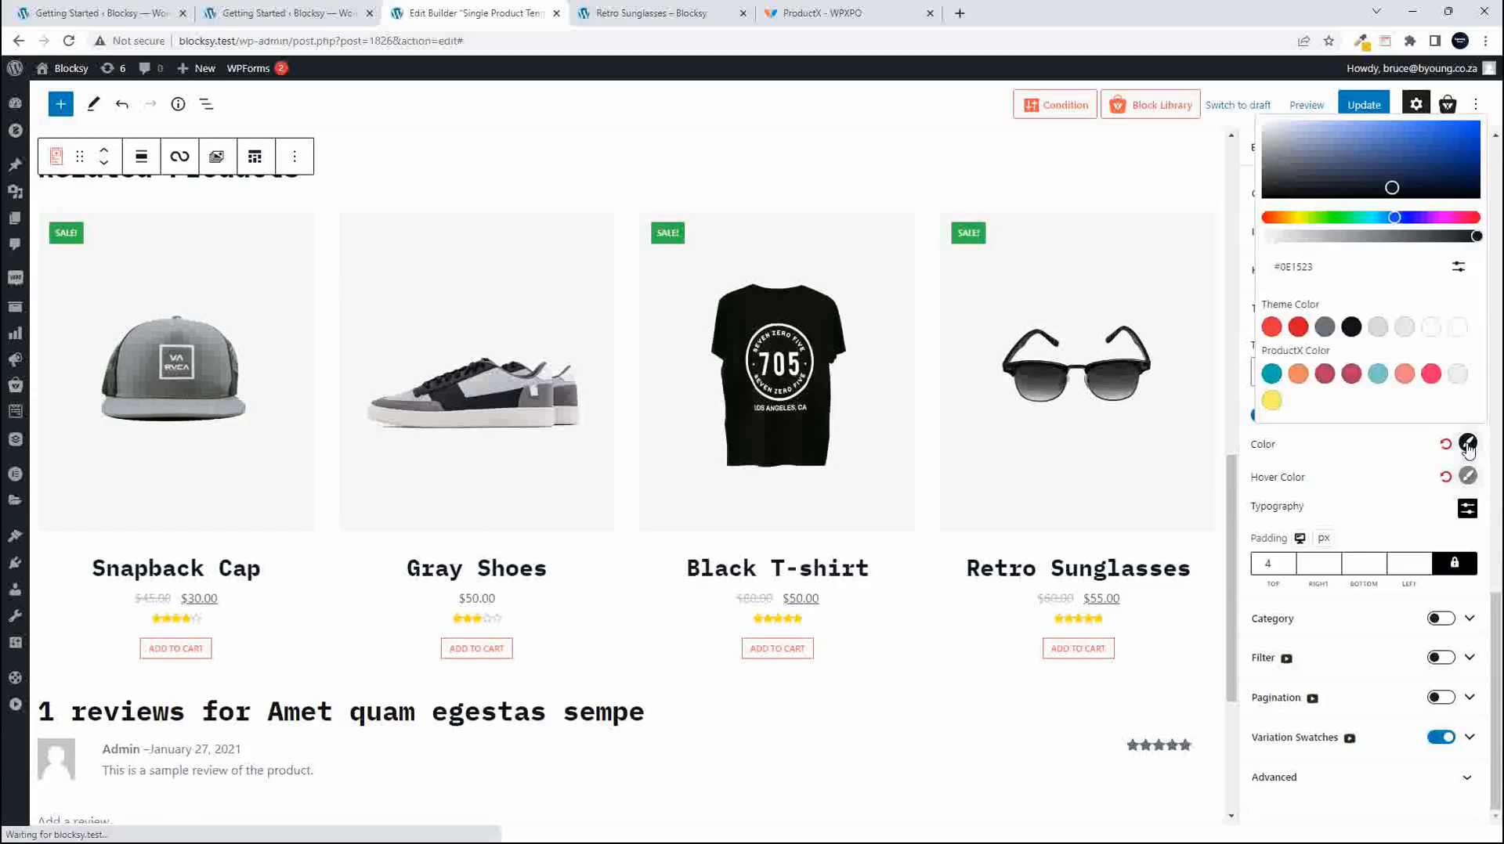
left_click(1272, 328)
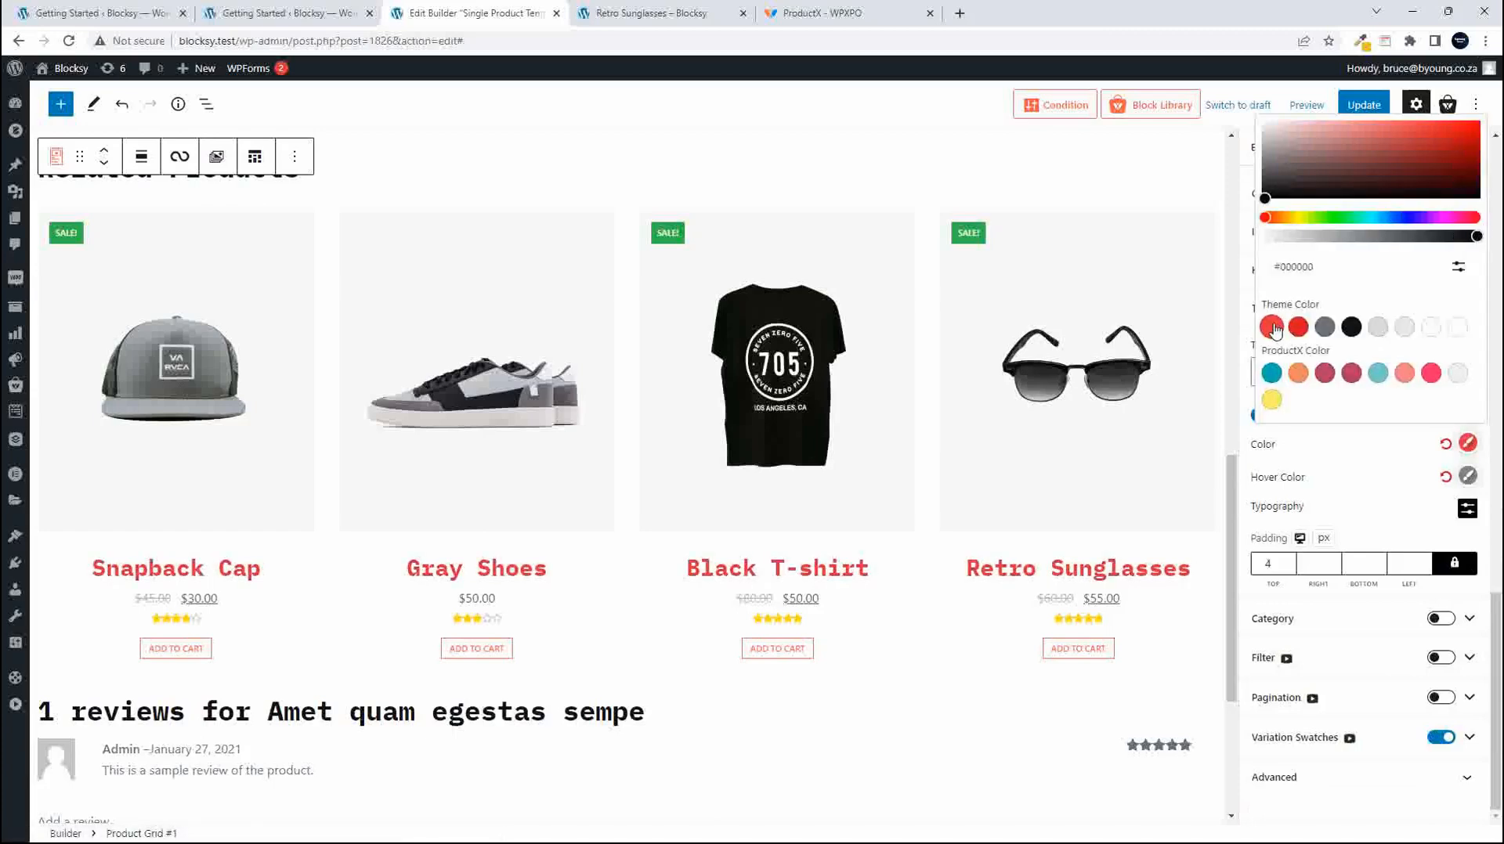
scroll(1249, 613, "up", 1)
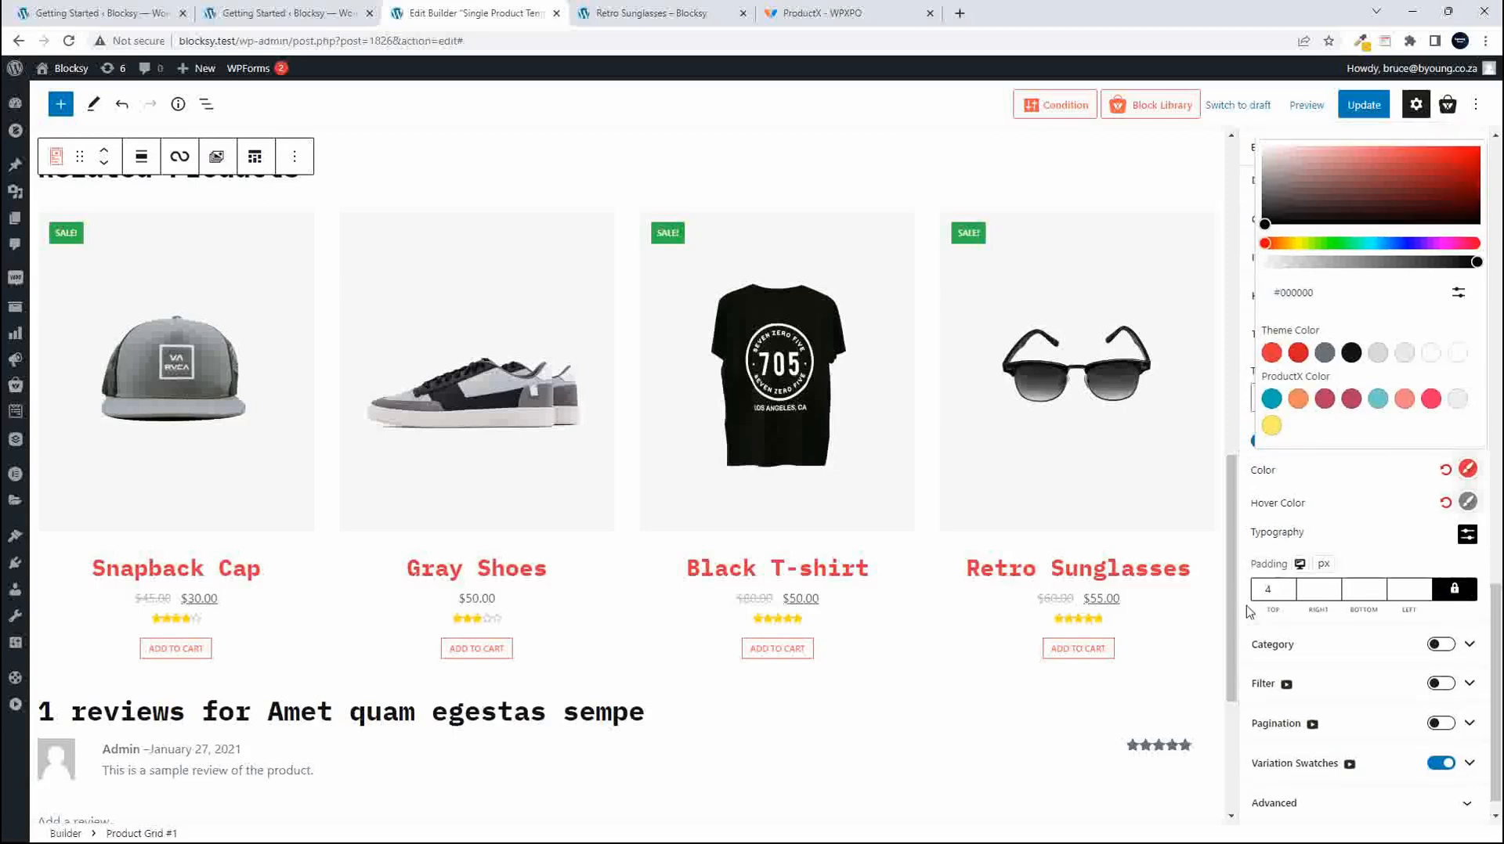
scroll(1245, 655, "down", 1)
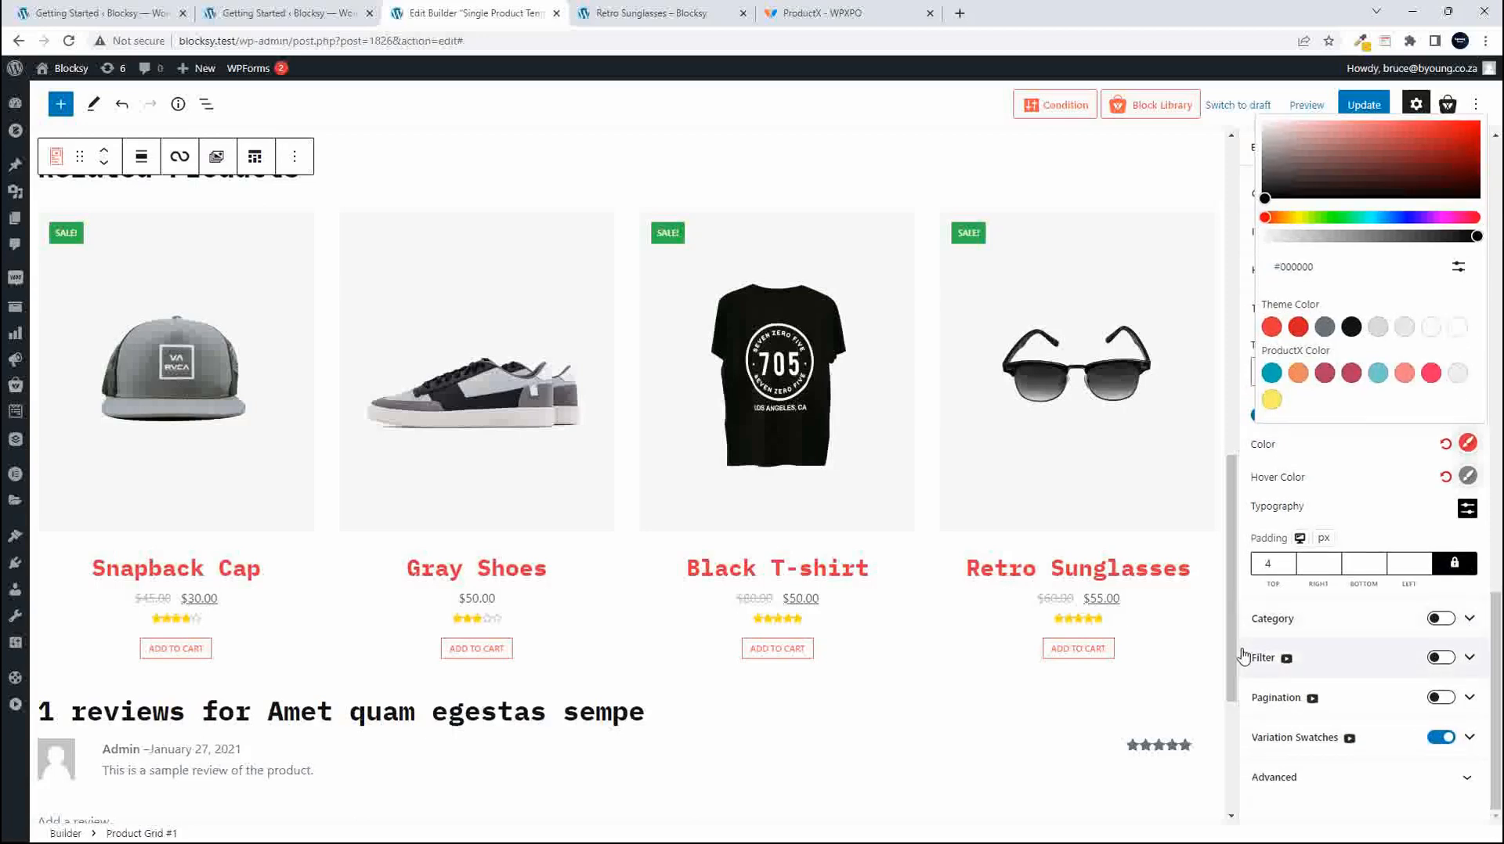
left_click(1394, 453)
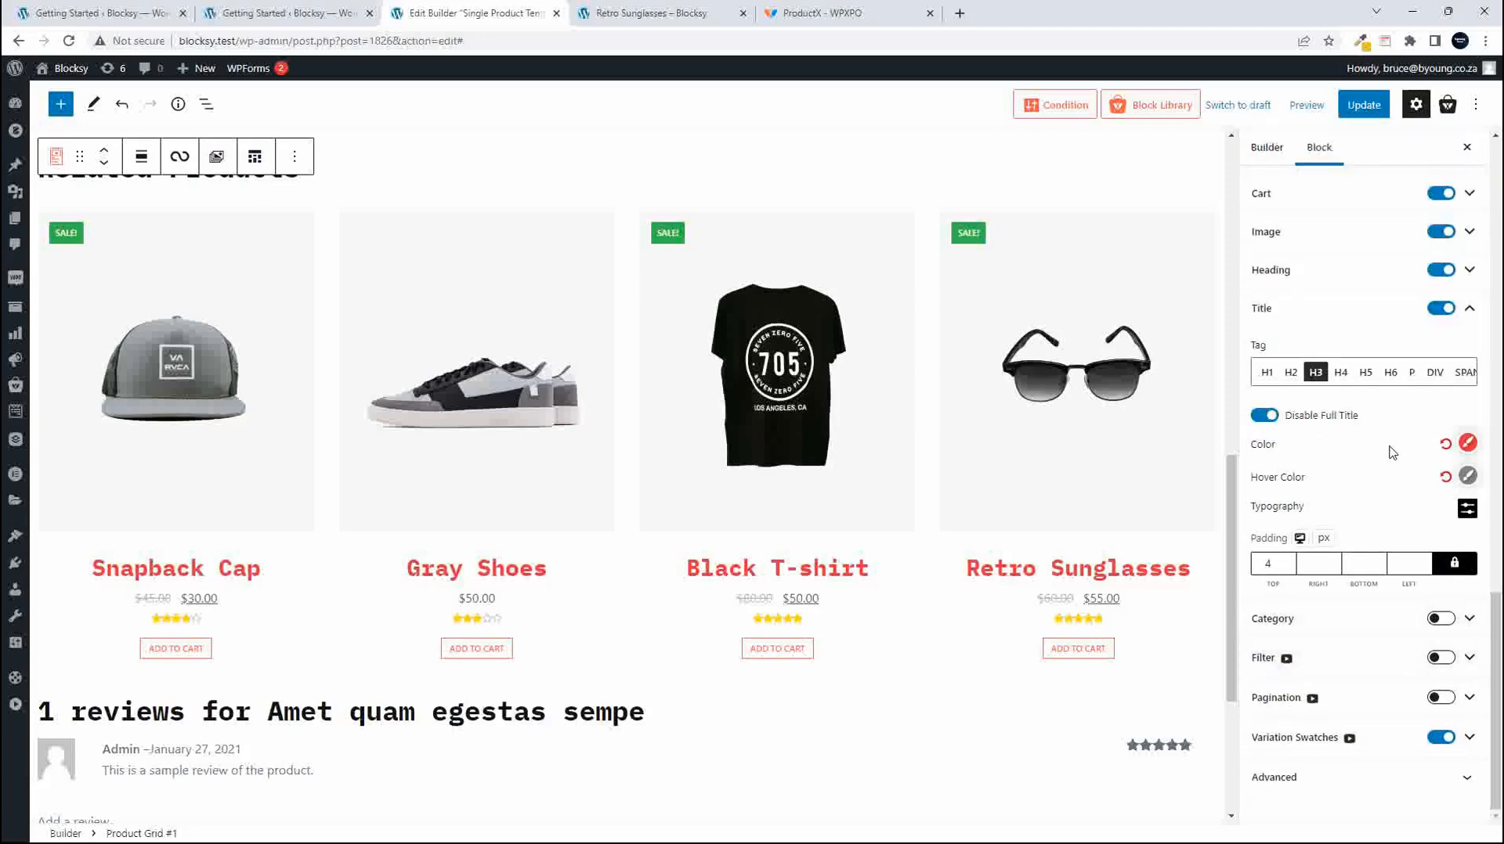
scroll(1392, 452, "up", 5)
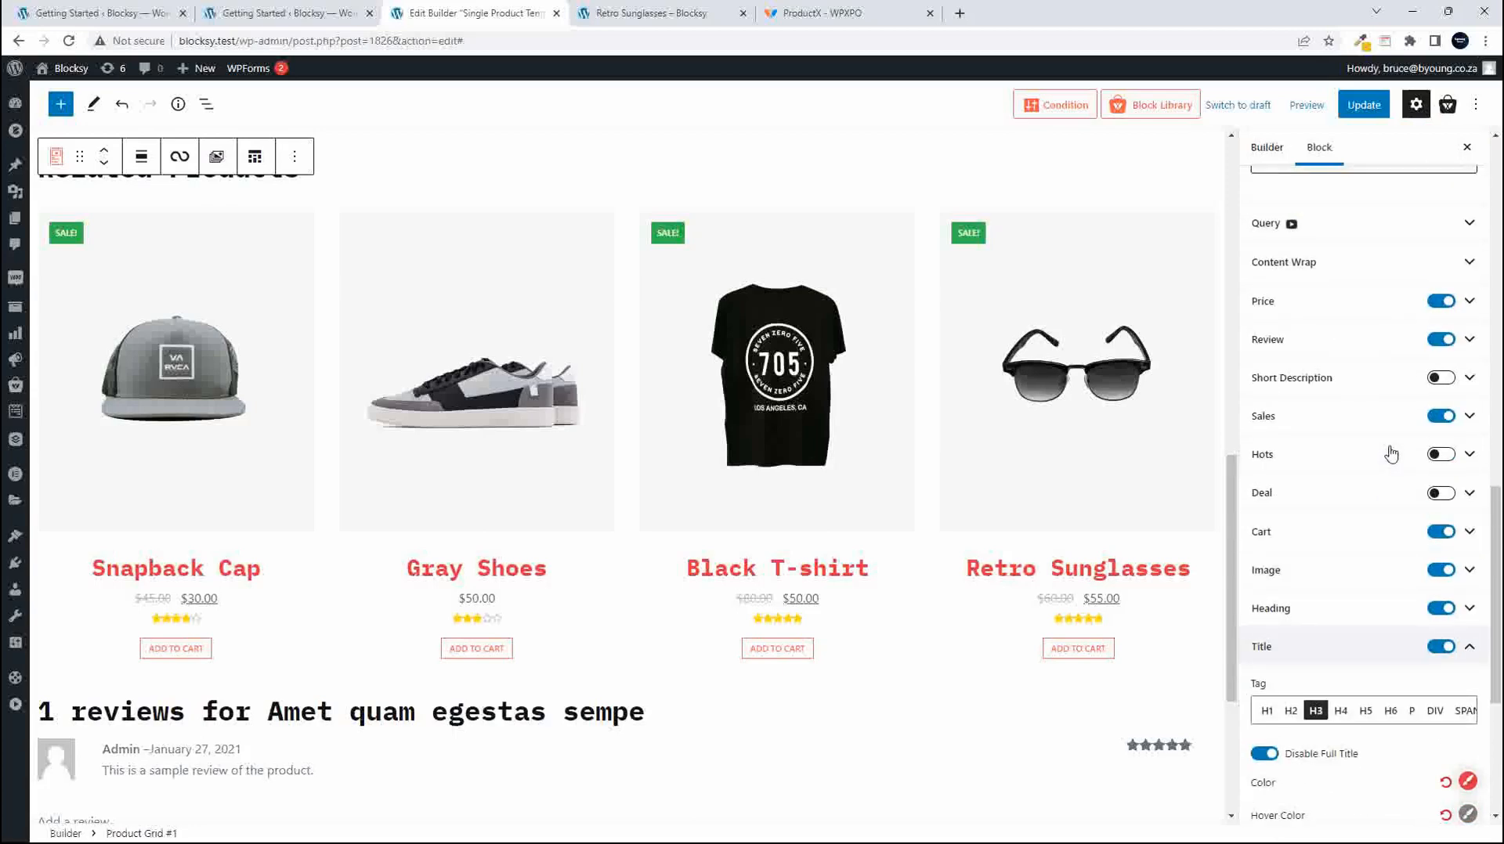
Set the price color on the related product cards to the grey third theme color.
left_click(1300, 304)
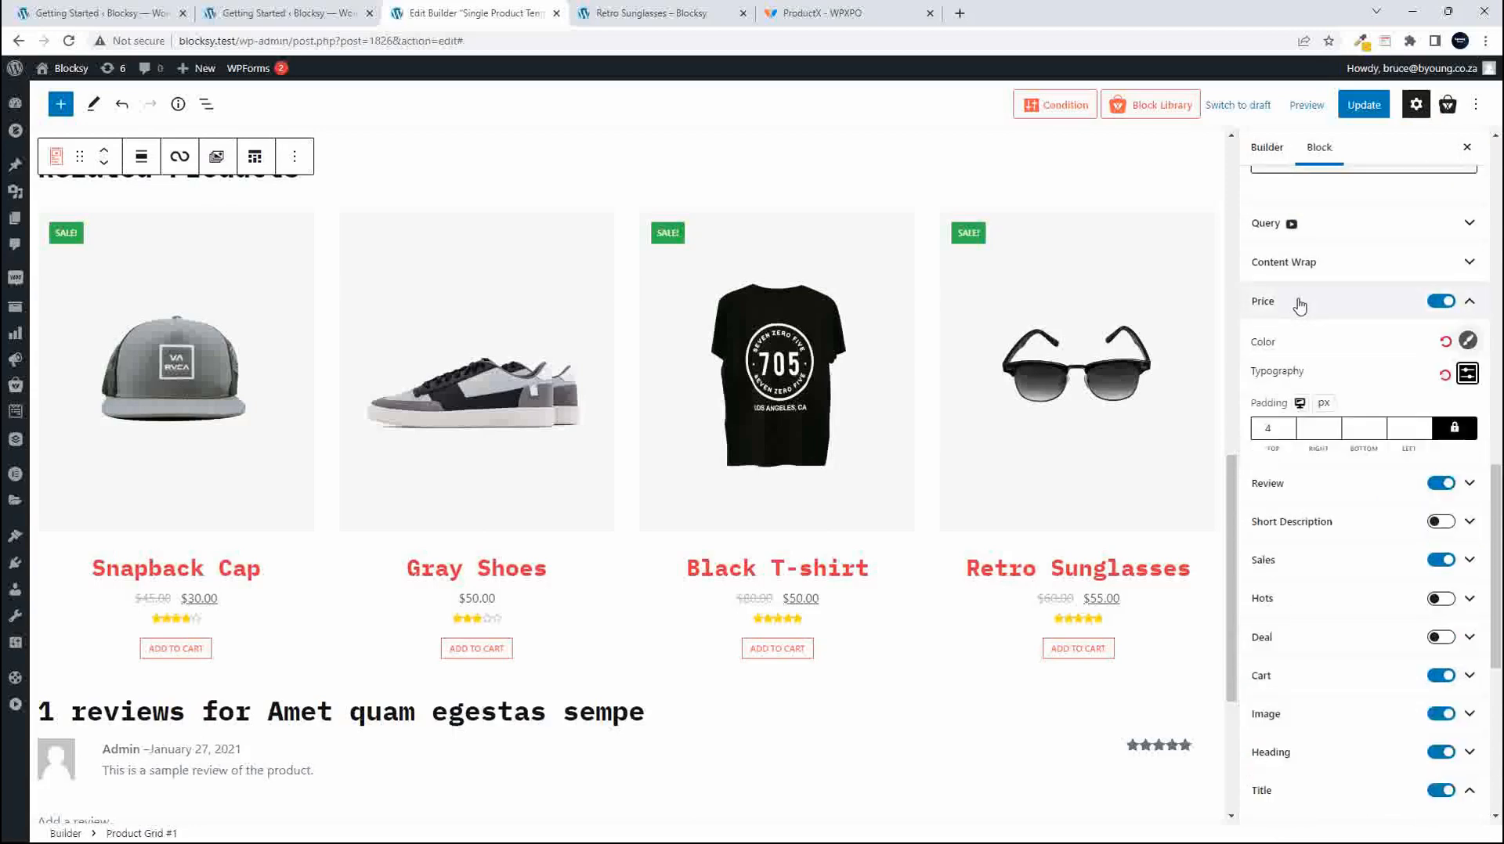
left_click(1469, 342)
left_click(1298, 576)
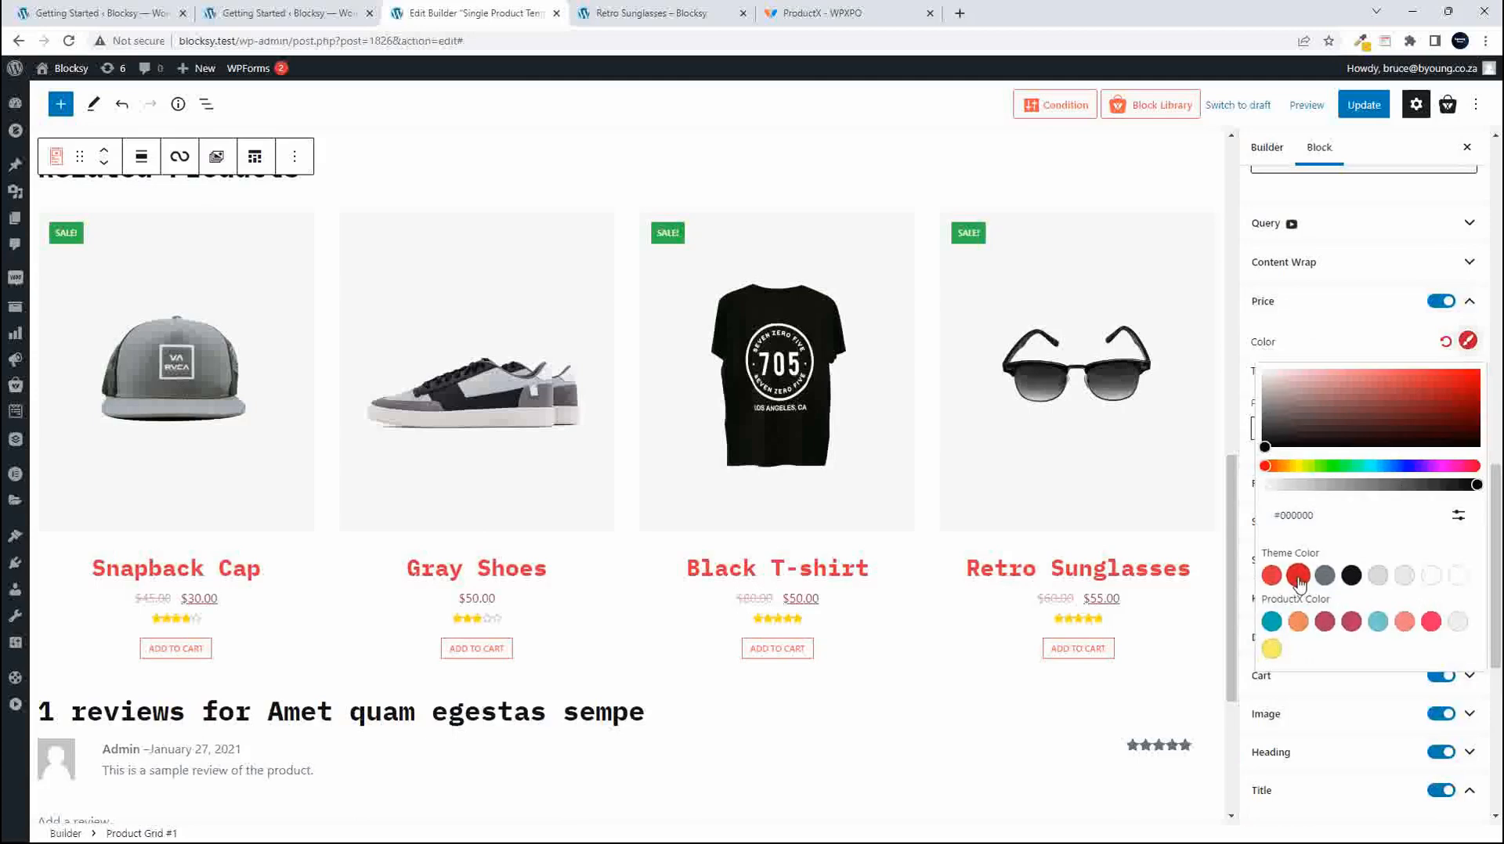
left_click(1325, 576)
left_click(1469, 303)
left_click(1343, 307)
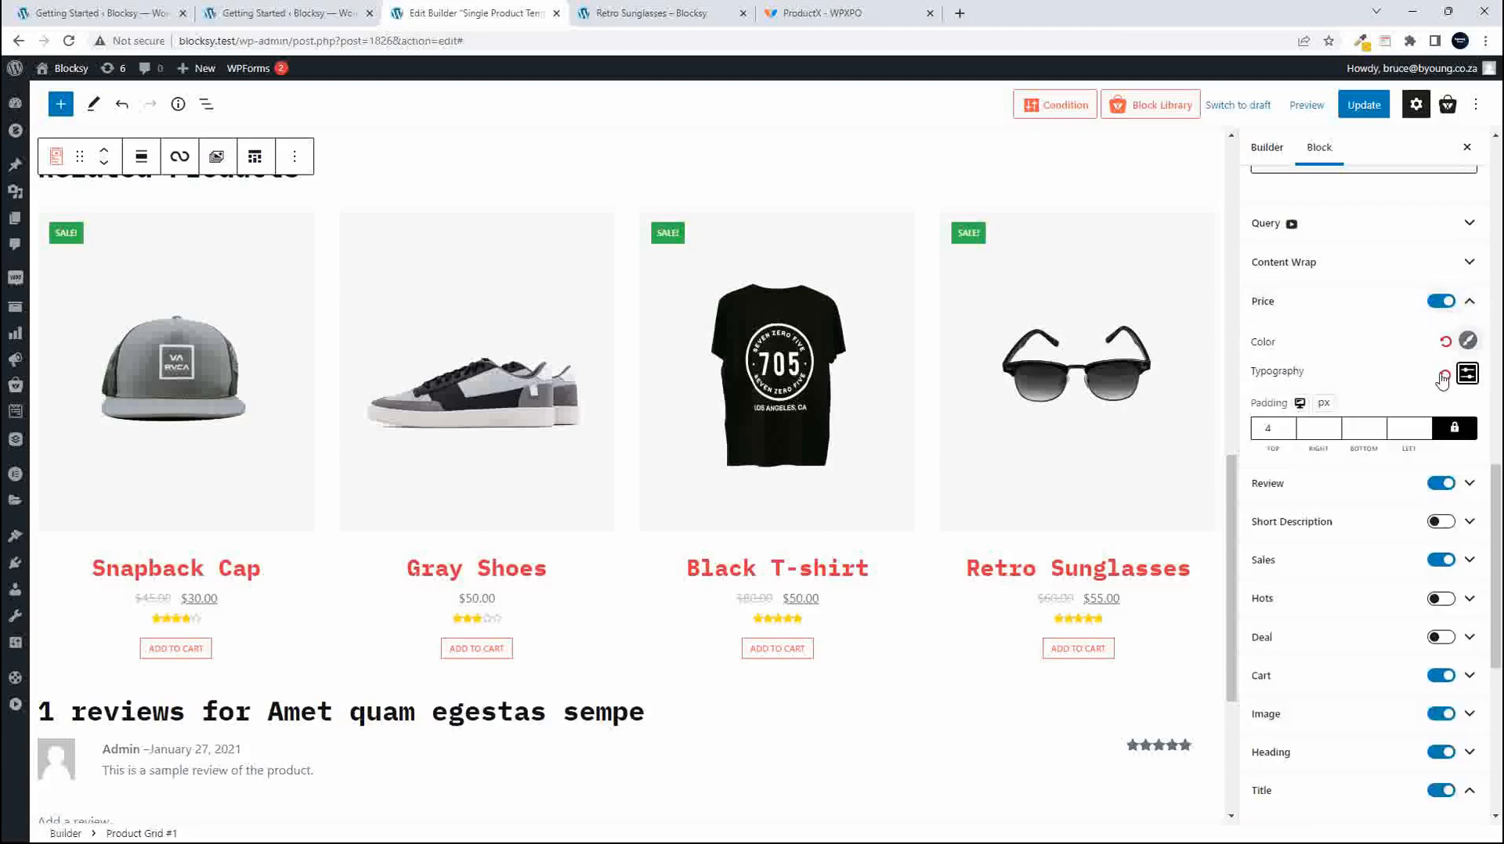
Set the typography size of the related product prices to 24 px.
left_click(1468, 374)
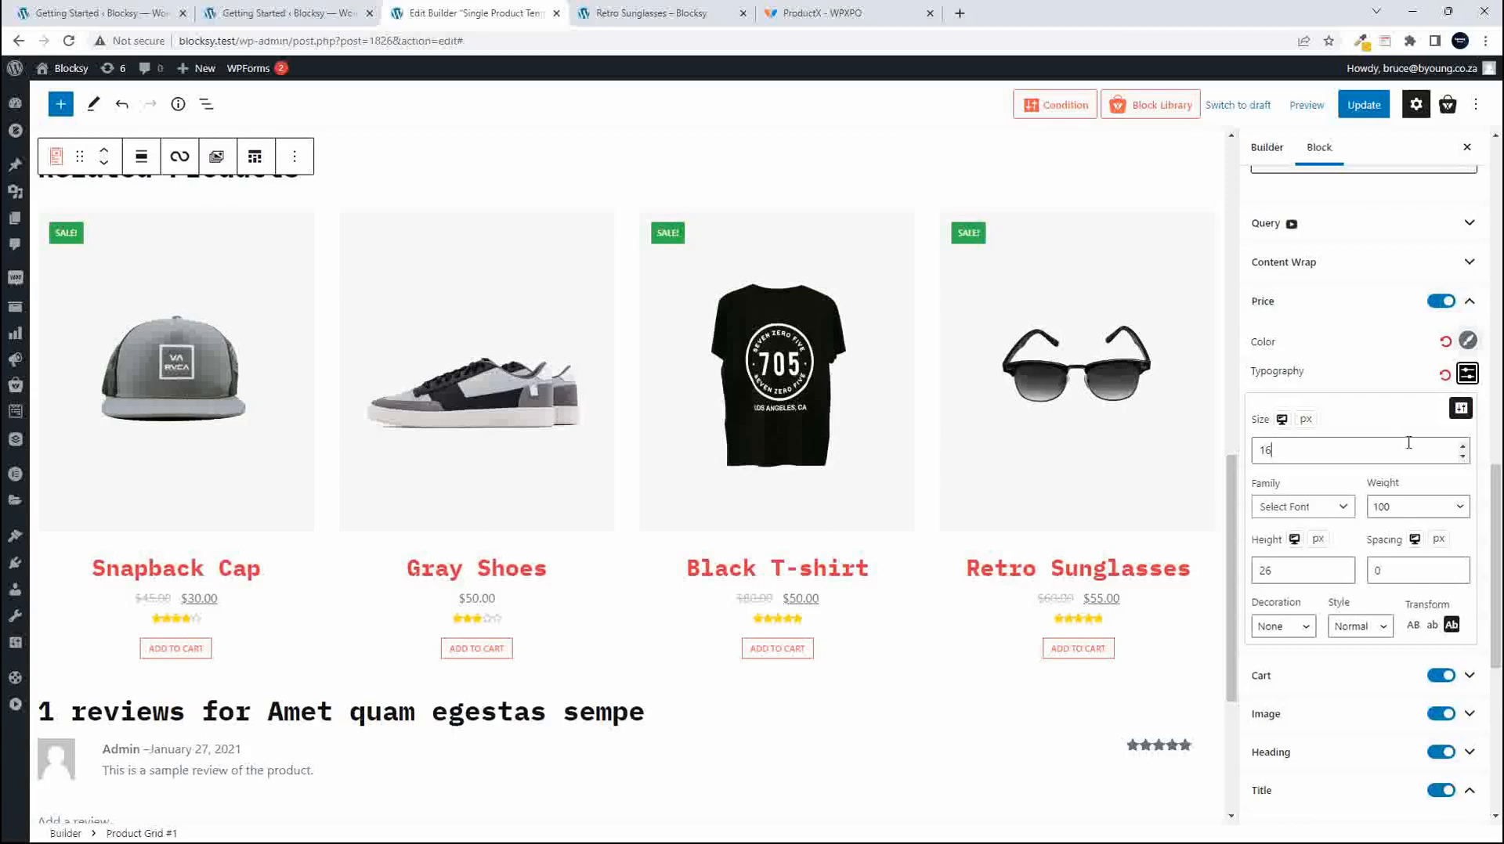
left_click(1462, 445)
left_click(1462, 446)
left_click(1462, 446)
left_click(1462, 446)
left_click(1462, 446)
left_click(1463, 445)
left_click(1463, 445)
left_click(1463, 445)
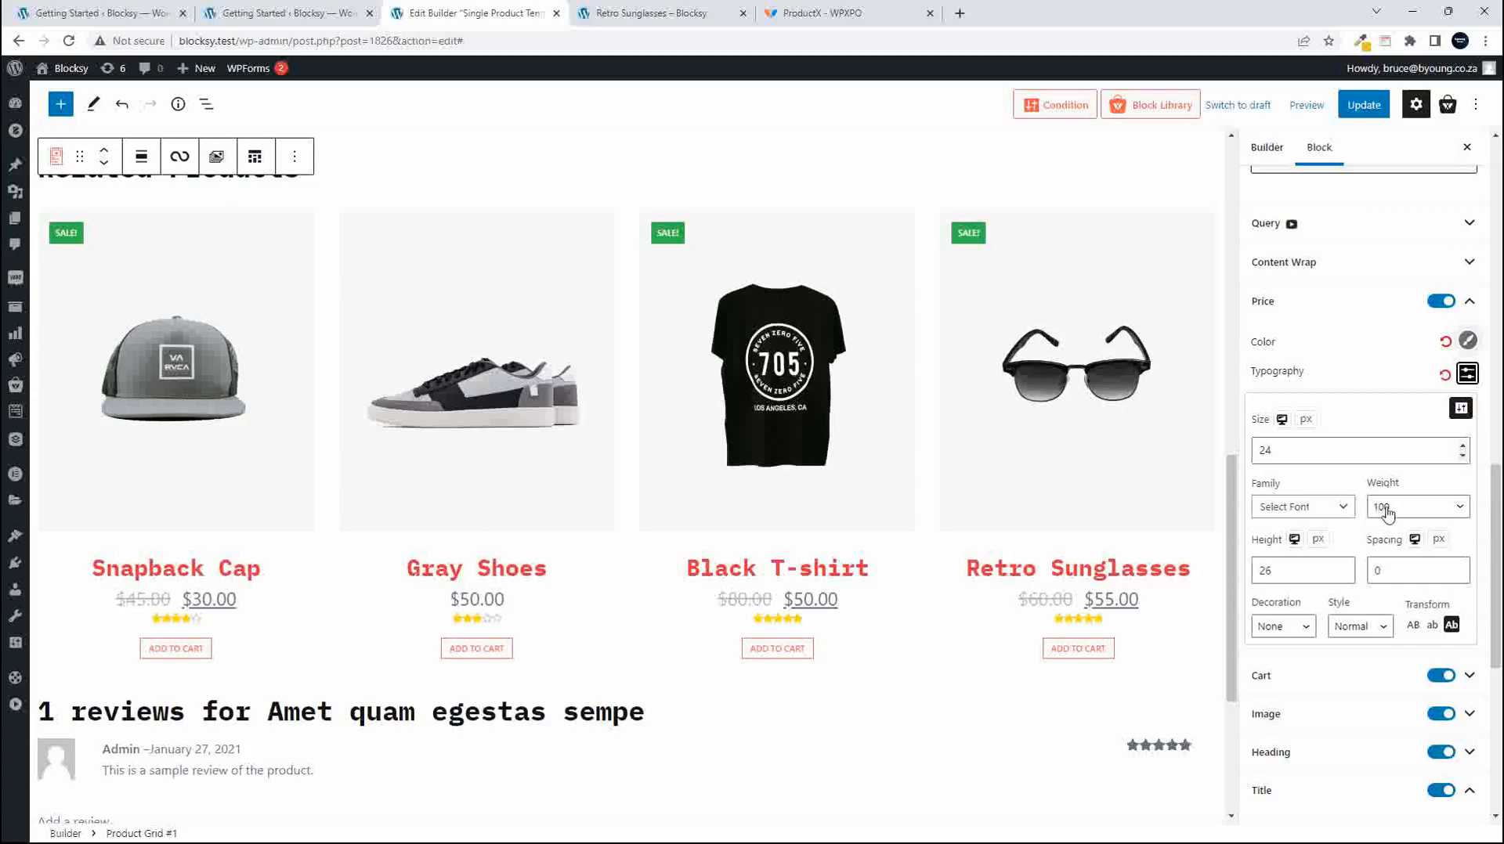
left_click(1467, 375)
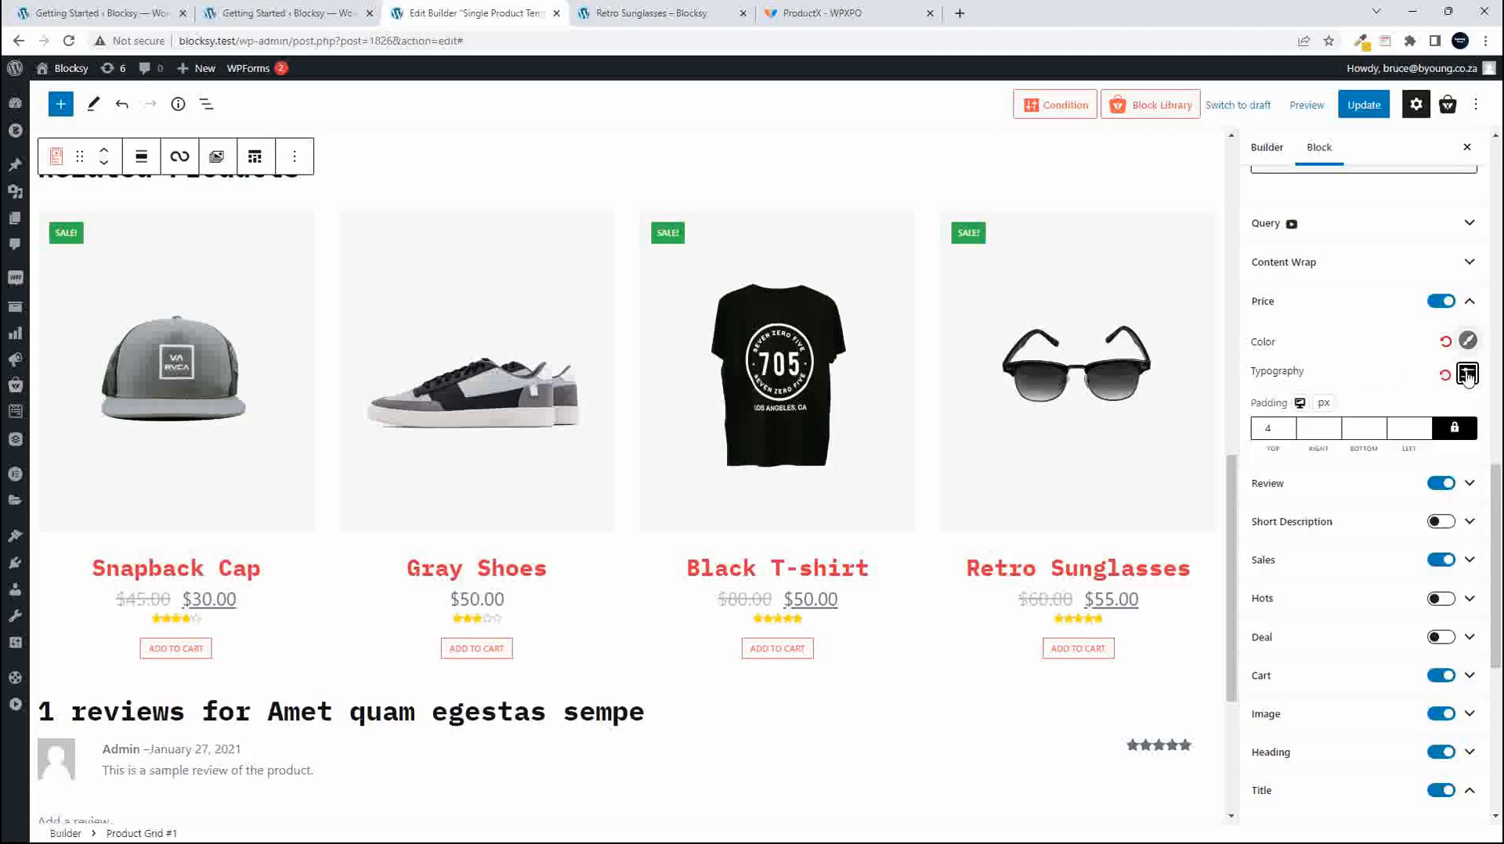
Set the price padding on the related product cards to 15 px on all sides and unlink the four values.
left_click(1363, 432)
type("15")
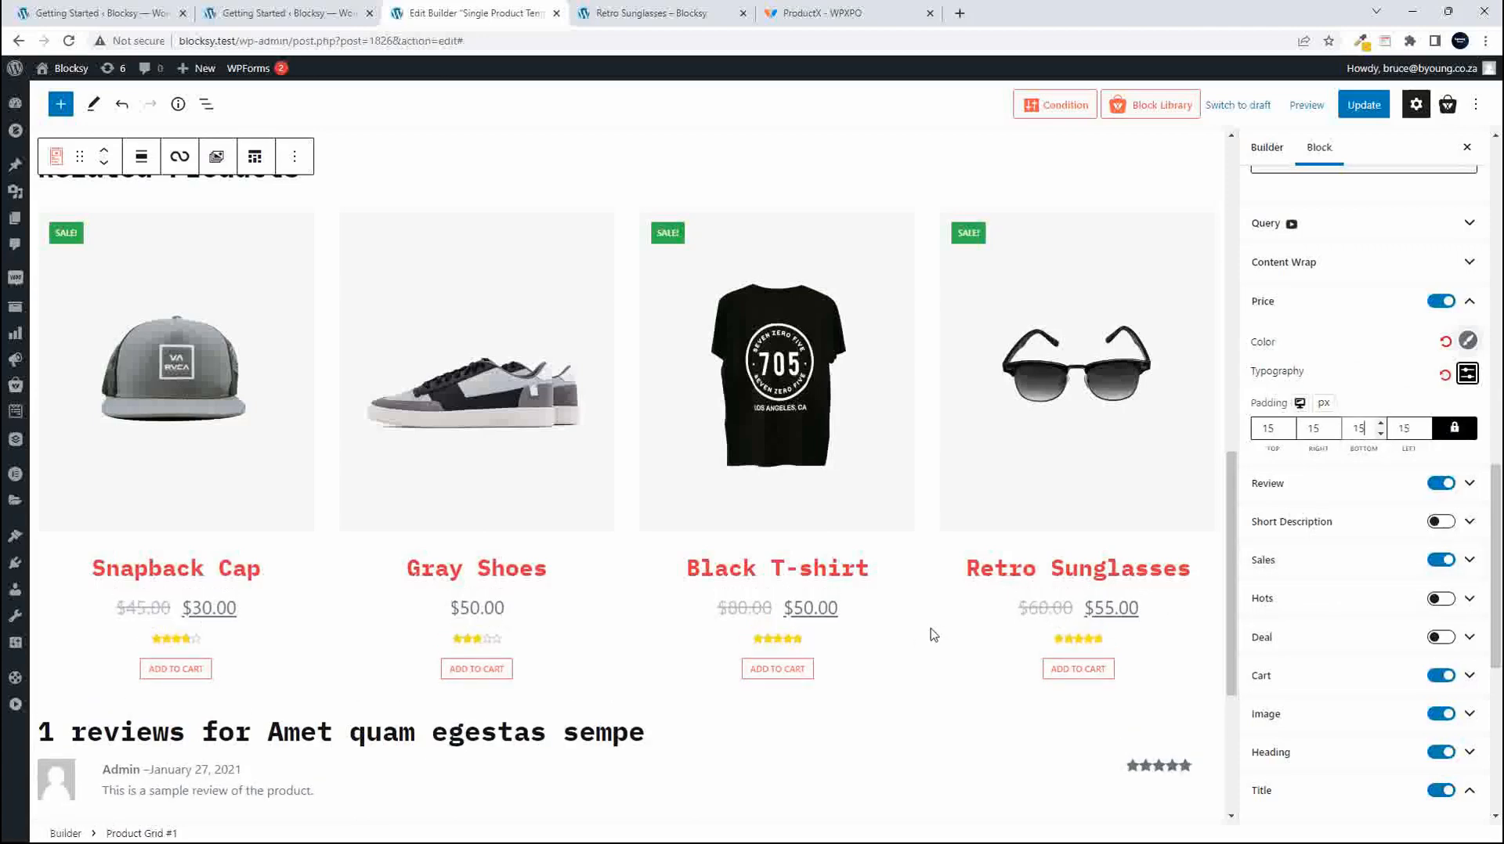
left_click(1453, 437)
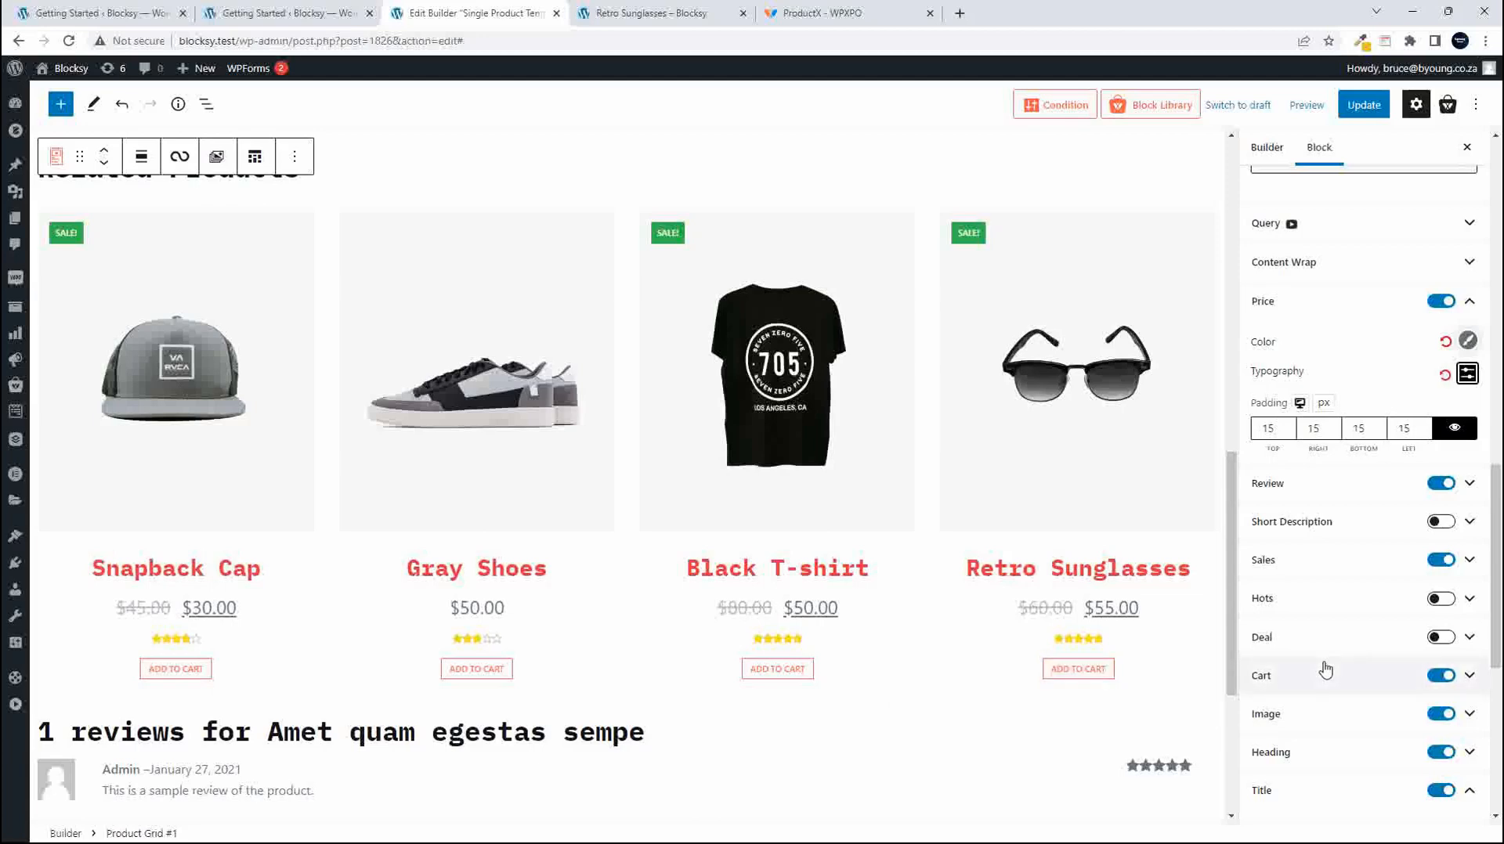
Look over the remaining element settings of the Related Products grid, including Content Wrap, and collapse the open Title and Price sections.
scroll(1327, 673, "down", 5)
left_click(1270, 368)
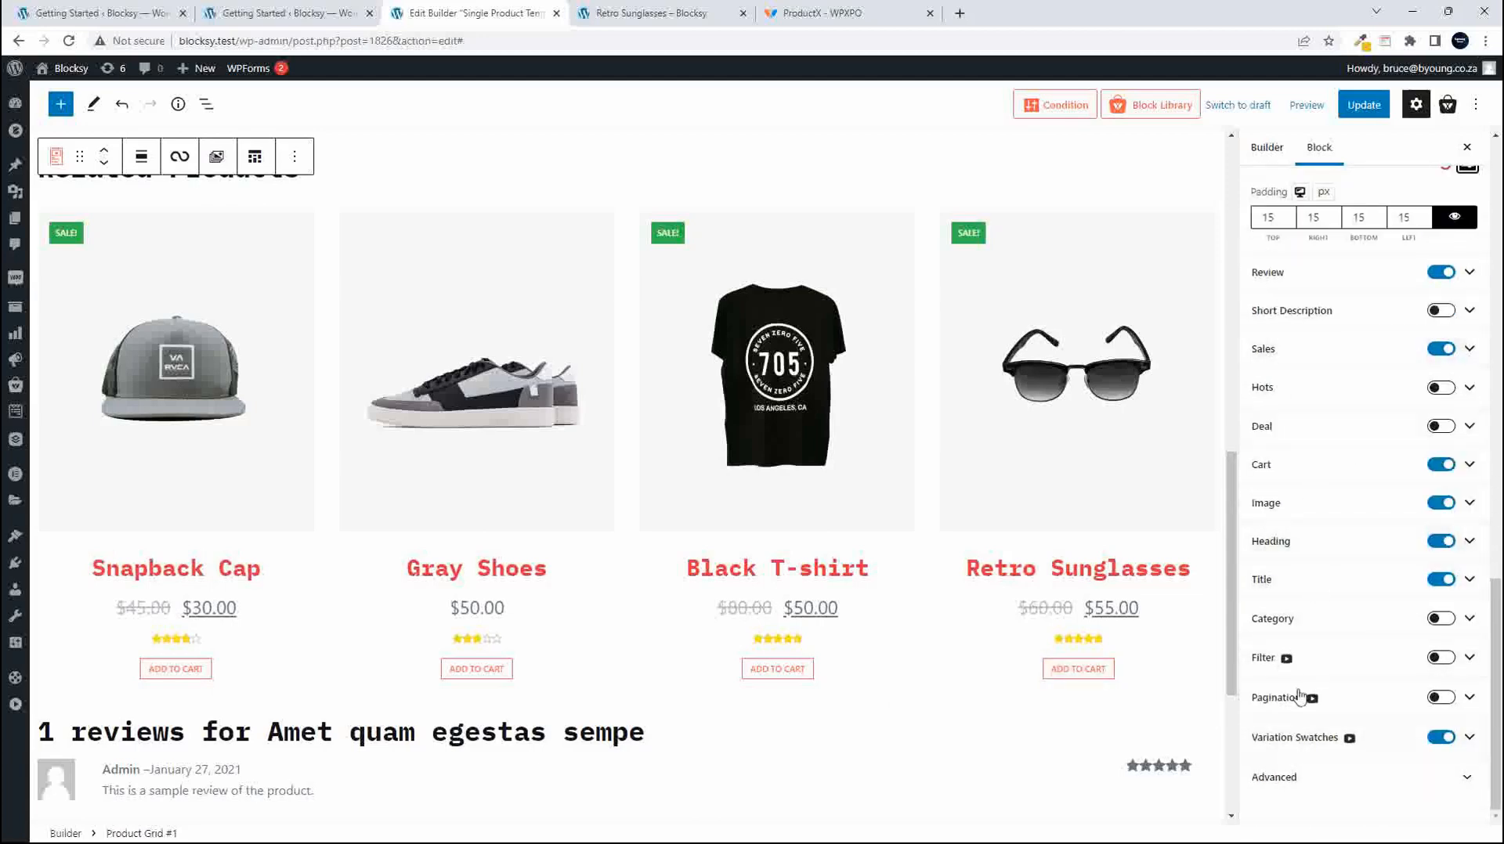
scroll(1314, 672, "up", 2)
scroll(1316, 546, "up", 3)
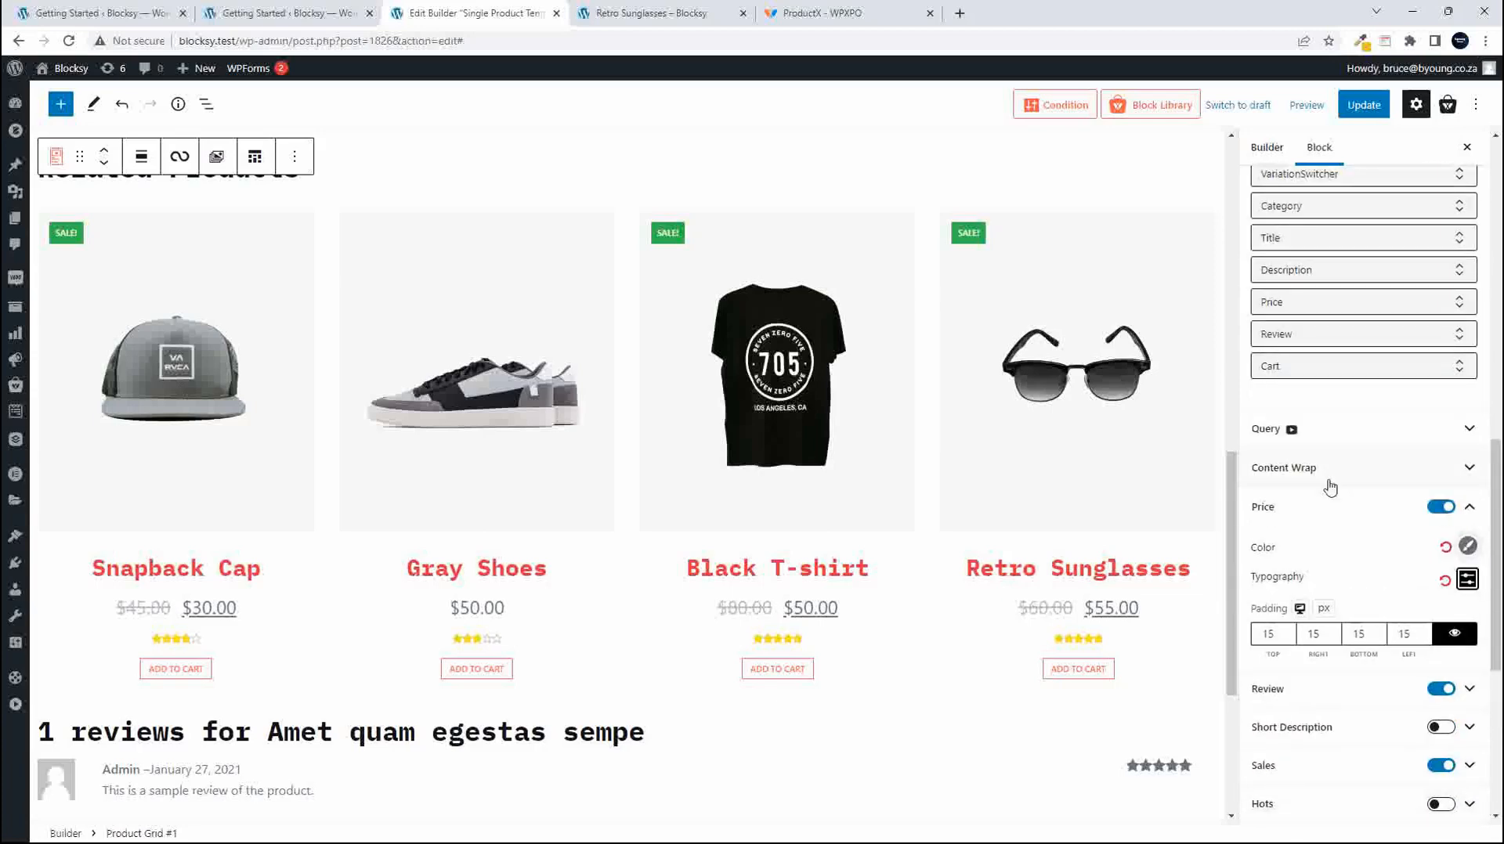
left_click(1303, 469)
left_click(1293, 470)
left_click(1276, 511)
scroll(1293, 548, "down", 3)
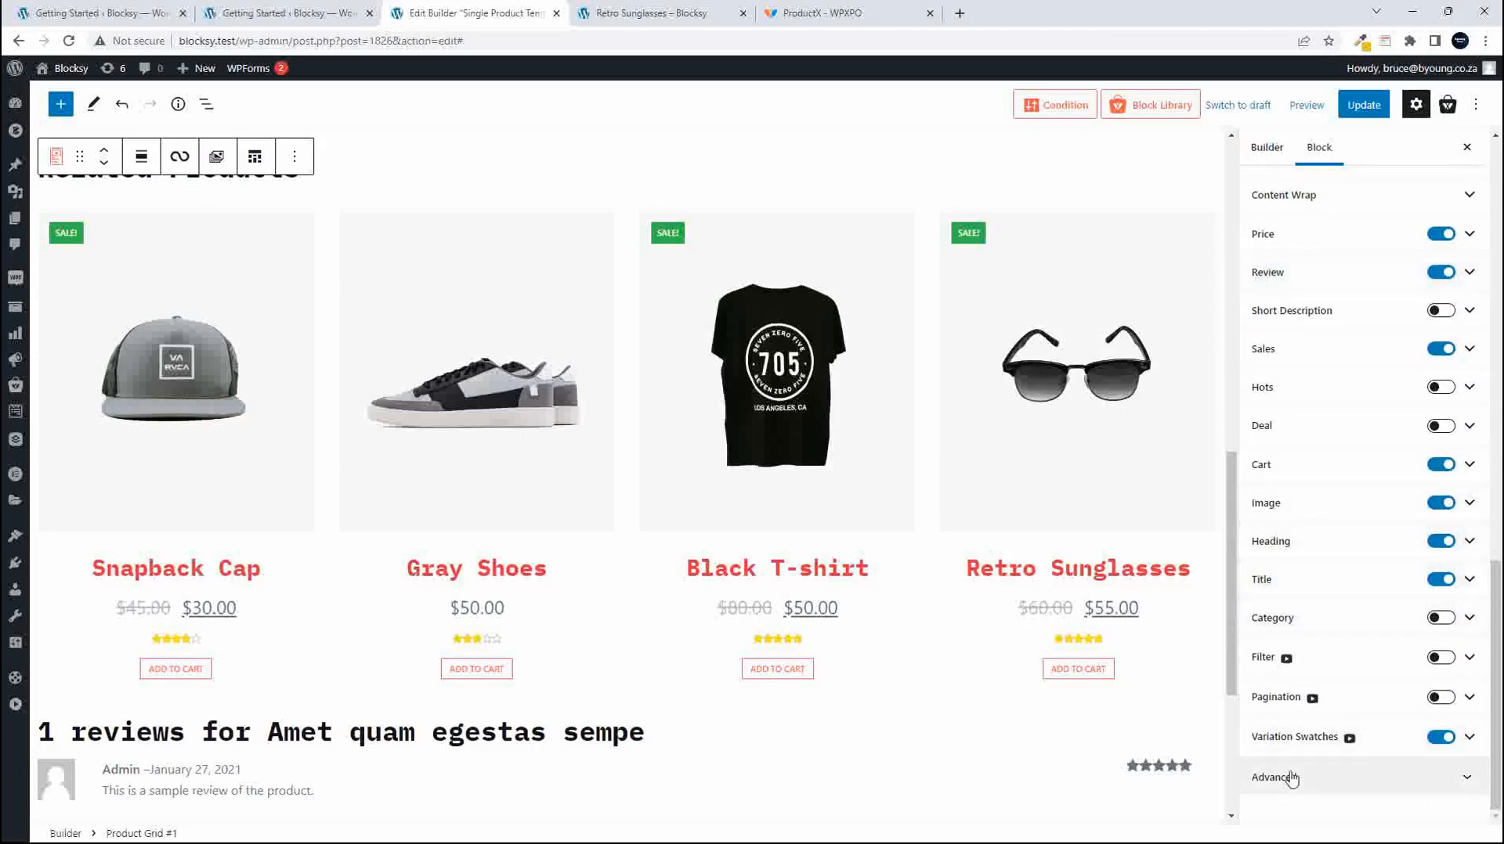
scroll(1284, 588, "up", 1)
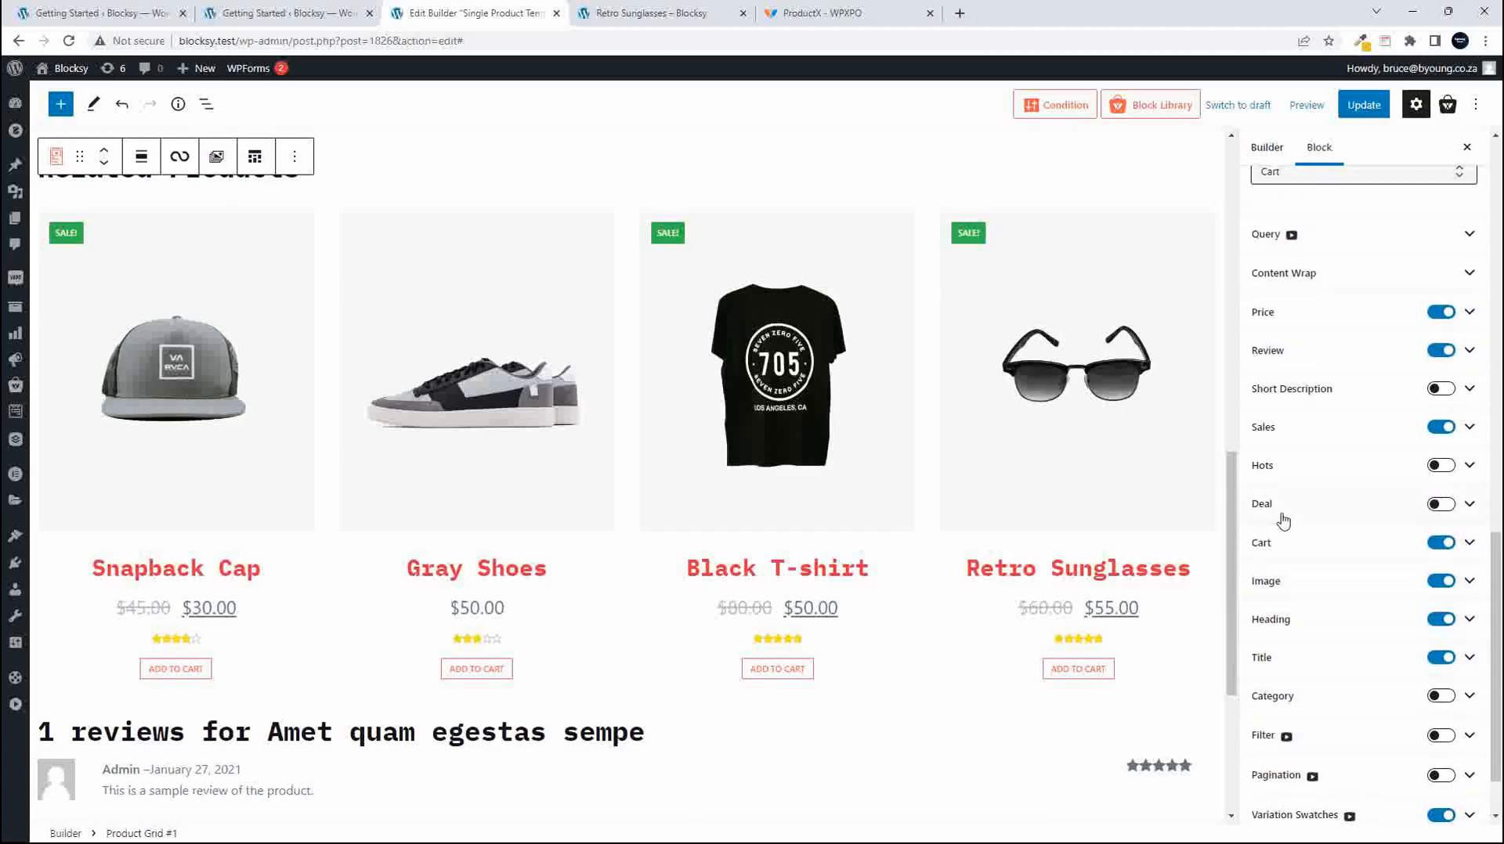
Set the typography size of the related products' Add to Cart buttons to 20.
left_click(1276, 549)
scroll(1277, 548, "down", 3)
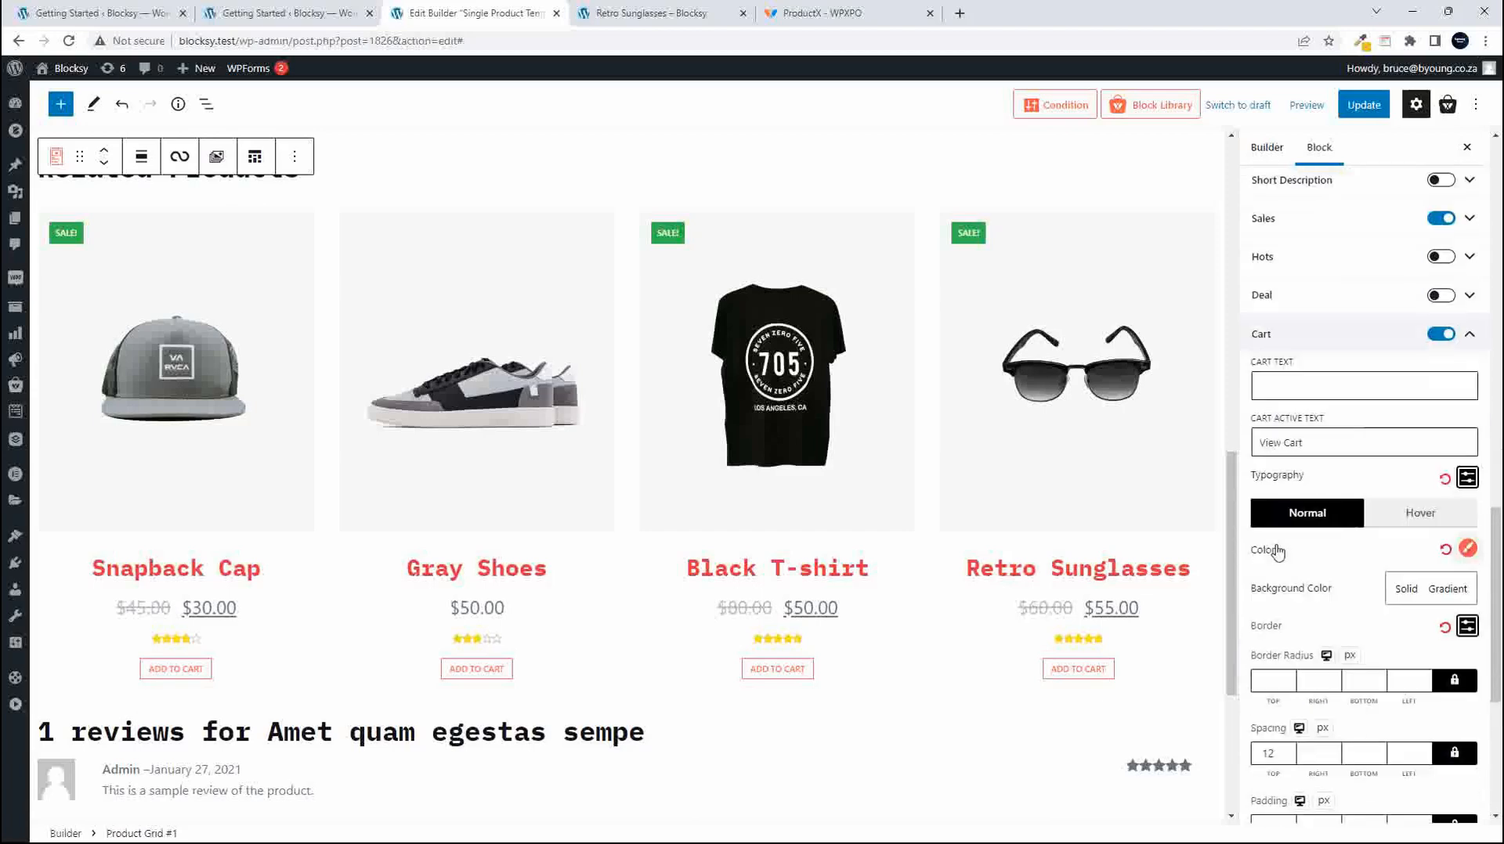
left_click(1467, 477)
left_click(1360, 546)
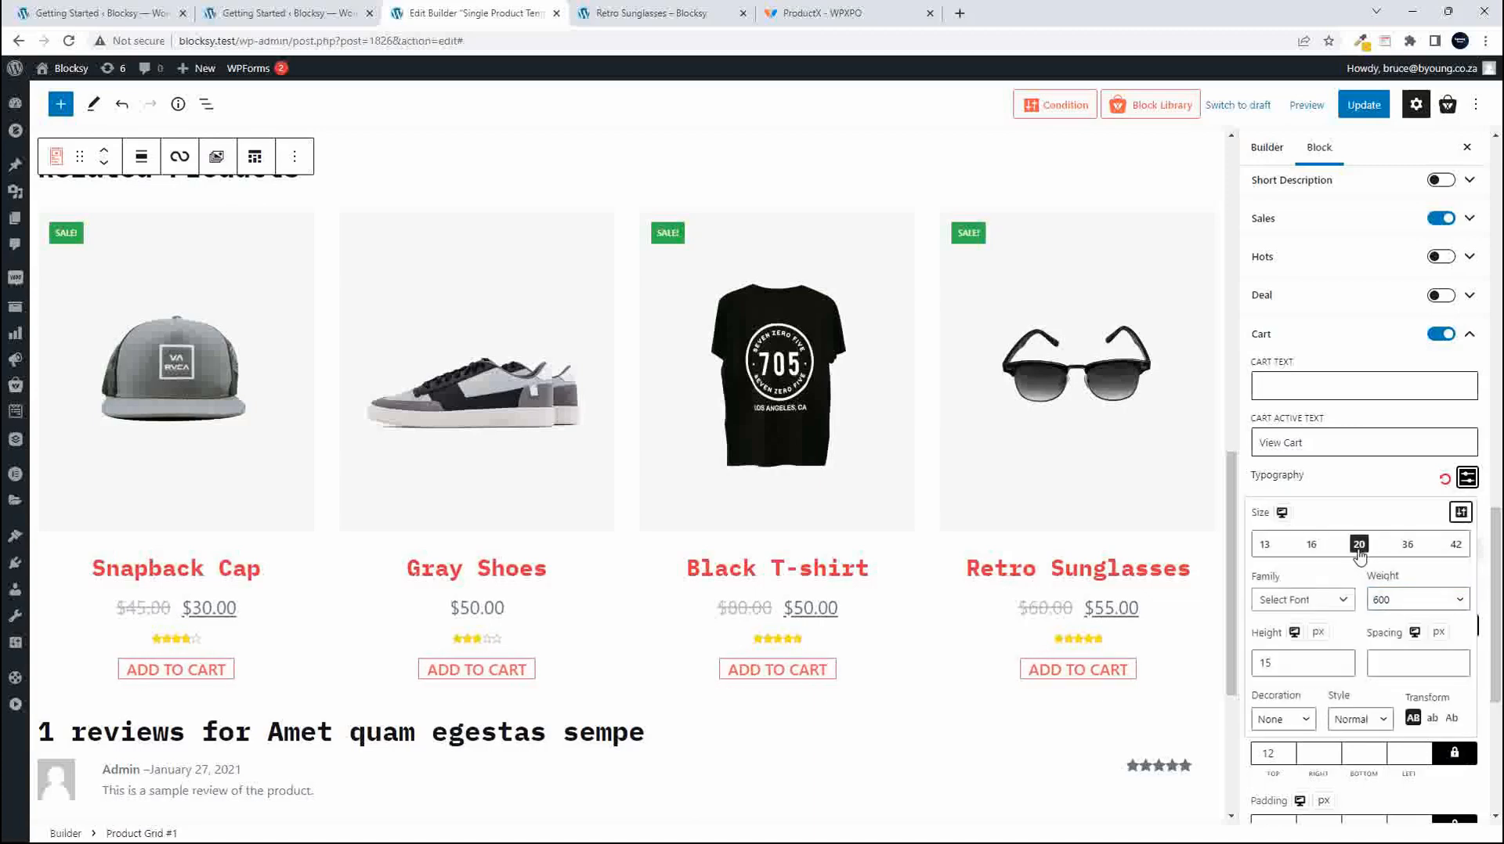
Give the related products' Add to Cart buttons 15 px padding and a 5 px border radius on all sides.
scroll(1336, 693, "down", 3)
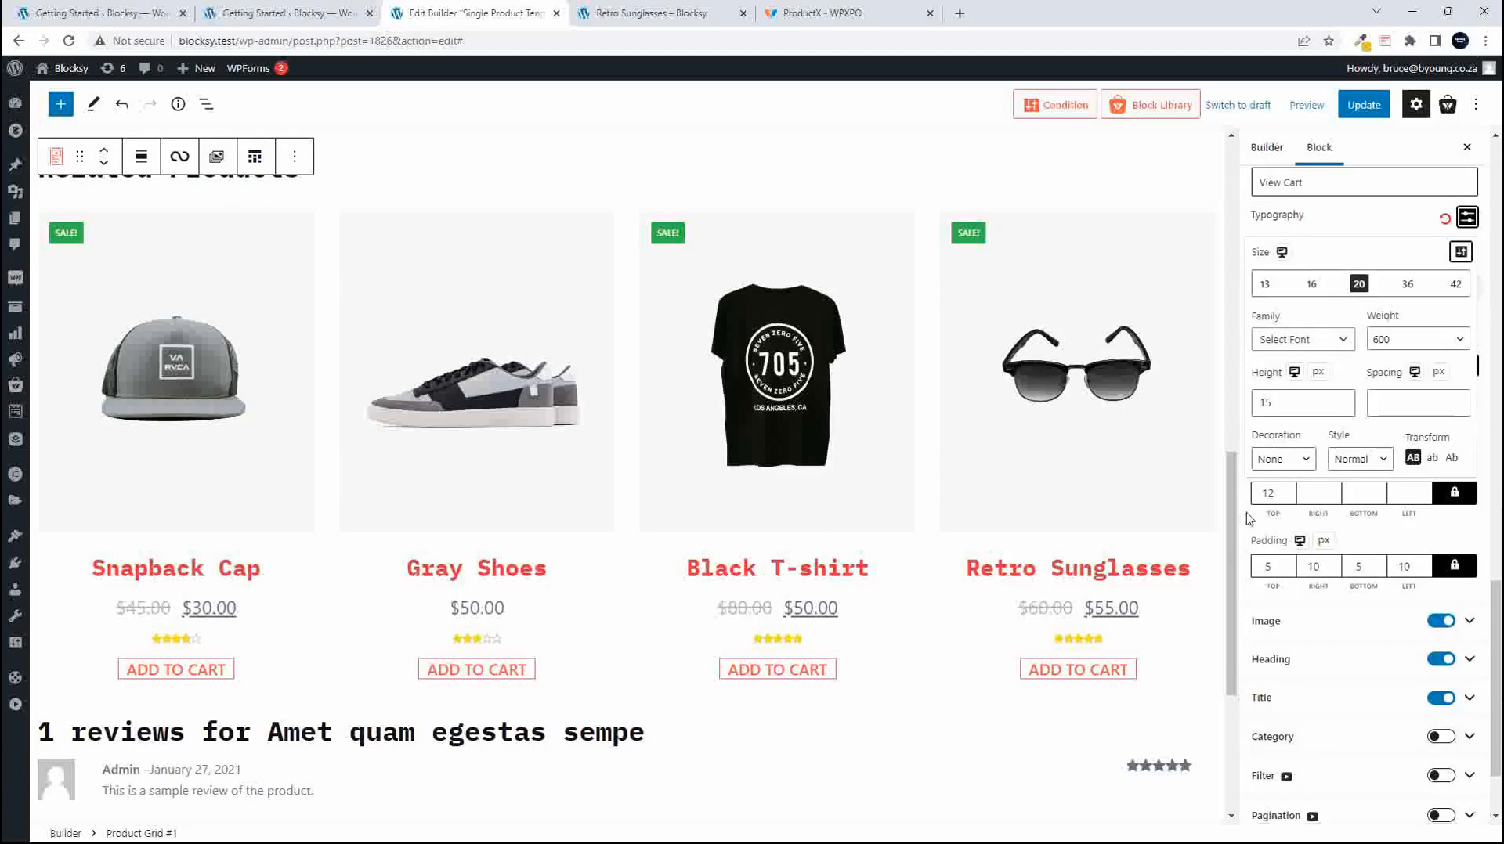
double_click(1266, 566)
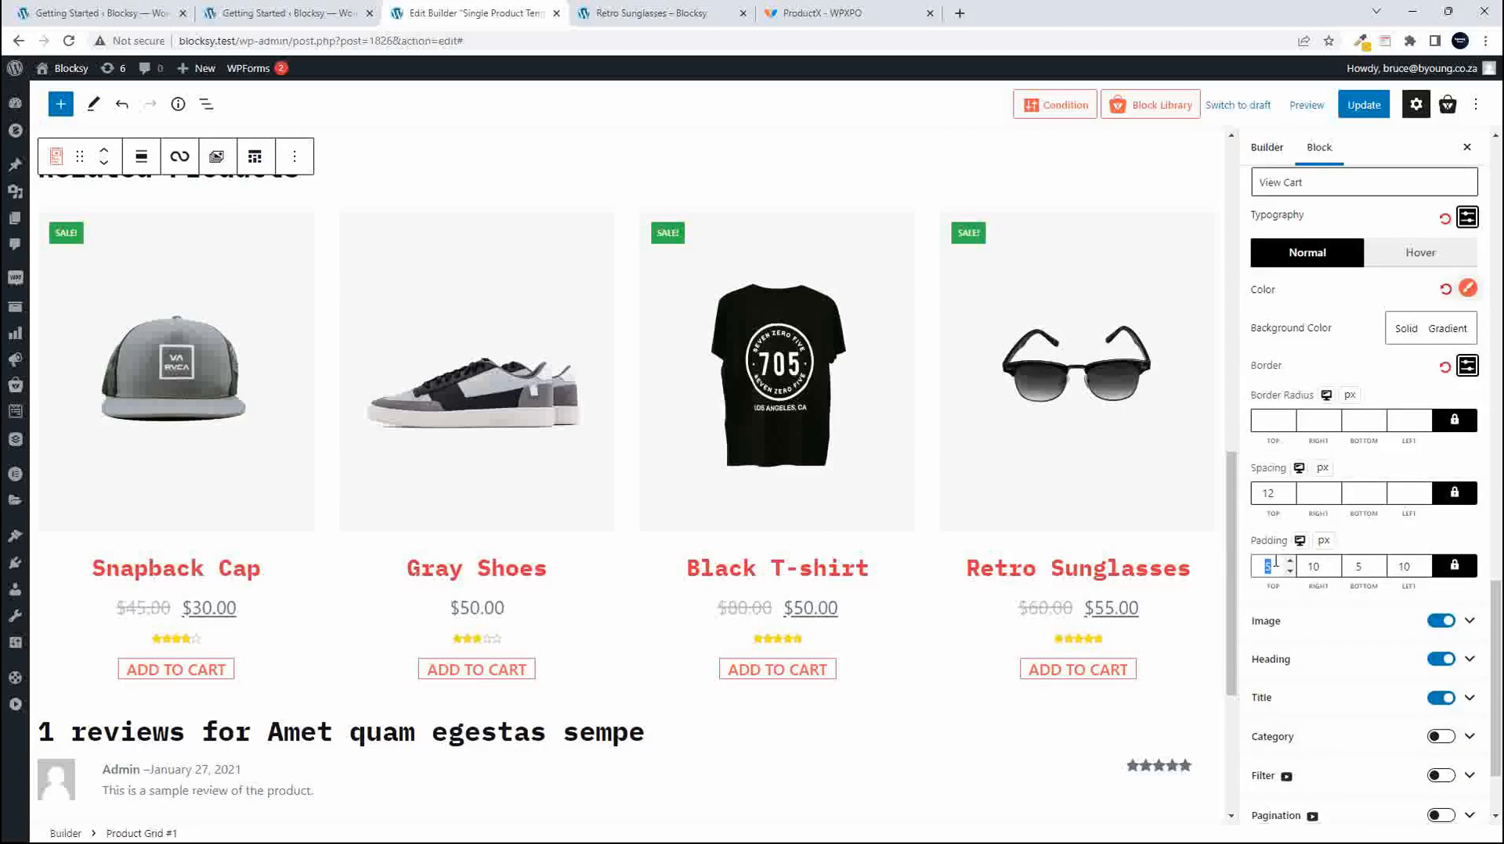
type("15")
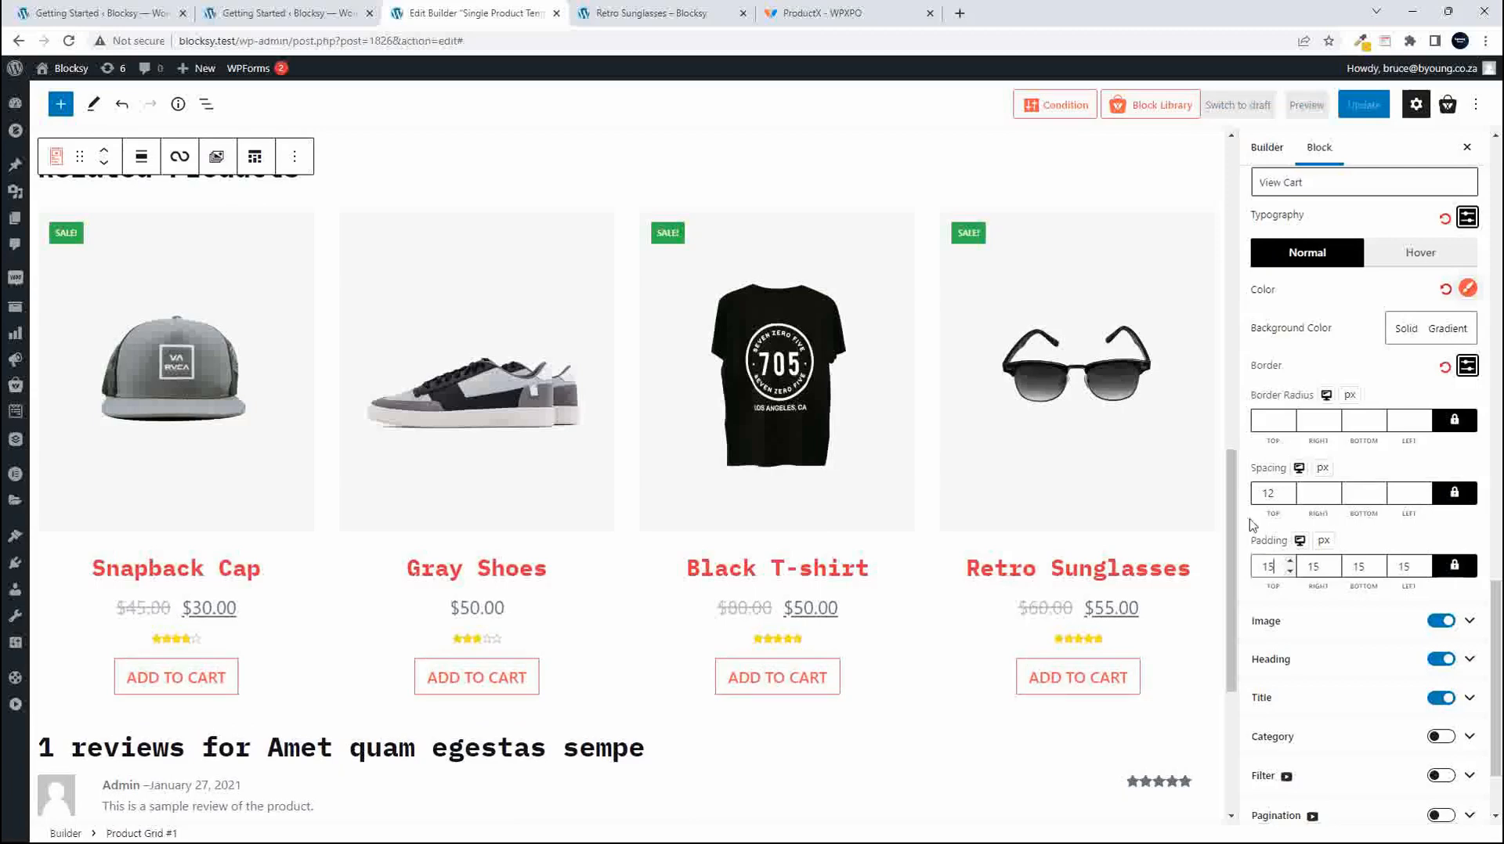
left_click(1272, 423)
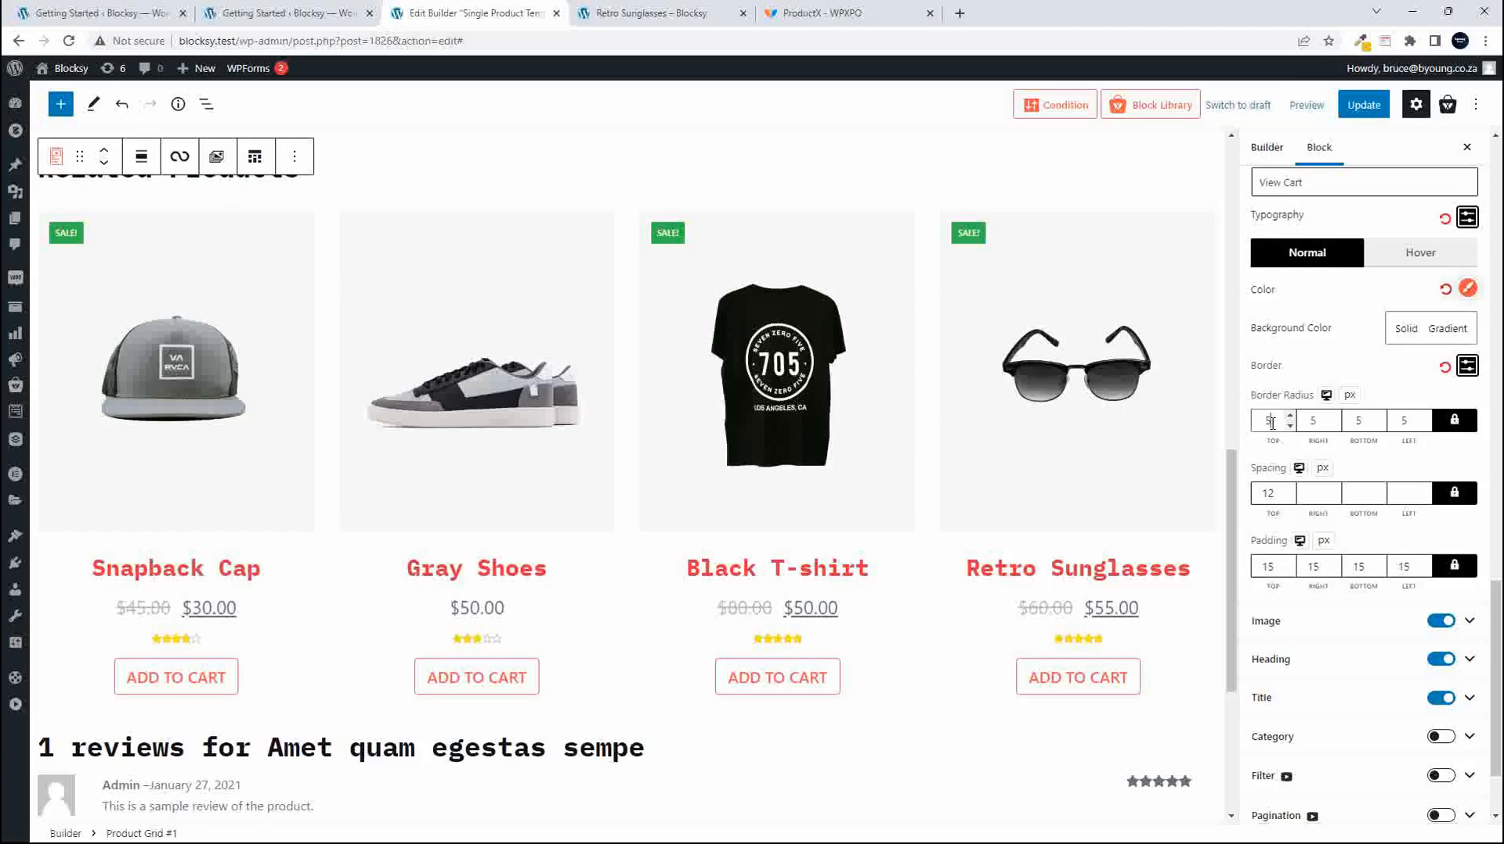
scroll(1070, 540, "up", 1)
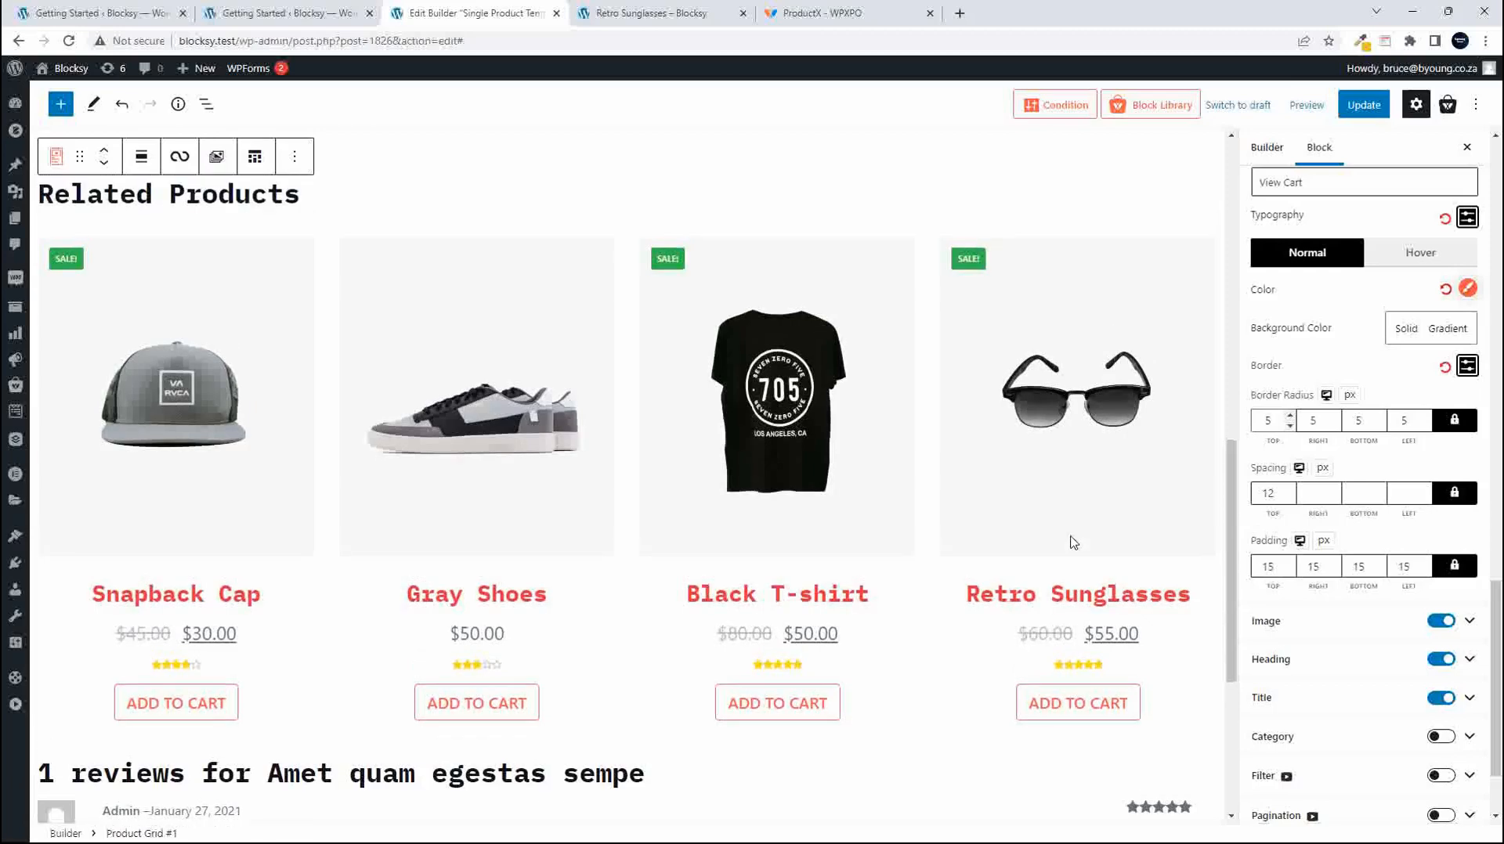
scroll(1312, 423, "up", 4)
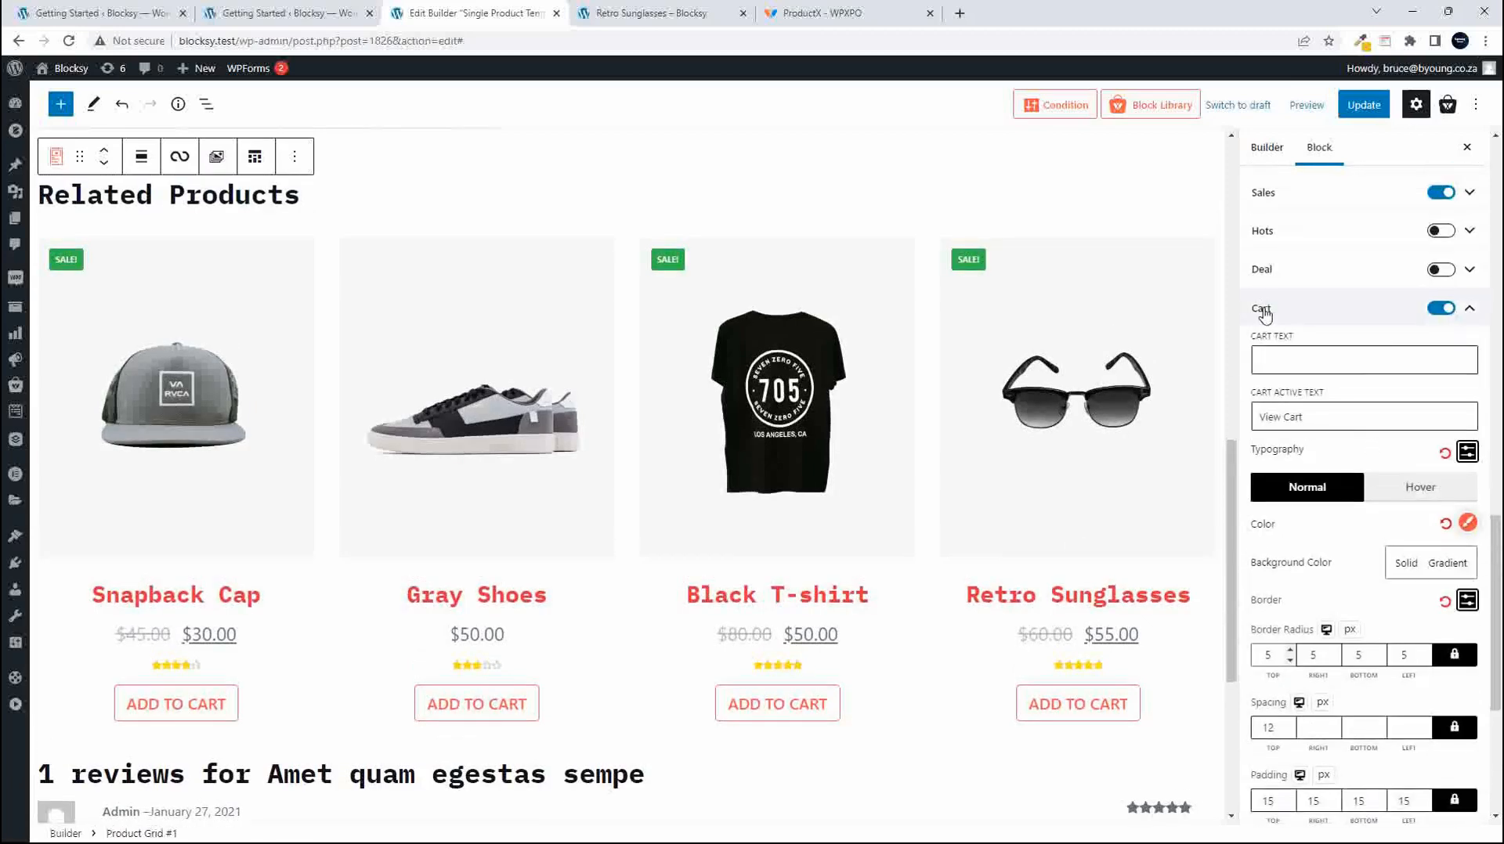
left_click(1267, 309)
Round the related product images with a 10 px radius on all corners.
left_click(1273, 506)
scroll(1273, 505, "down", 2)
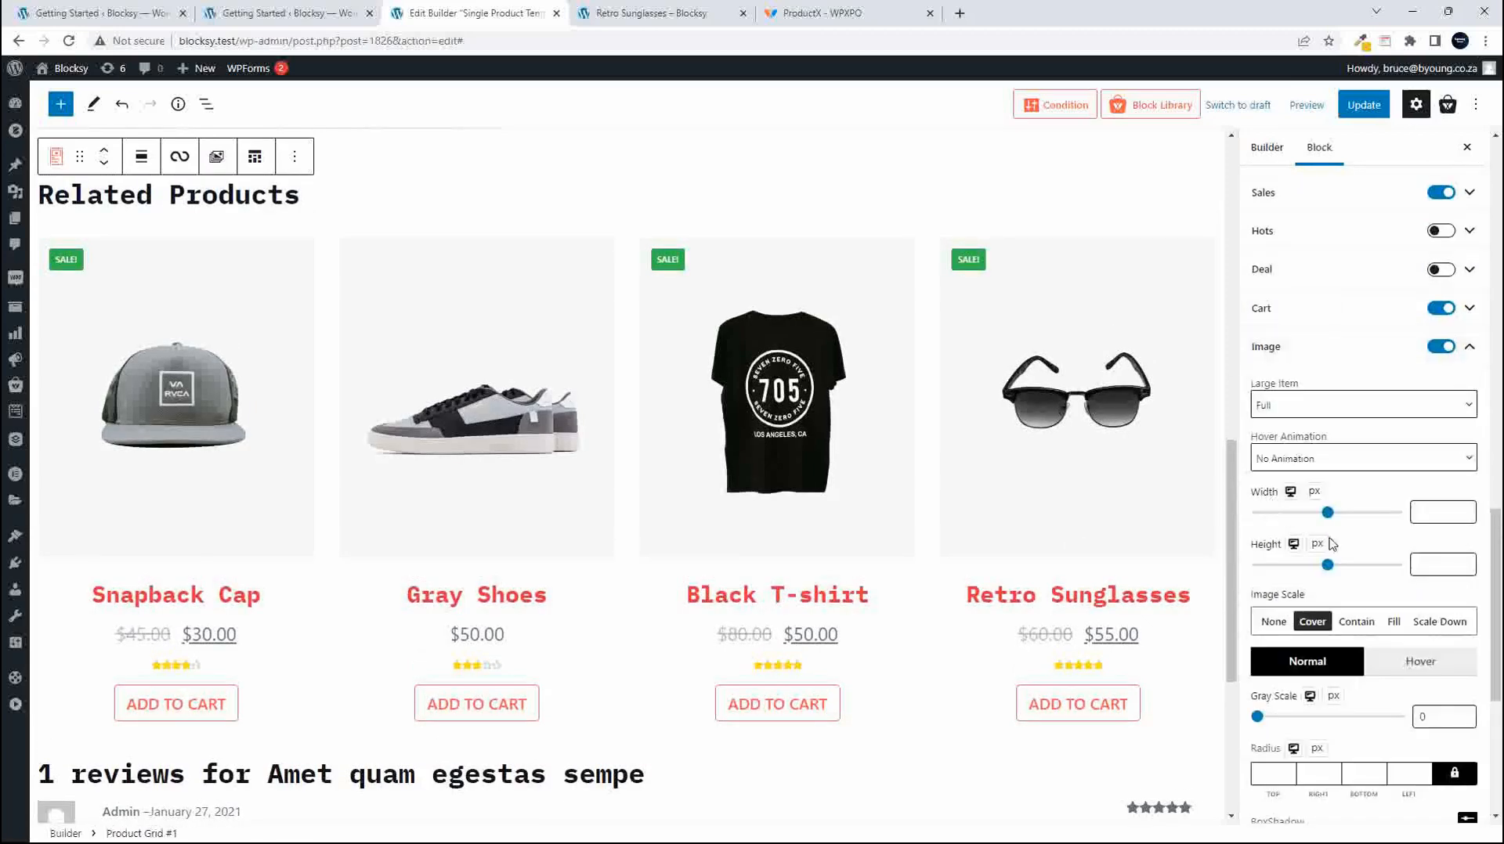
scroll(1361, 548, "down", 2)
scroll(1360, 554, "down", 4)
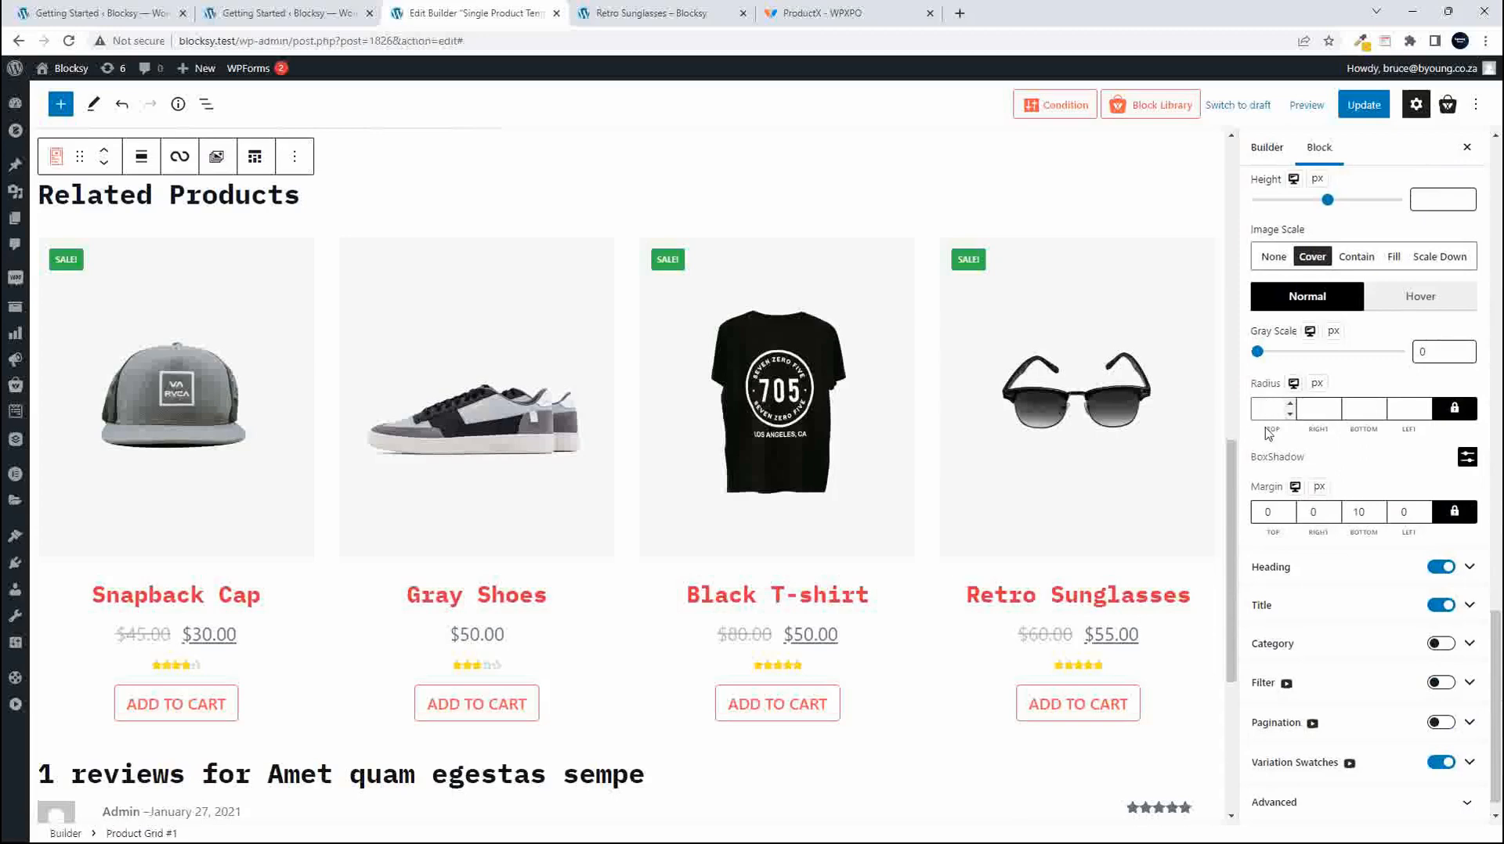
type("10")
Add a box shadow to the related product images with unlinked values: X offset 0, Y offset 5 and blur 10.
left_click(1458, 465)
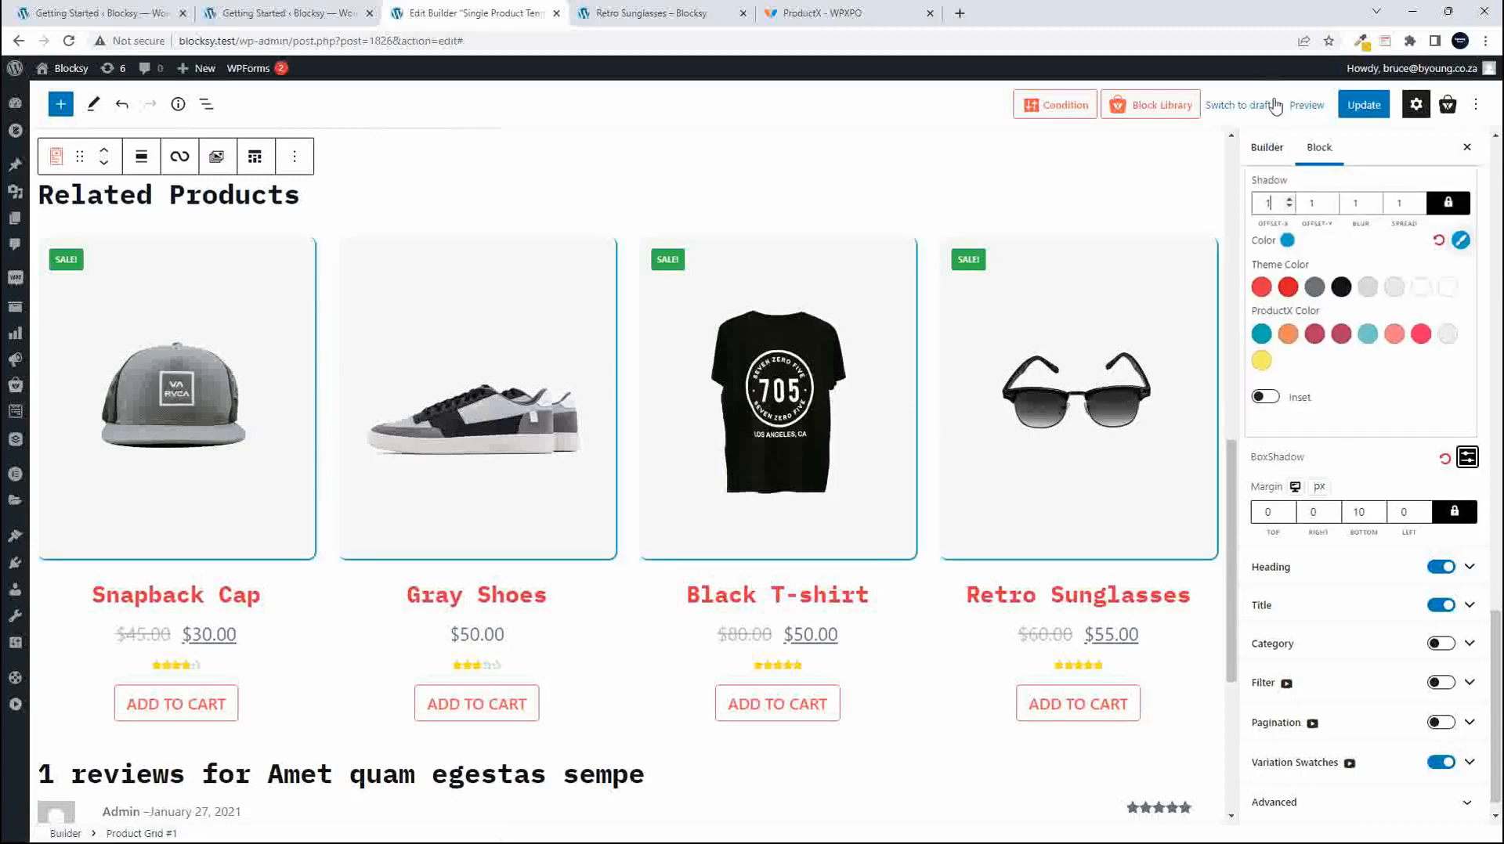
left_click(1450, 205)
double_click(1265, 206)
type("0")
double_click(1322, 203)
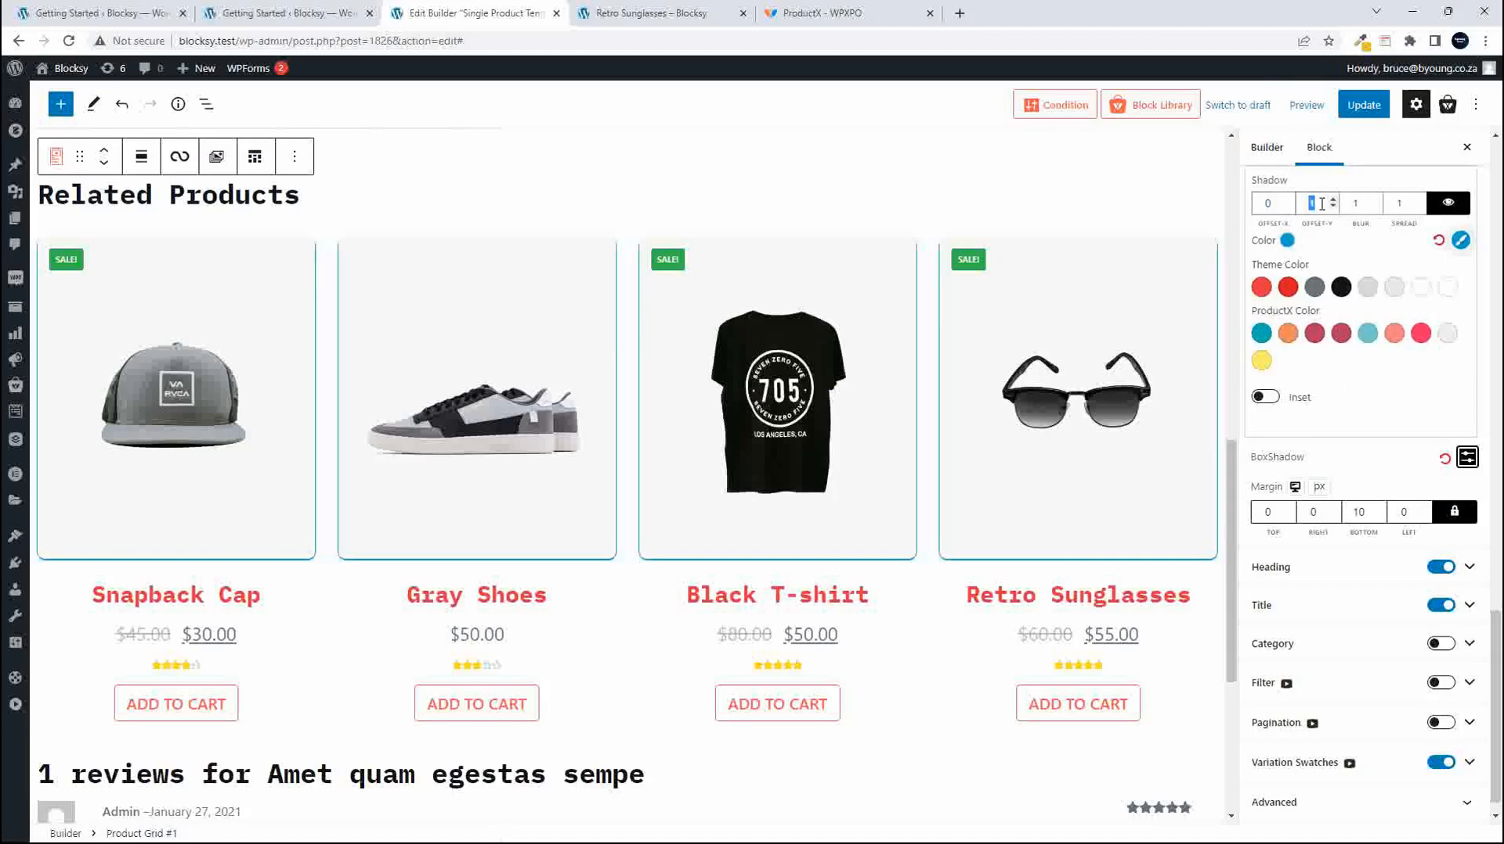
type("5")
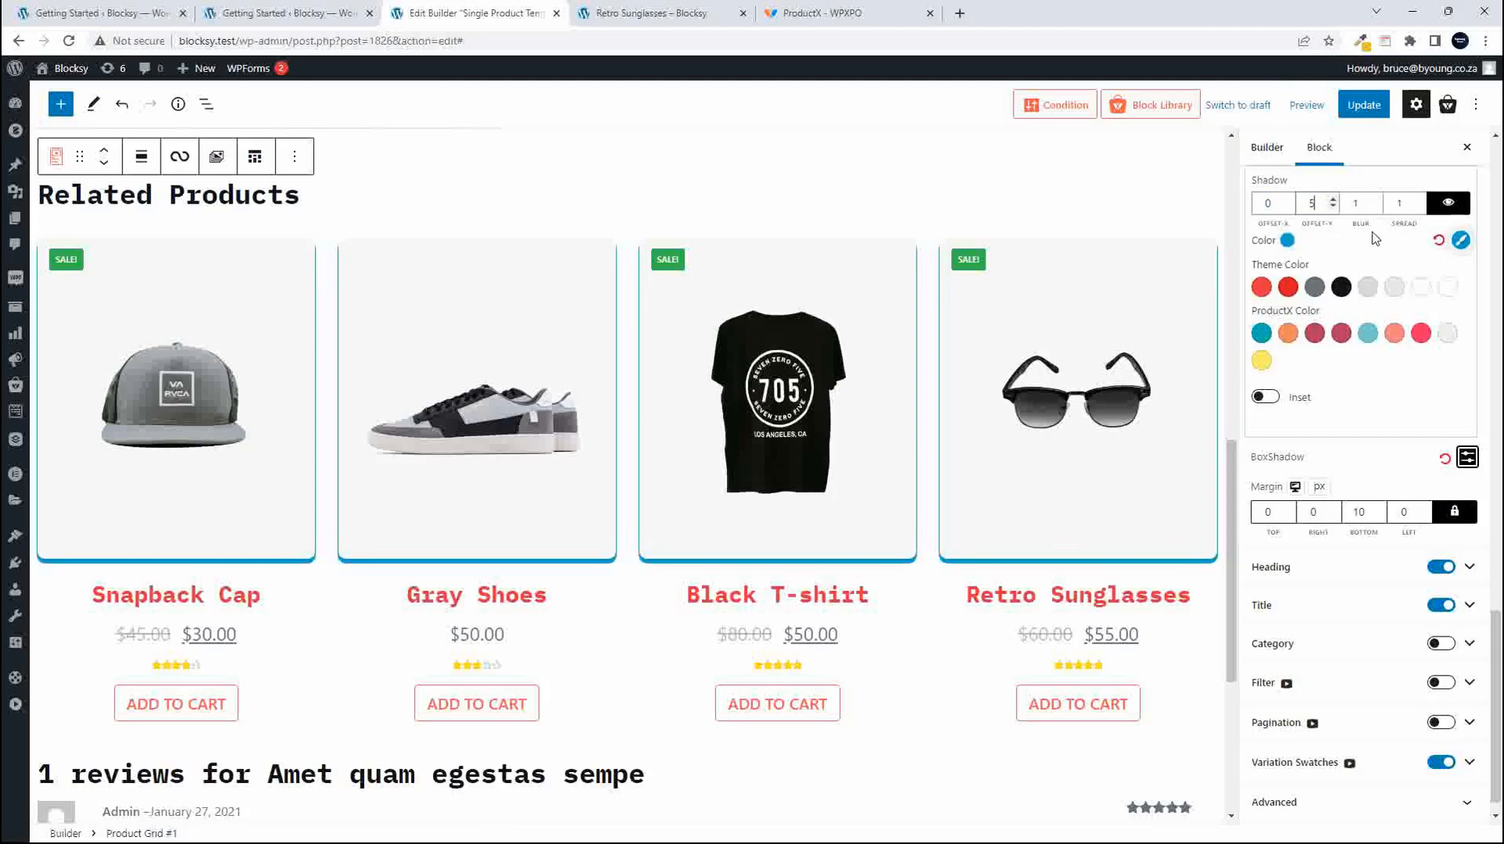
double_click(1363, 204)
type("10")
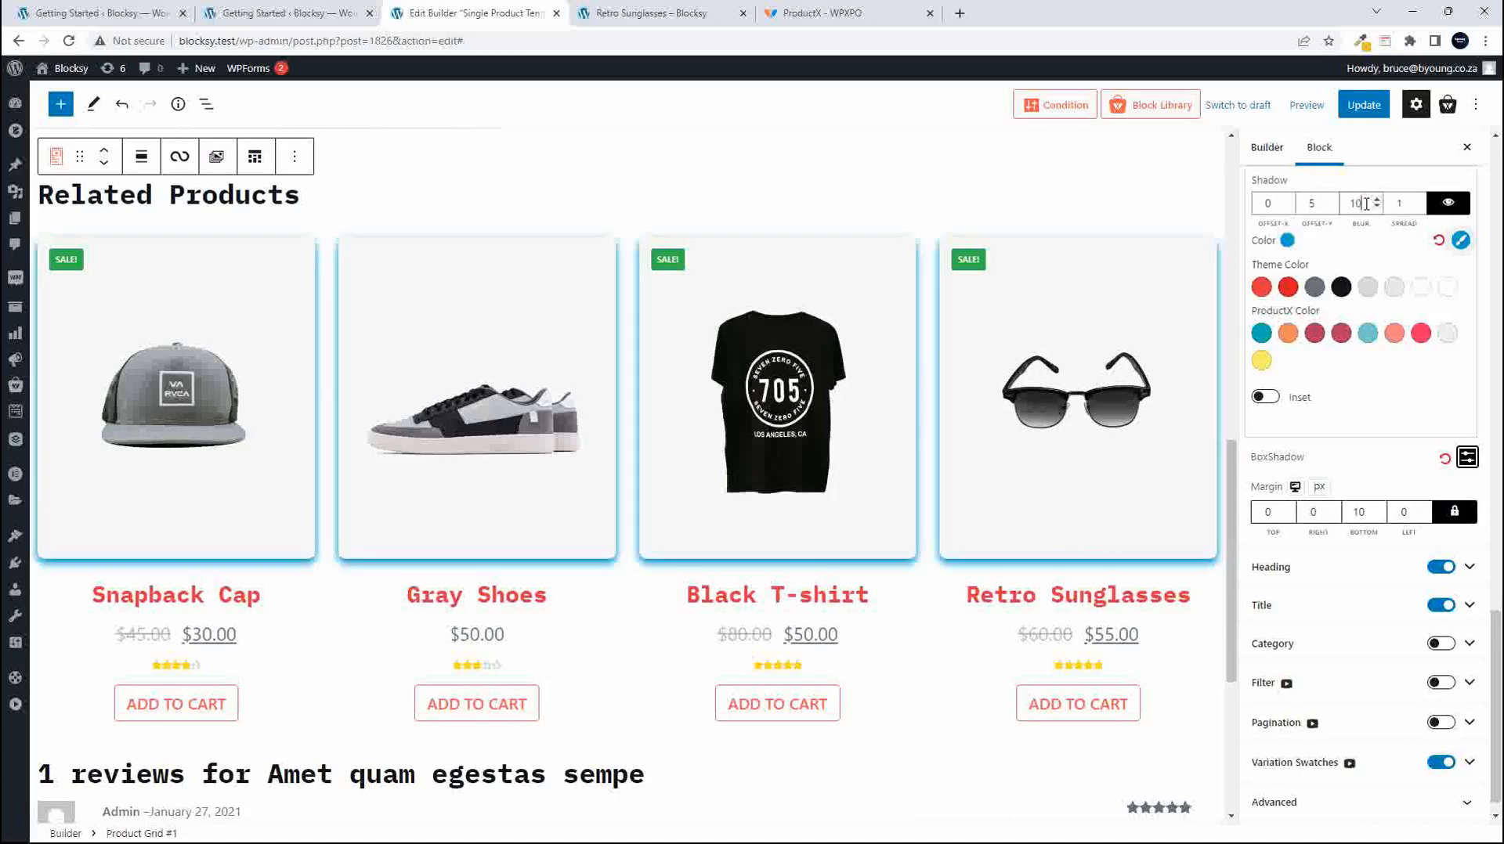
double_click(1407, 204)
Set the image box shadow color to a mostly transparent black, #00000038.
left_click(1460, 241)
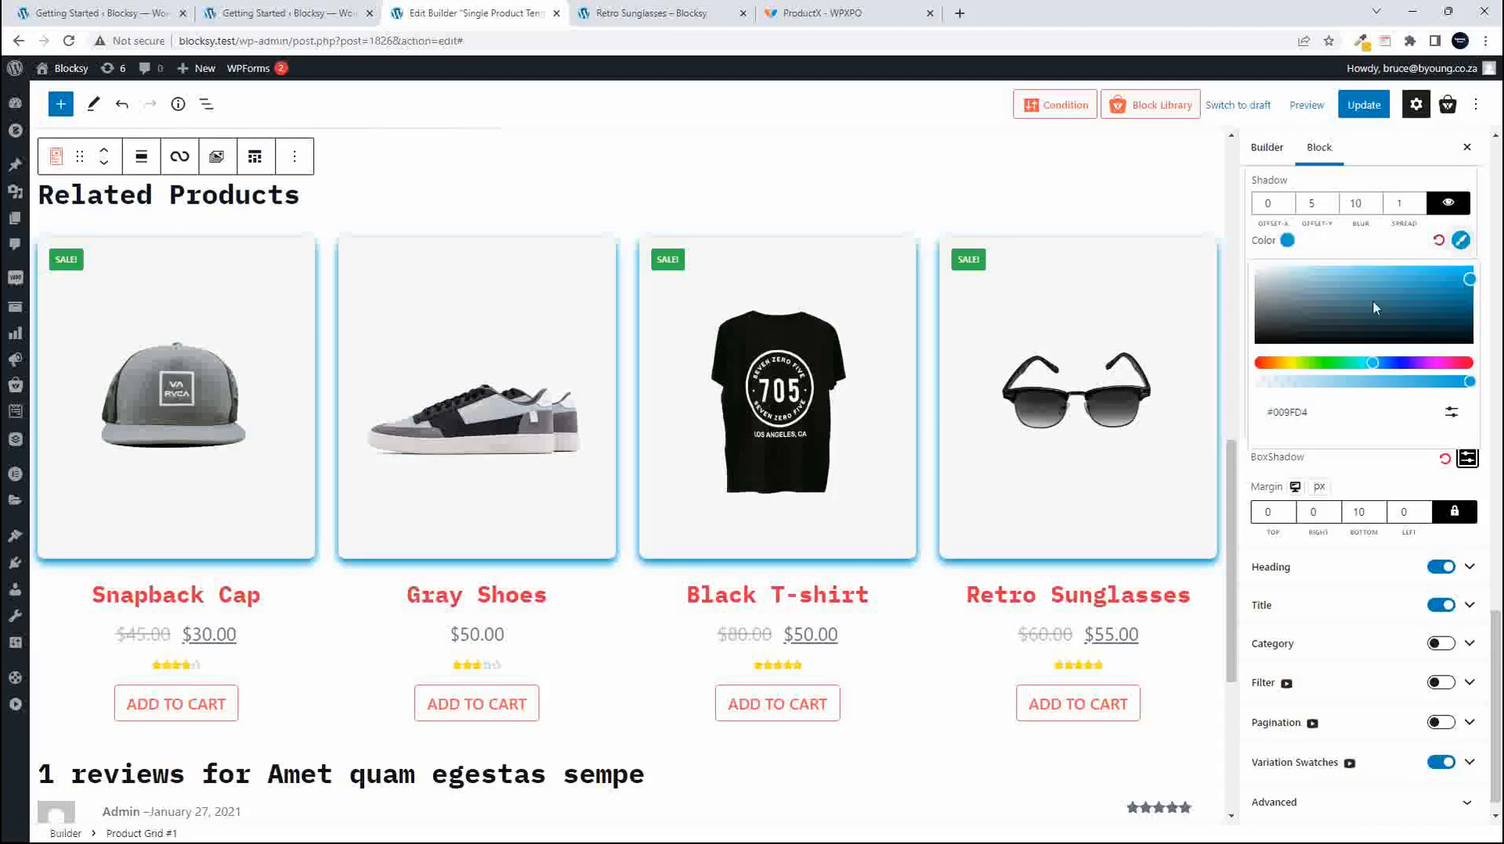
left_click_drag(1314, 337, 1237, 350)
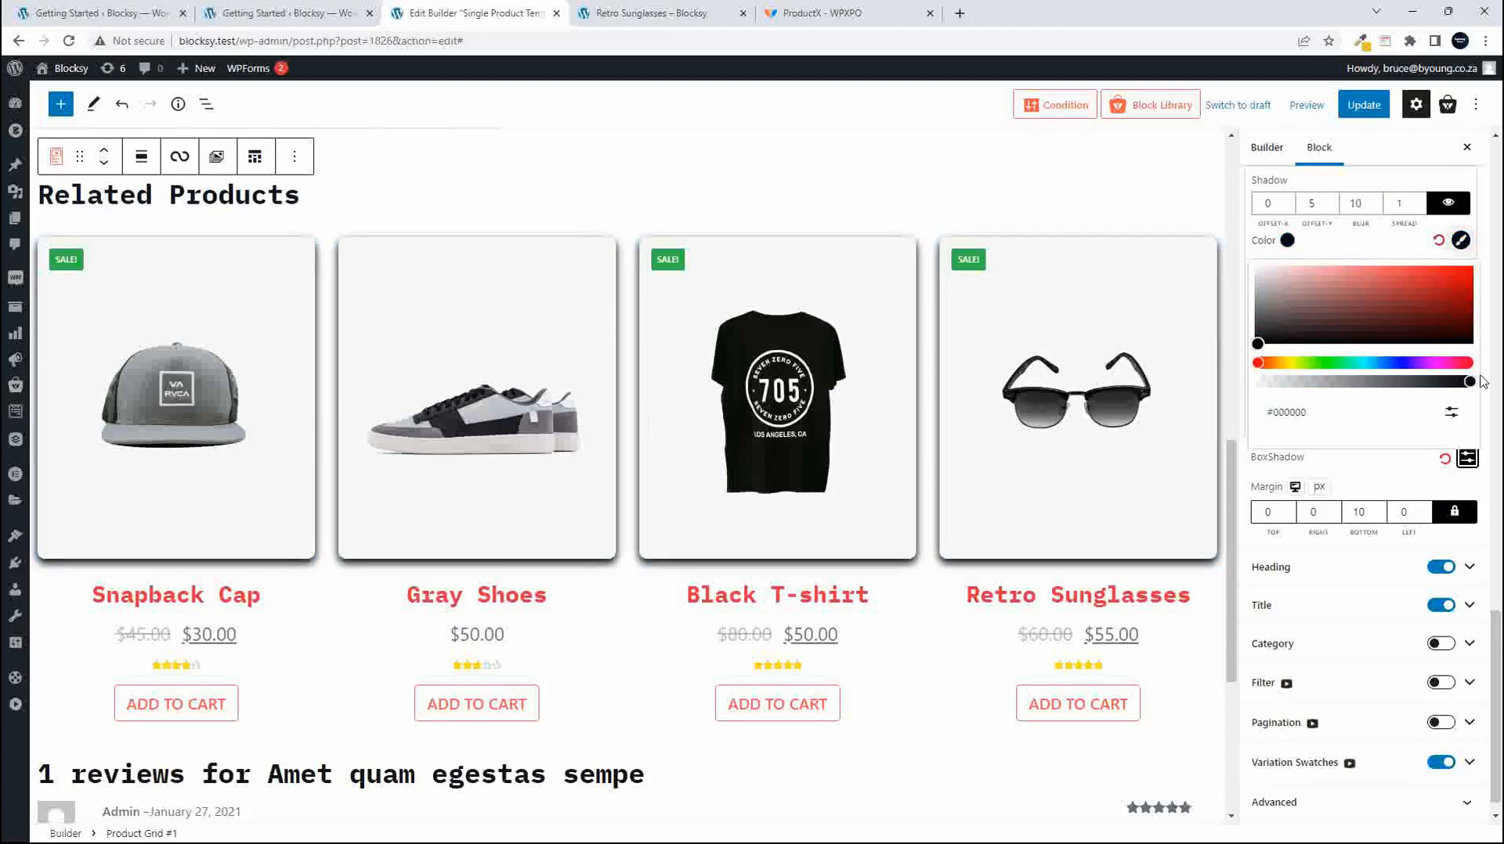
left_click_drag(1470, 385, 1306, 409)
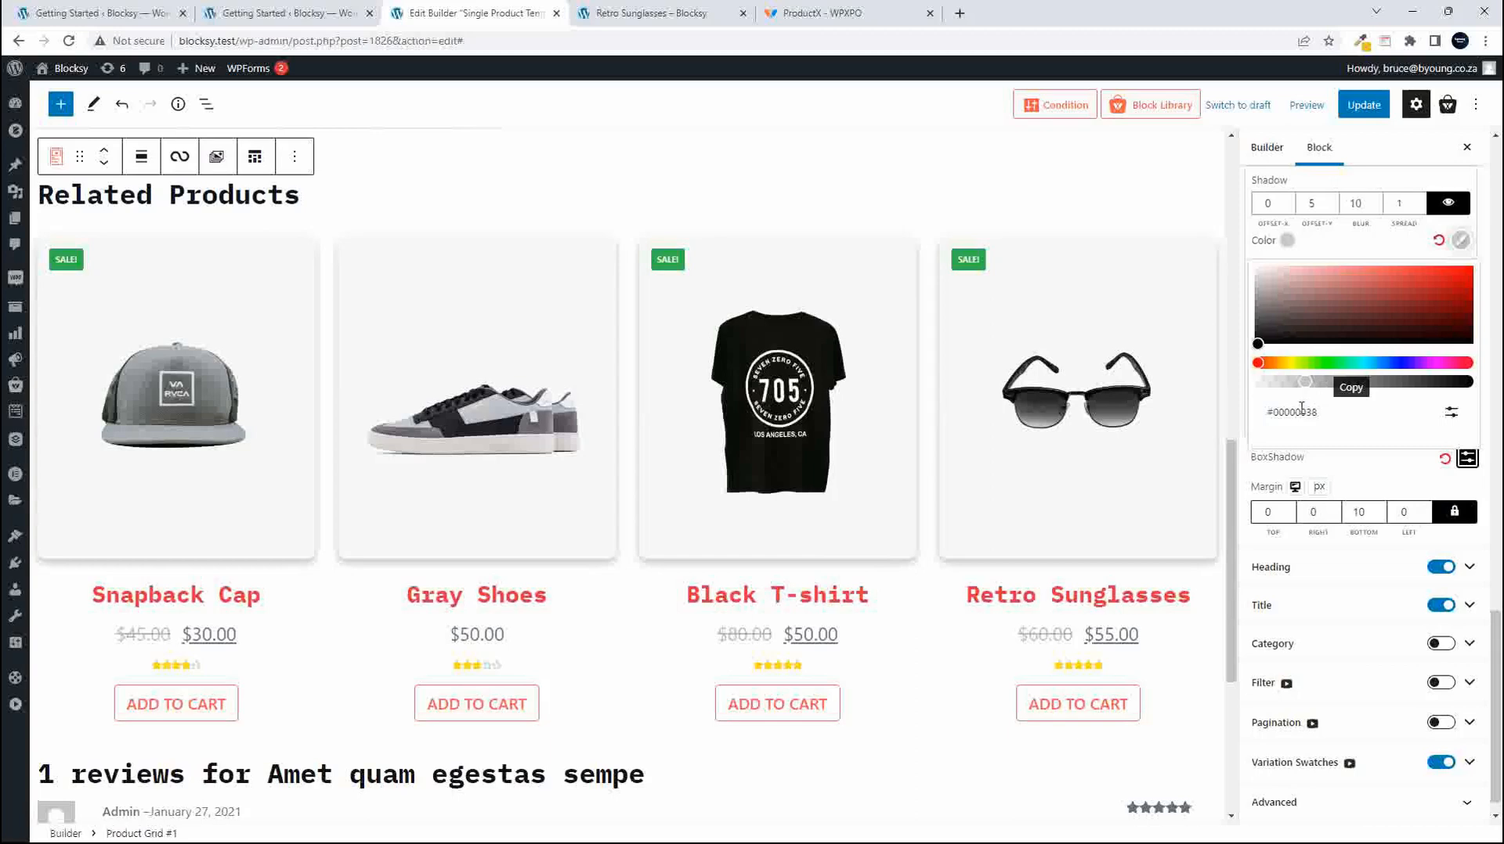
Update the template and review the Related Products and review sections on the reloaded Retro Sunglasses product page.
scroll(671, 537, "down", 3)
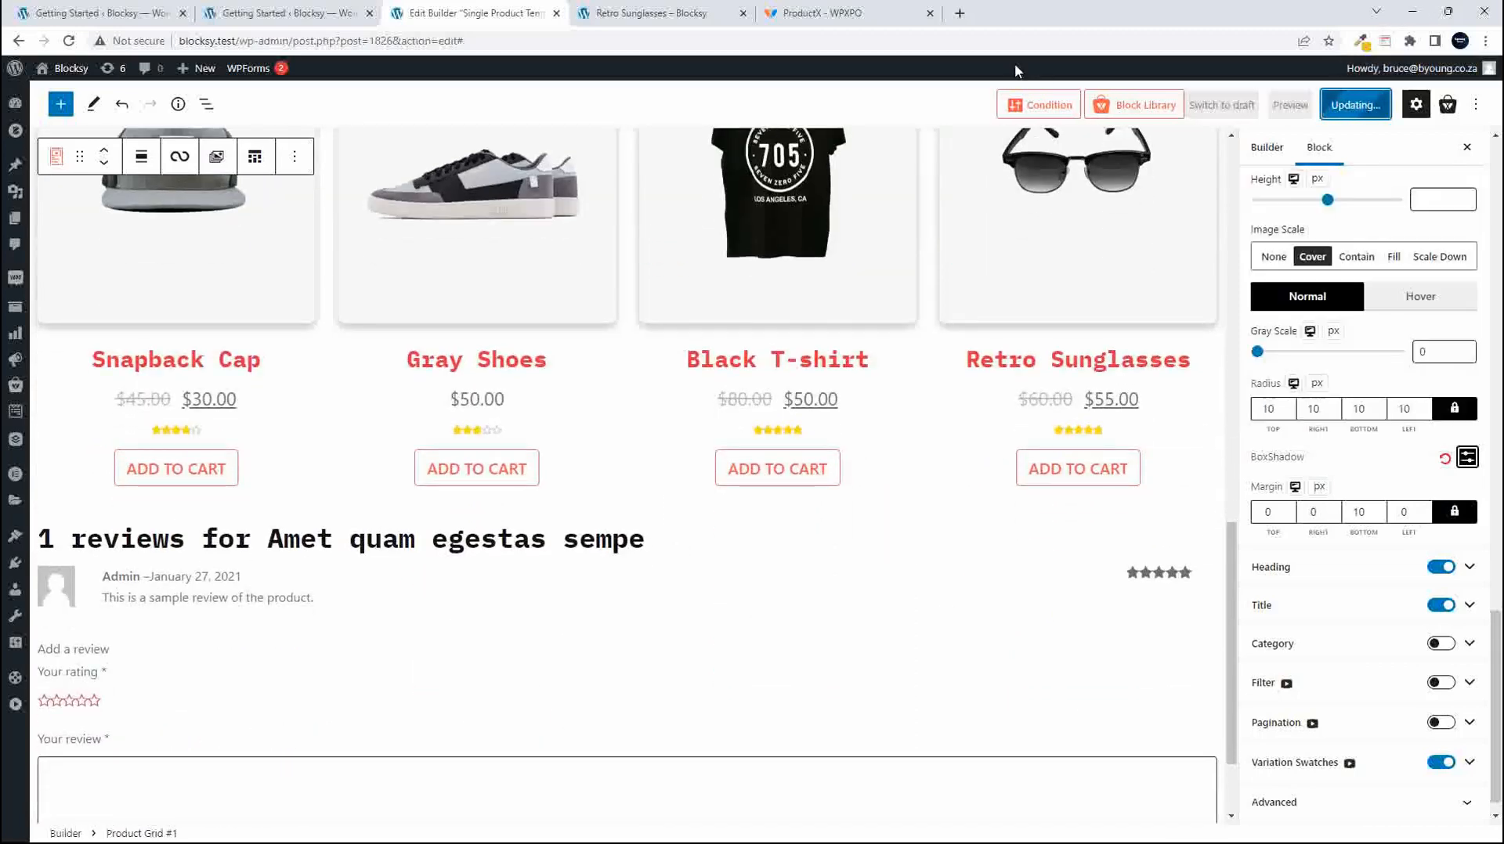
left_click(642, 13)
left_click(68, 40)
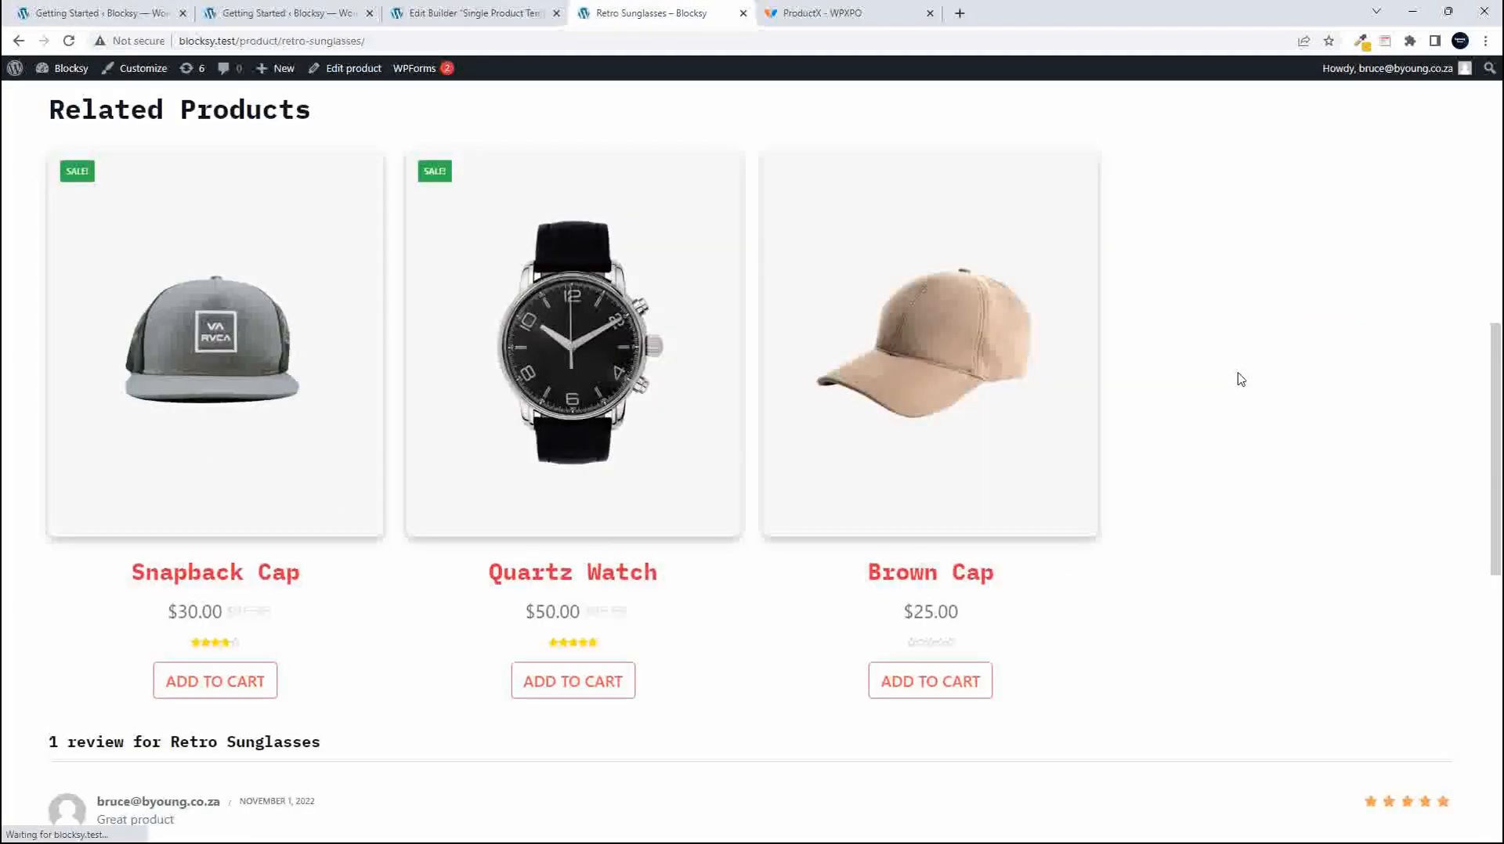
scroll(1297, 427, "down", 8)
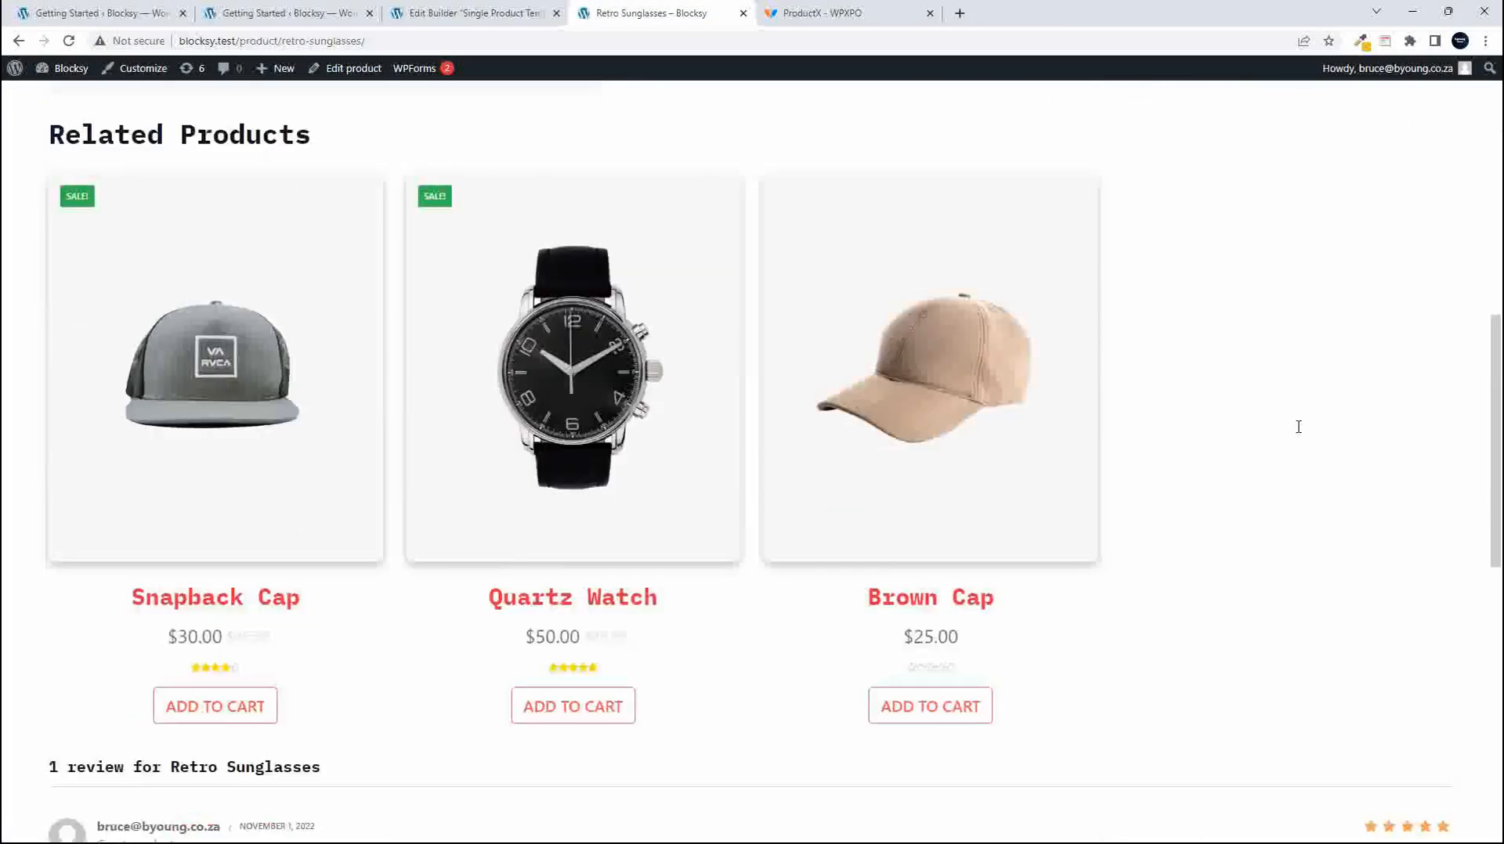
scroll(547, 463, "up", 2)
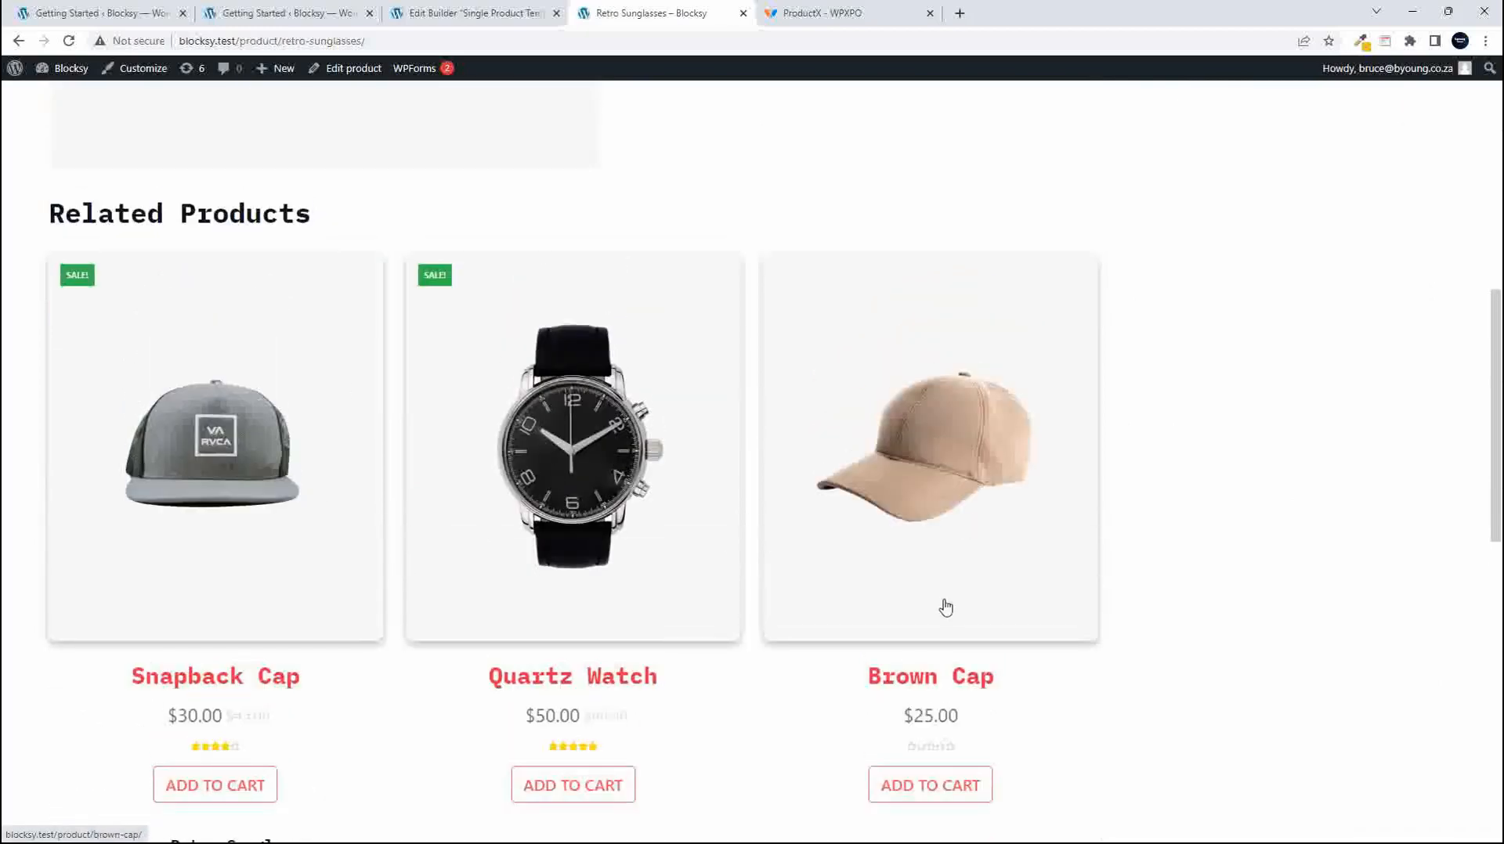
scroll(960, 544, "down", 2)
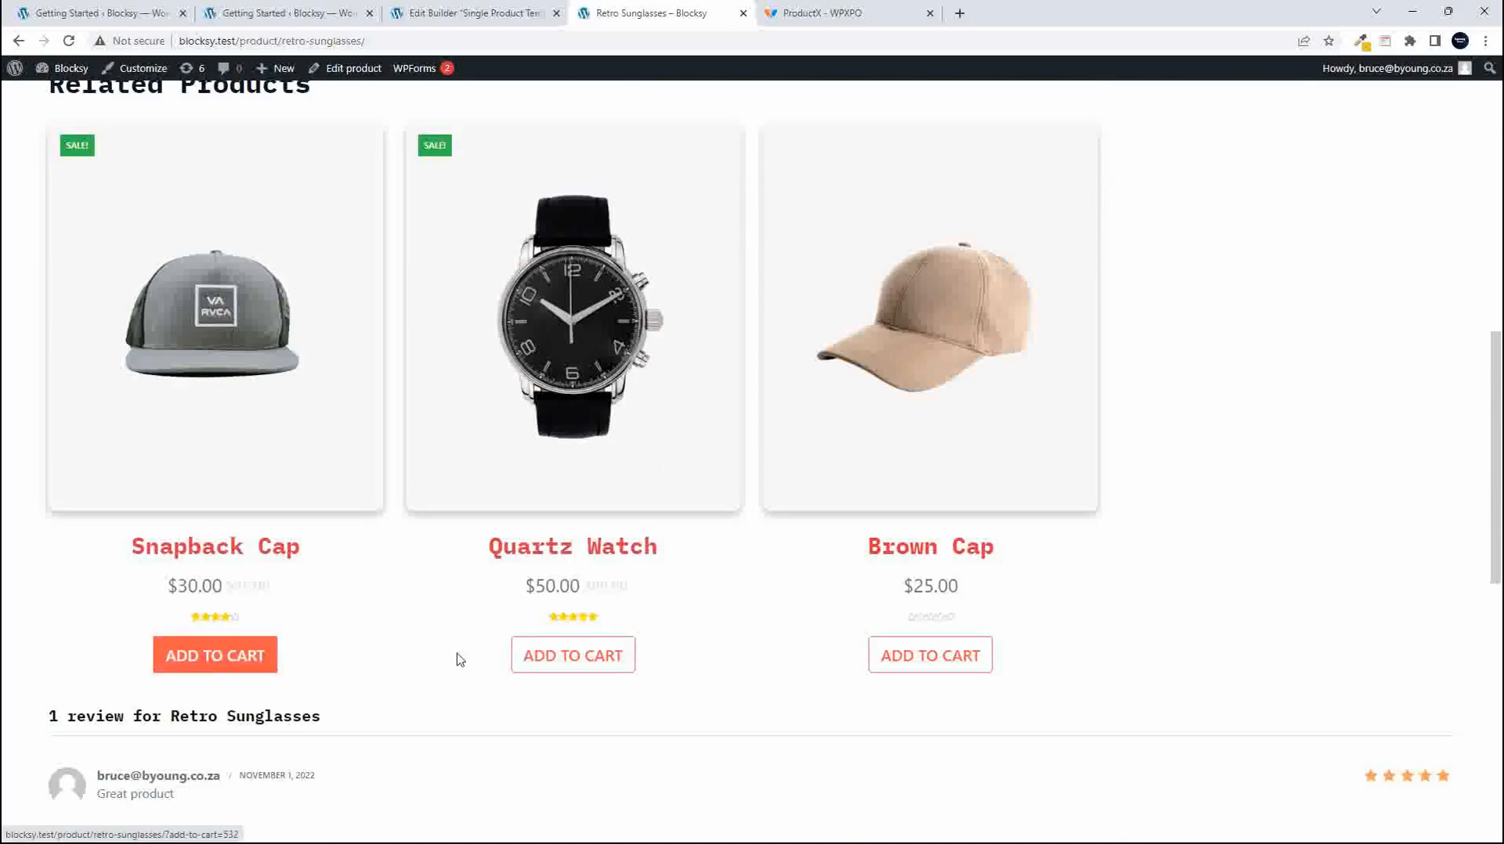
scroll(1102, 627, "down", 3)
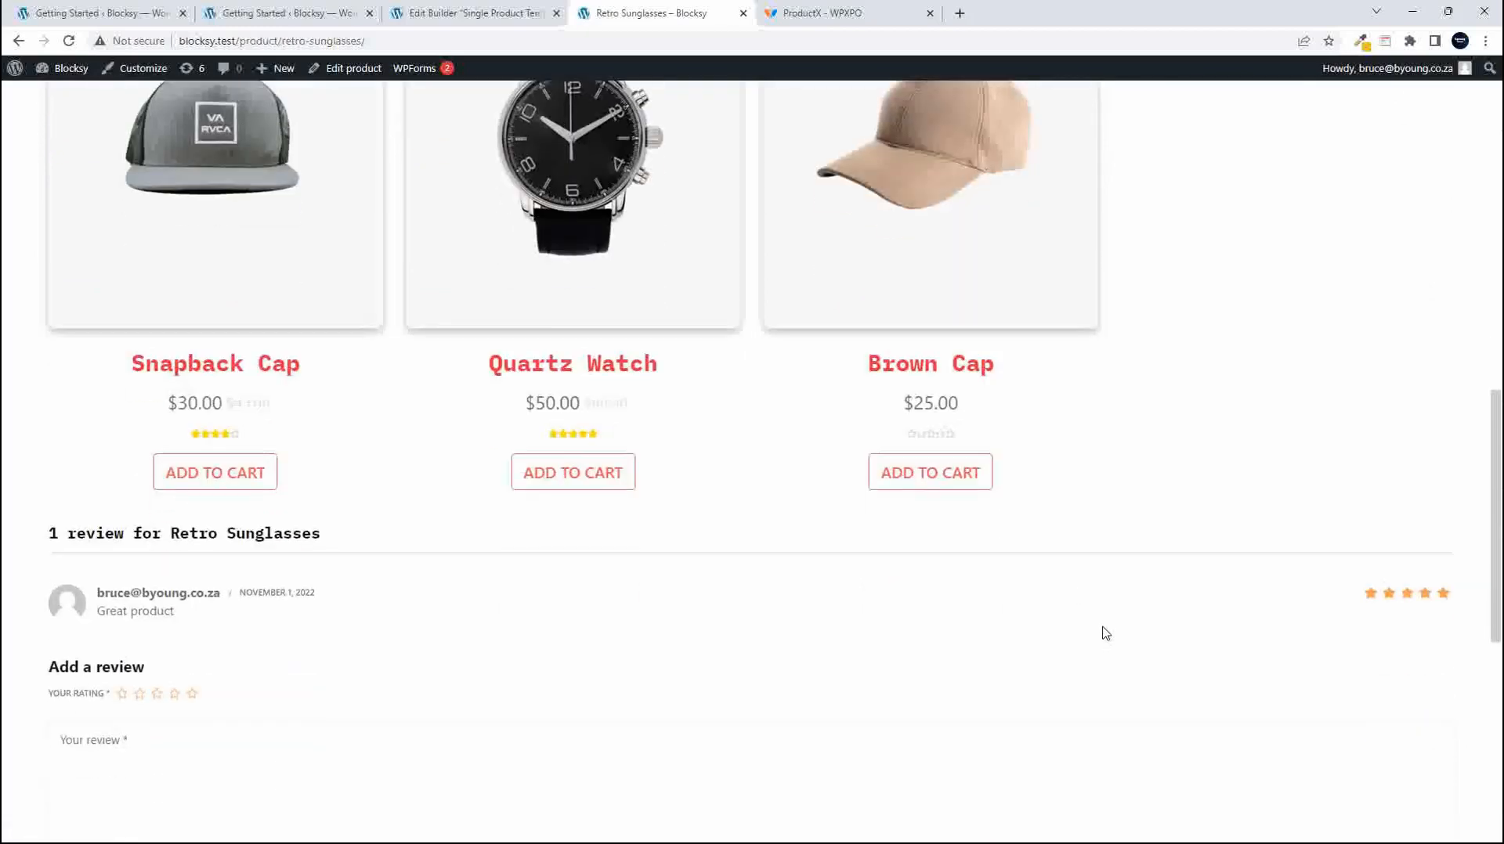
Check the Related Products and review sections on the live product page and return to the Single Product Template editor.
scroll(1103, 632, "up", 10)
scroll(1103, 631, "down", 9)
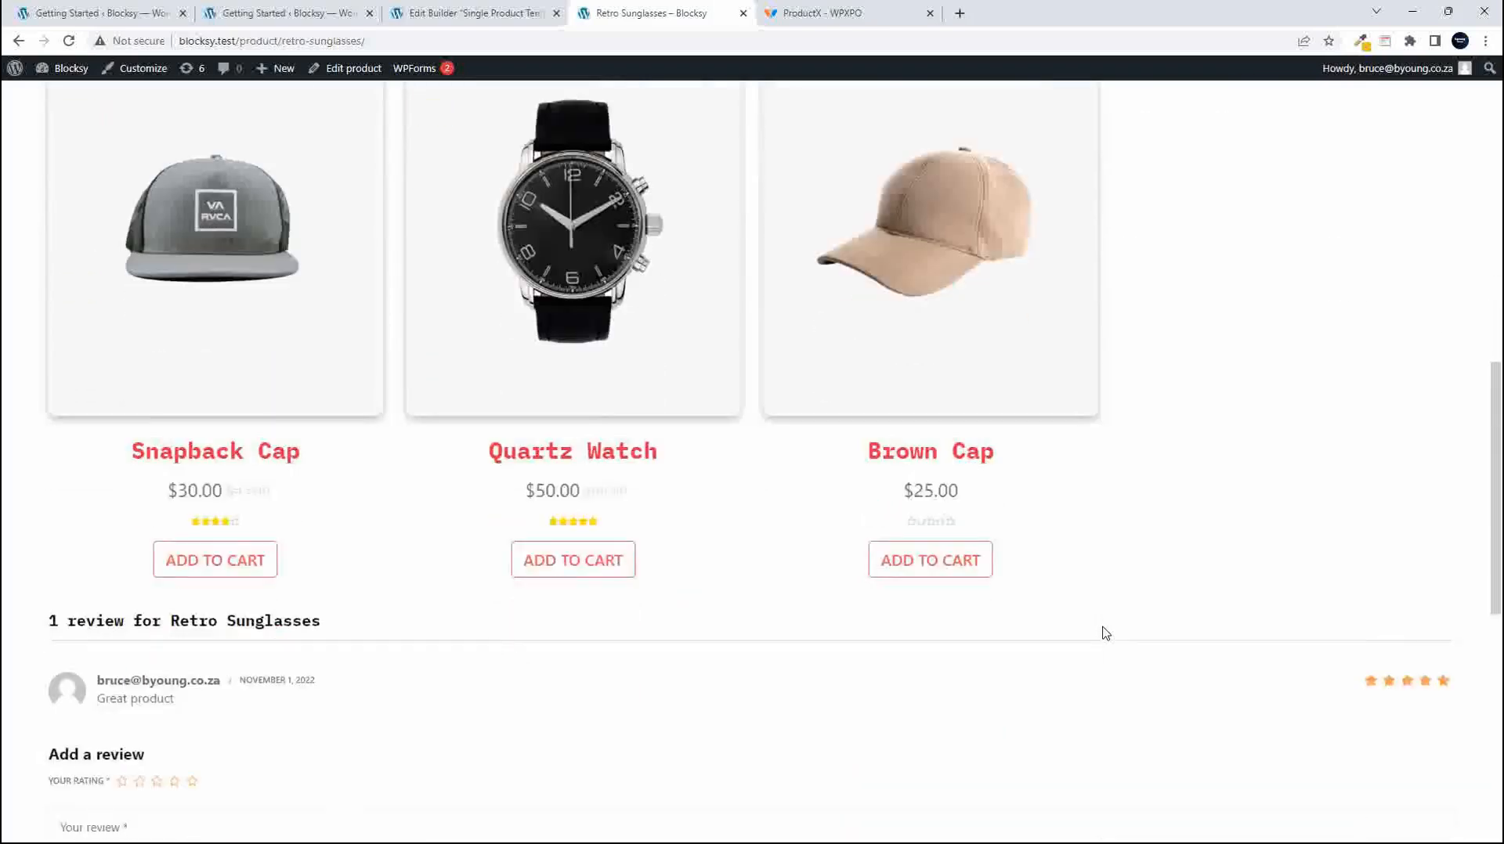
scroll(1104, 633, "down", 3)
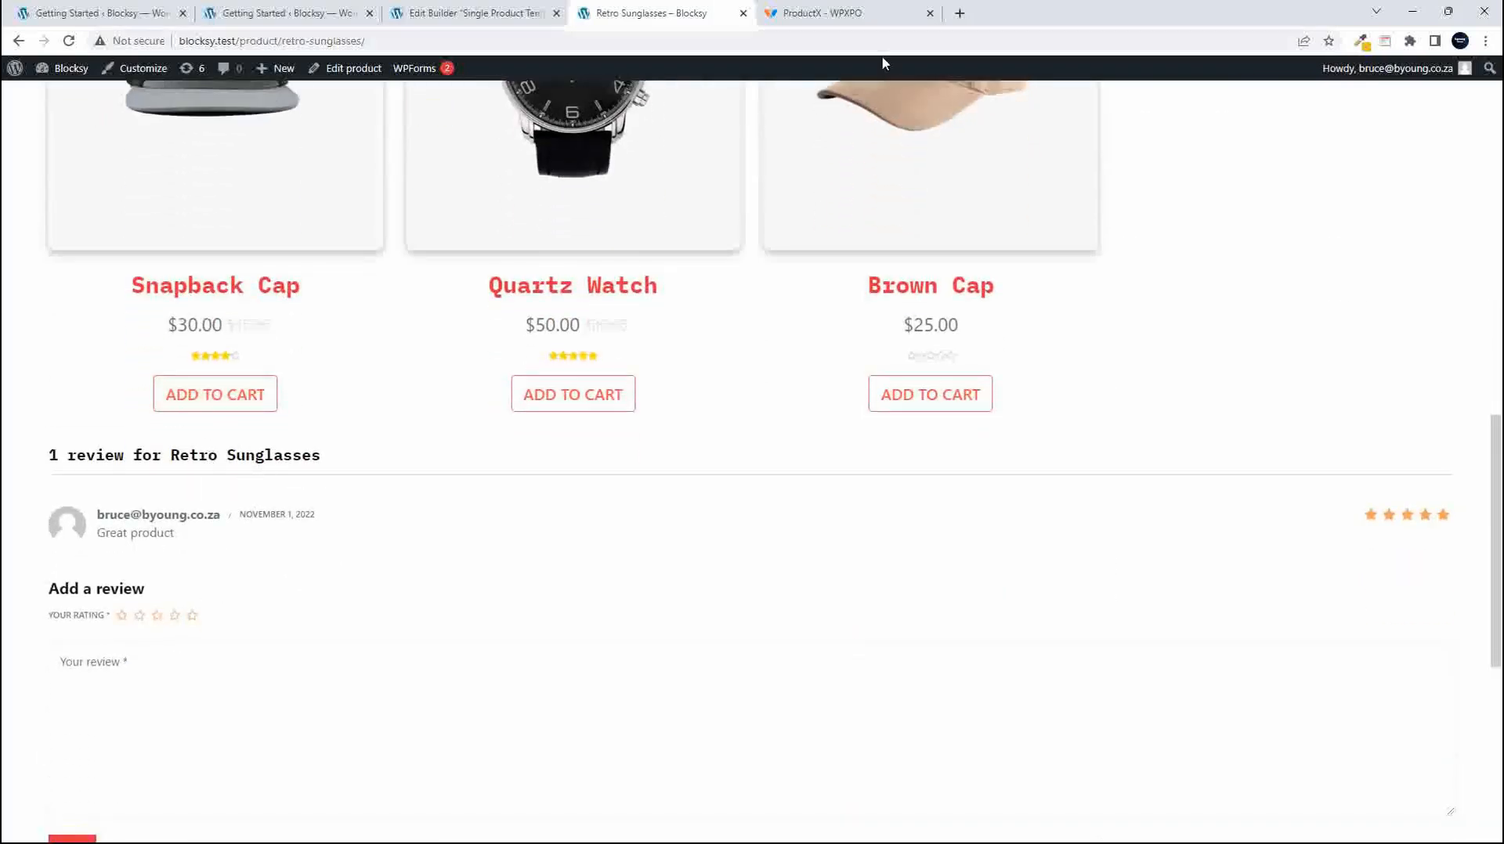
left_click(423, 12)
scroll(954, 537, "down", 2)
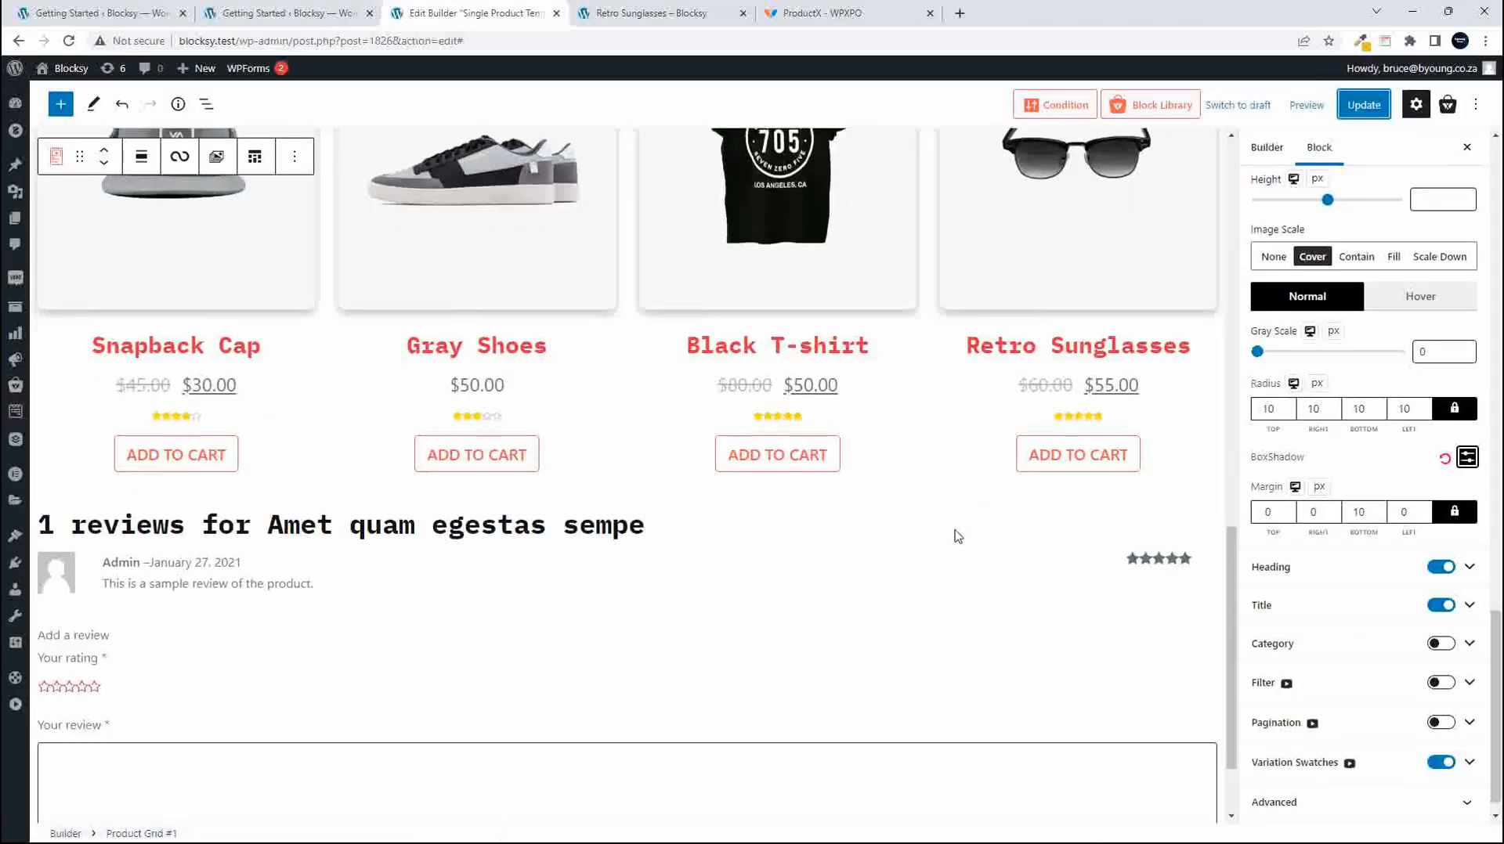
left_click(500, 470)
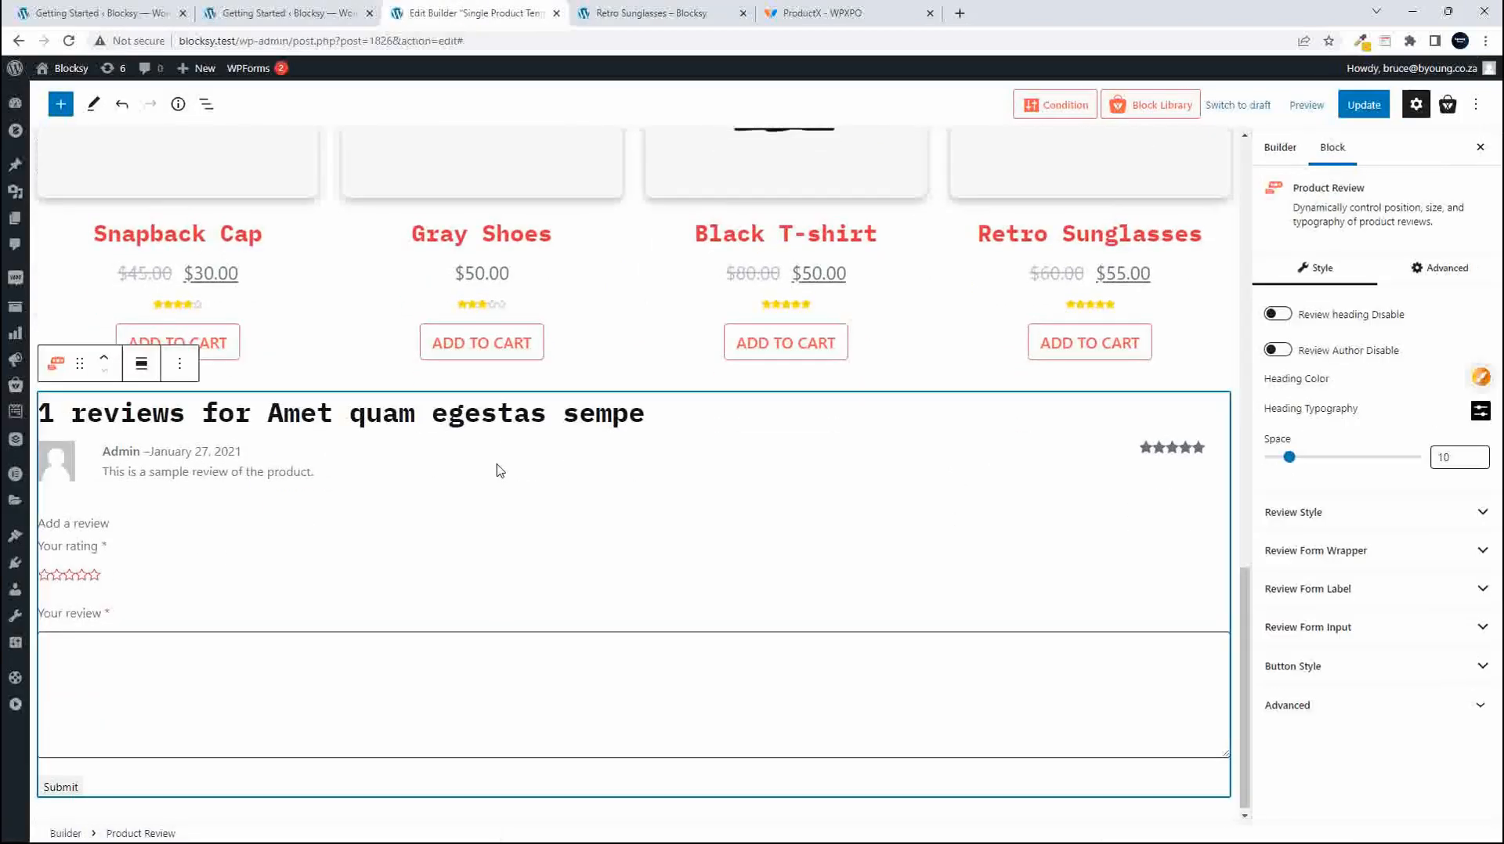
left_click(1450, 282)
left_click(1324, 307)
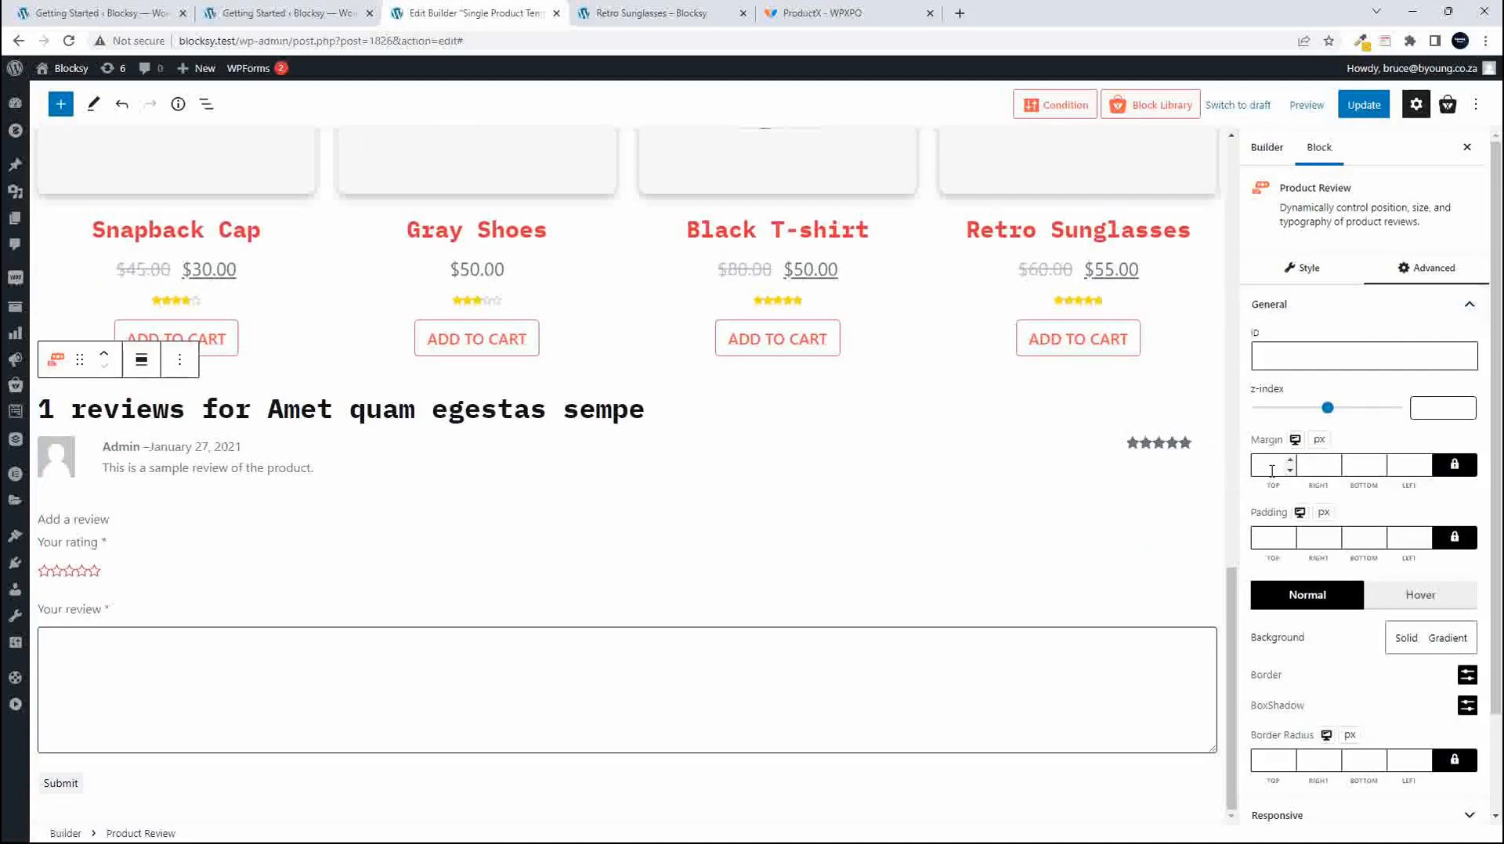
left_click(1452, 467)
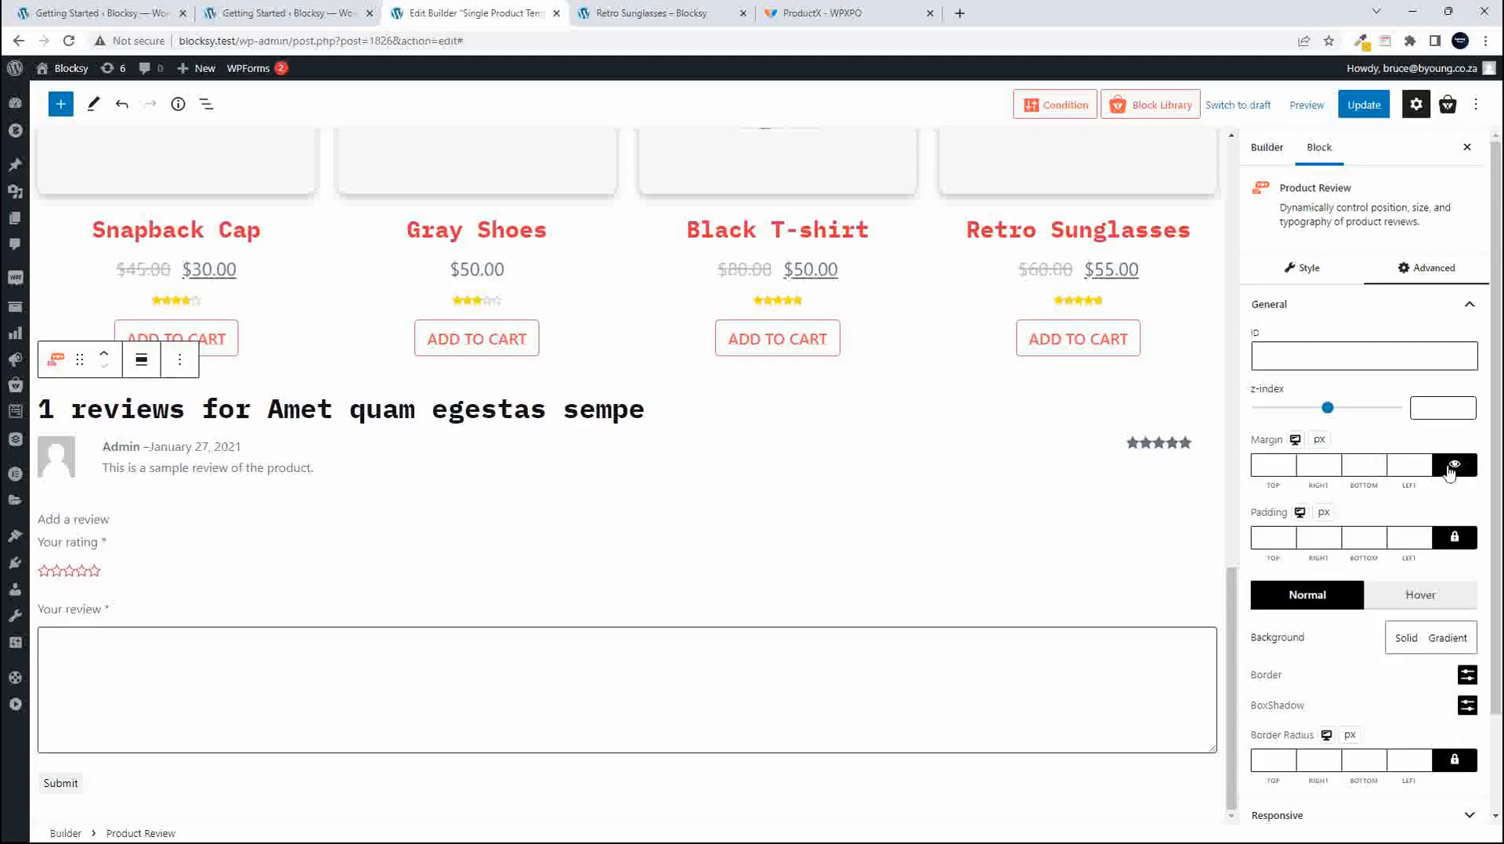
left_click(1260, 461)
Try a margin of 100 px on all sides of the related Product Grid and clear all its margin values.
left_click(928, 343)
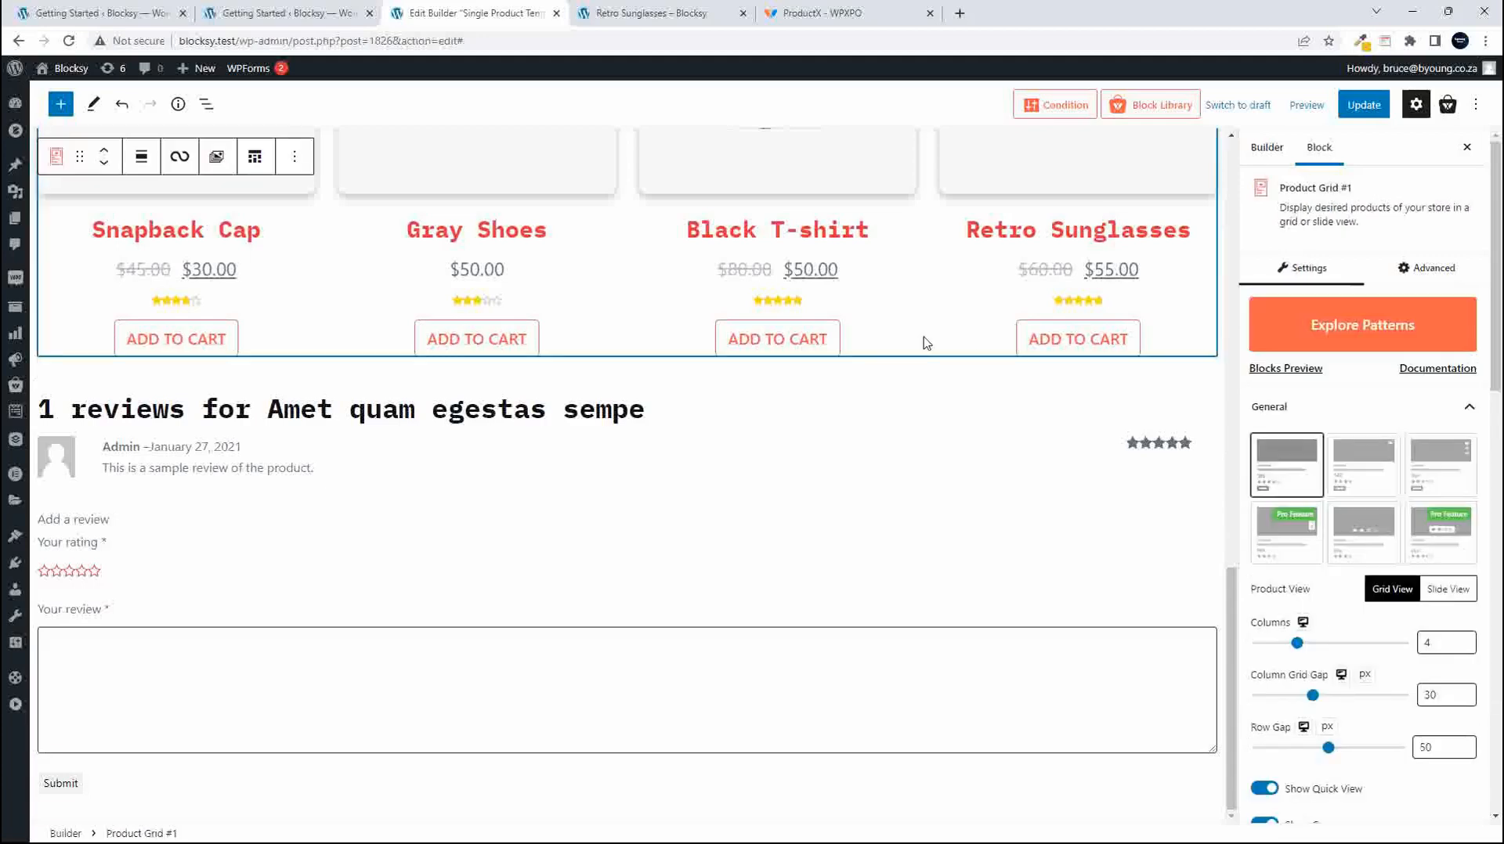
left_click(1444, 270)
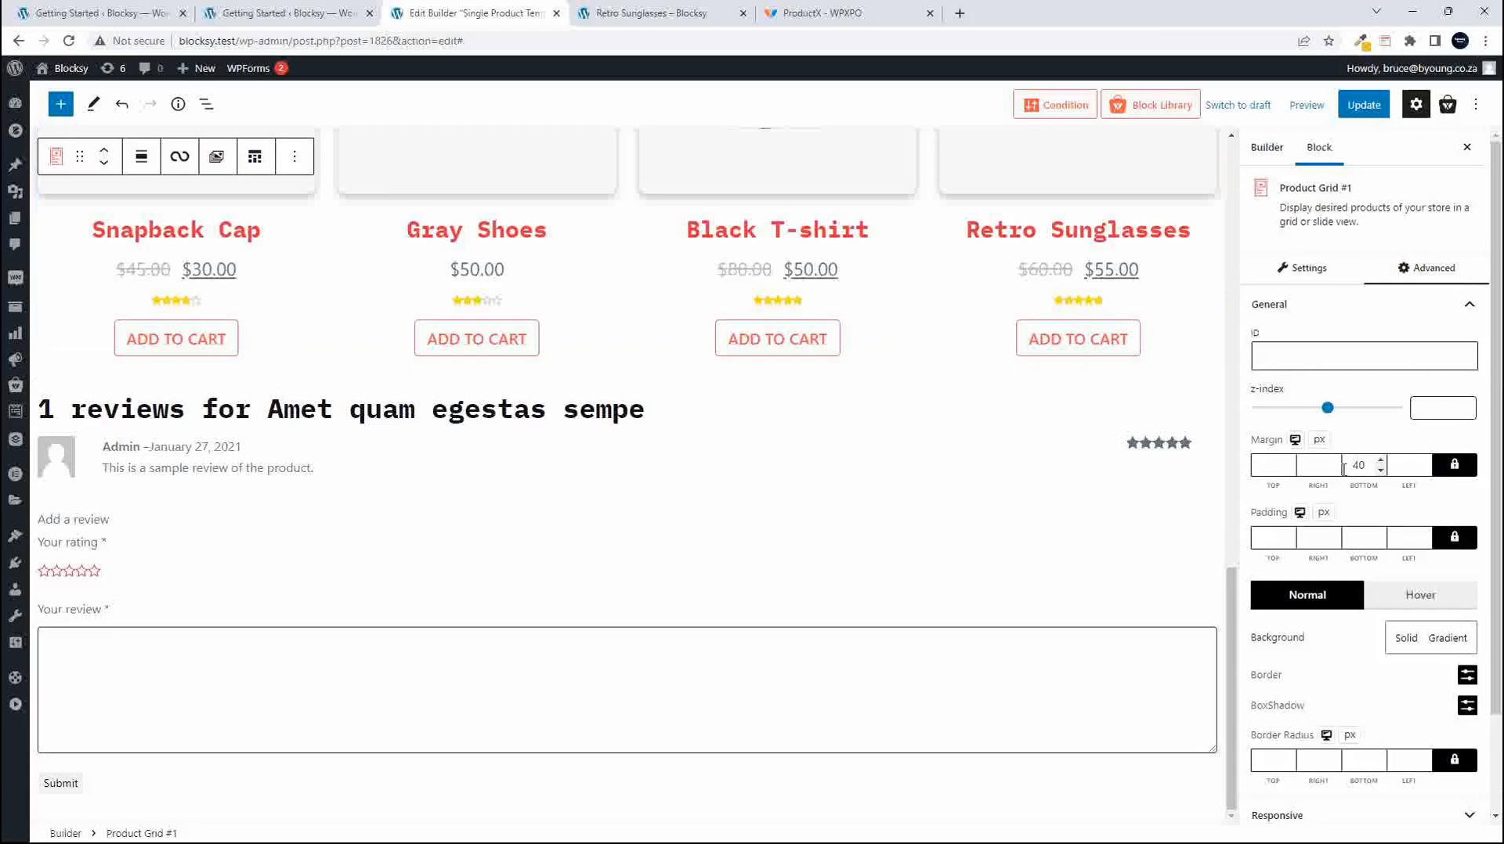
left_click_drag(1352, 467, 1374, 470)
type("100")
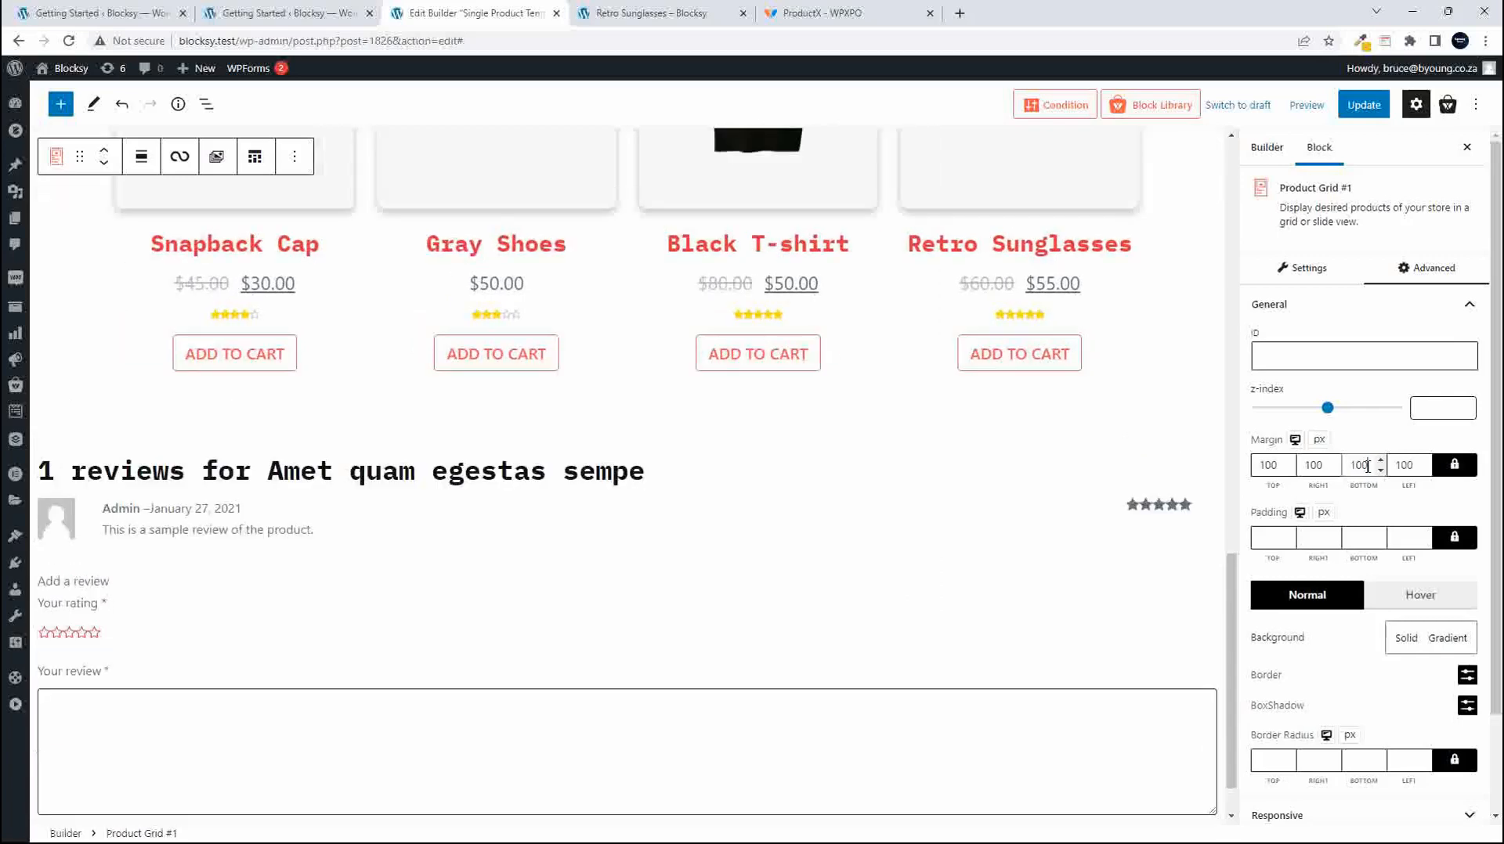
left_click(1456, 472)
left_click_drag(1367, 469, 1342, 463)
key("BackSpace")
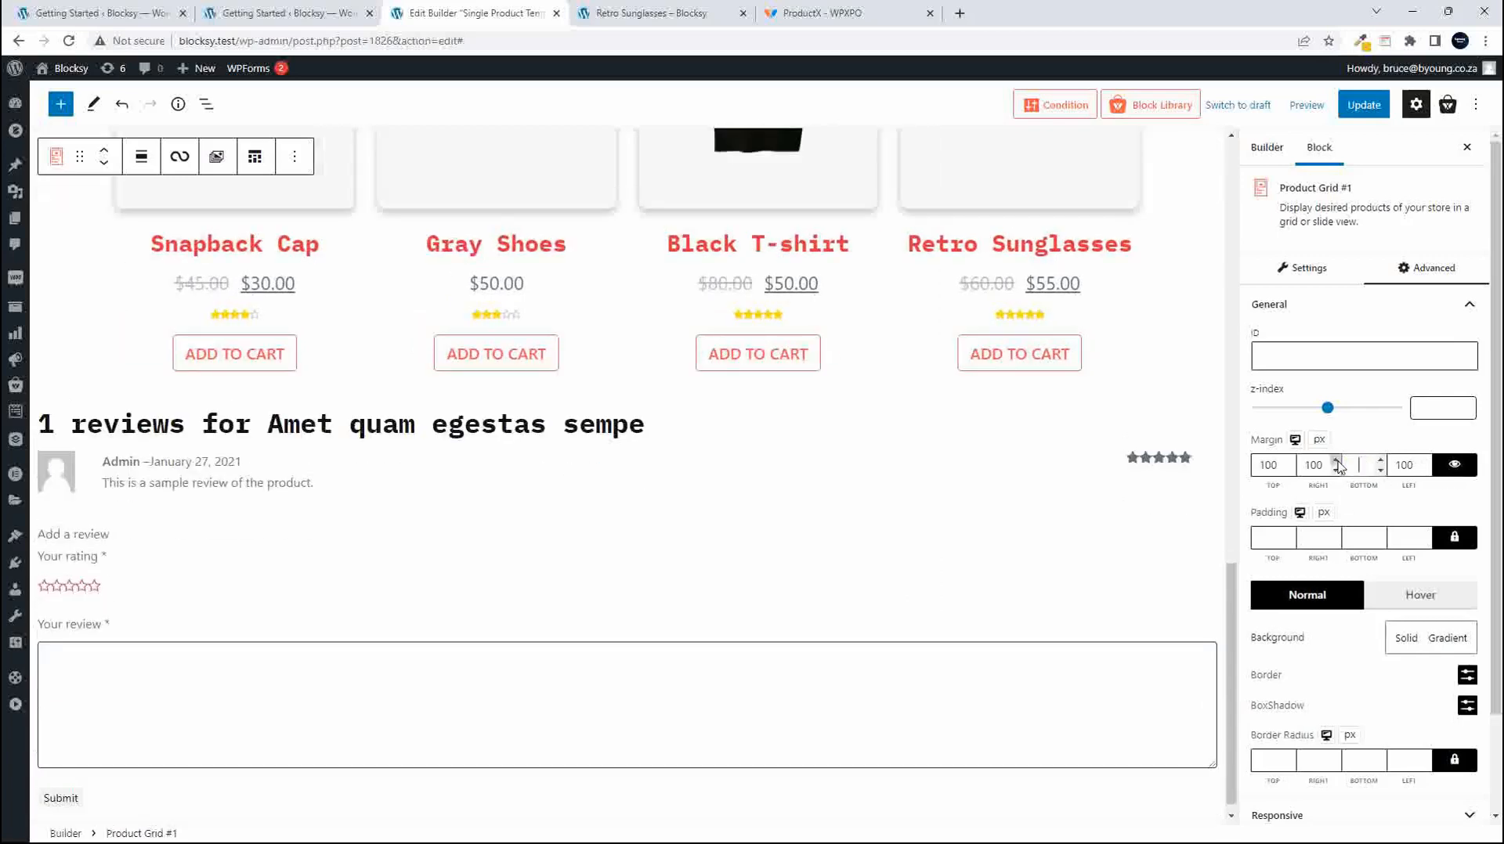
left_click(1461, 473)
left_click(1418, 471)
key("BackSpace")
key("BackSpace")
key("BackSpace")
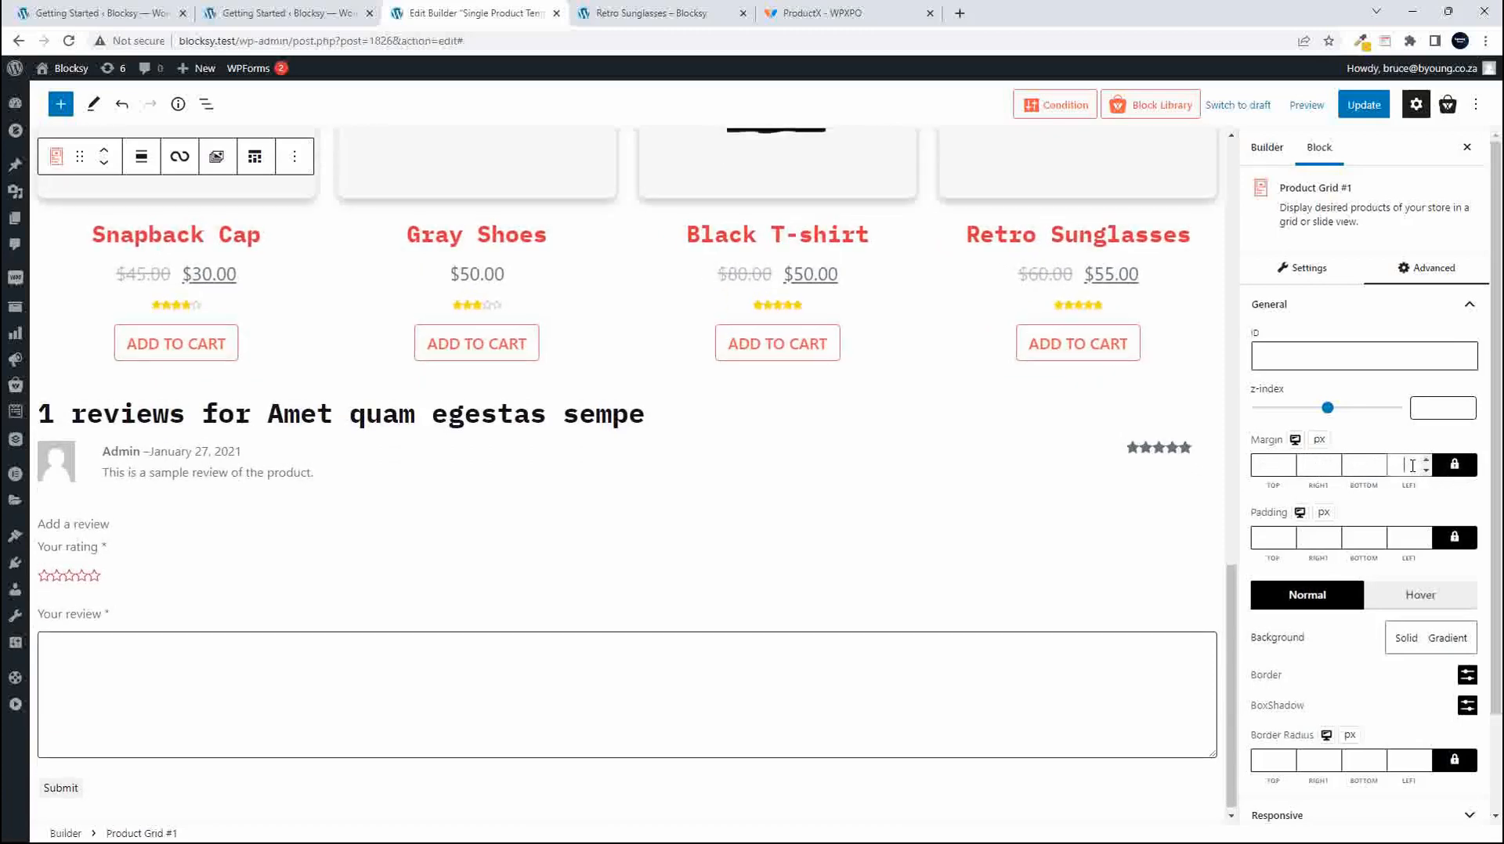
Unlink the Product Grid's margin values and set only the bottom margin to 100 px.
left_click(1455, 465)
left_click(1366, 469)
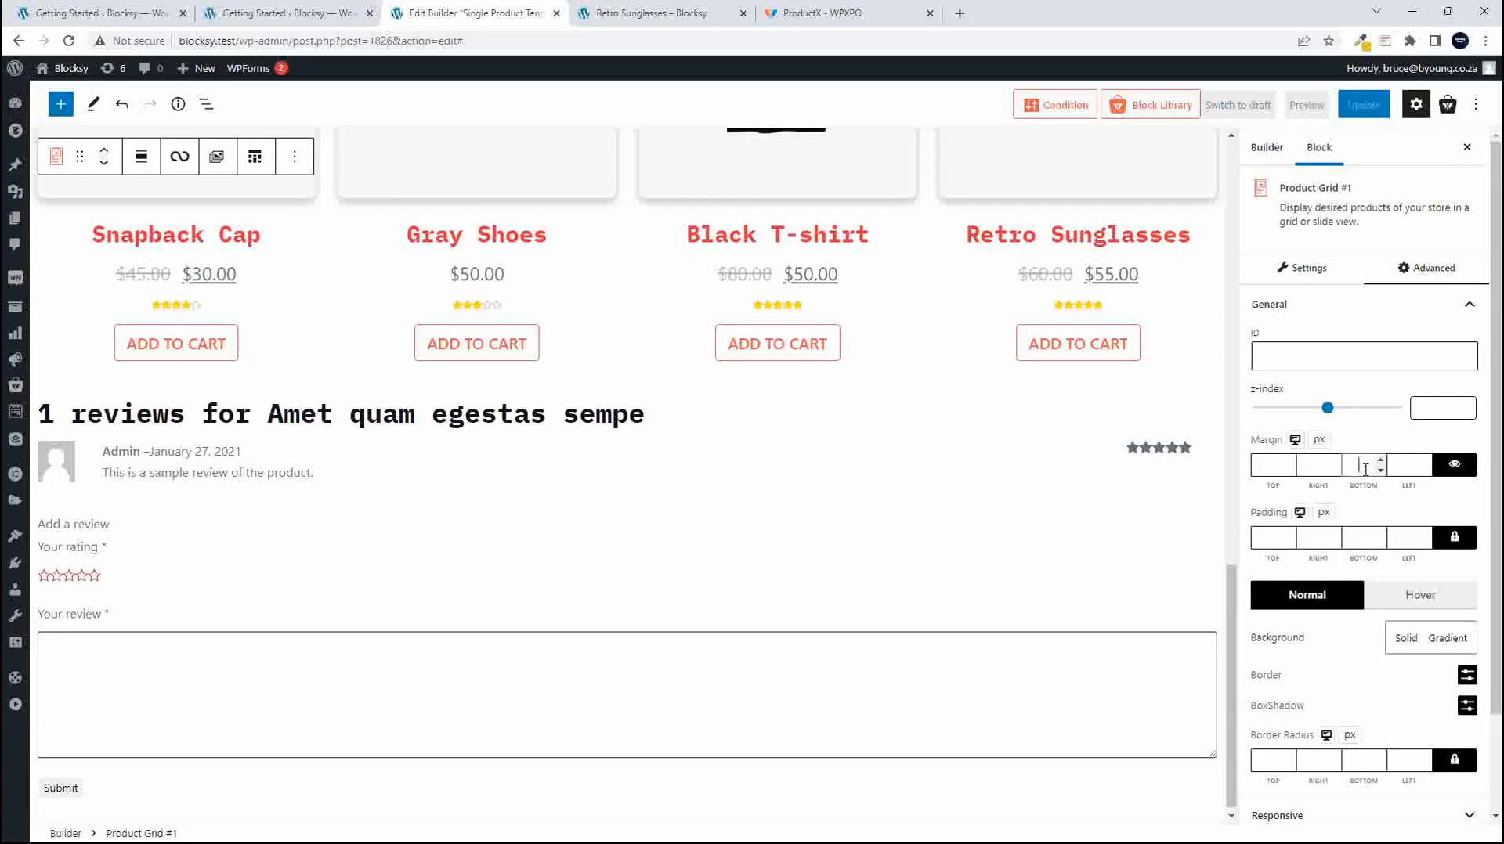
type("100")
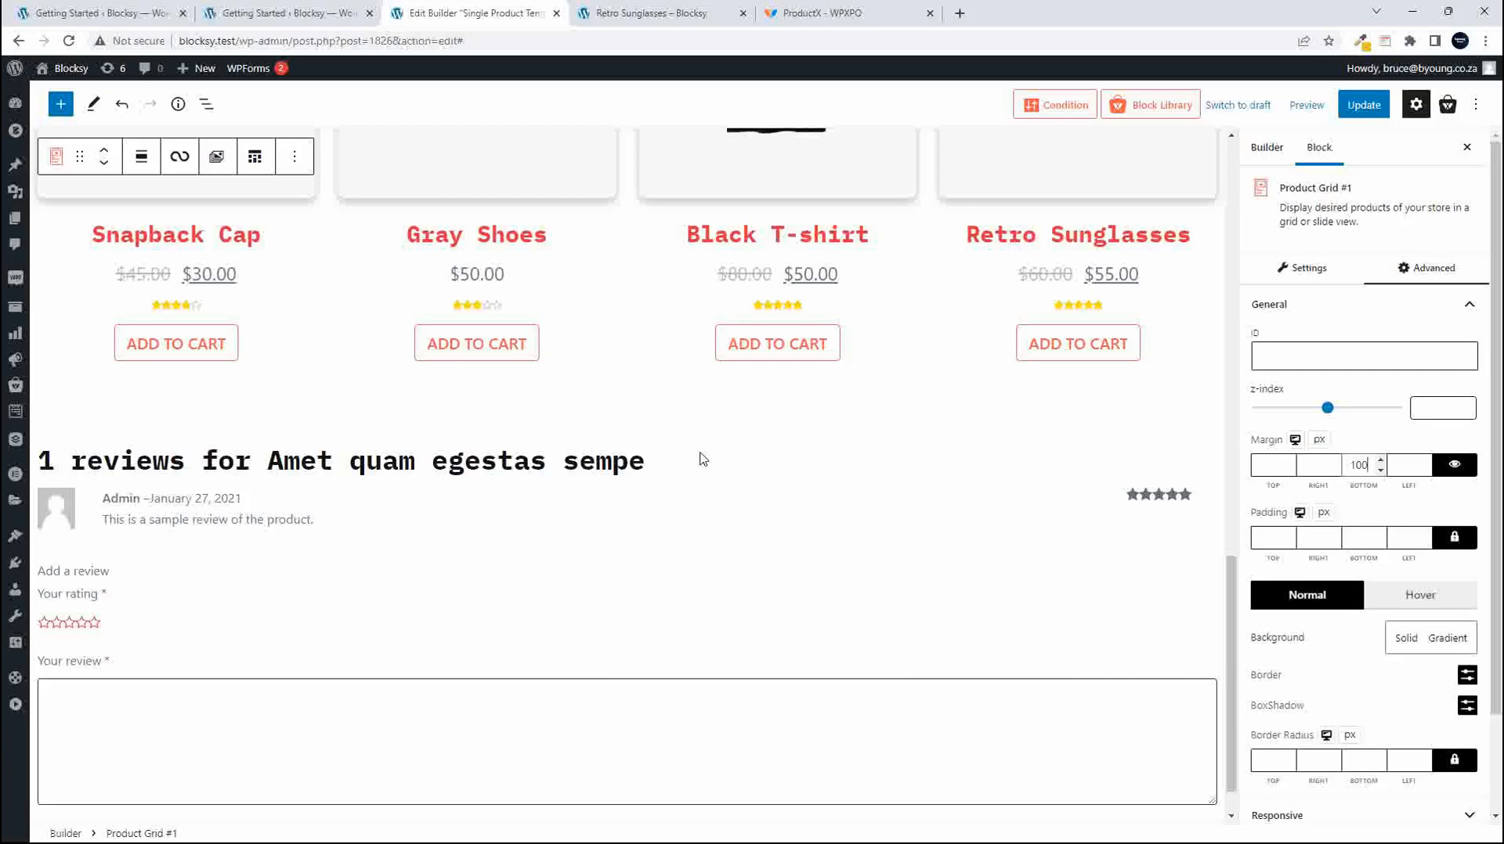
Update the template and reload the live Retro Sunglasses product page.
left_click(1364, 106)
left_click(663, 17)
key("F5")
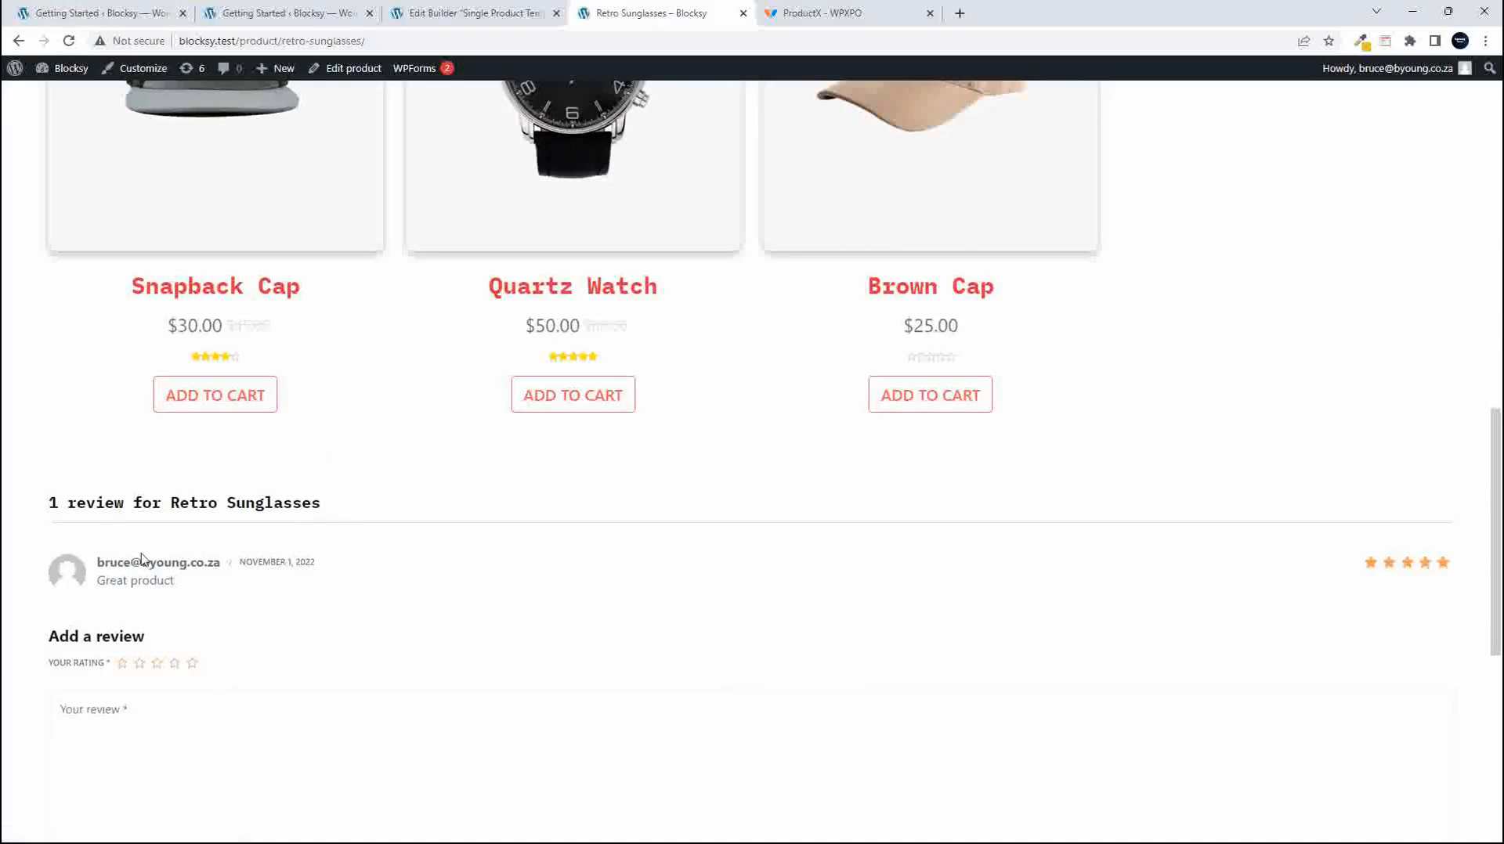
Review the desktop layout of the product page, from the product image and description to the Related Products grid.
scroll(452, 674, "up", 15)
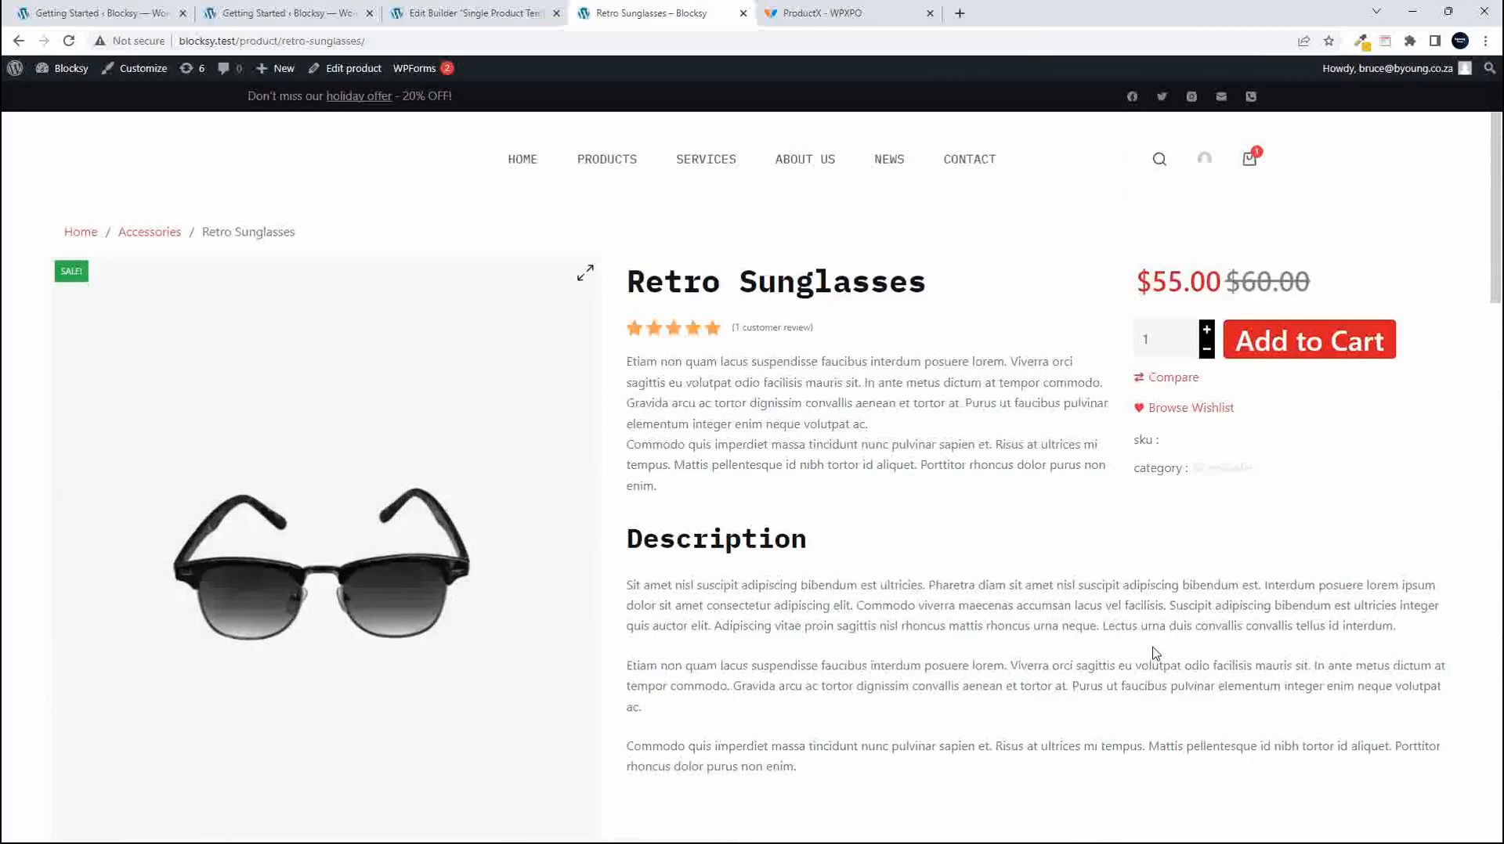
scroll(1130, 630, "down", 1)
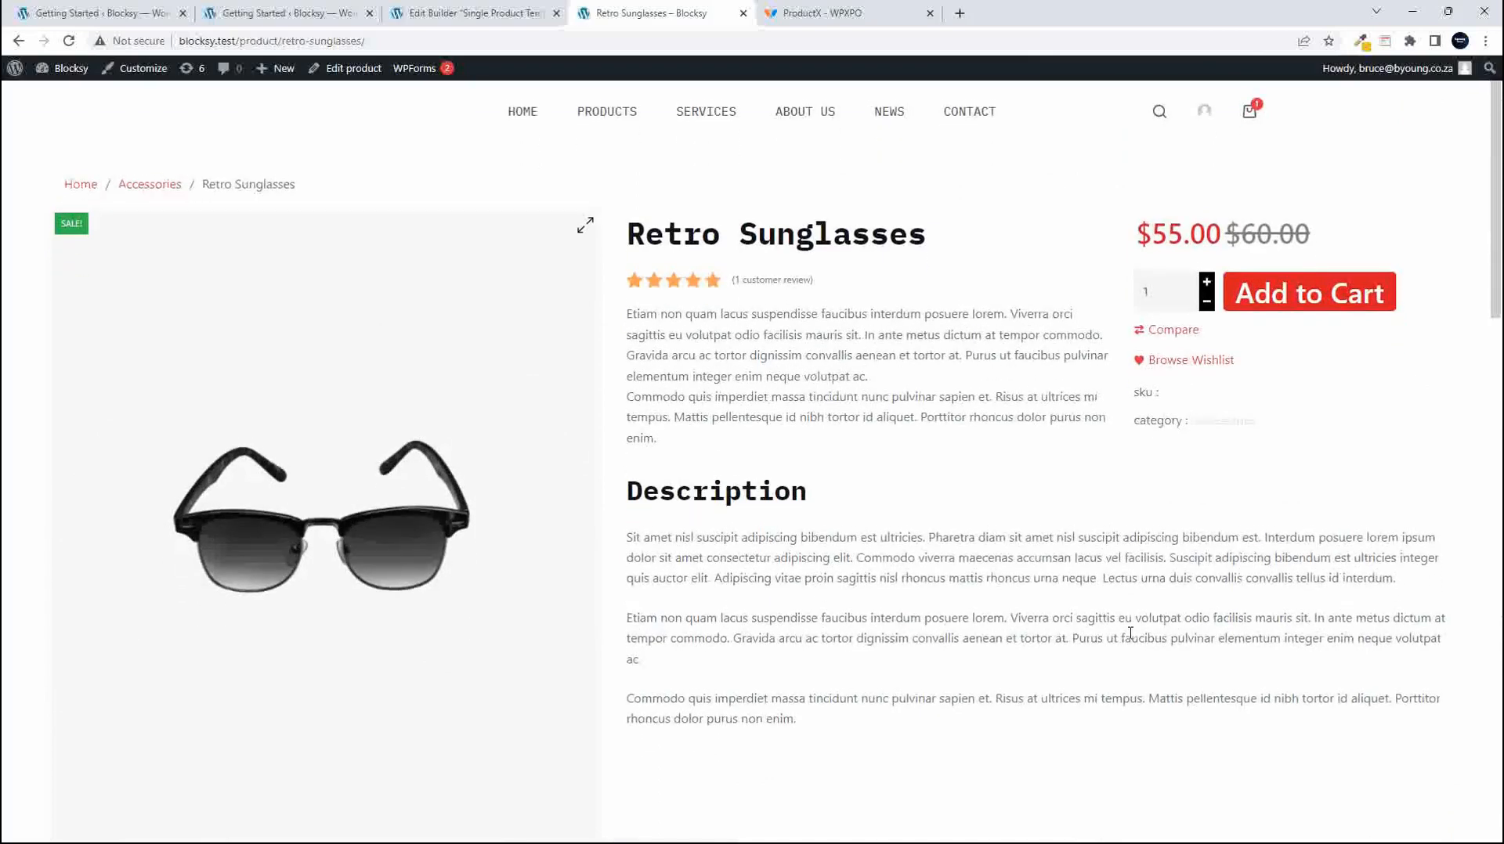
scroll(1262, 369, "down", 1)
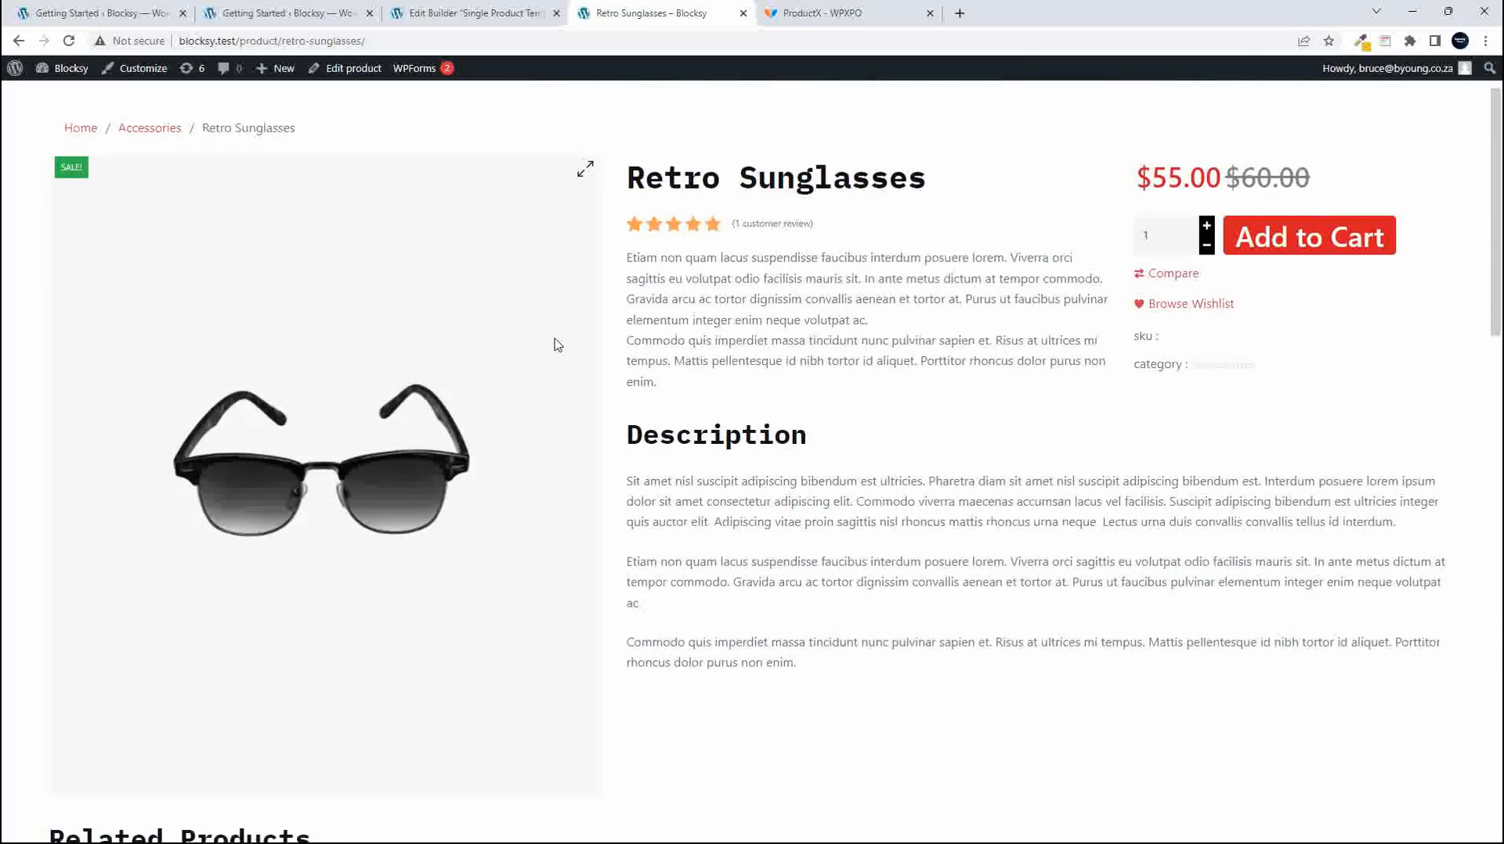
scroll(437, 330, "down", 2)
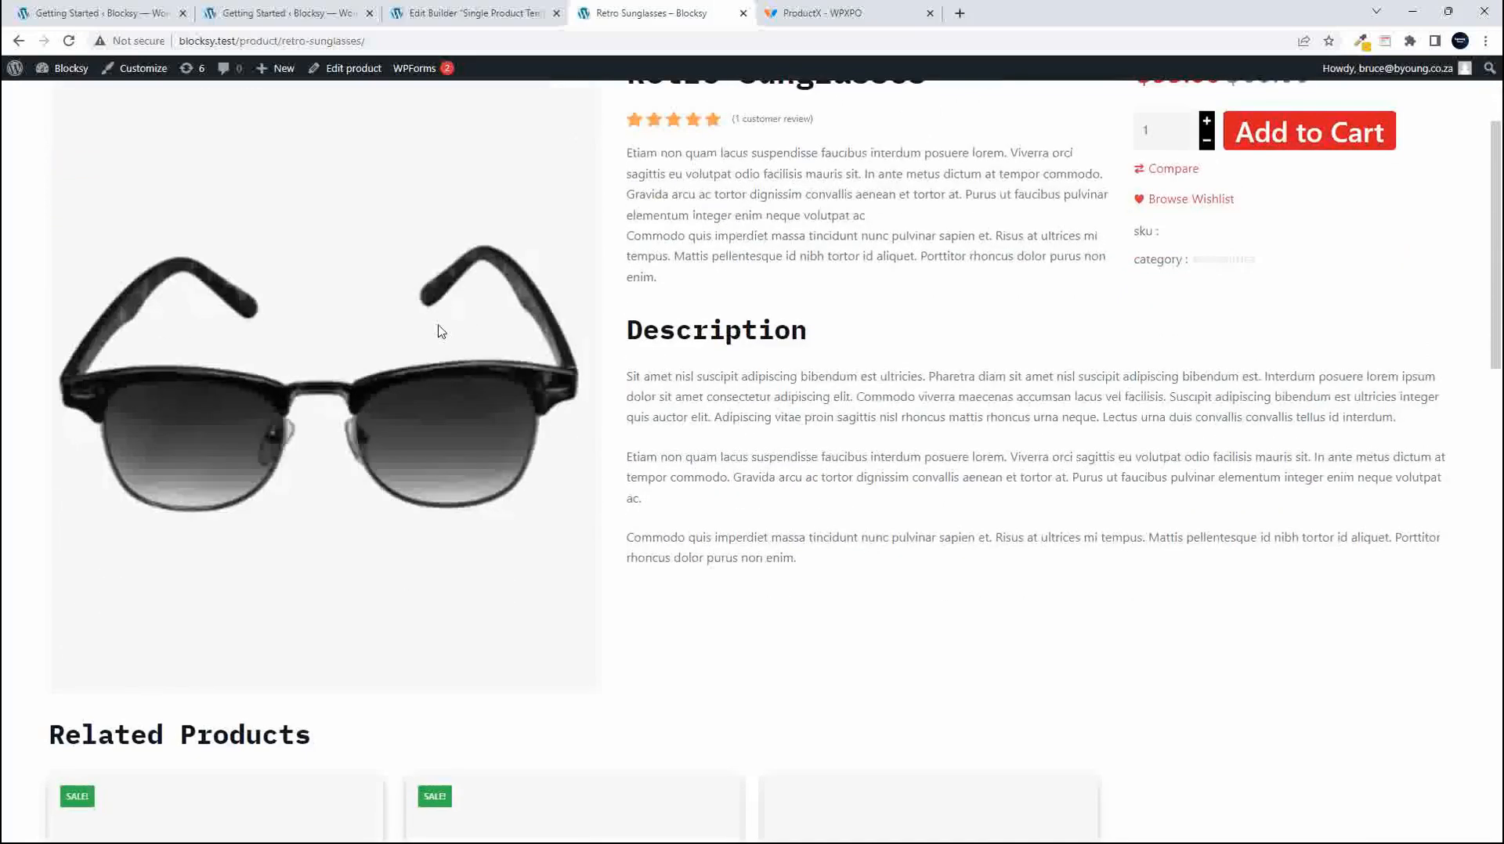
scroll(438, 330, "up", 1)
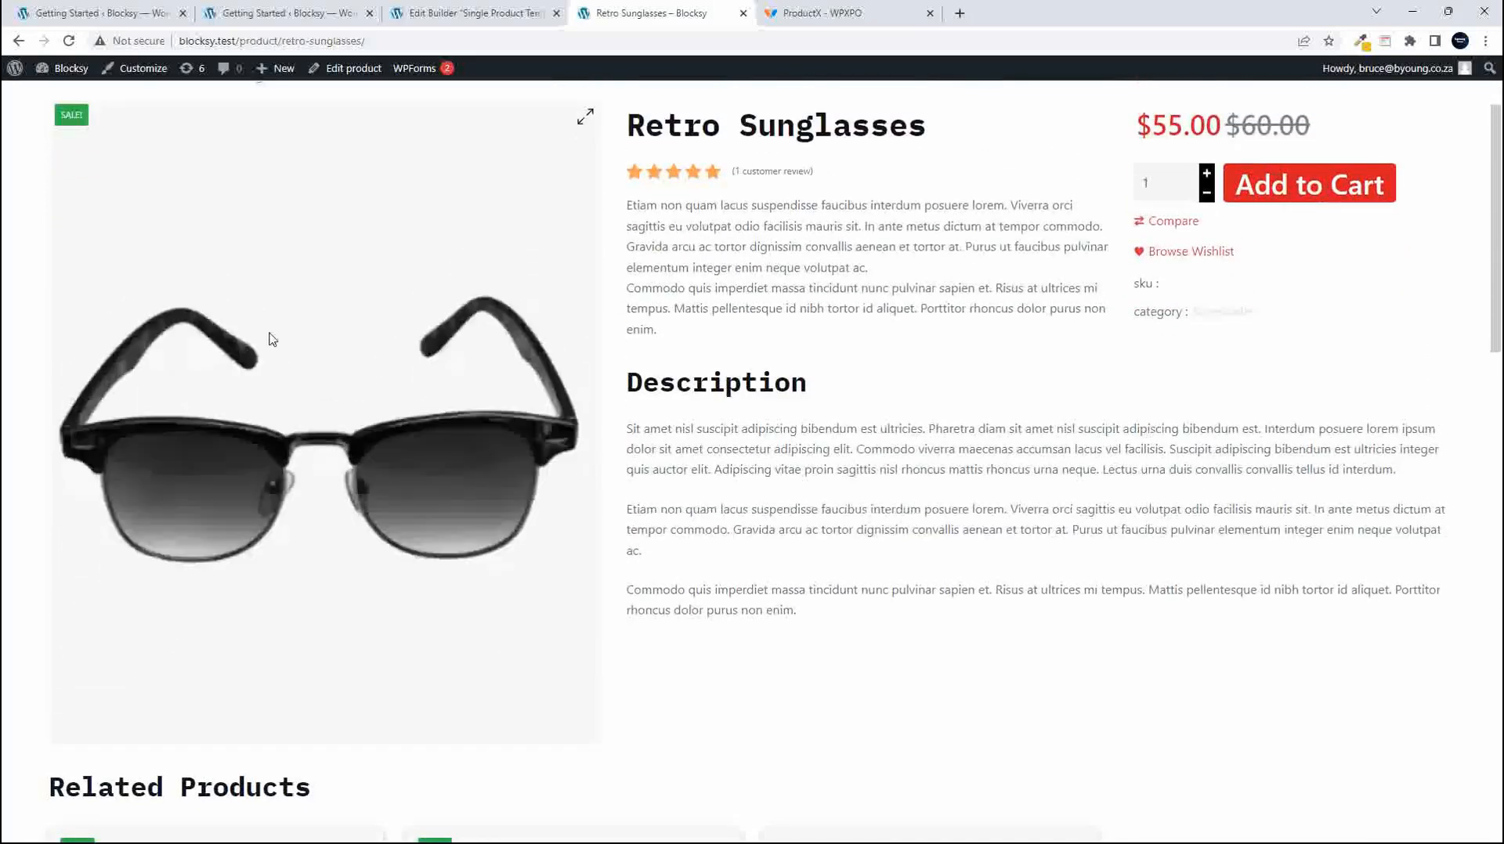
scroll(1099, 589, "up", 1)
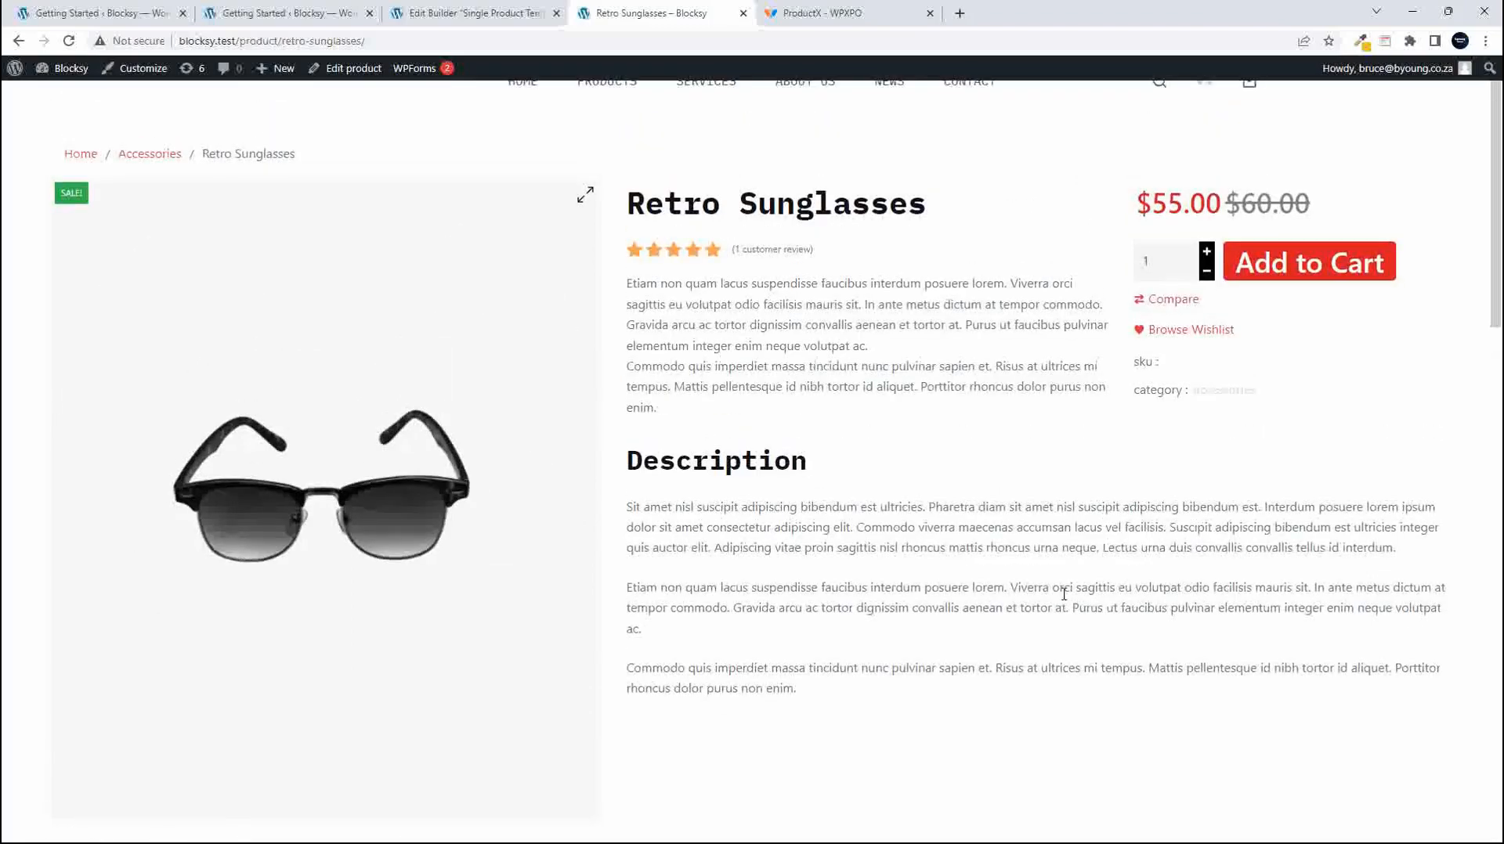
scroll(1015, 646, "down", 15)
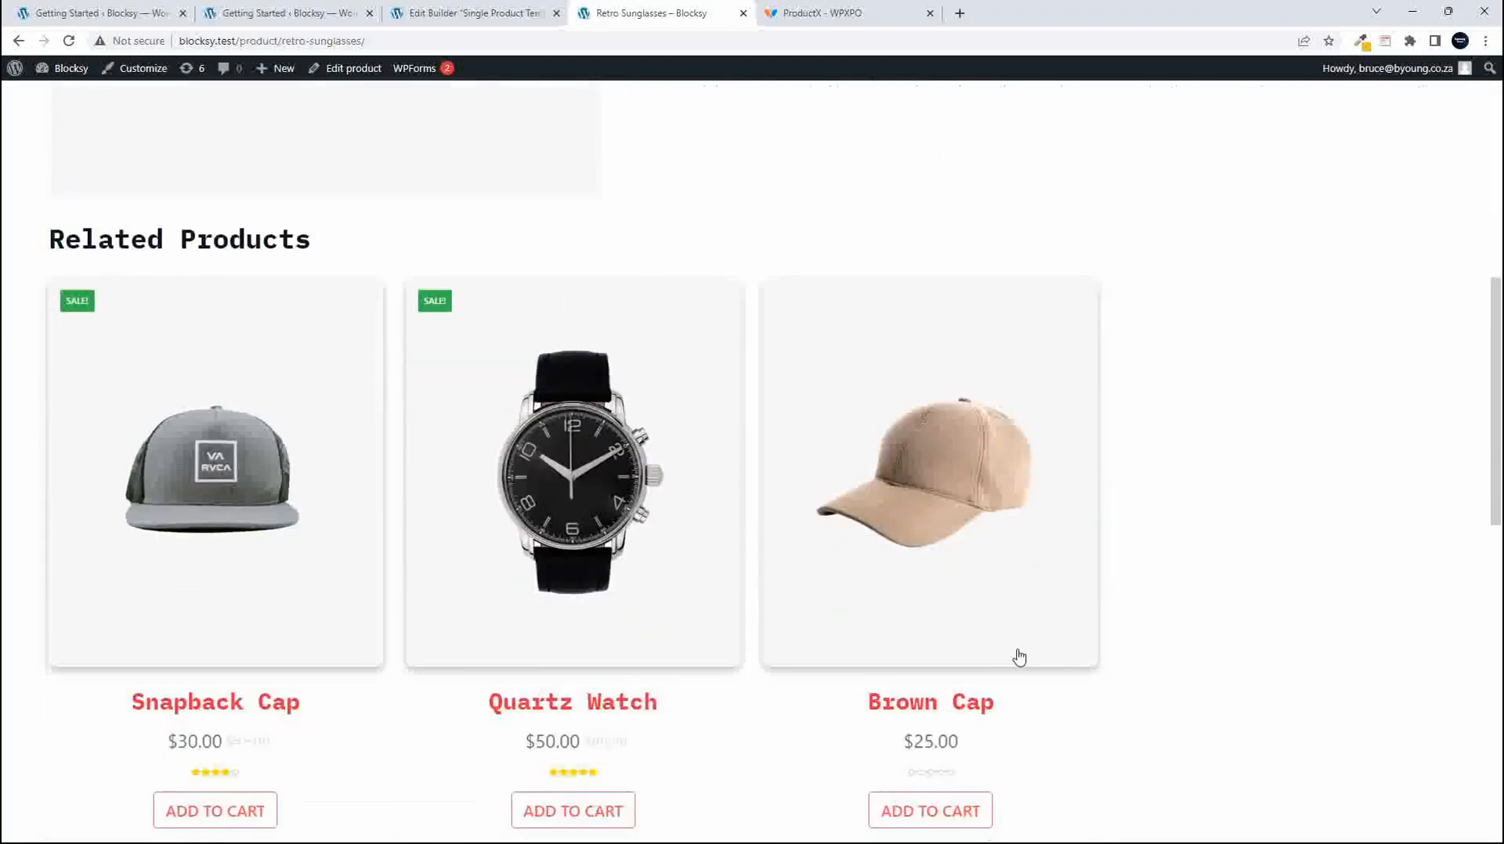
scroll(1022, 655, "up", 20)
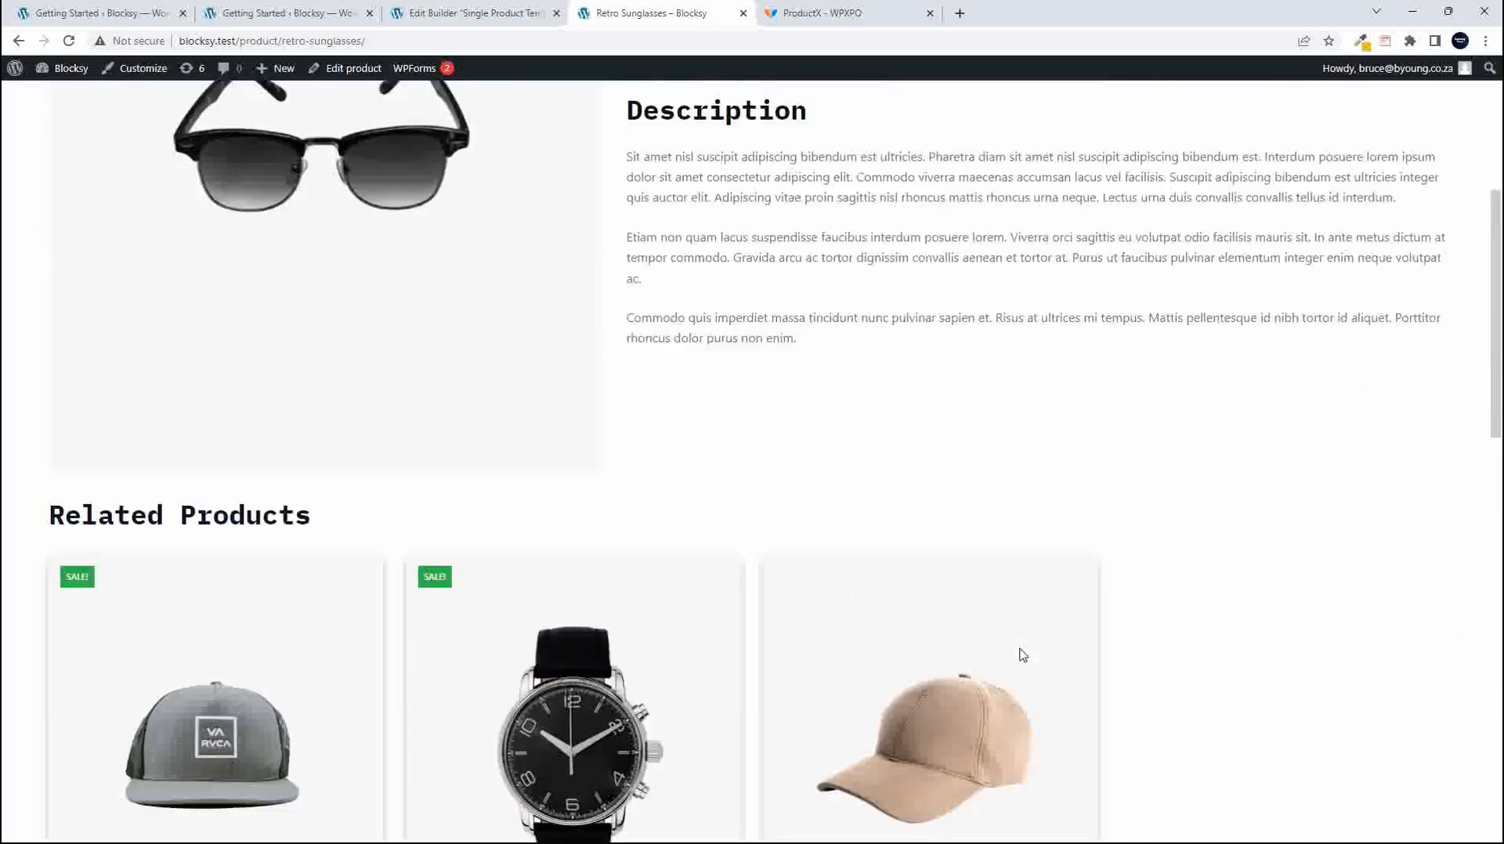
Inspect the product page in the developer tools' Pixel 5 mobile preview and reload it.
right_click(1211, 214)
left_click(1260, 514)
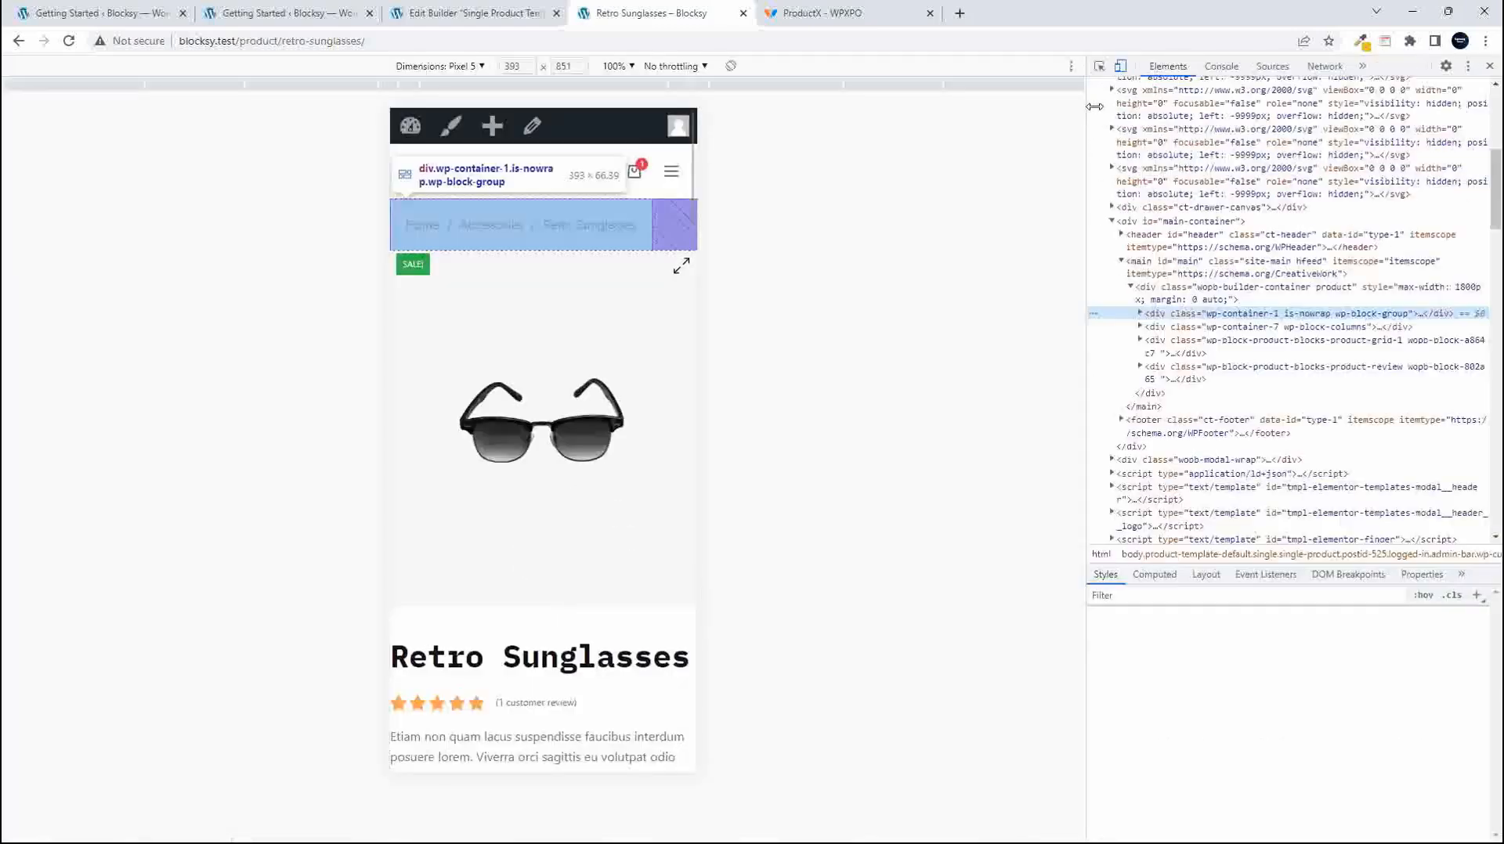
left_click(68, 42)
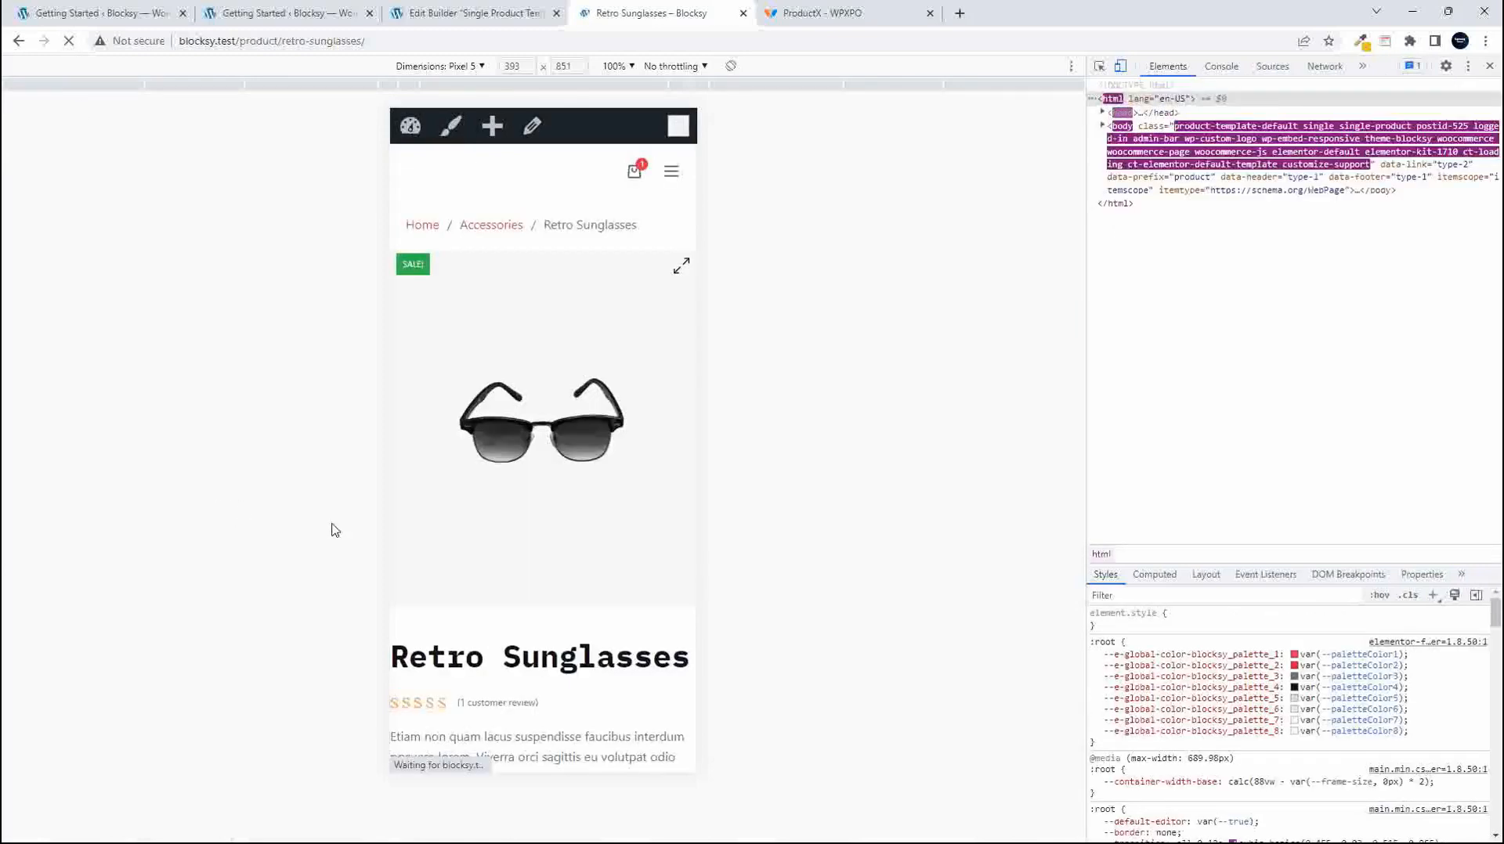
Review the mobile layout of the product page, including the title, price, add-to-cart area, description and related products.
scroll(591, 468, "down", 8)
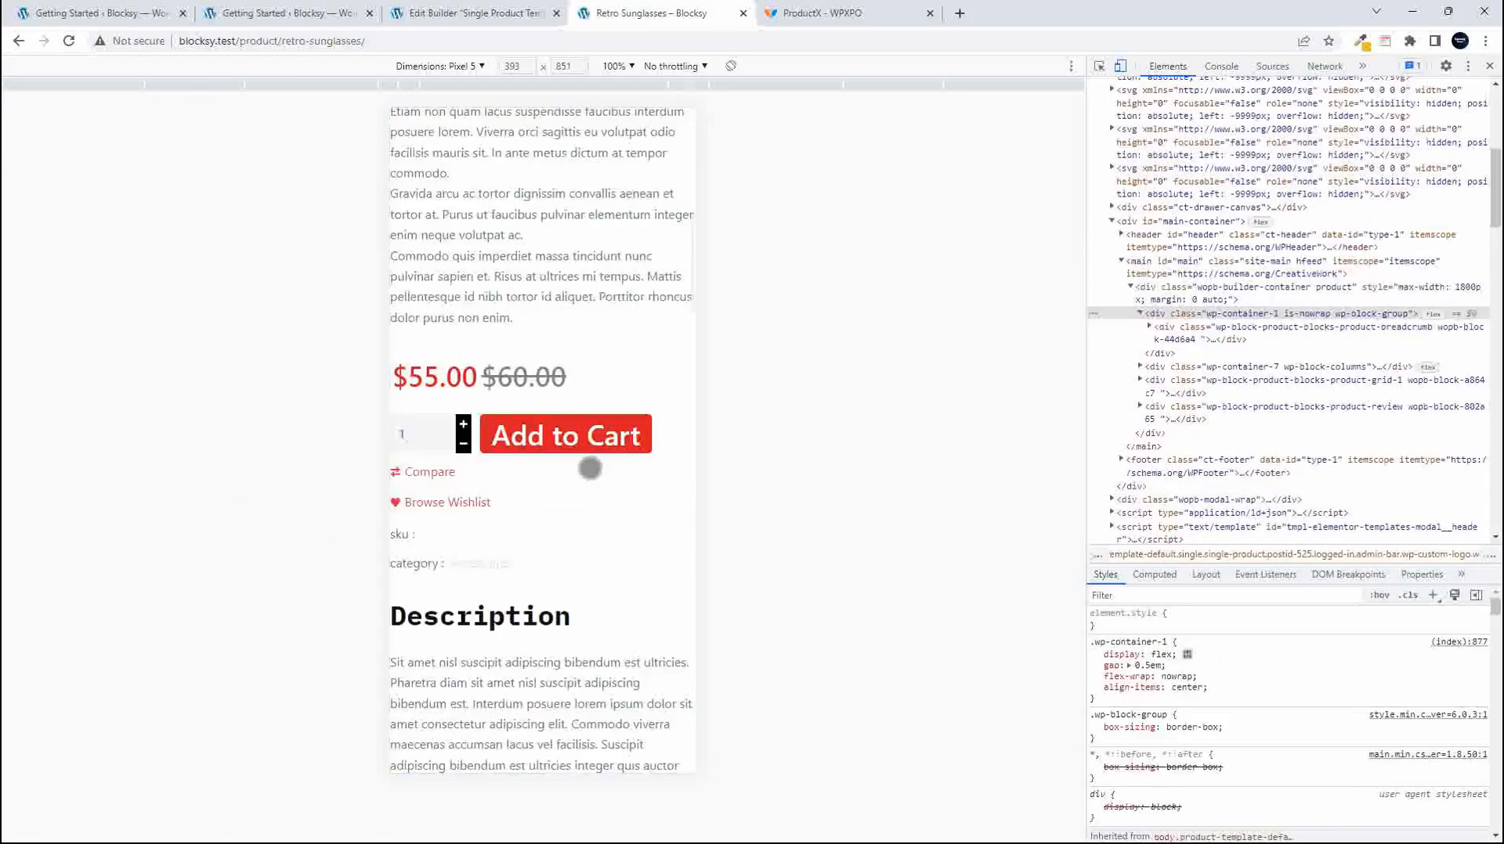
scroll(591, 468, "down", 10)
scroll(590, 468, "down", 5)
scroll(591, 470, "up", 11)
scroll(596, 478, "up", 8)
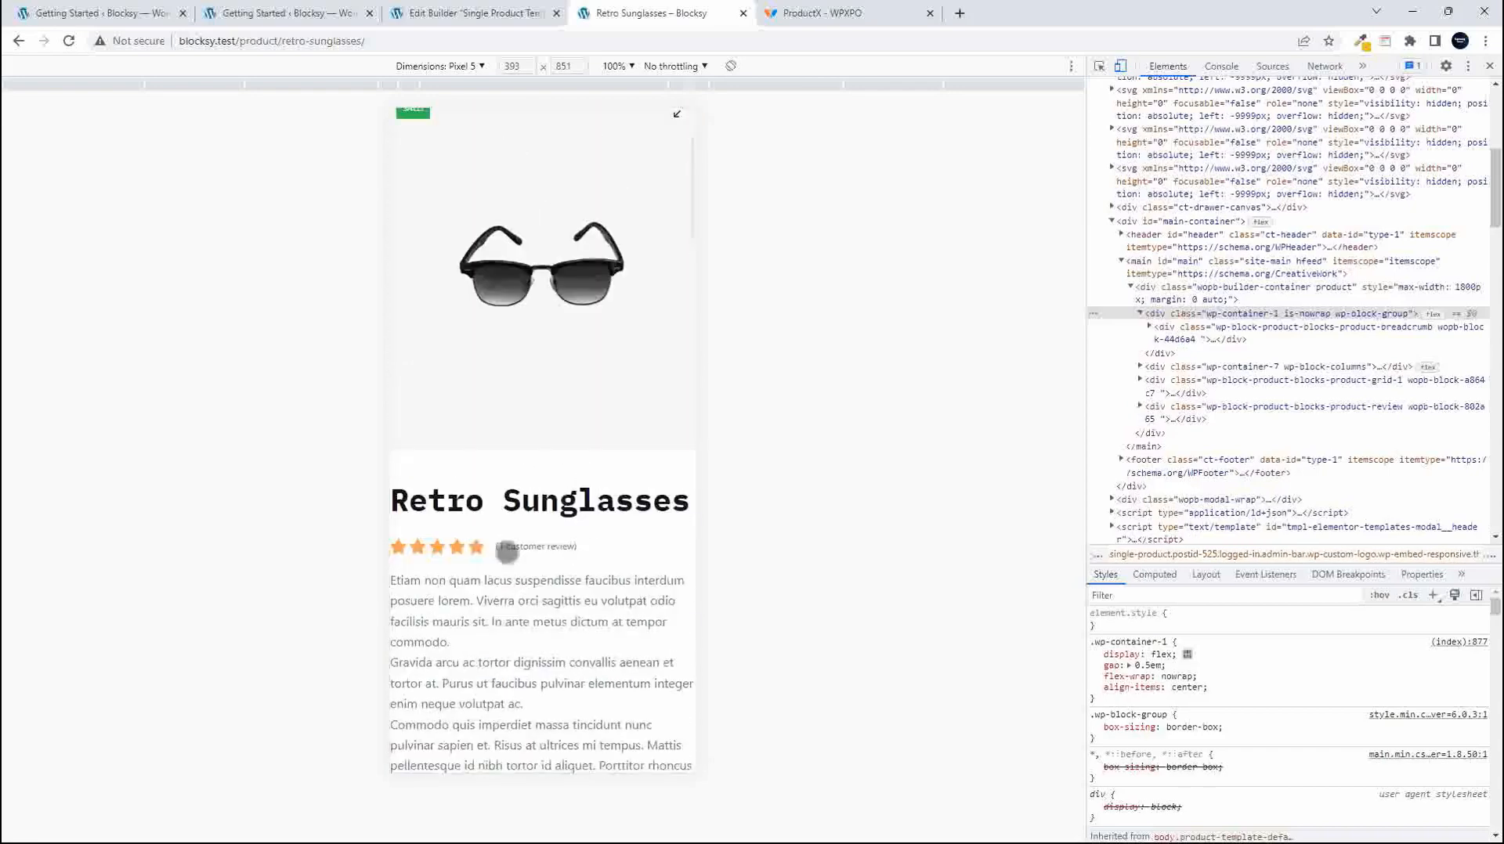
scroll(540, 549, "up", 2)
scroll(540, 549, "down", 4)
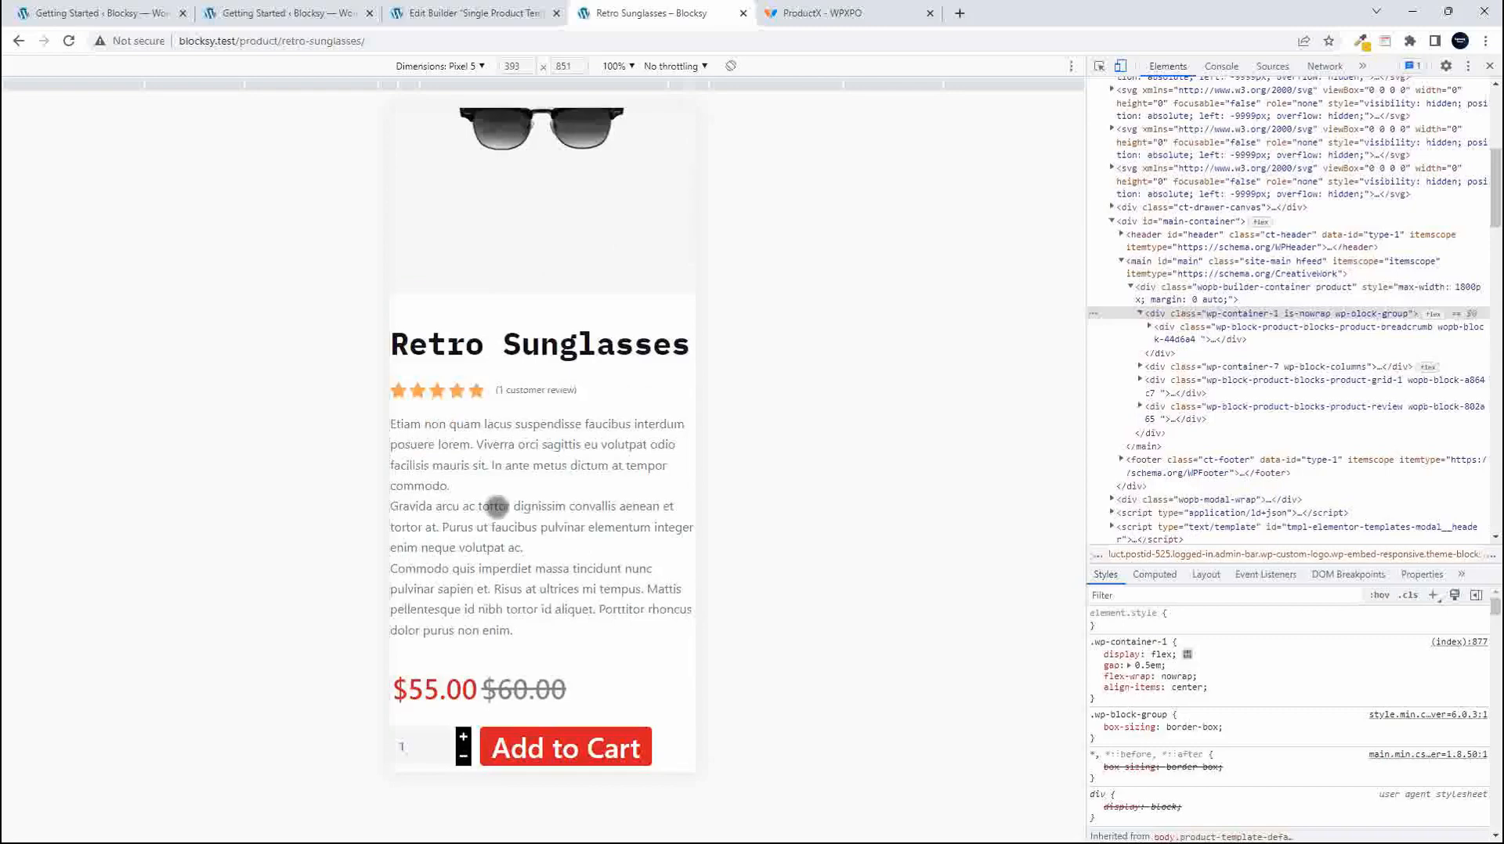
scroll(563, 245, "up", 4)
scroll(561, 517, "down", 6)
scroll(535, 551, "down", 7)
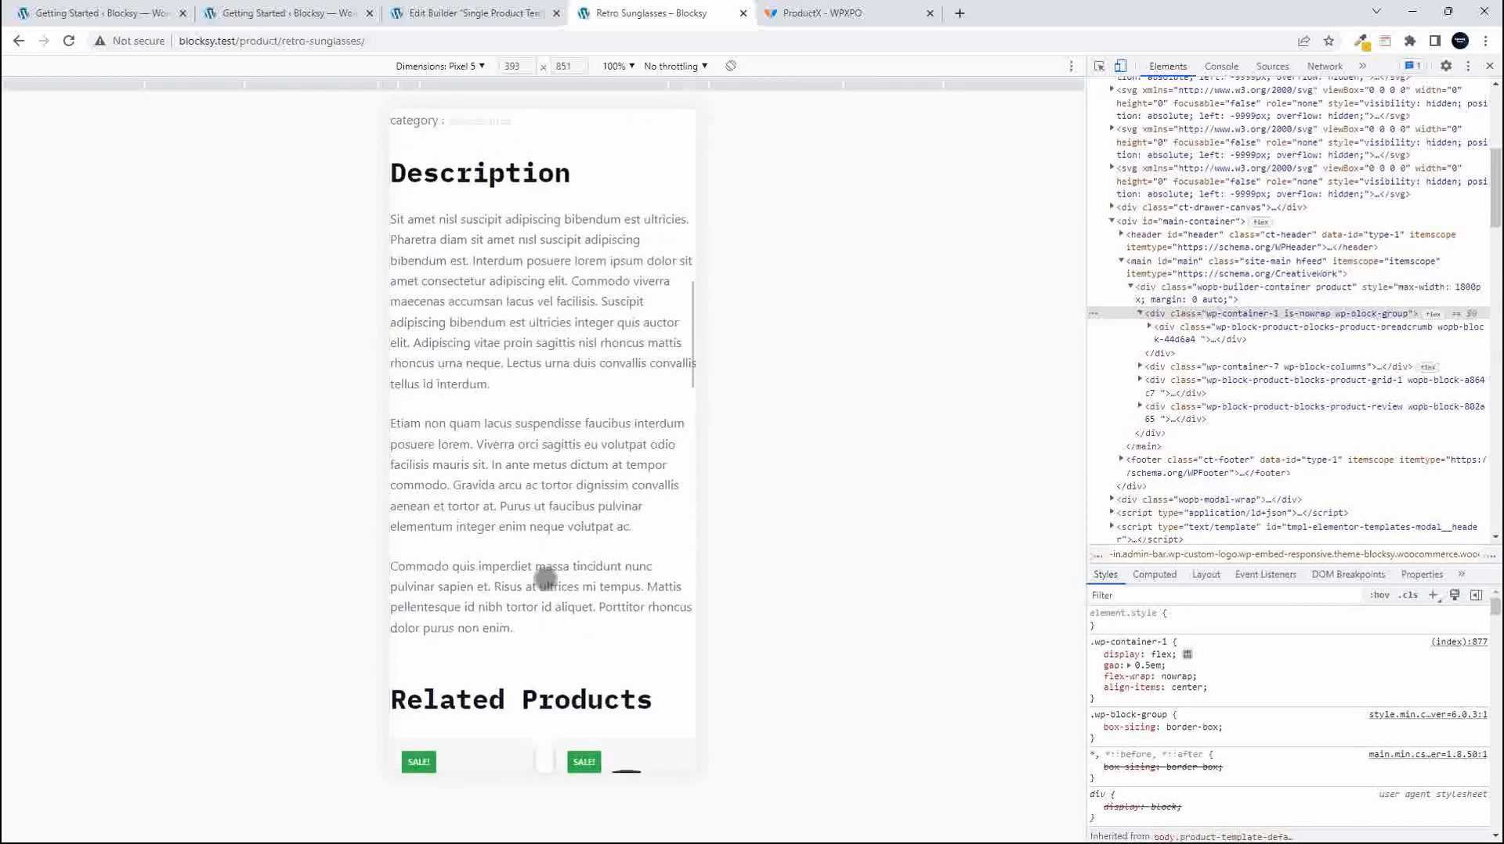
Return to the template editor and examine the settings of the inner column holding the product title, plus the builder settings.
left_click(441, 13)
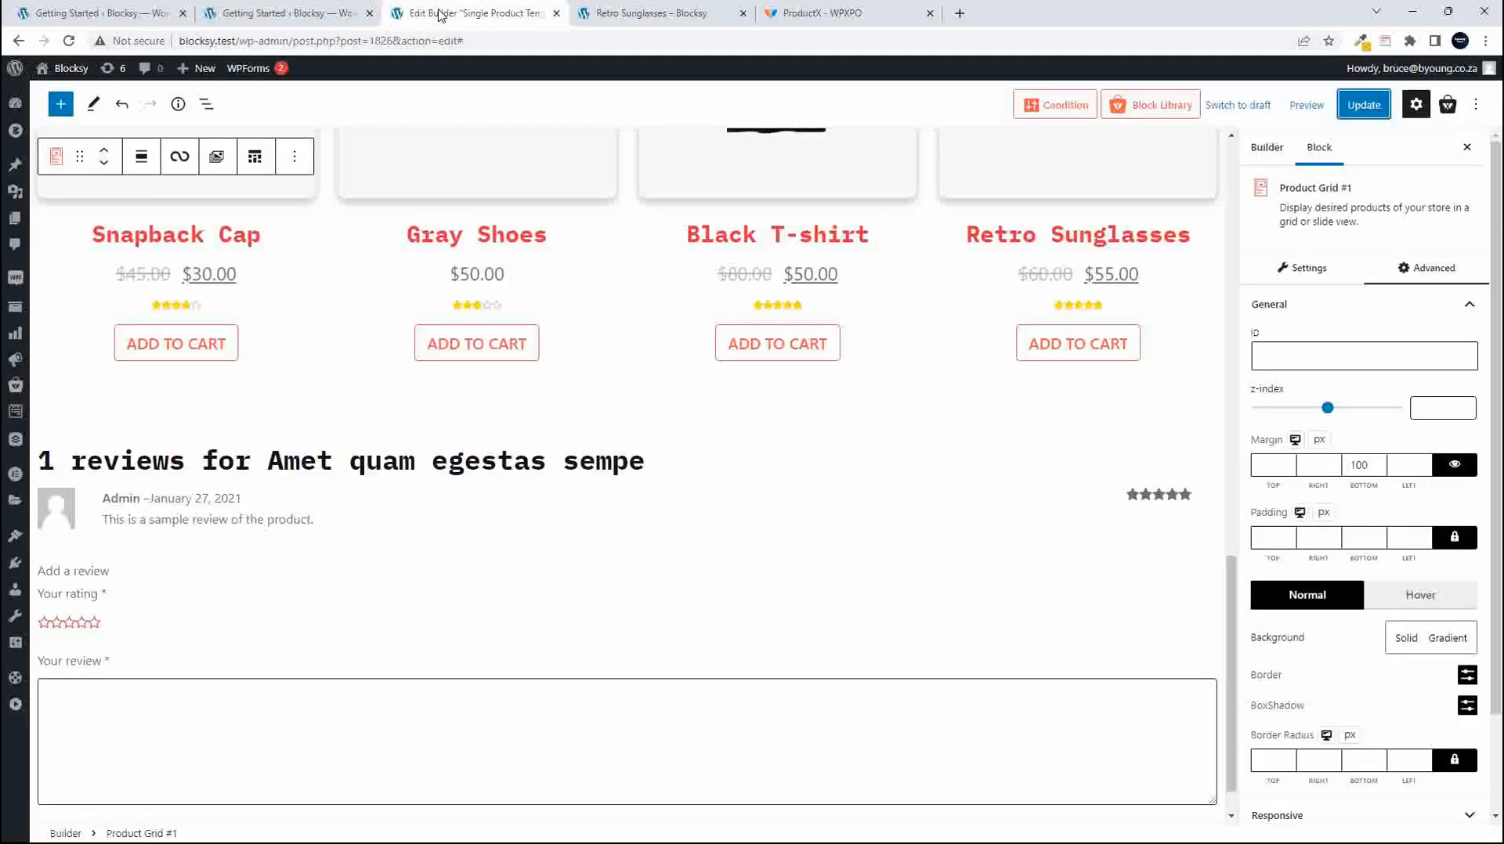
scroll(787, 501, "up", 10)
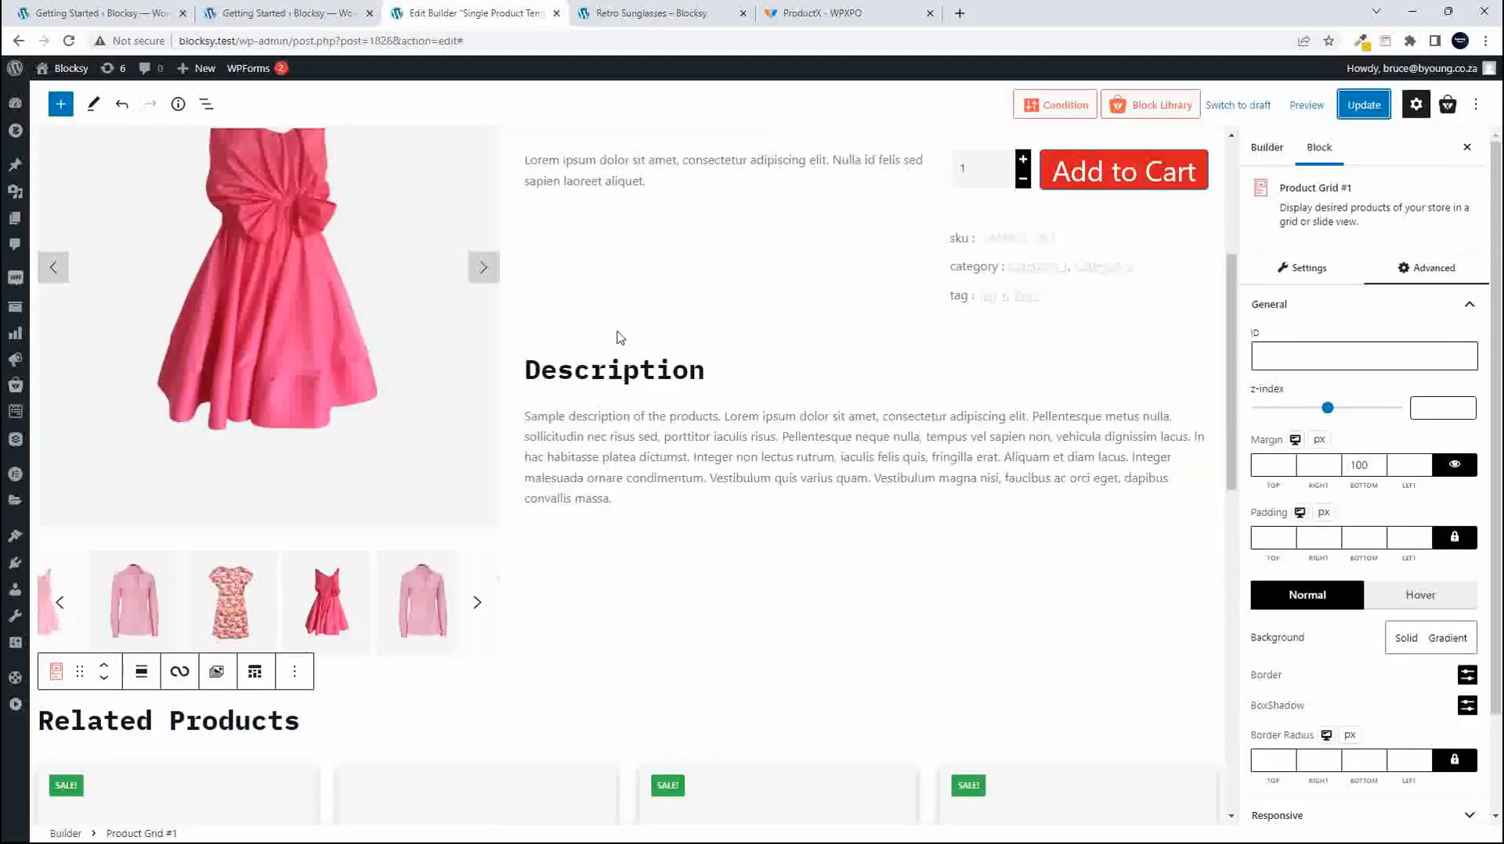
scroll(706, 537, "up", 4)
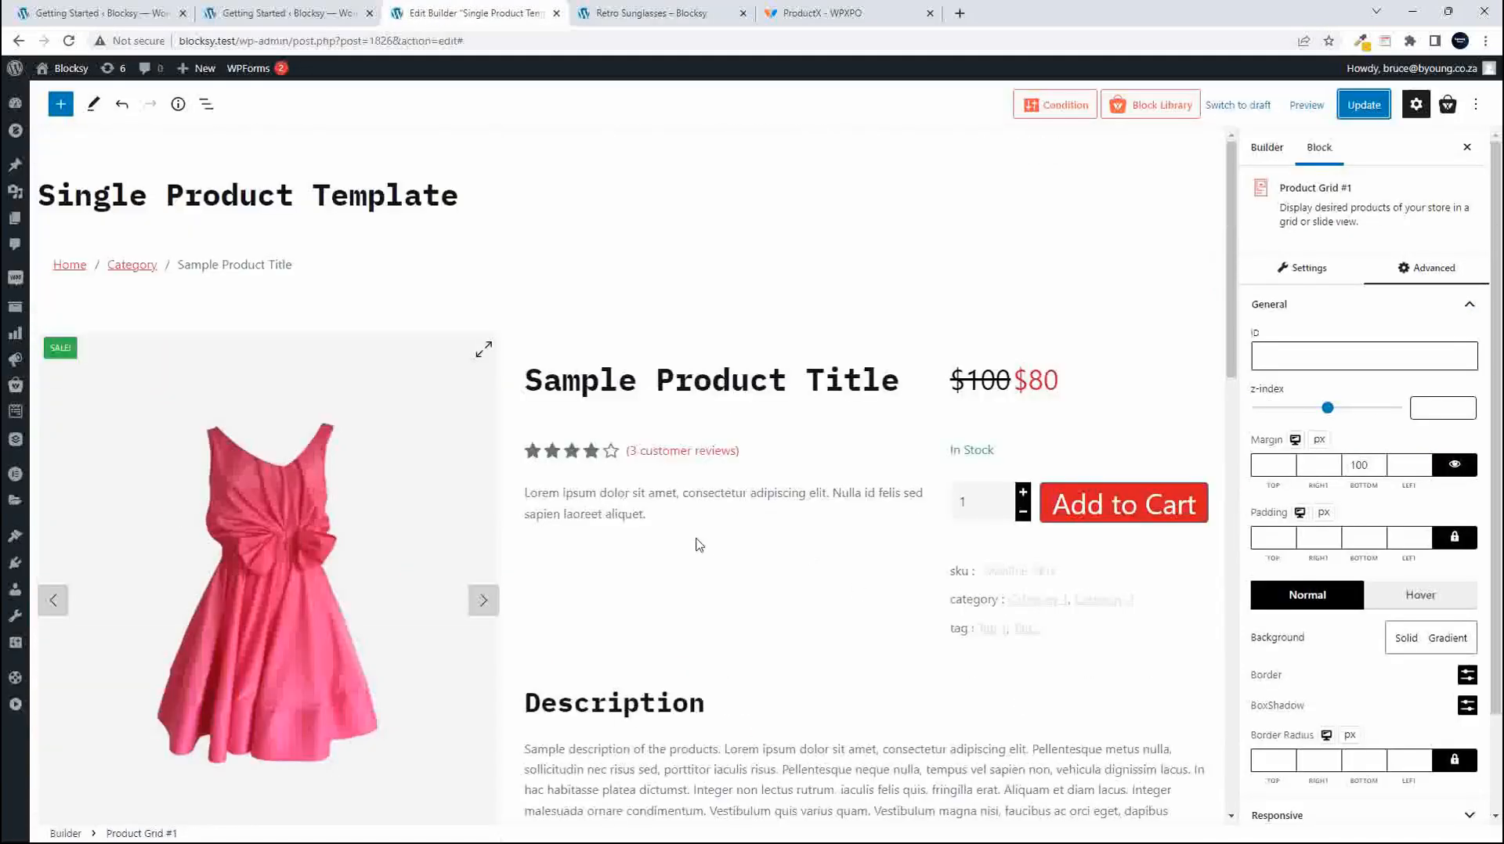
left_click(648, 372)
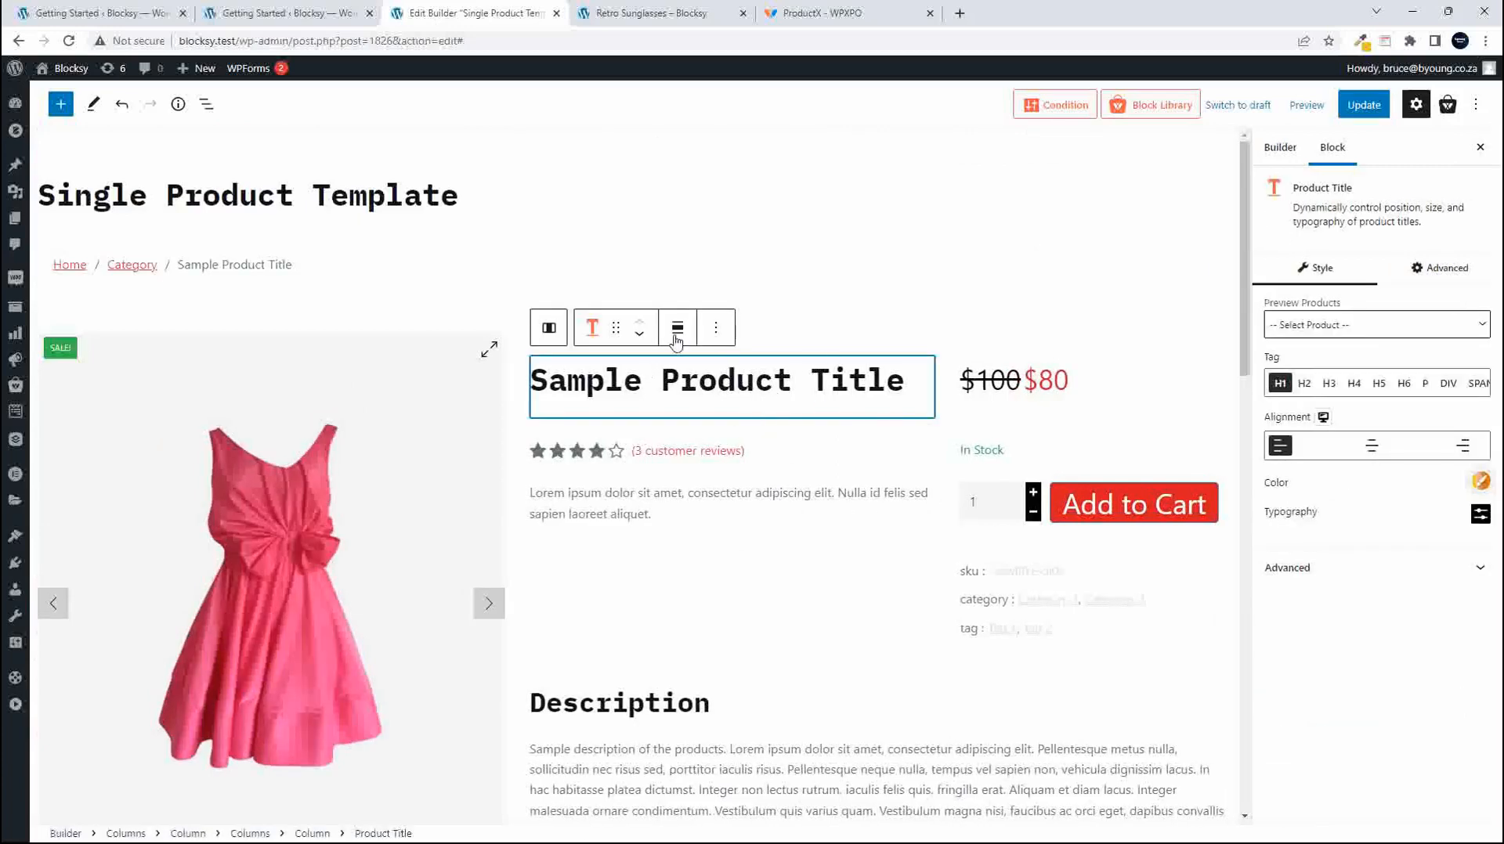
left_click(207, 105)
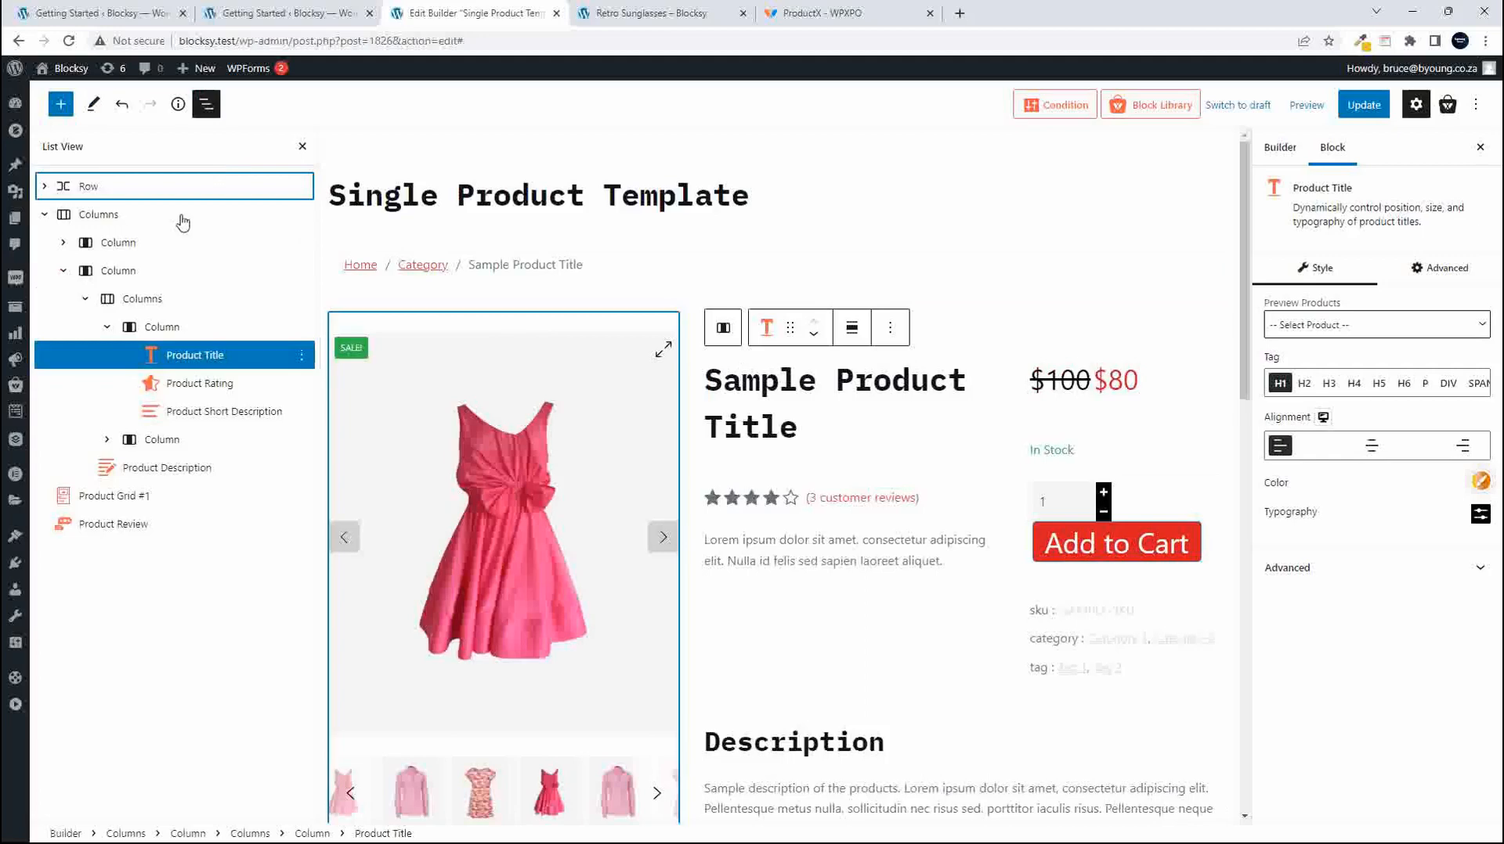
left_click(155, 332)
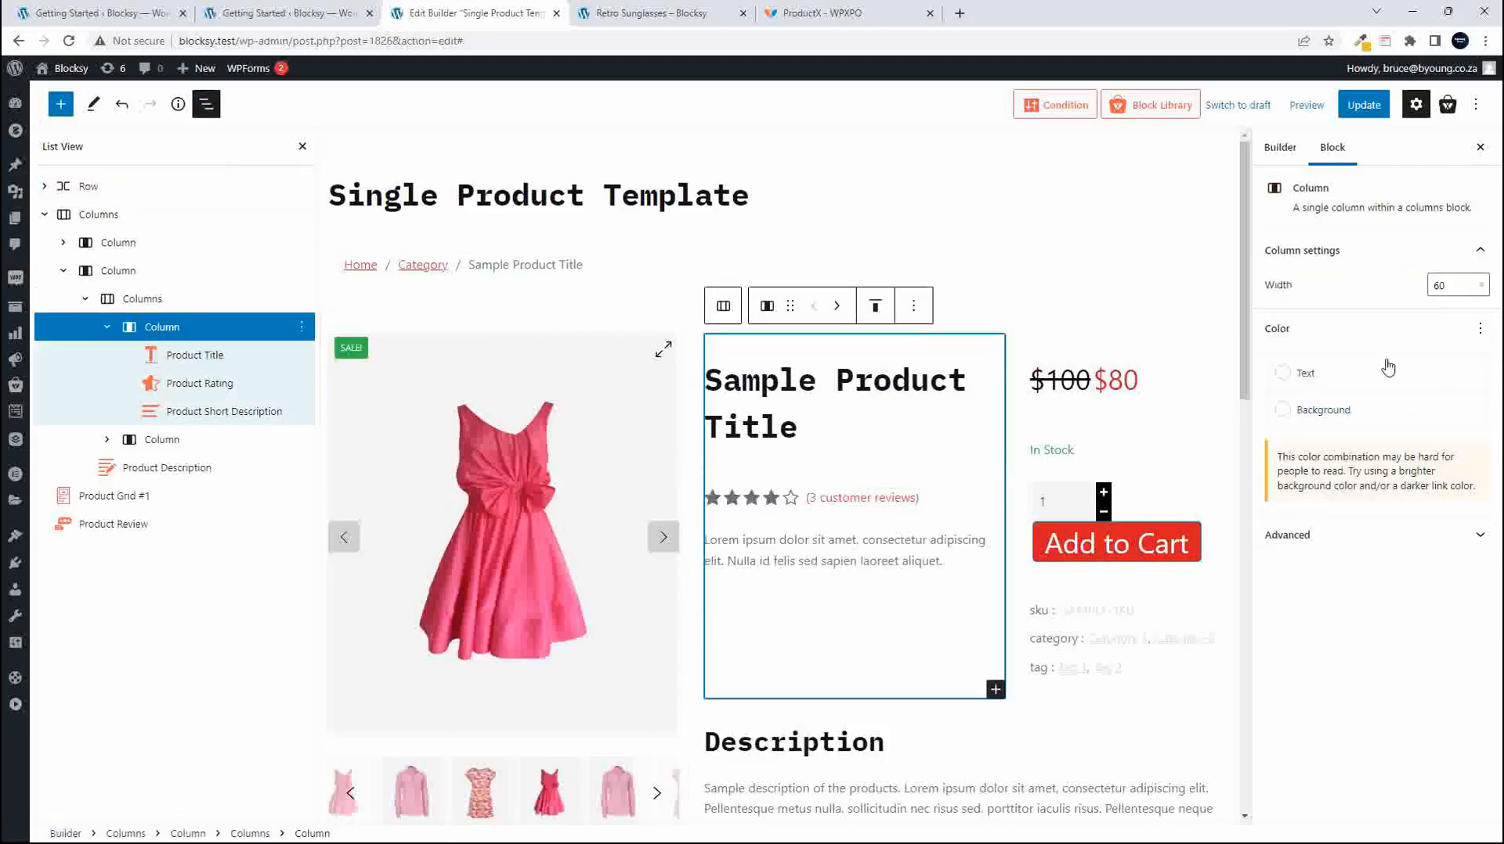
left_click(1283, 149)
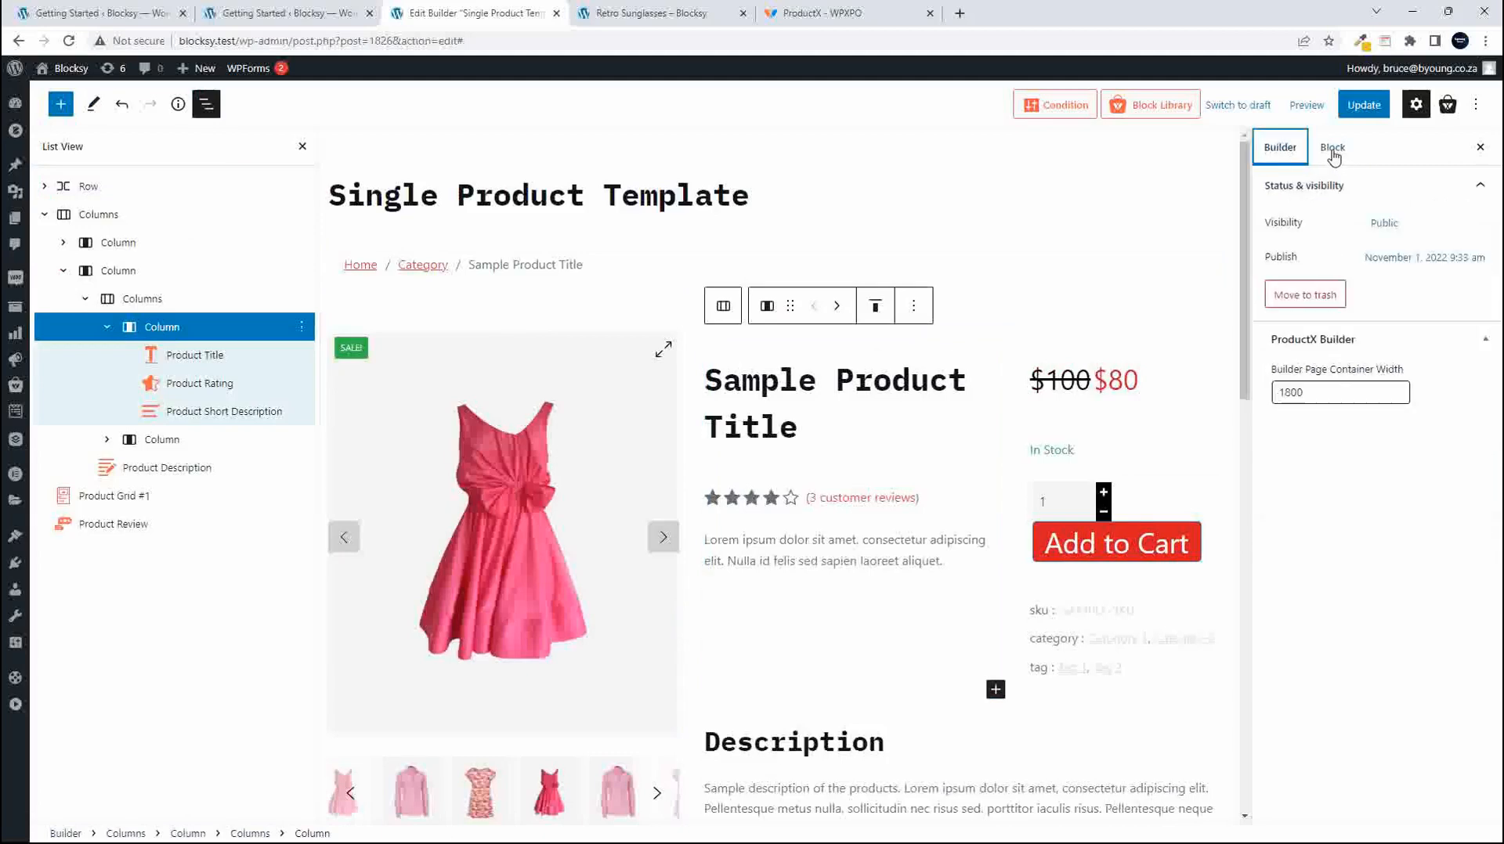
Give the Product Title block a mobile-only padding of 15 px on the right and left.
left_click(1333, 151)
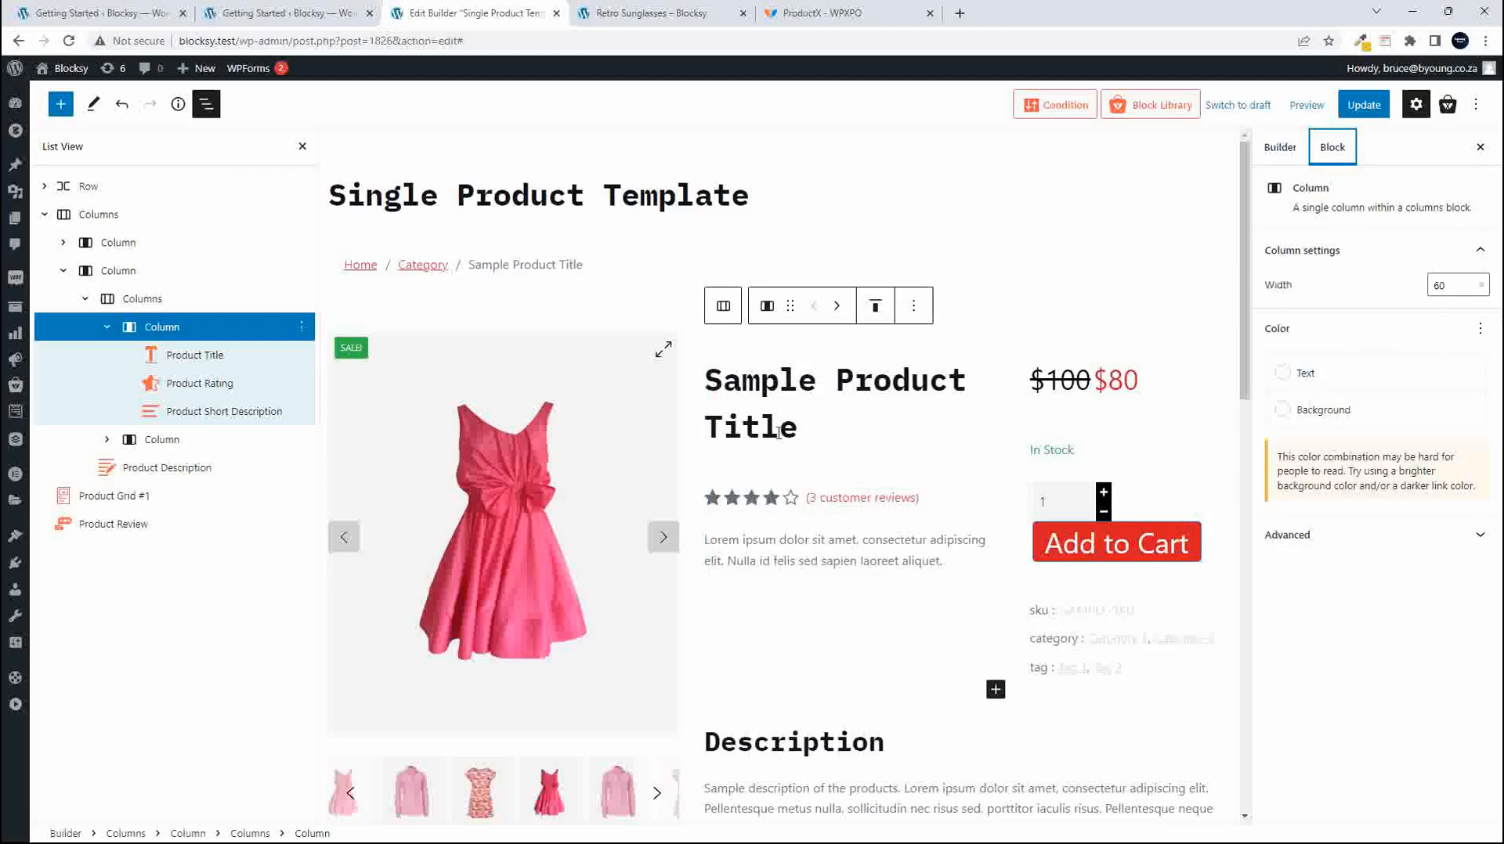
left_click(188, 357)
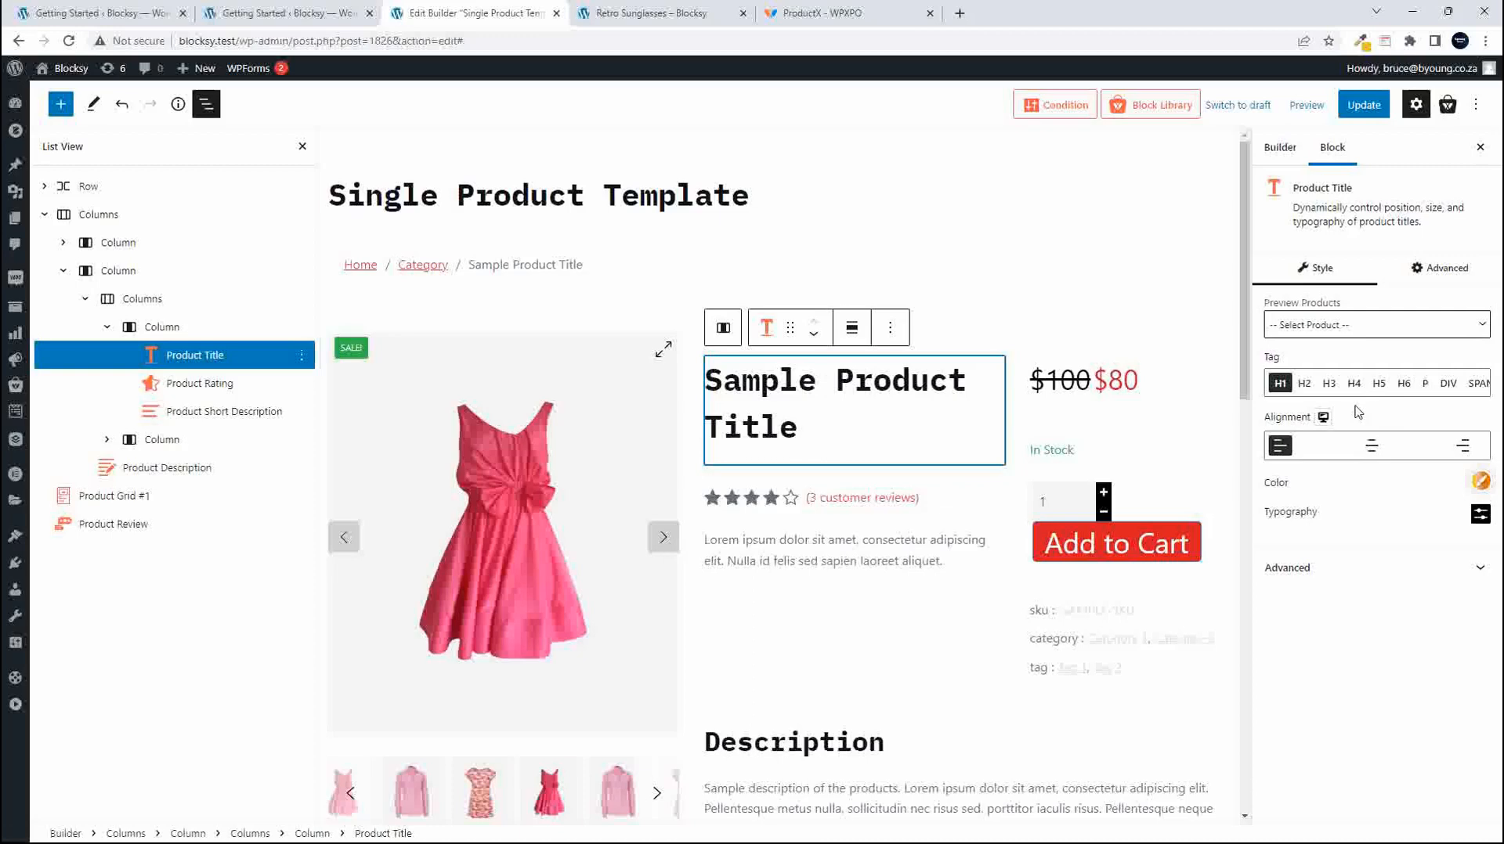
left_click(1449, 270)
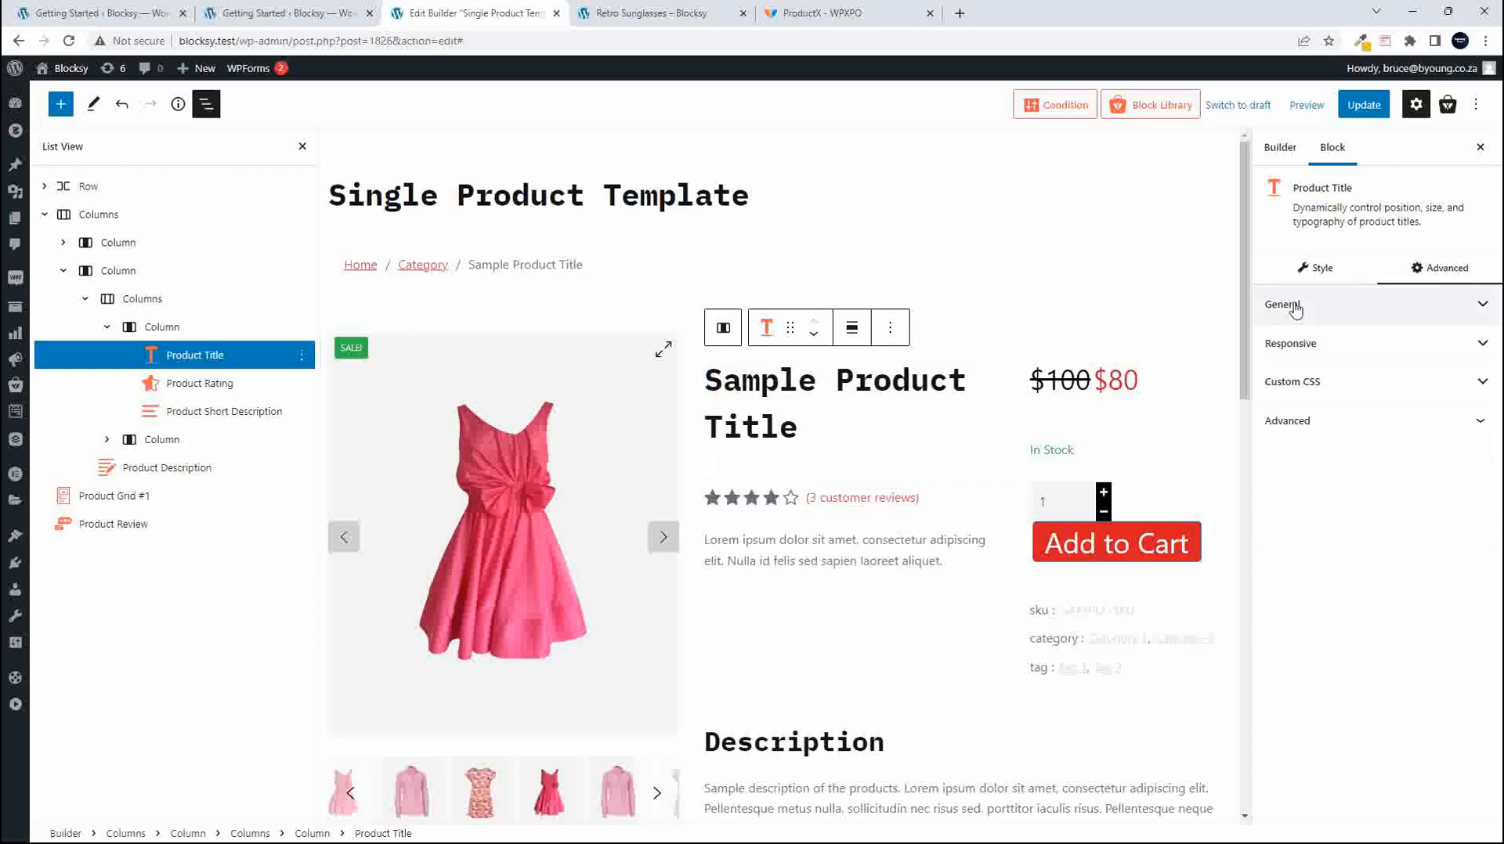
left_click(1356, 305)
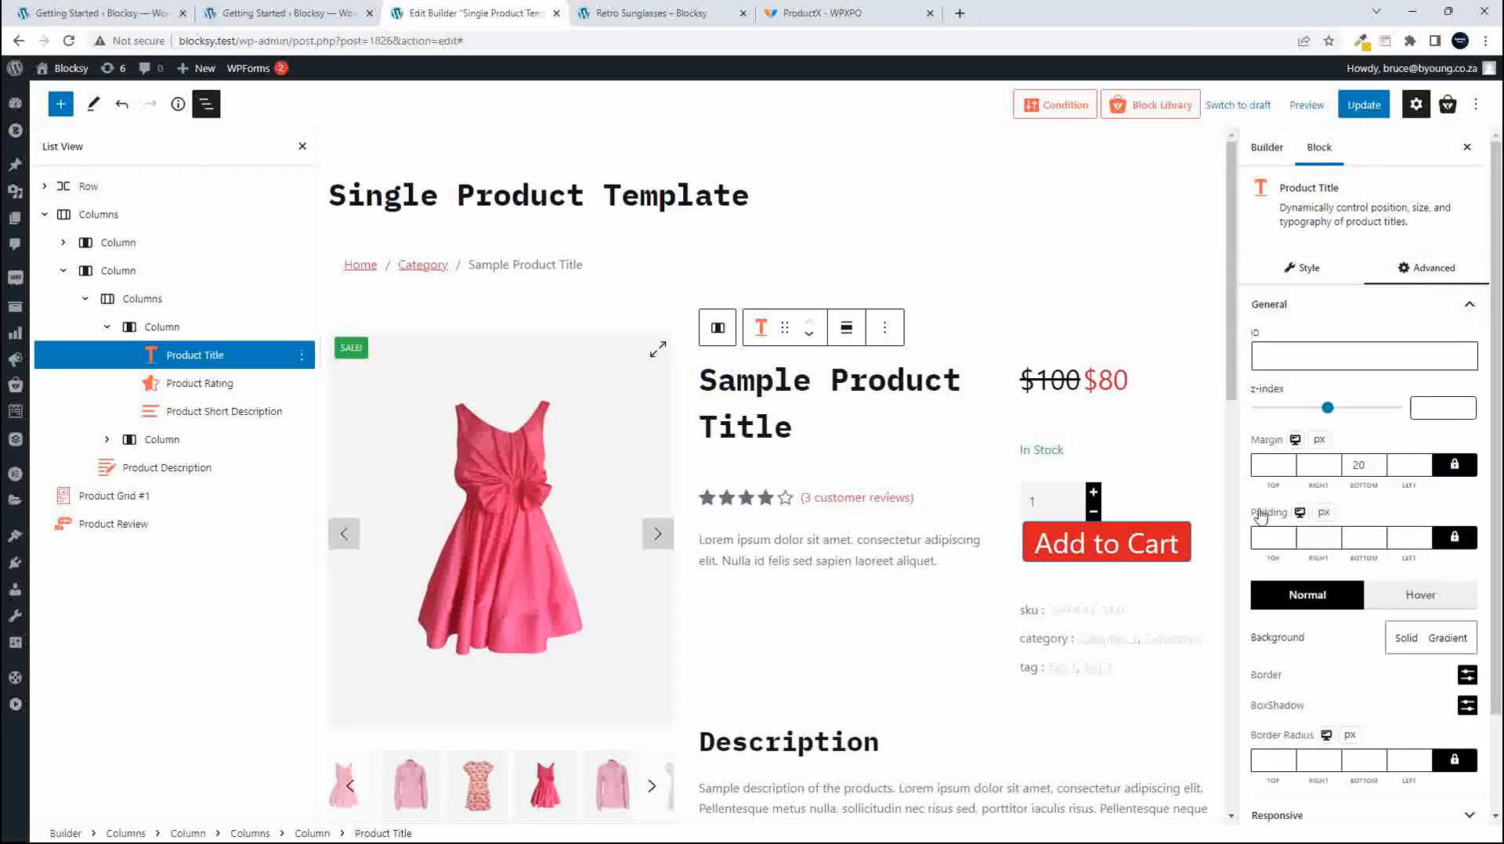
left_click(1301, 513)
left_click(1300, 549)
left_click(1452, 539)
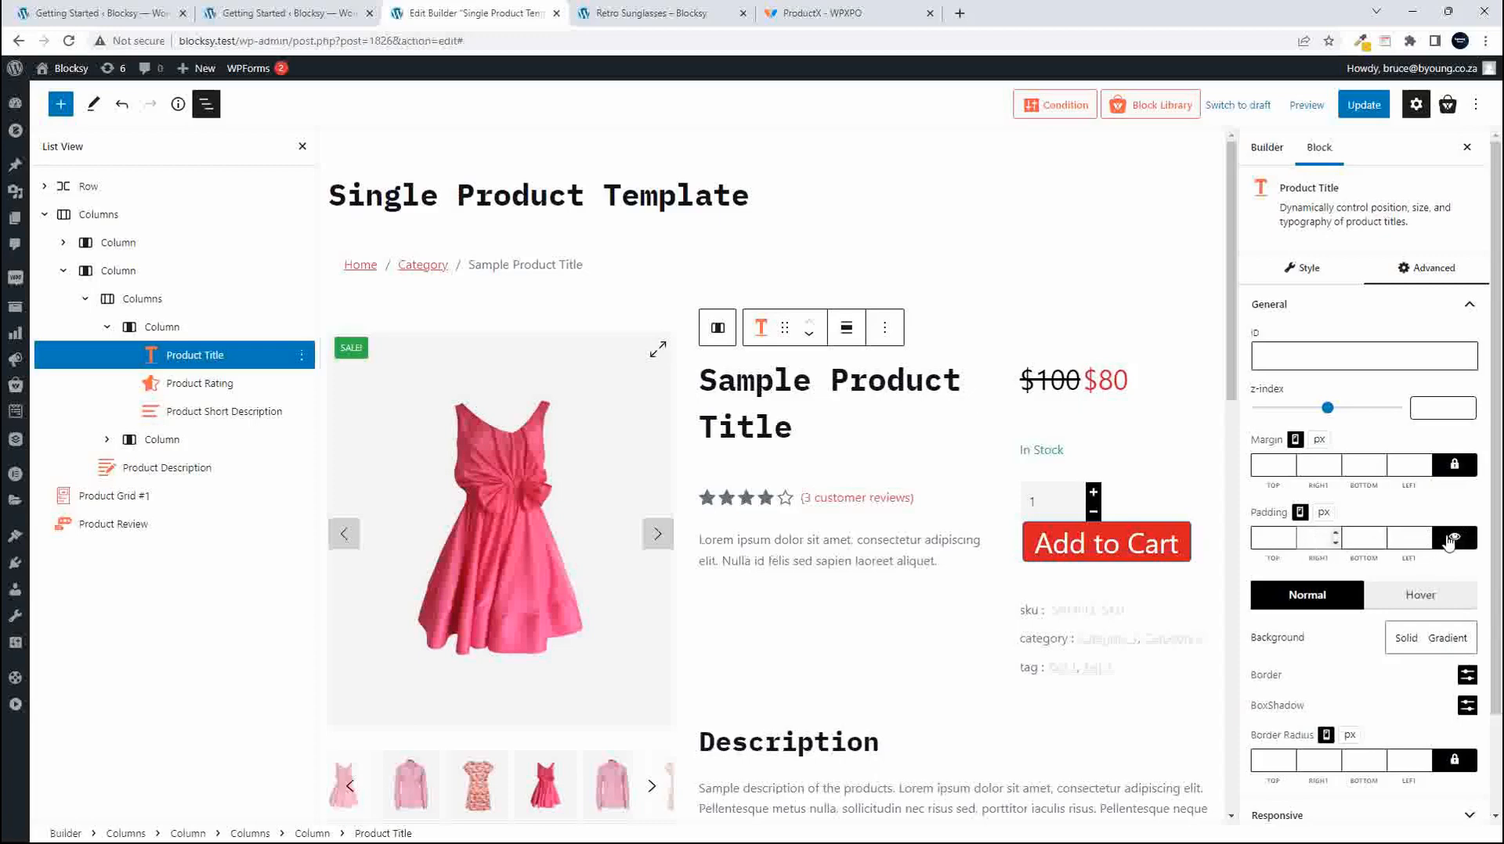
type("15")
left_click(1402, 539)
type("15")
Set the Product Rating block's mobile padding to 15 px on the right and left.
left_click(198, 388)
left_click(1455, 271)
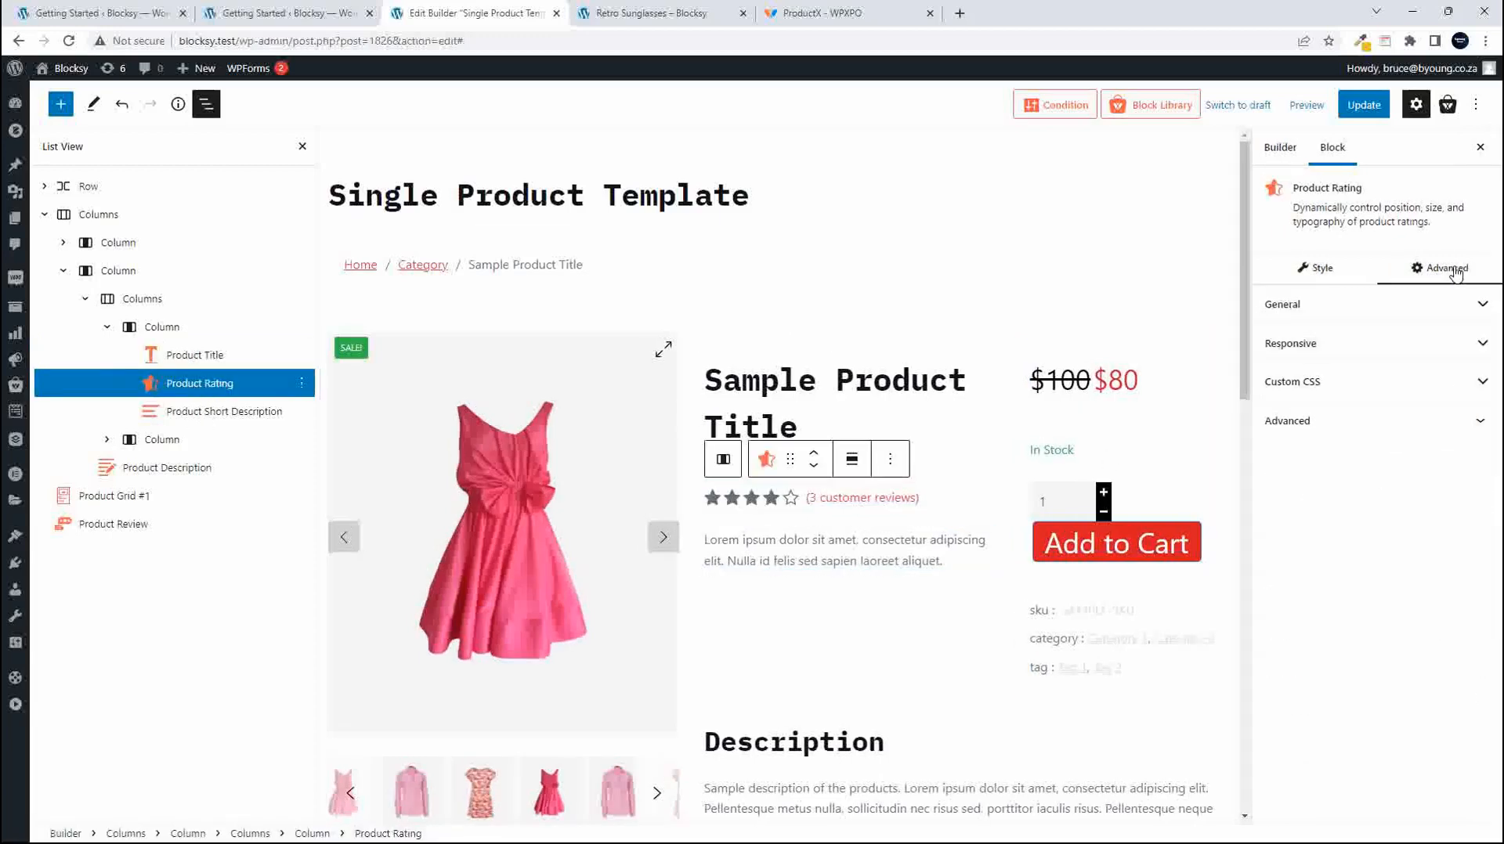
left_click(1286, 307)
left_click(1332, 538)
type("15")
left_click(1398, 541)
type("15")
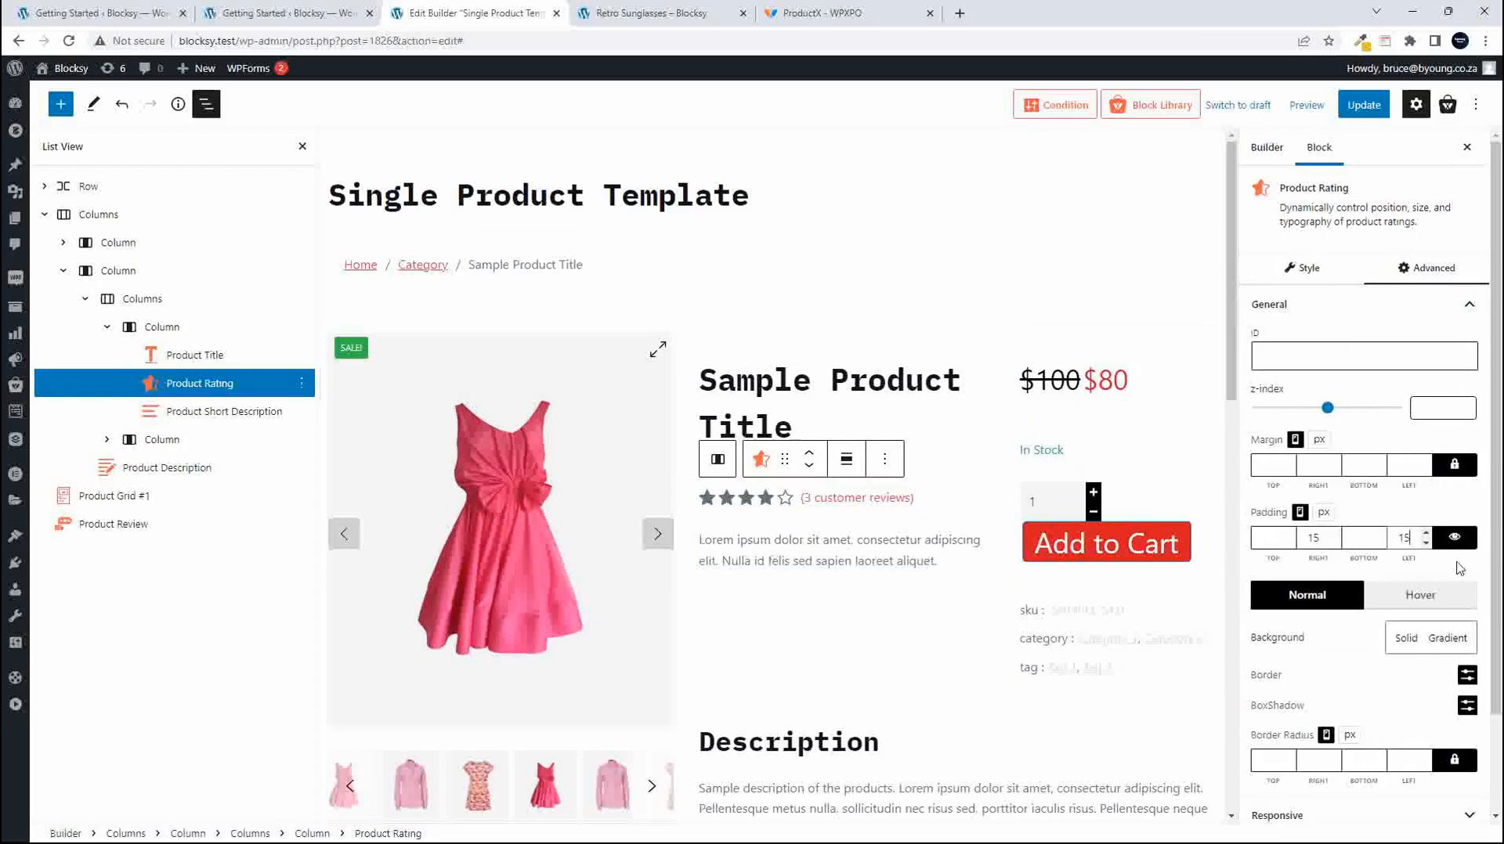
Set the Product Short Description block's mobile padding to 15 px on the right and left.
left_click(220, 421)
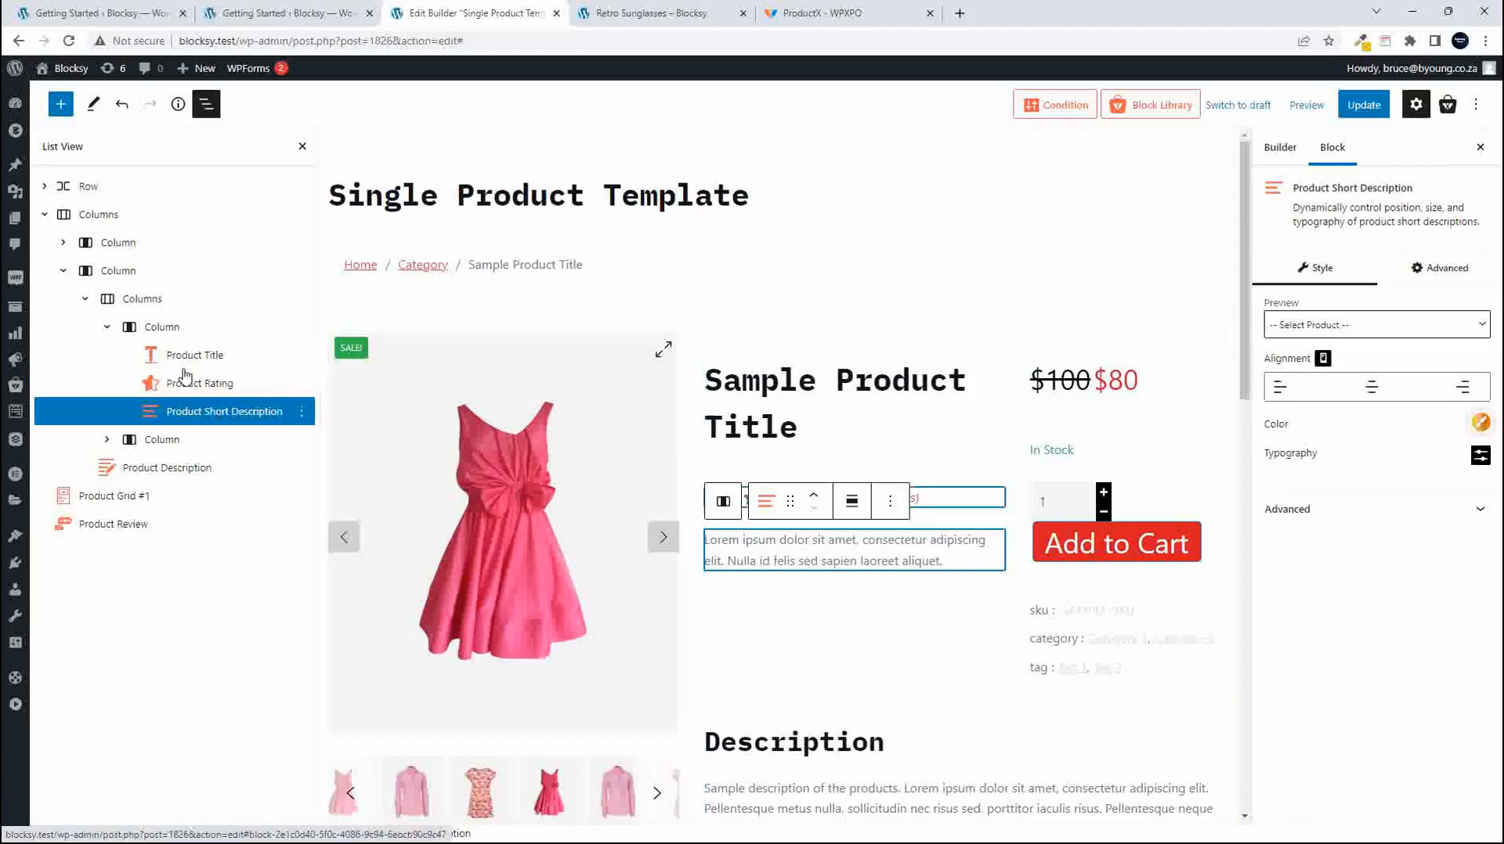
left_click(1447, 280)
left_click(1301, 307)
left_click(1445, 539)
left_click(1306, 533)
type("15")
left_click(1404, 538)
type("15")
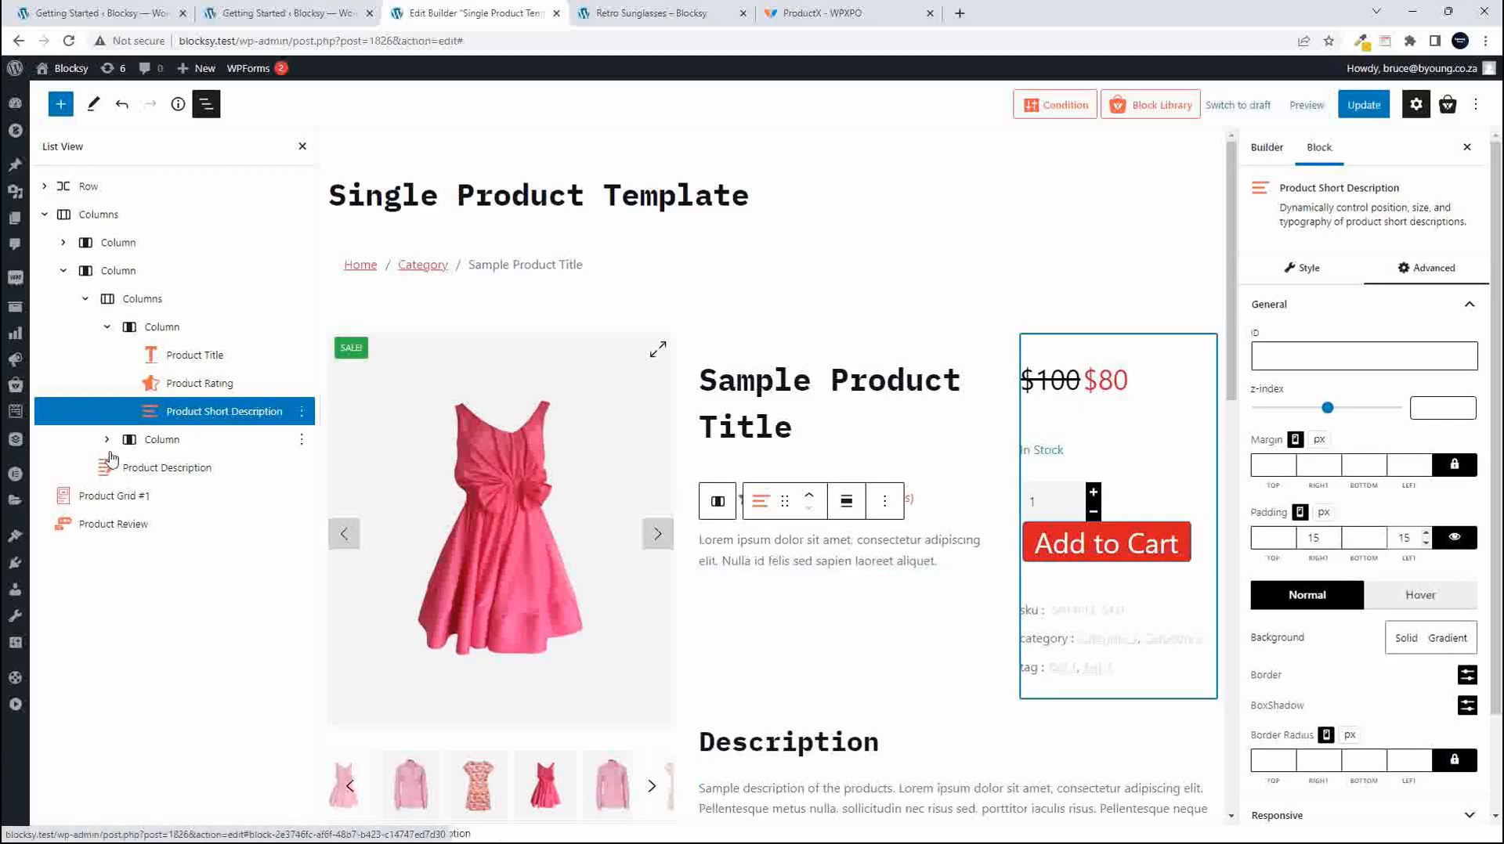
Set the Product Price block's mobile padding to 15 px on the right and left in the second inner column.
left_click(108, 440)
left_click(219, 472)
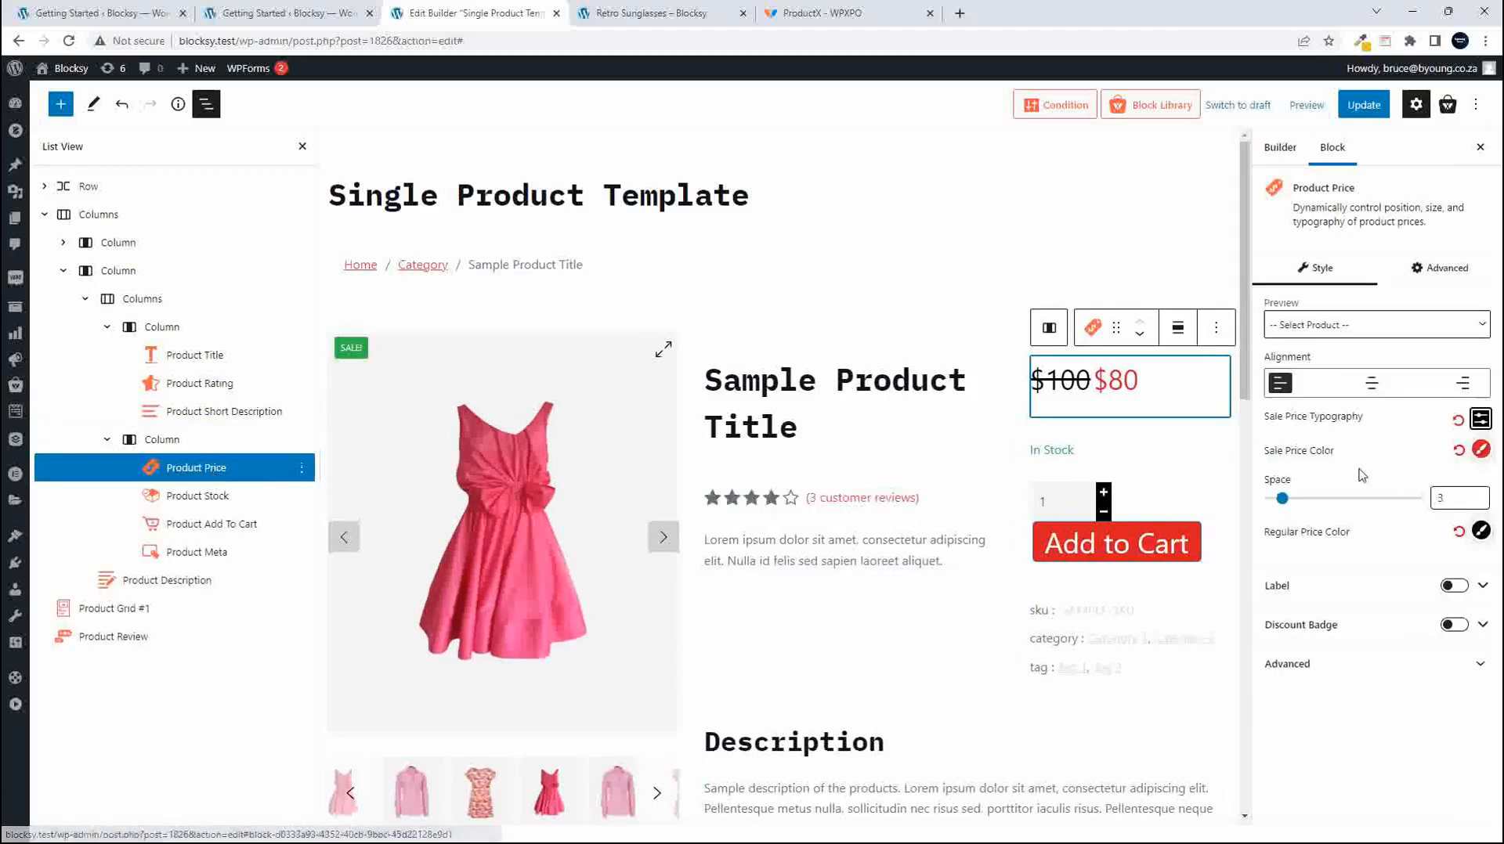
left_click(1447, 269)
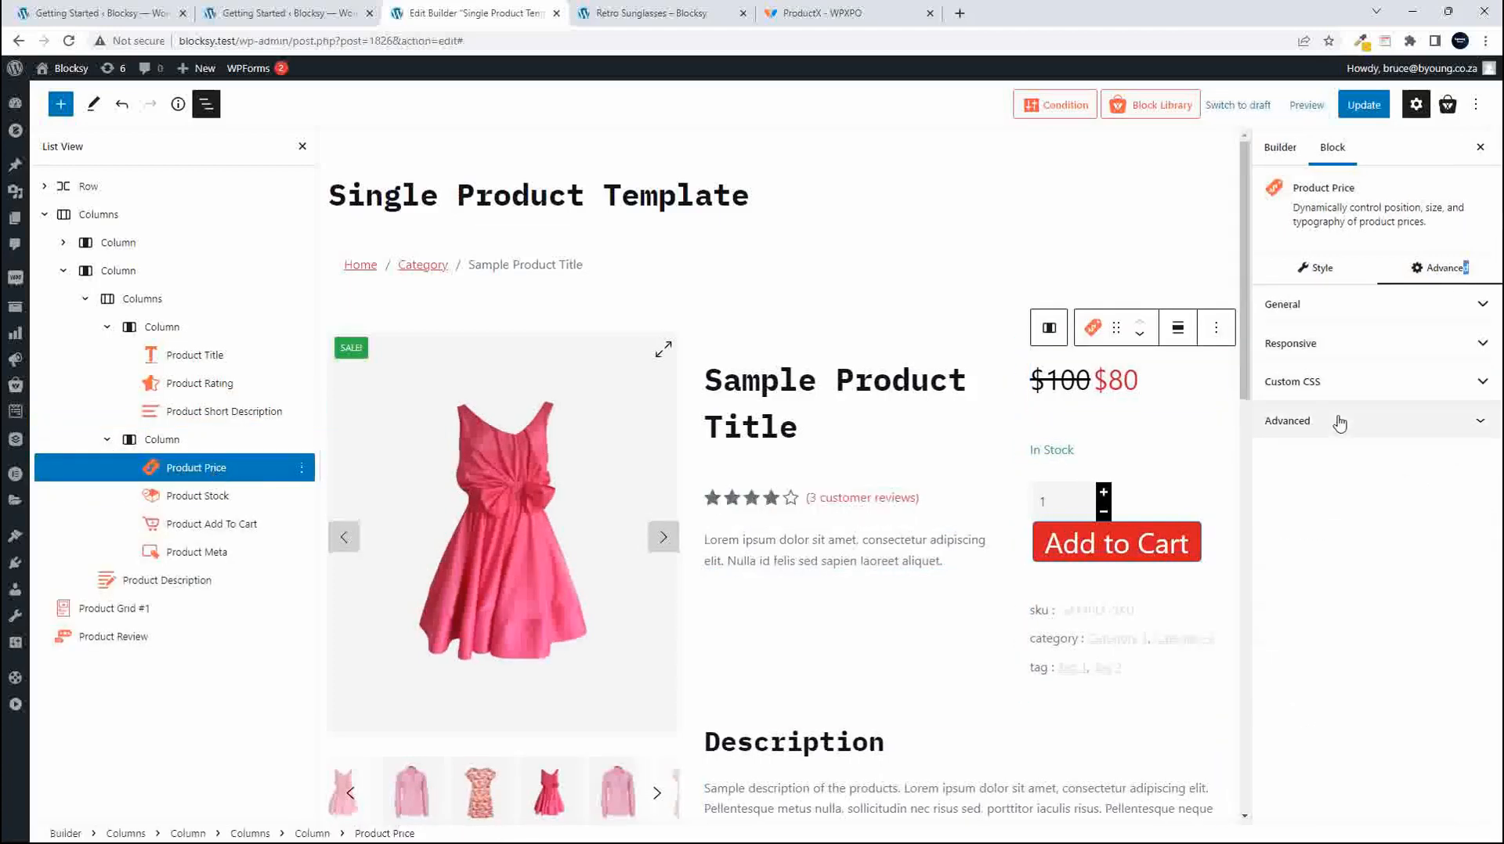
left_click(1316, 305)
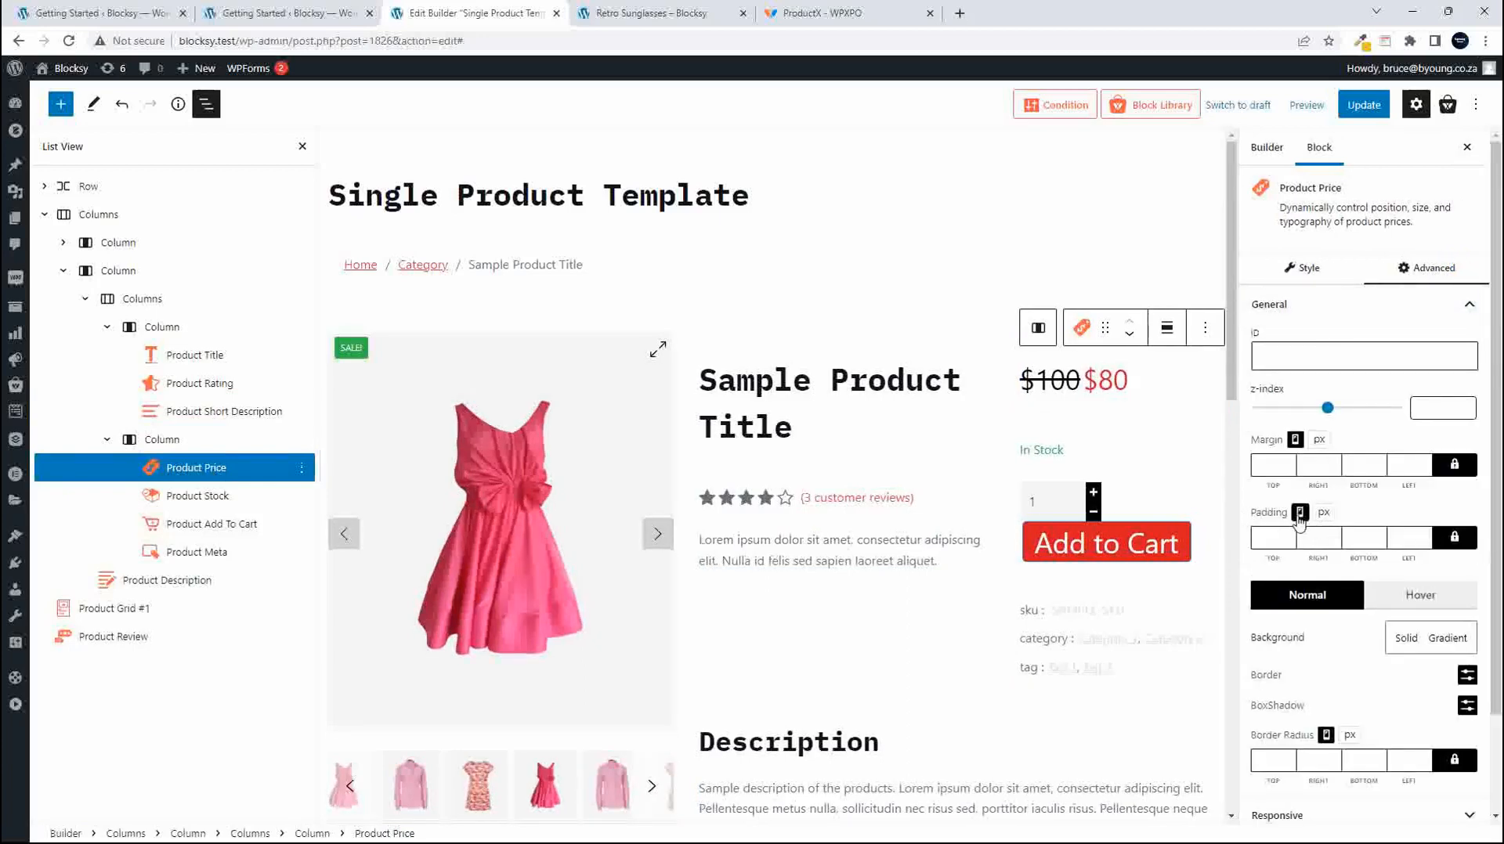
left_click(1459, 542)
left_click(1330, 540)
type("15")
left_click(1410, 541)
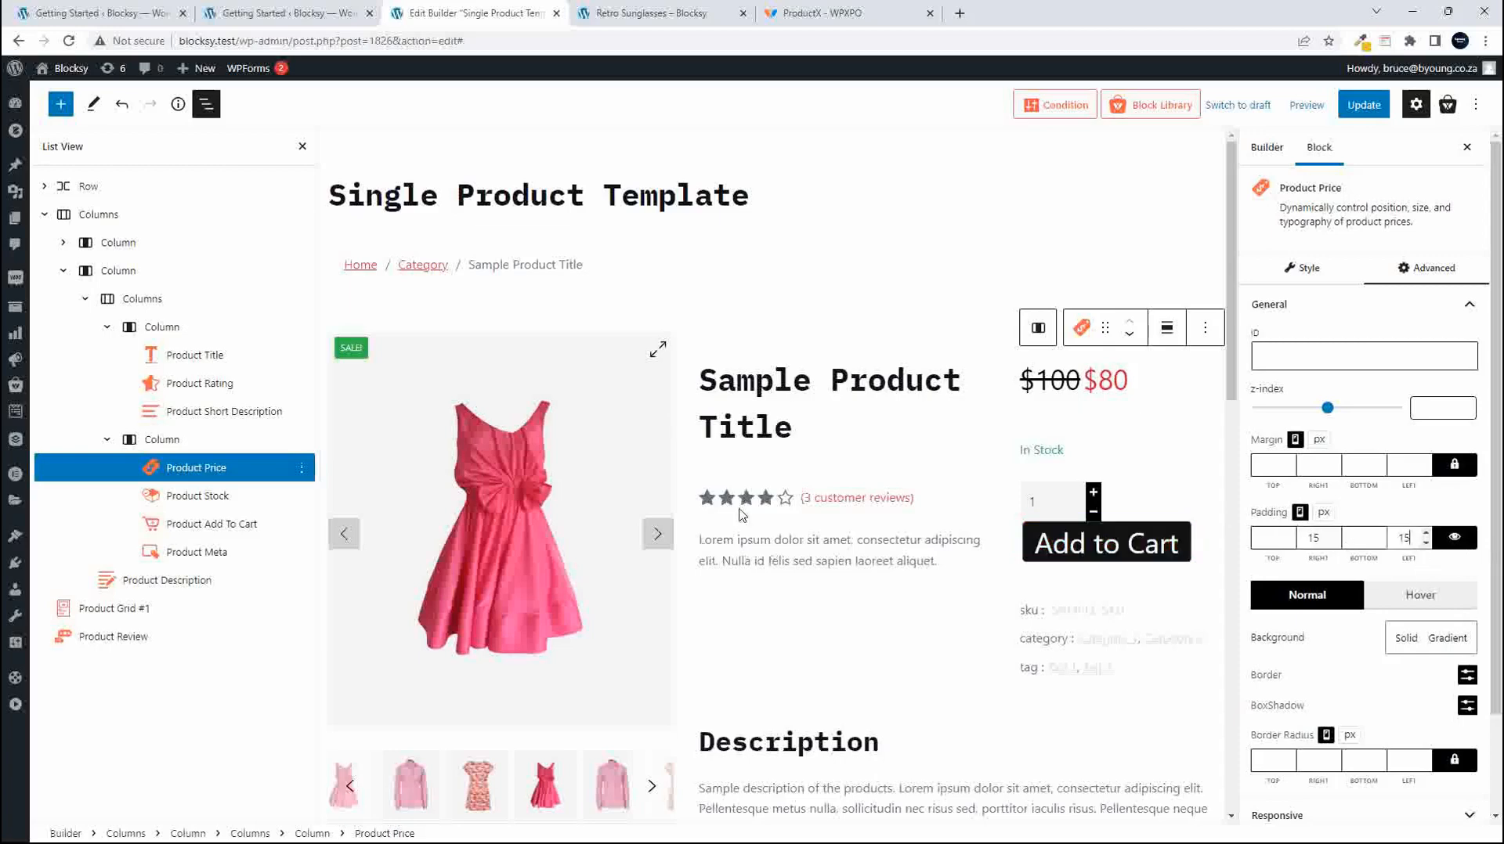
Set the Product Stock block's mobile padding to 15 px on the right and left.
left_click(198, 496)
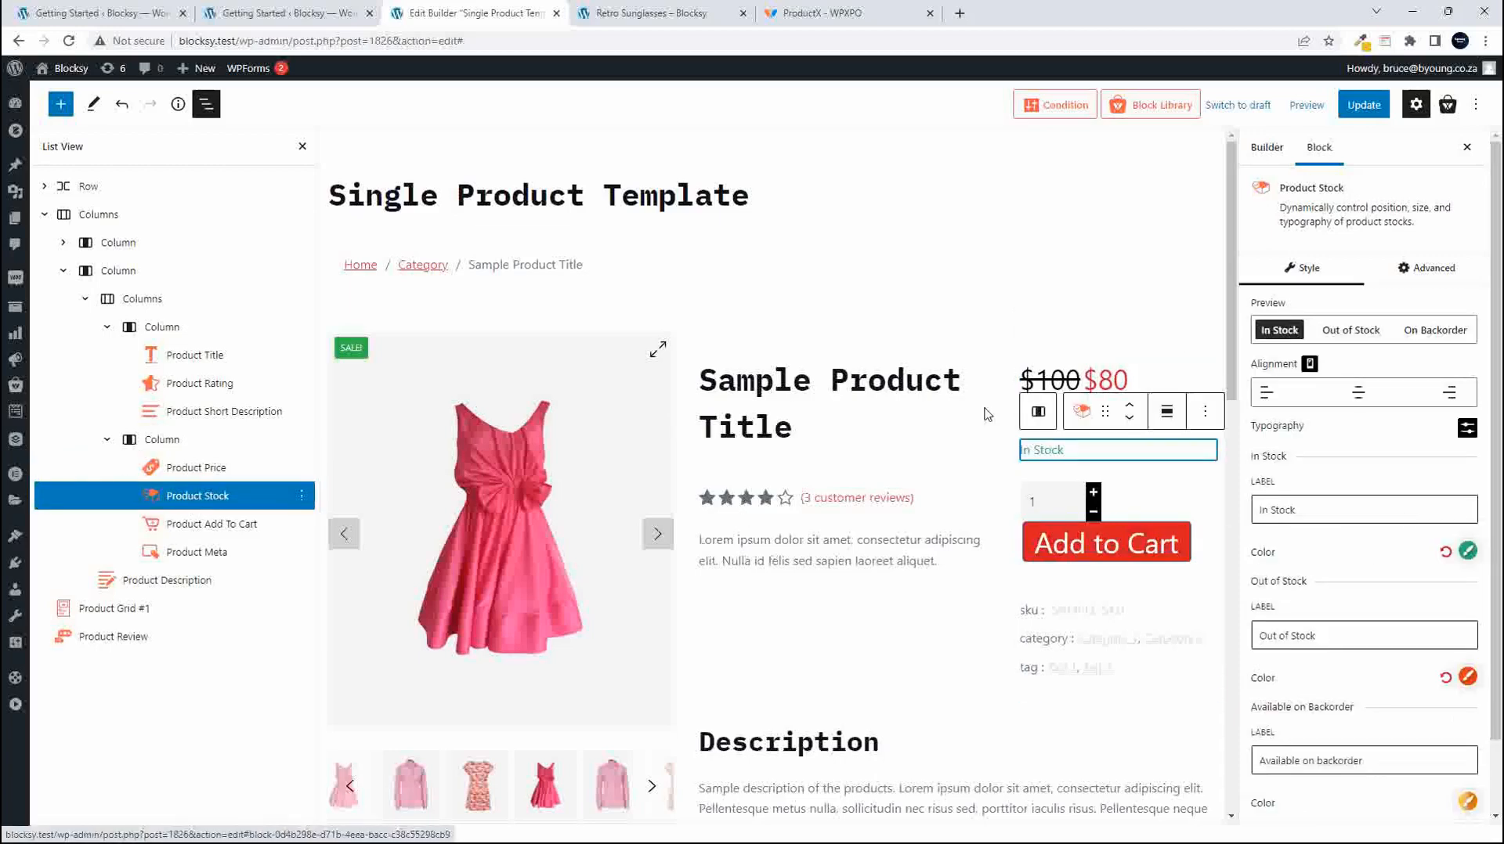
left_click(1438, 272)
left_click(1297, 304)
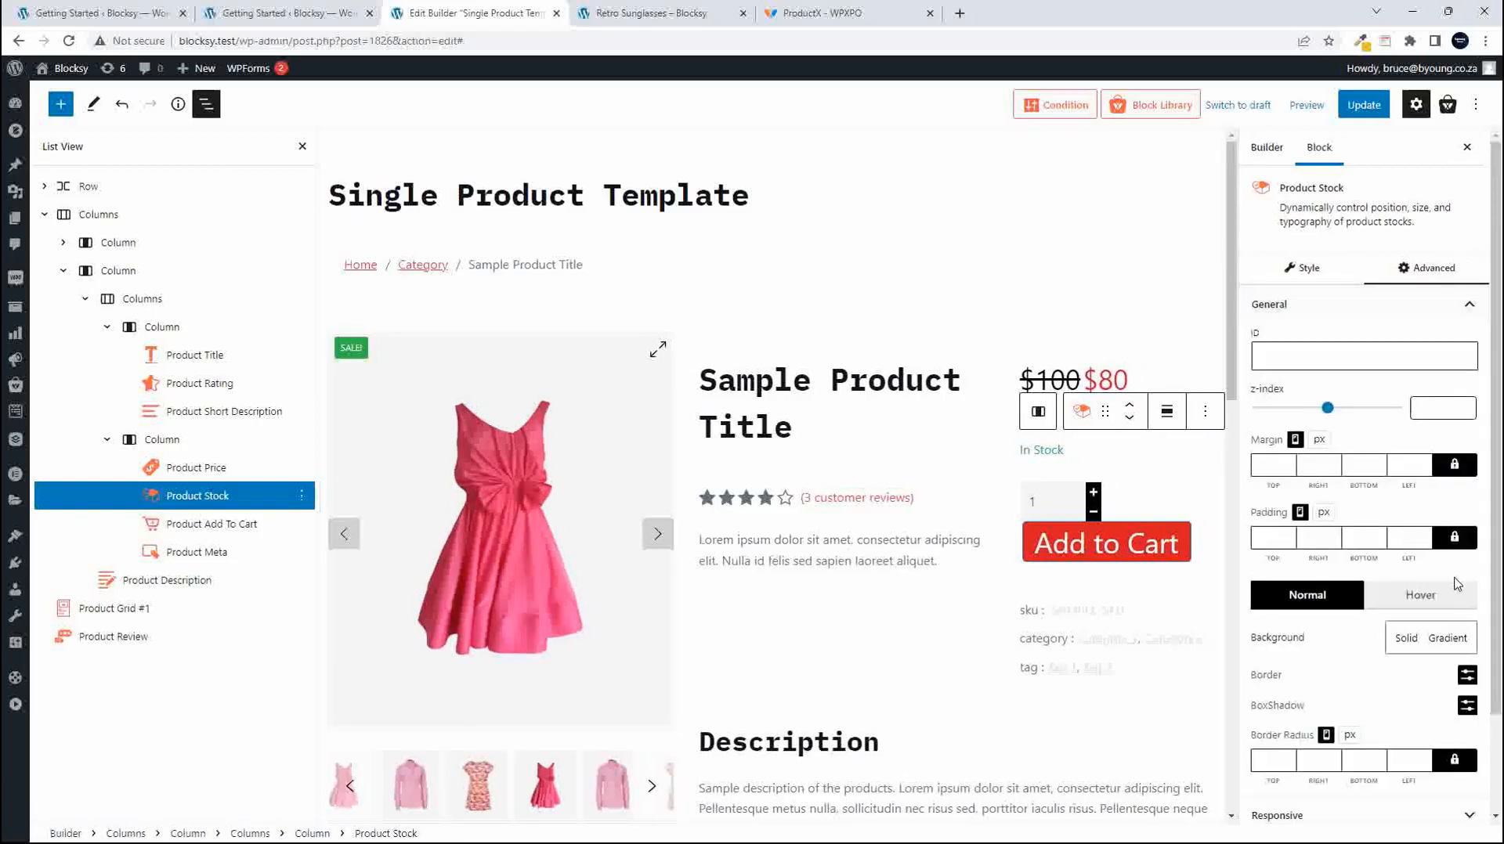
type("15")
left_click(1414, 541)
type("1")
Apply 15 px mobile side padding to the Product Add To Cart block.
left_click(200, 523)
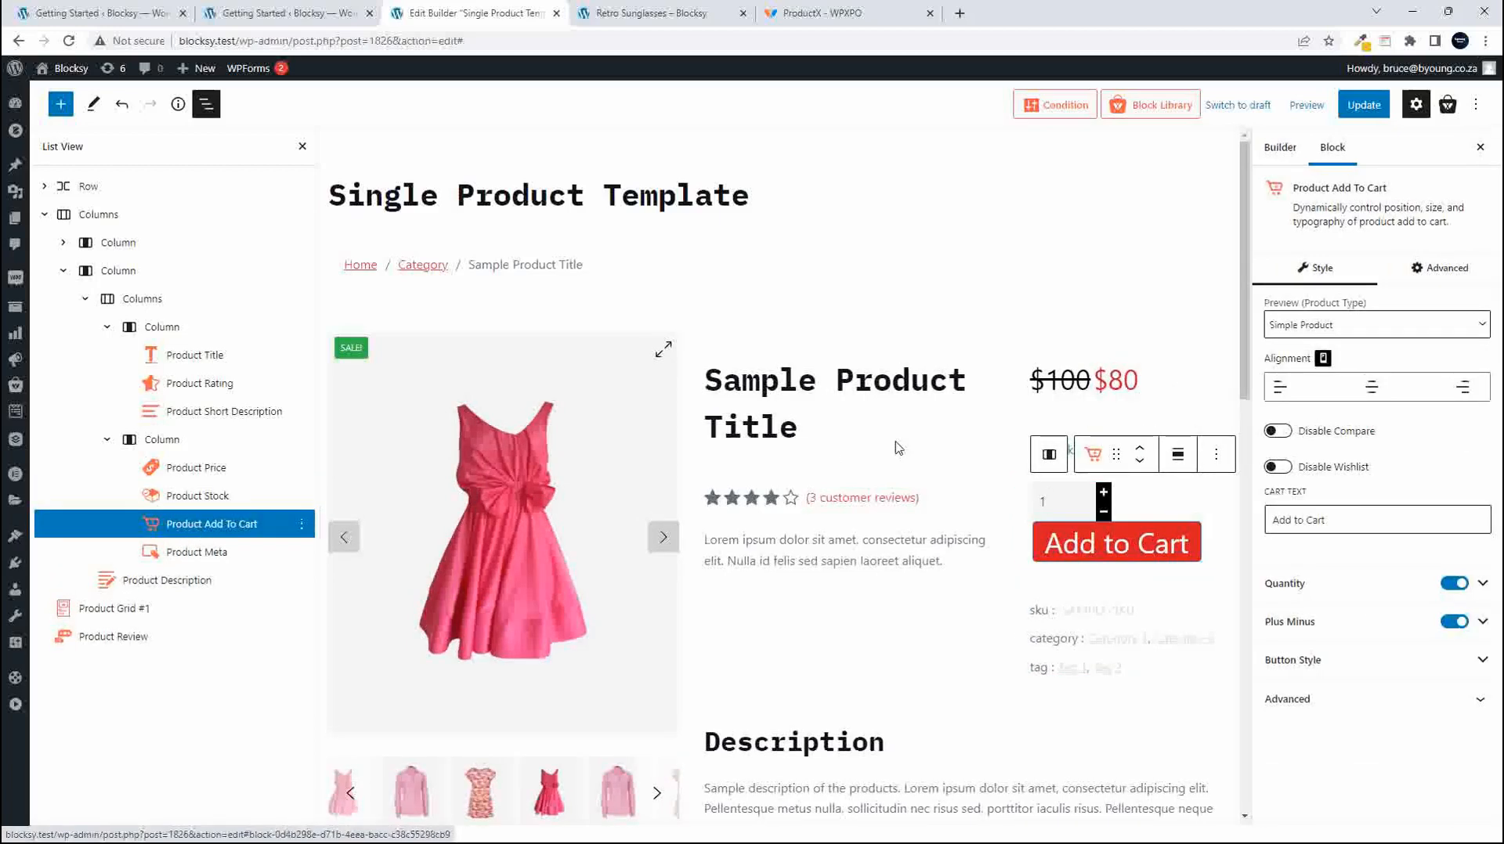
left_click(1456, 273)
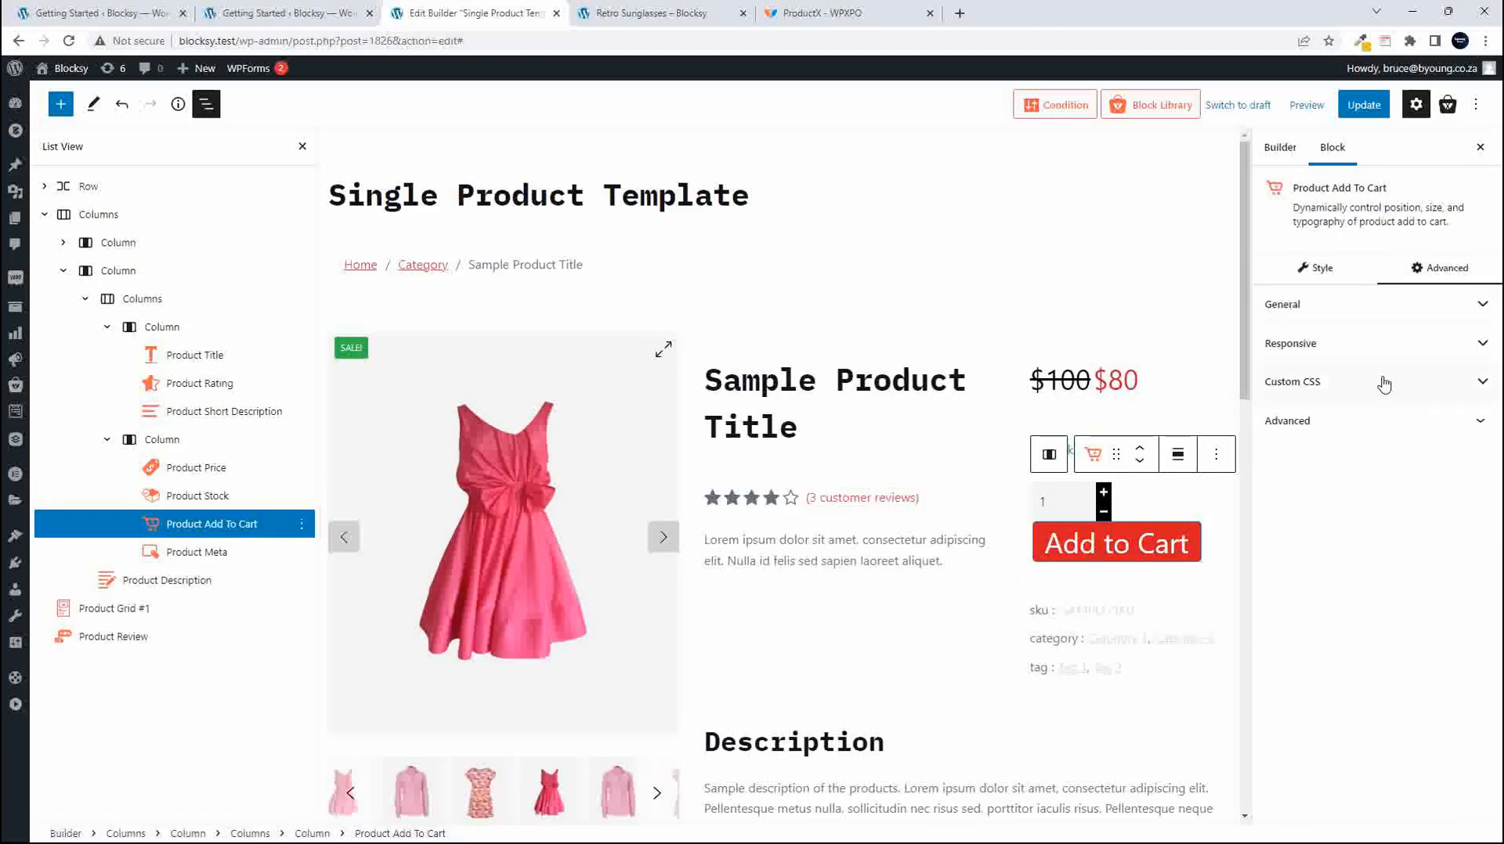
left_click(1338, 307)
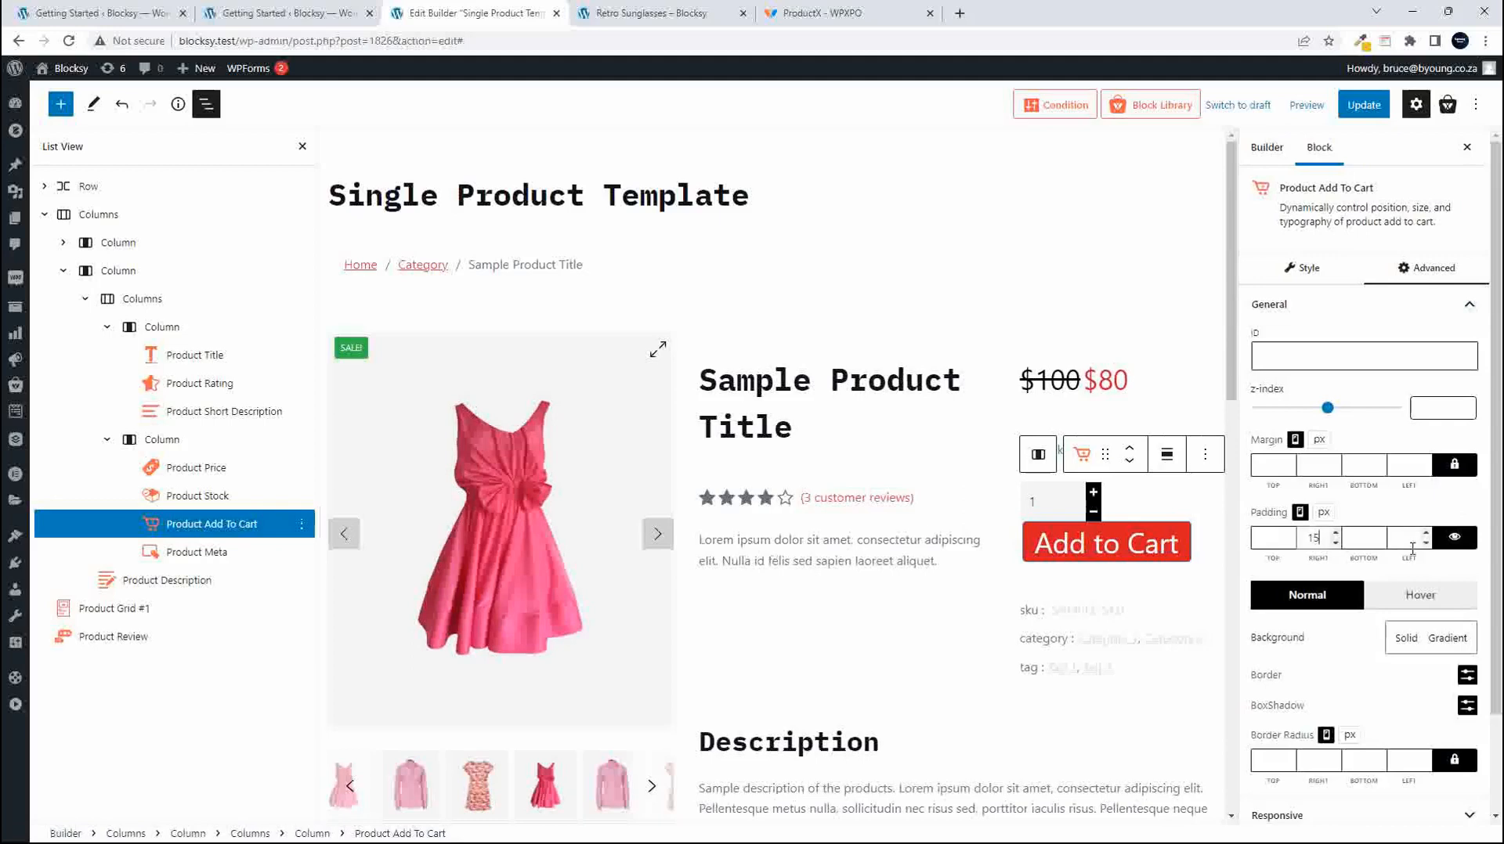
Set the Product Meta block's mobile padding to 15 px on the right and left.
left_click(198, 553)
left_click(1455, 270)
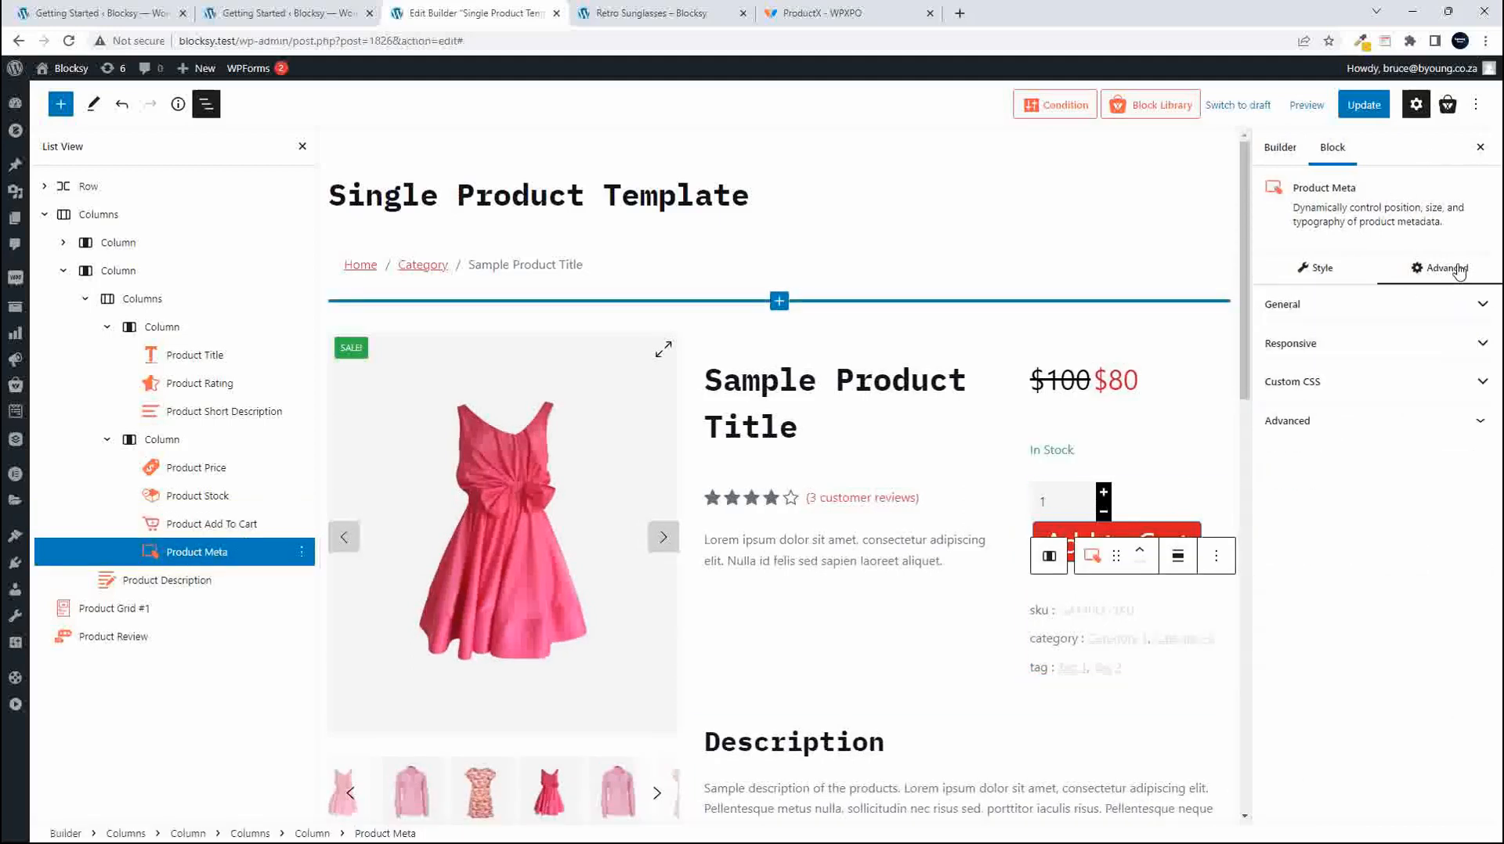
left_click(1314, 310)
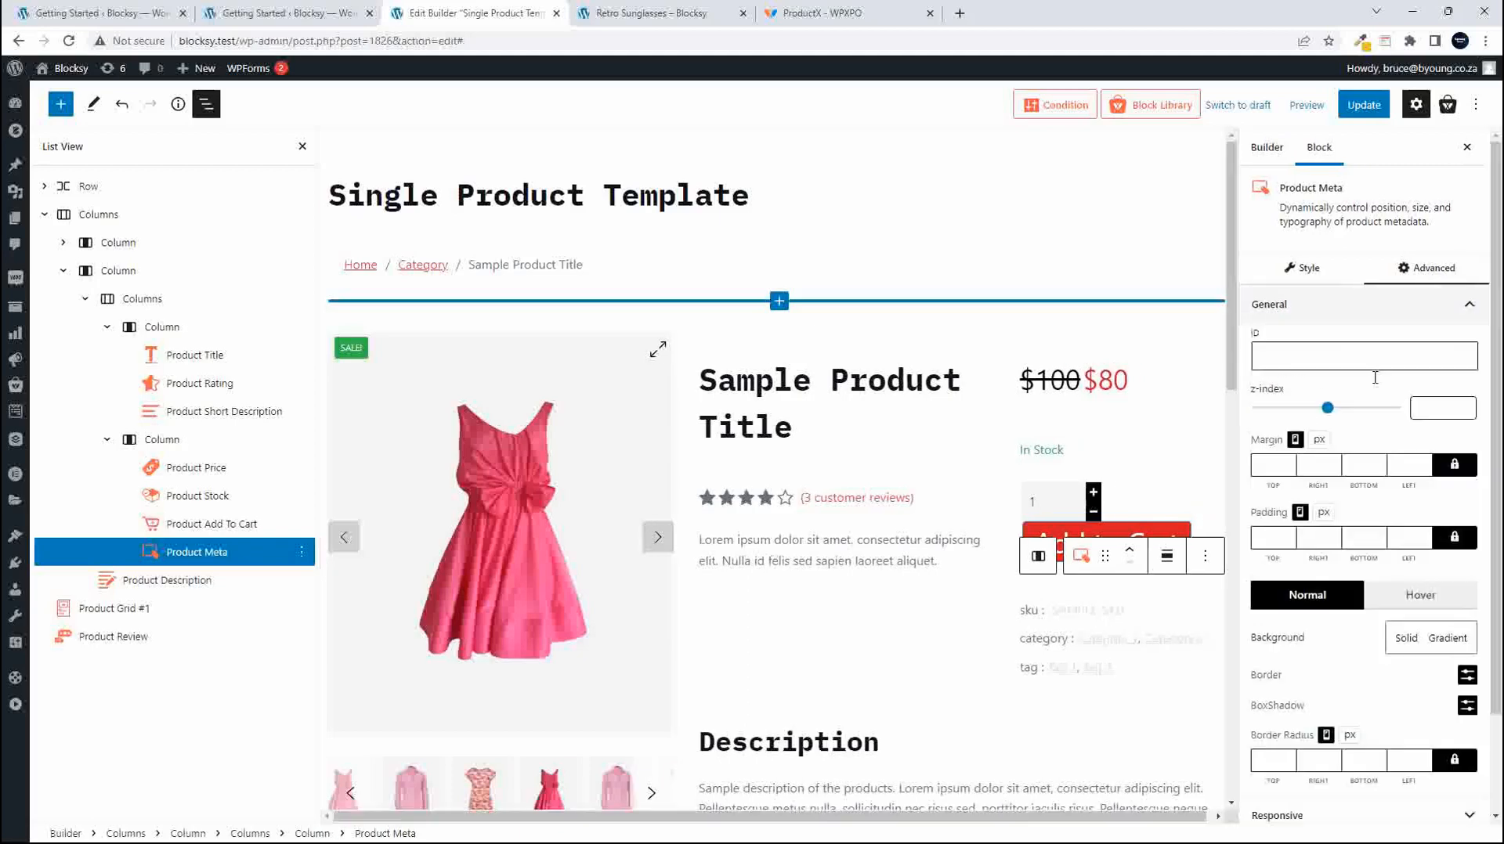
left_click(1335, 543)
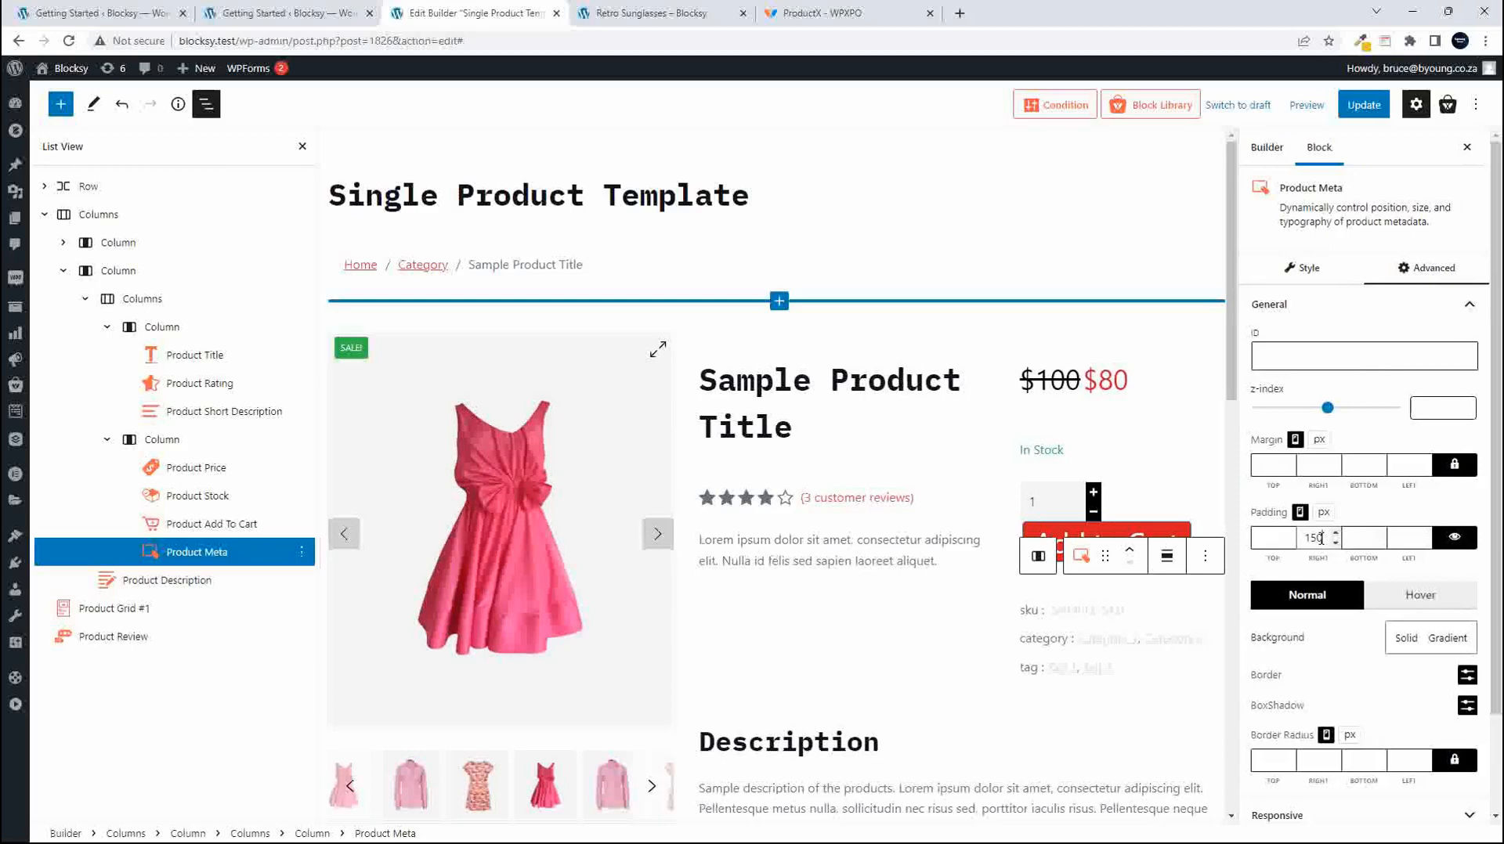
left_click(1411, 535)
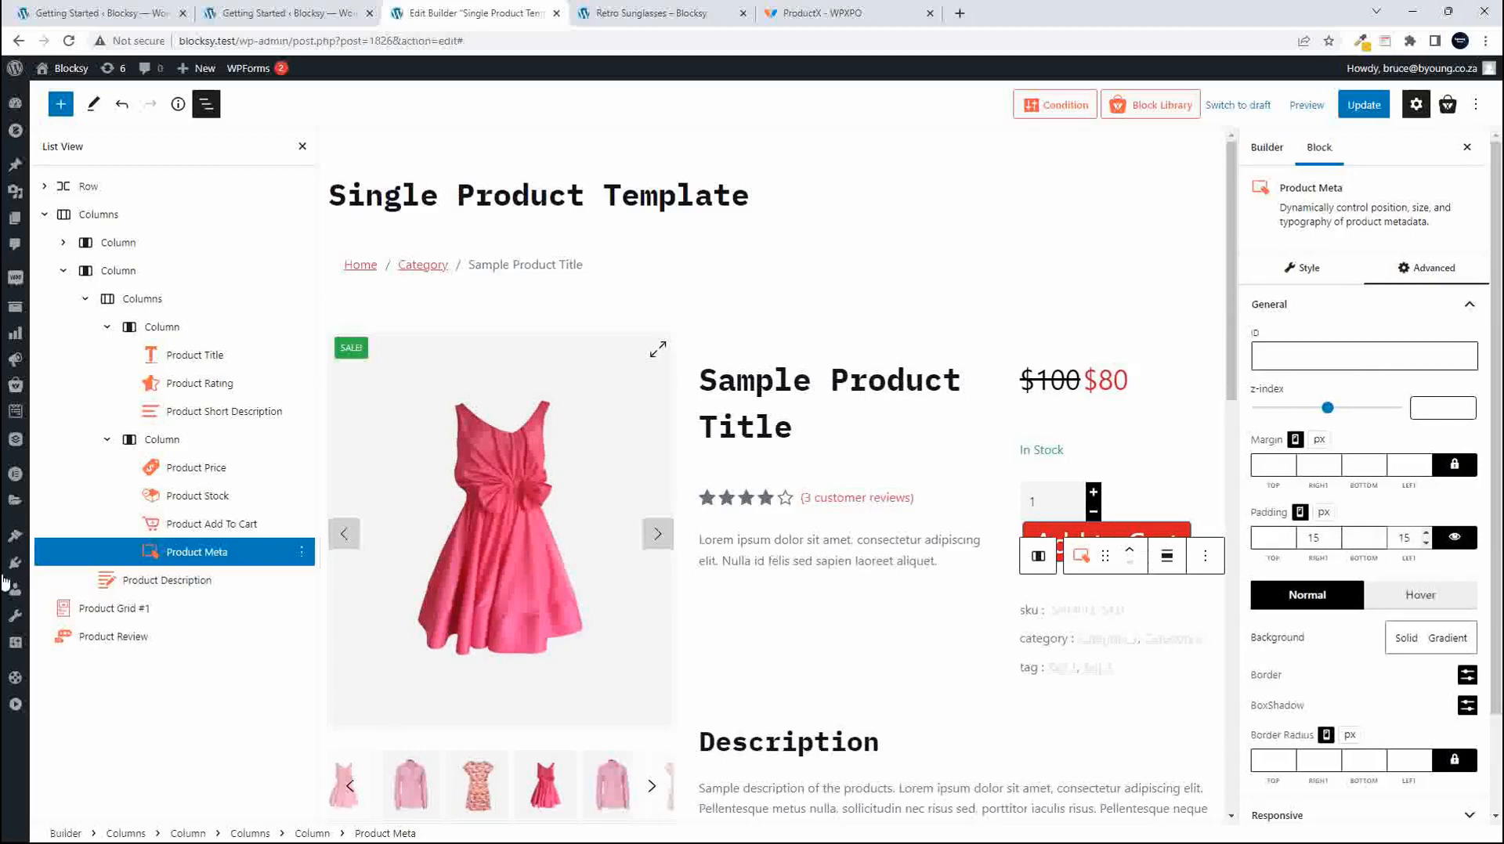
Set the Product Description block's mobile padding to 15 px on the right and left.
left_click(145, 583)
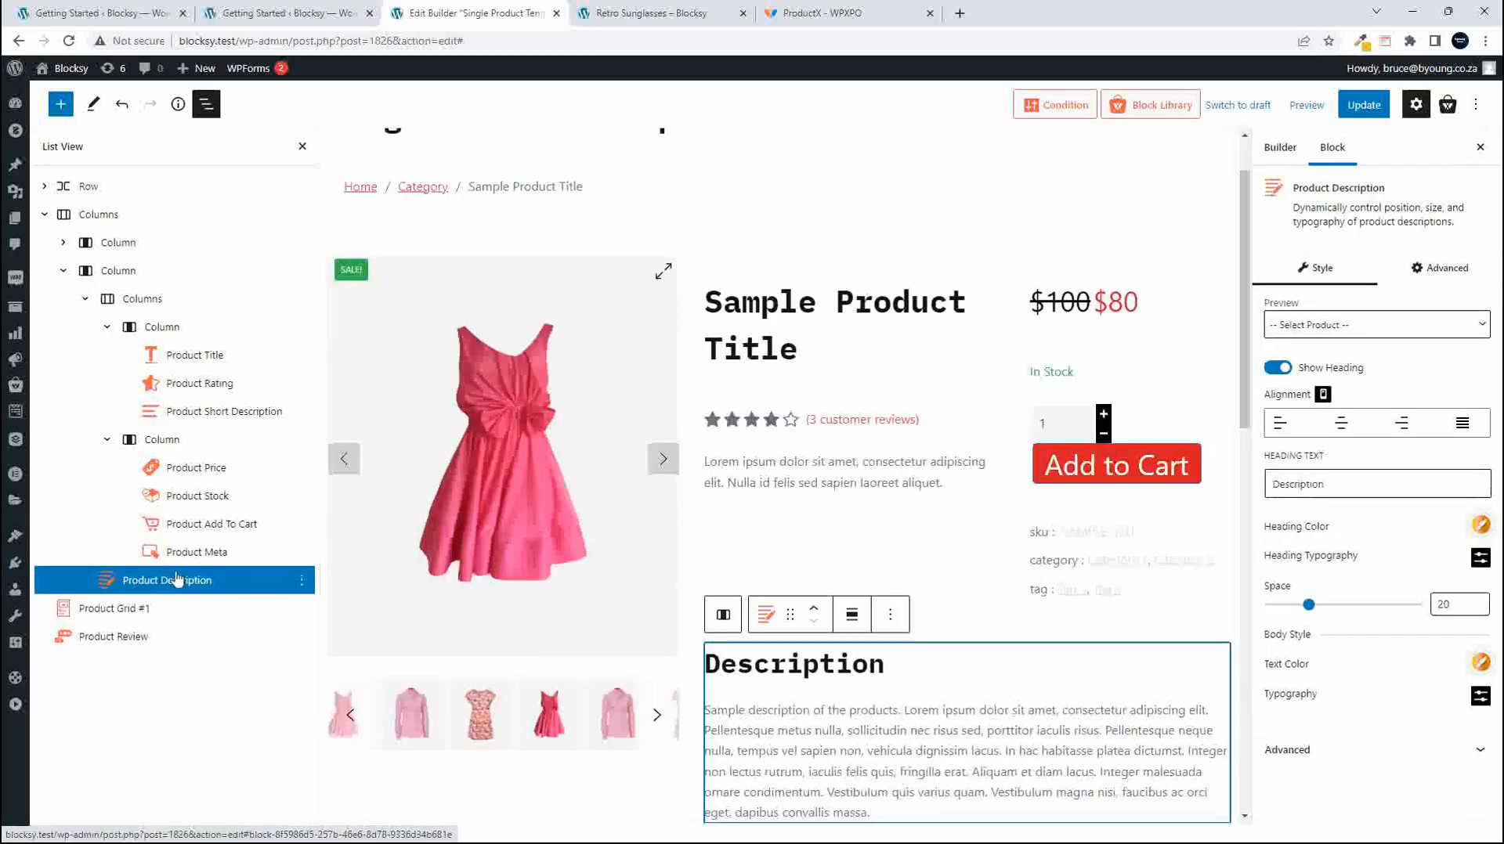
left_click(1459, 278)
left_click(1347, 306)
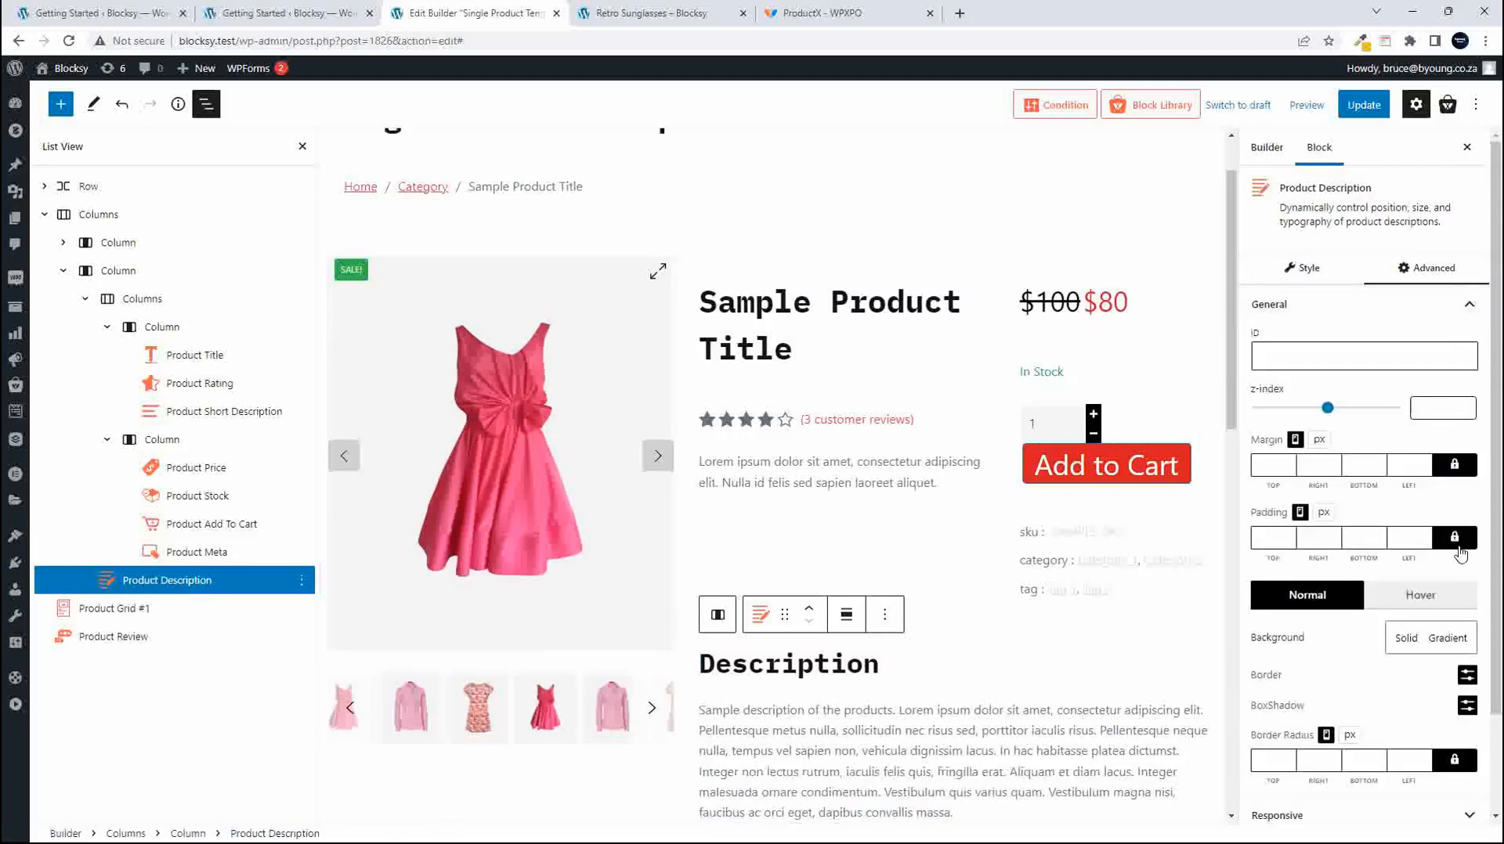
type("15")
Set the mobile padding of the Related Products grid block to 15 px on the right and left.
left_click(100, 609)
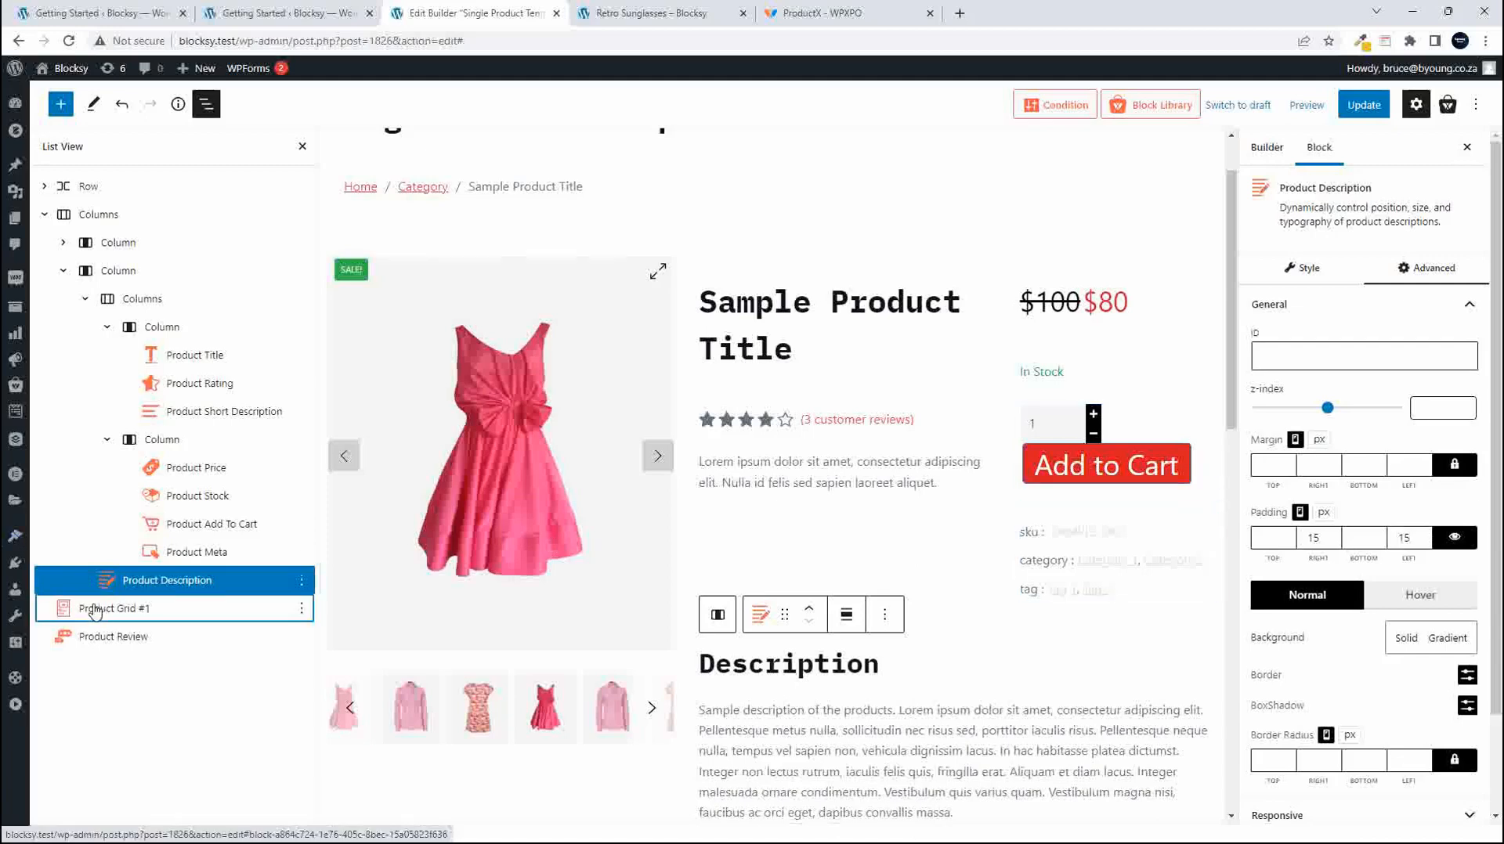
left_click(1430, 268)
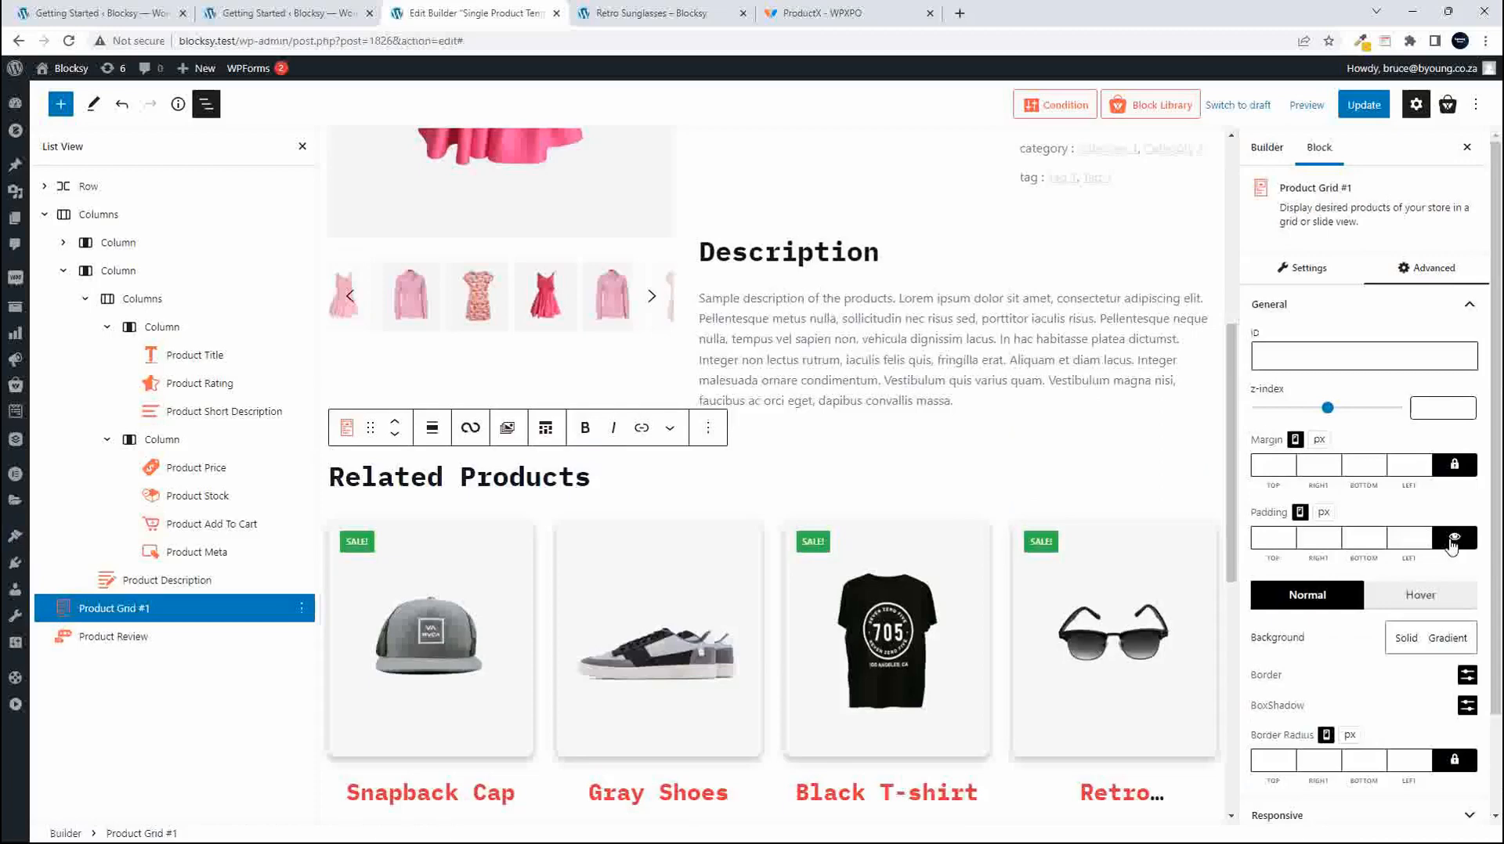
left_click(1322, 539)
type("1")
left_click(1426, 545)
type("15")
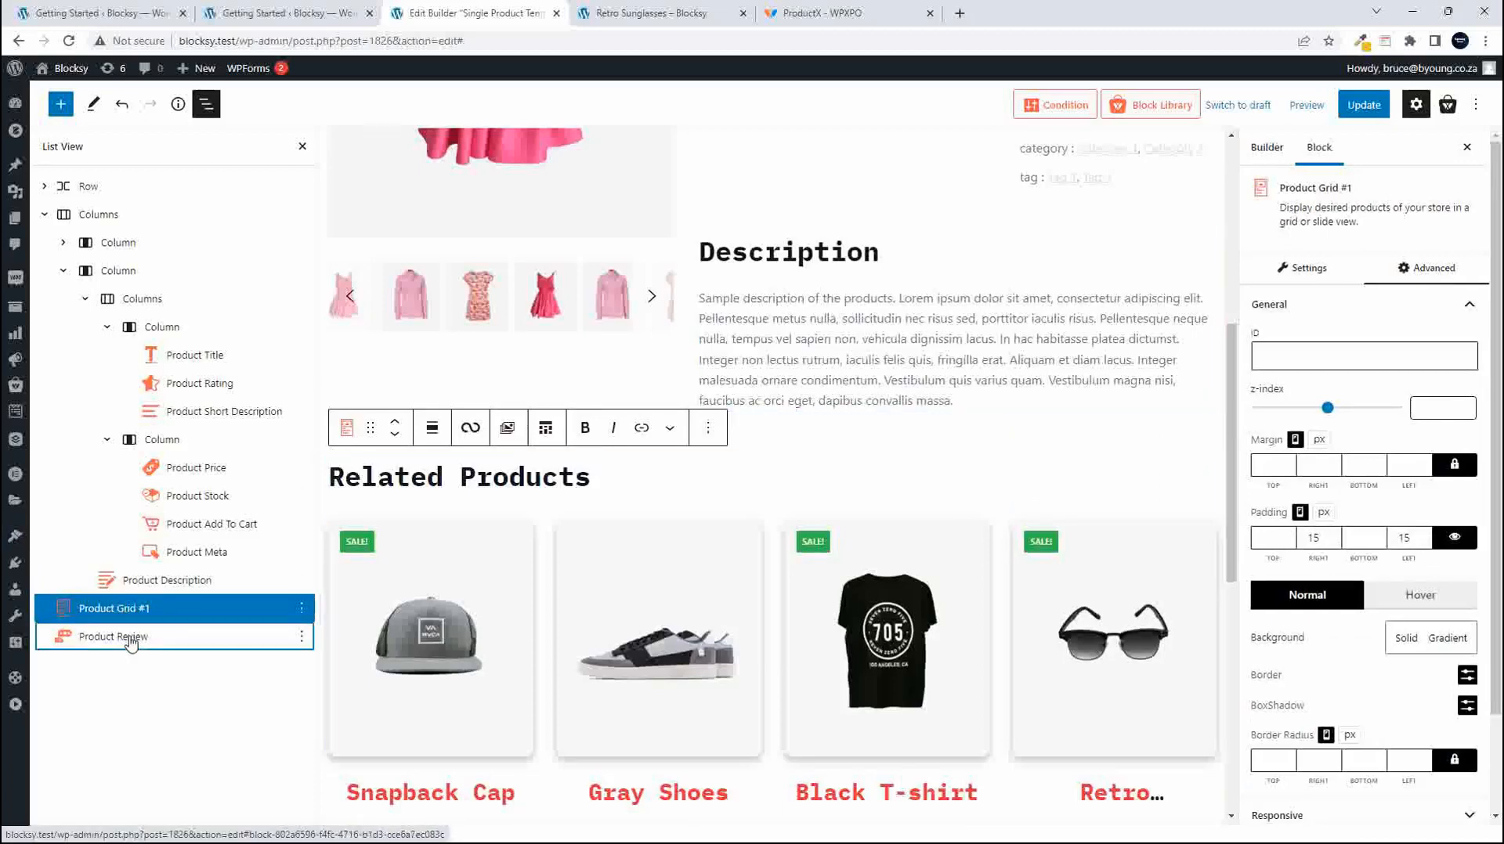
Set the Product Review block's mobile padding to 15 px on the right and left, and update the template.
left_click(117, 637)
left_click(1447, 268)
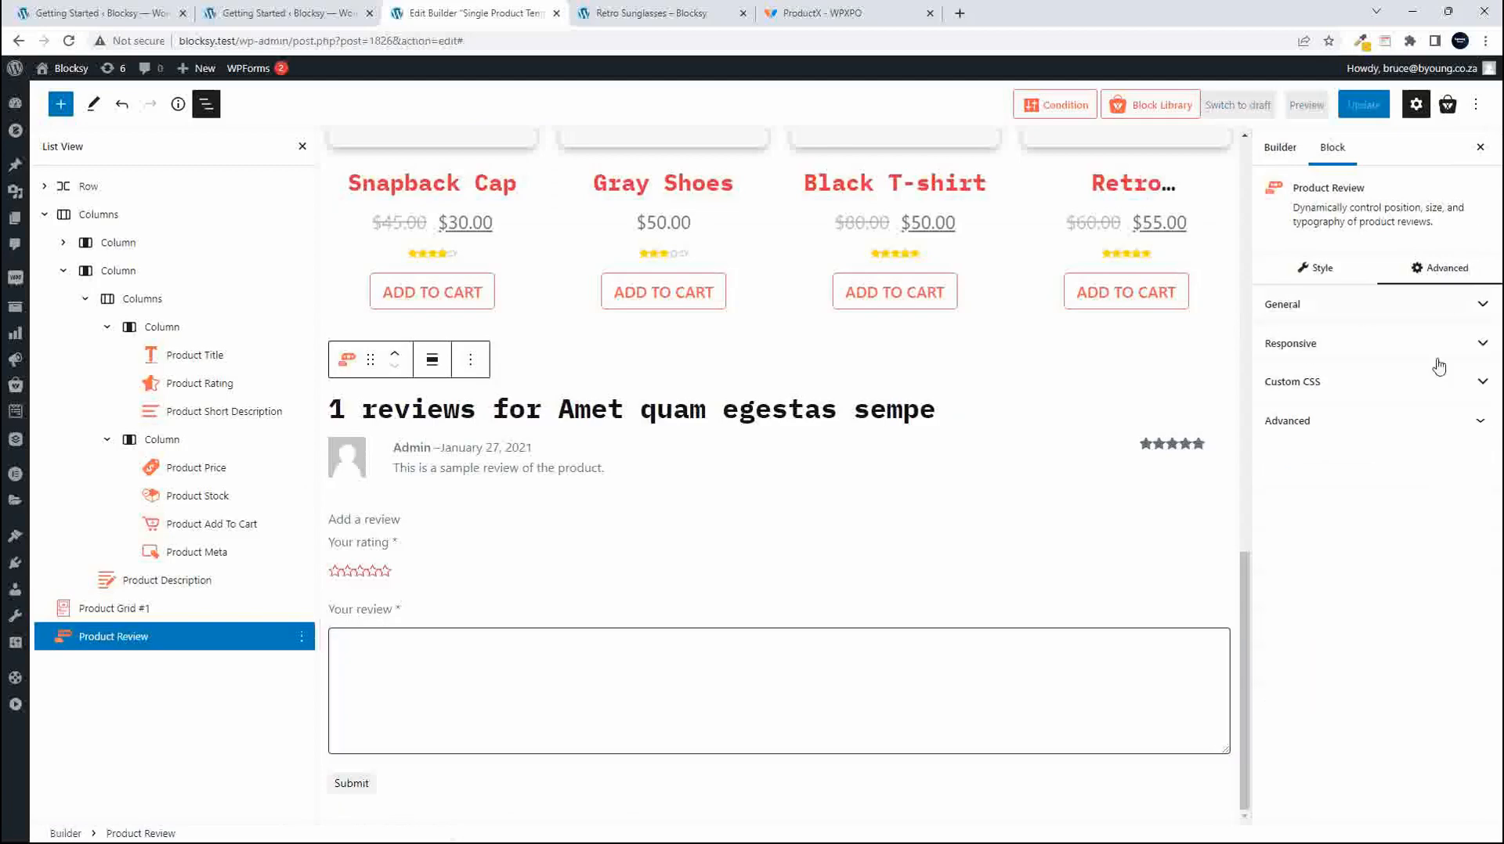
left_click(1378, 314)
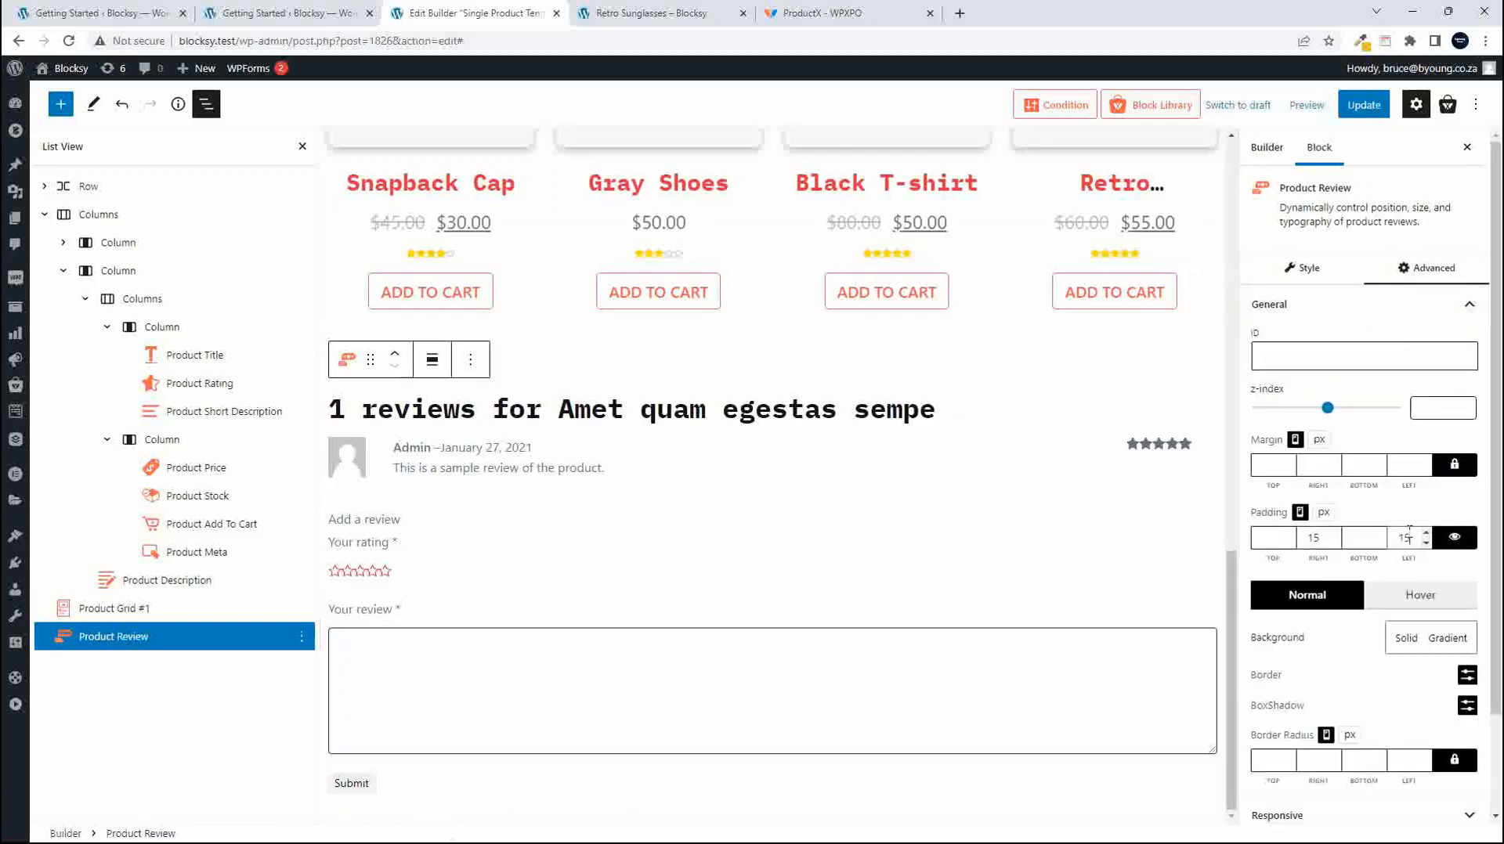
left_click(1364, 105)
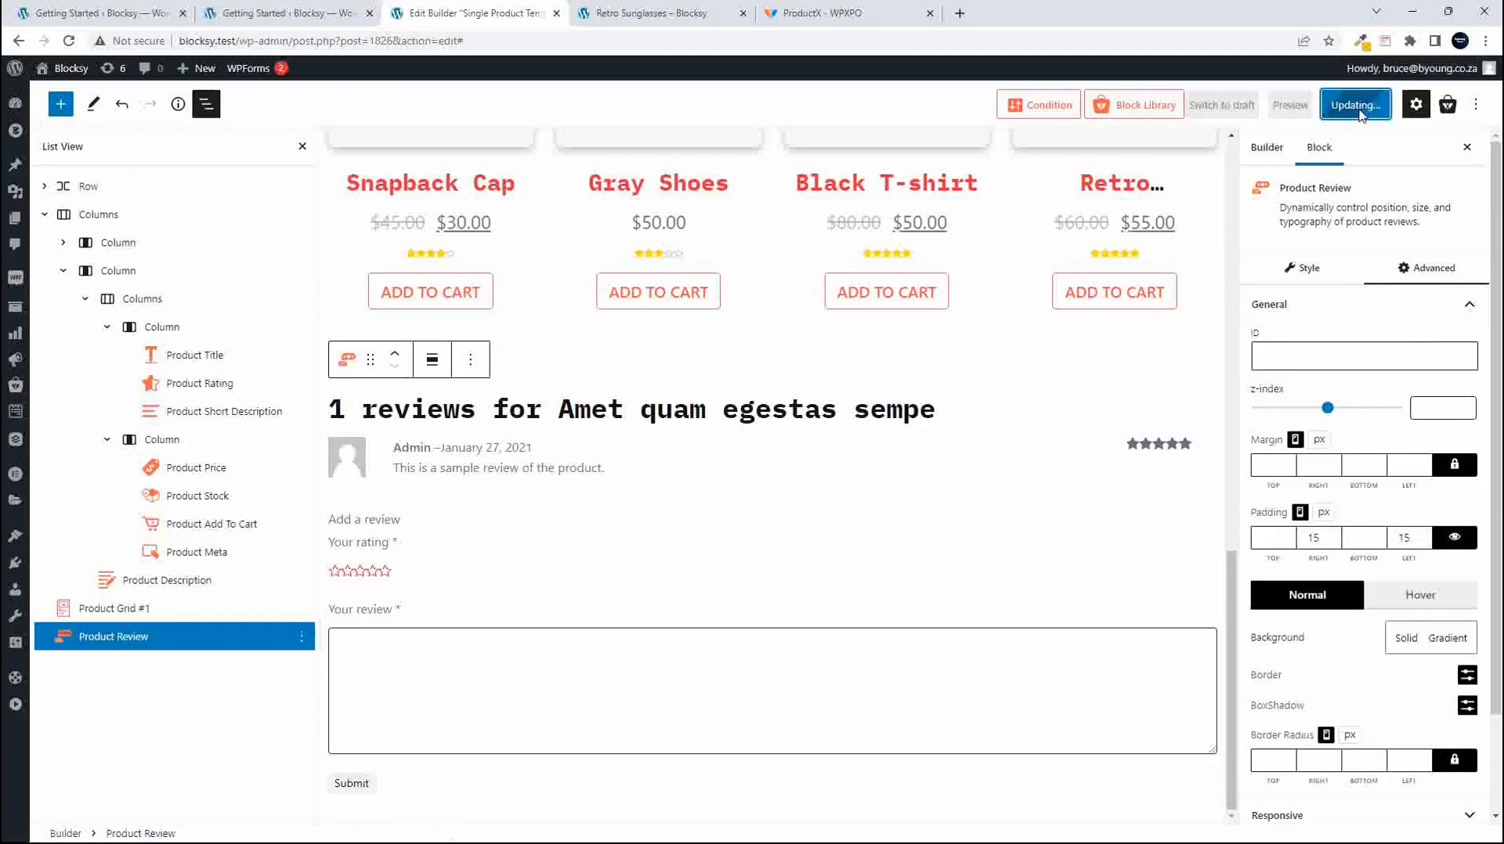
Reload the Retro Sunglasses product page in the Pixel 5 preview and examine the side spacing from the title to the related products.
left_click(647, 12)
left_click(69, 41)
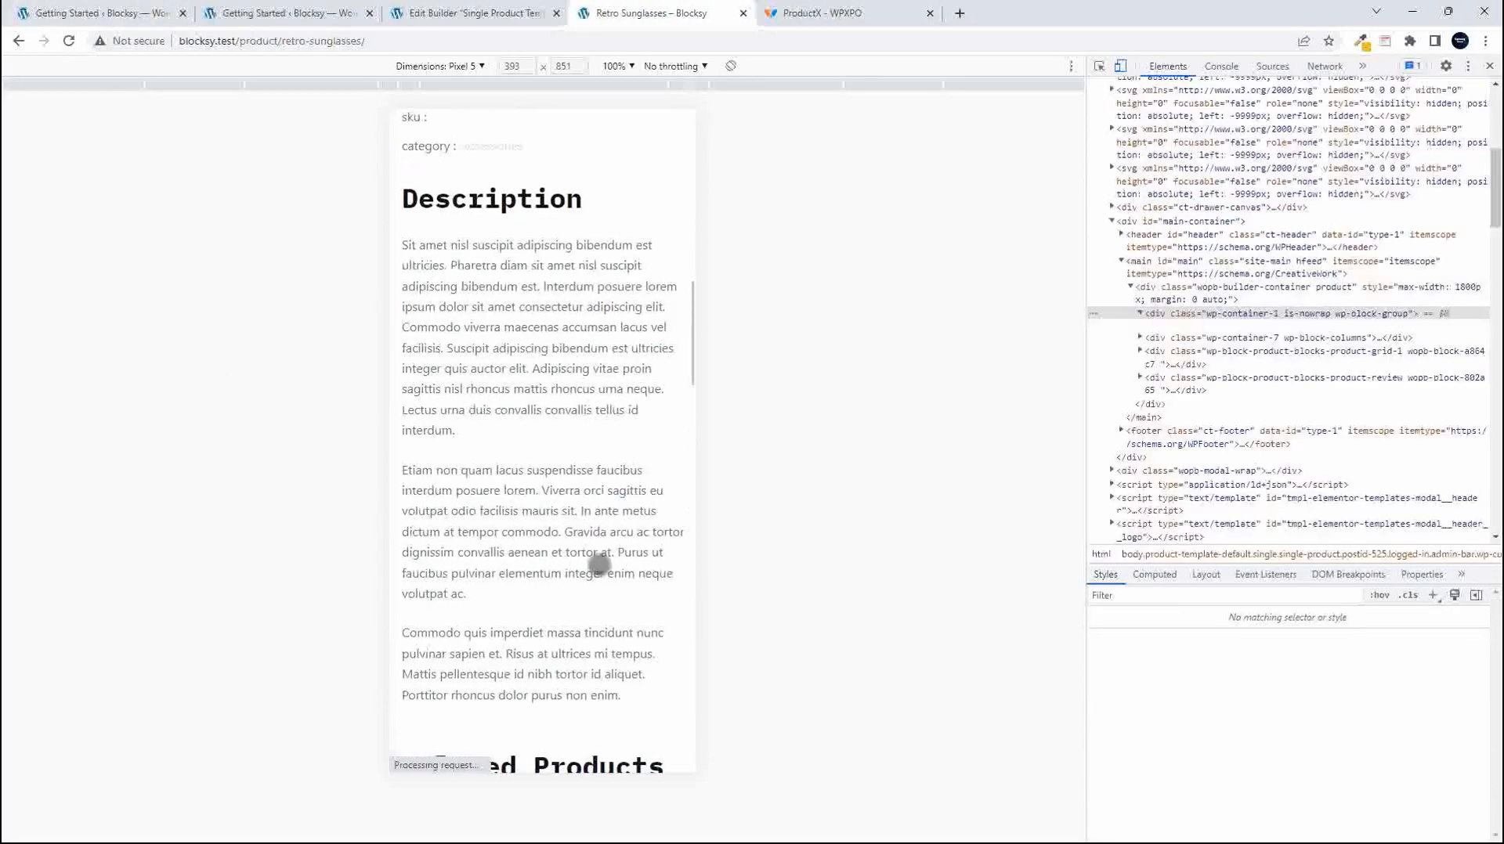
scroll(576, 462, "up", 10)
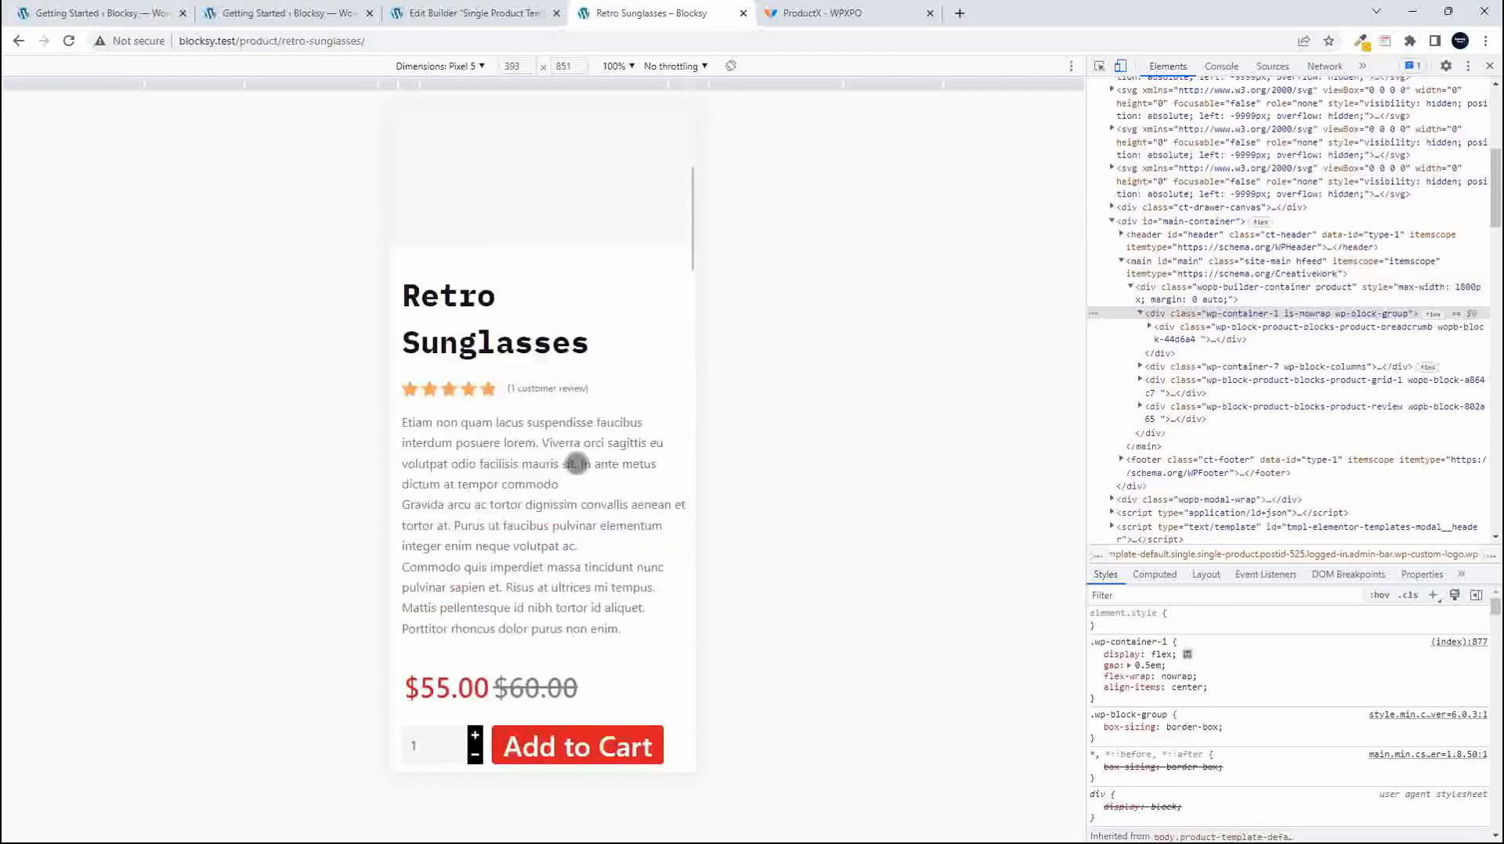
scroll(566, 473, "down", 12)
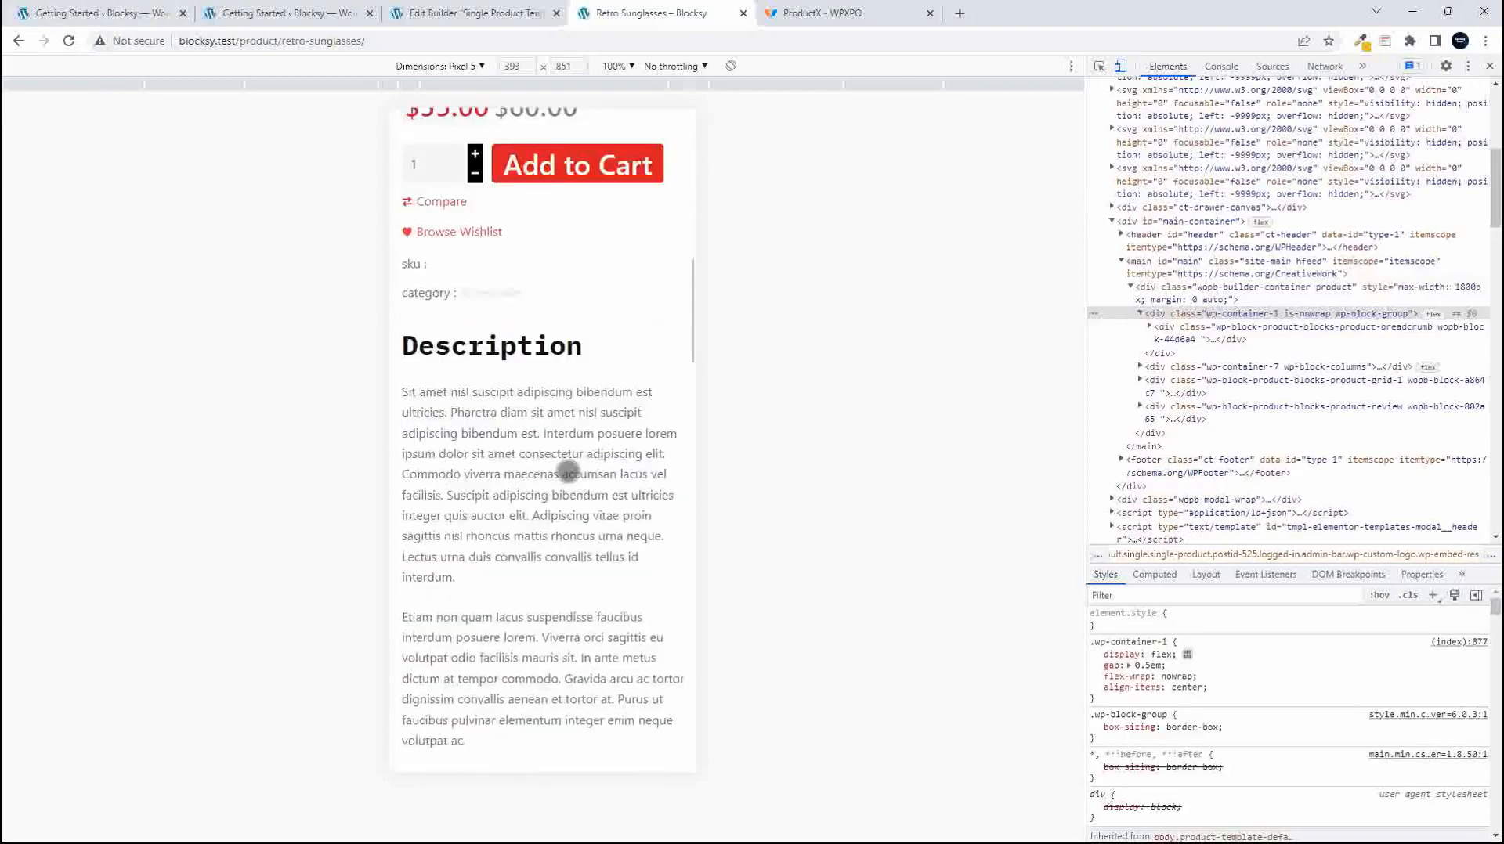
scroll(568, 471, "down", 6)
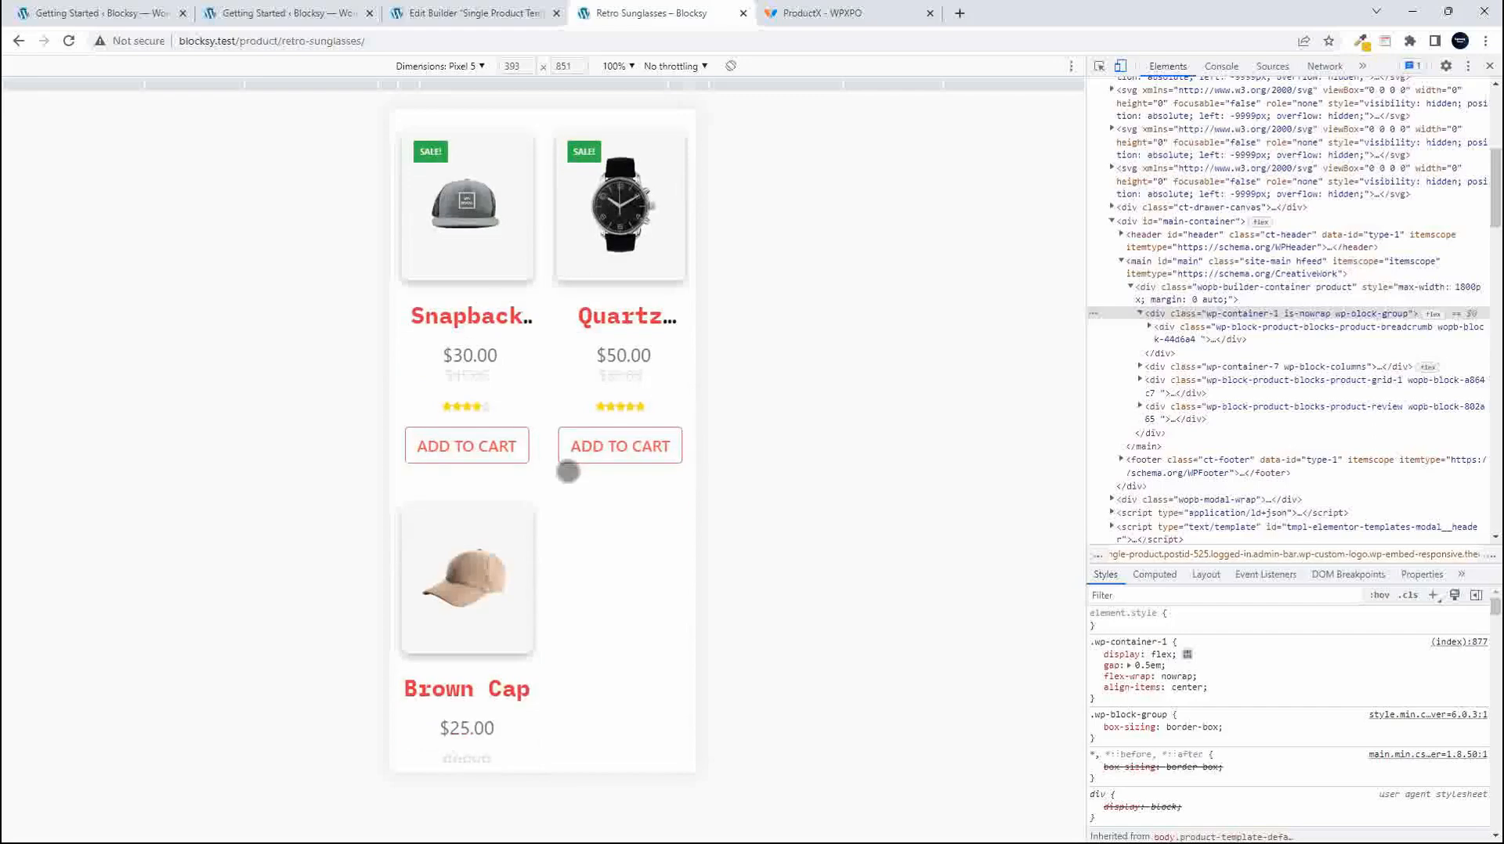
scroll(568, 472, "down", 5)
scroll(608, 477, "up", 10)
scroll(610, 479, "up", 6)
scroll(610, 479, "down", 5)
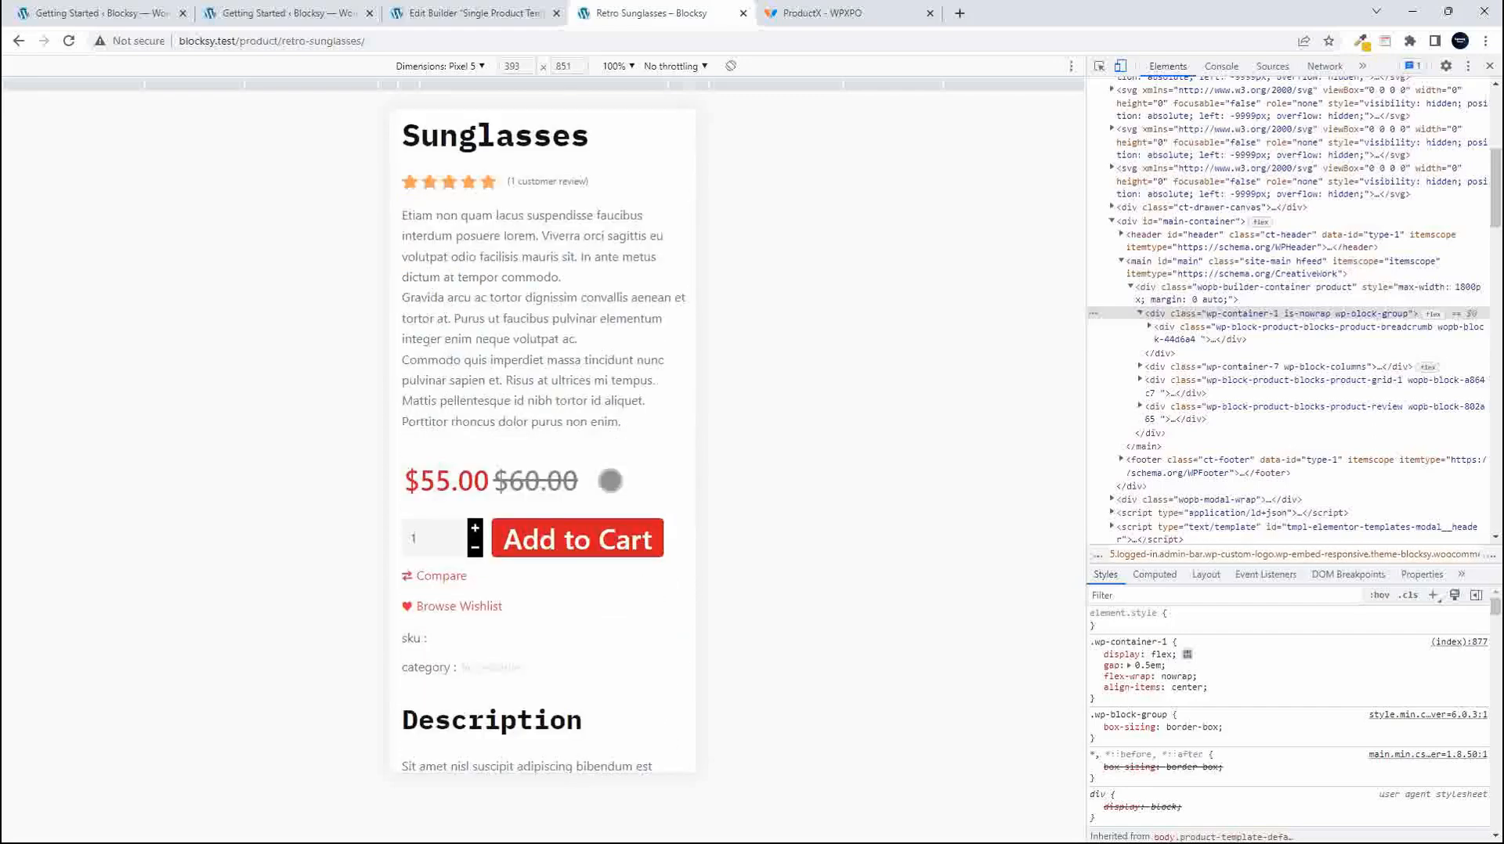
Open the Quartz Watch product in the Pixel 5 preview and examine its layout from the image to the reviews.
scroll(610, 481, "down", 8)
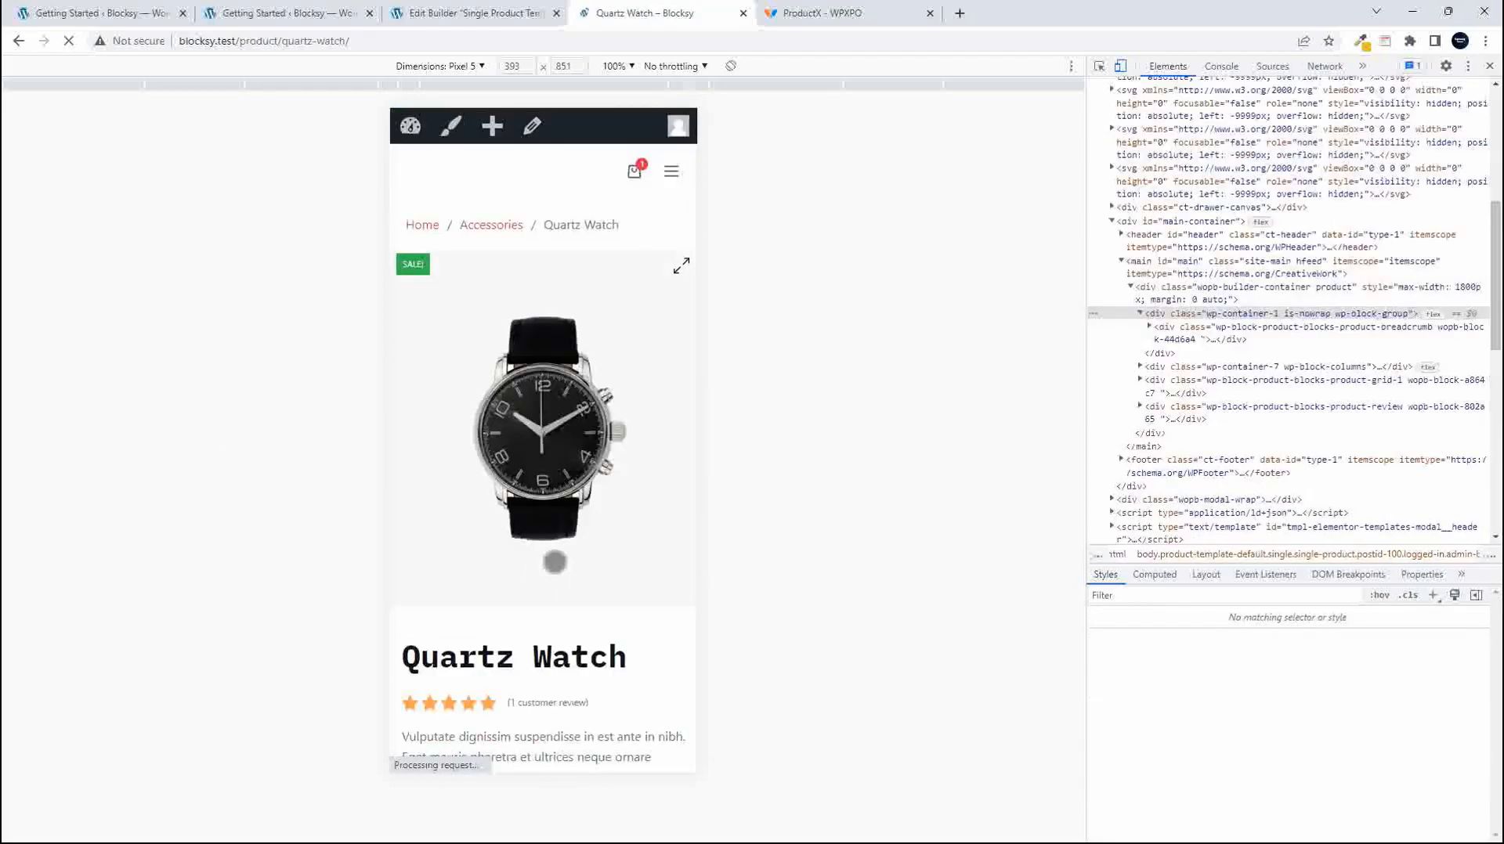
scroll(556, 561, "down", 3)
scroll(556, 561, "down", 2)
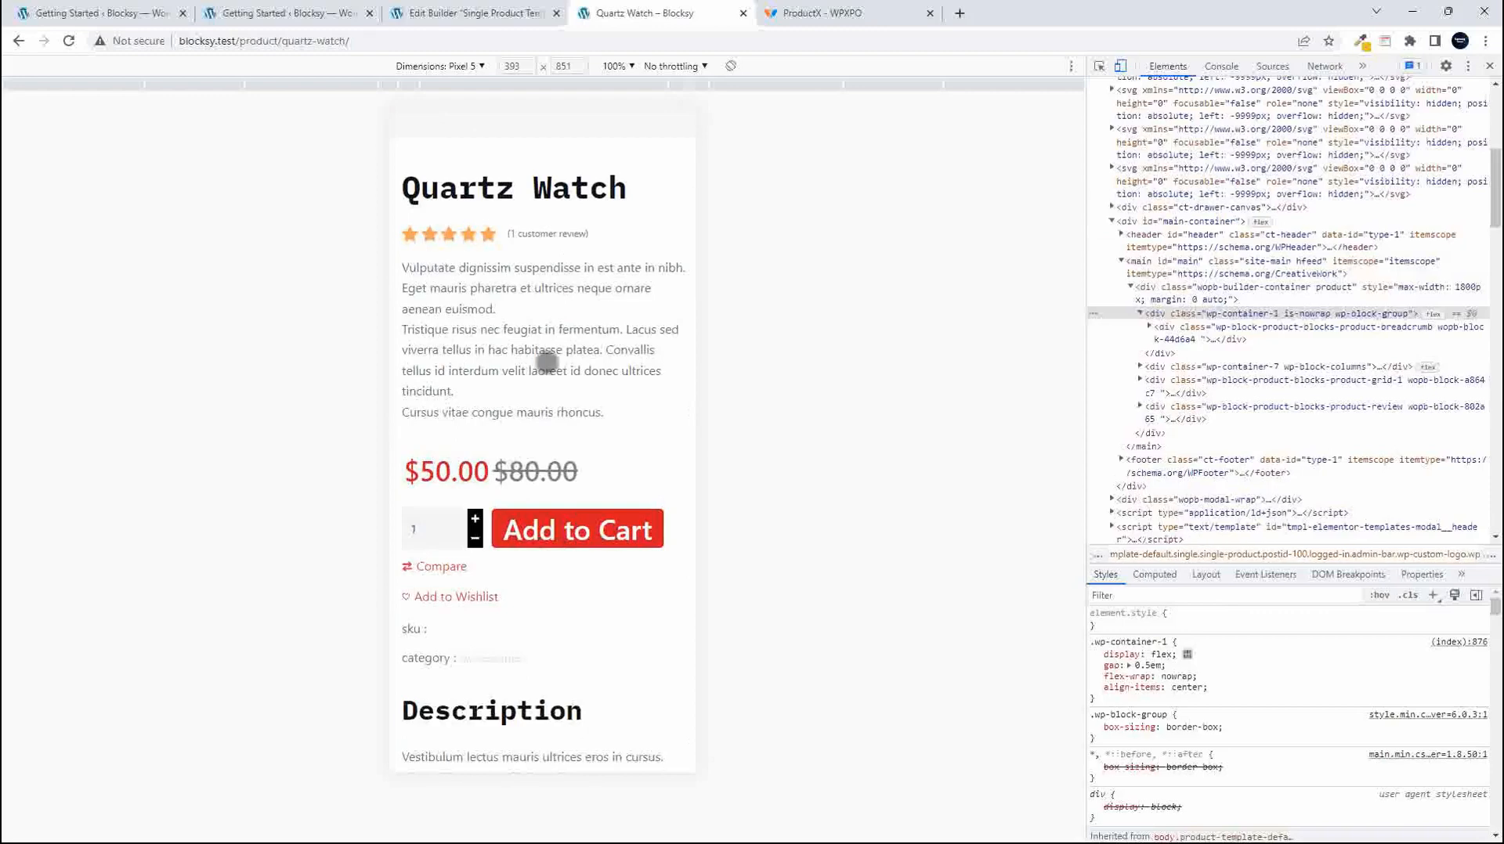
scroll(551, 368, "down", 2)
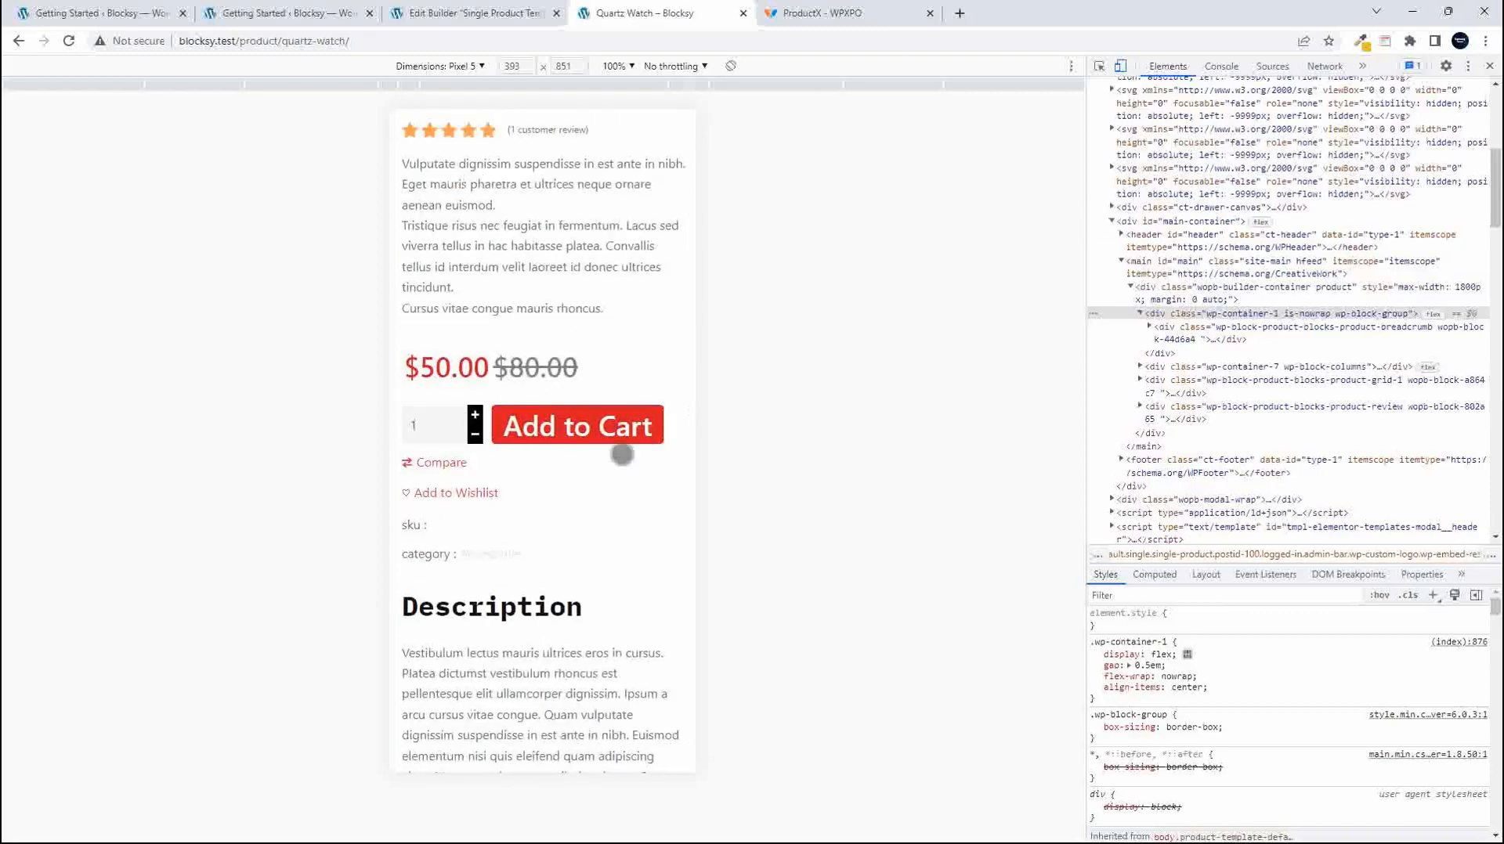
scroll(604, 510, "down", 2)
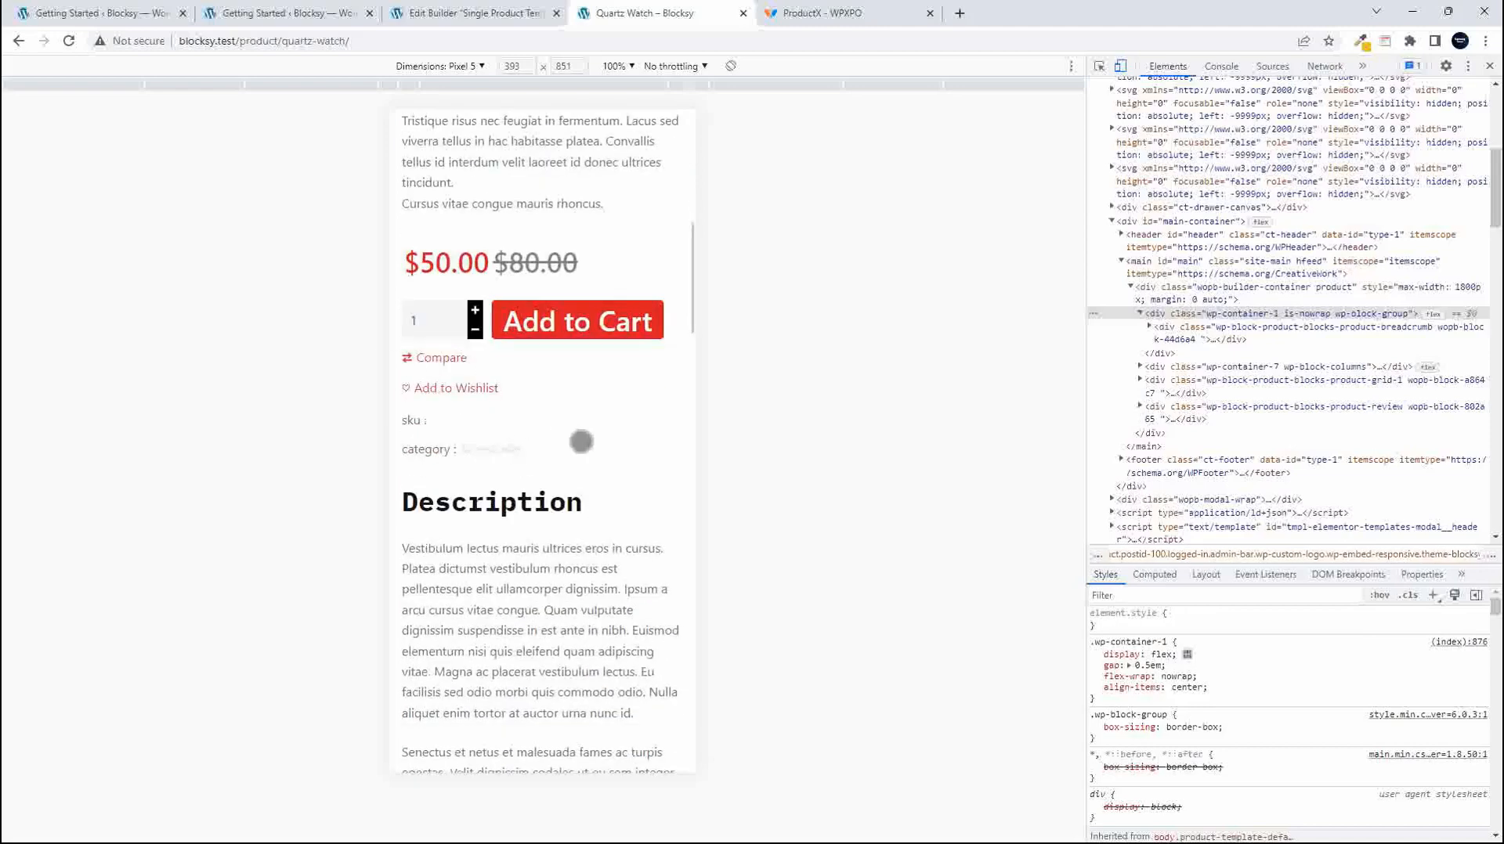
scroll(578, 440, "down", 8)
scroll(579, 440, "down", 4)
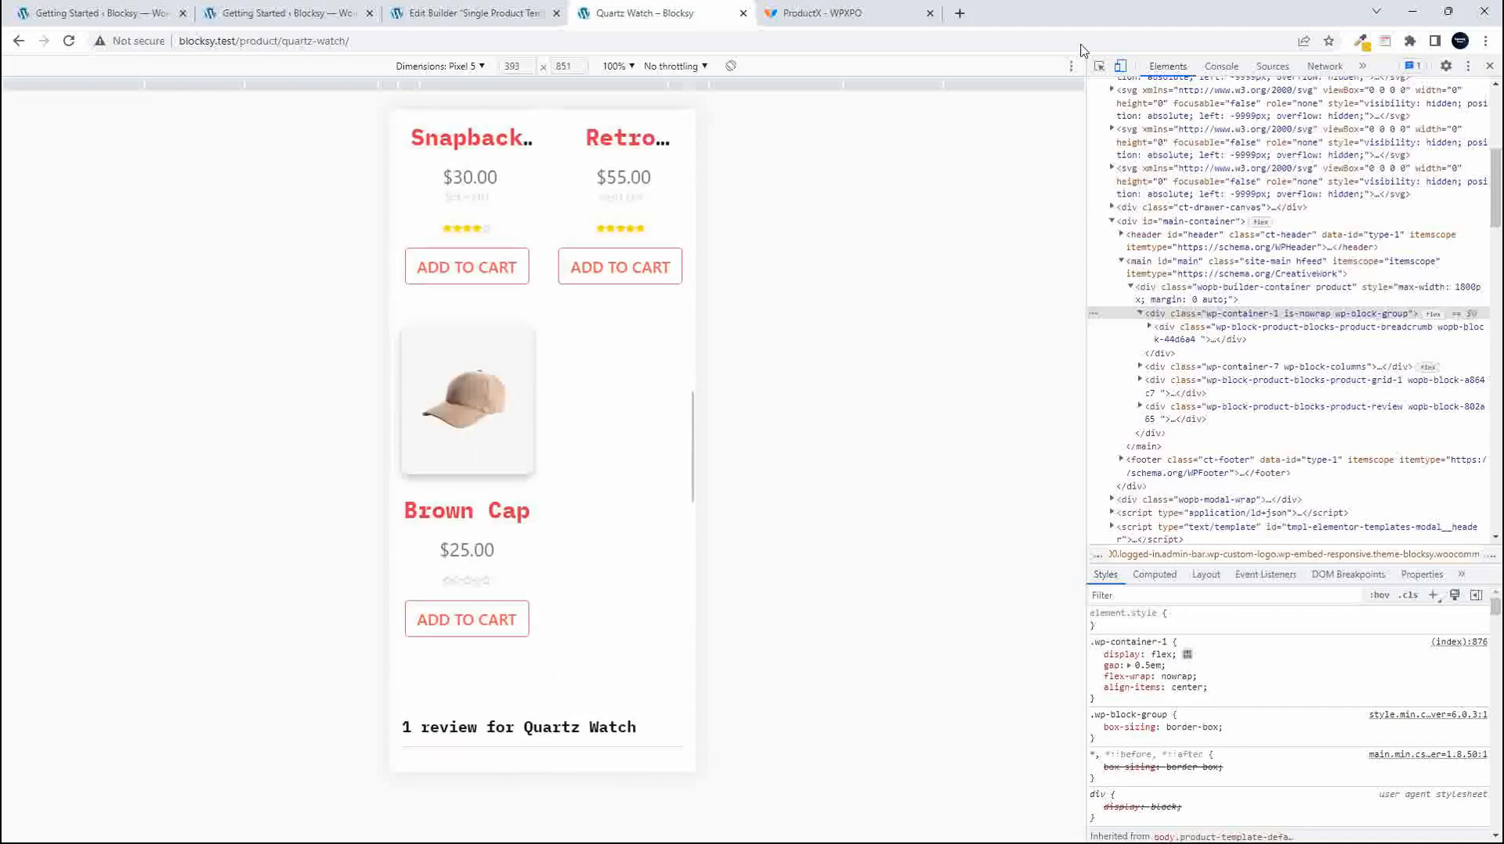
Leave the mobile preview, reload the Quartz Watch page at desktop width, and examine its layout down to the reviews.
left_click(1490, 67)
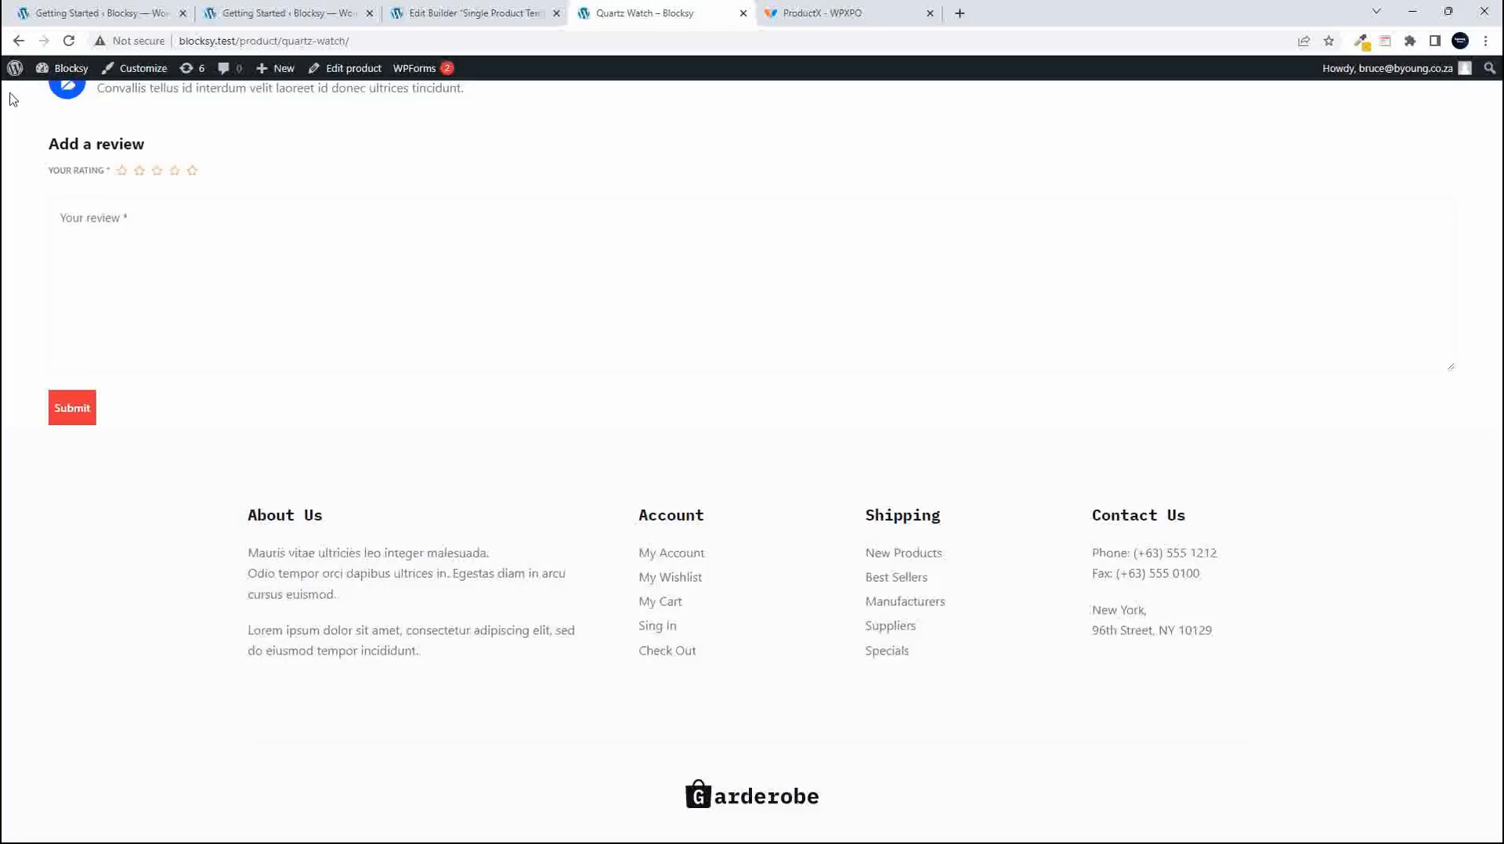
left_click(69, 40)
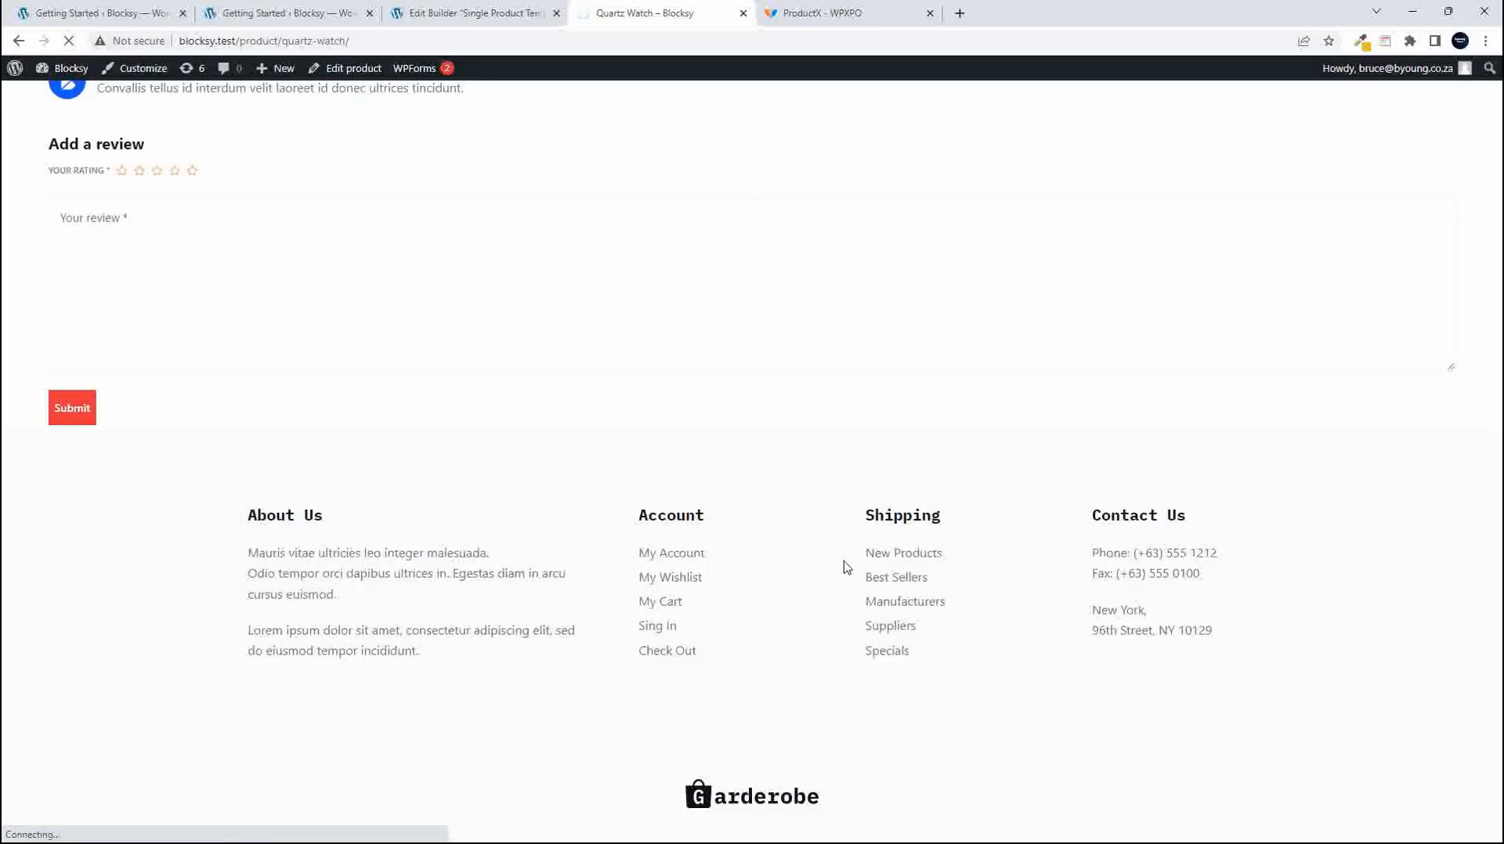
scroll(852, 576, "up", 10)
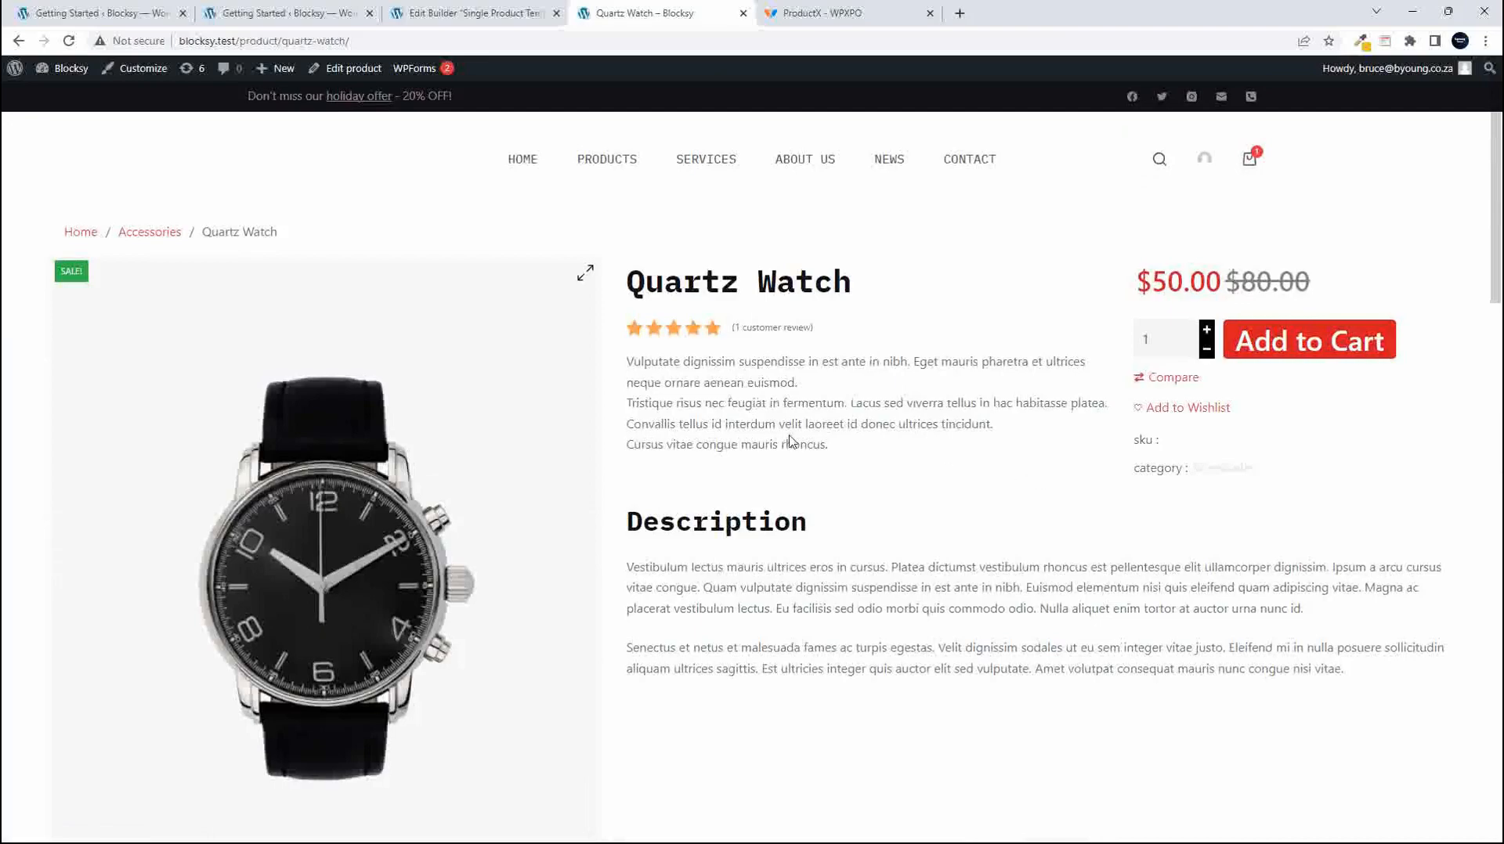
scroll(846, 476, "down", 10)
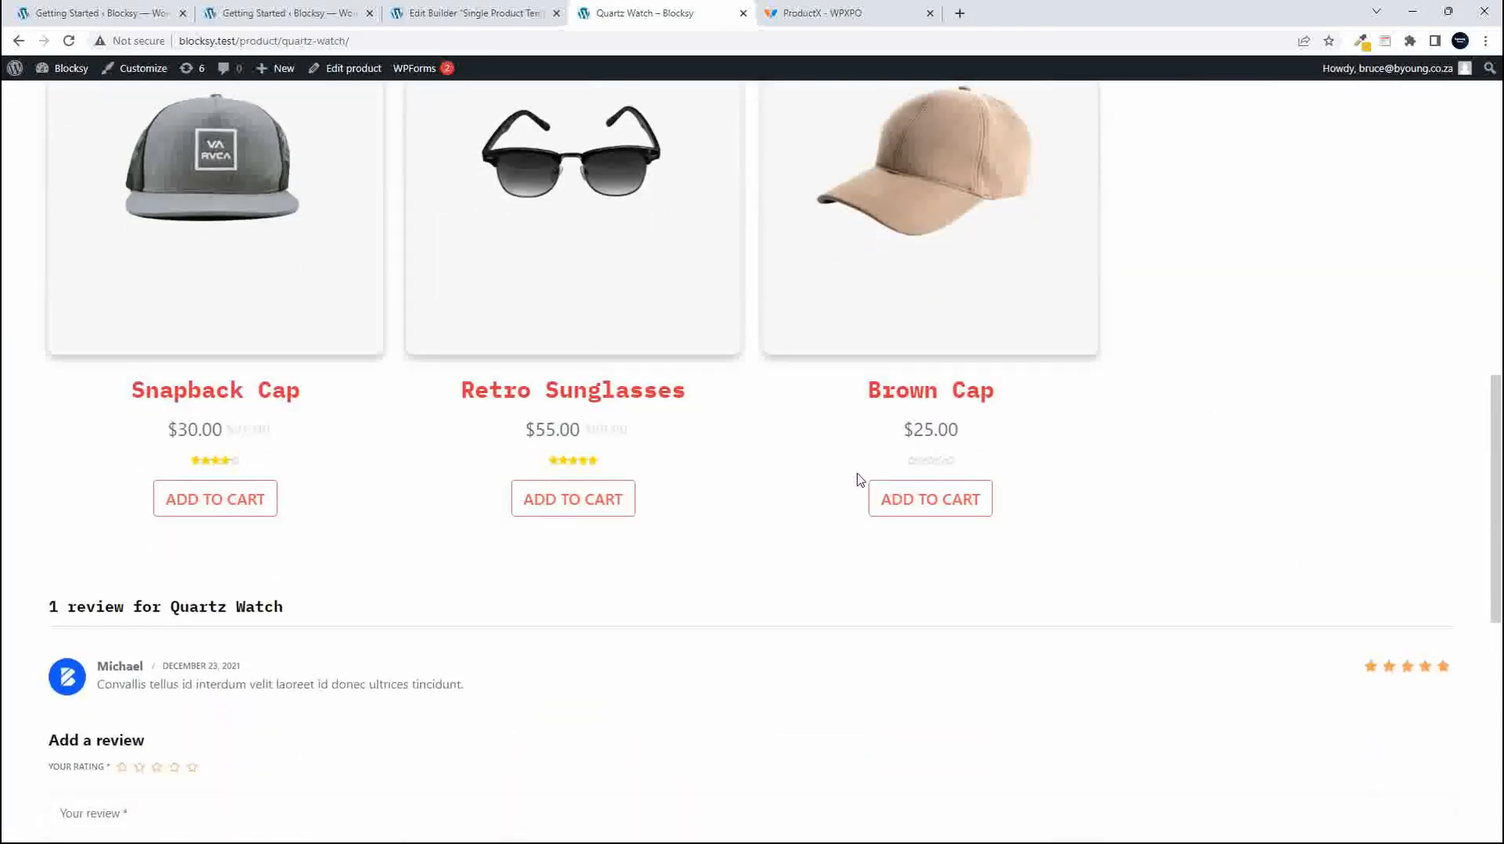
scroll(857, 479, "up", 10)
scroll(1033, 569, "down", 10)
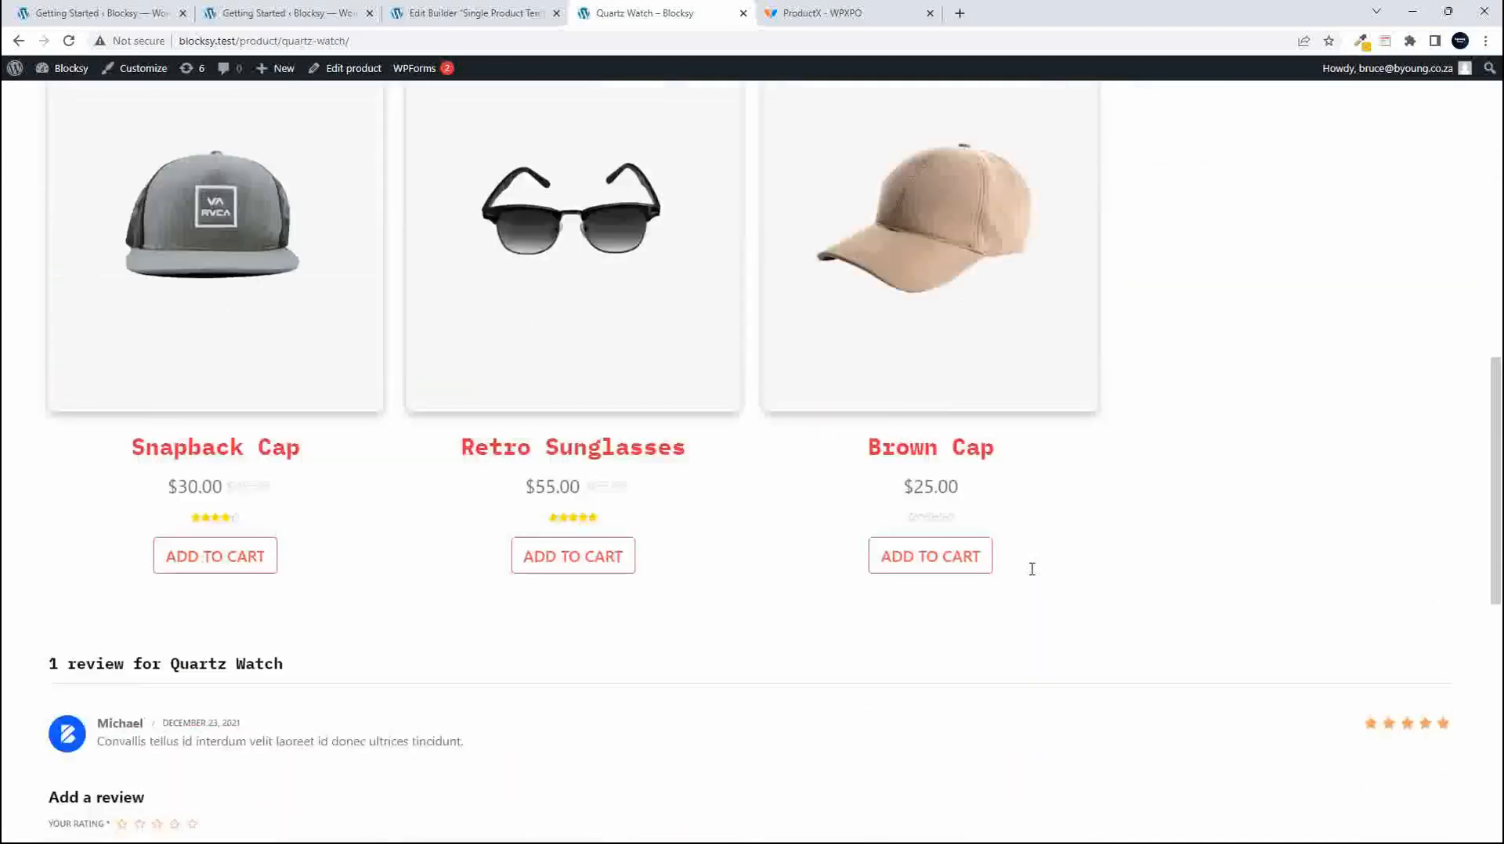
scroll(1031, 565, "up", 10)
Return to the Single Product Template editor and hide the block list view.
left_click(462, 12)
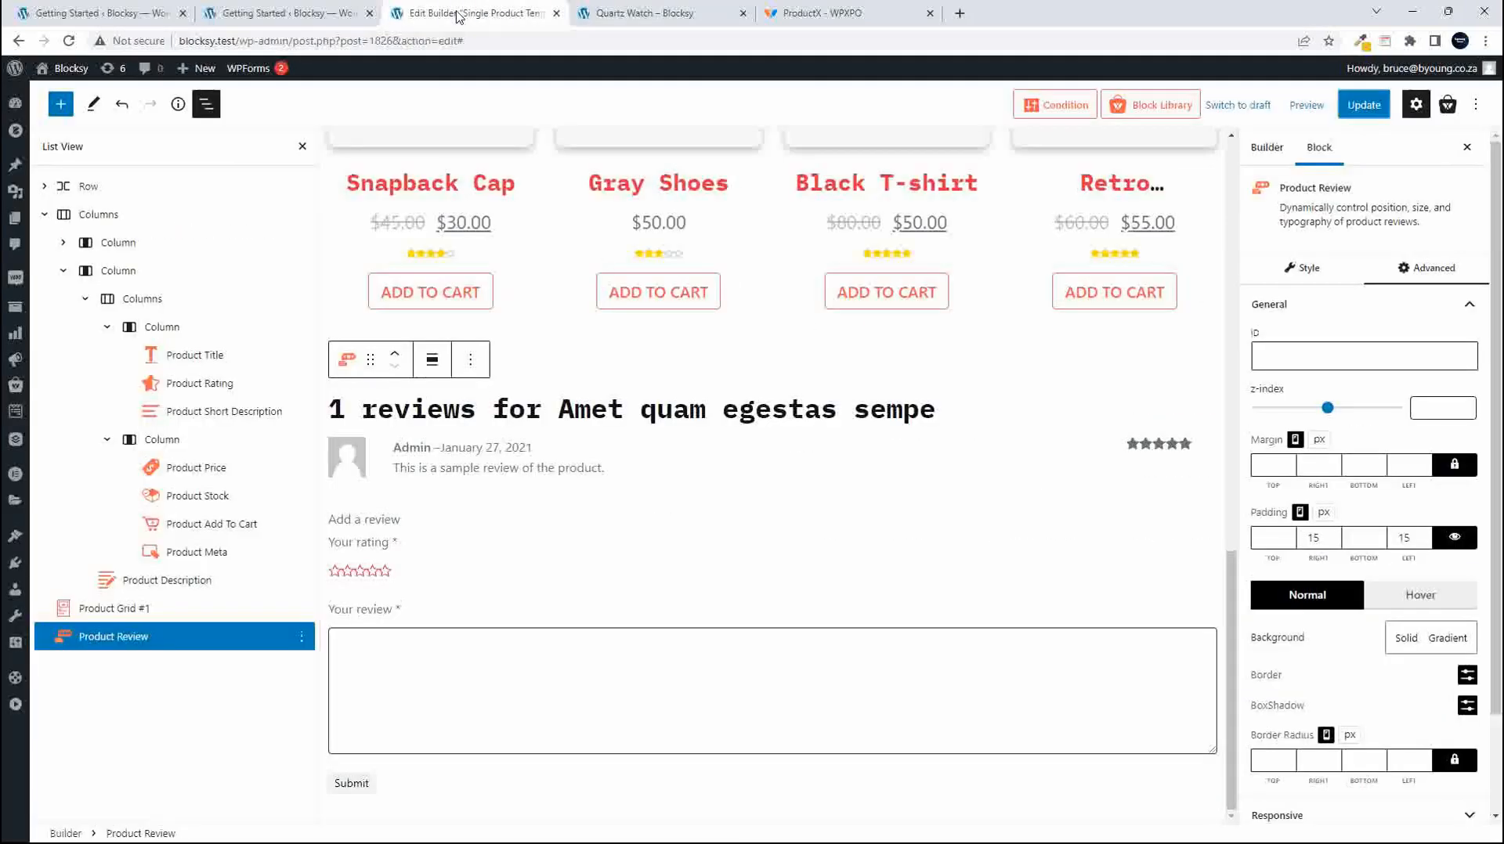
scroll(807, 625, "up", 1)
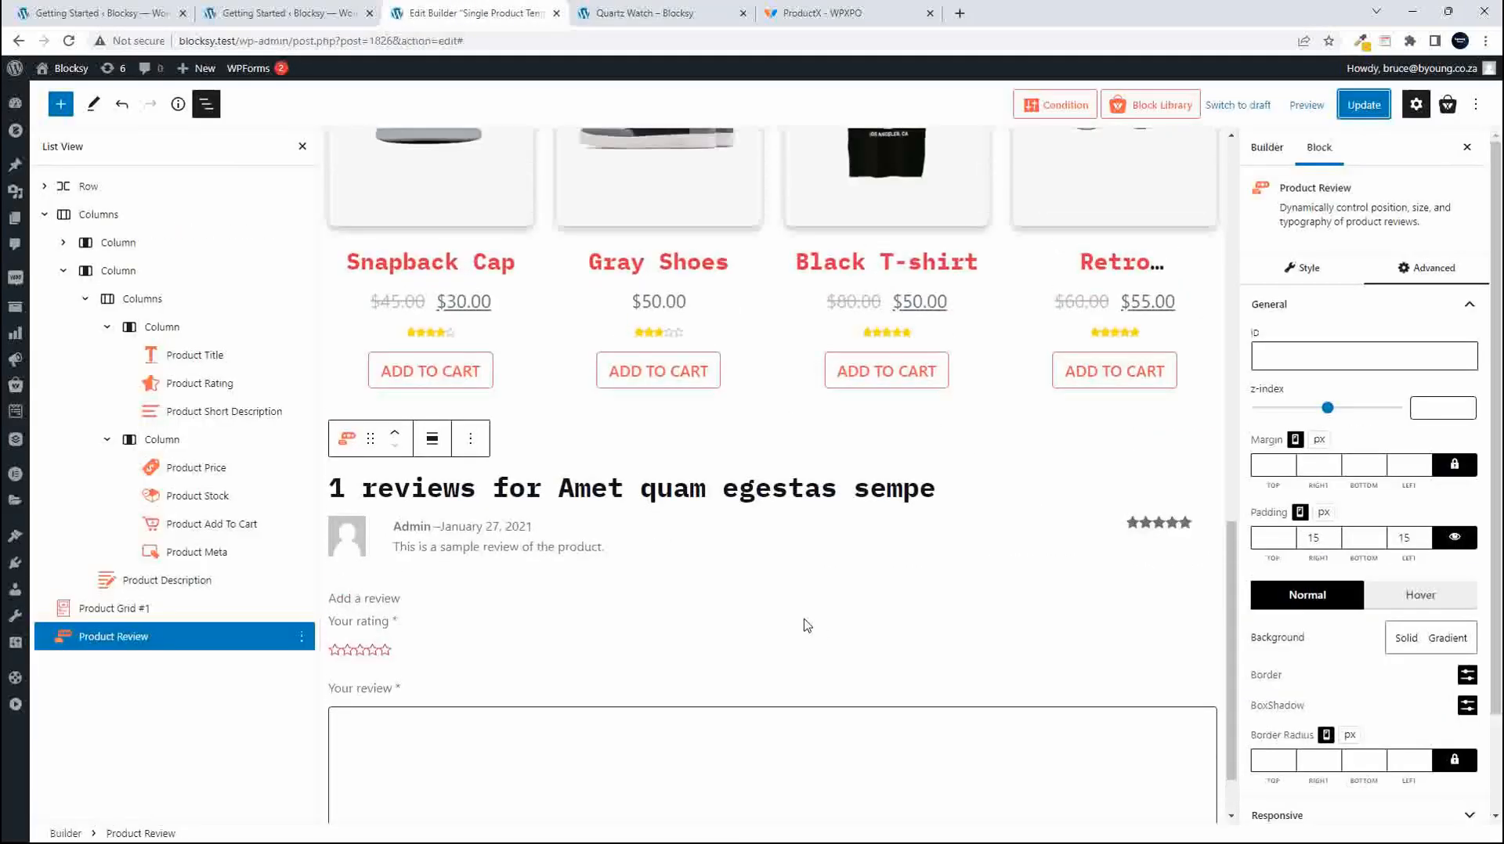
left_click(205, 105)
scroll(820, 680, "up", 10)
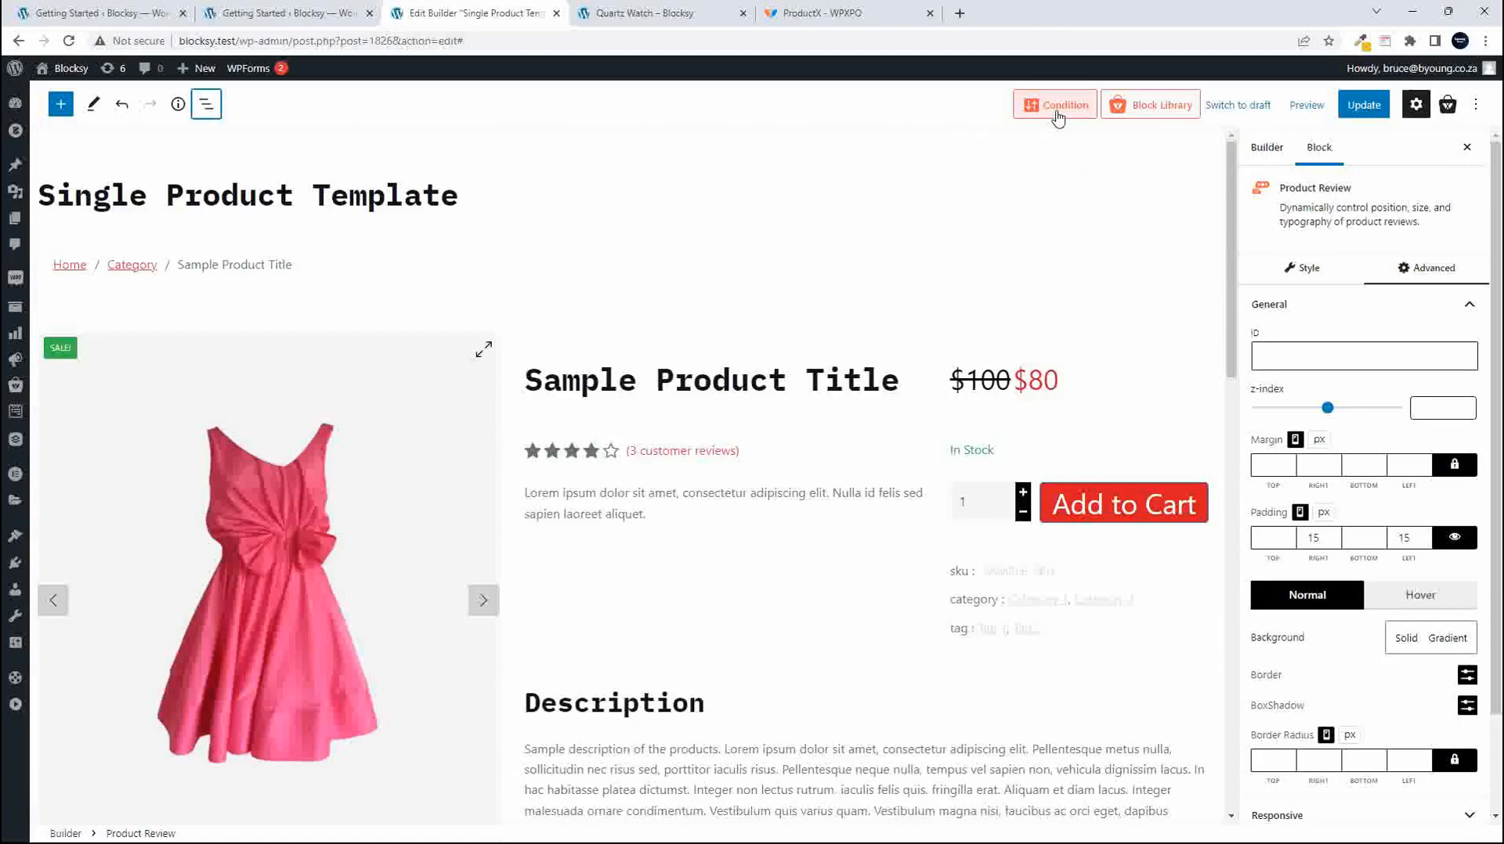
Open the Black T-shirt product from the live shop's Products page to check which template it uses.
left_click(644, 13)
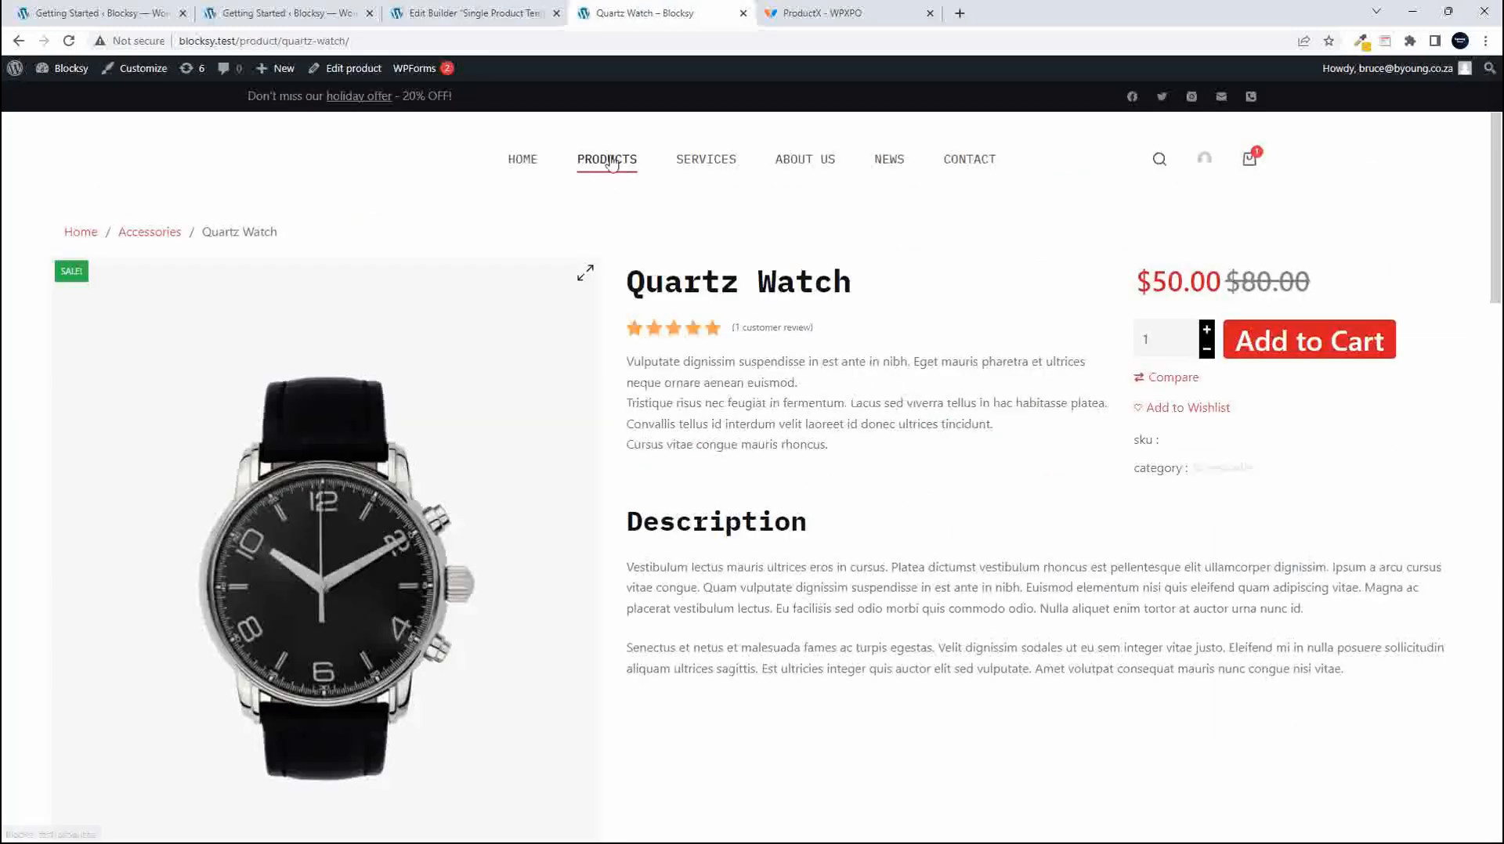
left_click(612, 163)
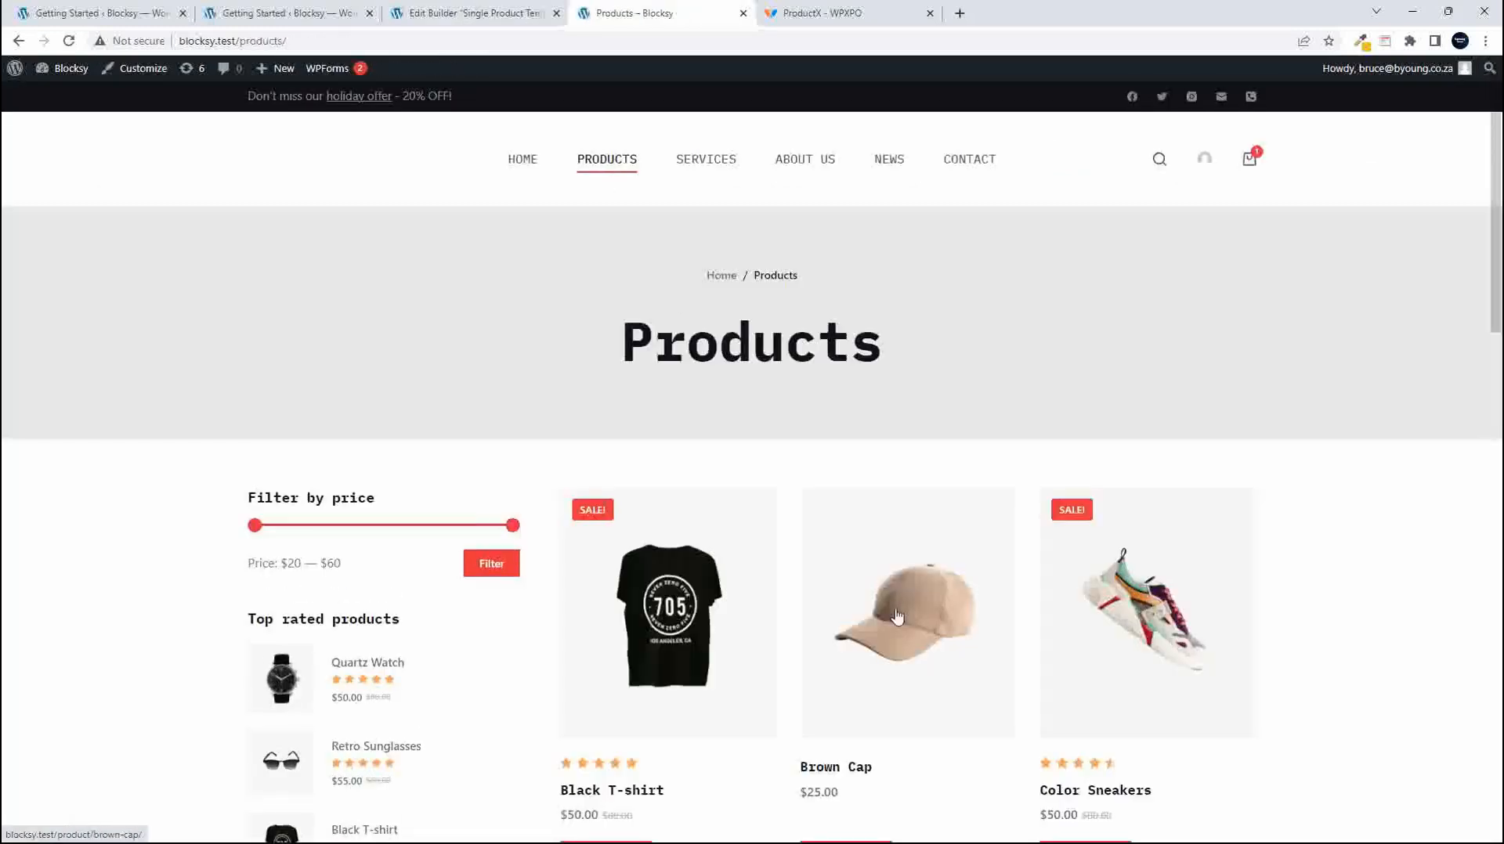
scroll(893, 599, "down", 4)
scroll(896, 601, "down", 2)
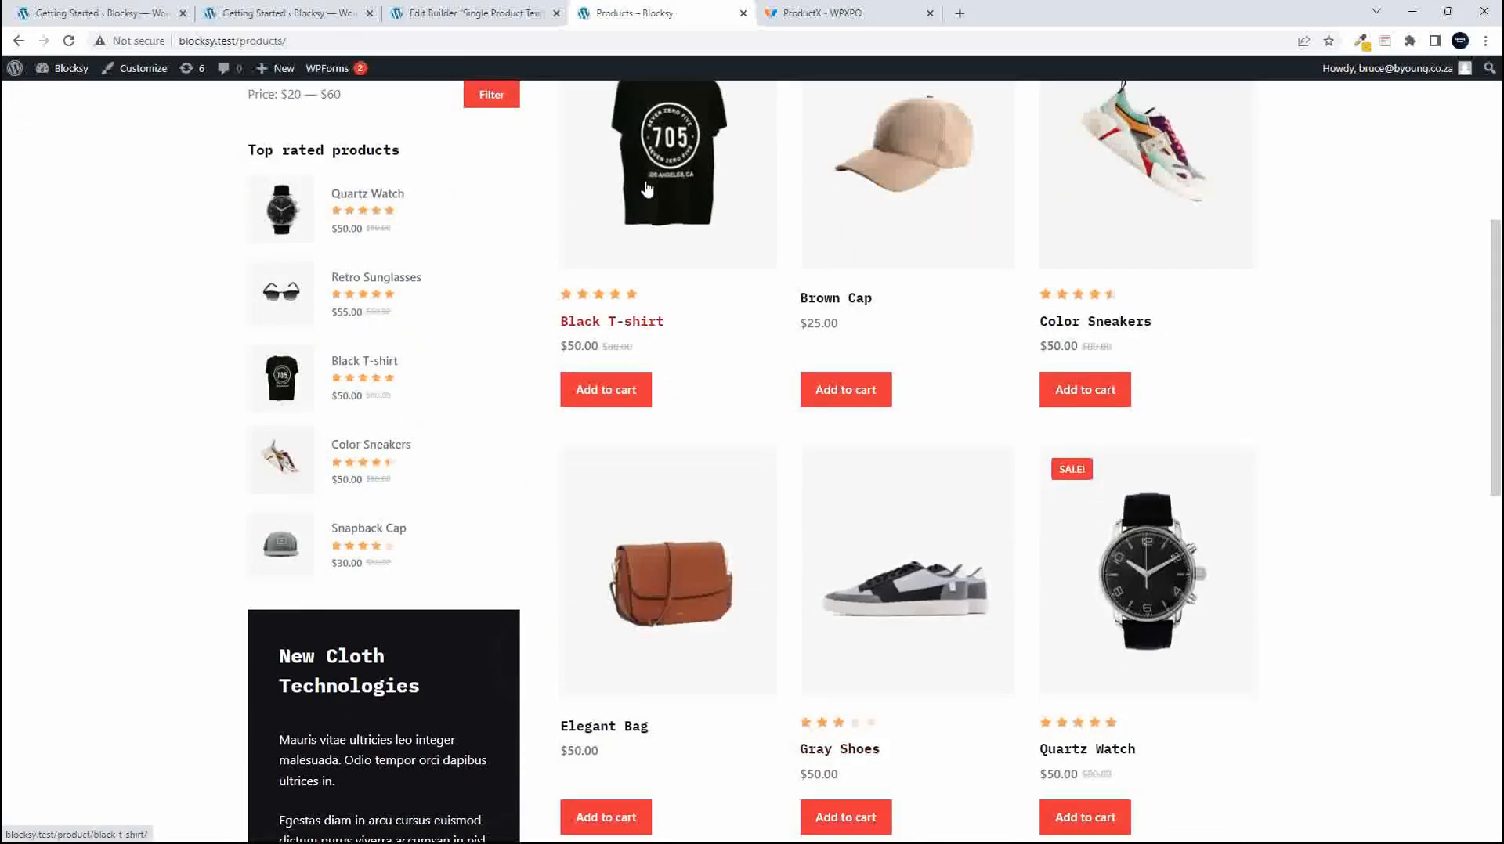
left_click(638, 235)
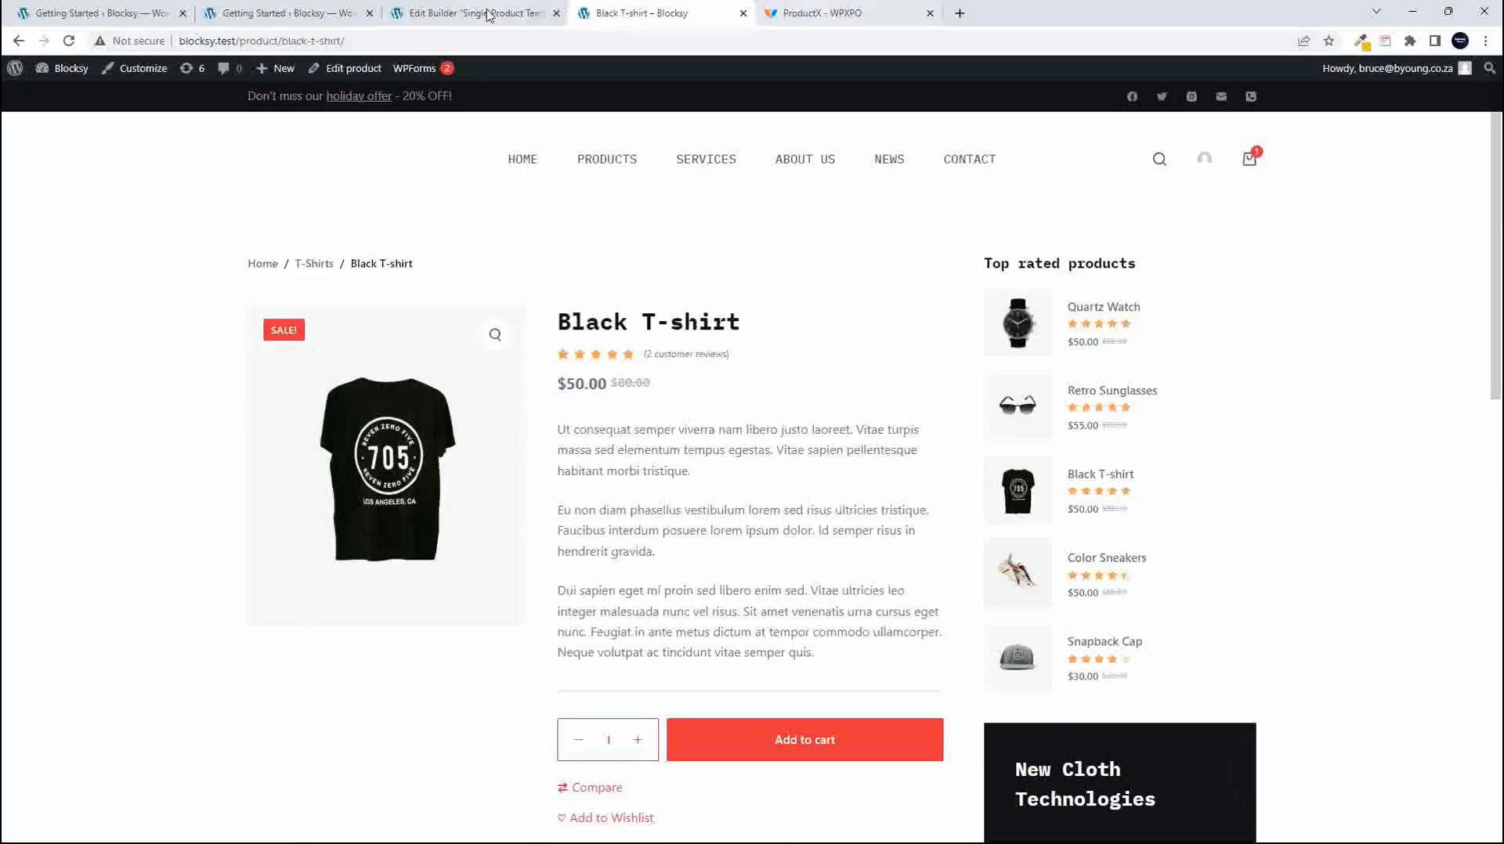
Set the template's display condition to include all Products, save the condition, and update the template.
left_click(461, 14)
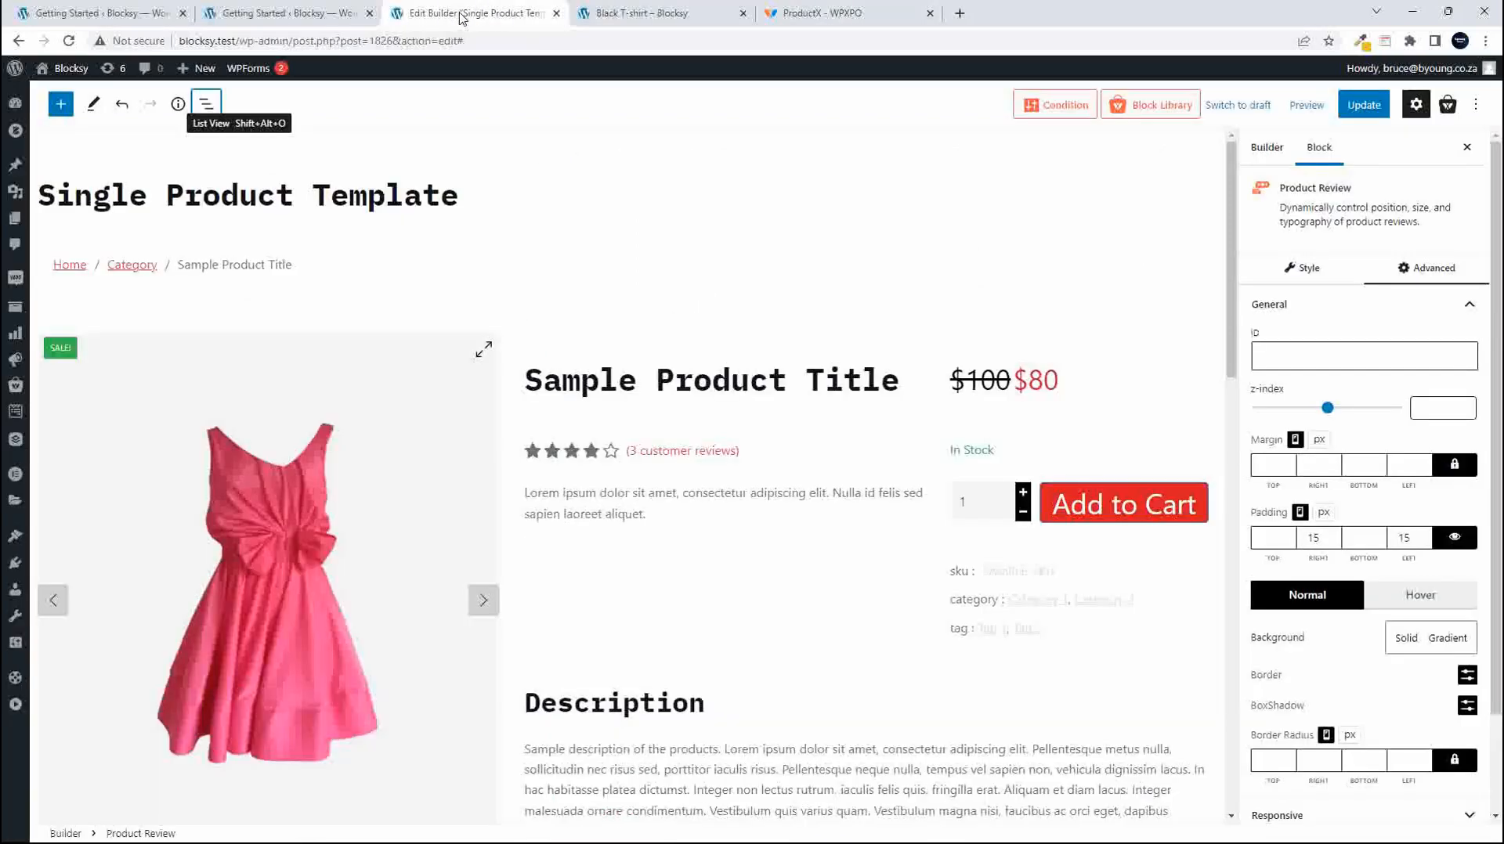
left_click(1052, 110)
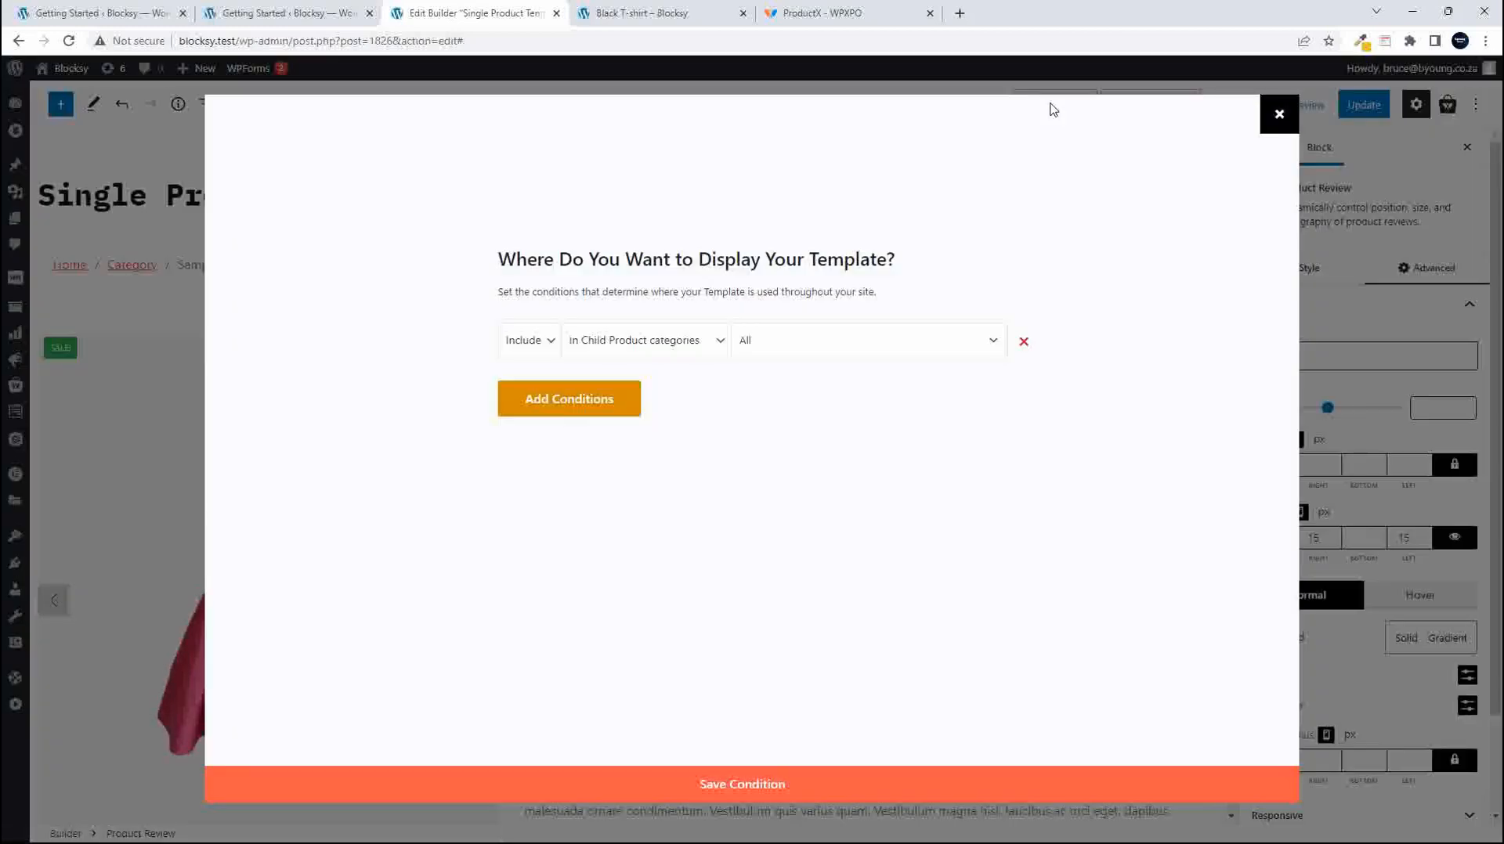
left_click(672, 340)
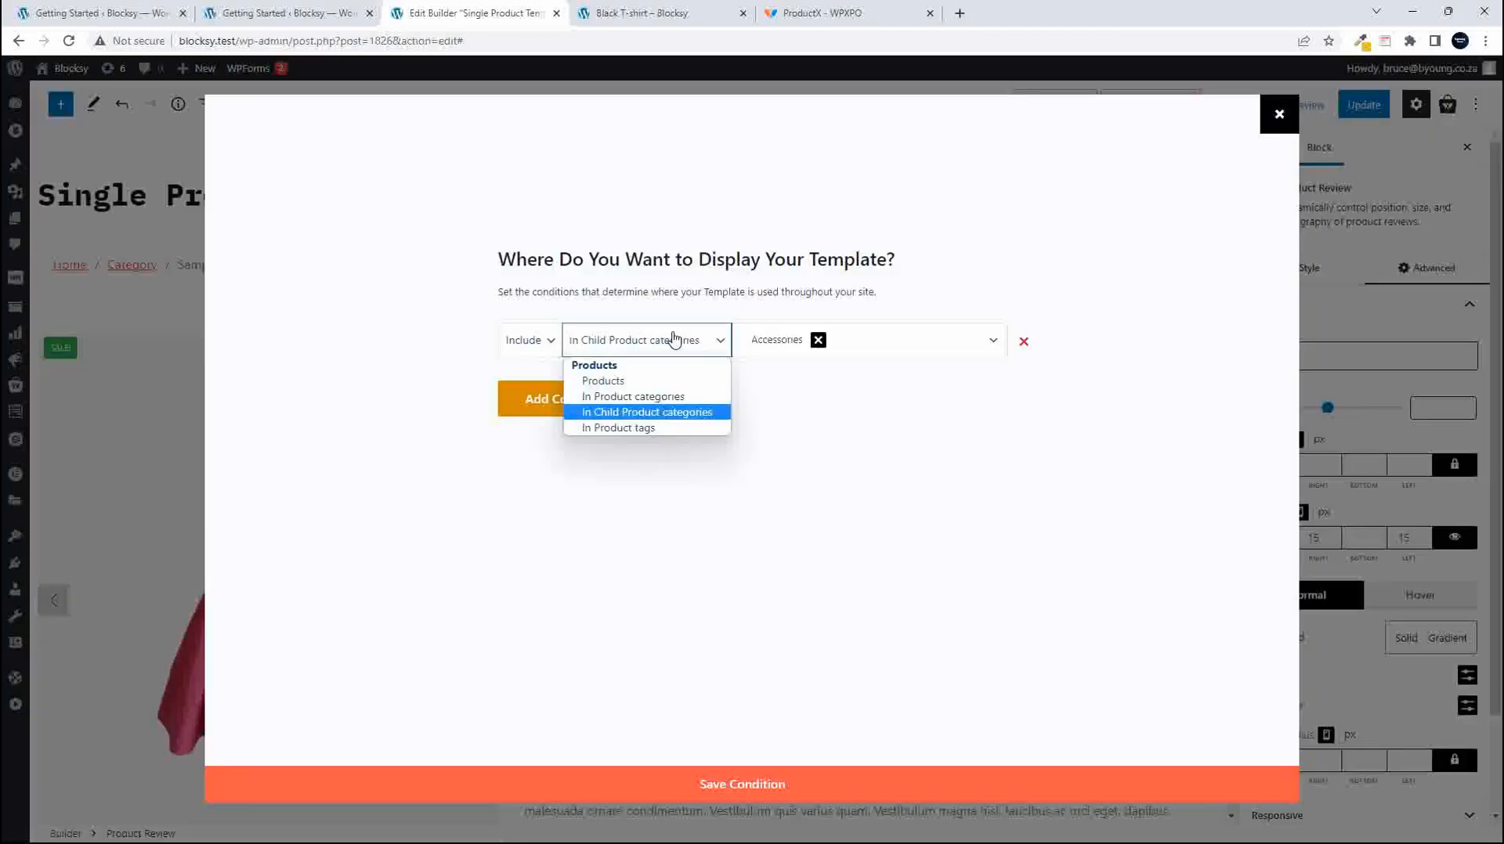
left_click(603, 382)
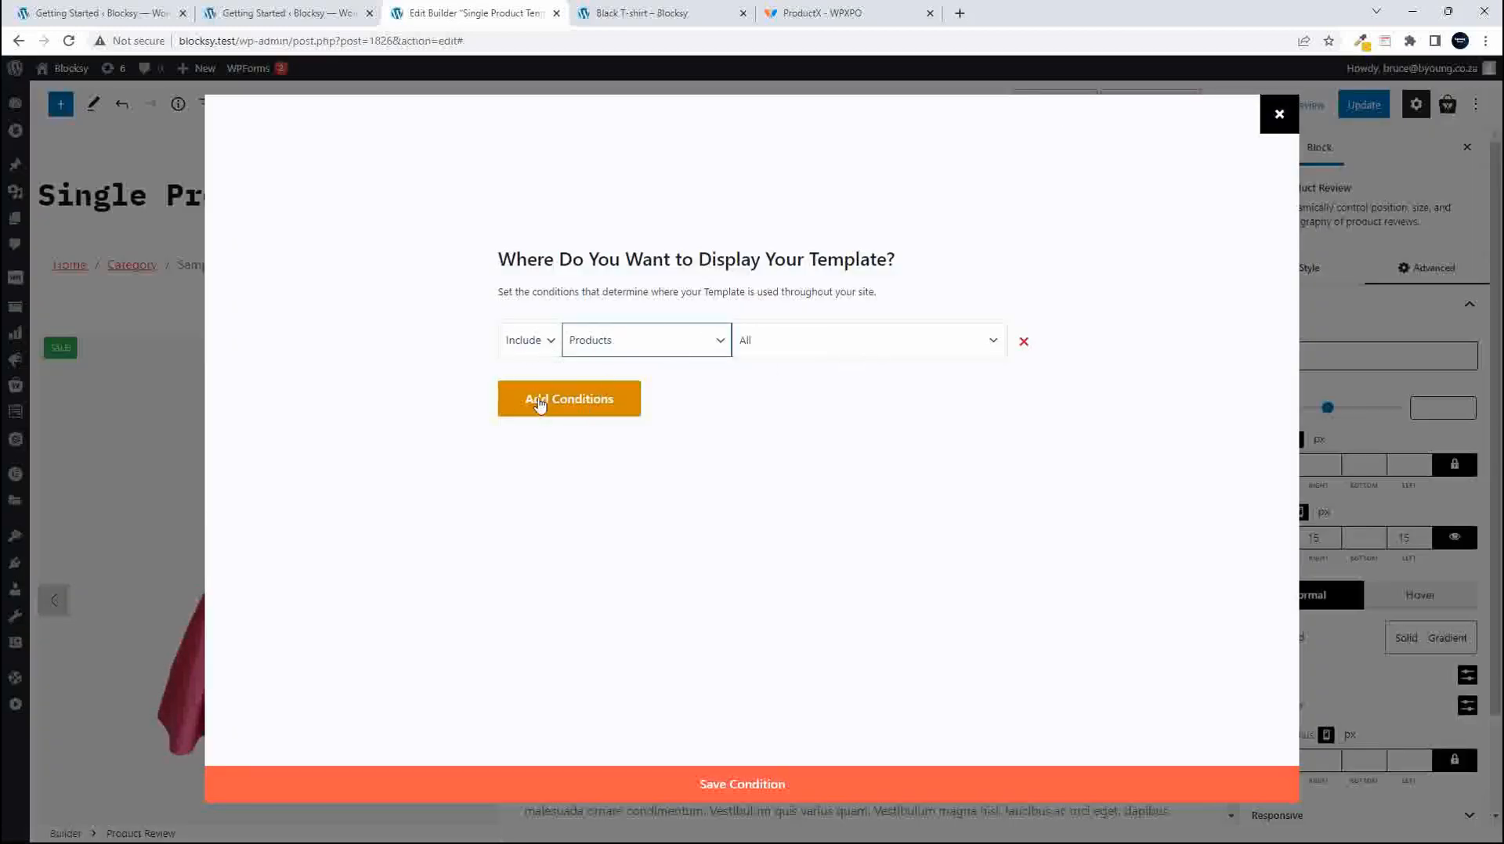
left_click(744, 786)
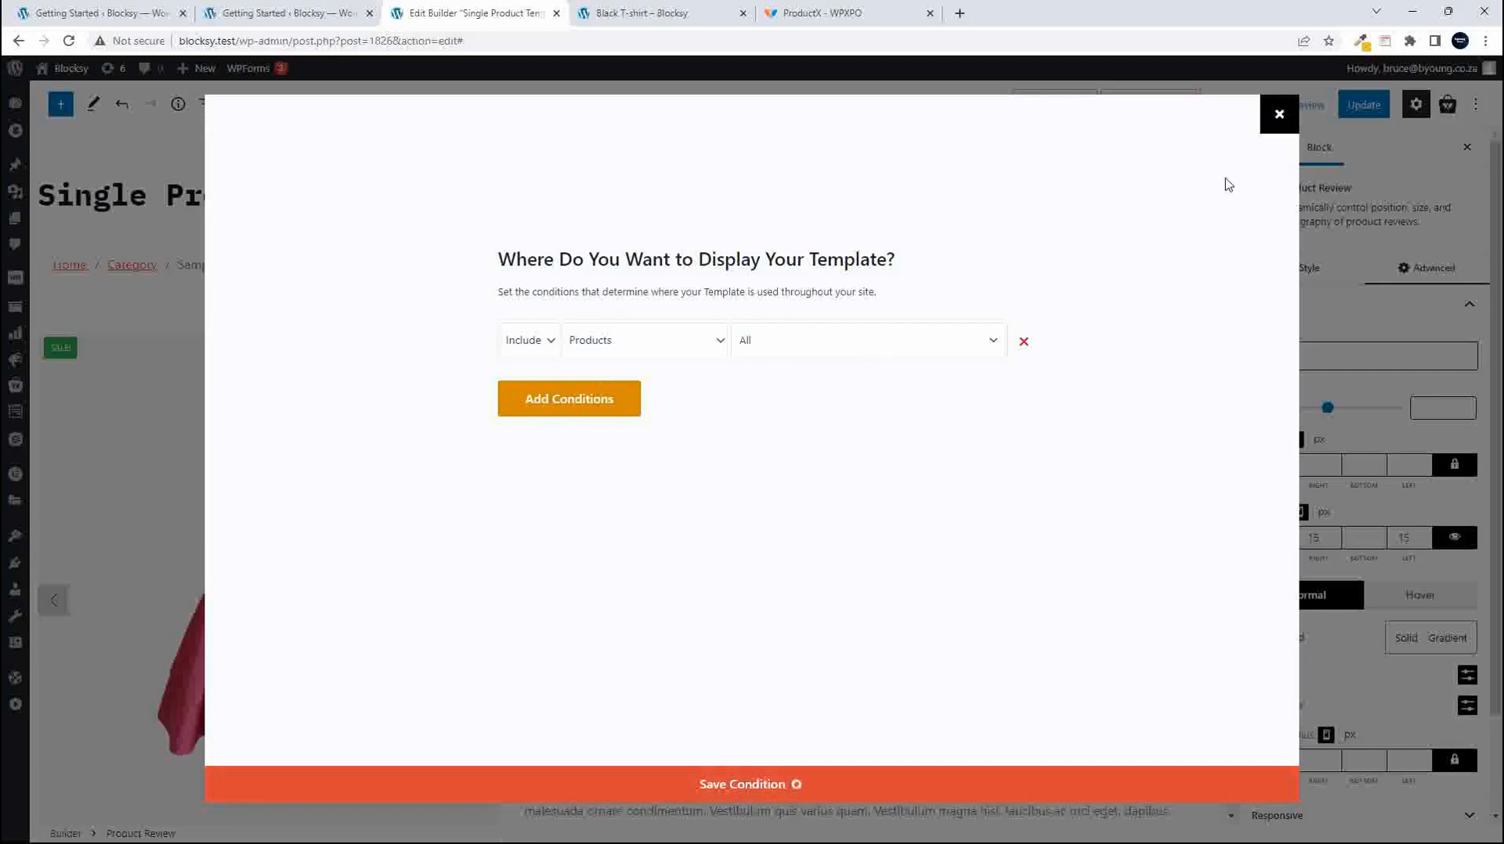
left_click(1280, 116)
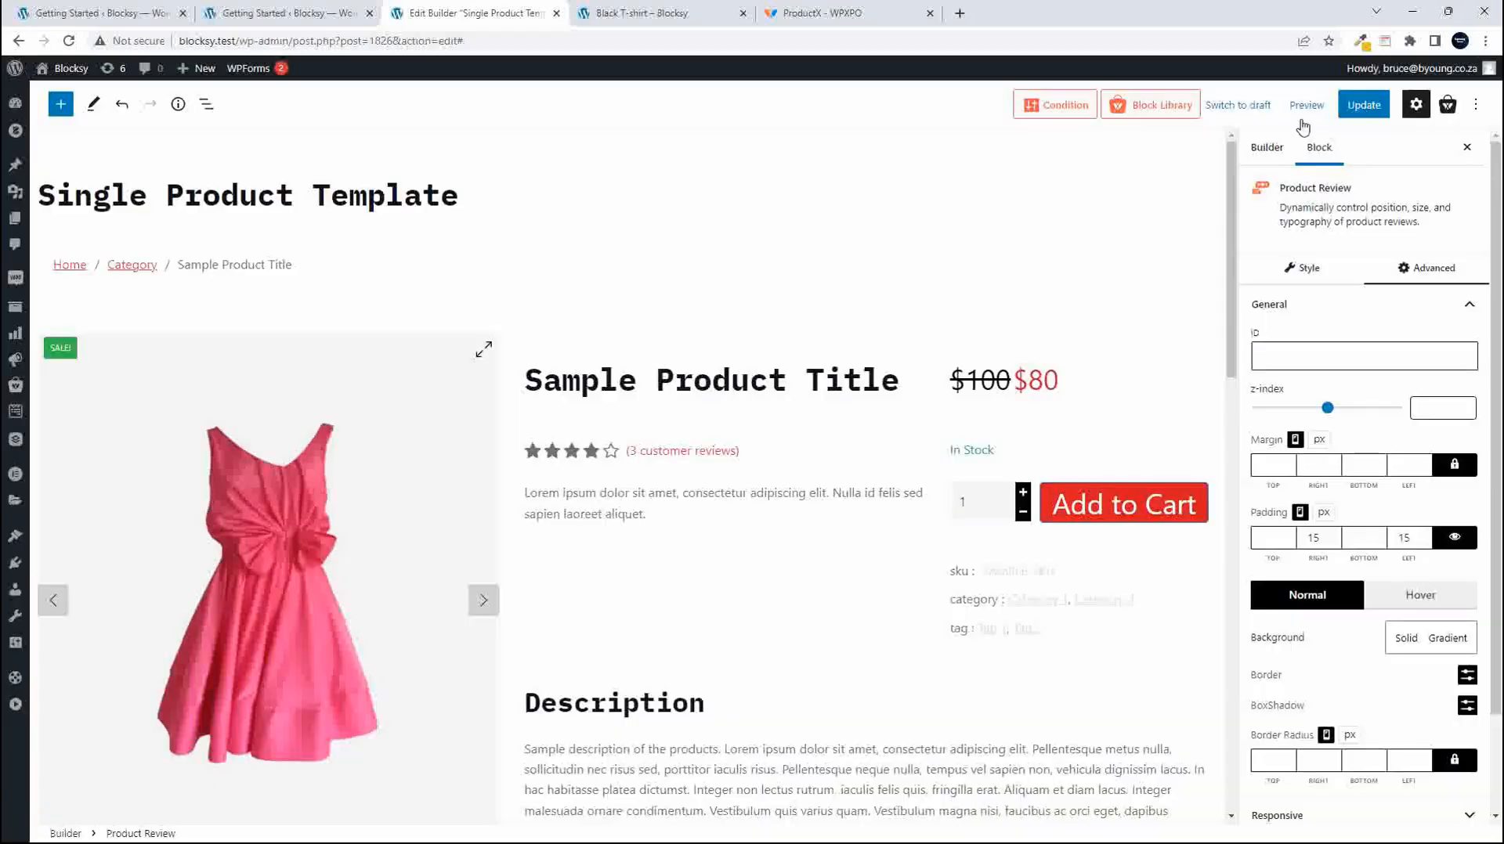
left_click(1363, 104)
Reload the Black T-shirt page to check whether the custom product template is applied.
left_click(660, 10)
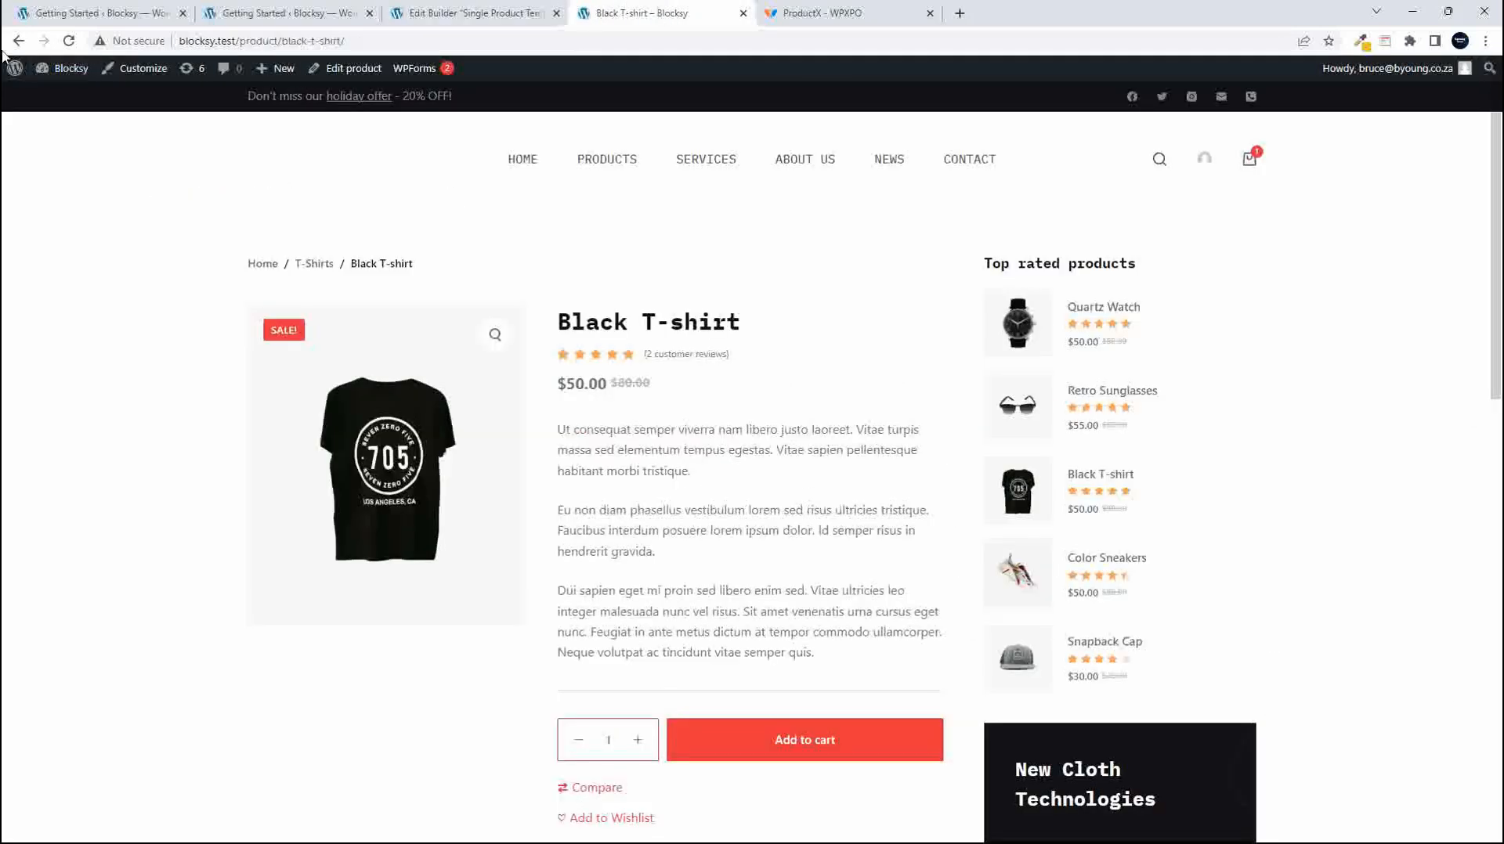
left_click(69, 41)
left_click(69, 42)
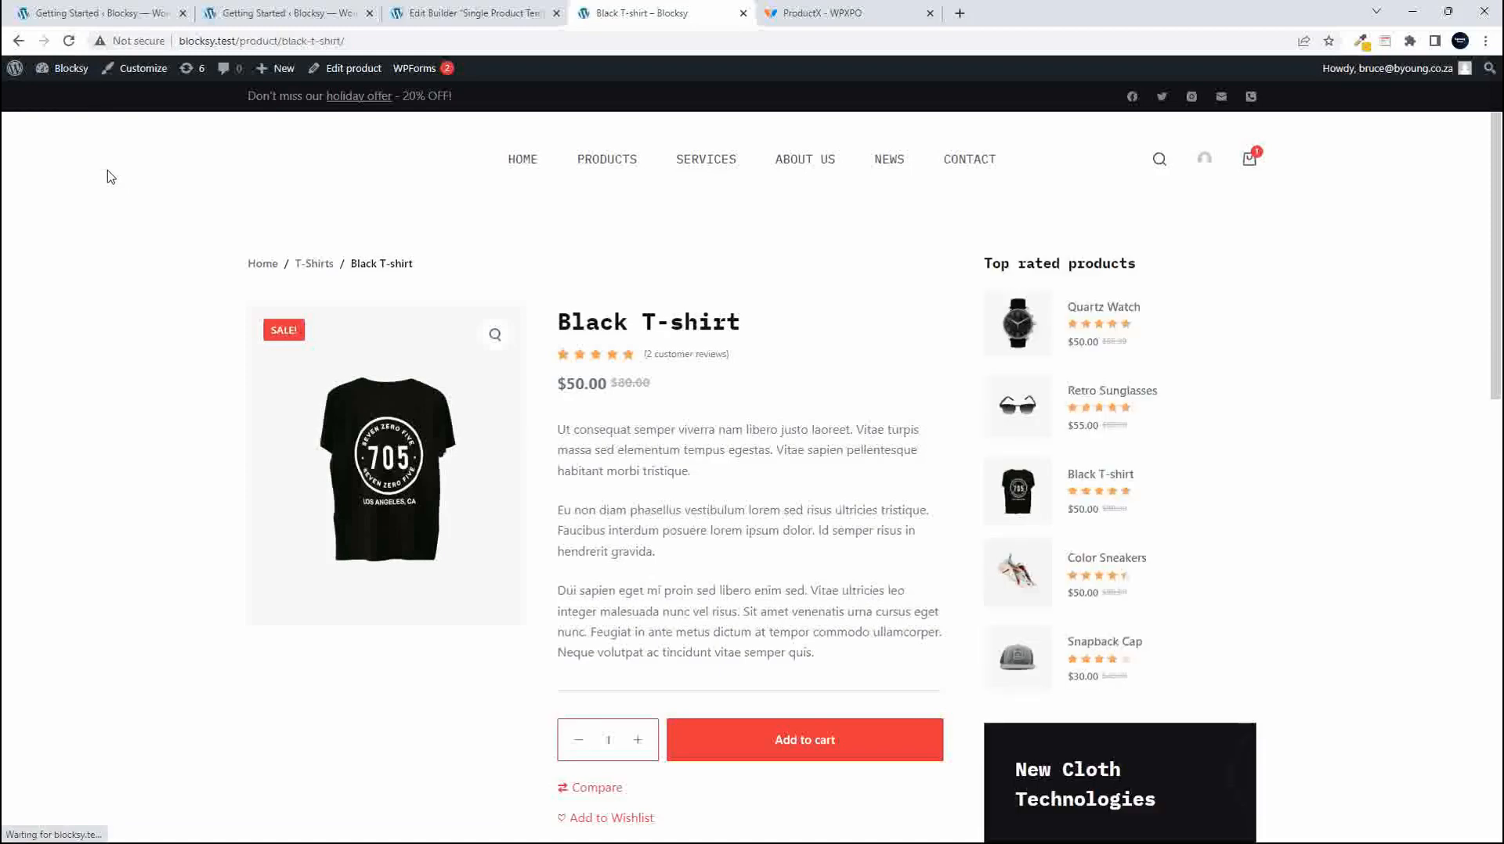
left_click(469, 13)
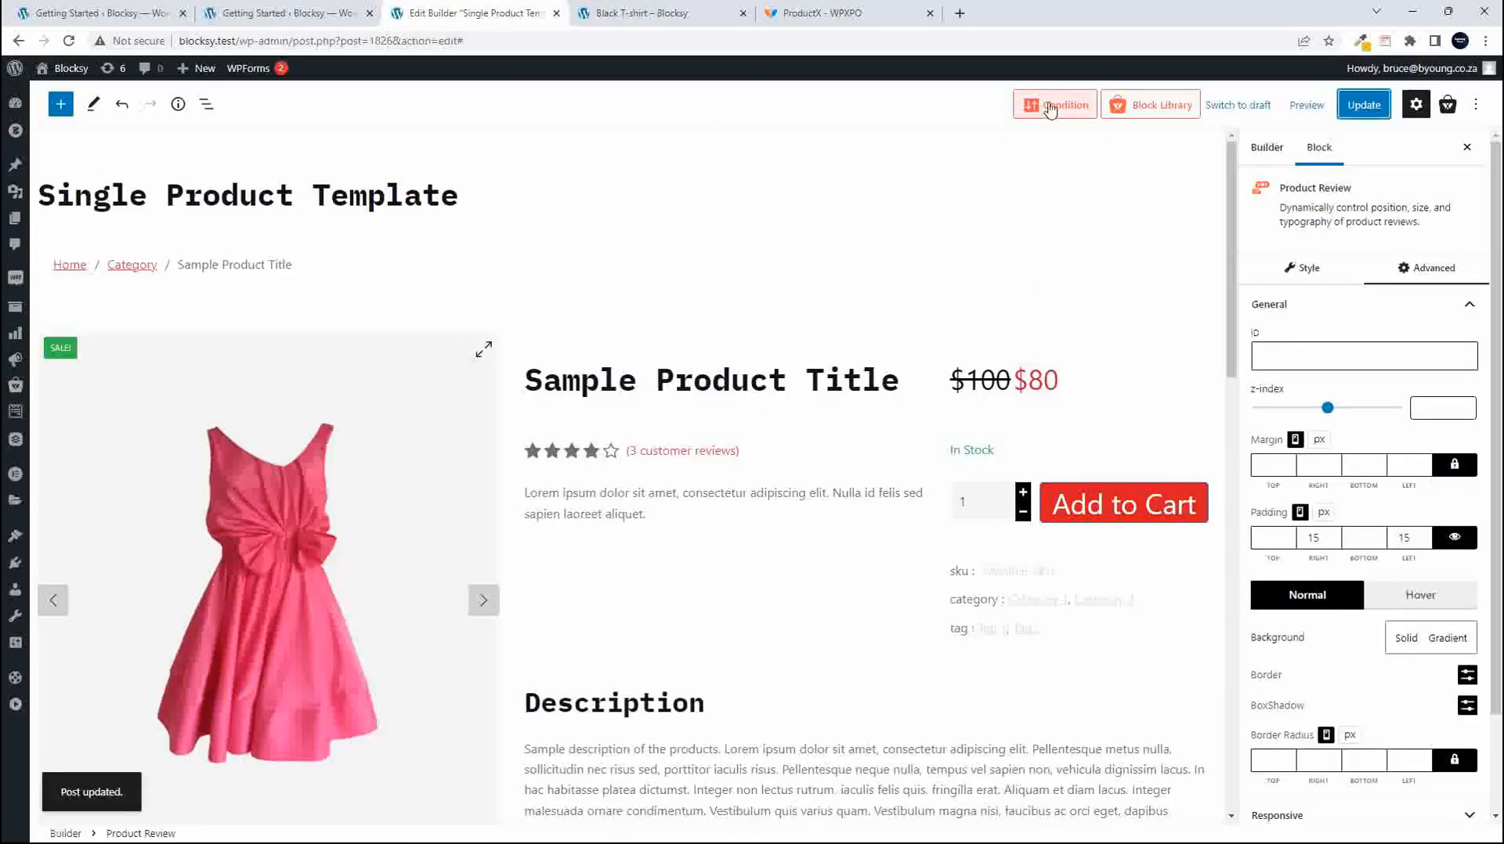
left_click(634, 13)
left_click(70, 41)
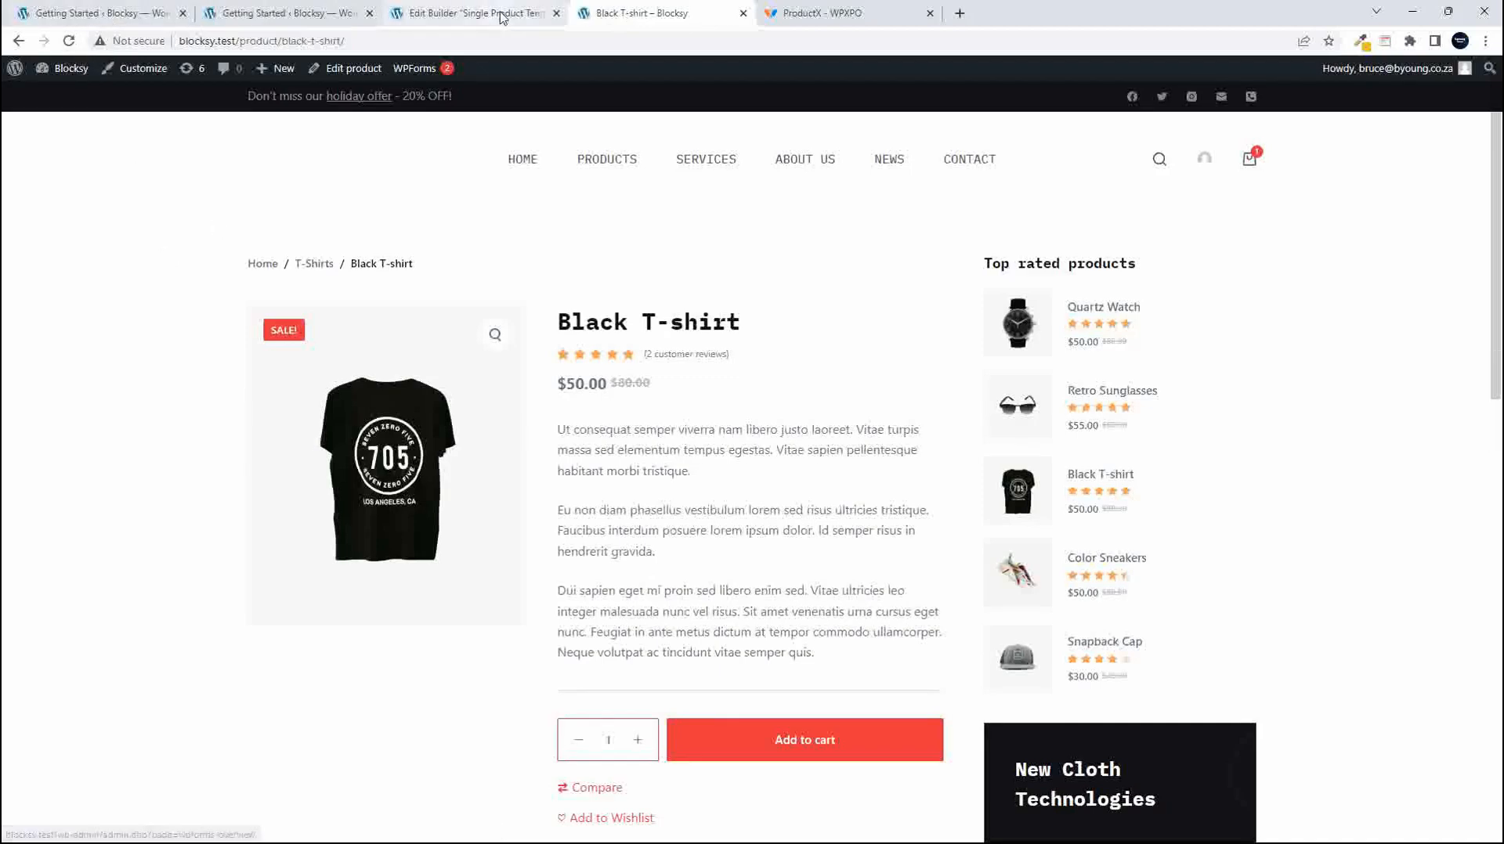
Save the template's display condition again with Include, Products and All, and update the template once more.
left_click(499, 13)
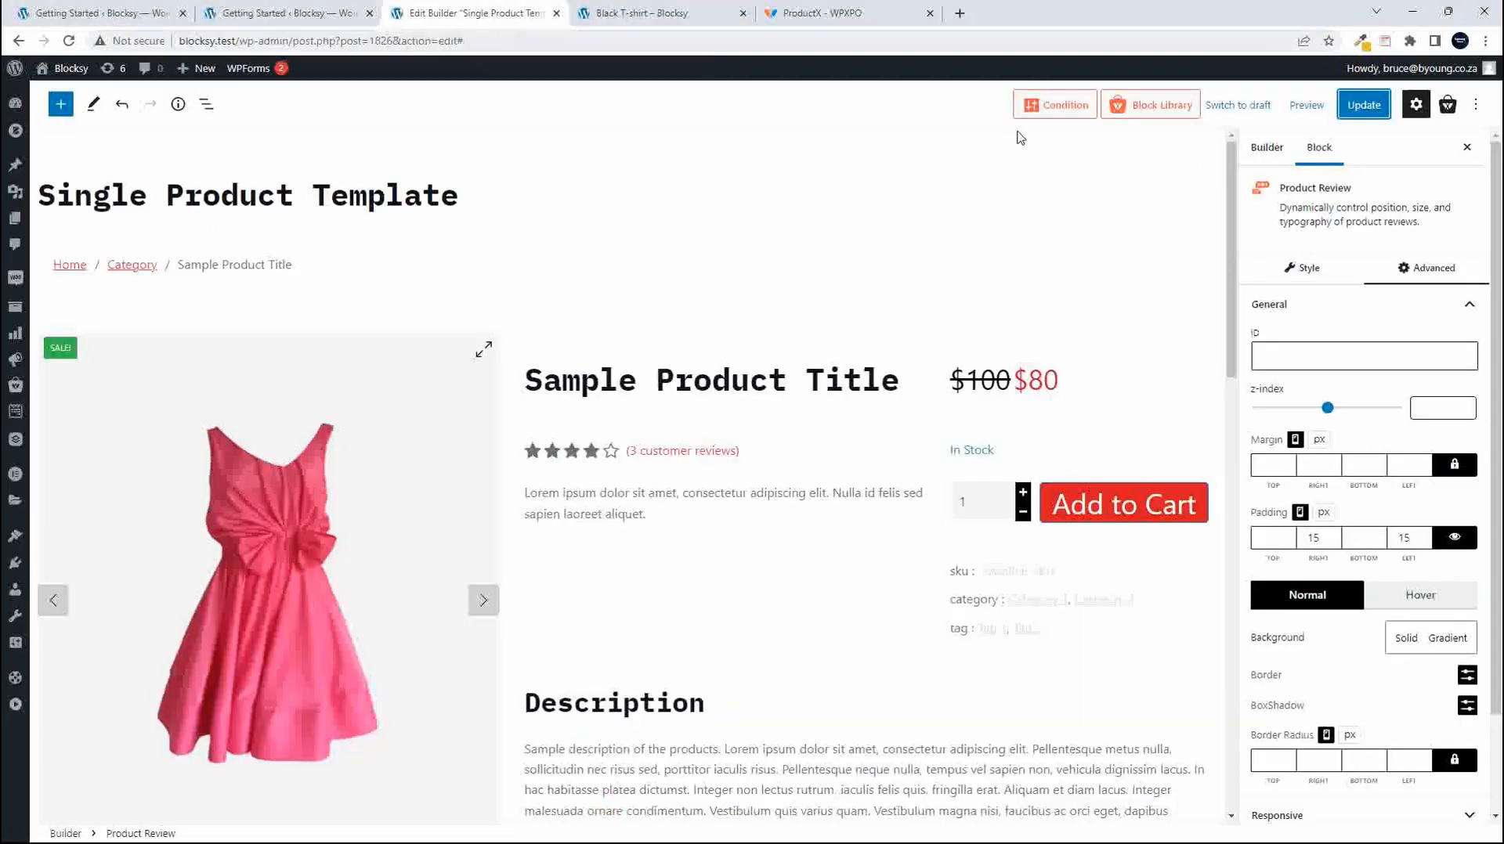
left_click(1067, 110)
left_click(528, 352)
left_click(655, 346)
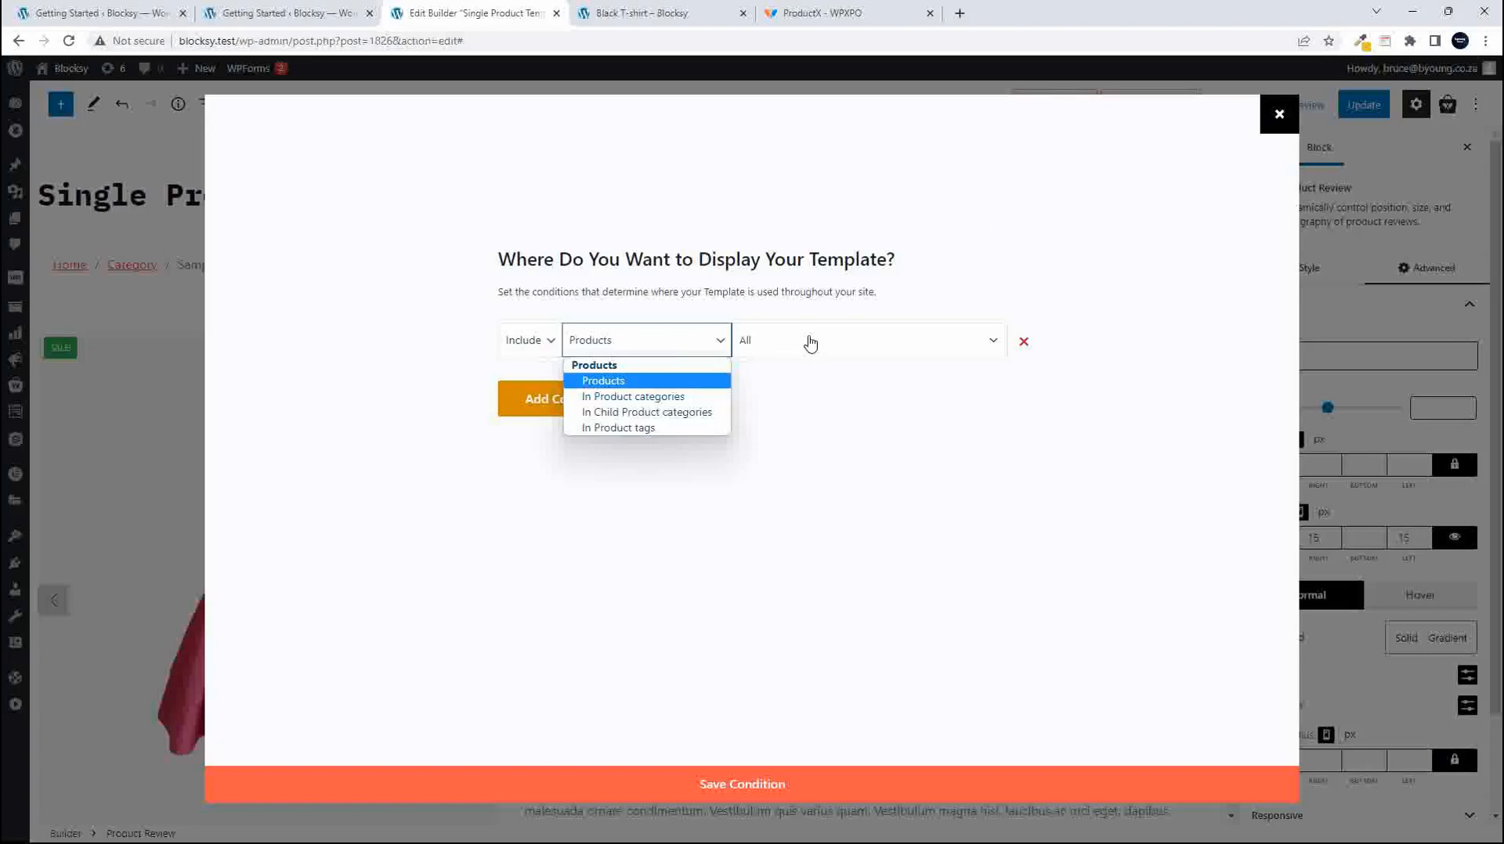
left_click(748, 786)
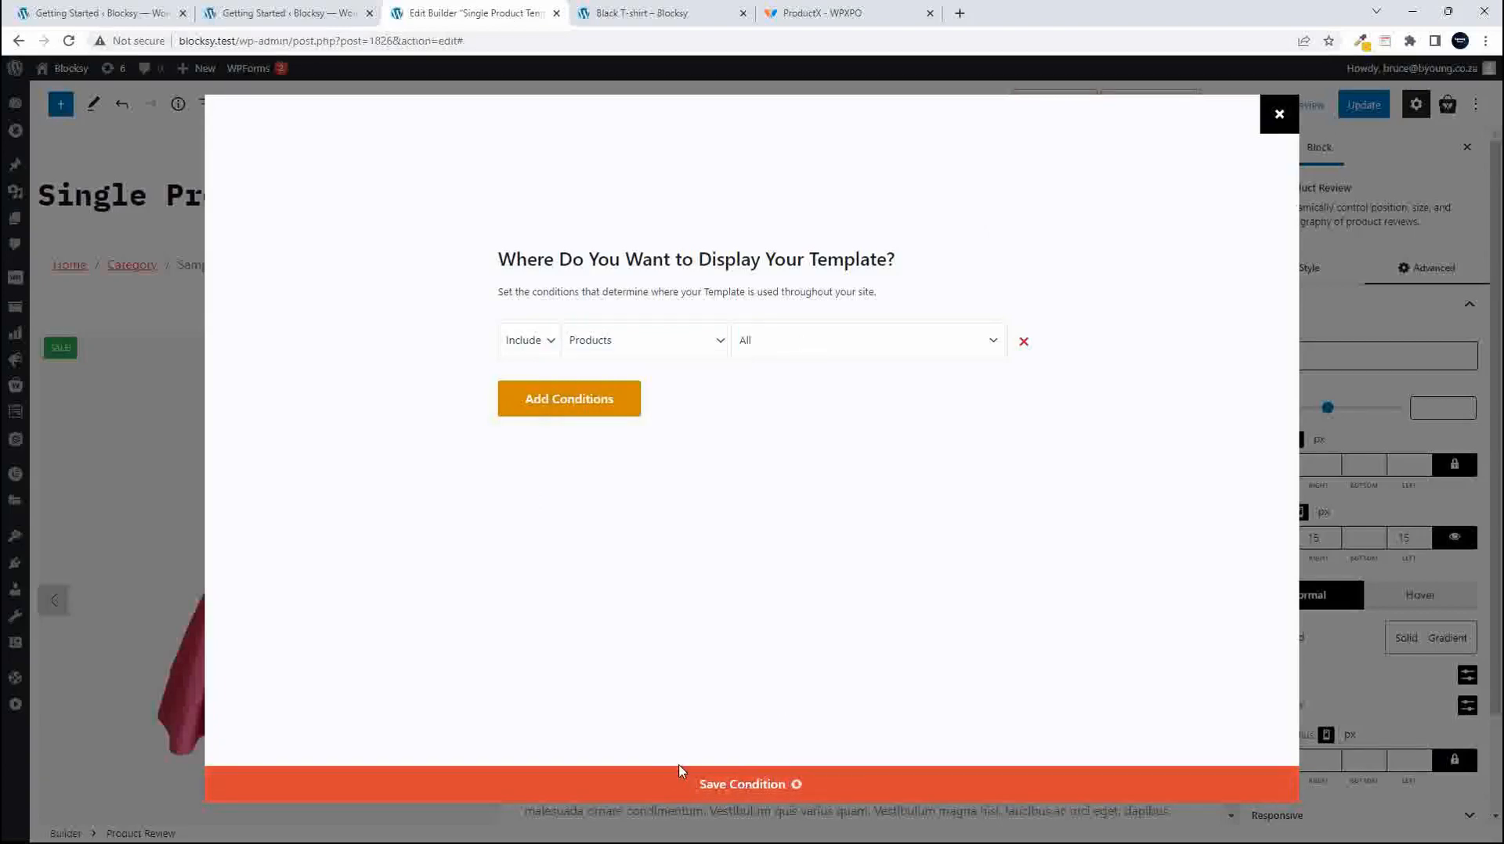
left_click(1278, 116)
left_click(1363, 104)
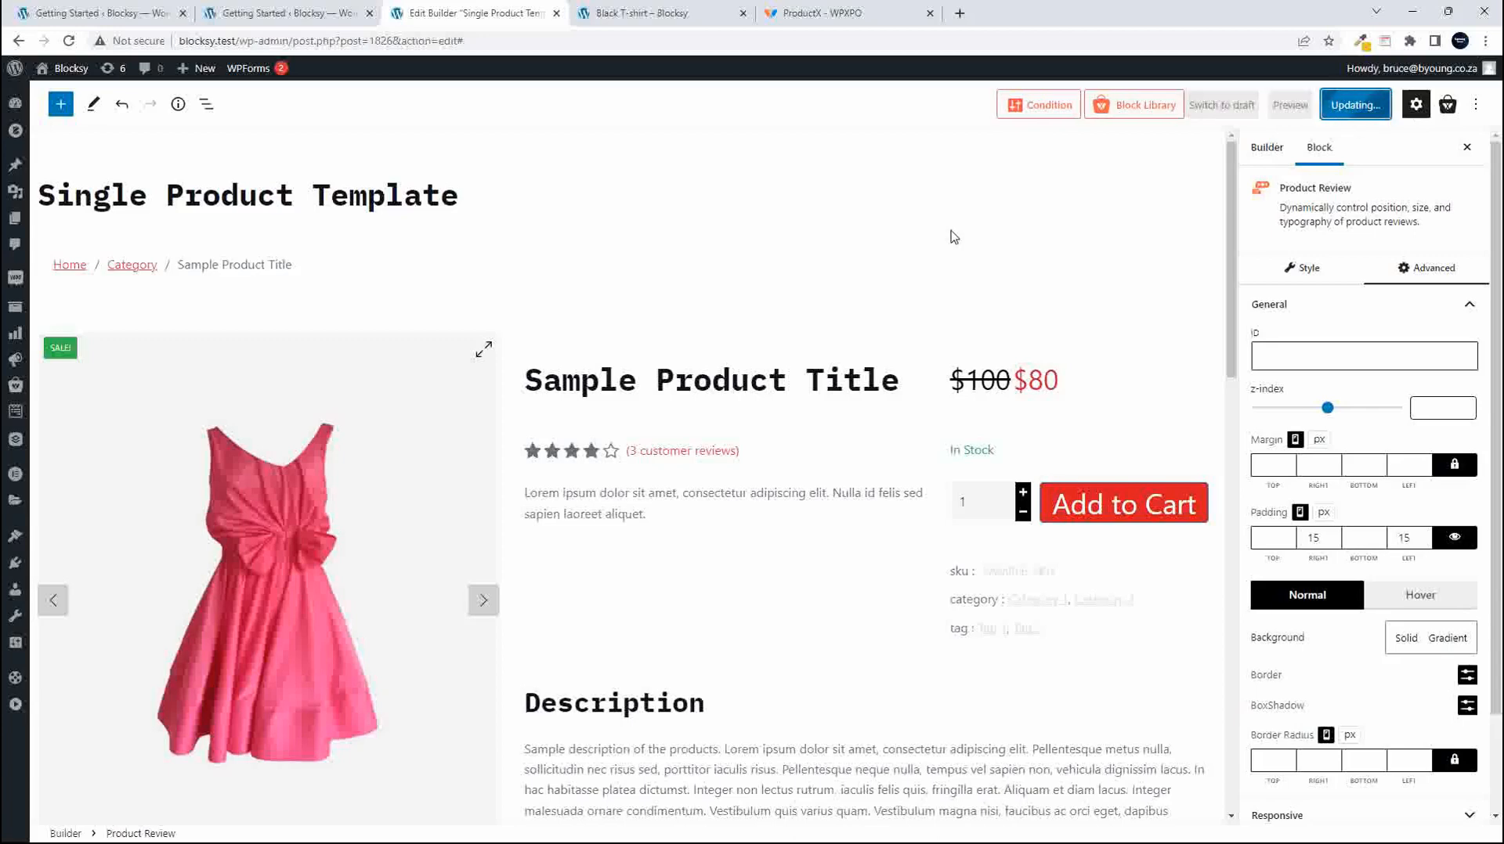
Reload the Black T-shirt product page again to see which product template it shows after the condition update.
left_click(653, 13)
left_click(69, 40)
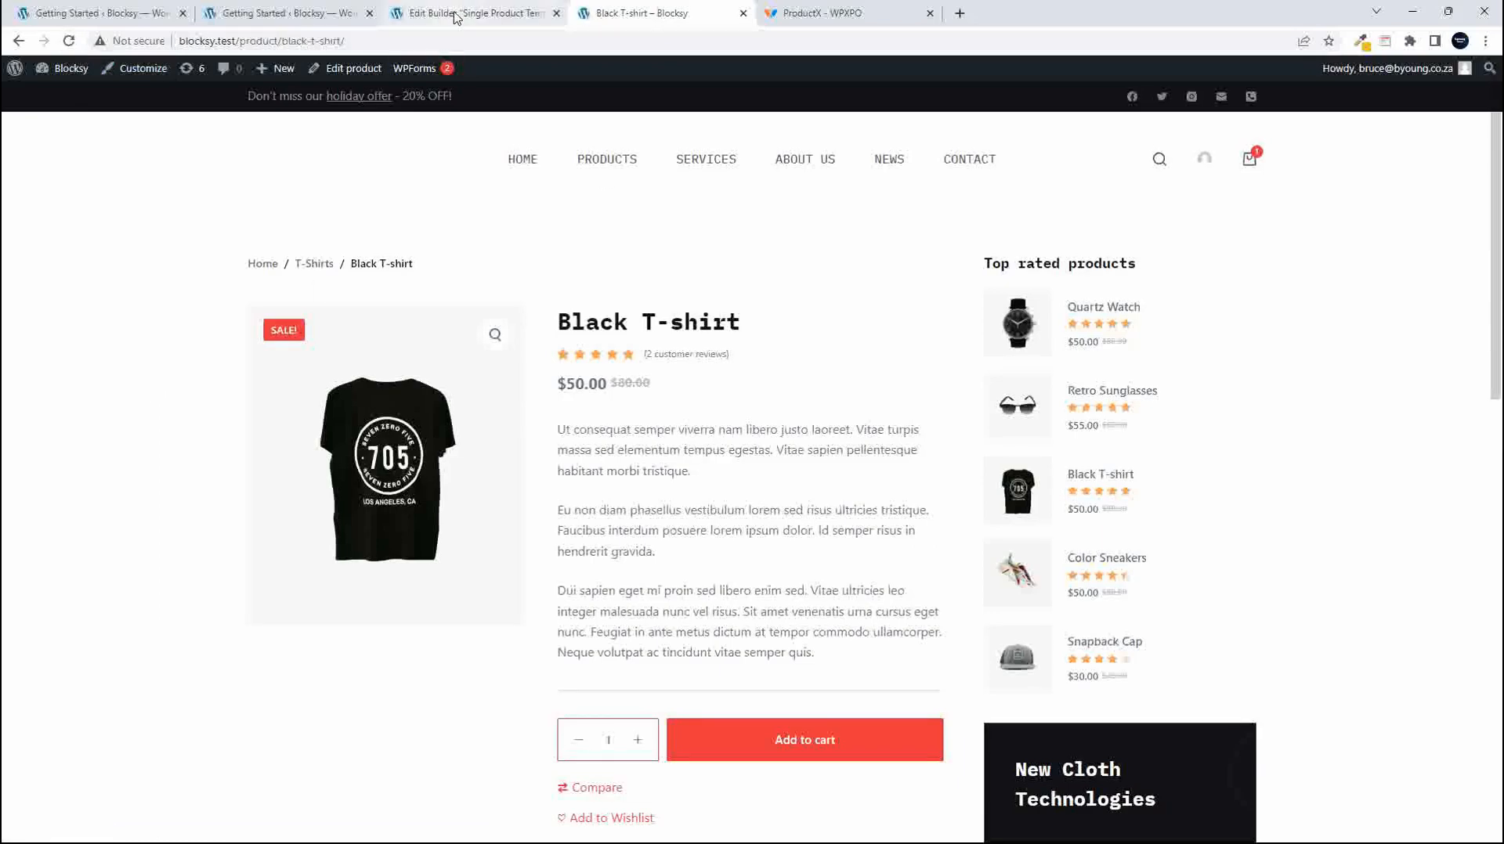
Change the product template's existing display condition to include In Product categories with All selected.
left_click(457, 15)
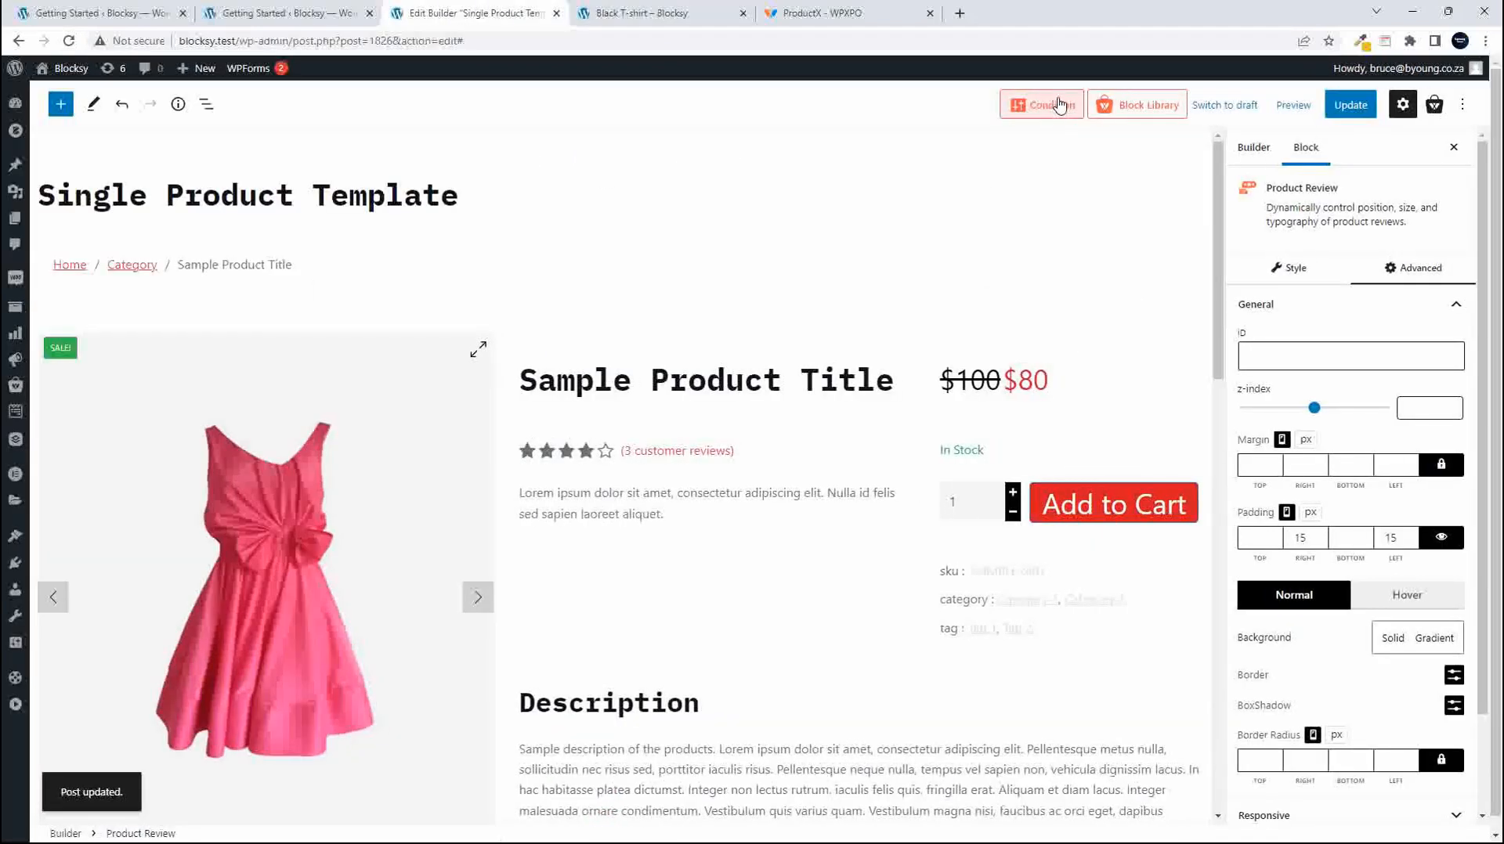
left_click(1051, 112)
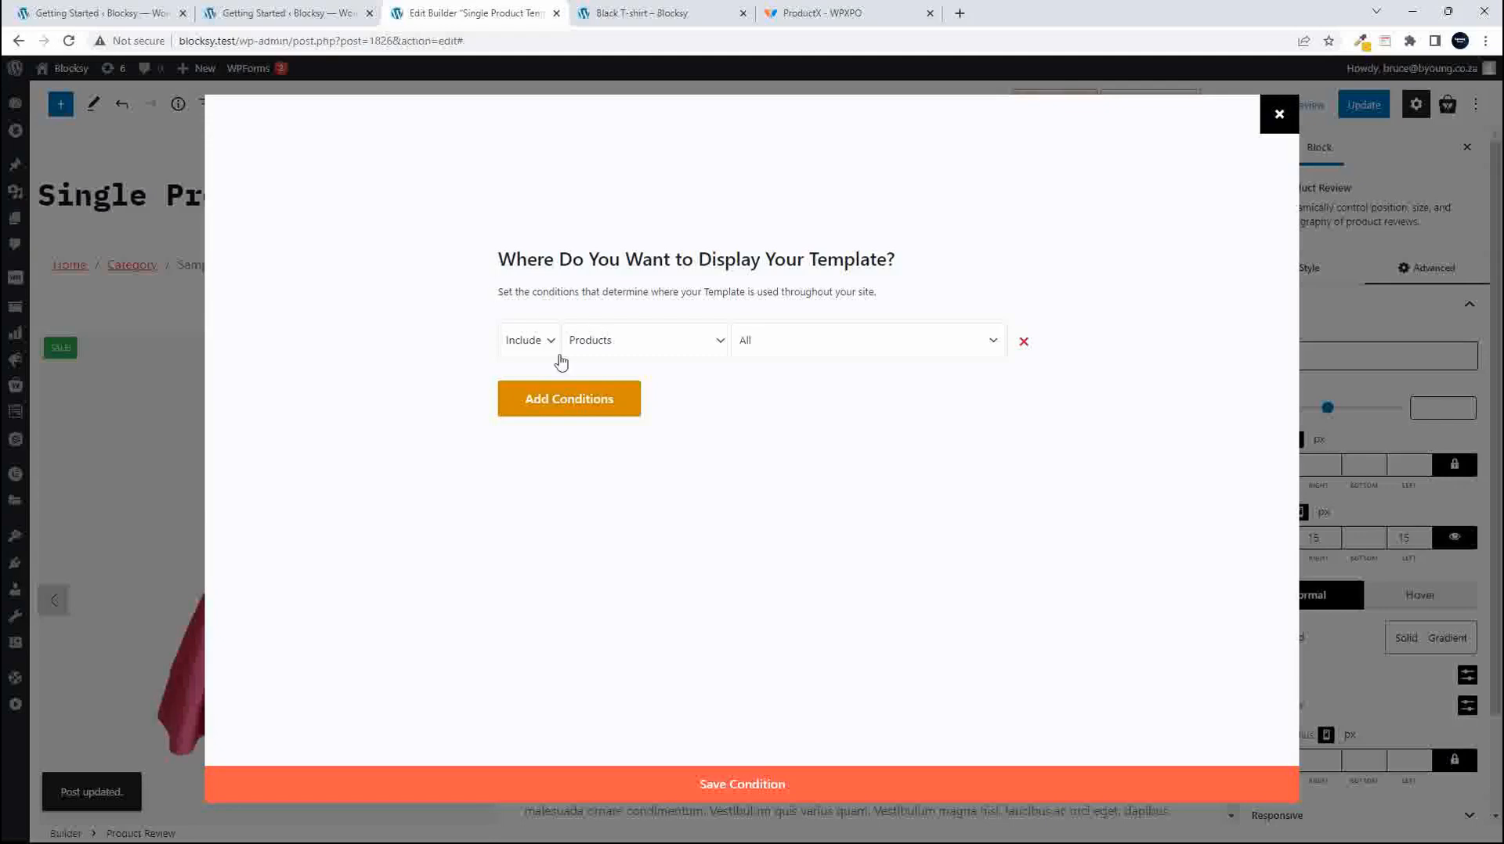
left_click(657, 352)
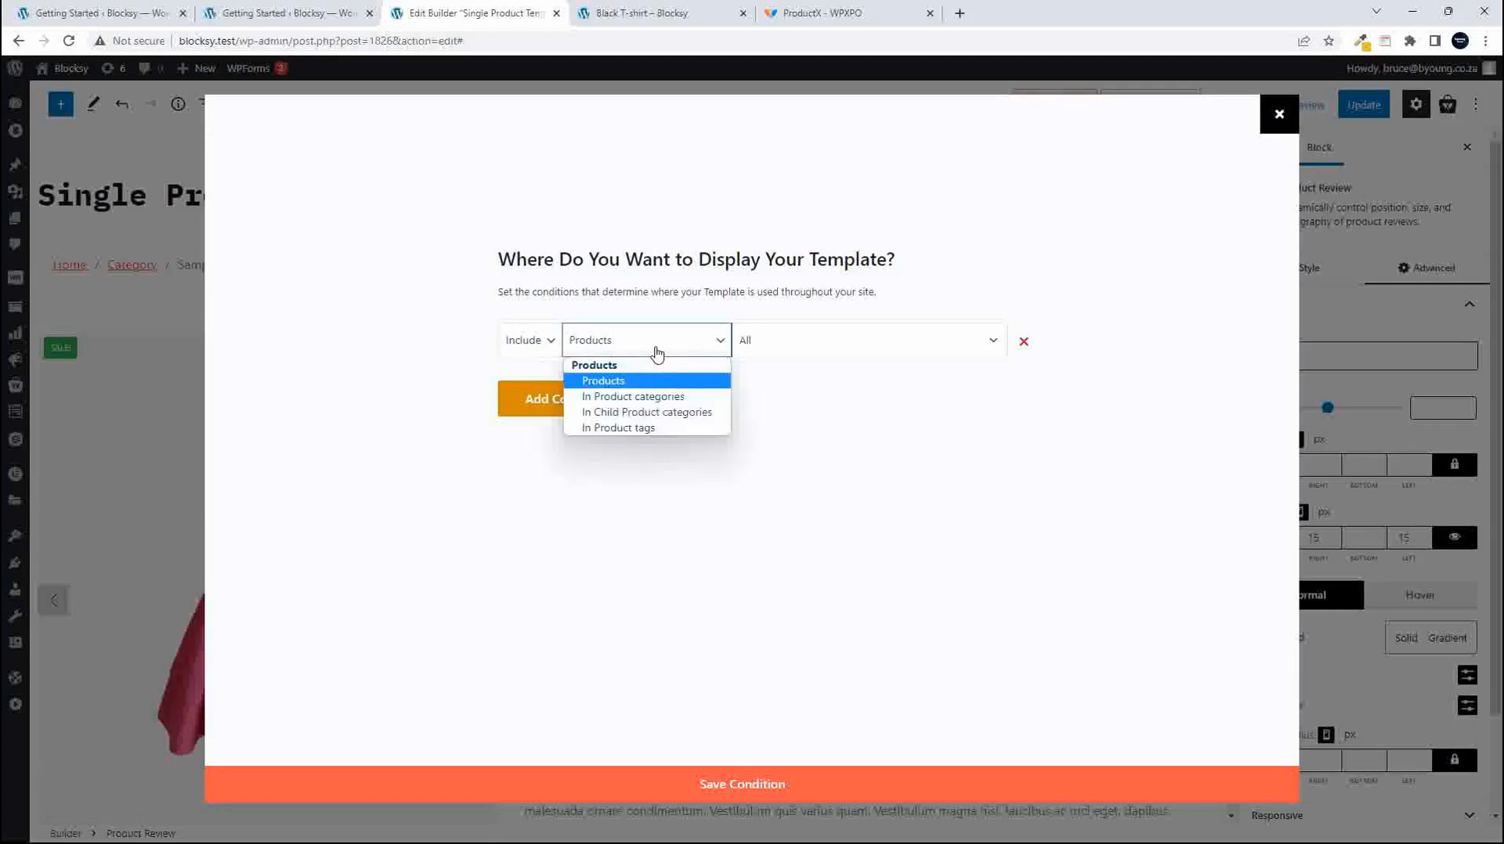
left_click(660, 397)
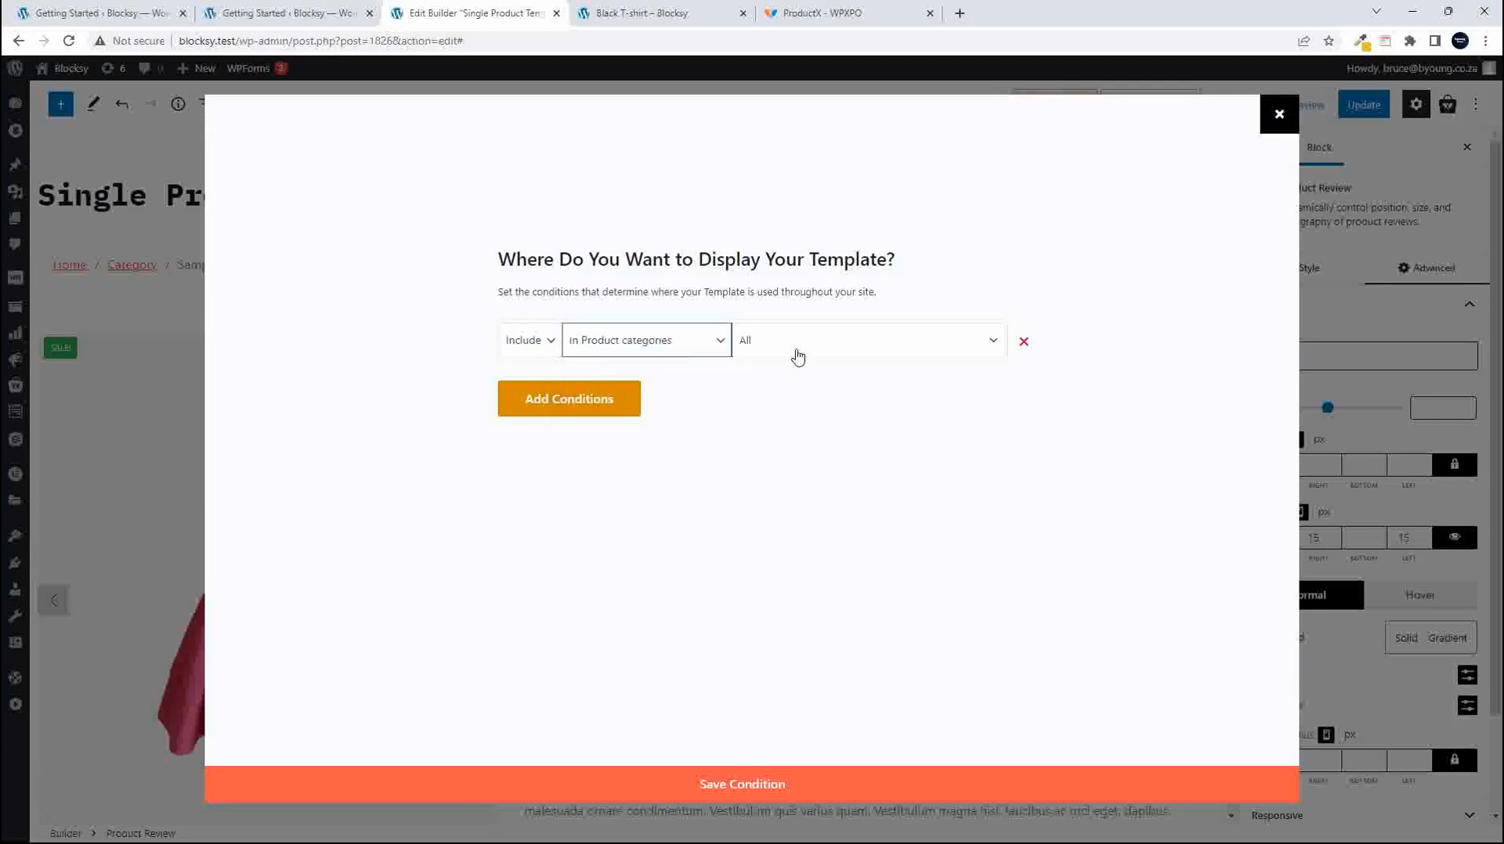
left_click(798, 354)
Add a second display condition including In Child Product categories with All, save the conditions, and update the template.
left_click(564, 406)
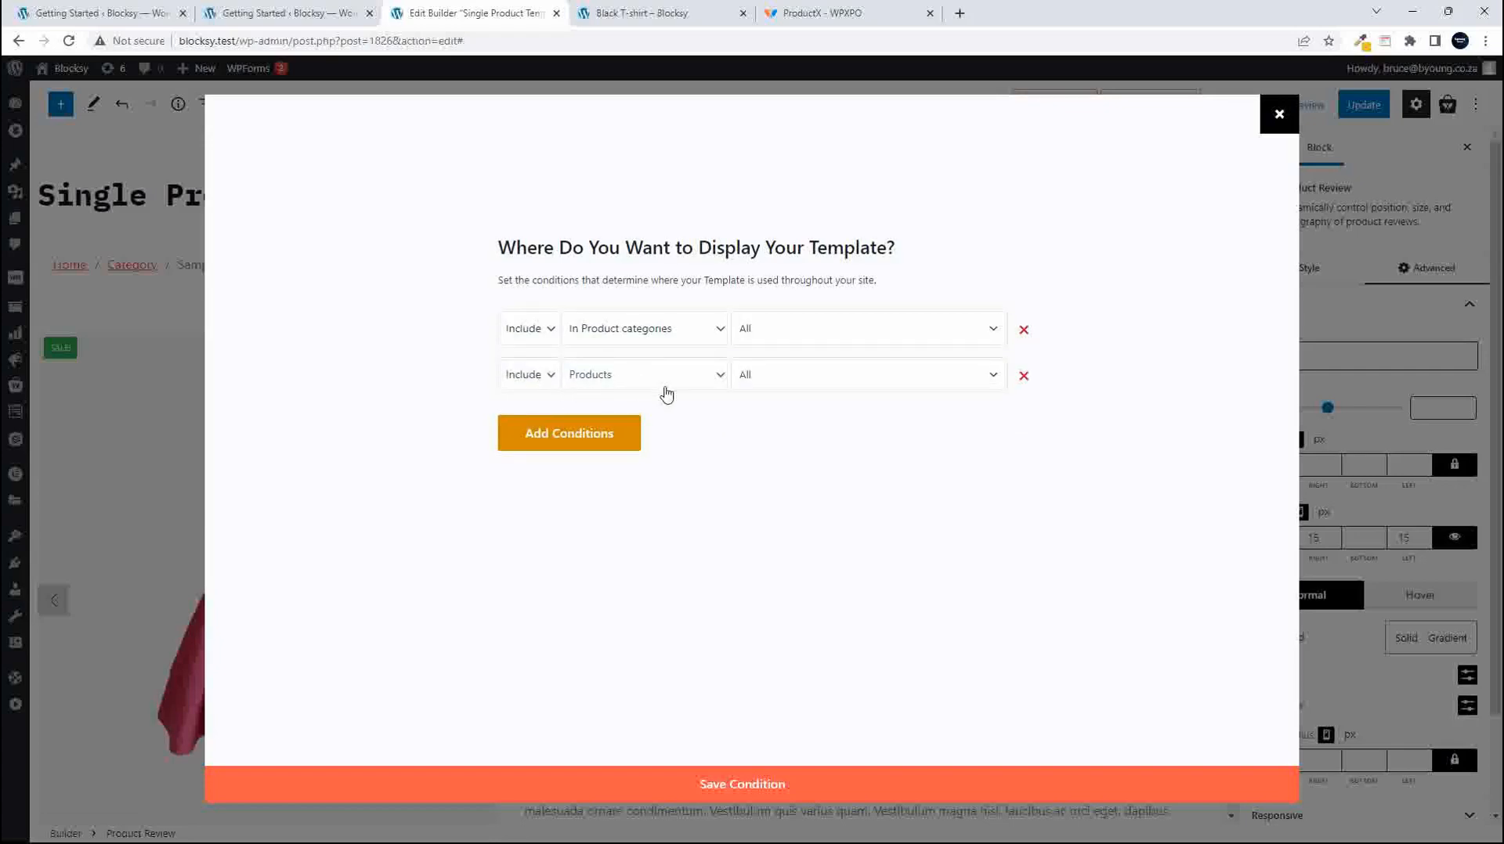
left_click(665, 391)
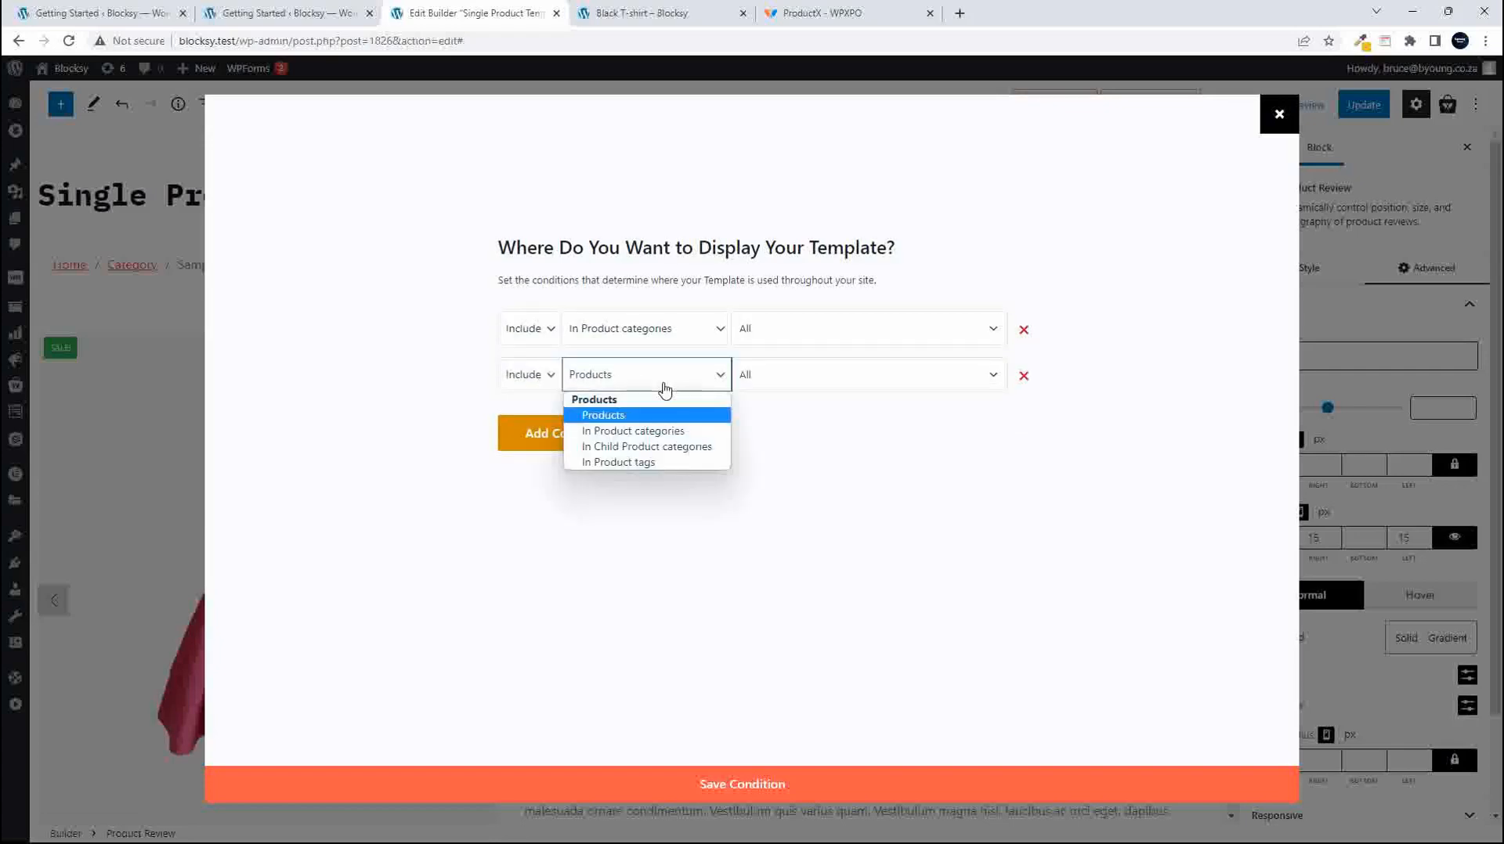
left_click(662, 447)
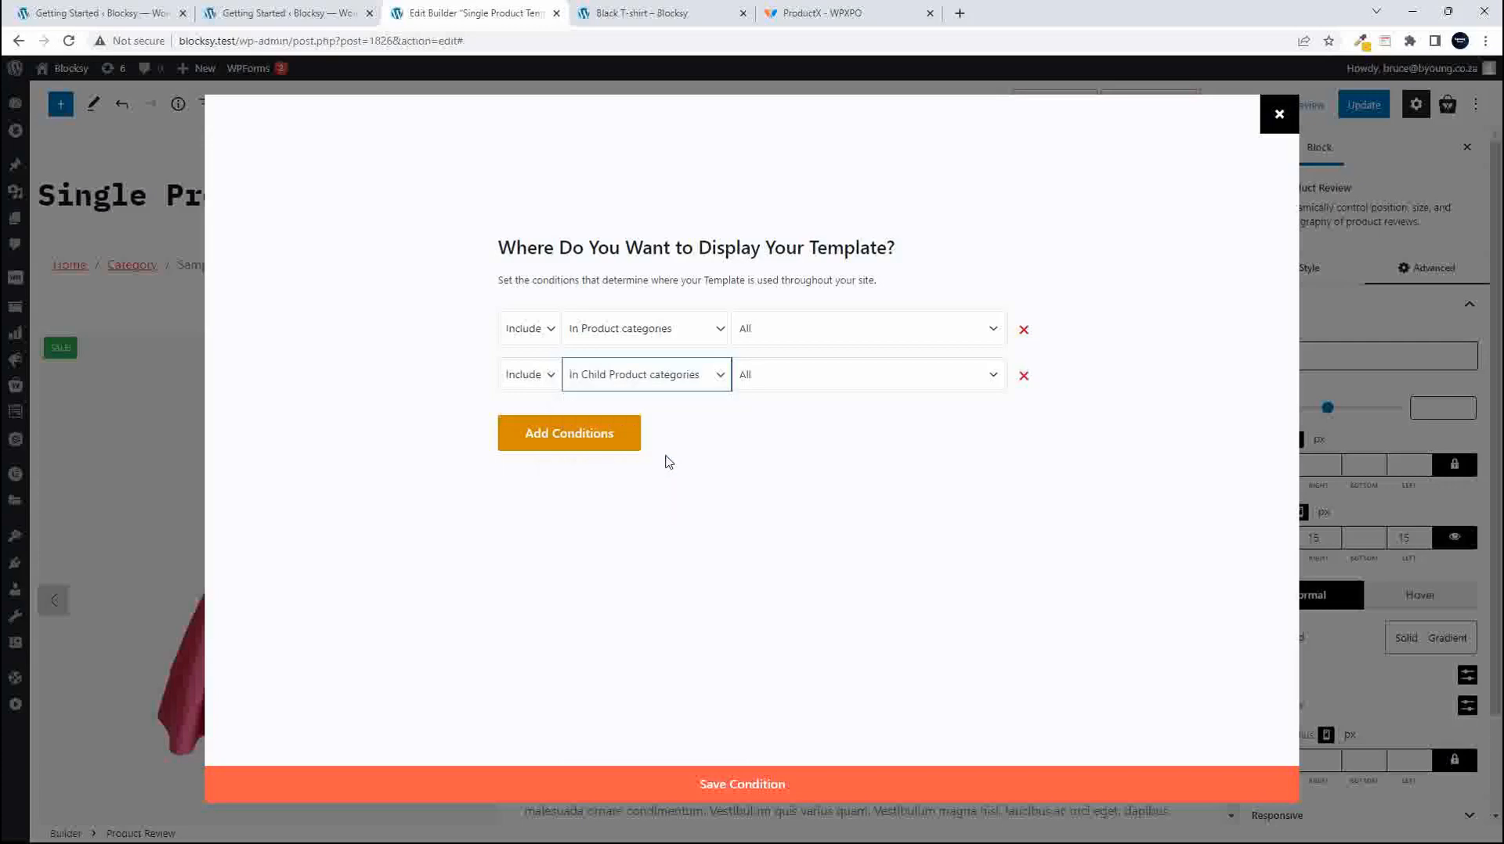
left_click(745, 787)
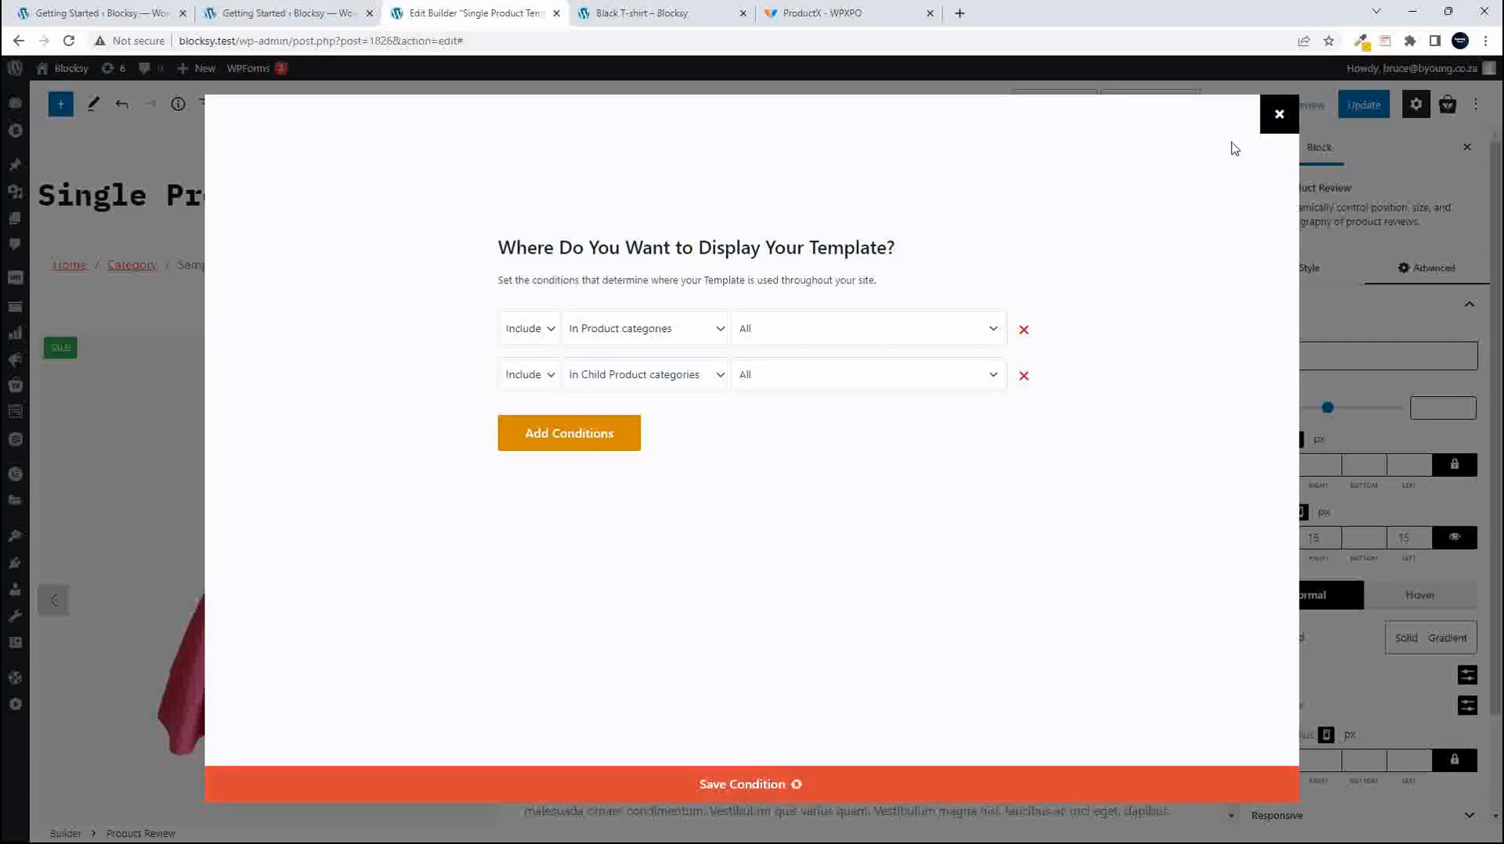
left_click(1279, 117)
left_click(1365, 105)
Reload the live Black T-shirt page and look through it down to the reviews to check the applied template.
left_click(654, 13)
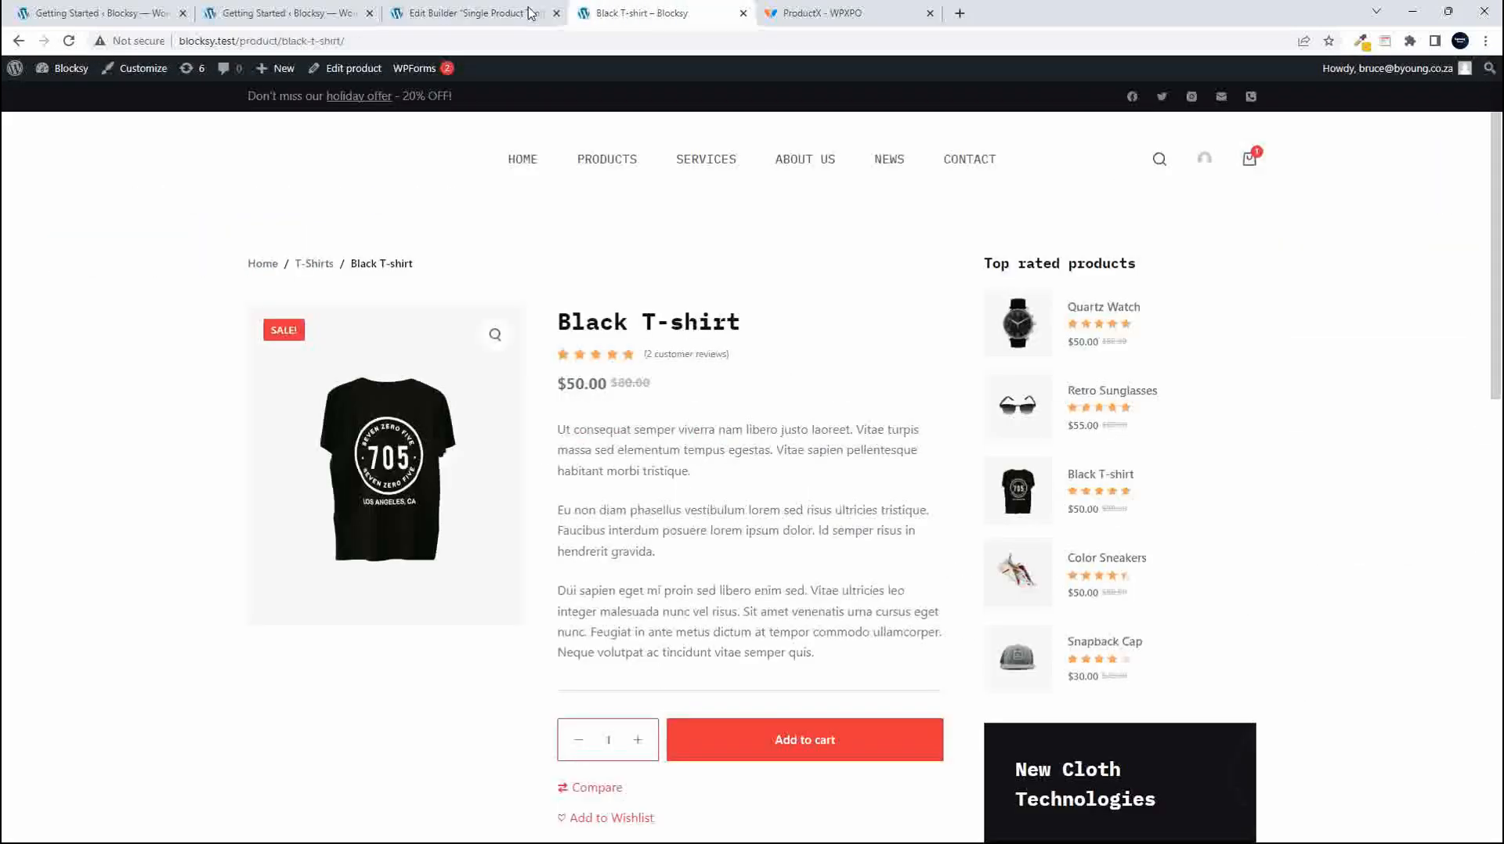
left_click(70, 41)
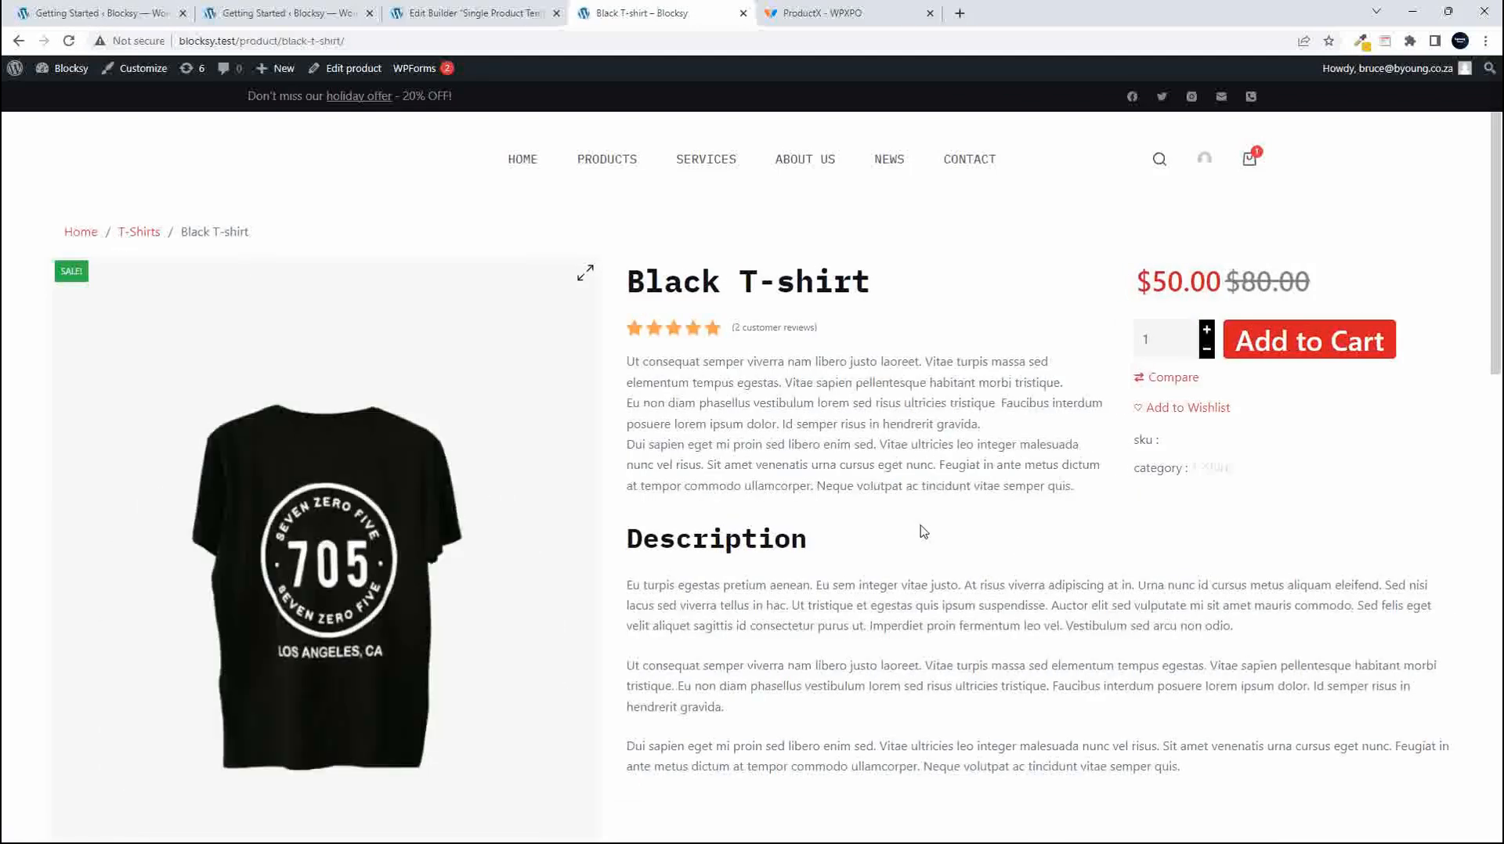
scroll(923, 531, "down", 10)
scroll(923, 530, "up", 3)
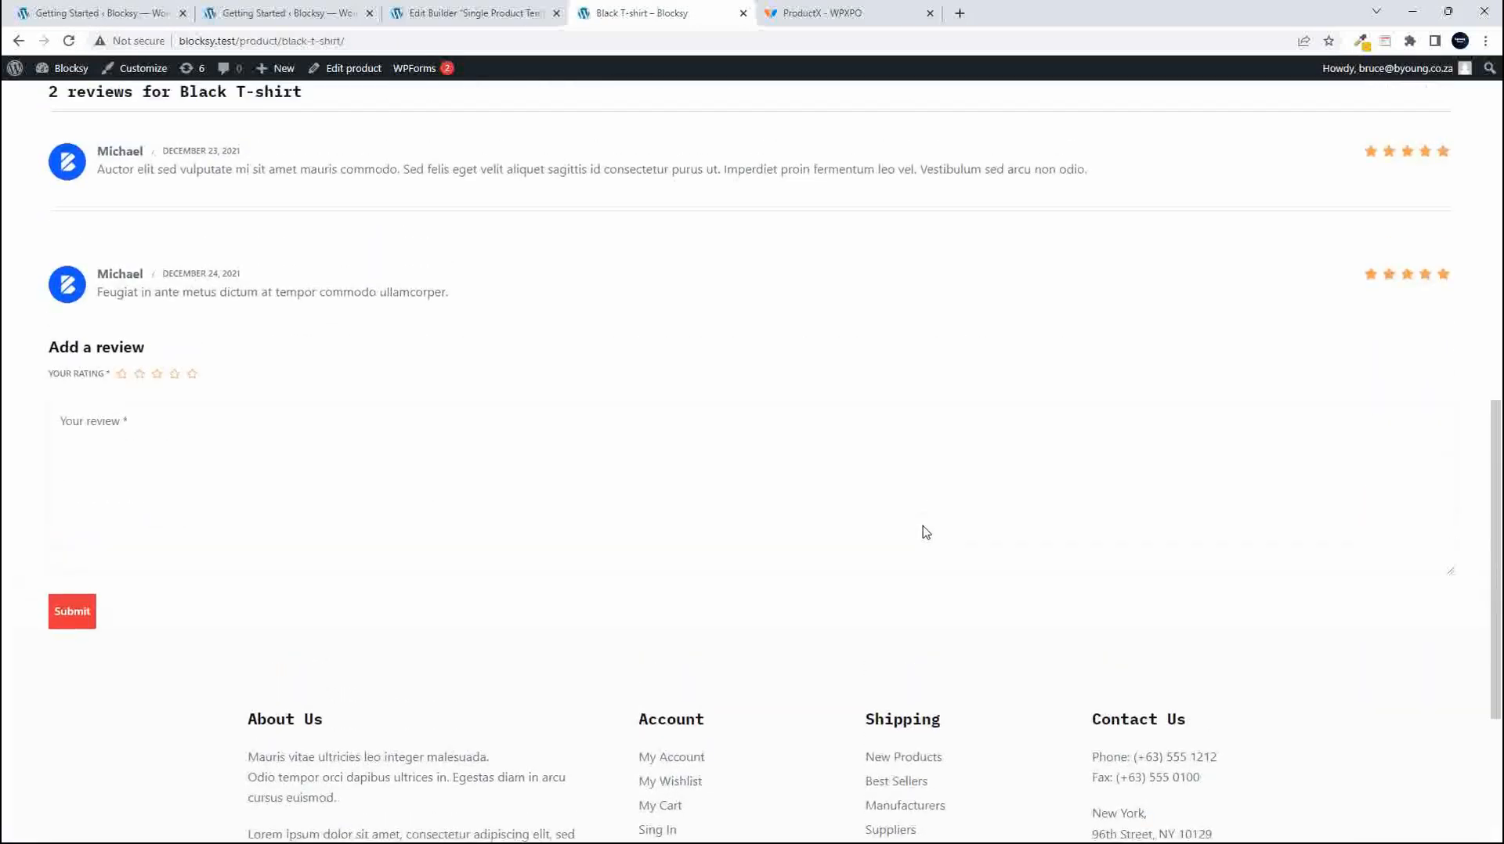
scroll(984, 559, "up", 8)
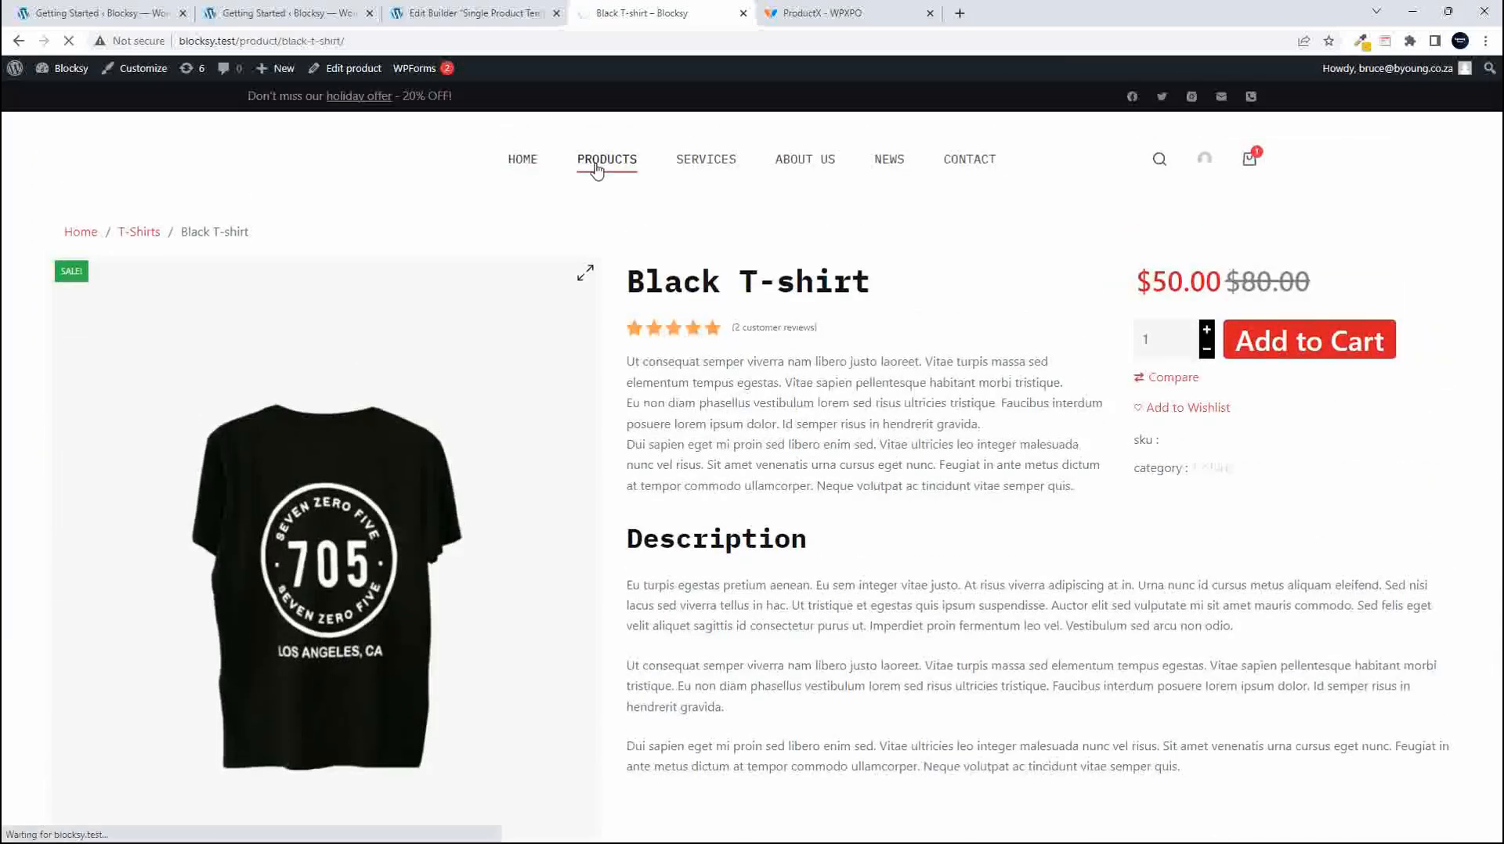
Open the Elegant Bag product from the shop's Products page, return to the list, and open Stonewall Sneakers.
scroll(927, 514, "down", 8)
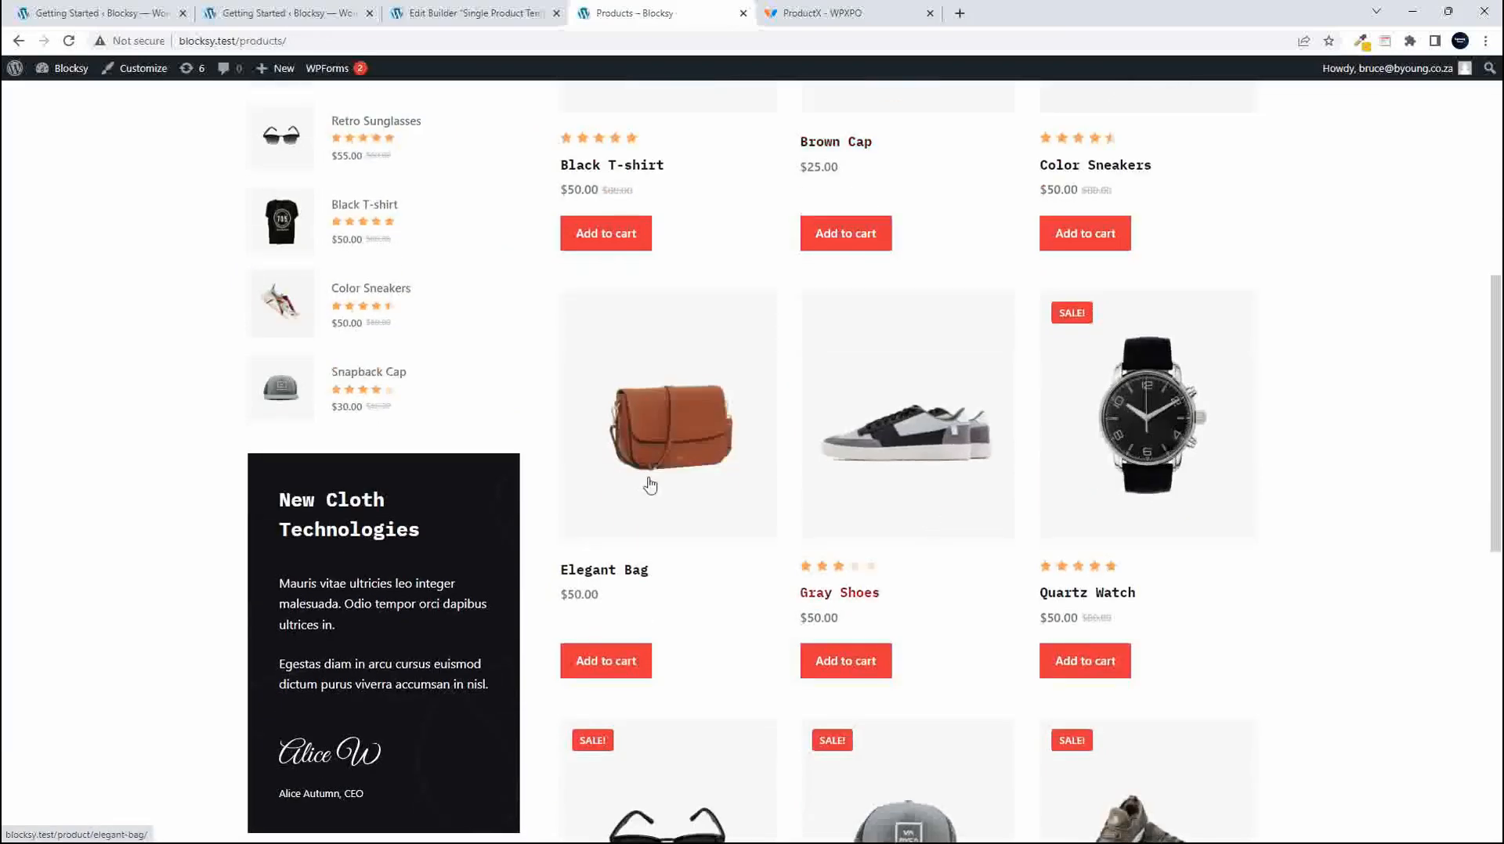
left_click(679, 439)
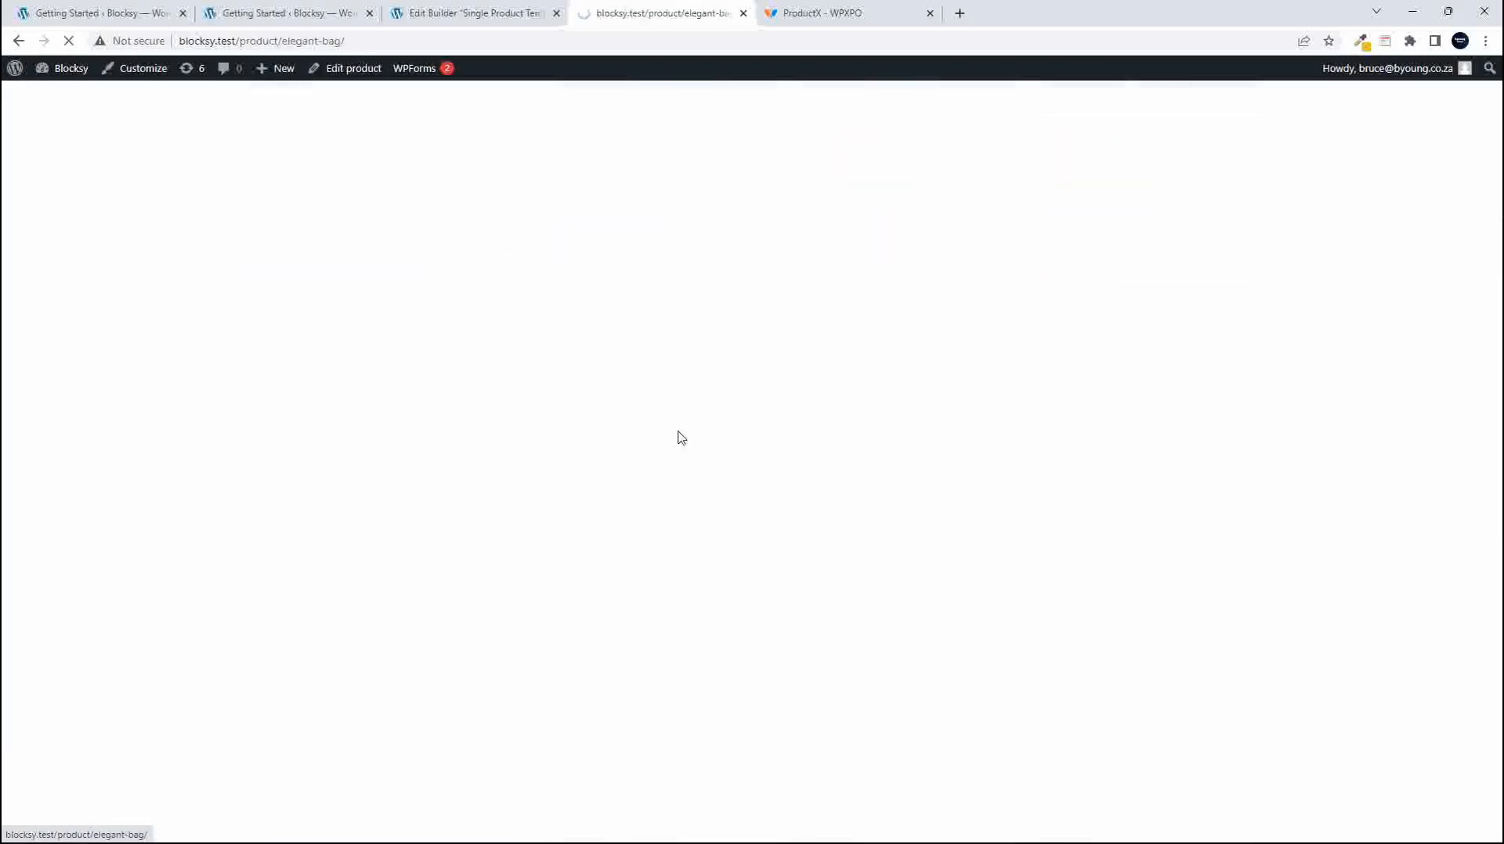
left_click(18, 41)
scroll(951, 415, "down", 8)
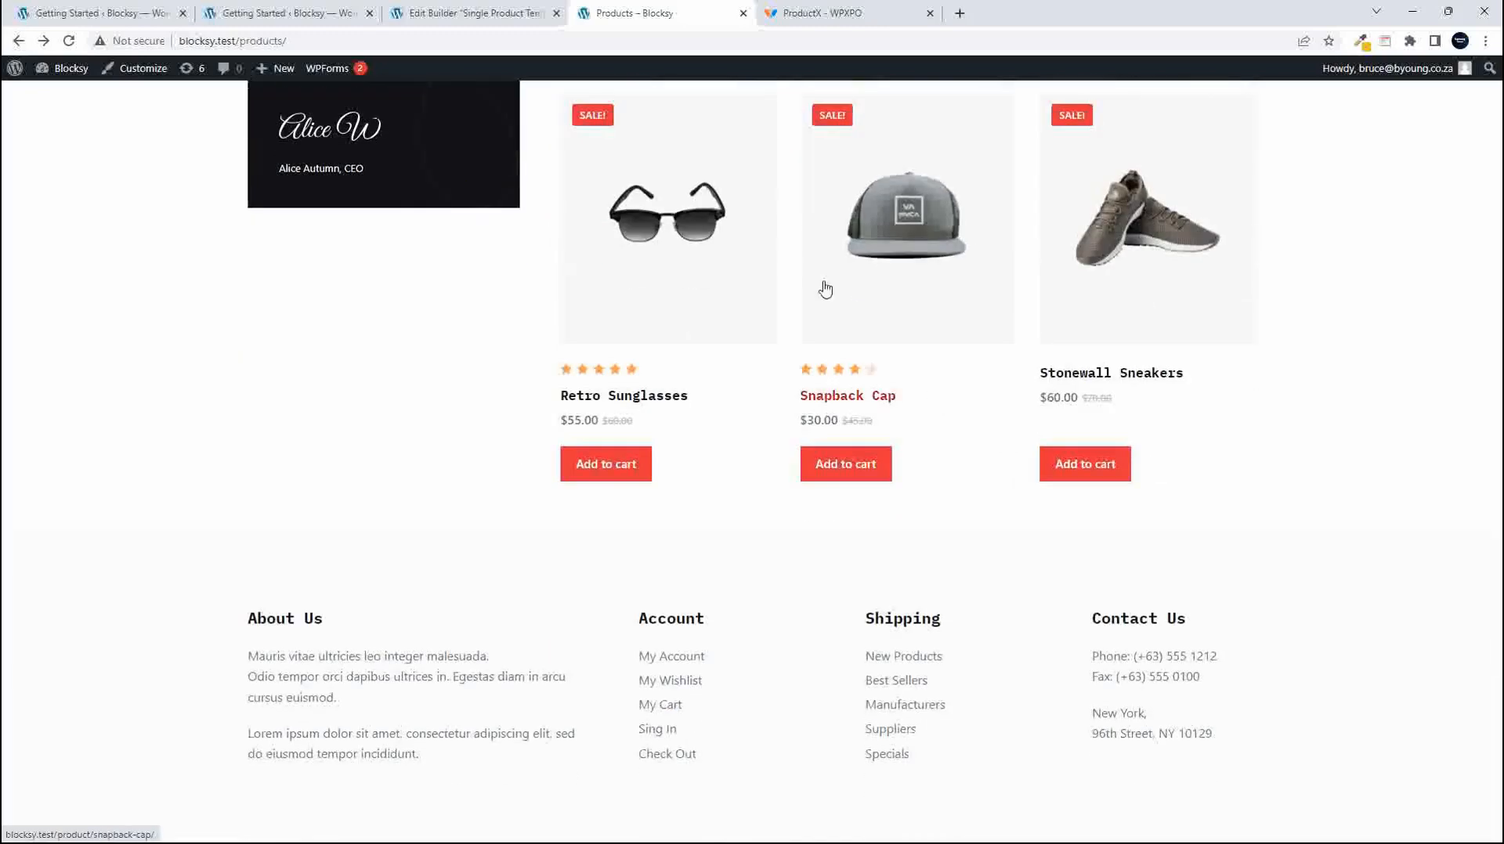
left_click(1158, 235)
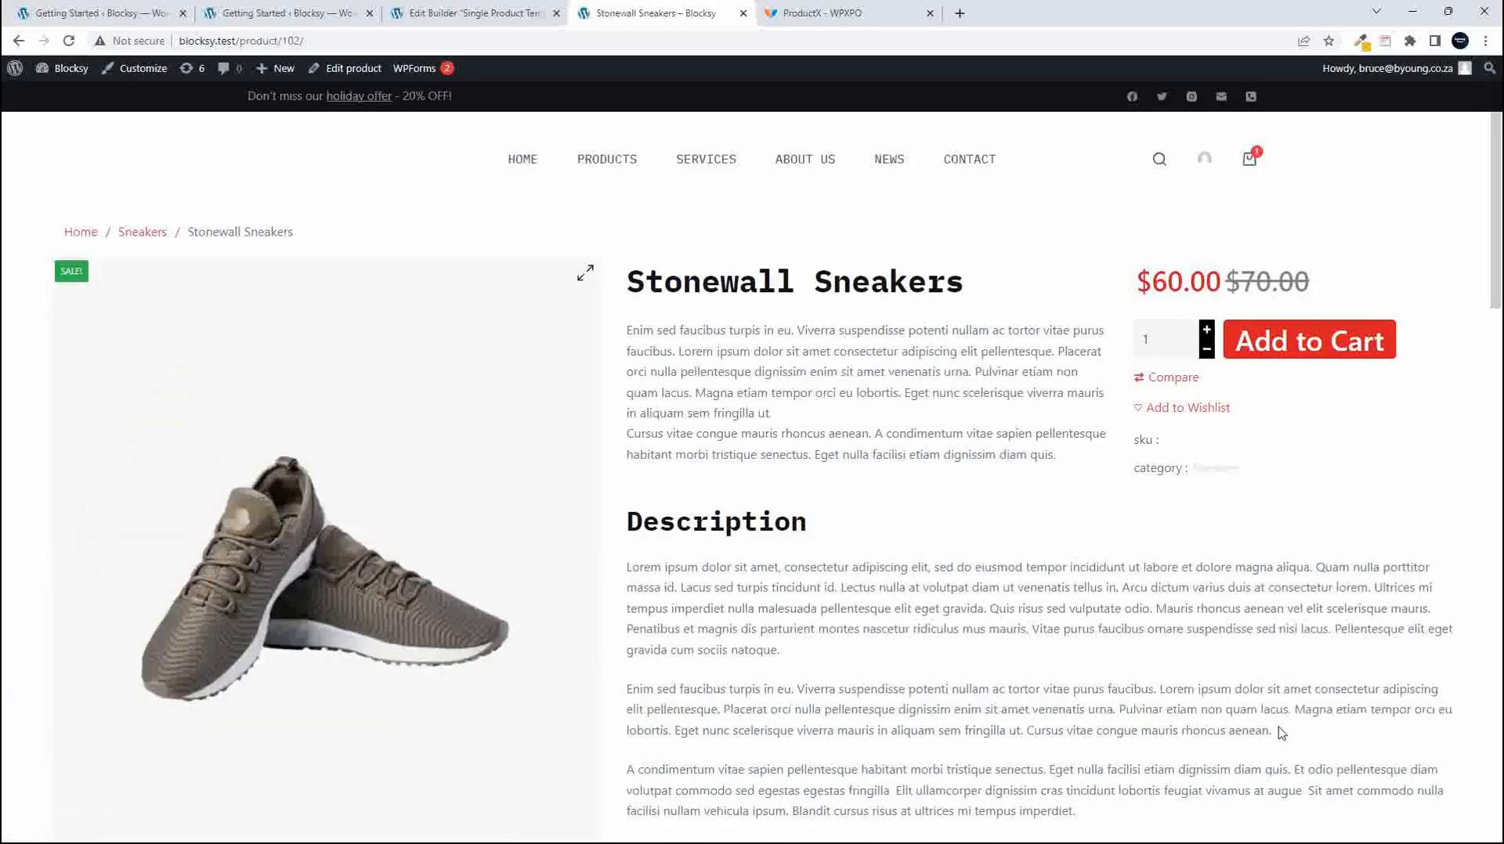
Examine the Stonewall Sneakers page's product details, description, Related Products and Reviews sections in the custom template.
scroll(1276, 733, "down", 2)
scroll(1270, 732, "up", 1)
scroll(1269, 736, "down", 9)
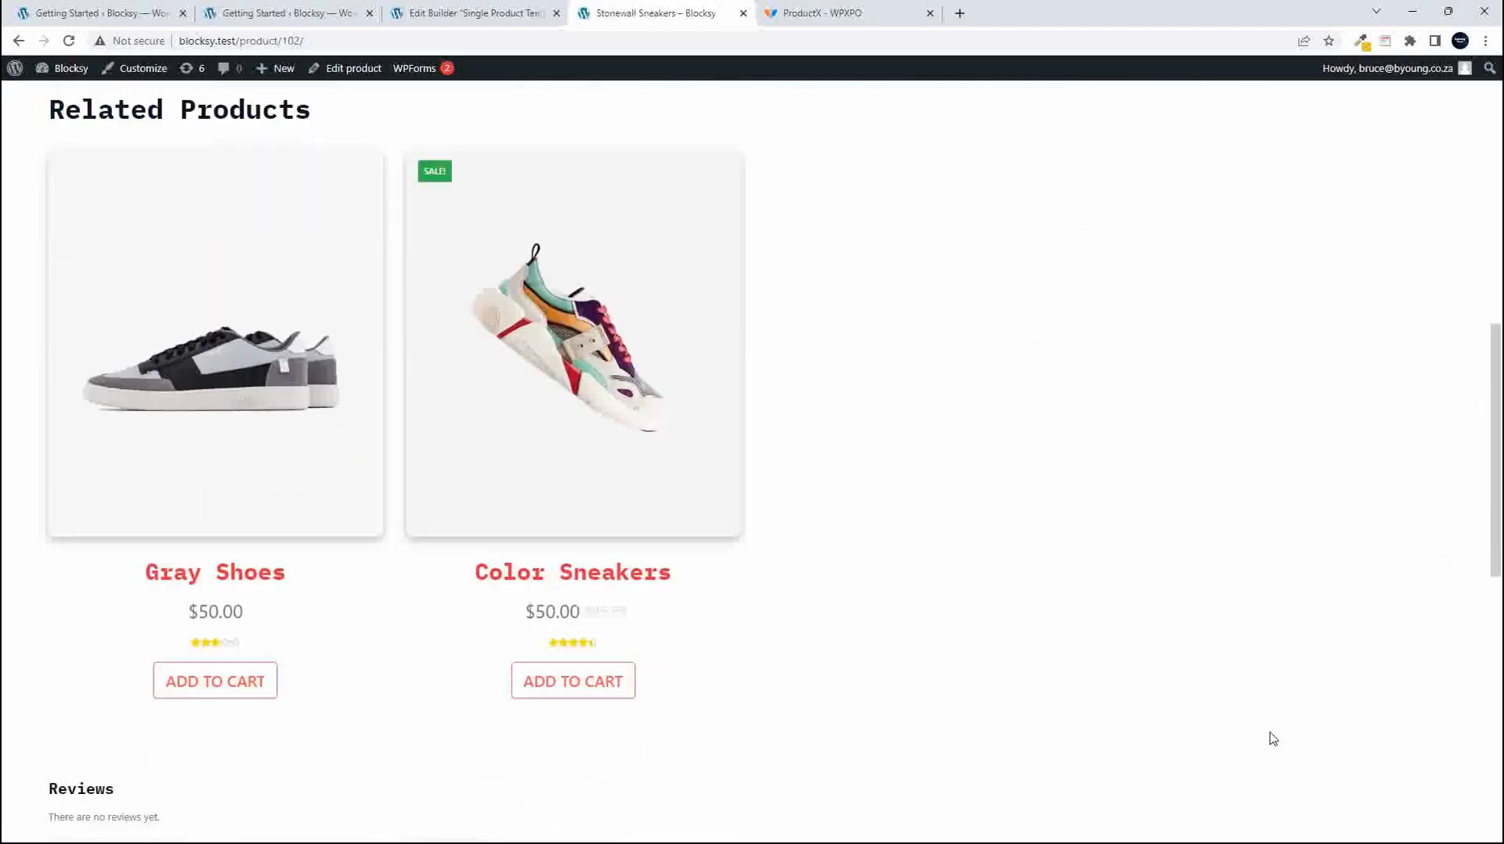
scroll(1254, 728, "up", 1)
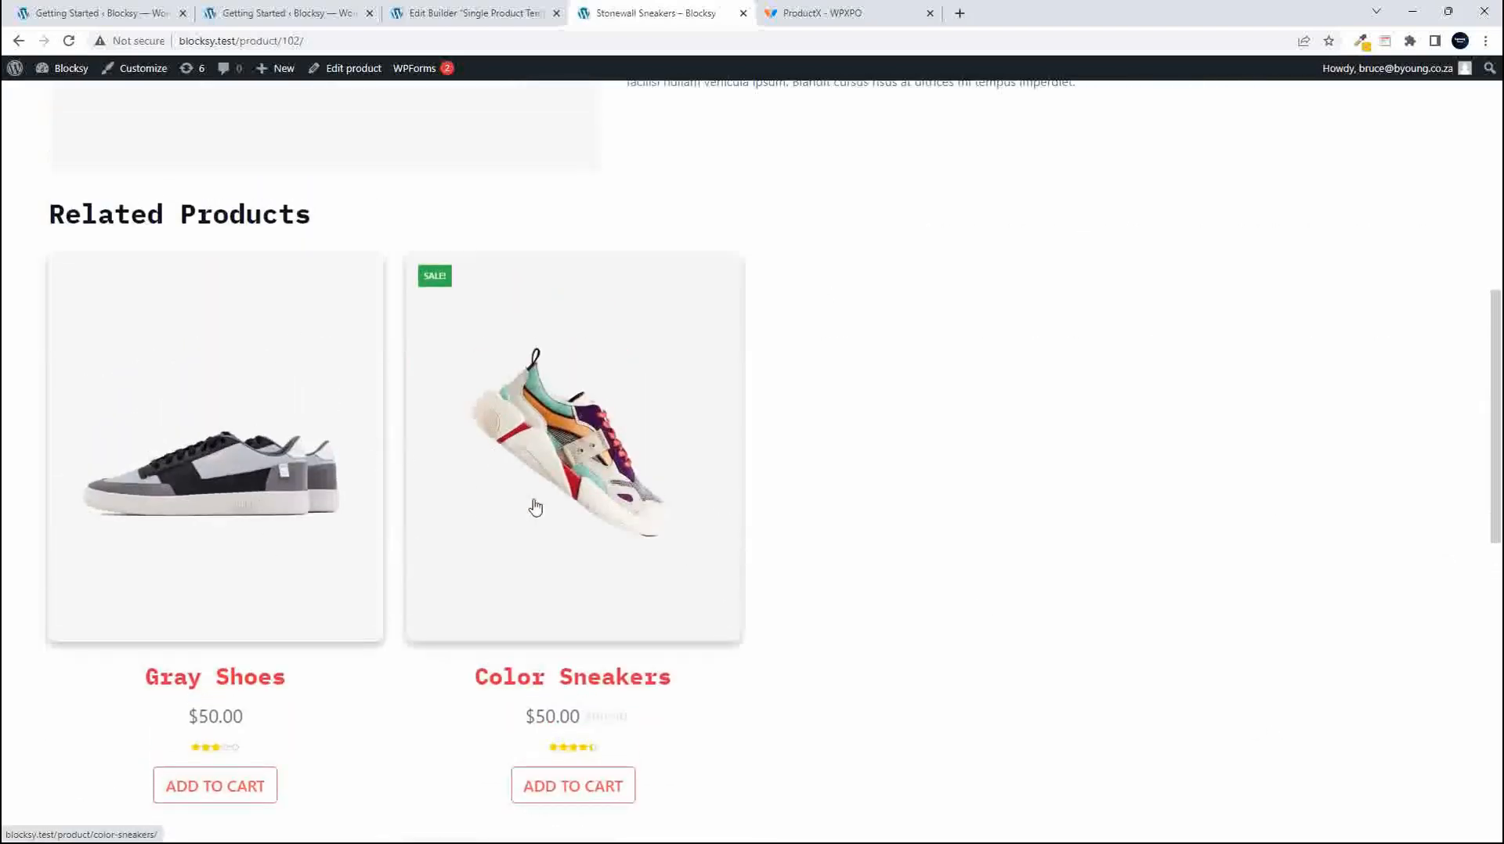
scroll(859, 604, "up", 9)
scroll(862, 603, "down", 6)
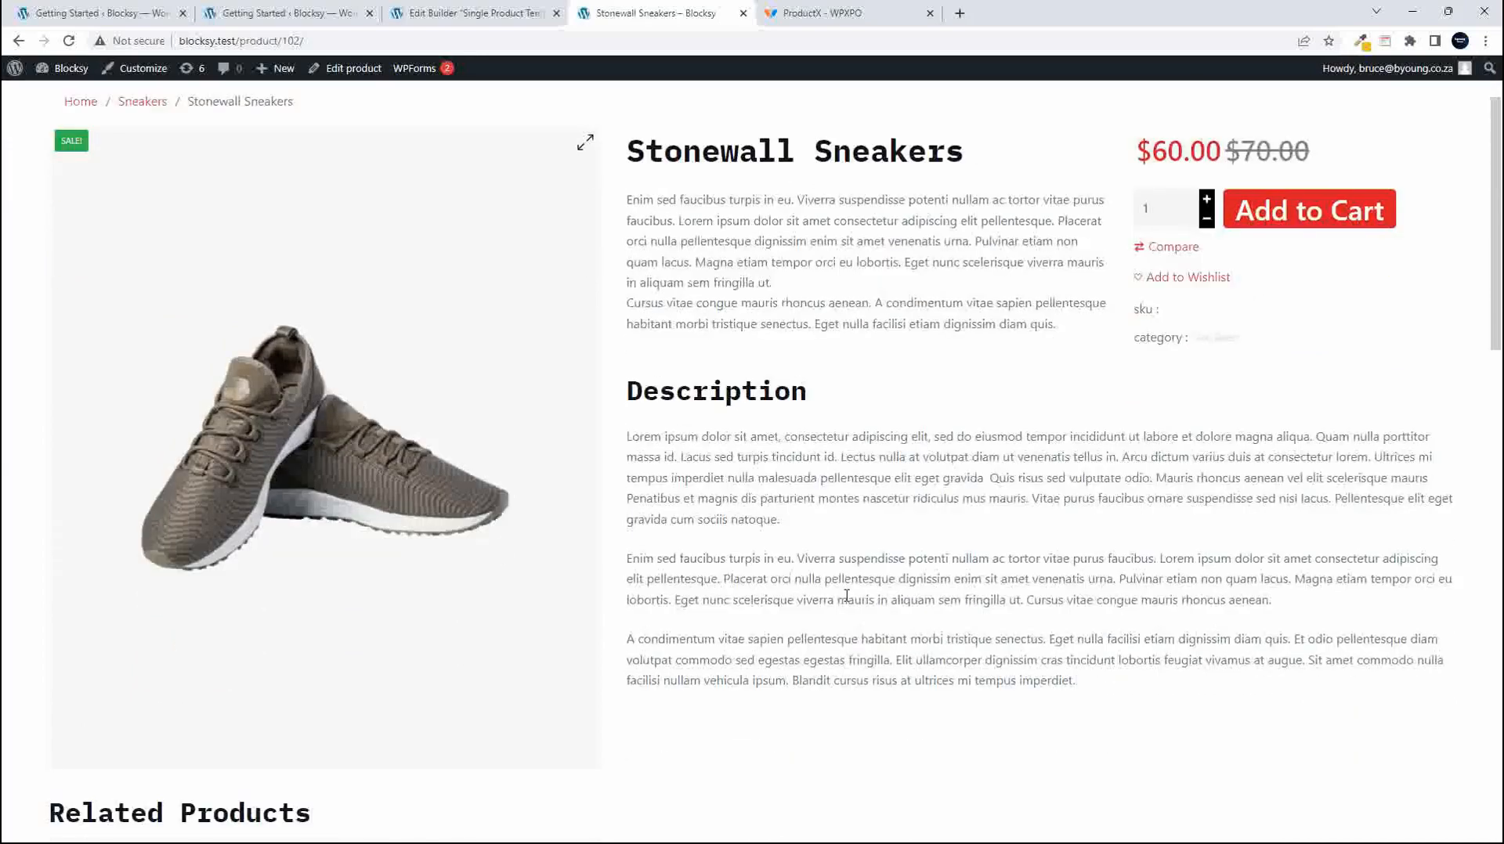
scroll(864, 603, "down", 3)
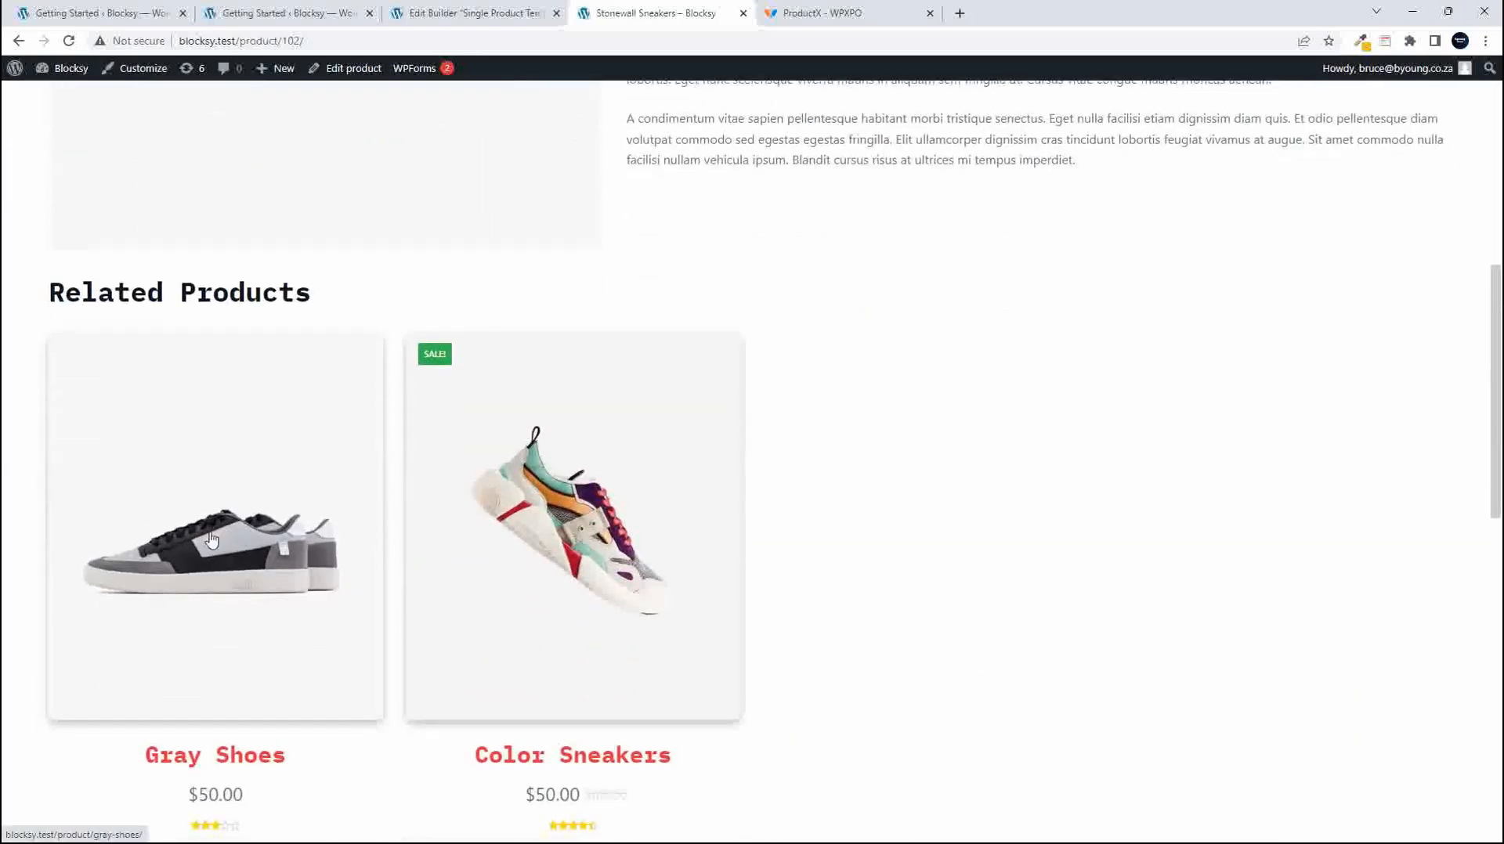
scroll(534, 580, "down", 6)
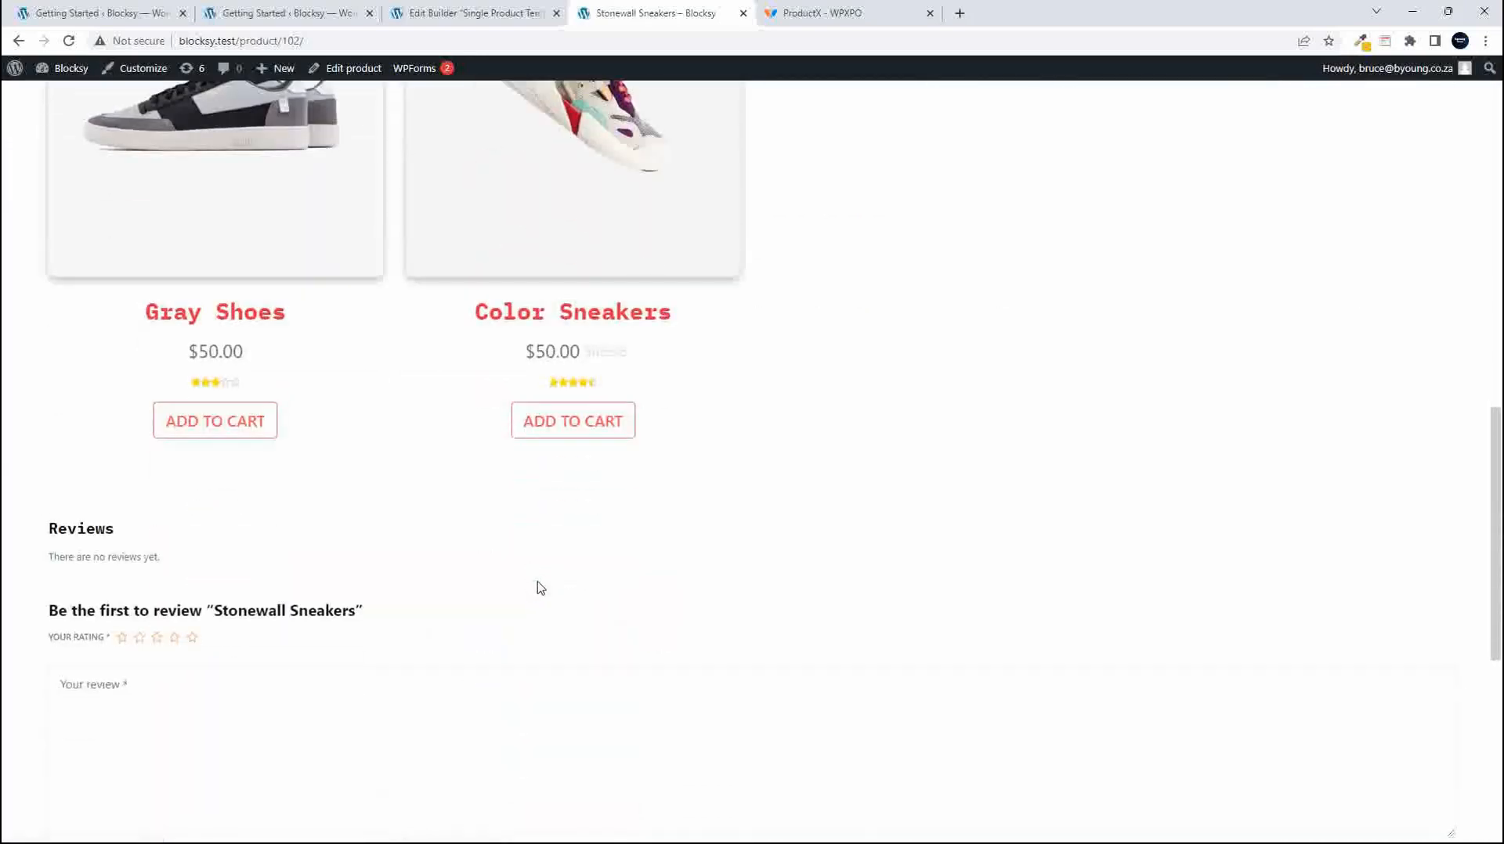
scroll(532, 588, "up", 15)
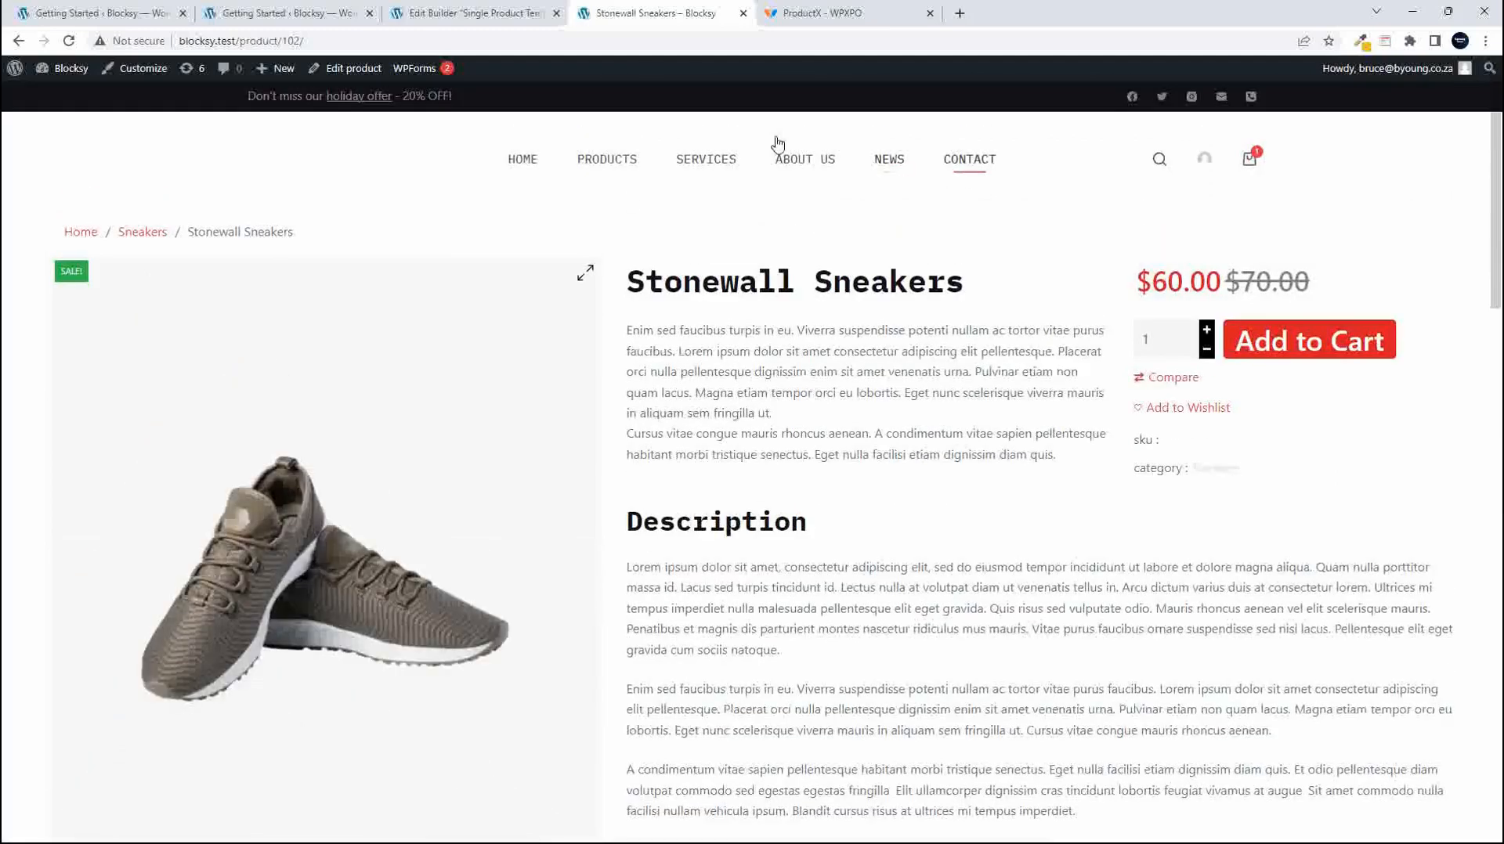
Return to the template editor, expand the admin menu, and open ProductX's WooCommerce Builder template list.
left_click(489, 12)
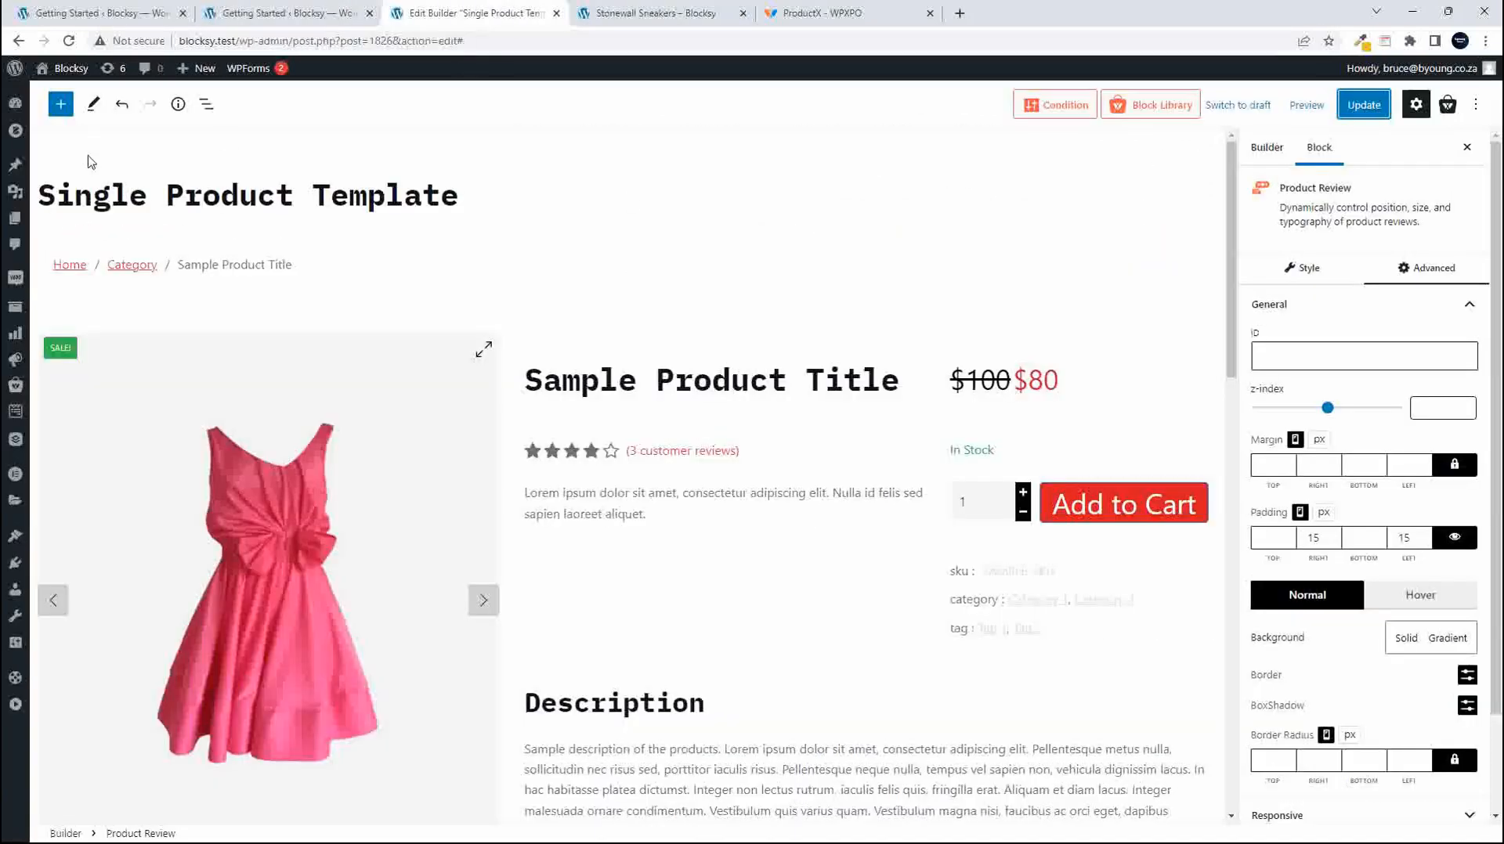
mouse_move(15, 475)
left_click(16, 707)
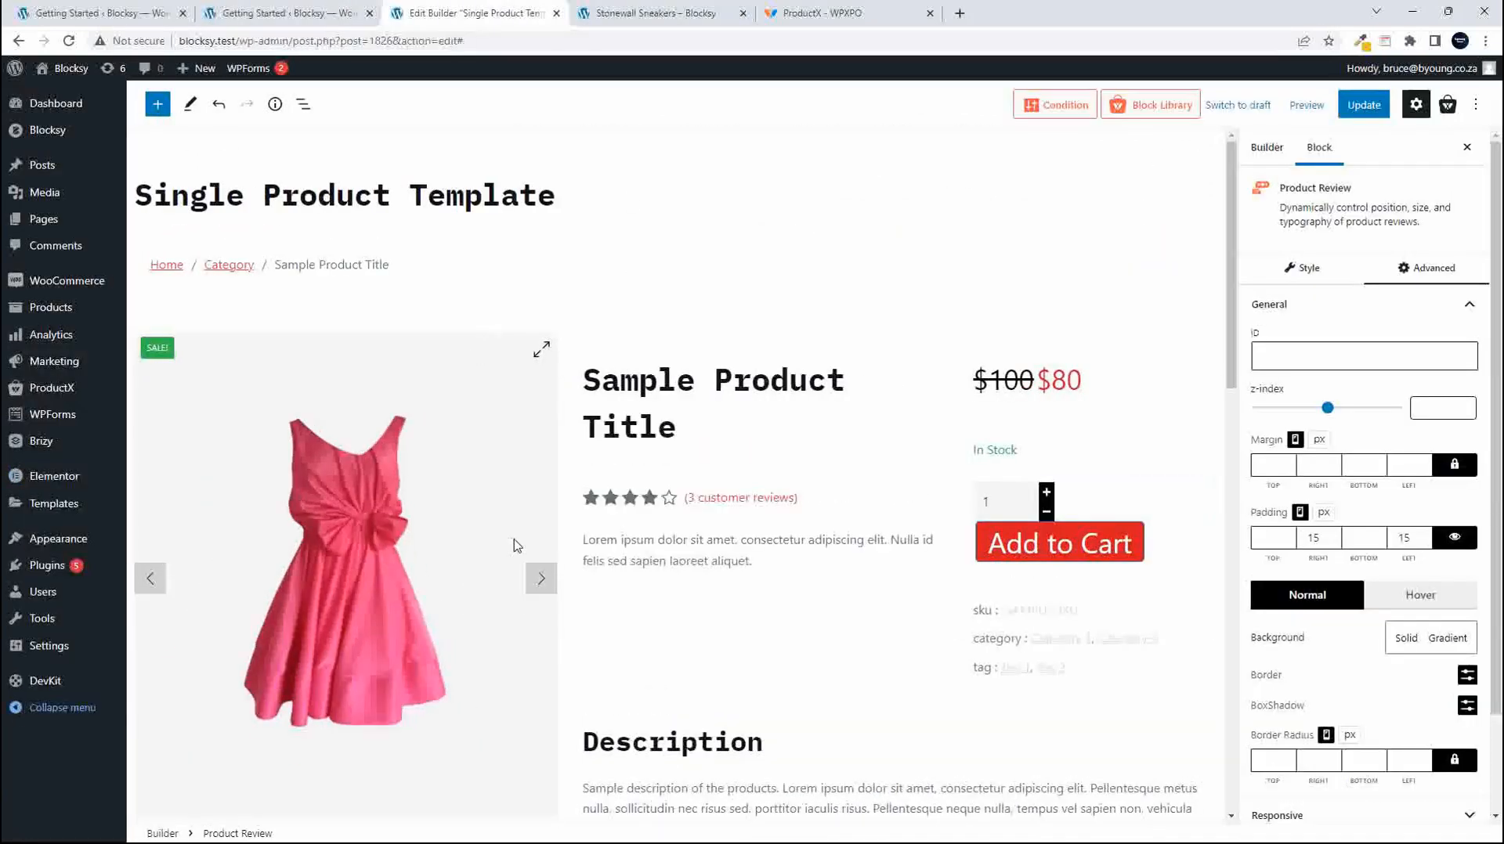
mouse_move(46, 397)
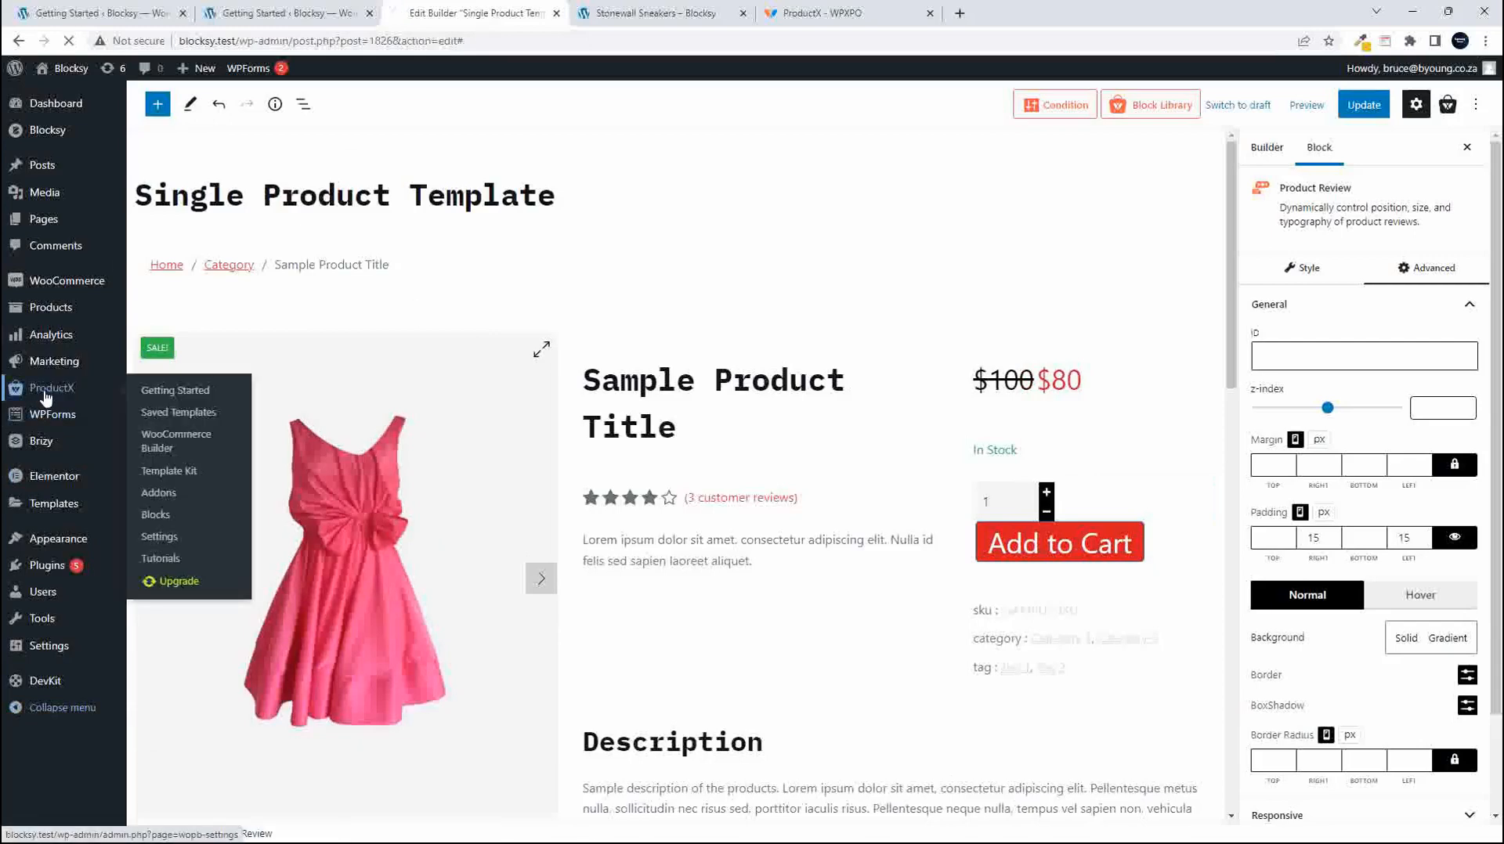
left_click(44, 398)
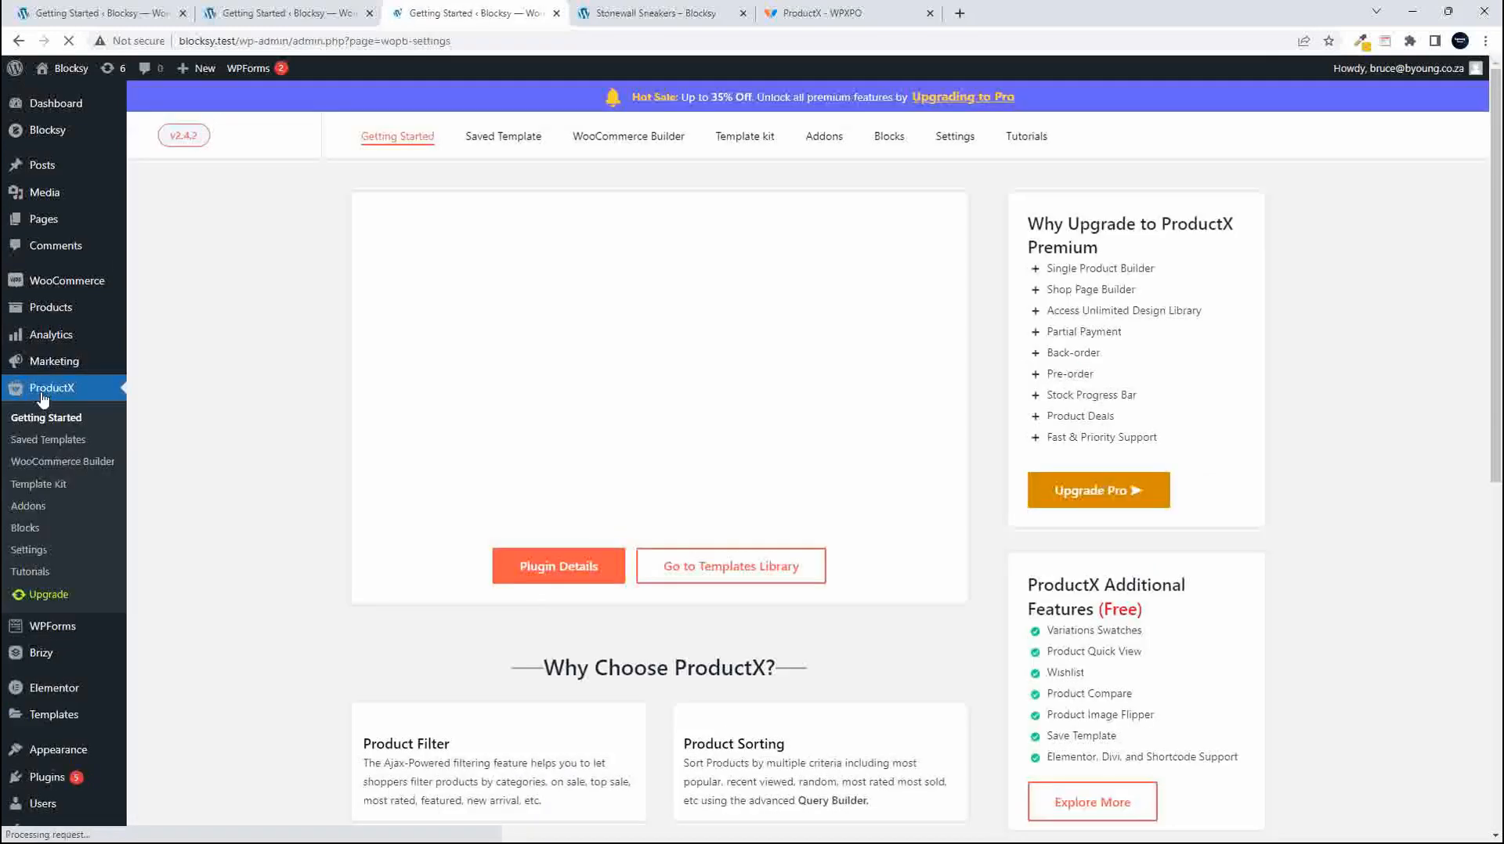
left_click(614, 145)
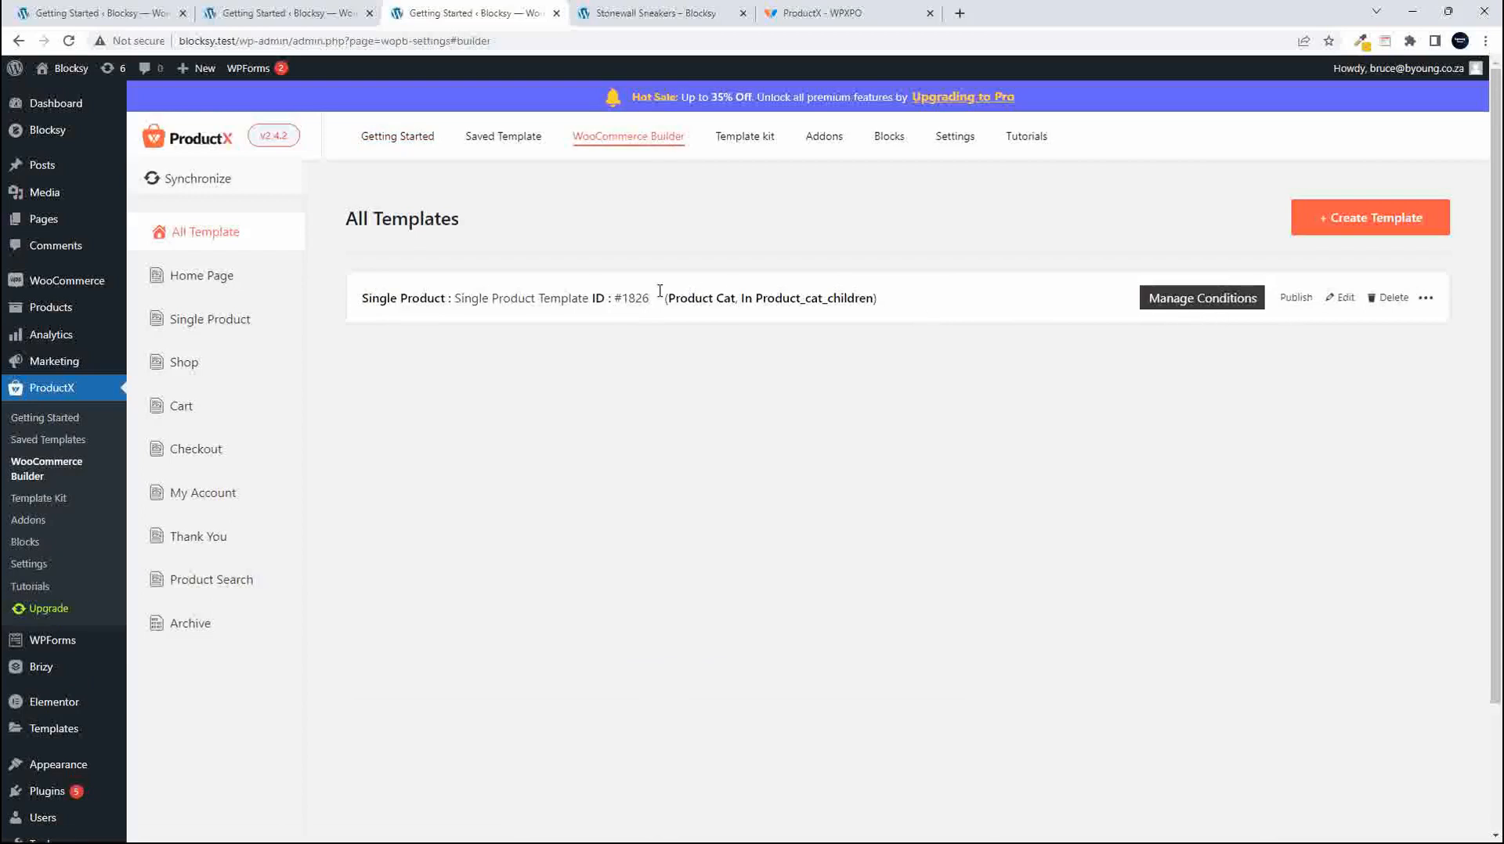
View the Single Product Template's display conditions, close them unchanged, and show the template's additional actions.
left_click(1222, 301)
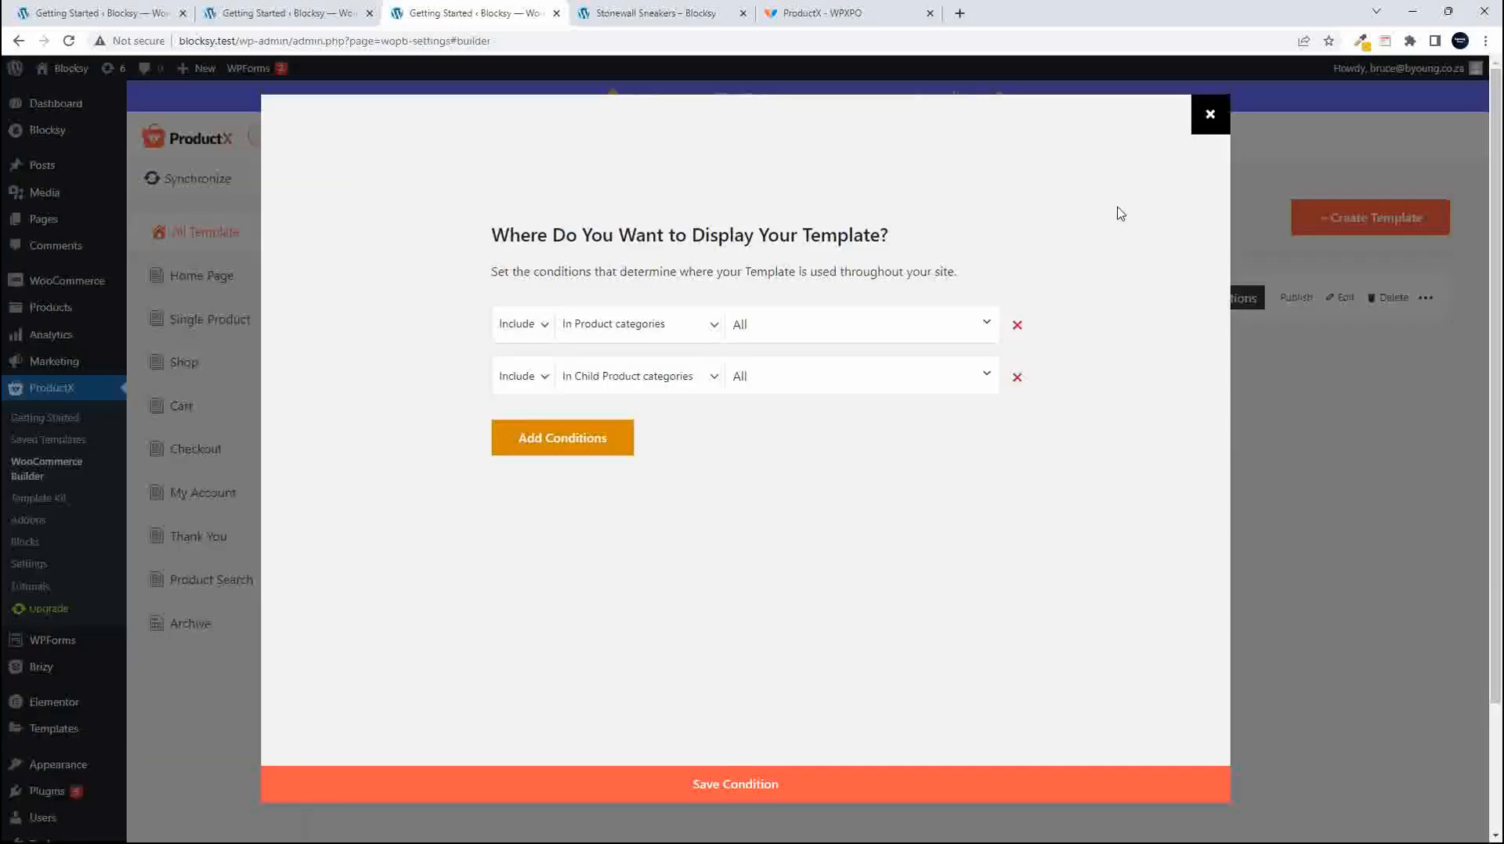
left_click(1208, 116)
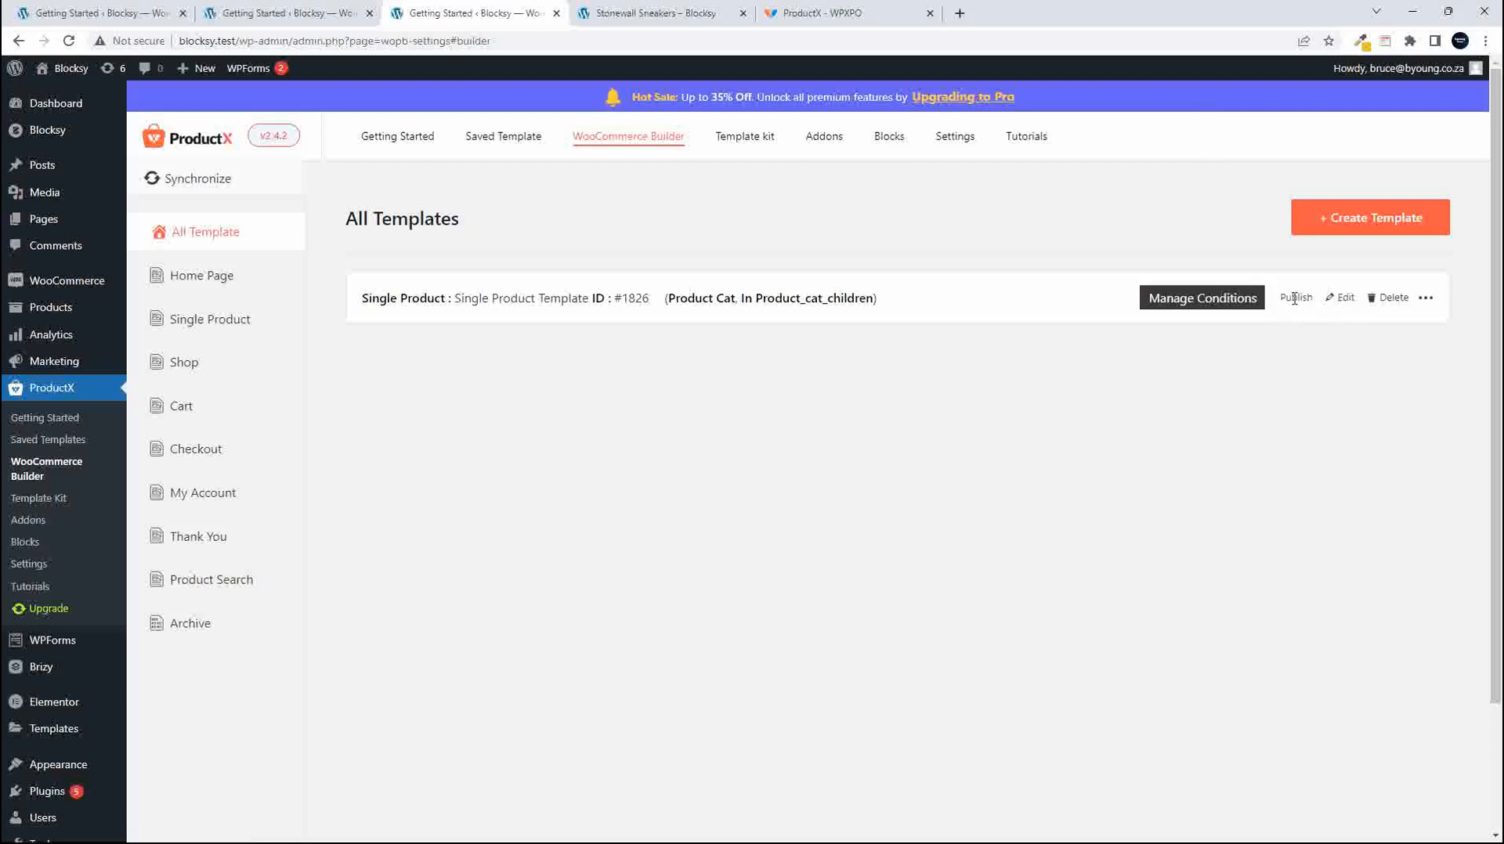
left_click(1426, 301)
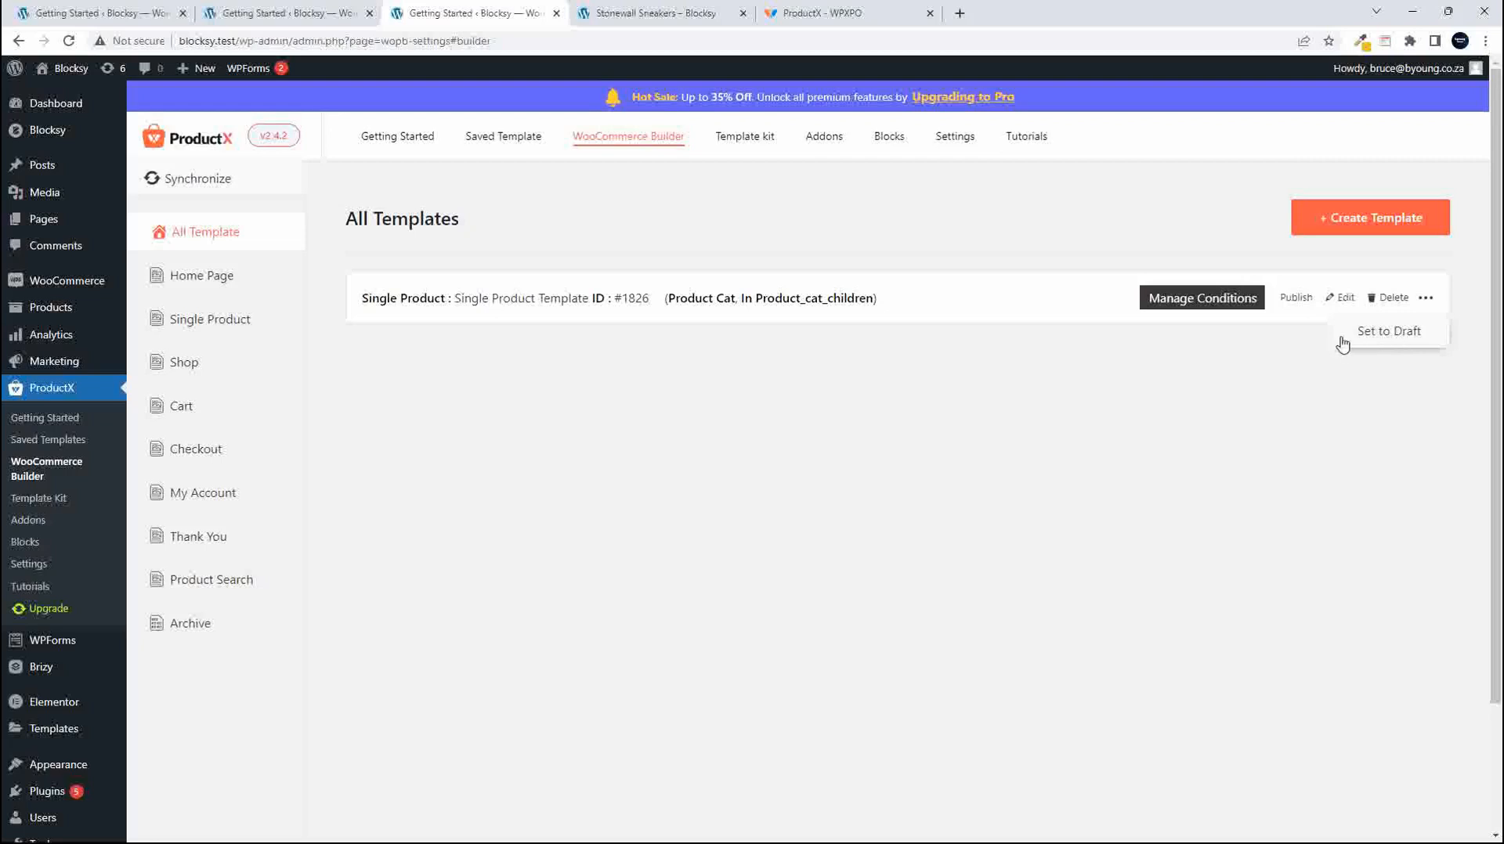
Browse the ready-made Home Page templates in the WooCommerce Builder, then show the Single Product templates.
left_click(201, 277)
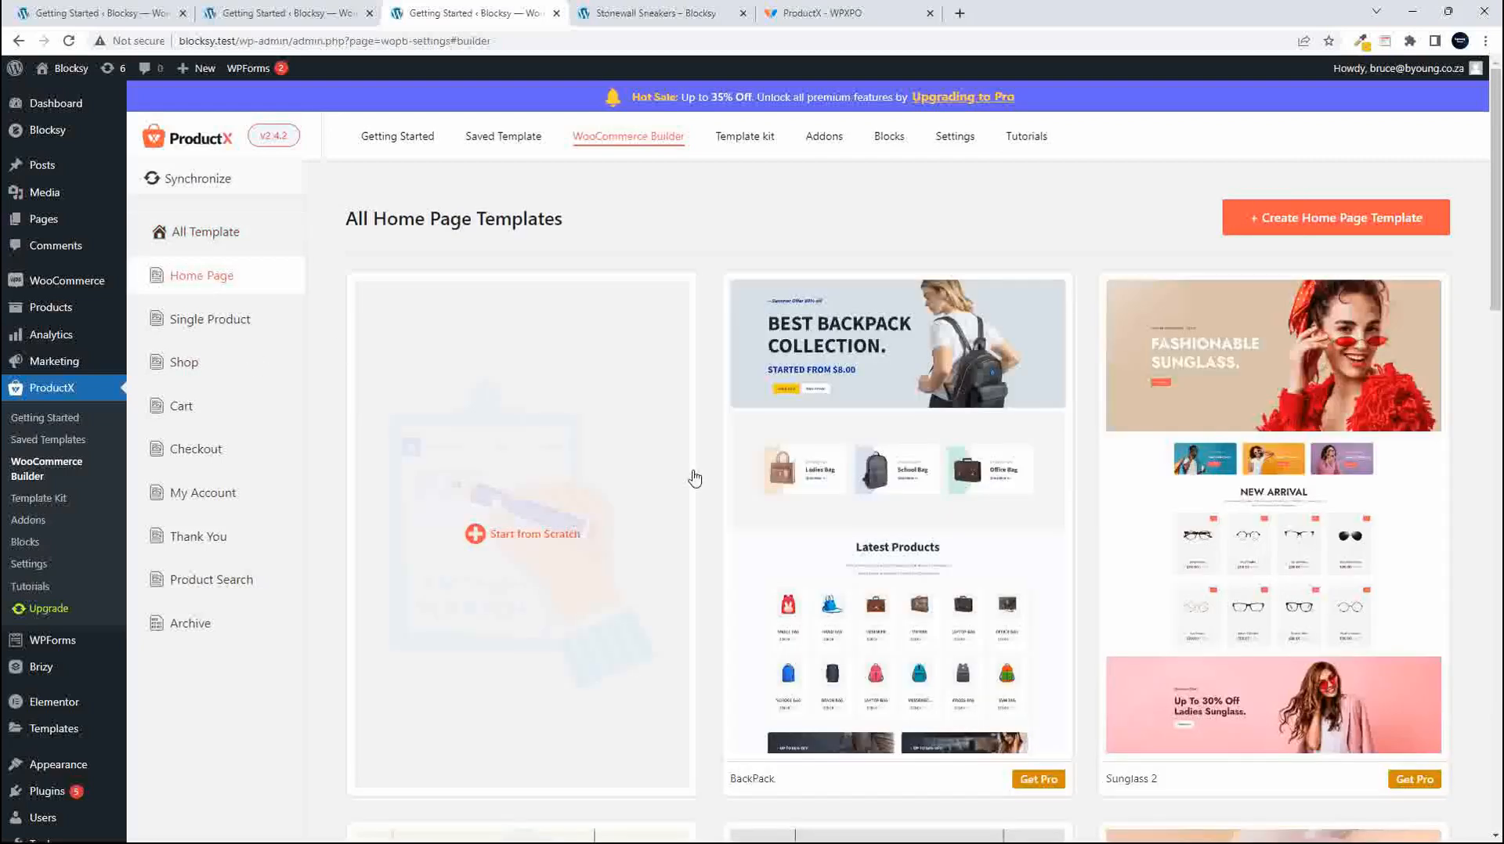
scroll(815, 554, "down", 10)
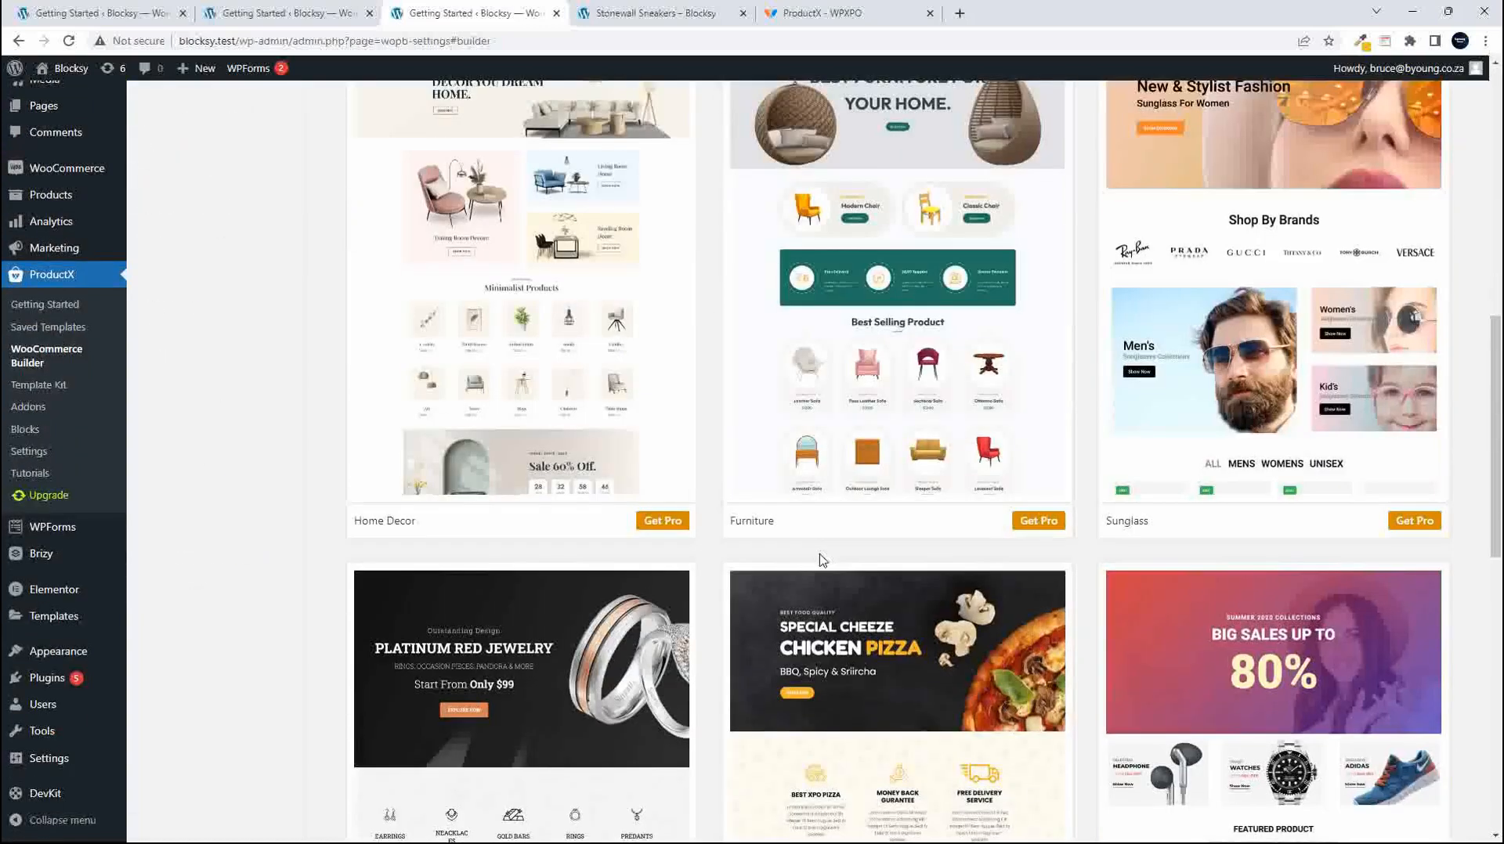
scroll(821, 559, "up", 10)
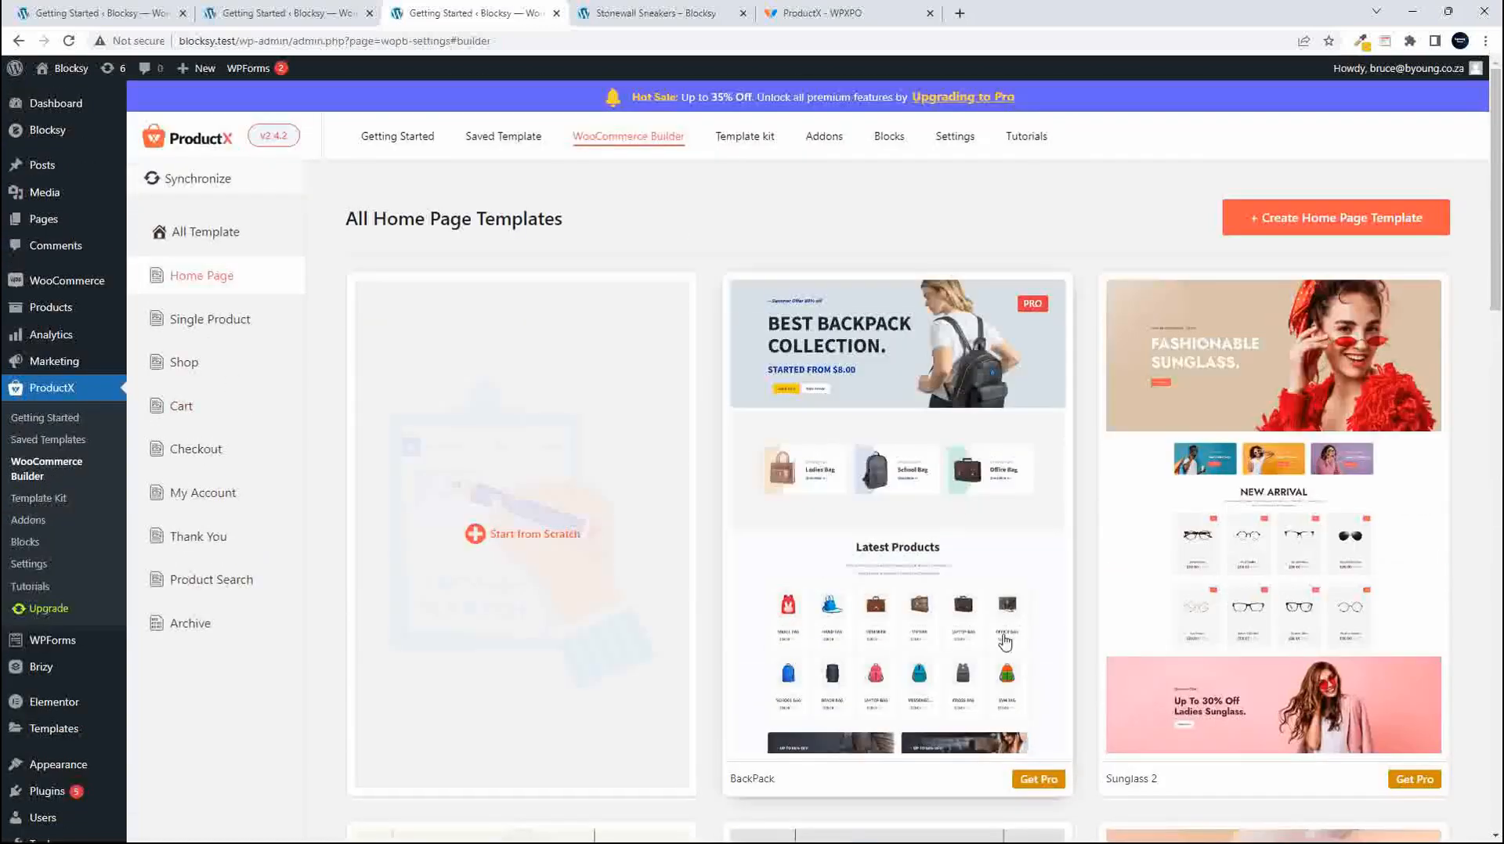
left_click(203, 328)
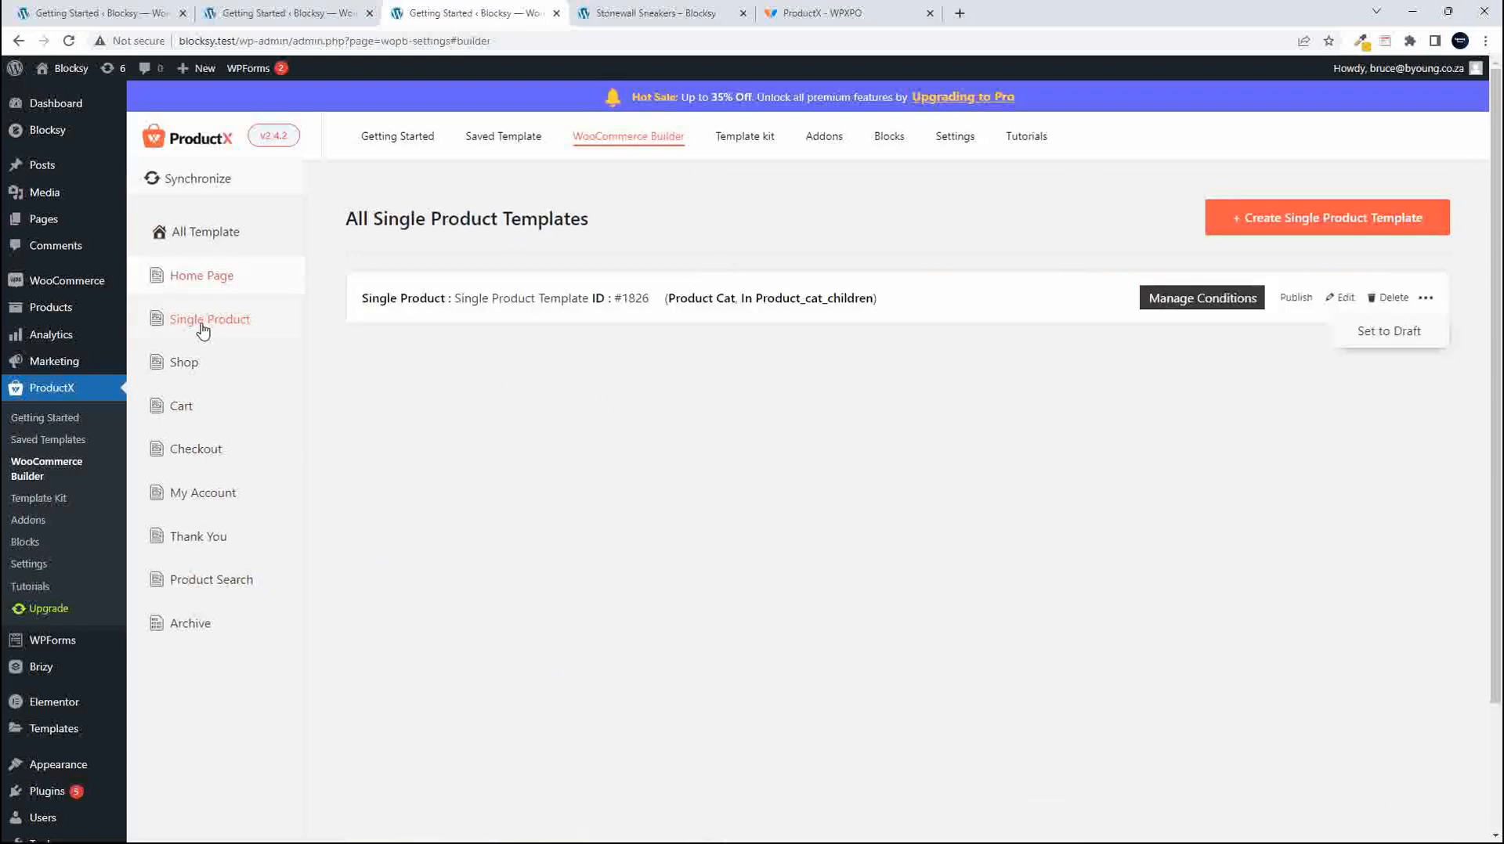
Browse the ready-made Shop and Cart templates in the WooCommerce Builder.
left_click(186, 368)
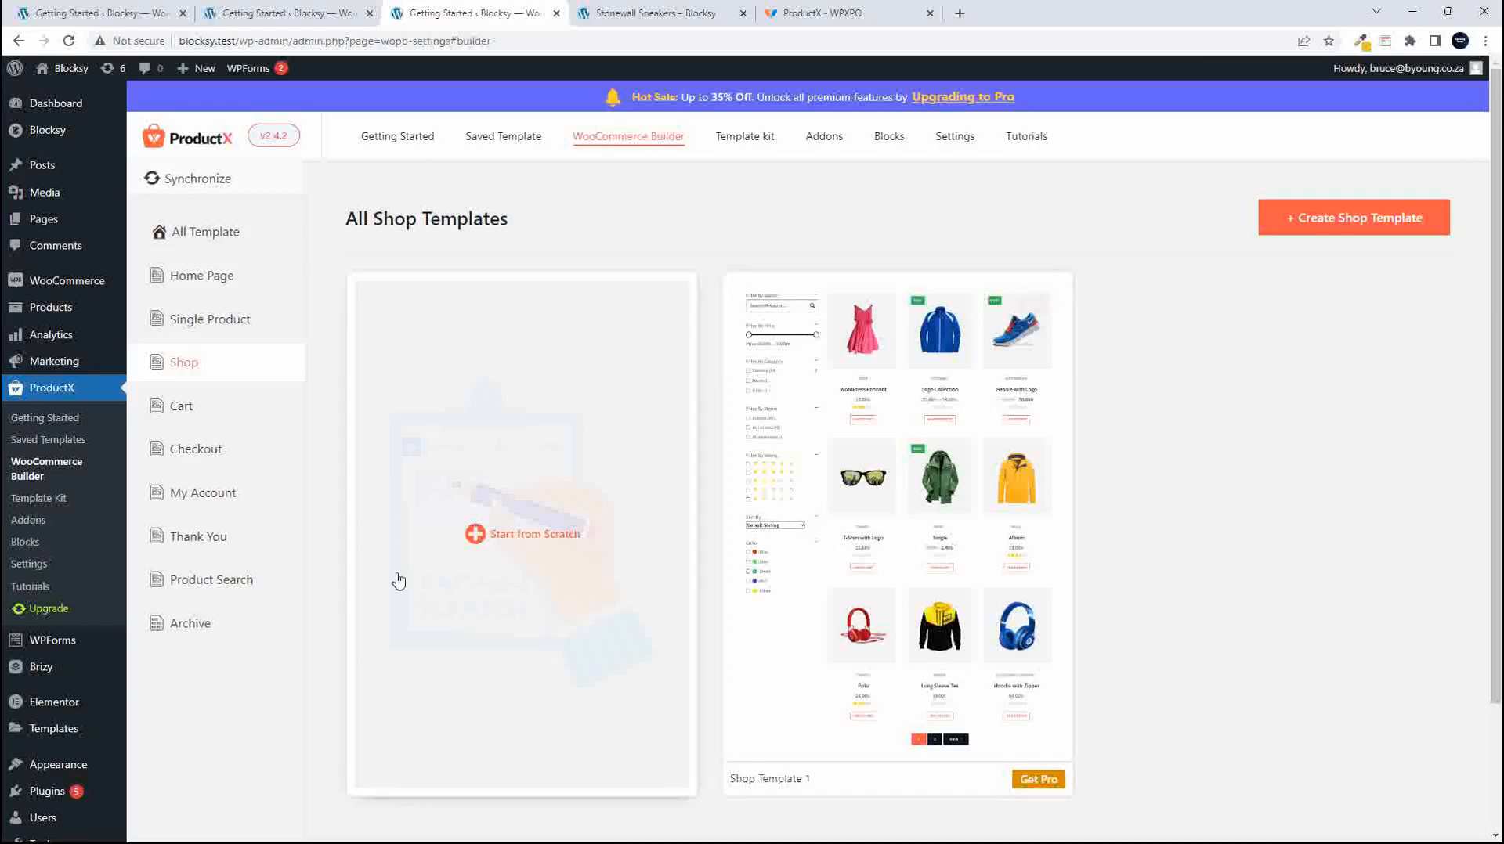
left_click(185, 411)
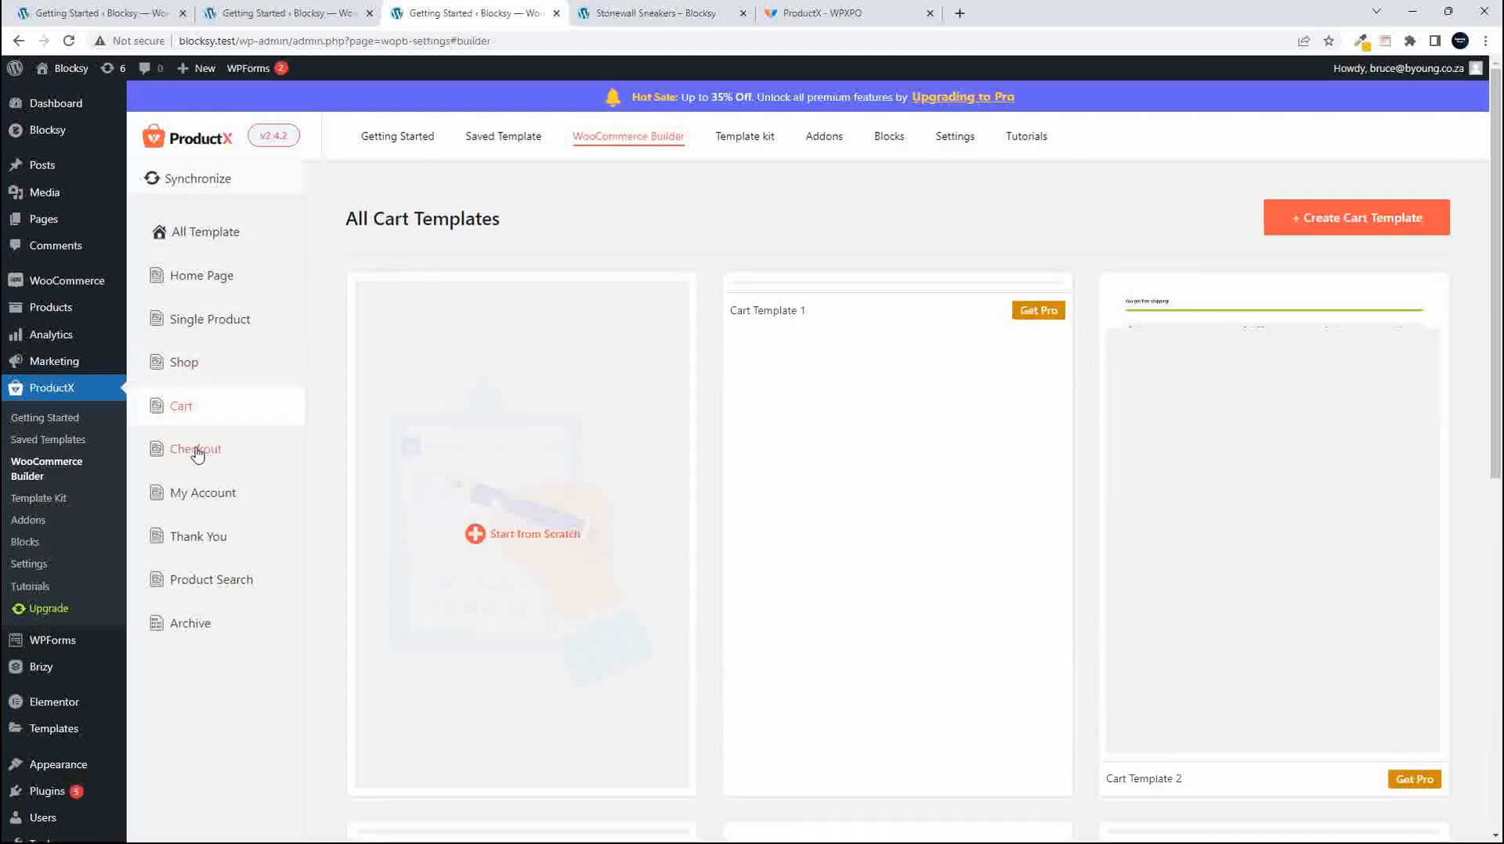
scroll(965, 595, "down", 8)
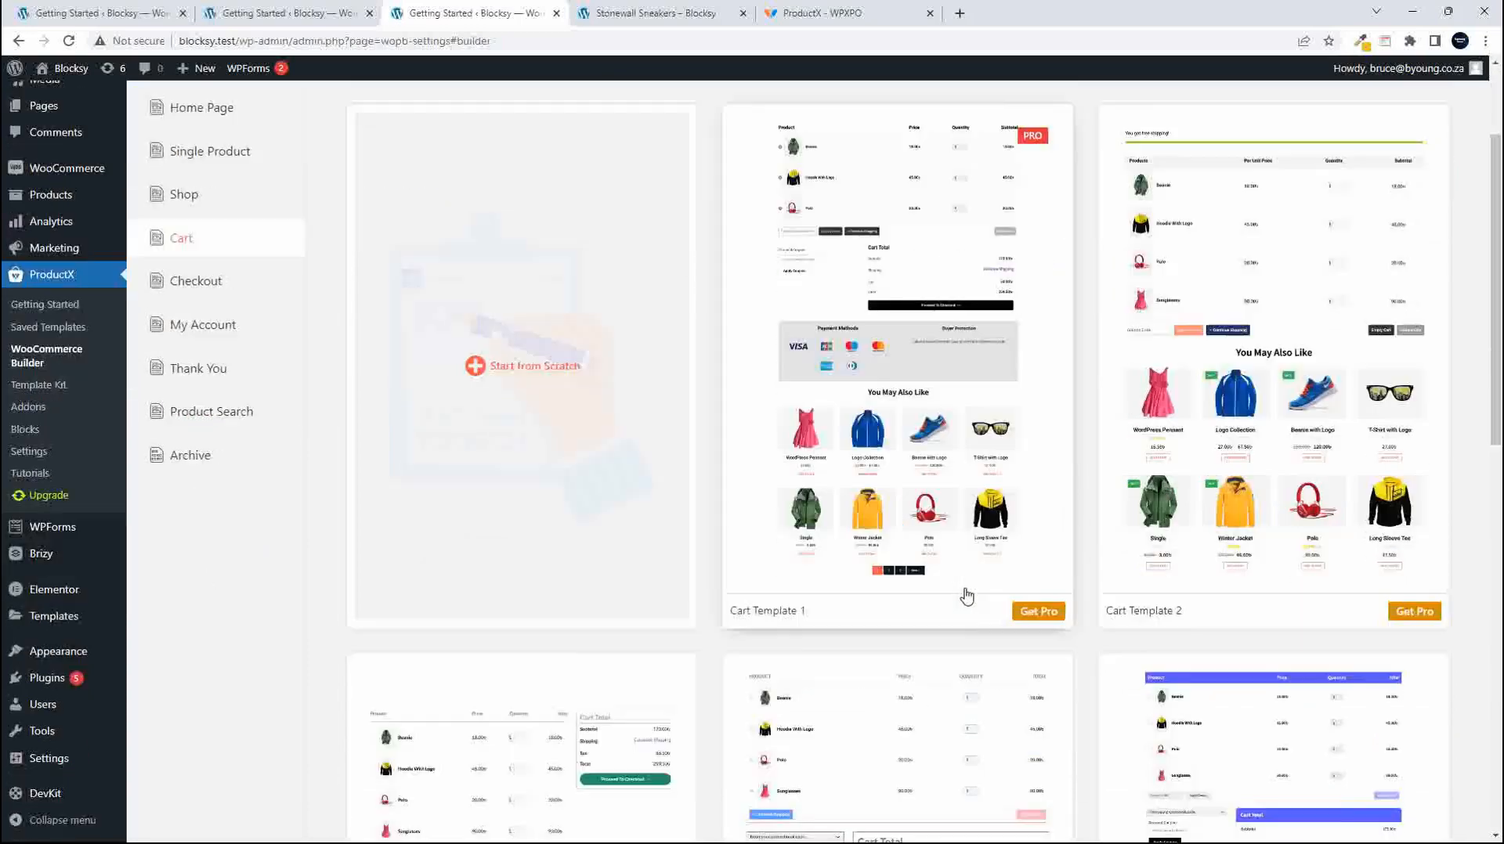
scroll(967, 597, "up", 8)
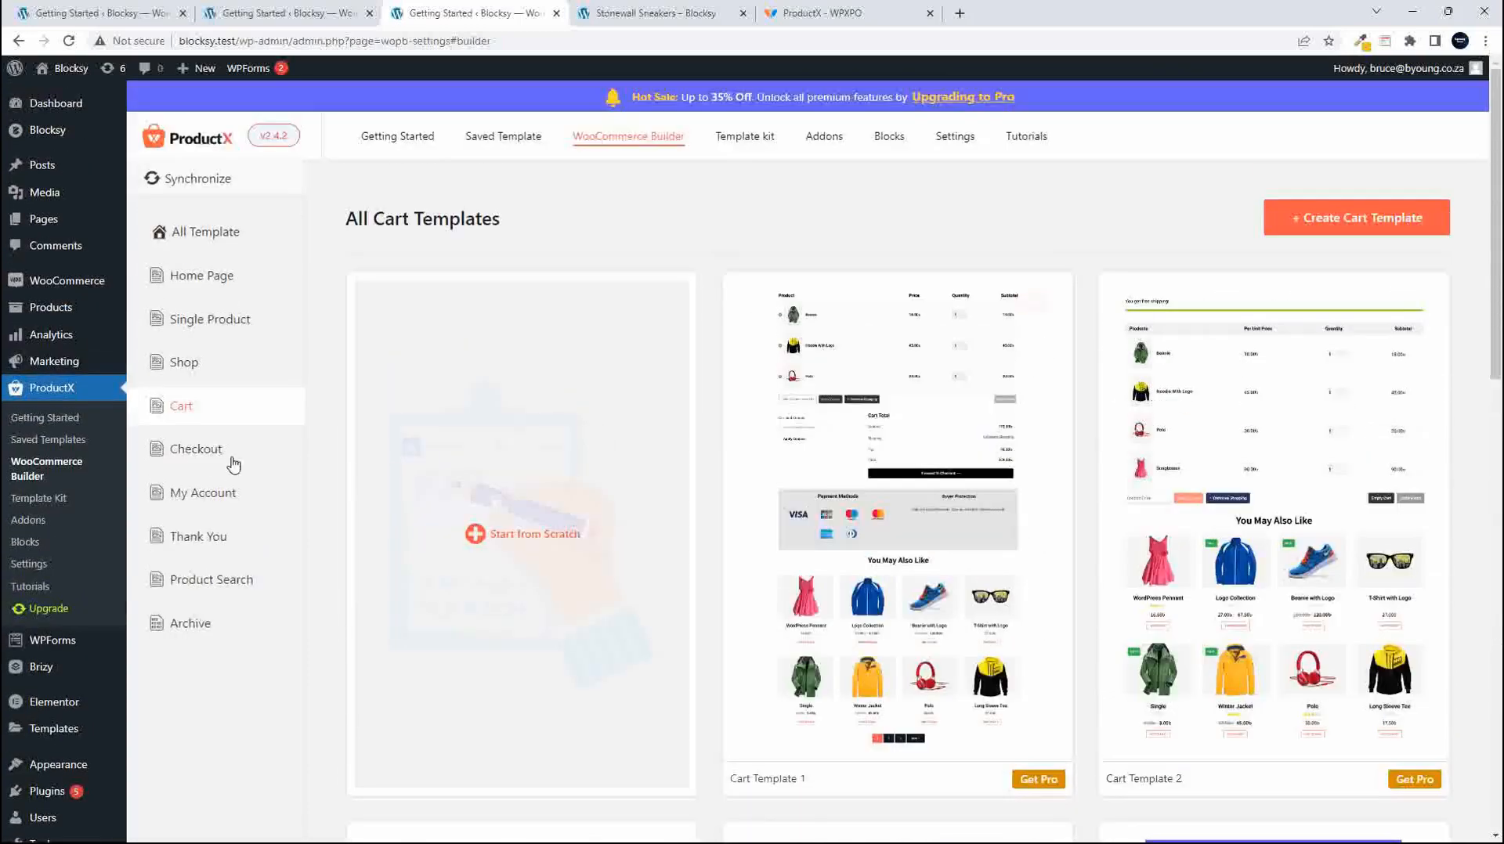
Browse the ready-made Checkout templates, followed by the My Account templates.
left_click(163, 453)
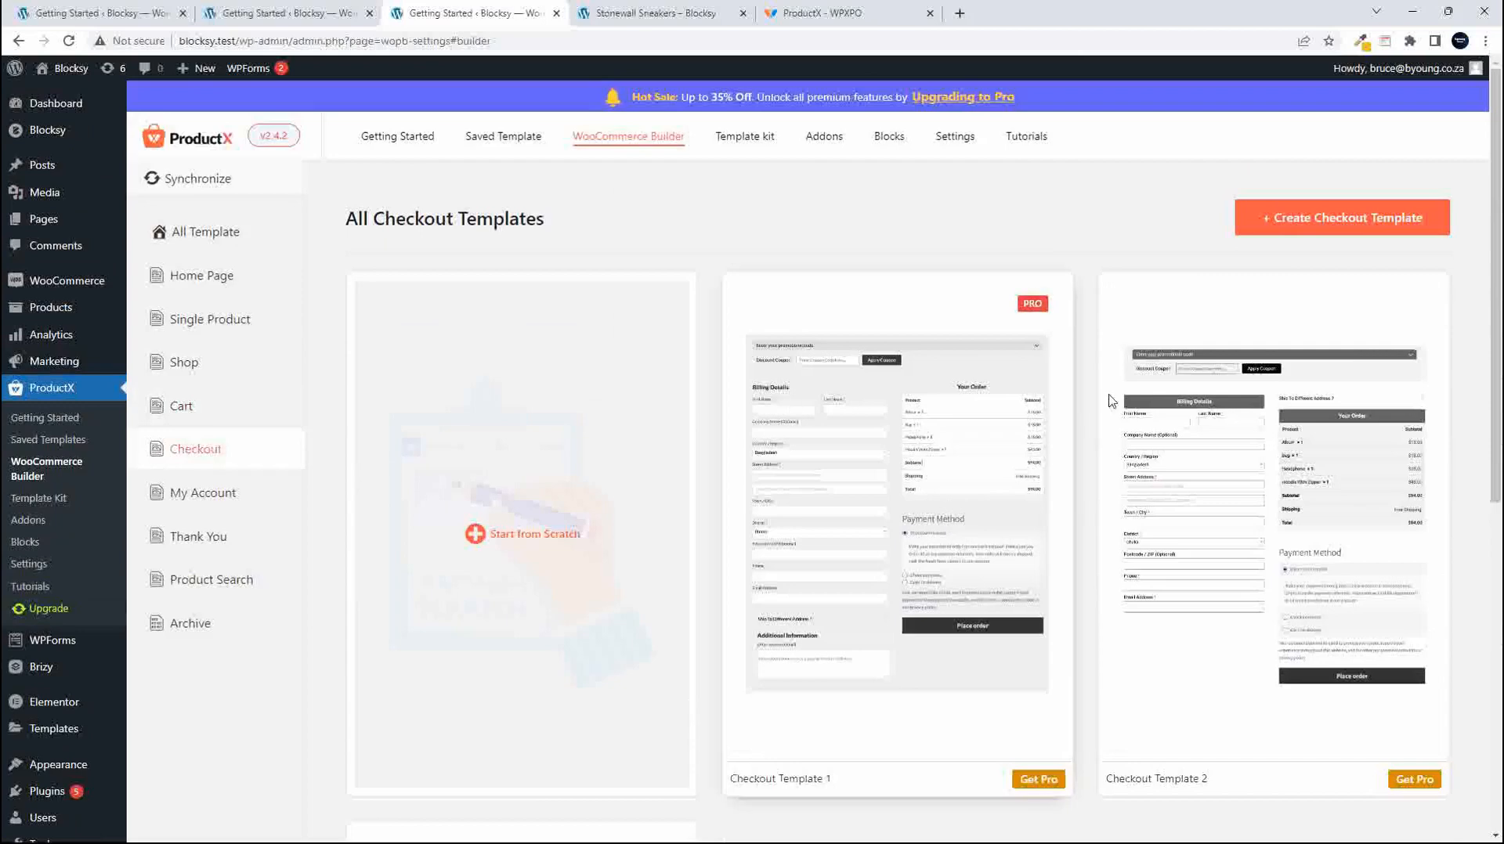
scroll(1081, 601, "down", 8)
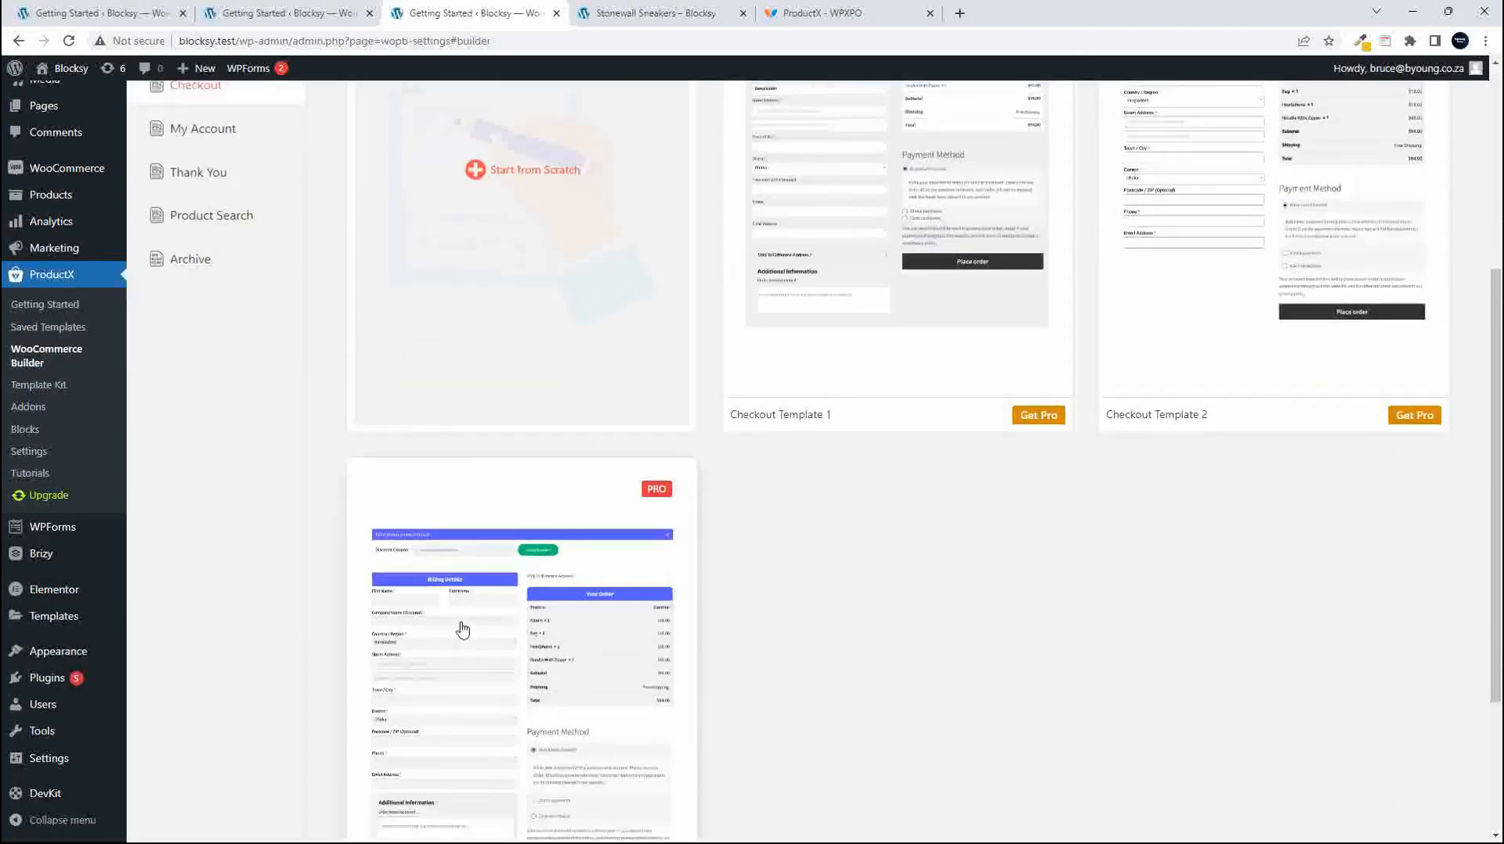
scroll(653, 705, "up", 8)
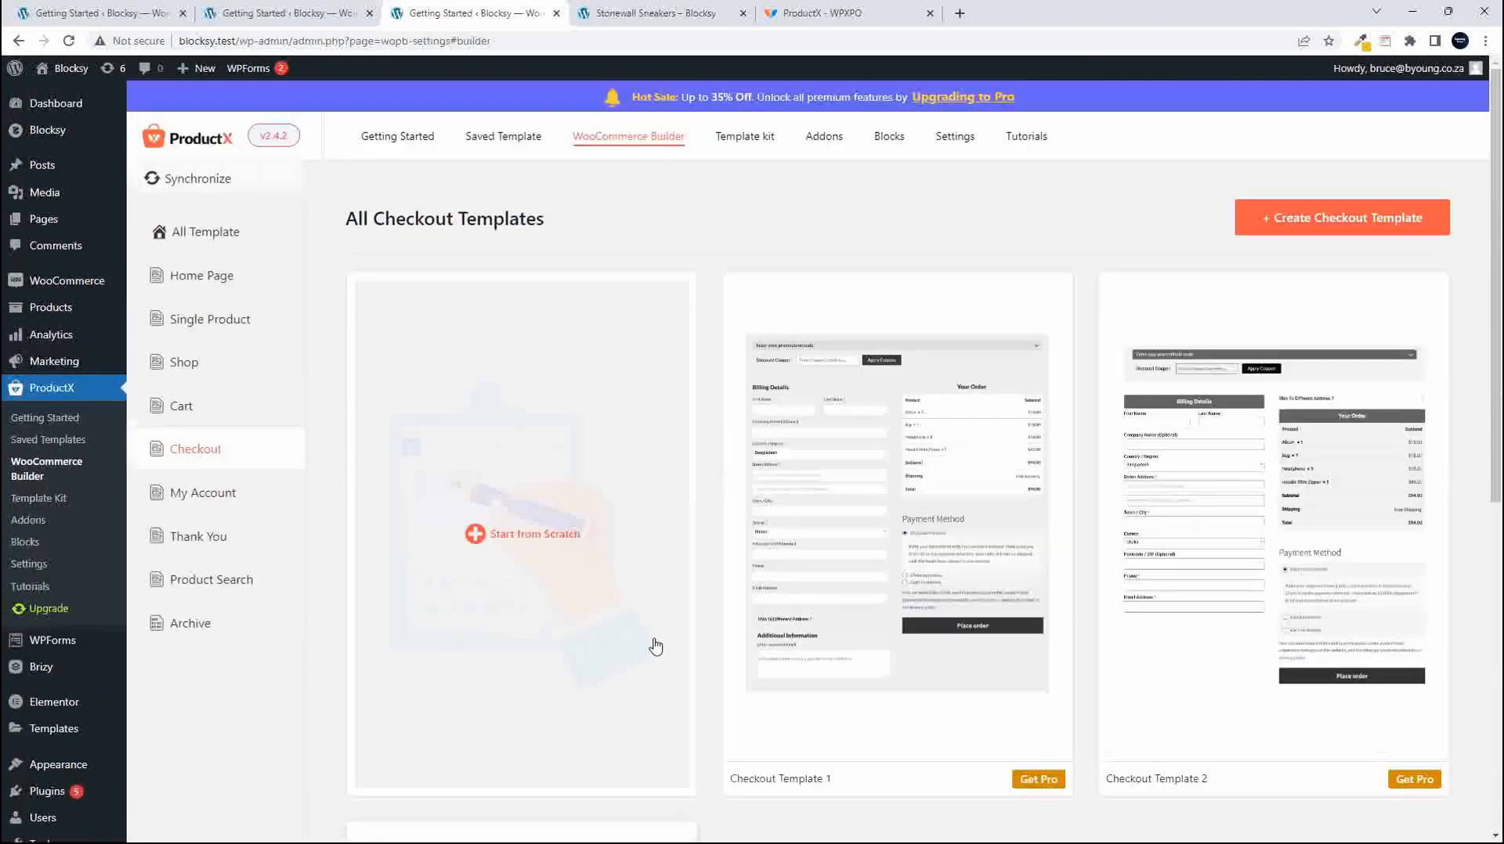
left_click(207, 501)
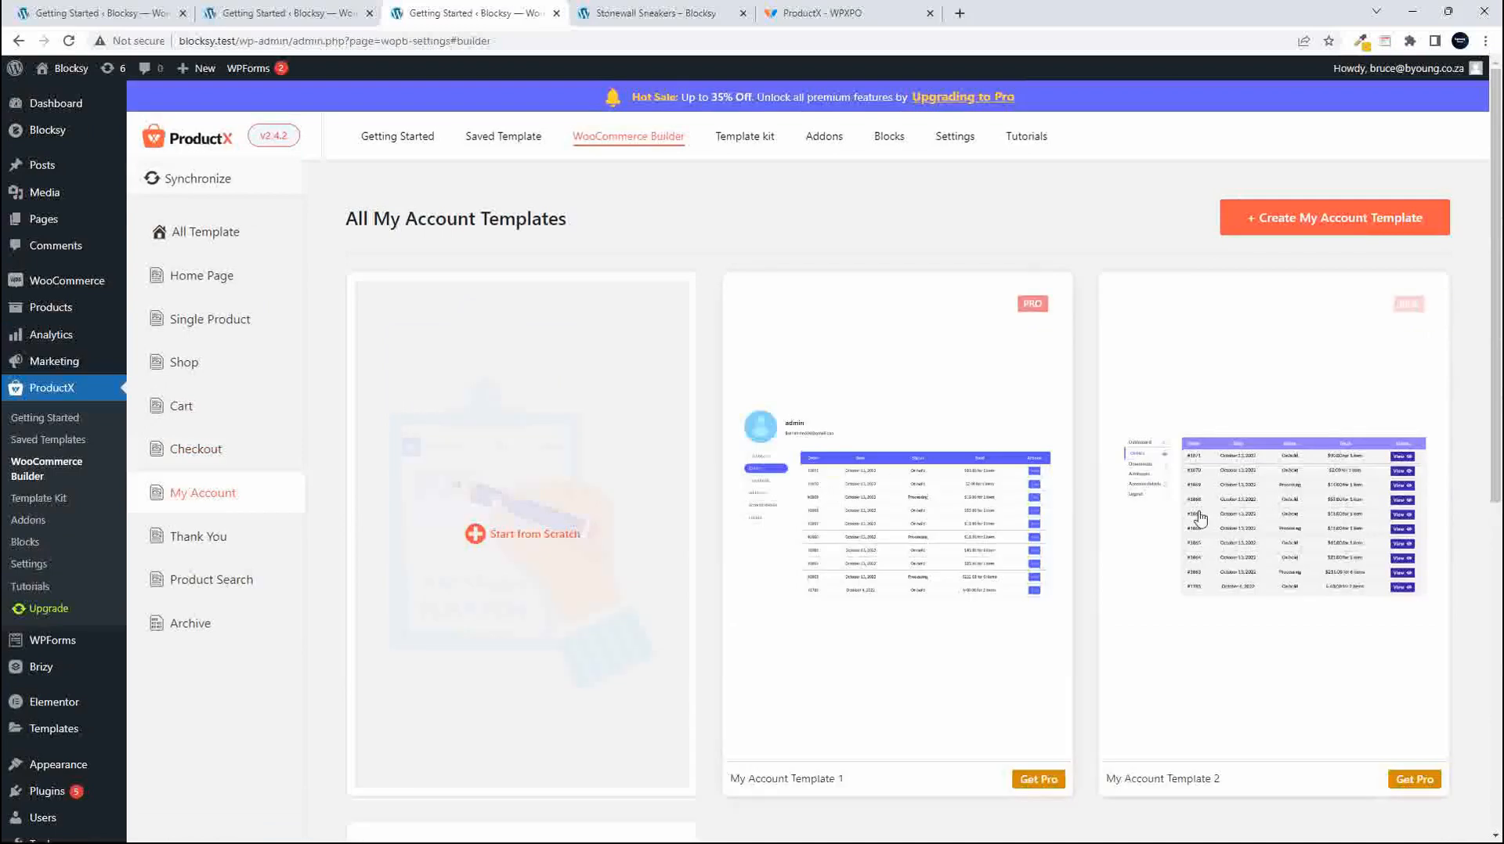
Browse the ready-made Thank You templates, followed by the Product Search templates.
left_click(238, 553)
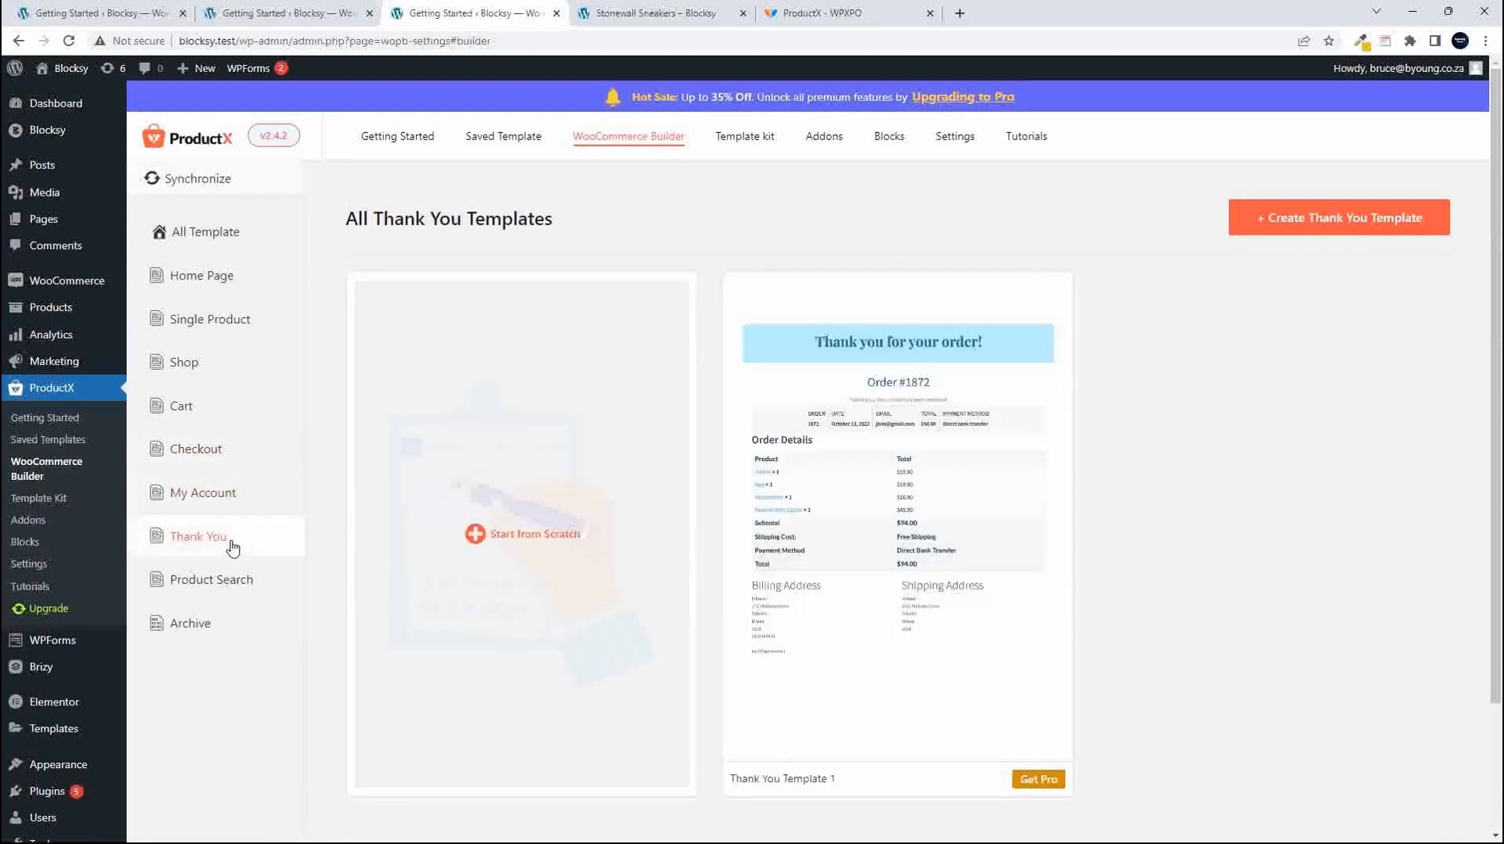
scroll(899, 610, "down", 2)
scroll(901, 612, "up", 2)
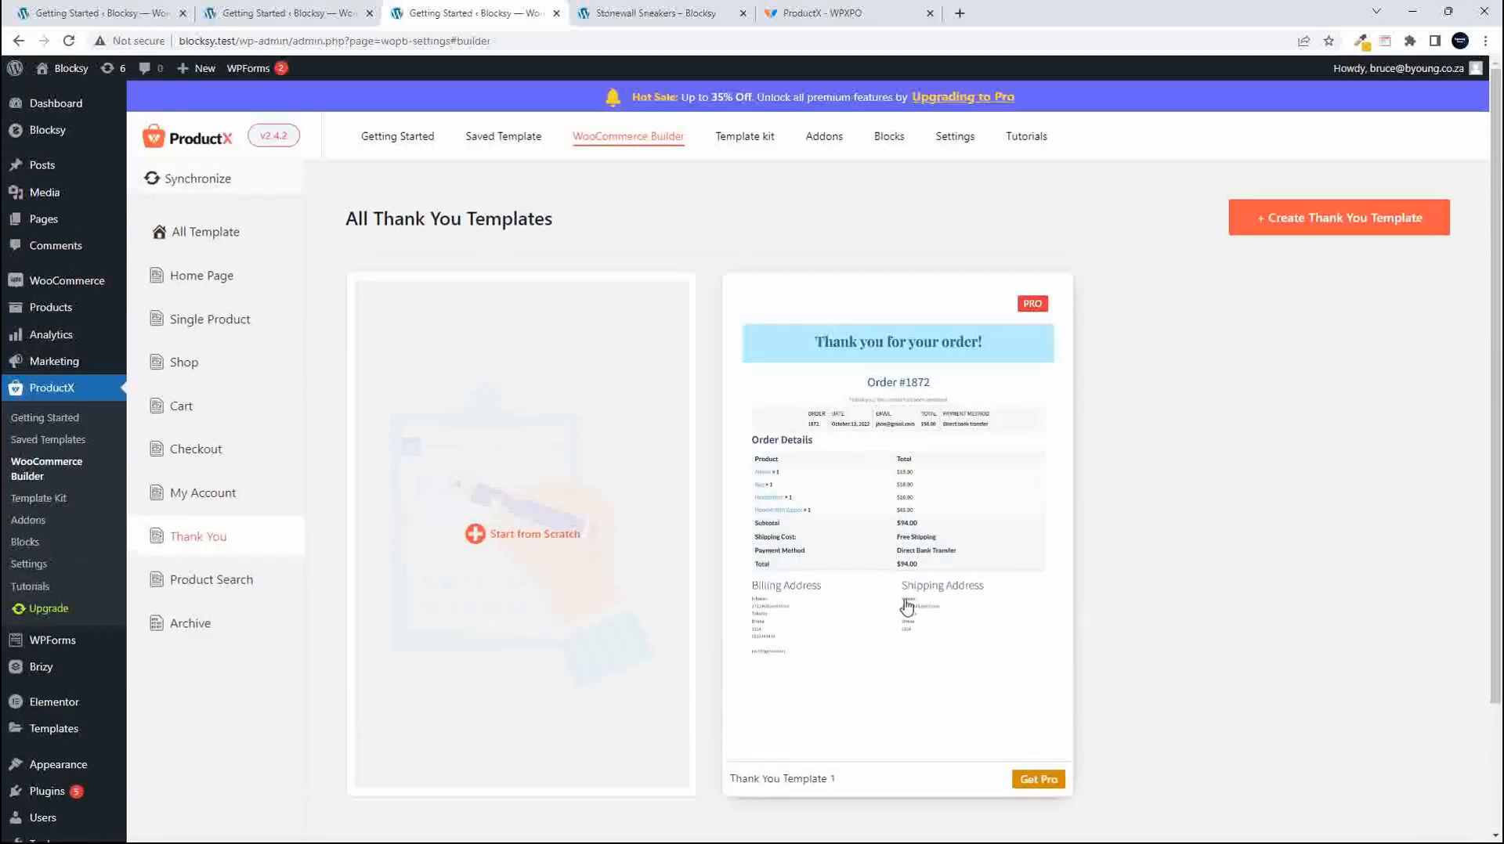
left_click(205, 584)
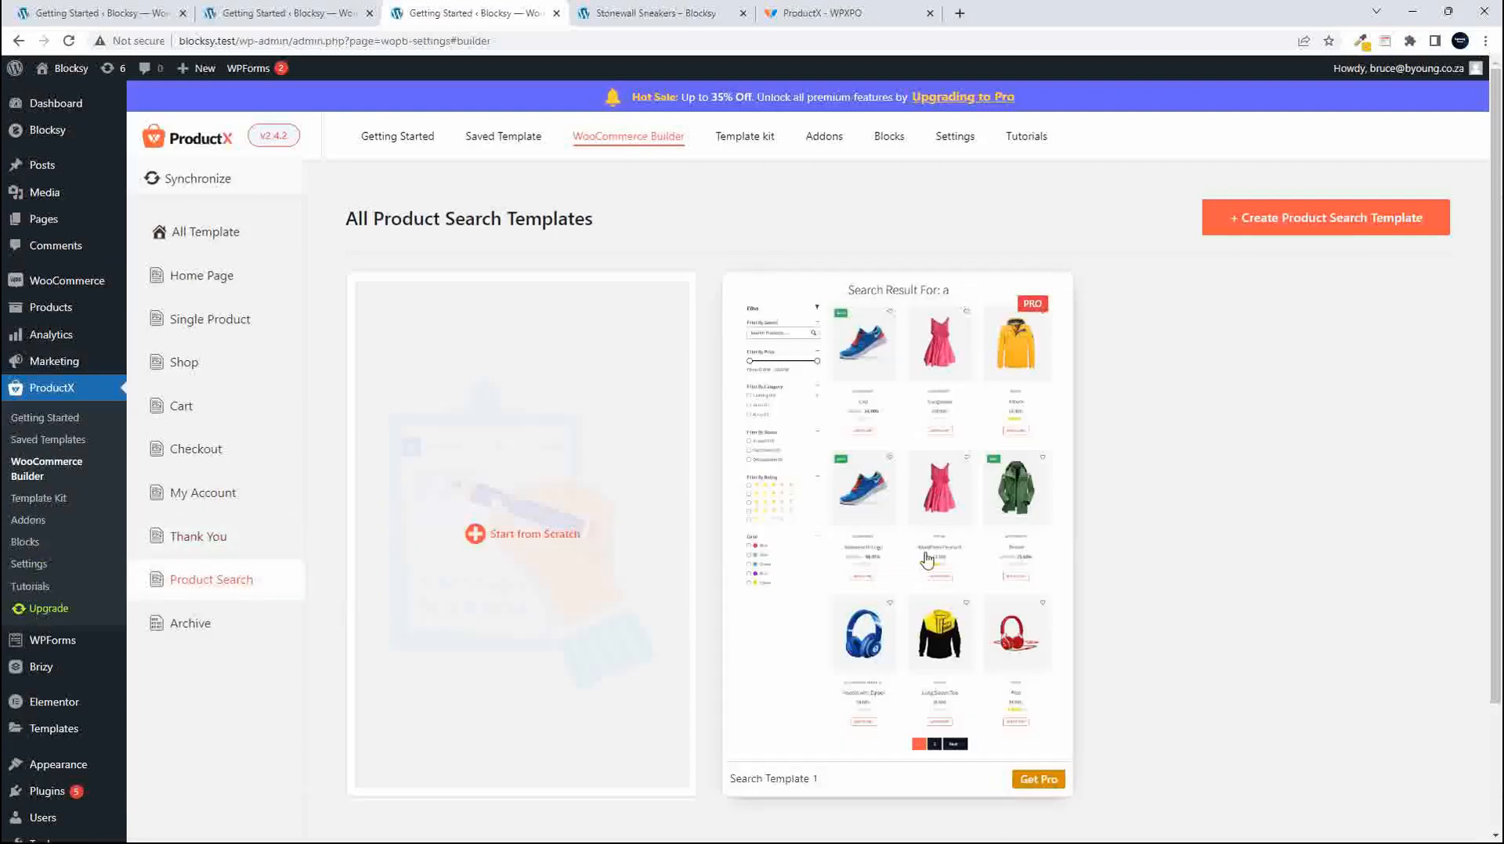
Show the Archive templates and try to start one from scratch, reading and closing the upgrade dialog.
left_click(196, 625)
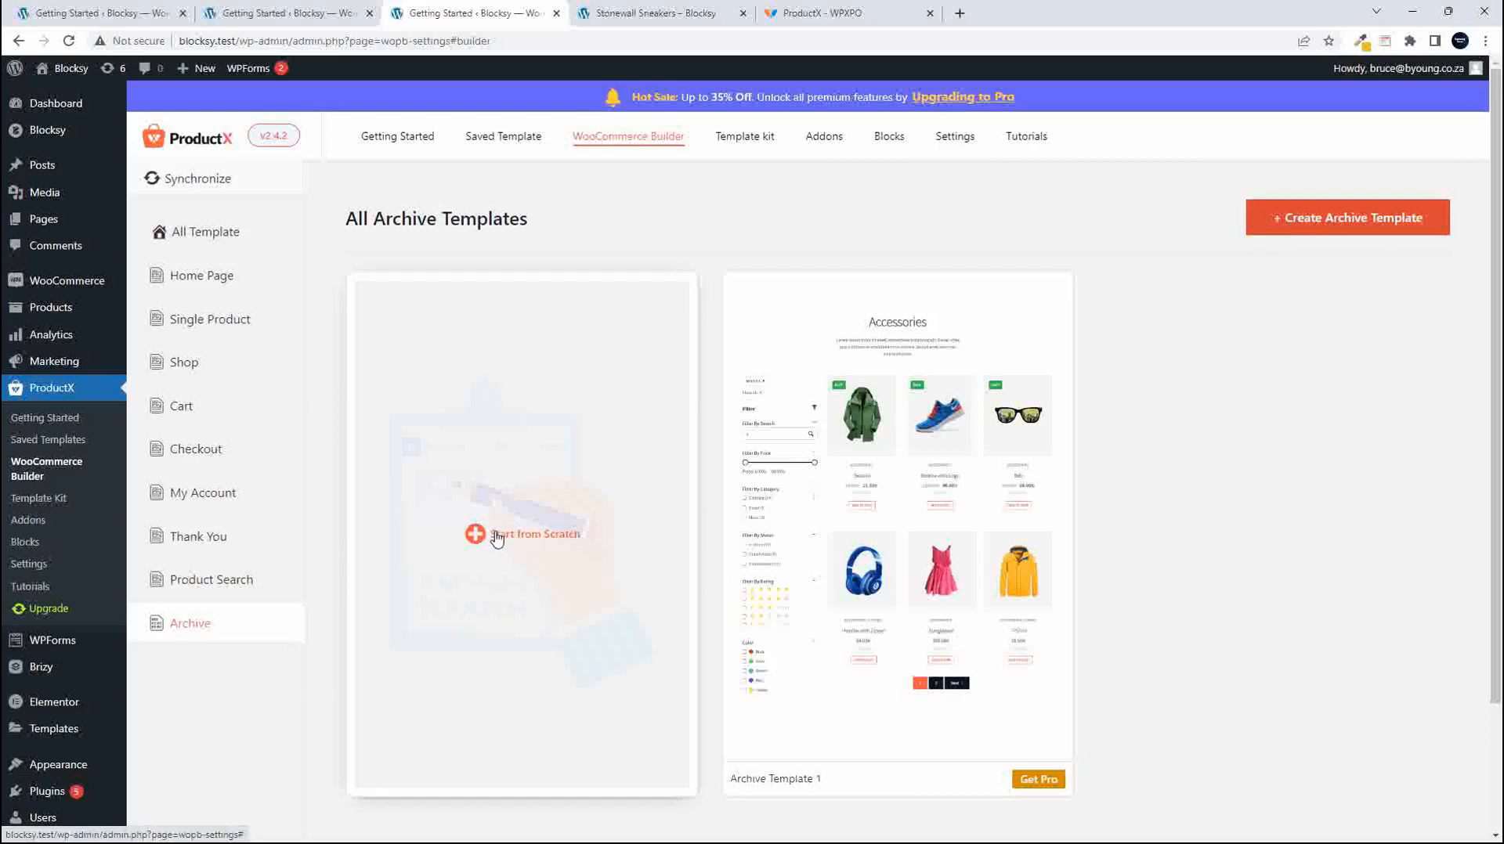
left_click(430, 586)
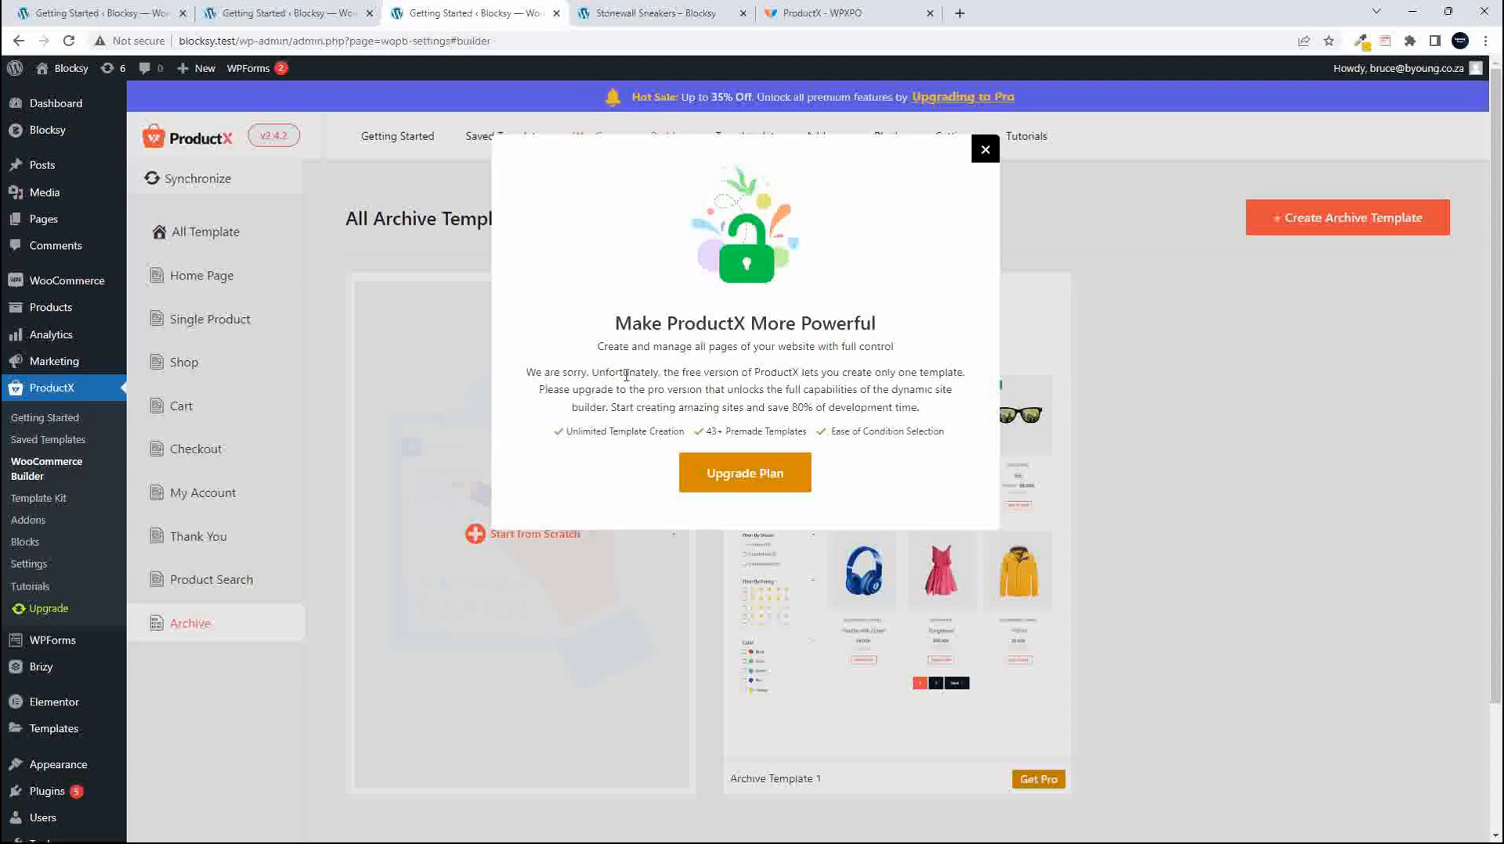
left_click_drag(840, 373, 1004, 392)
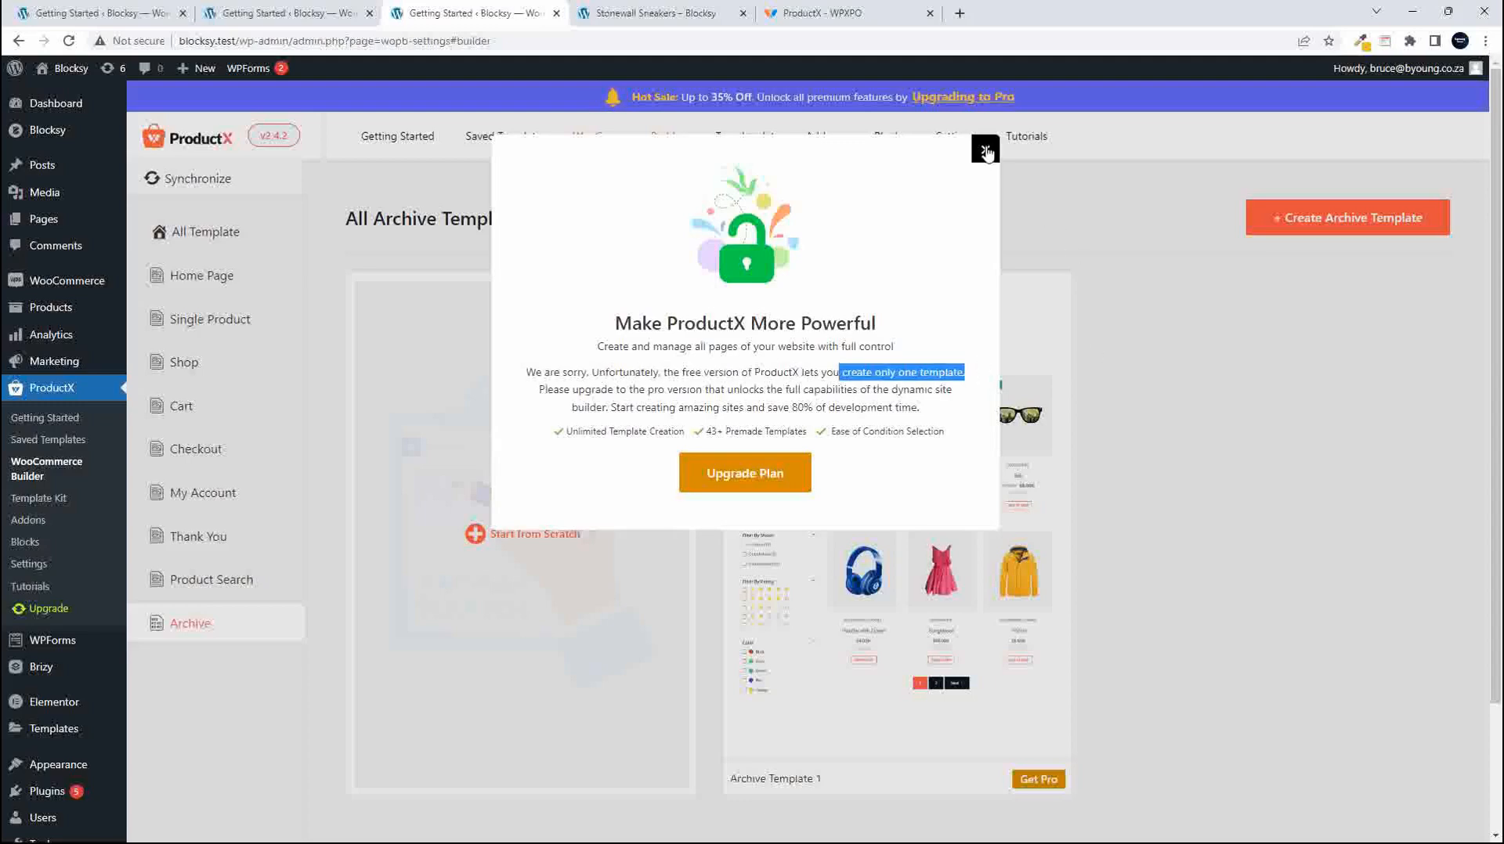
left_click(986, 150)
Switch to the live Stonewall Sneakers page and review its product details, description and Related Products section.
left_click(669, 15)
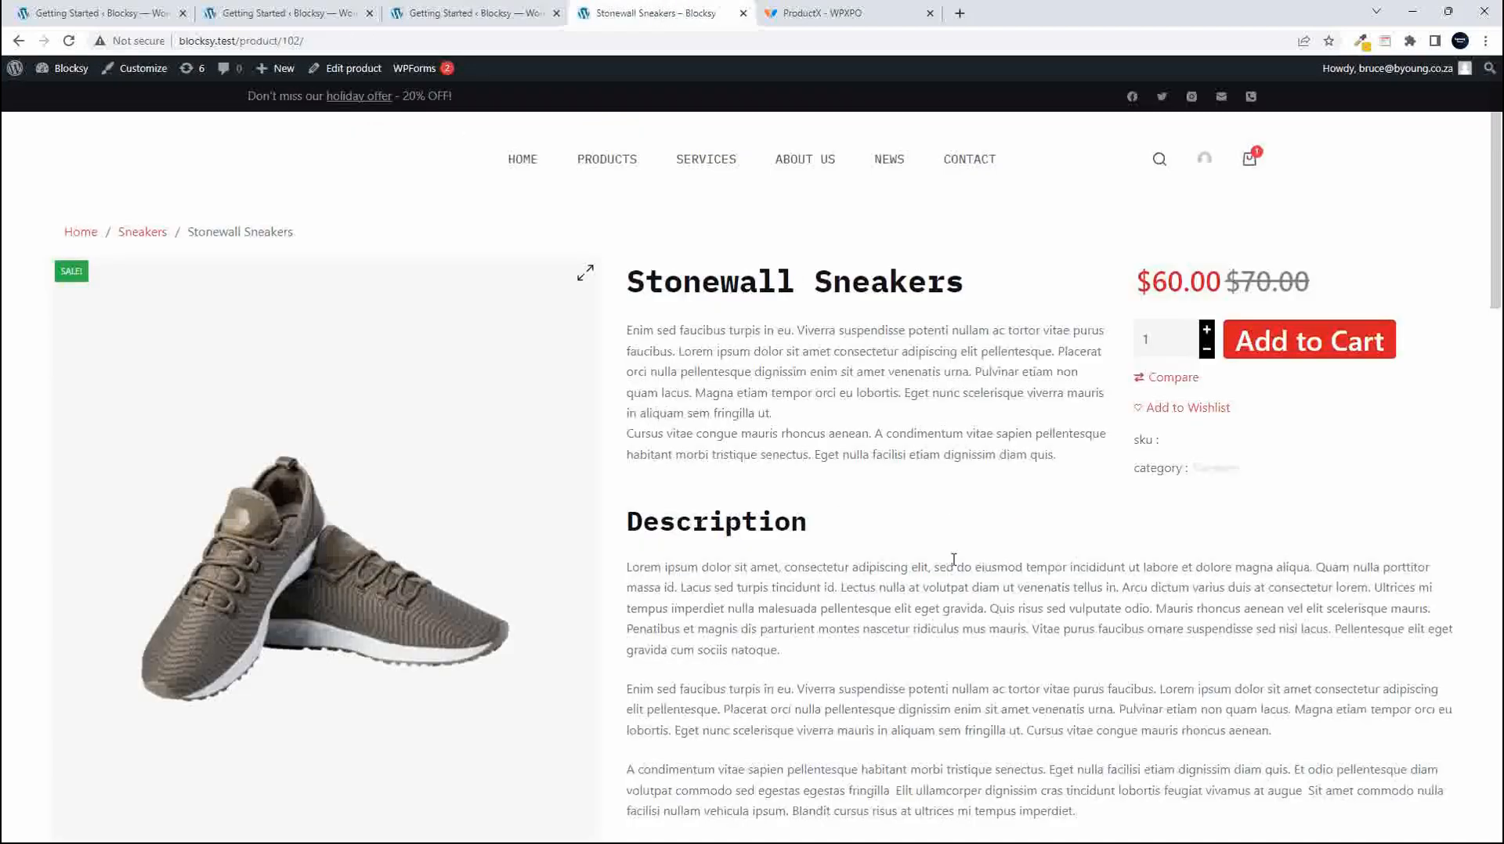
scroll(953, 562, "down", 5)
scroll(960, 571, "up", 3)
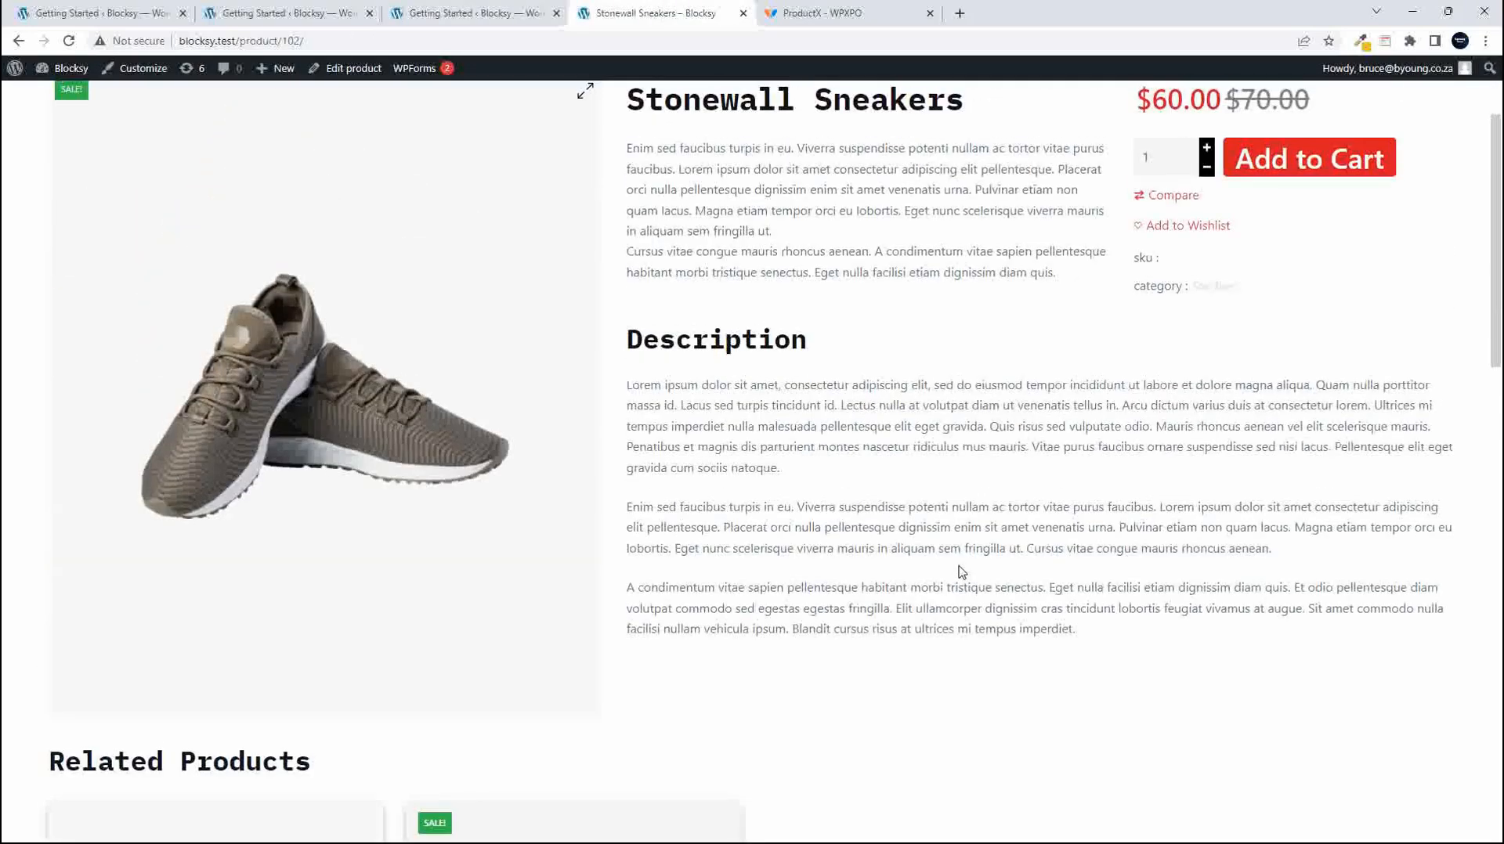
scroll(962, 573, "down", 6)
scroll(962, 574, "down", 2)
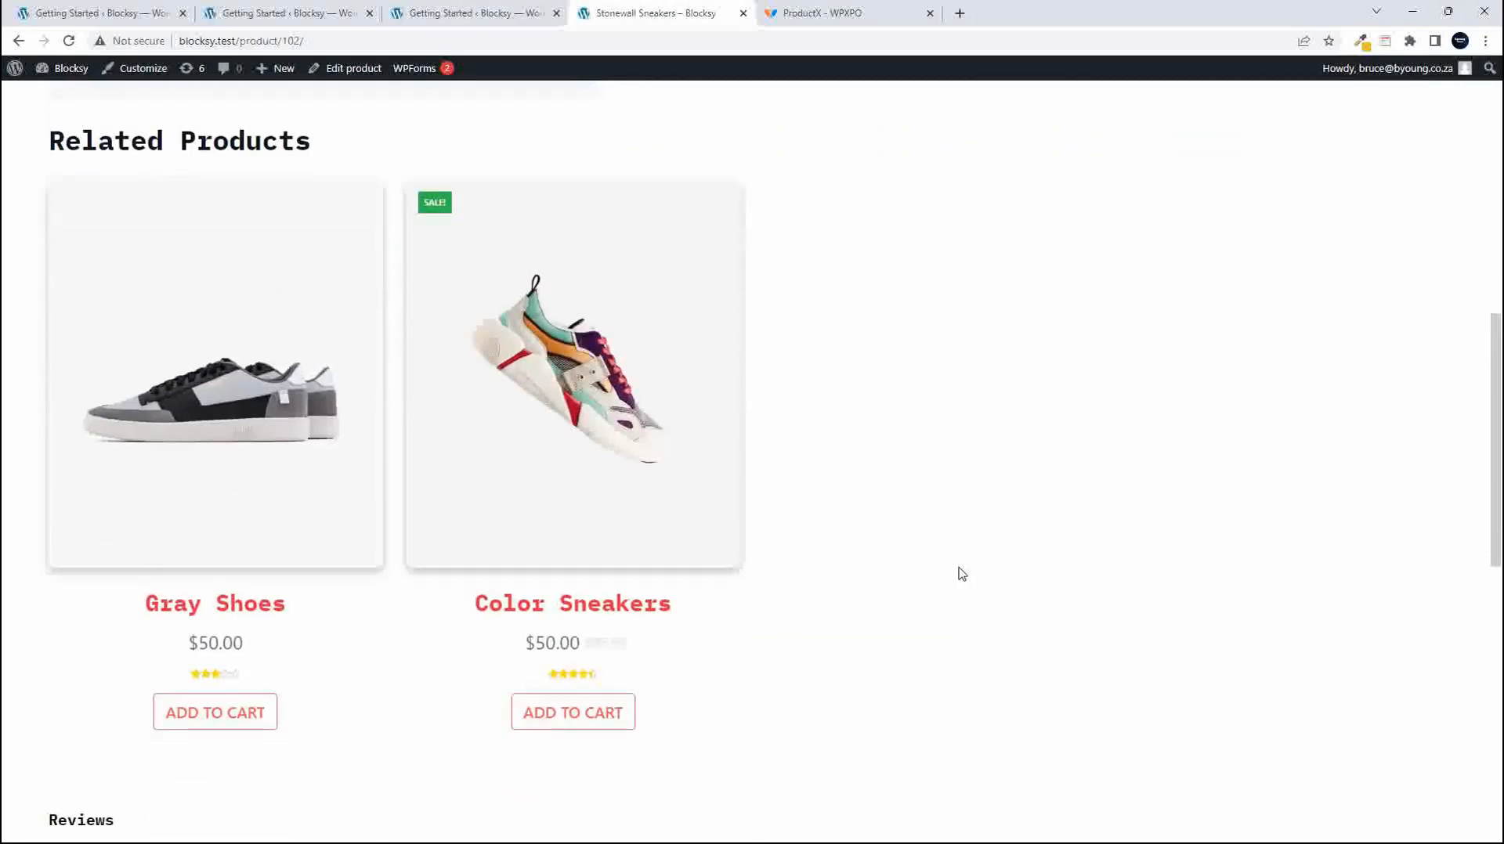
scroll(962, 574, "up", 10)
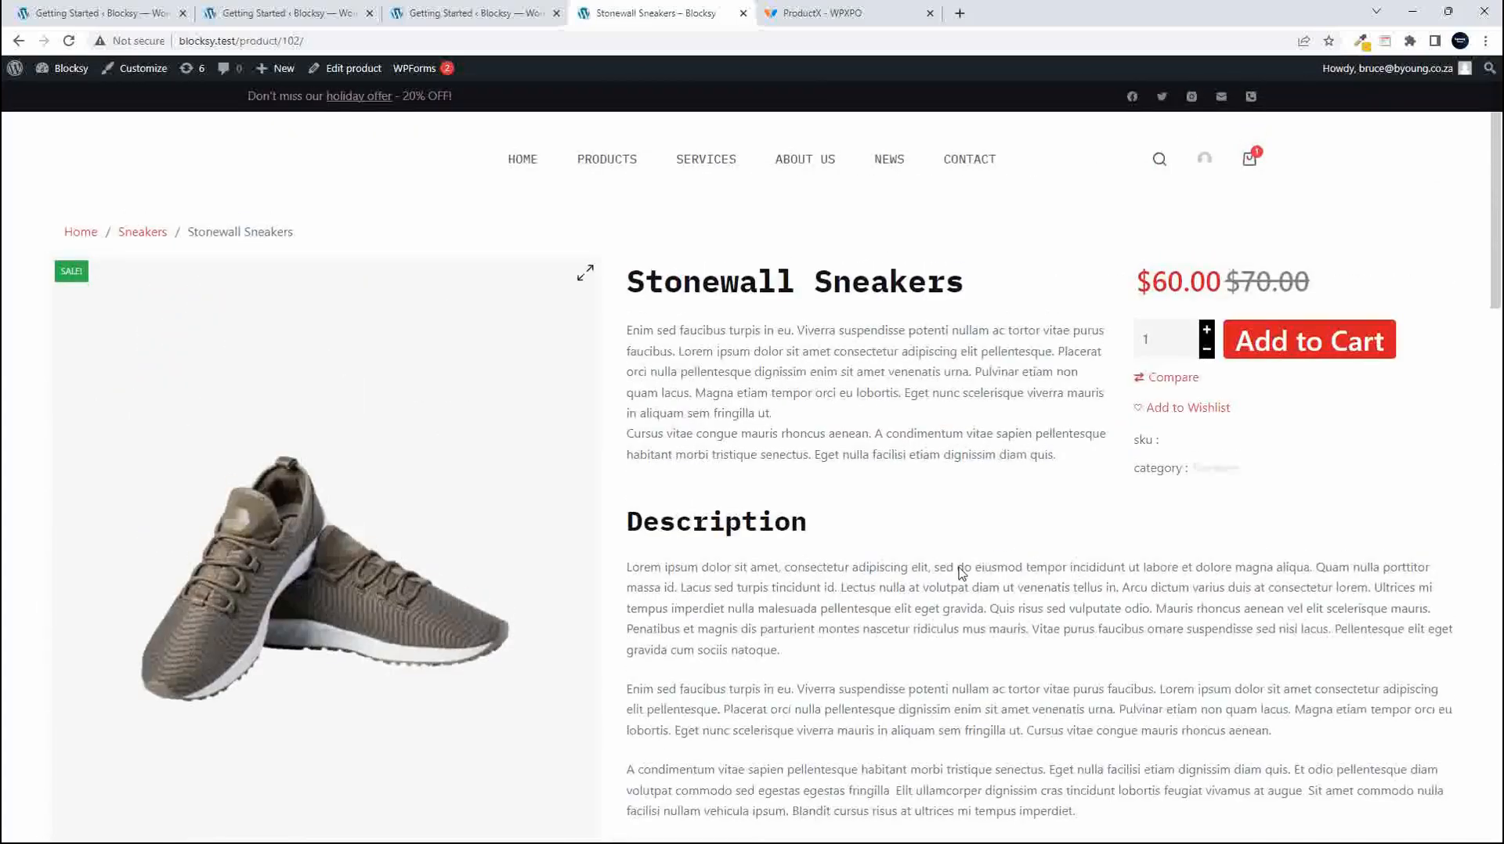
scroll(958, 570, "down", 2)
Switch to the ProductX website, look over its home page introduction, and show the list of features.
left_click(823, 13)
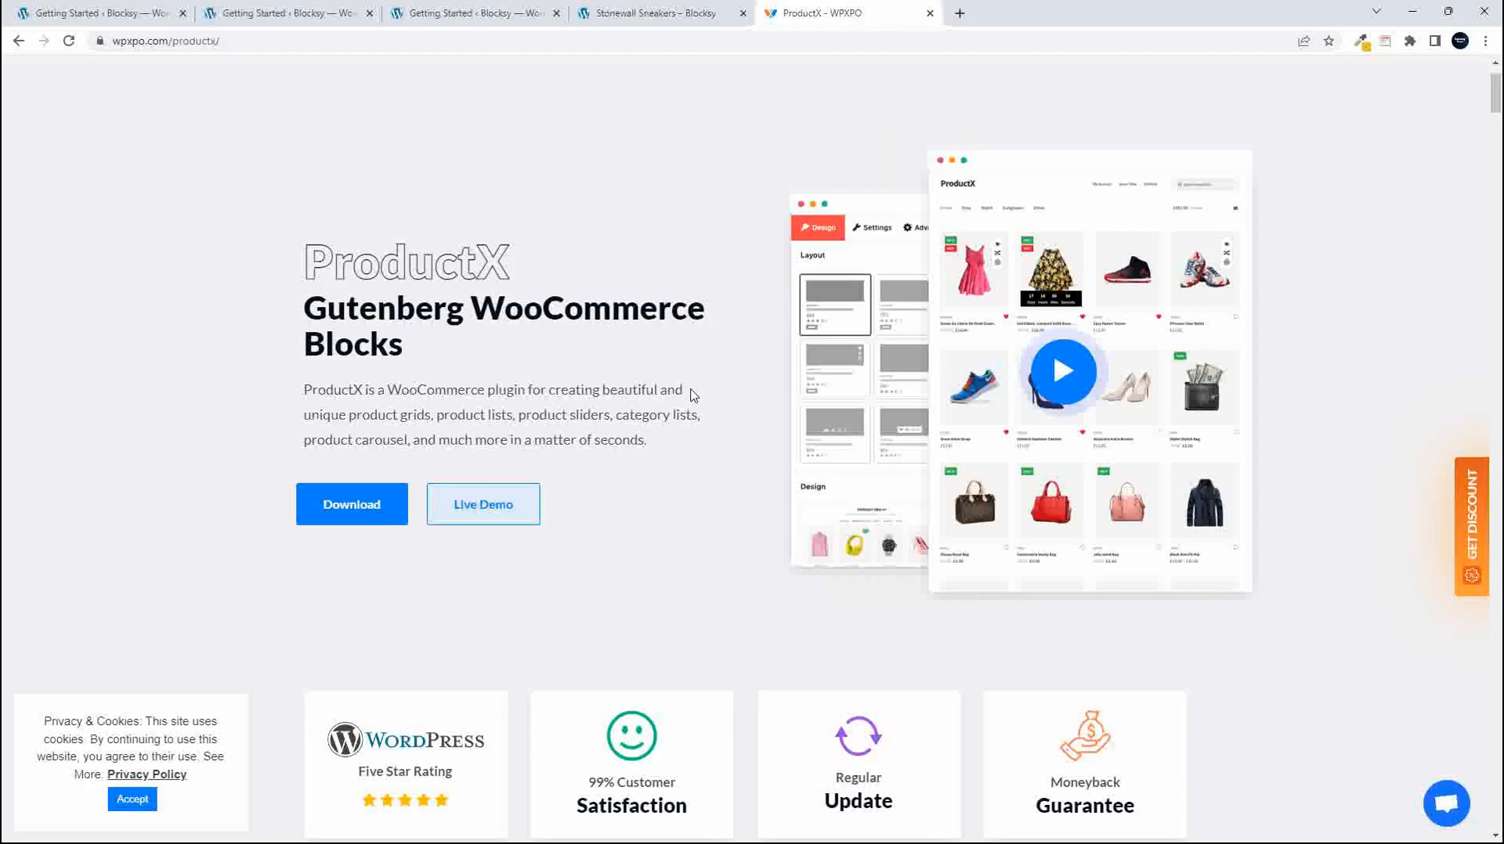
scroll(695, 395, "down", 2)
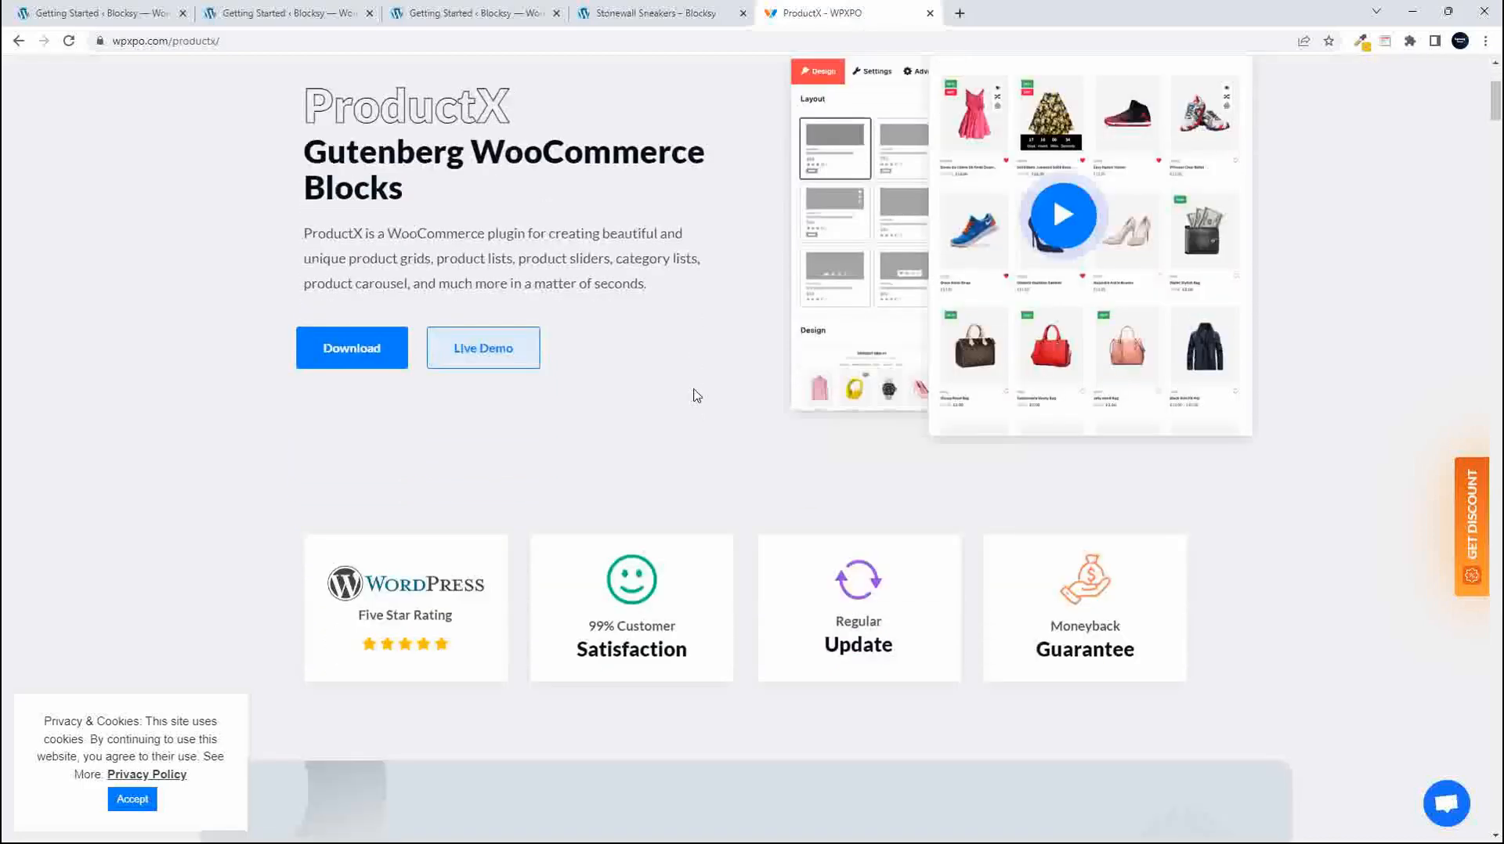
scroll(695, 395, "up", 3)
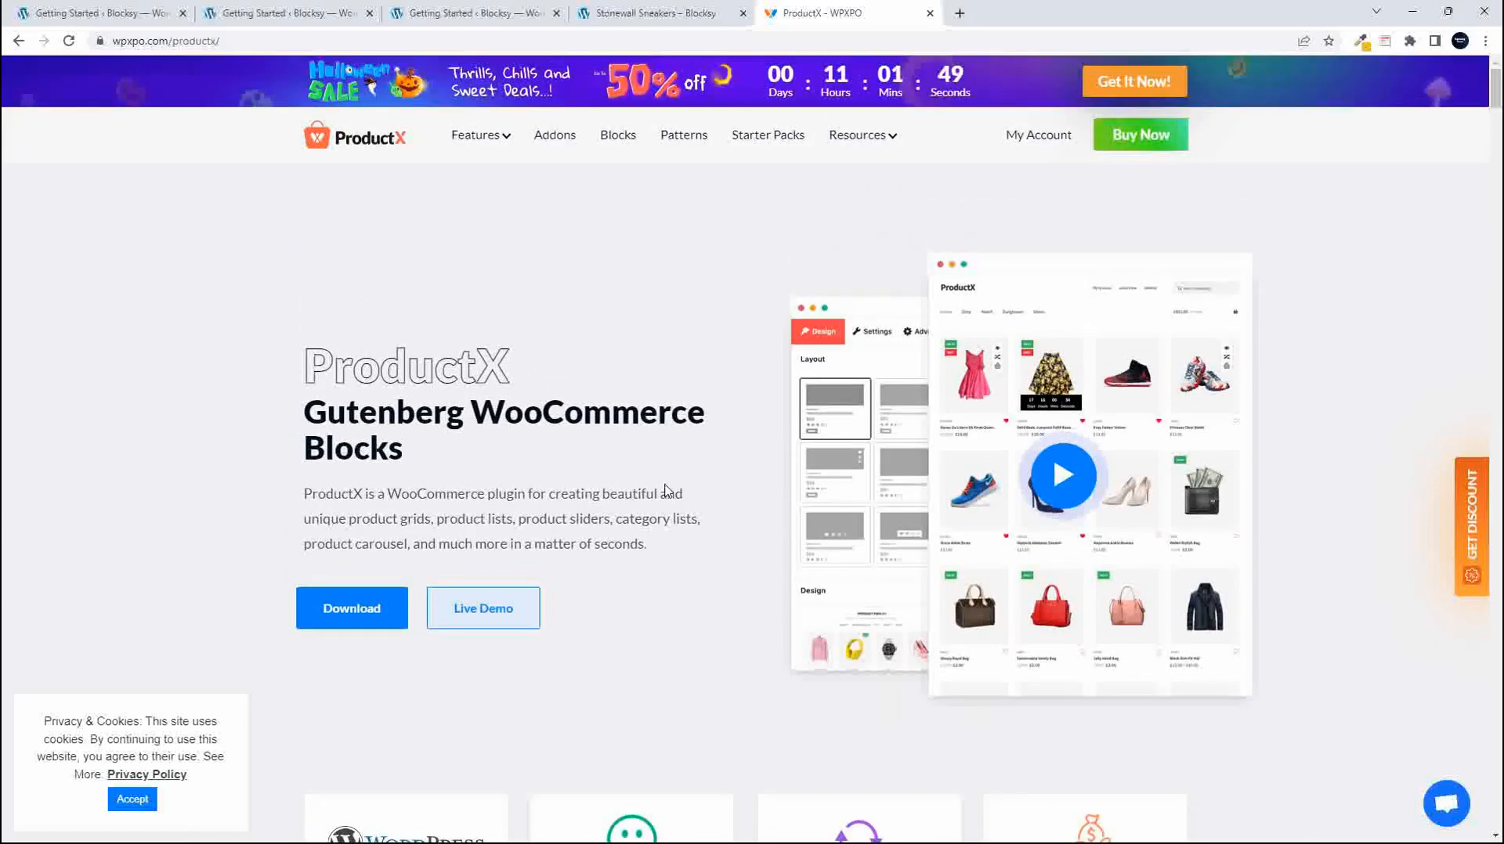
mouse_move(498, 144)
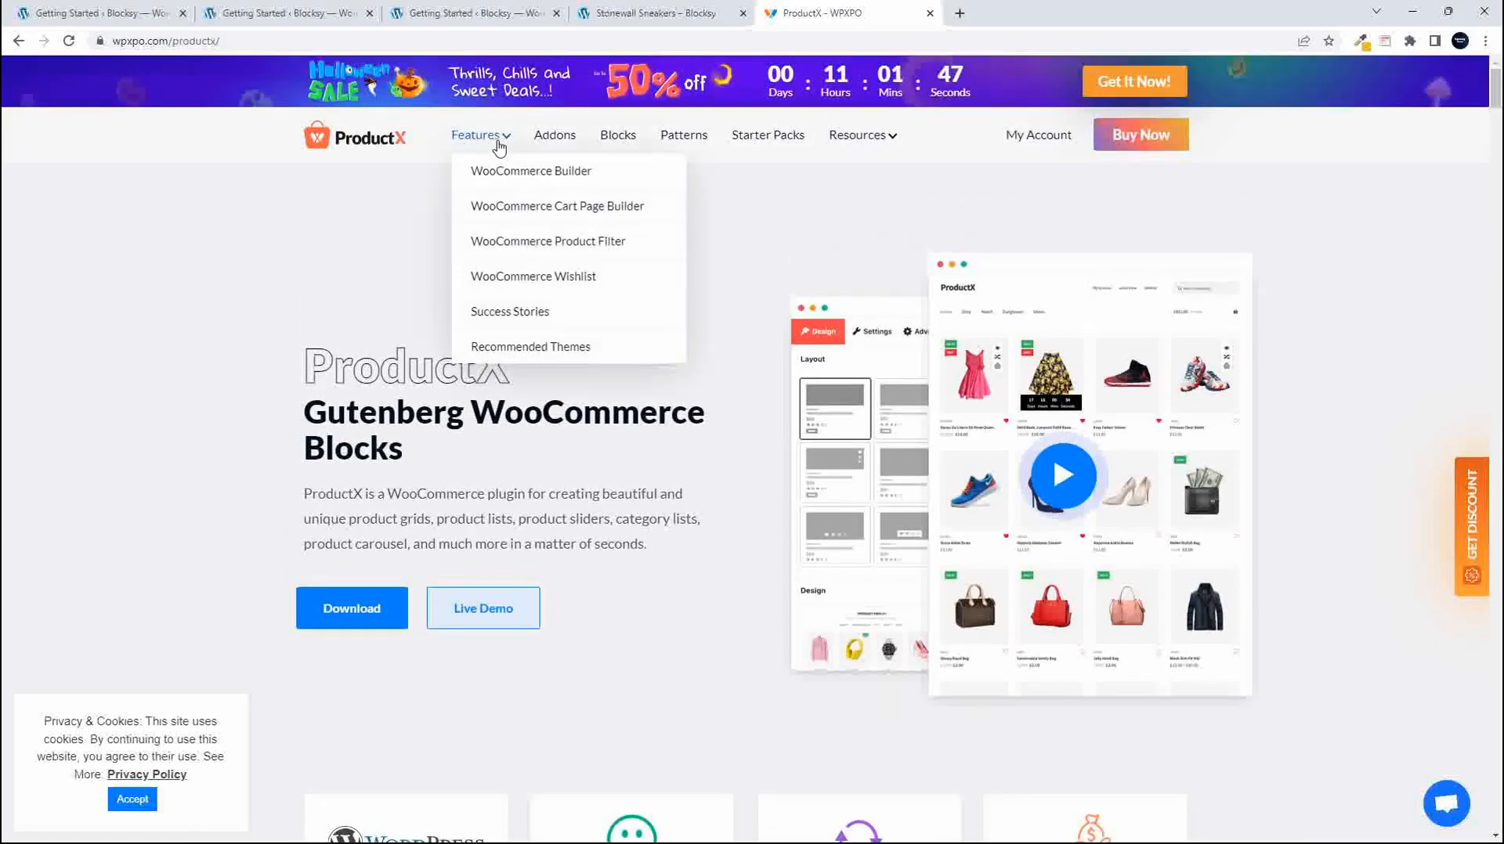
Open the ProductX pricing page and review the yearly license plans.
left_click(1128, 143)
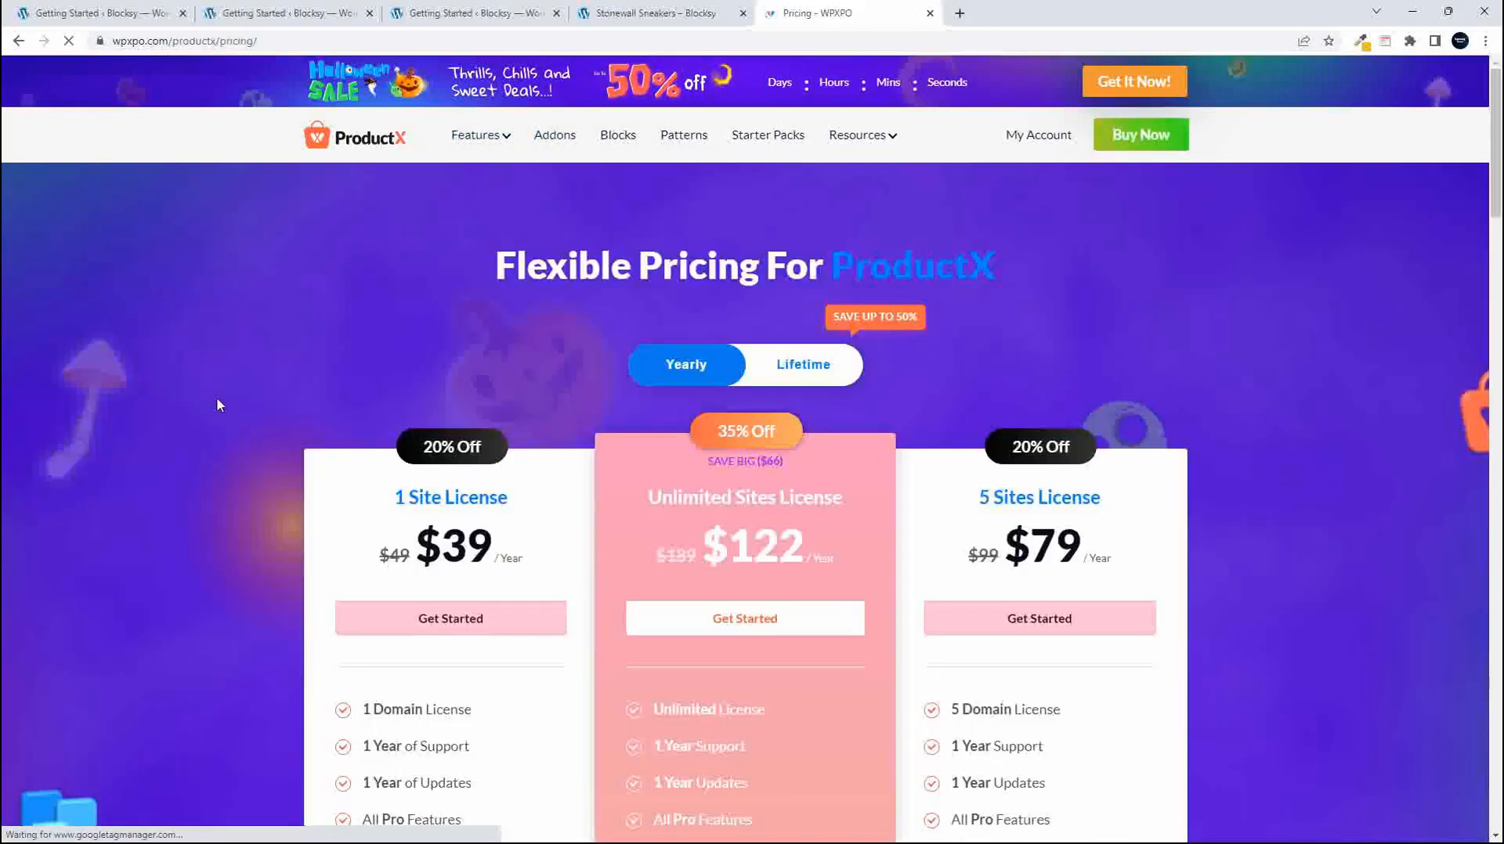
scroll(221, 399, "down", 4)
scroll(223, 400, "up", 3)
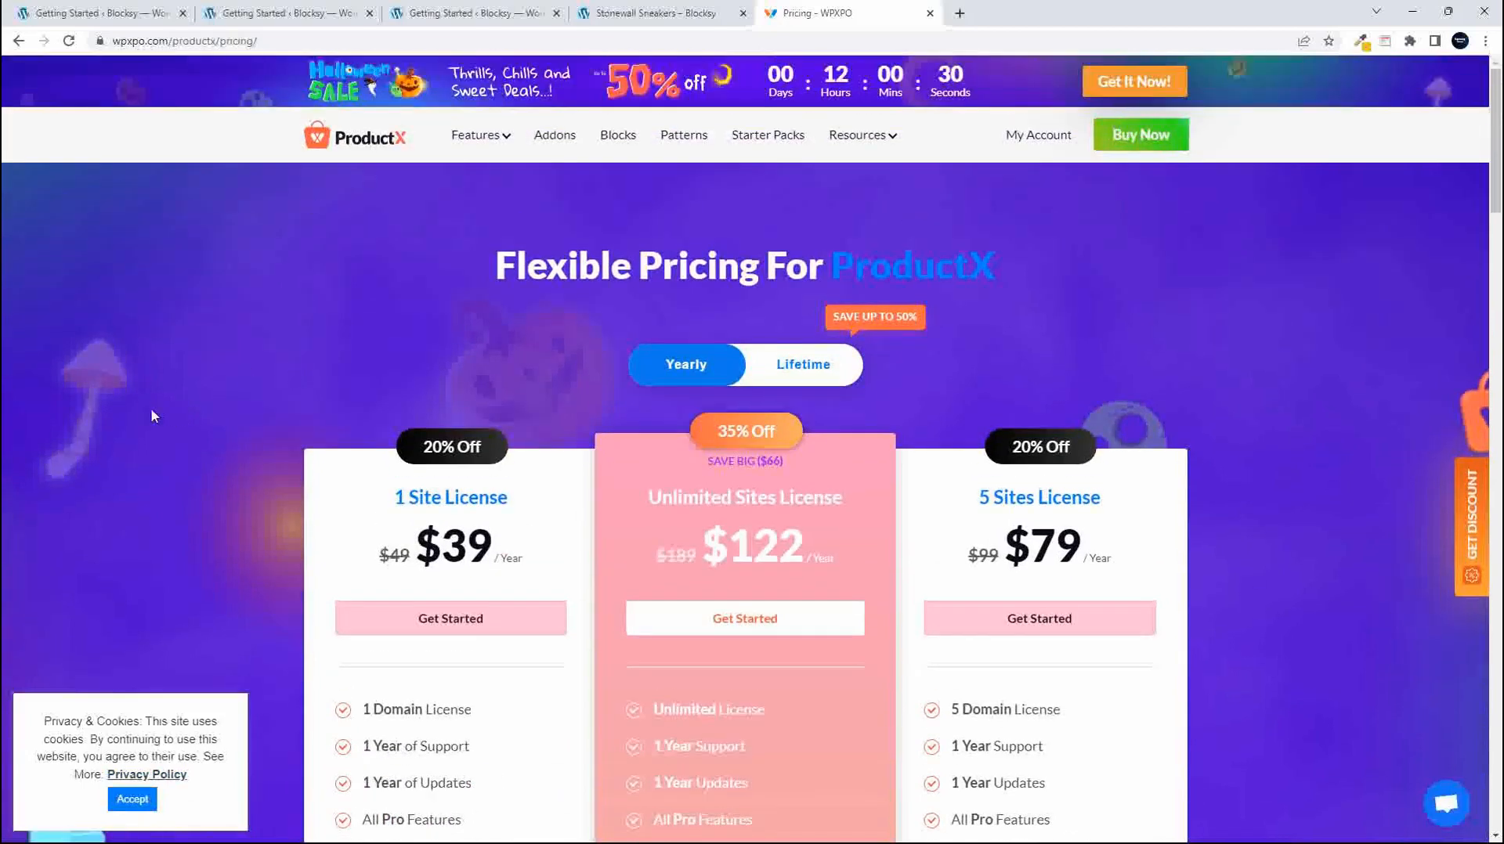
scroll(147, 417, "down", 2)
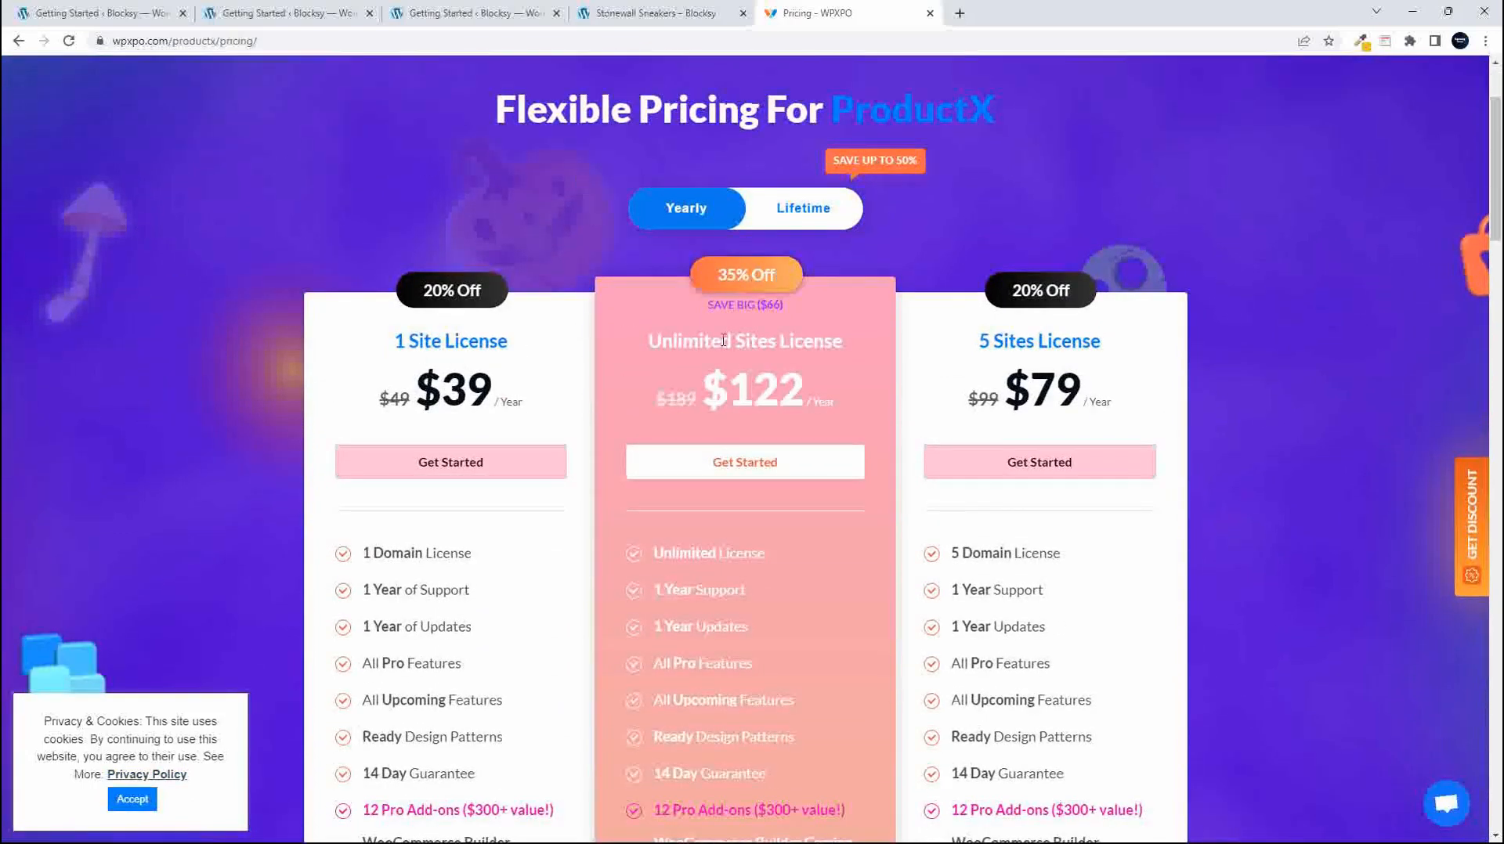
Show the Lifetime pricing and examine the one-time prices and included features of the three license plans.
left_click(799, 213)
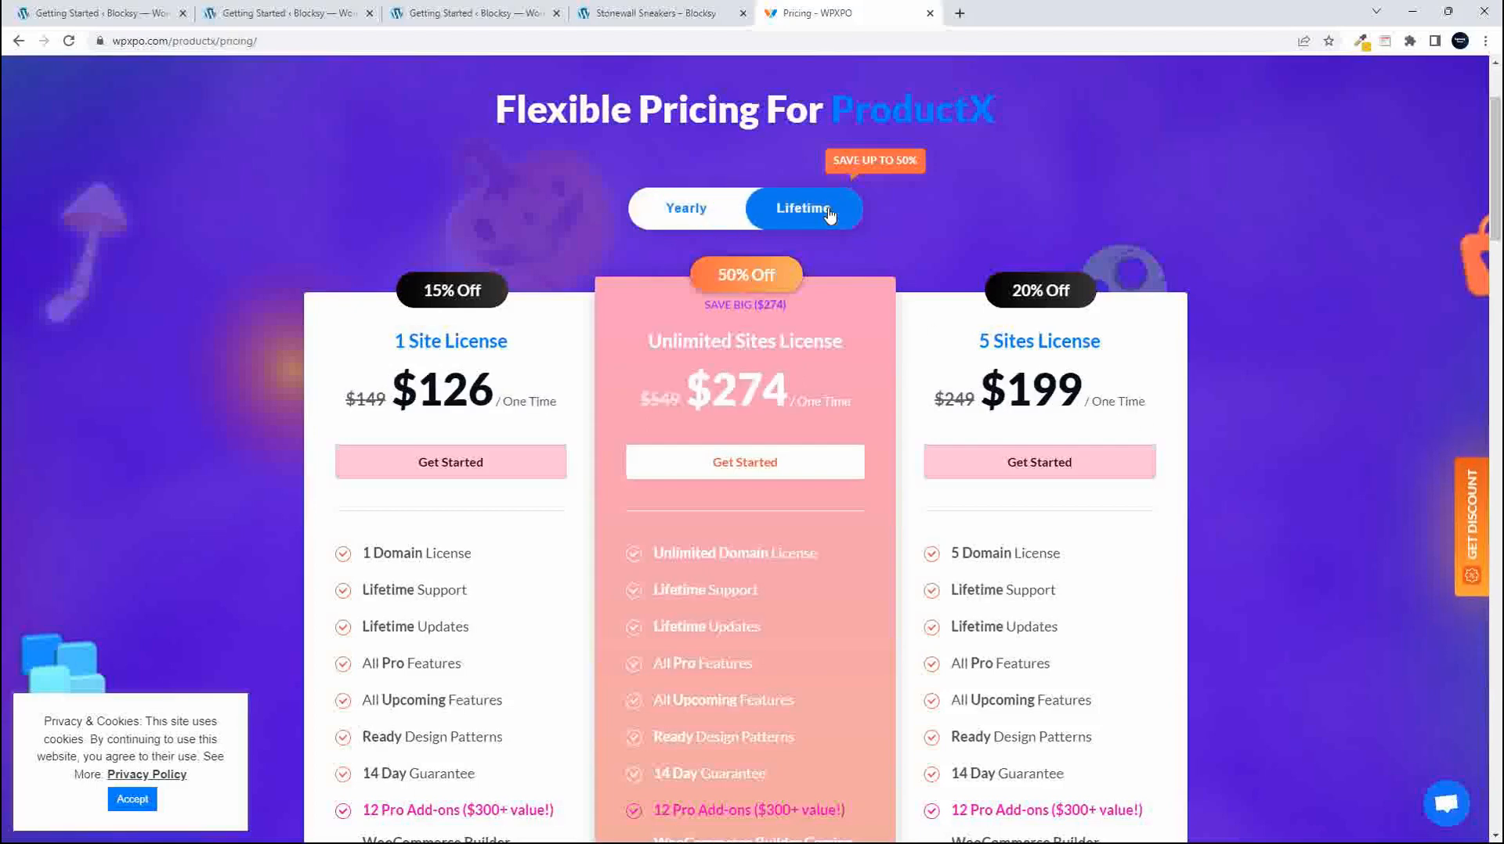
scroll(579, 399, "up", 1)
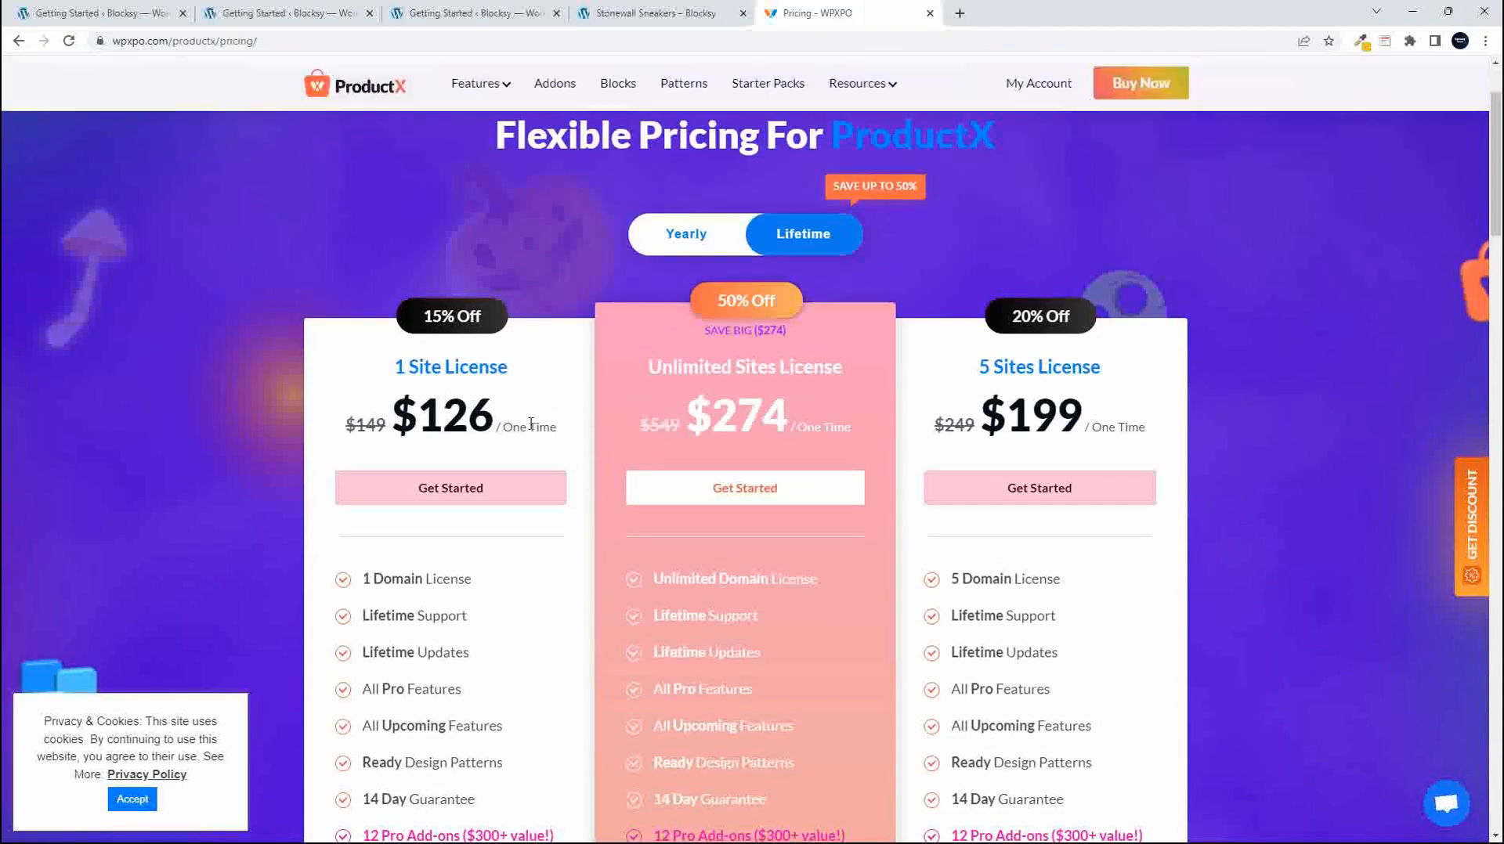
scroll(752, 513, "down", 2)
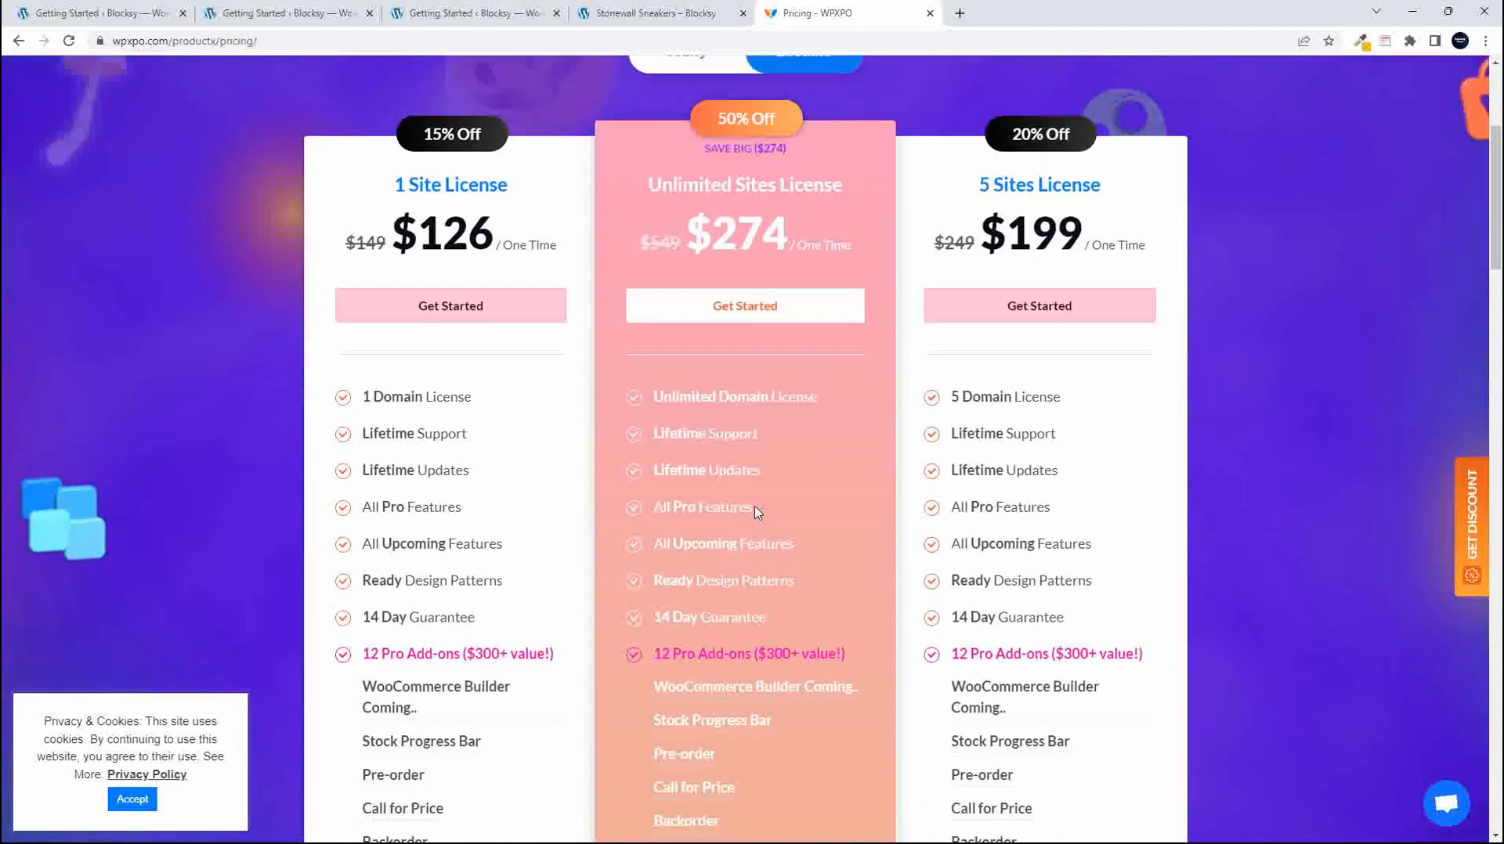
scroll(757, 513, "up", 1)
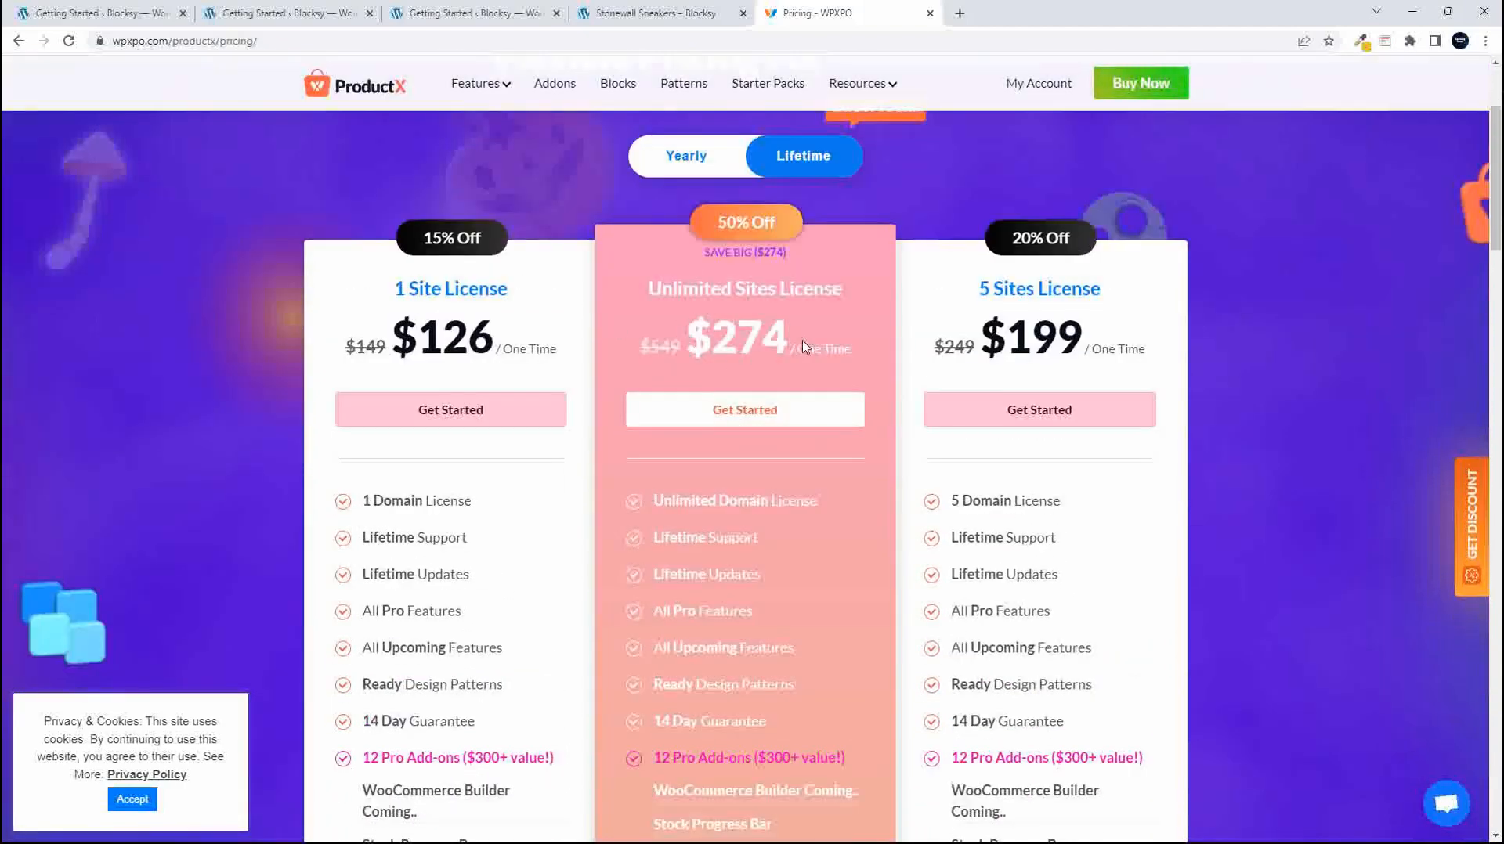
left_click_drag(391, 333, 494, 329)
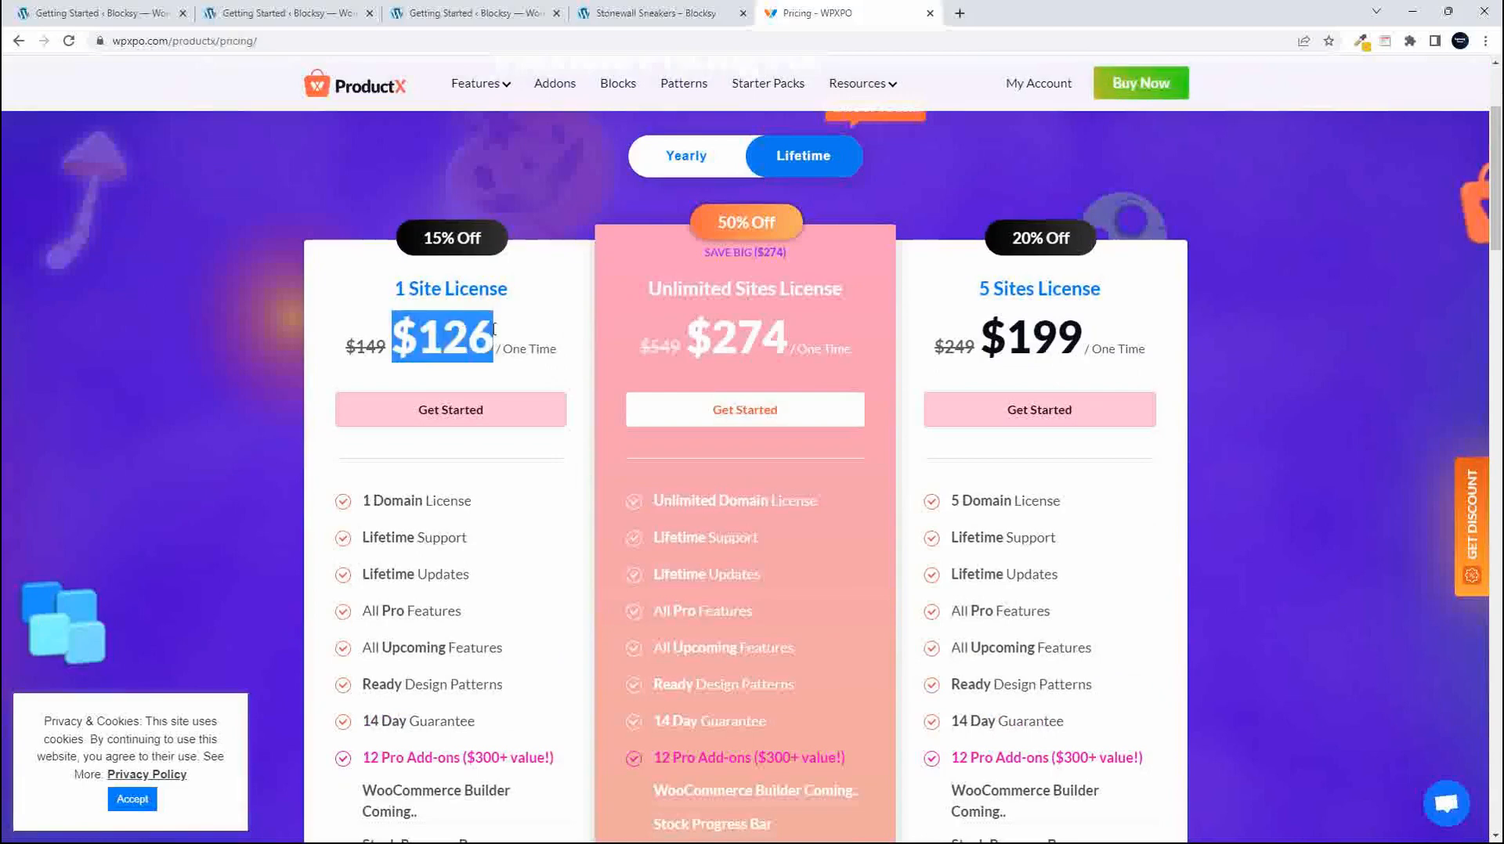
left_click_drag(979, 336, 1087, 343)
left_click(1126, 307)
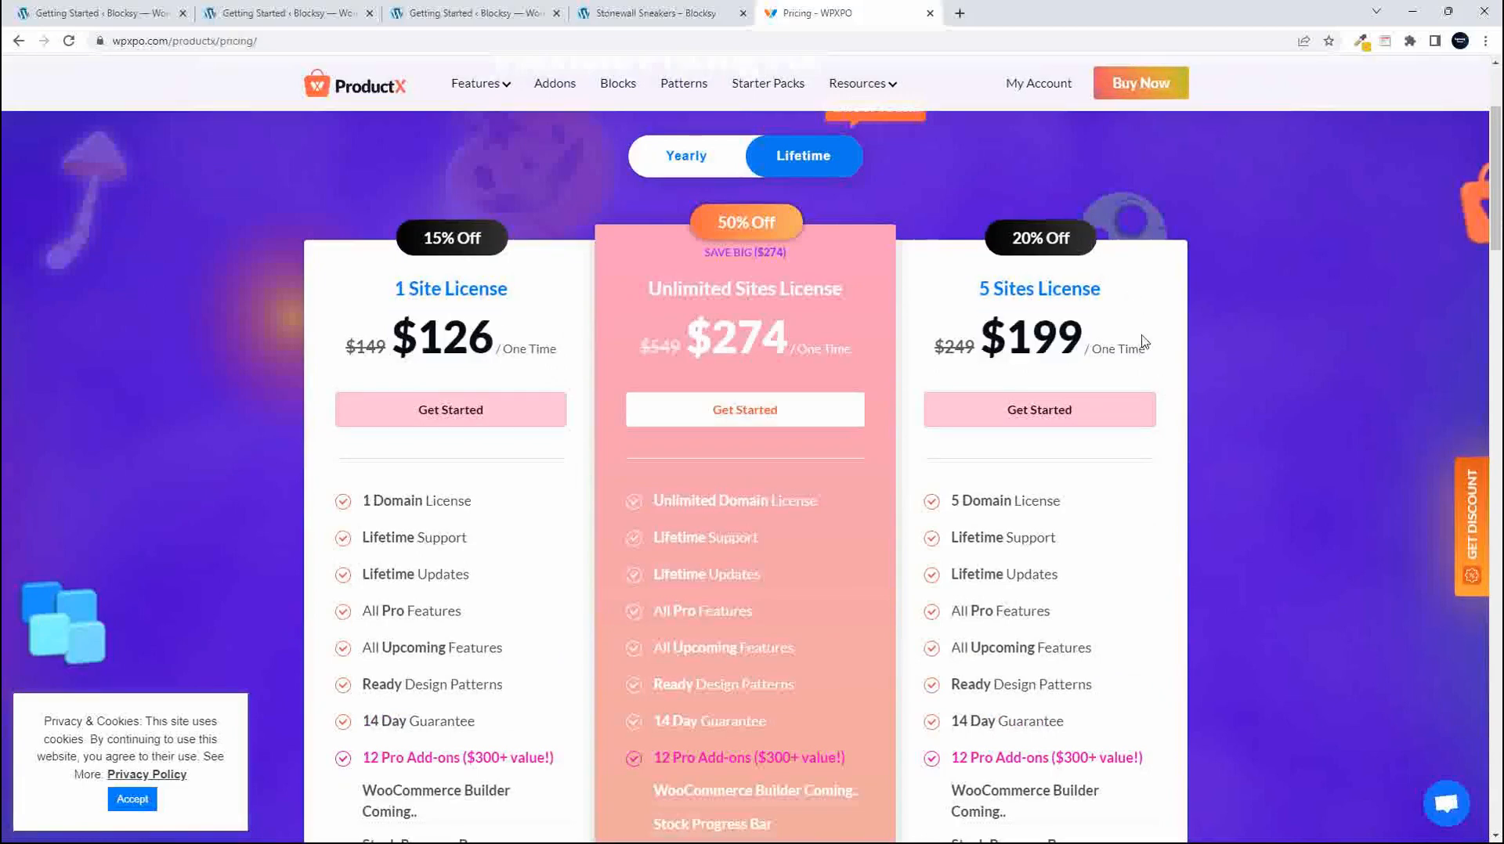
scroll(1159, 379, "down", 5)
scroll(1158, 379, "up", 7)
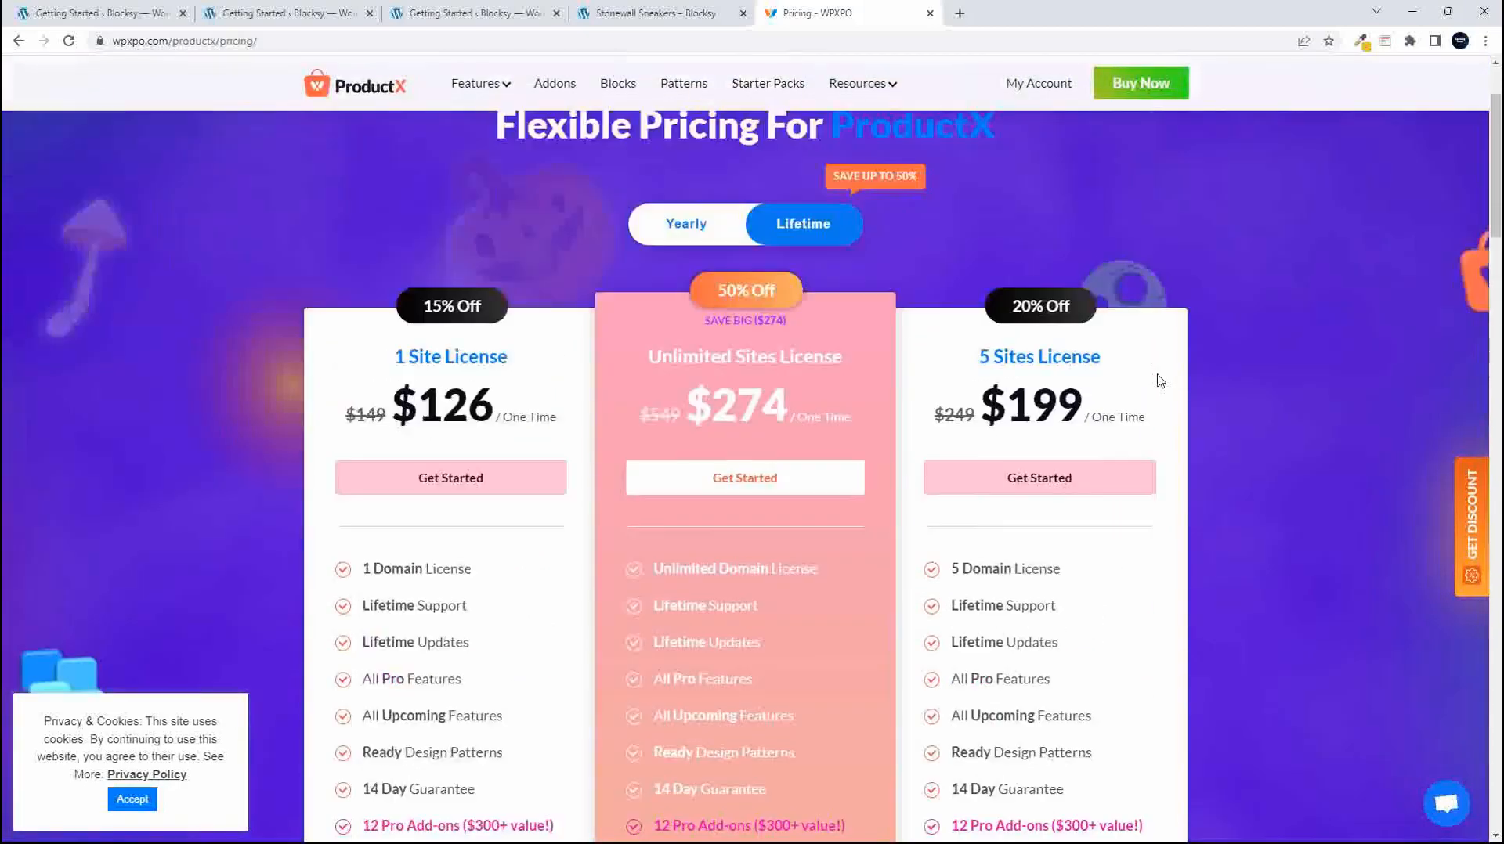
Switch the pricing back to Yearly and review the plan prices again.
left_click(693, 320)
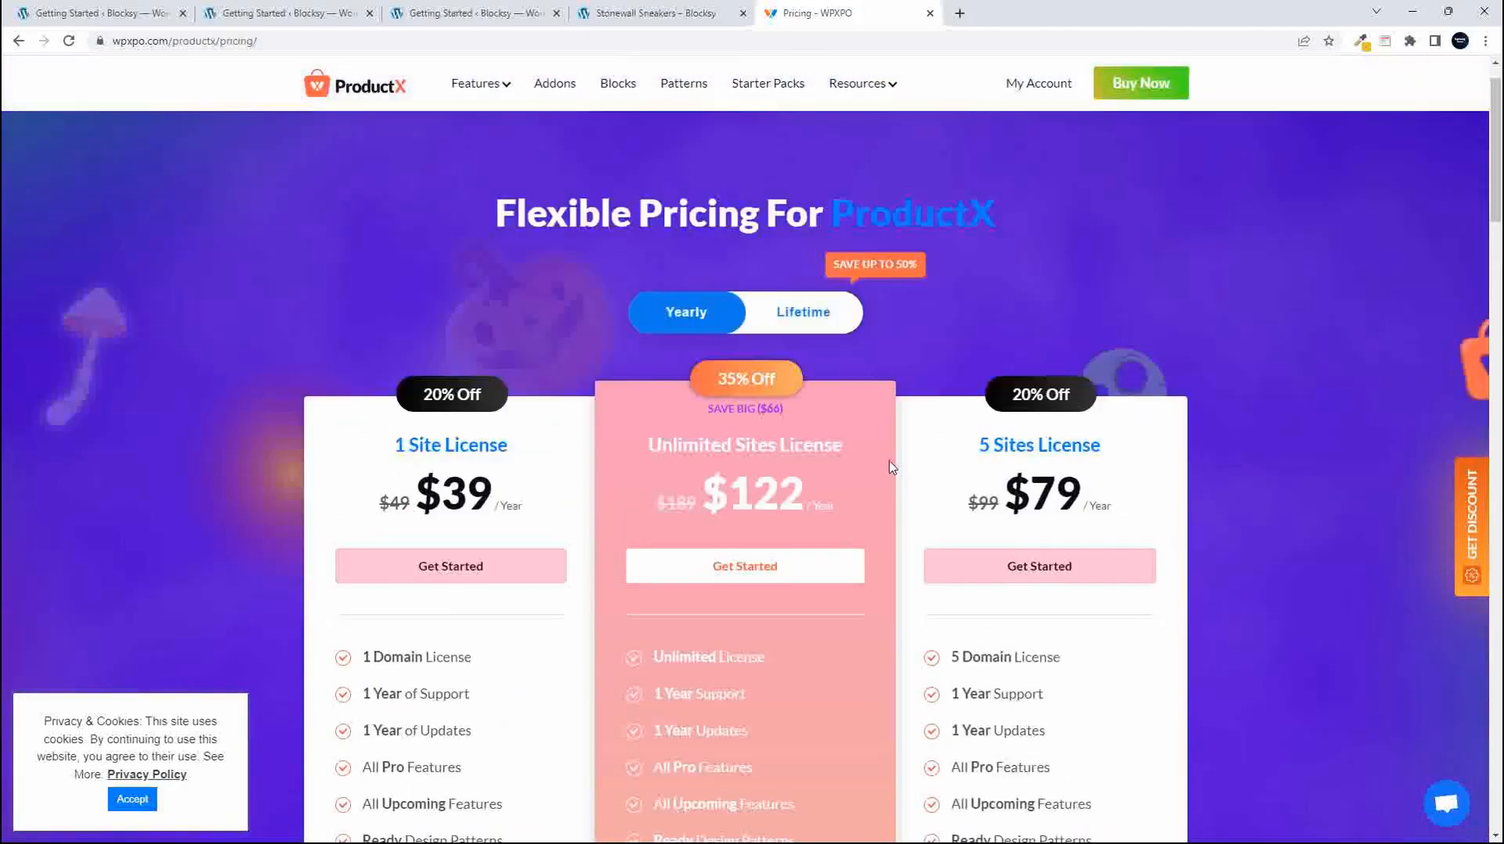
scroll(890, 462, "down", 2)
scroll(890, 462, "up", 3)
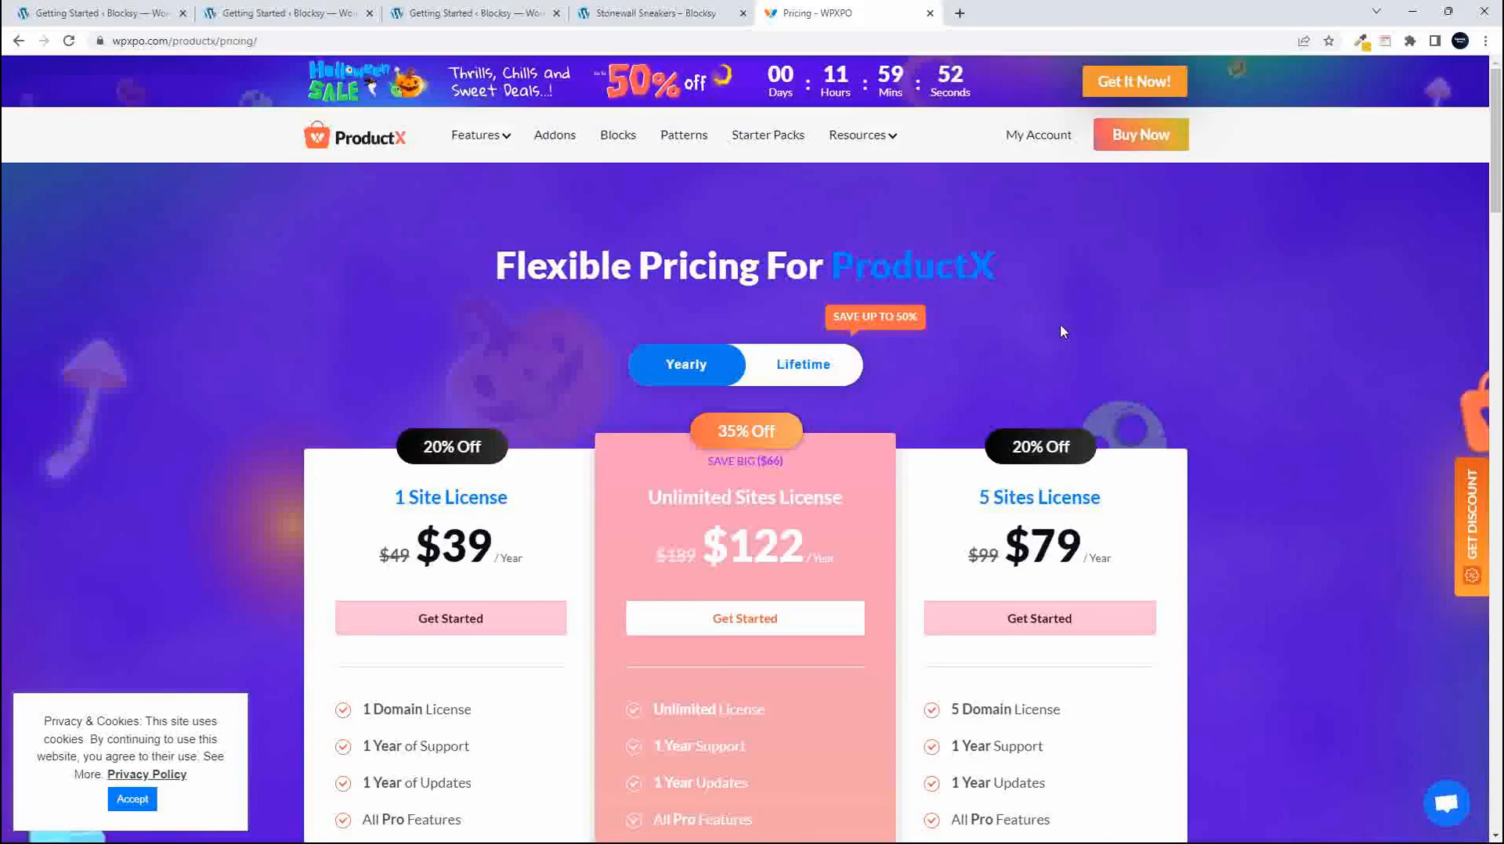
scroll(1063, 332, "down", 1)
scroll(1062, 333, "up", 1)
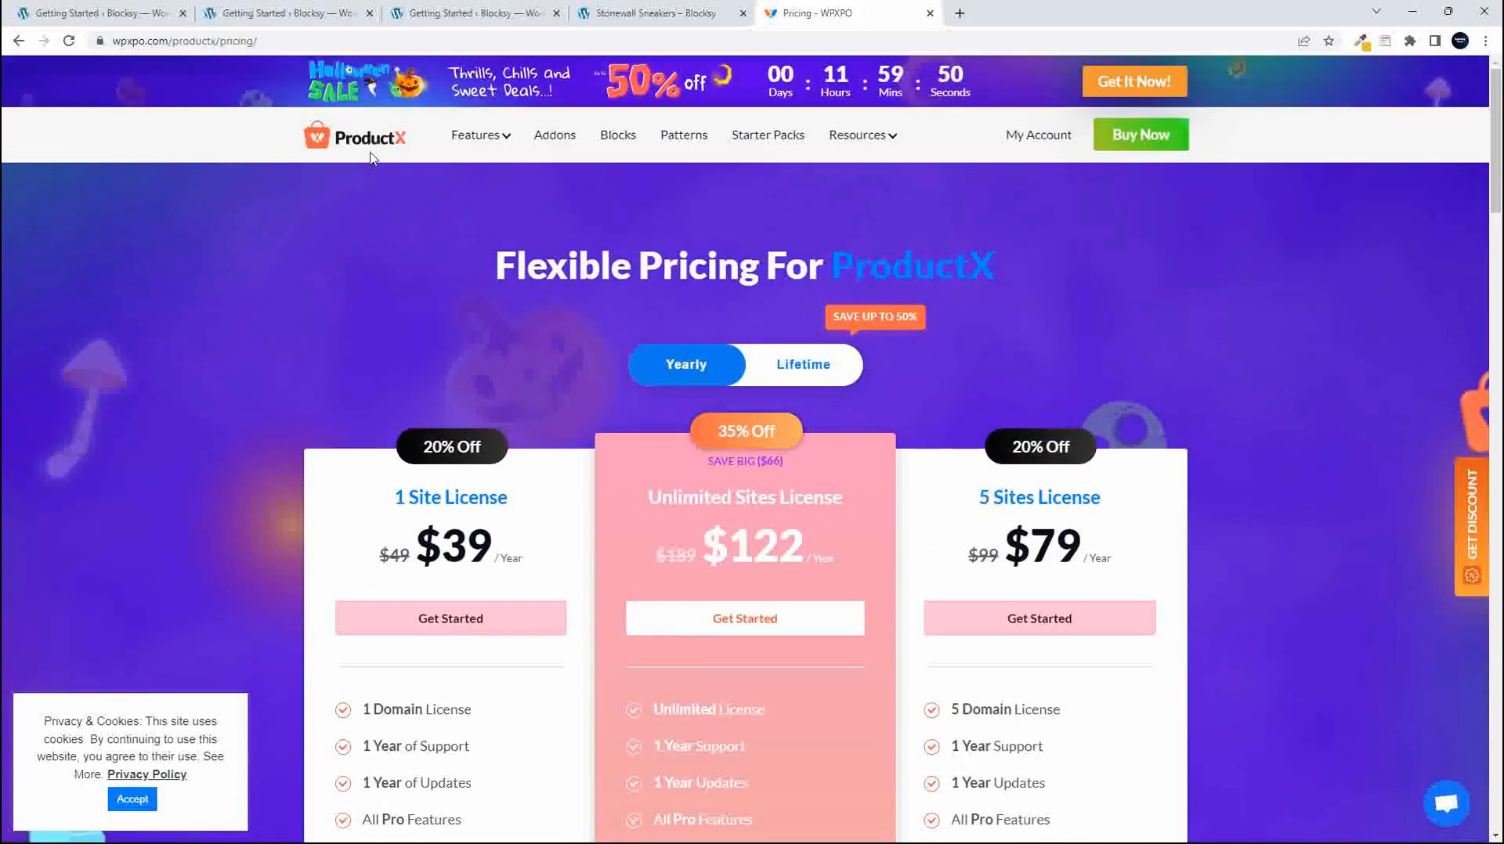
Revisit the ProductX website's home page, and return to the live Stonewall Sneakers product page.
left_click(342, 149)
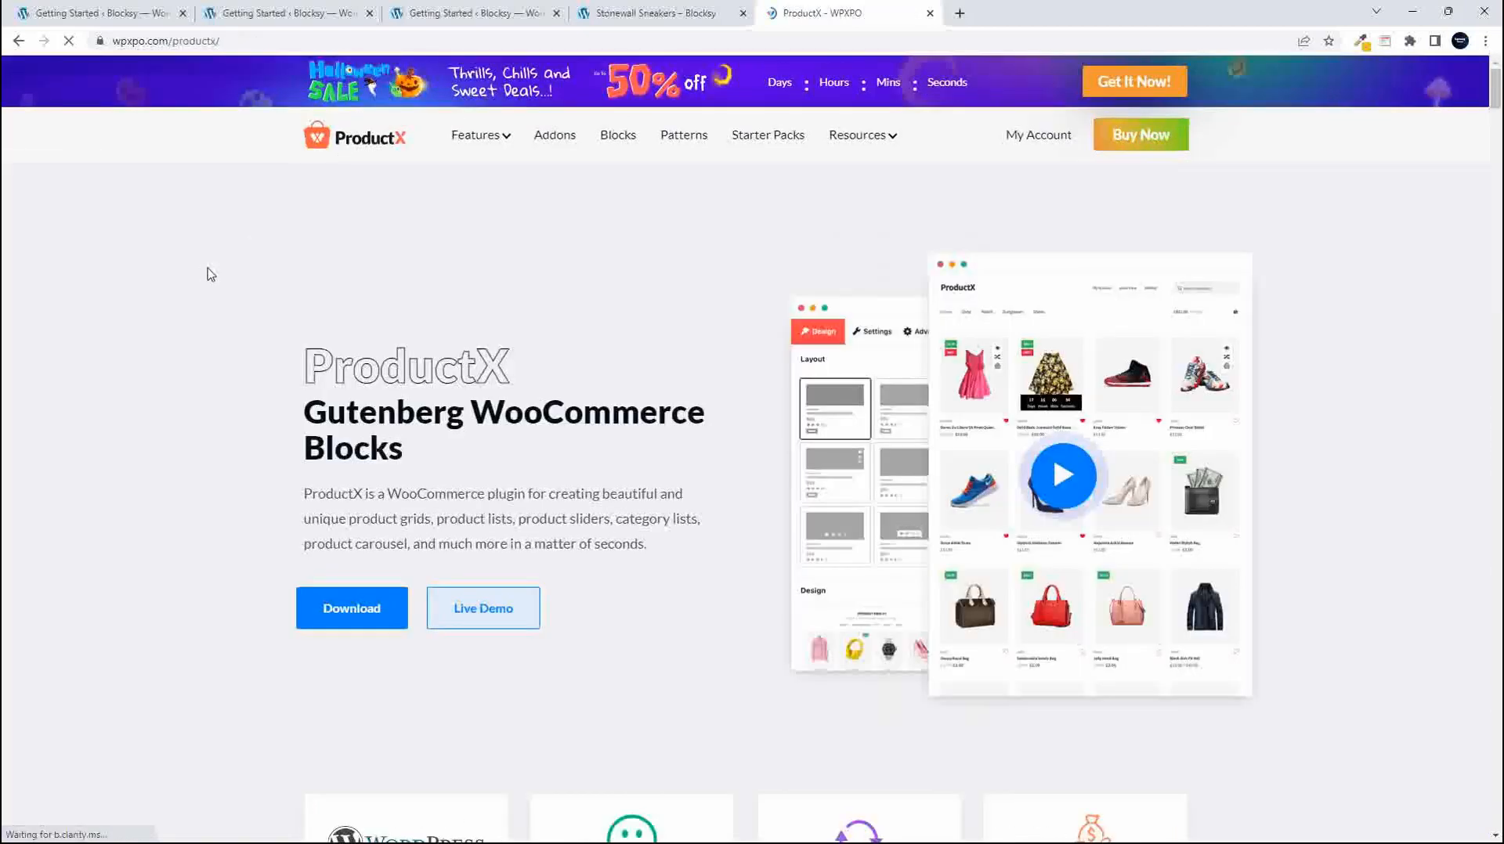
scroll(306, 248, "down", 1)
scroll(305, 248, "down", 2)
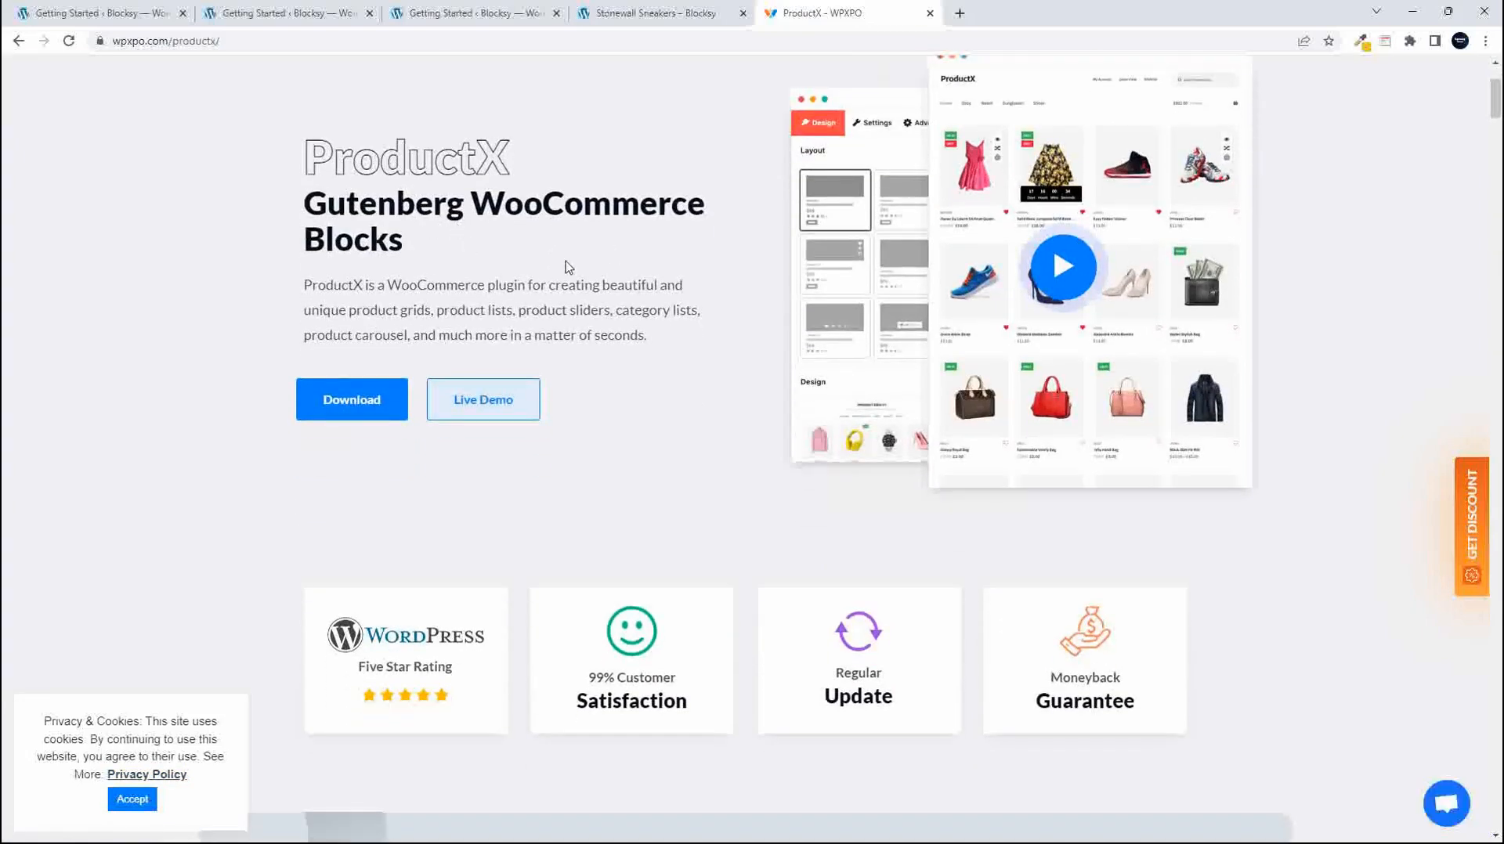
scroll(702, 352, "up", 2)
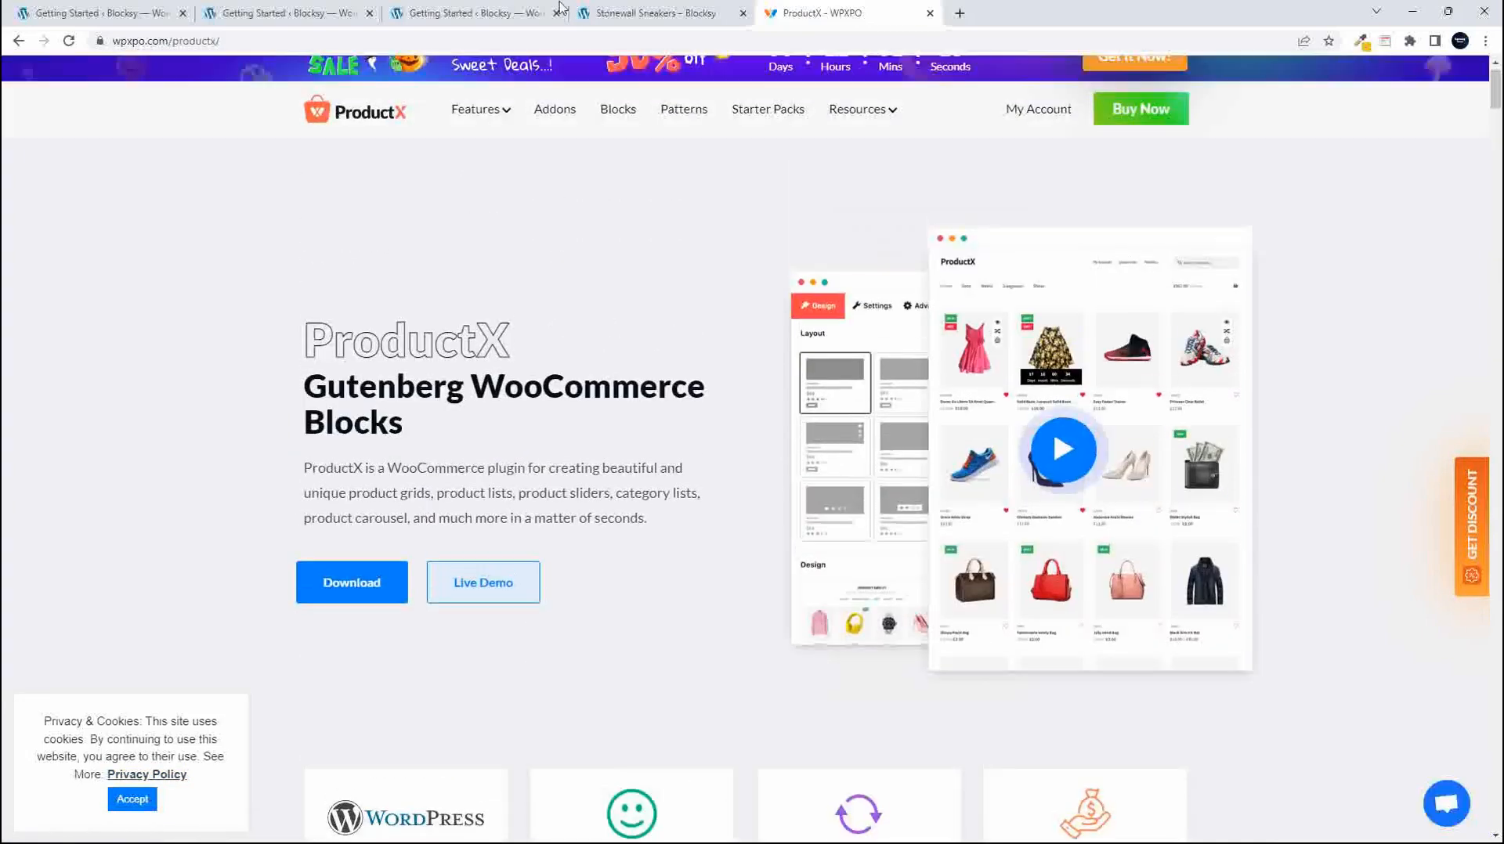
left_click(624, 20)
scroll(1229, 569, "up", 3)
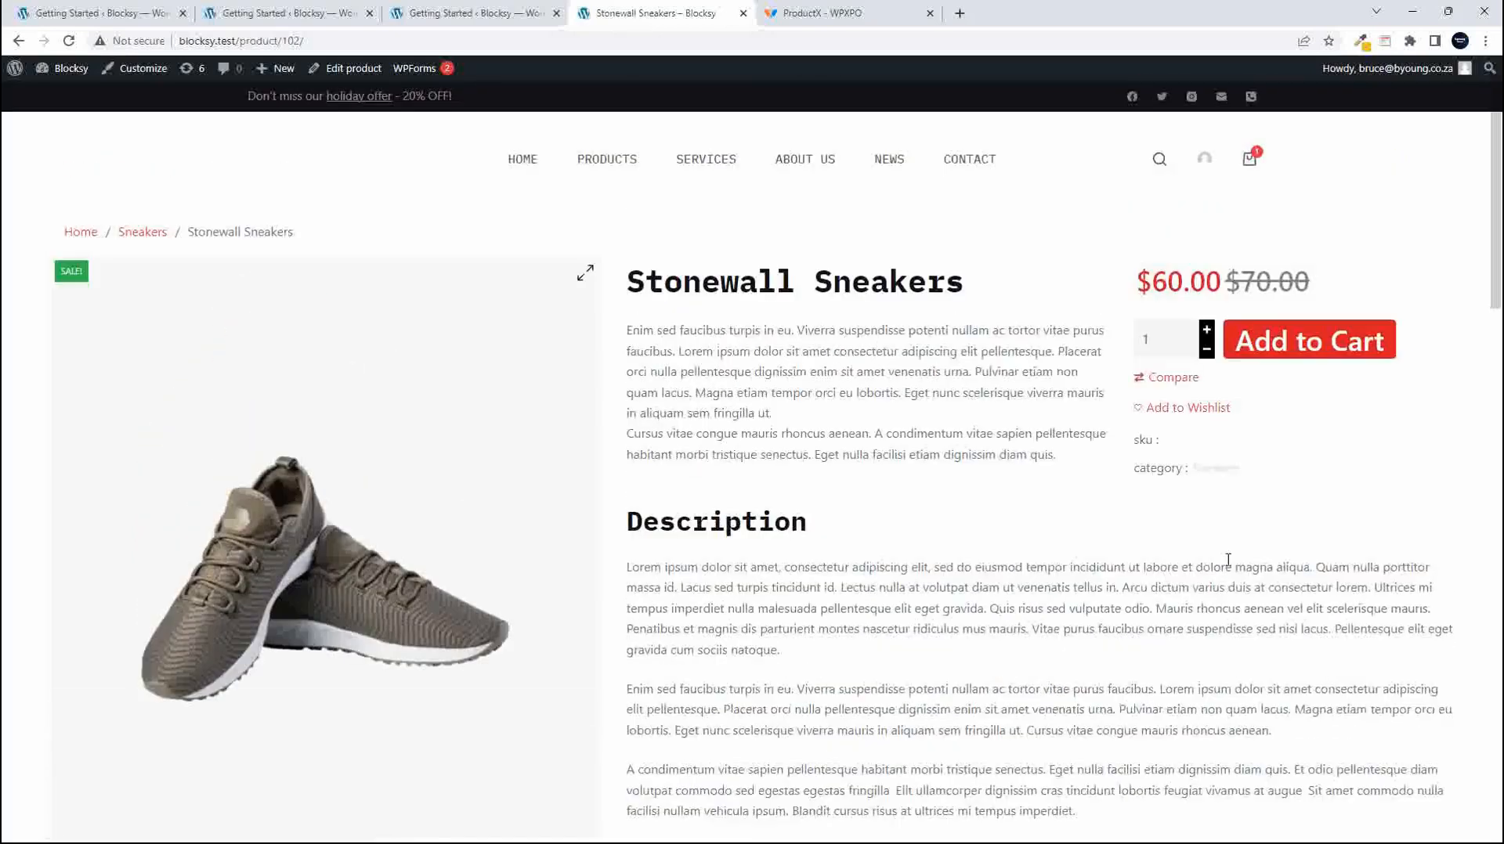